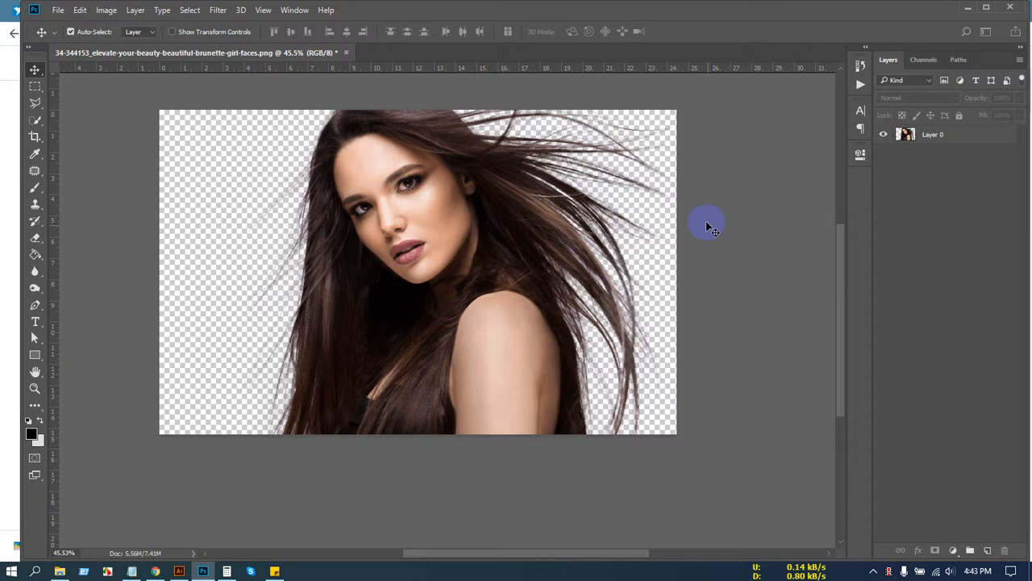
Step: Create a white 605 x 431 px RGB document at 72 pixels/inch and paste the copied product image into it
key("ctrl+n")
left_click(749, 467)
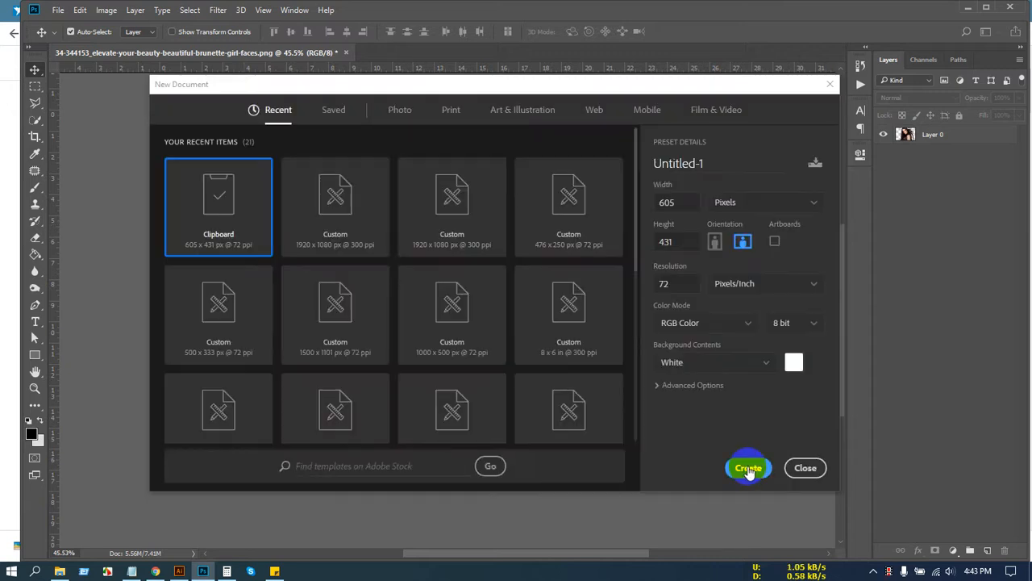
key("ctrl+v")
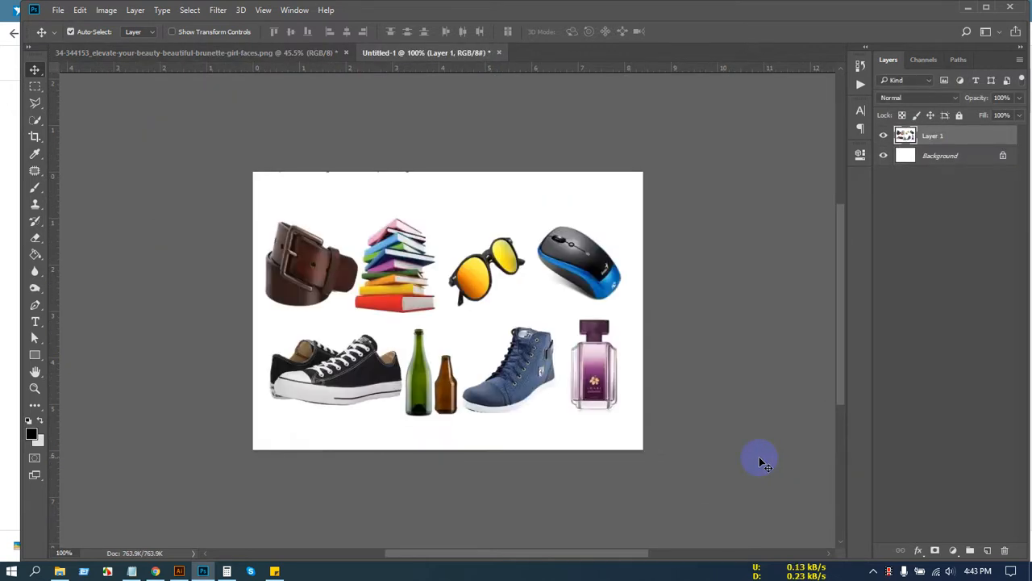
scroll(525, 230, "up", 4)
scroll(352, 202, "down", 3)
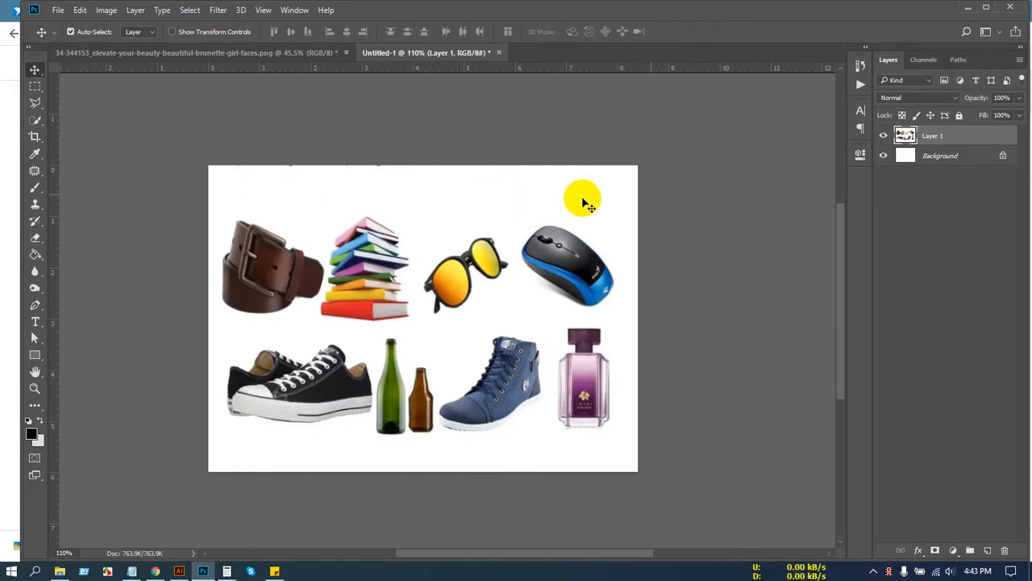
Step: Resize the image with pixels as the unit and resampling on, setting the resolution to 216 pixels/inch
left_click(106, 10)
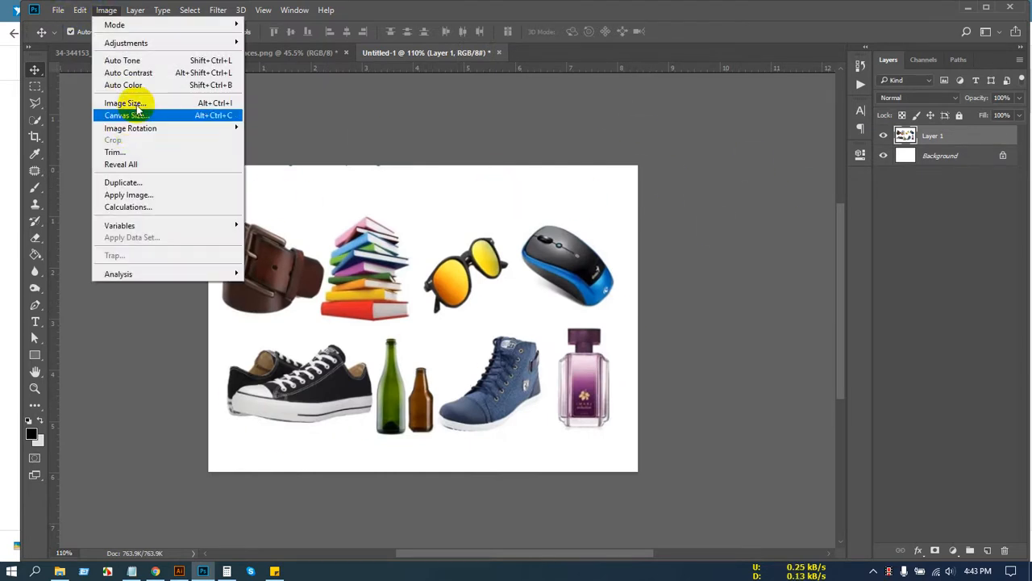
left_click(131, 102)
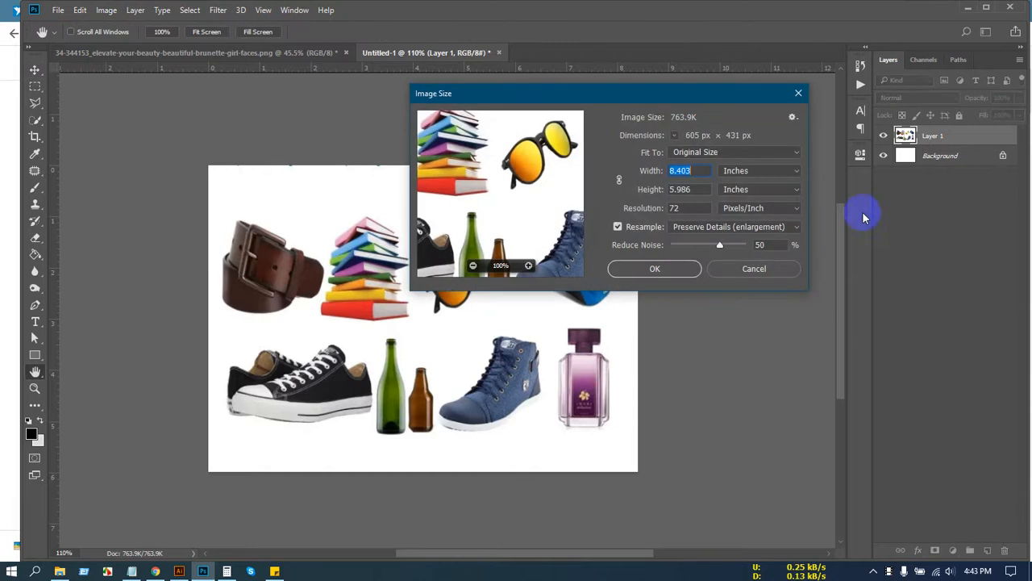
left_click(758, 170)
left_click(755, 198)
left_click(702, 171)
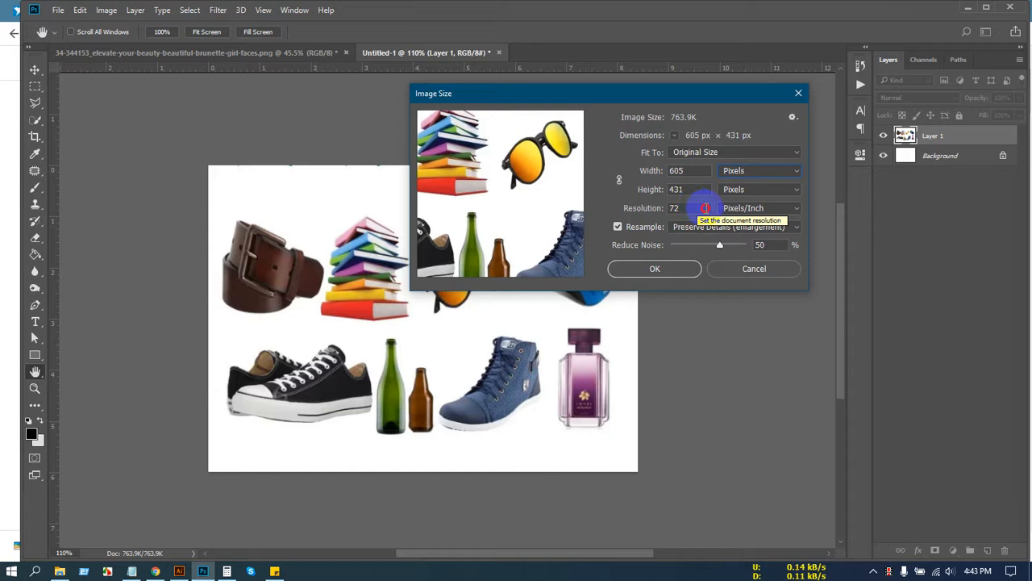
left_click_drag(705, 208, 659, 210)
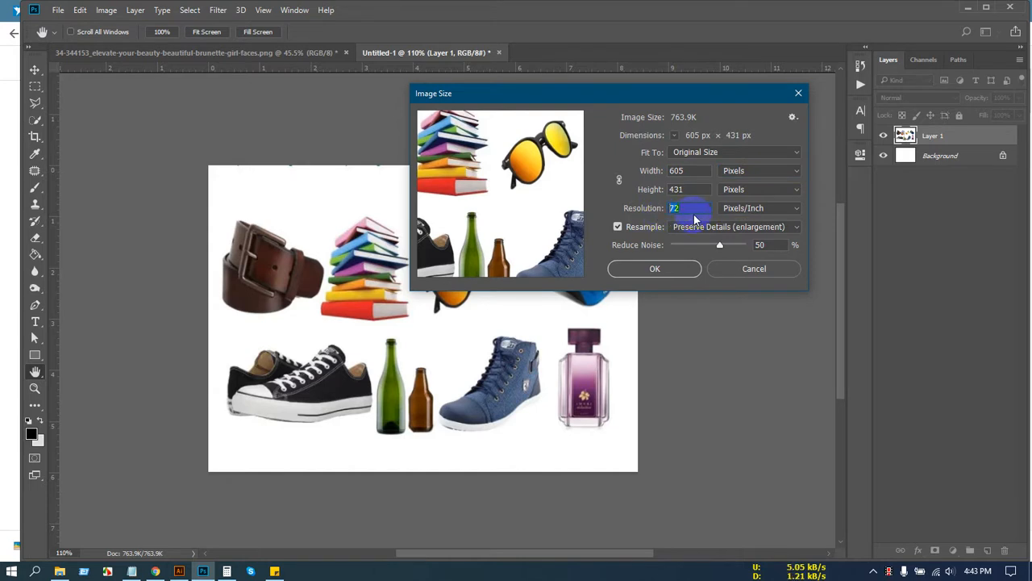
type("216")
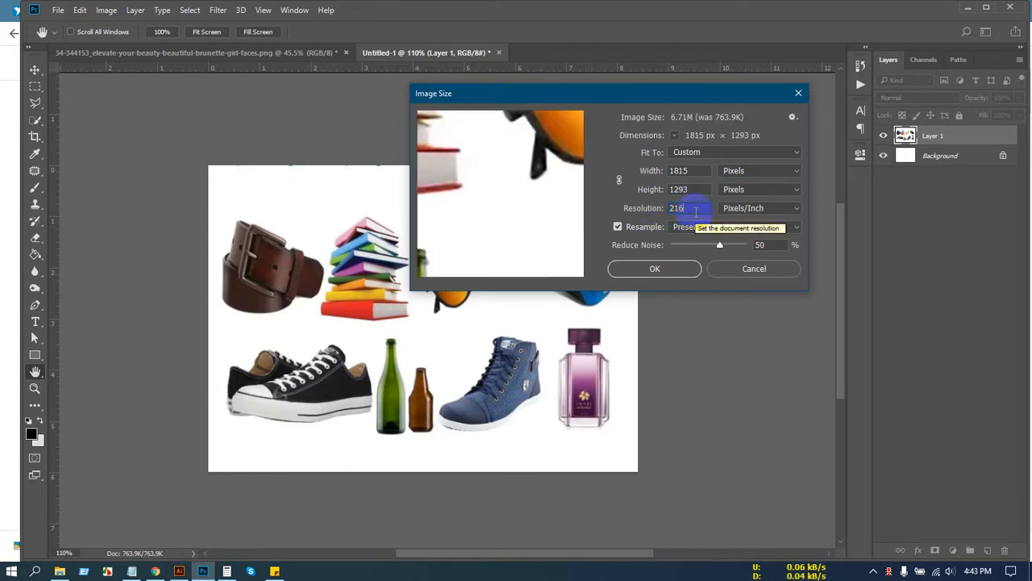
left_click(678, 267)
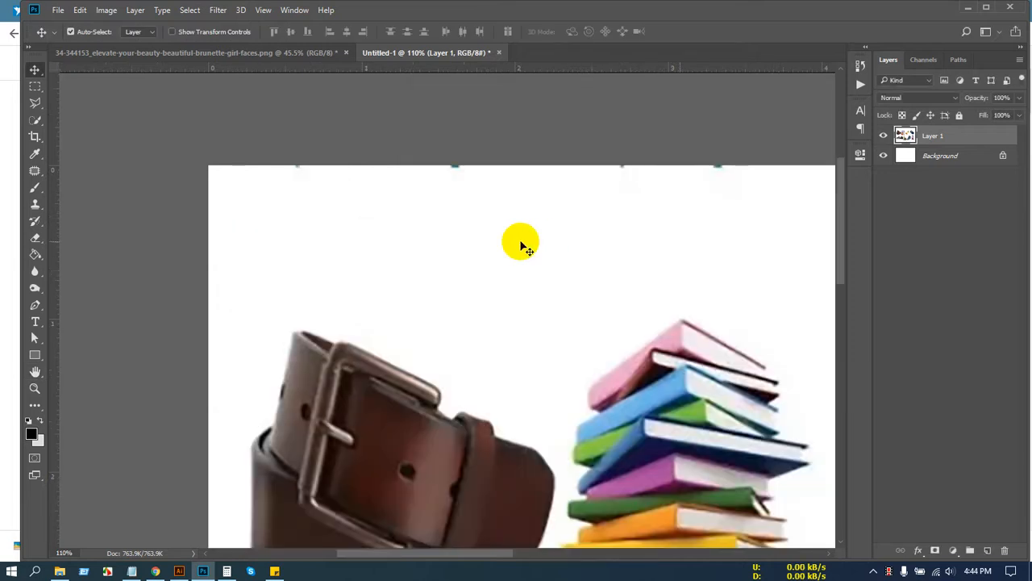
scroll(201, 334, "down", 5)
scroll(314, 395, "up", 3)
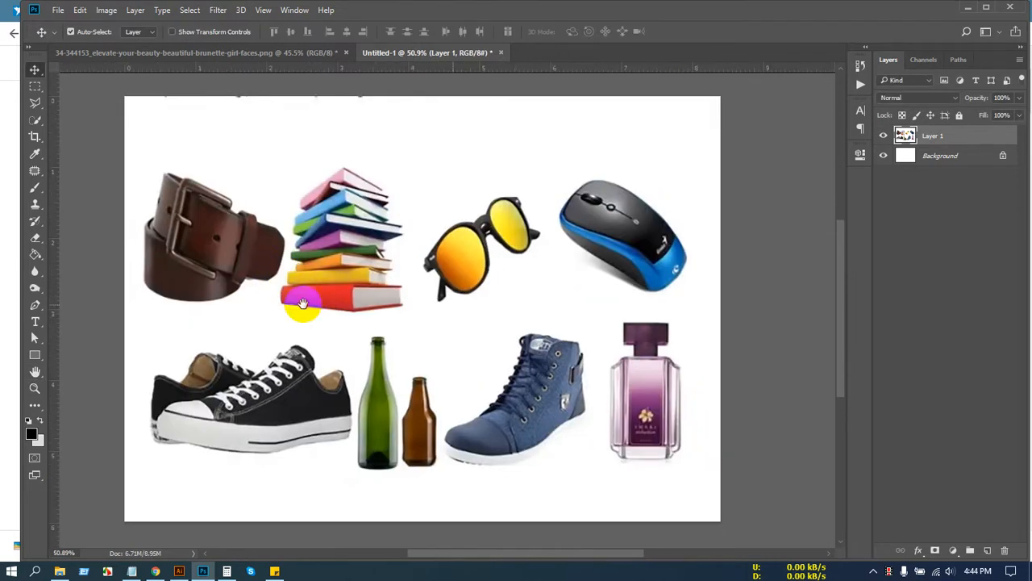
Step: Check the document's current pixel dimensions and resolution in the Image Size dialog without changing anything
left_click(107, 10)
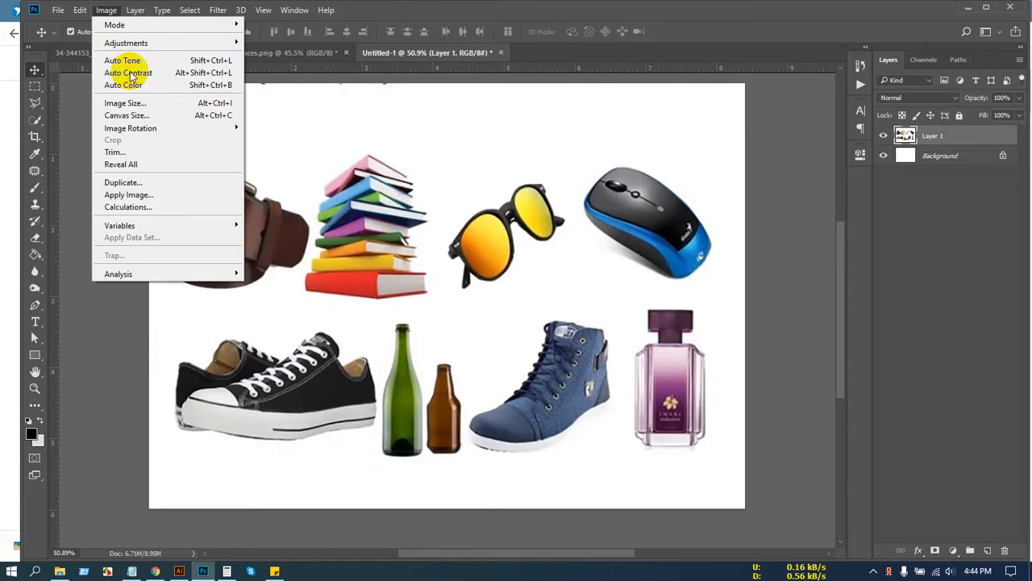
left_click(129, 102)
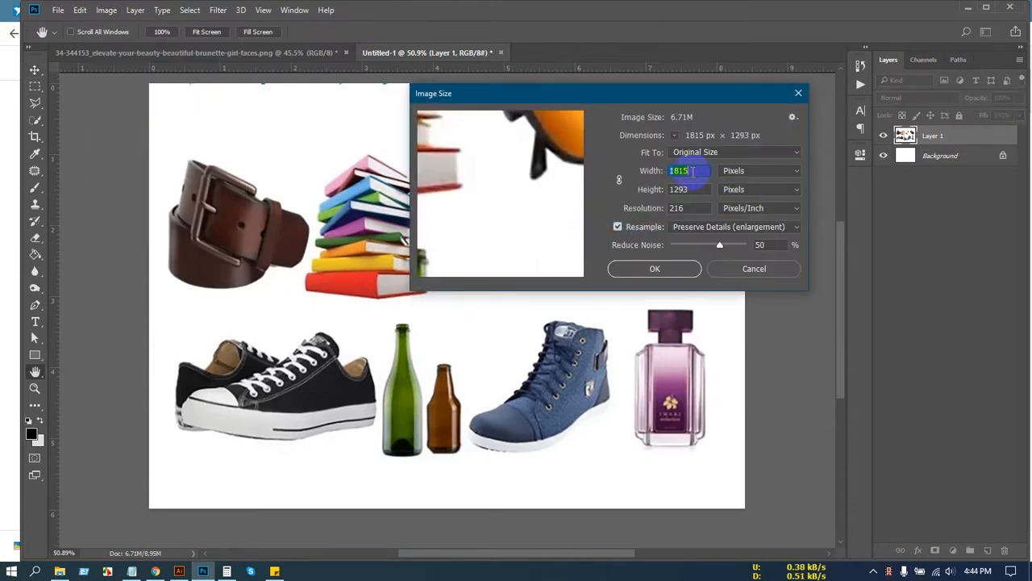
left_click(755, 269)
Step: Delete Layer 1 with the pasted product image, leaving only the white background
left_click_drag(360, 231, 369, 214)
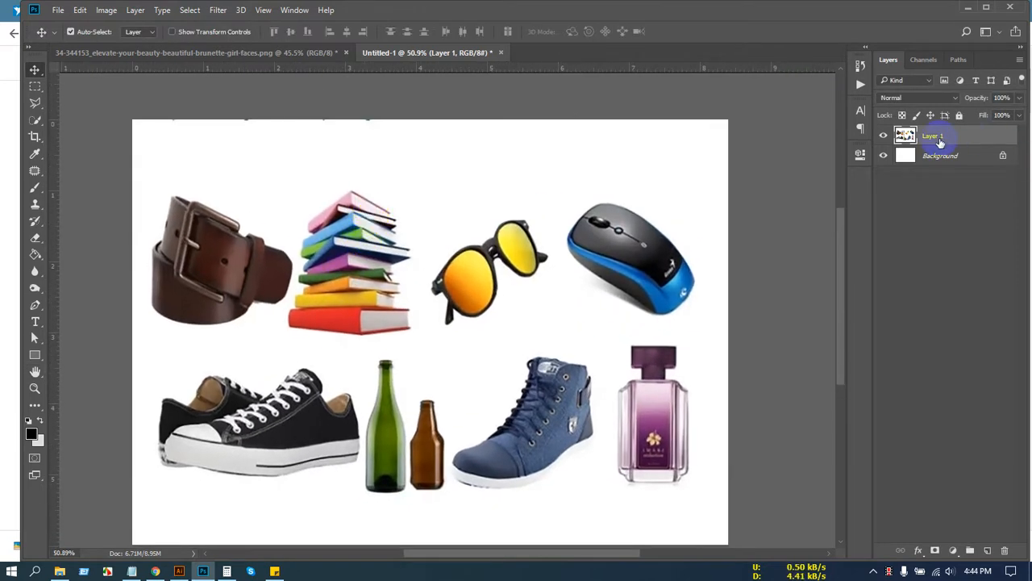
key("Delete")
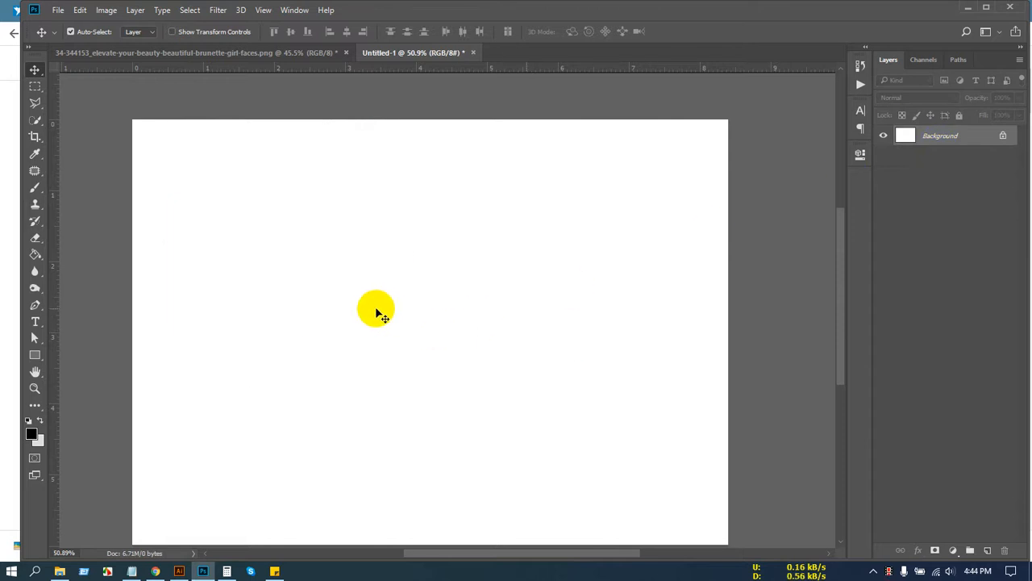
scroll(376, 312, "down", 2)
scroll(375, 312, "up", 1)
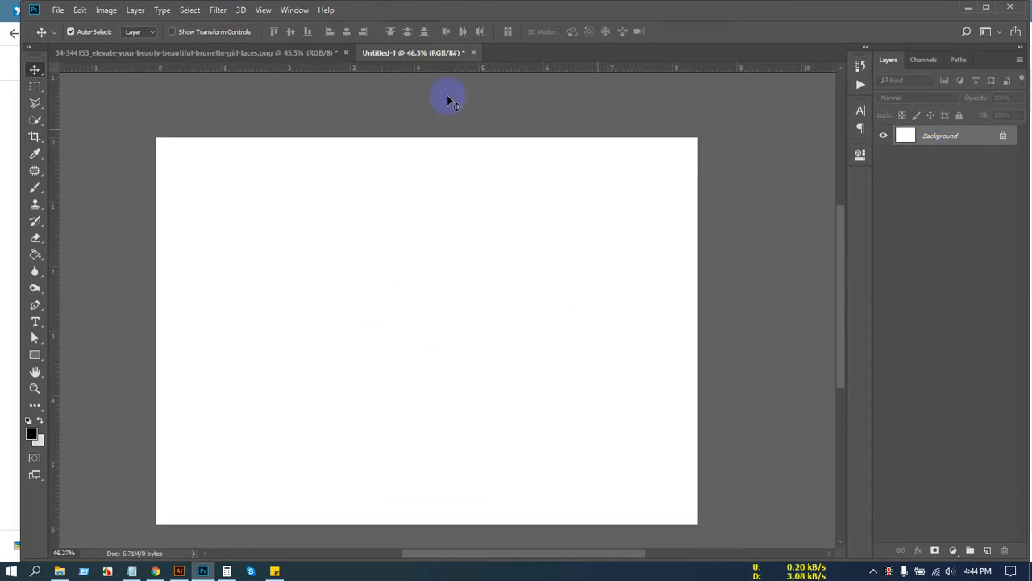
Step: Place the Desktop image 46-469607_full-hd-ktm-bike-hd-png-download in the document as an embedded object
left_click(57, 12)
left_click(131, 251)
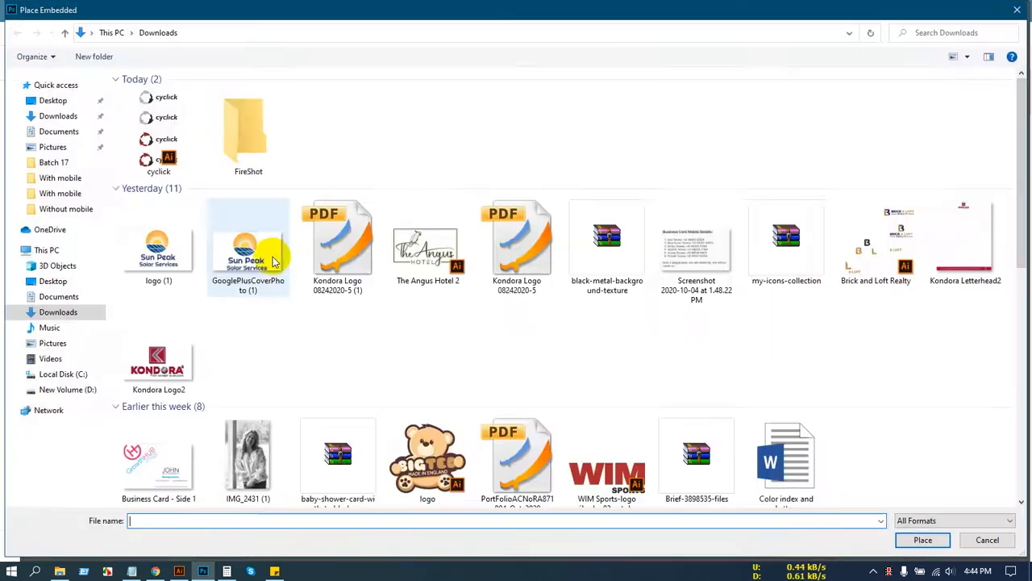
left_click(61, 100)
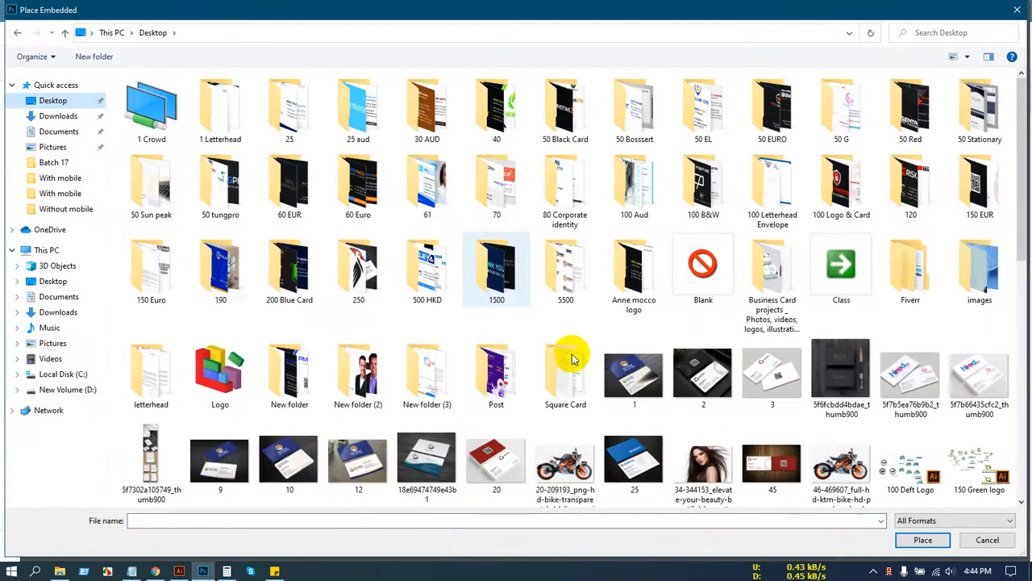
scroll(571, 359, "down", 5)
scroll(656, 325, "up", 2)
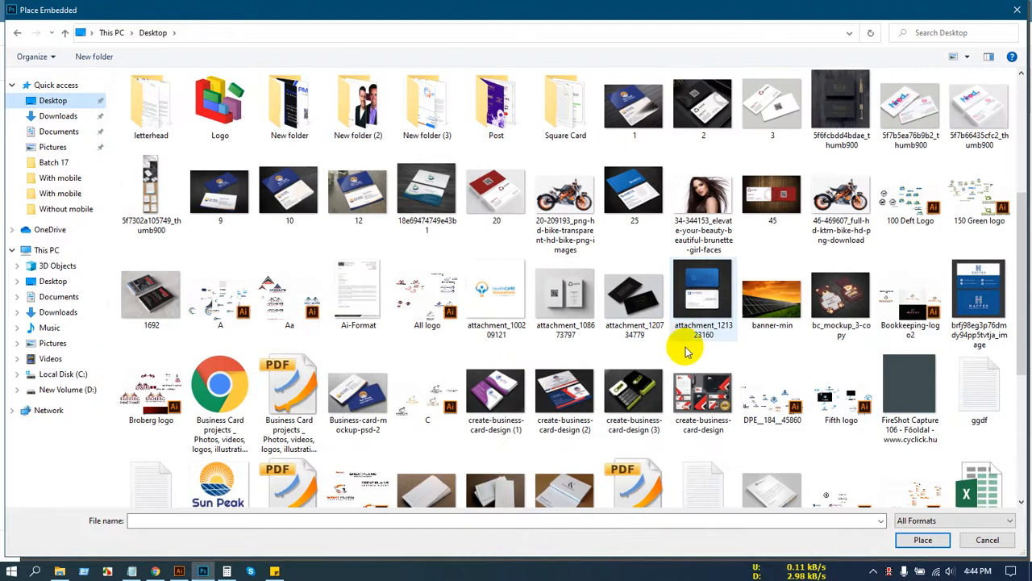
double_click(841, 198)
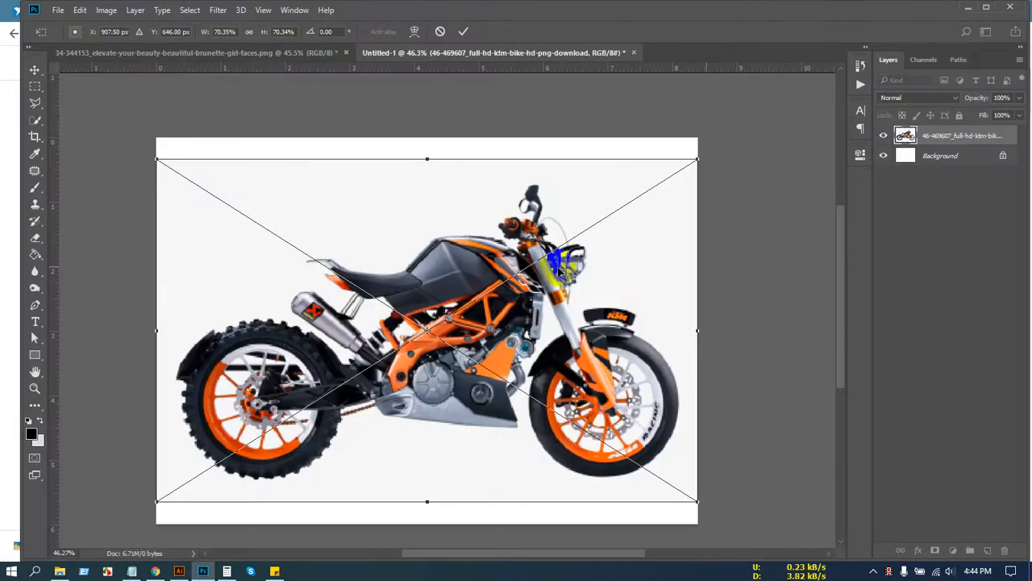
Step: Scale the placed motorcycle down to about half the canvas width and move it into the canvas's upper-left corner
left_click_drag(698, 503, 524, 395)
left_click_drag(449, 319, 338, 223)
left_click(464, 33)
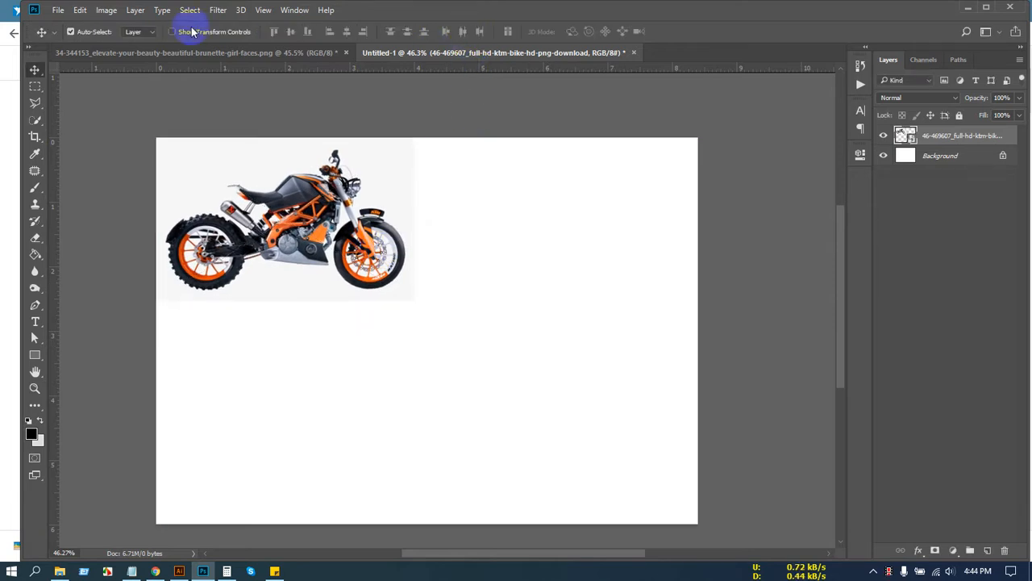
Step: Try to place the Desktop image 20-209193_png-hd-bike-transparent-hd-bike-png-images as an embedded object
left_click(58, 9)
left_click(91, 249)
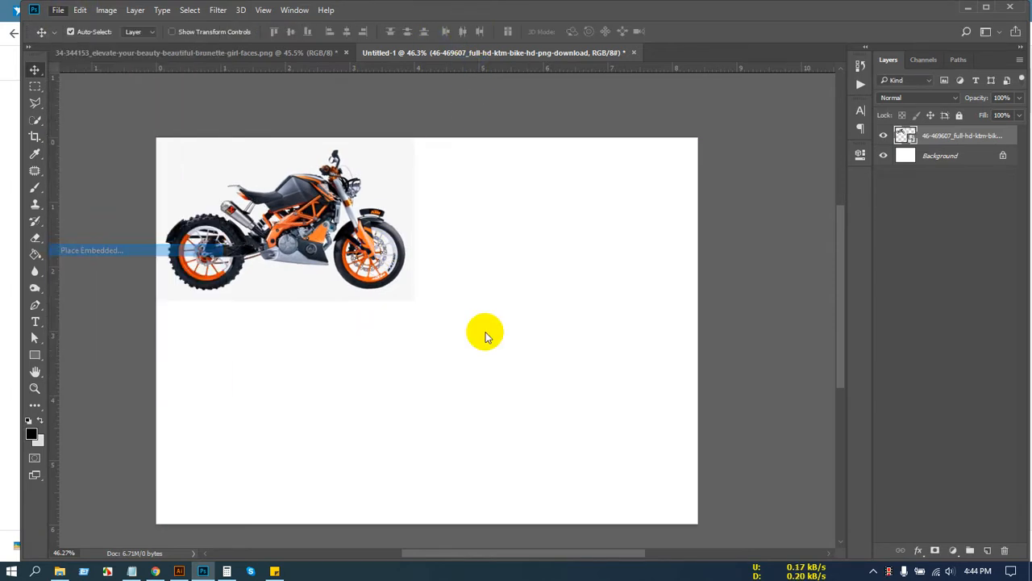
scroll(638, 266, "down", 5)
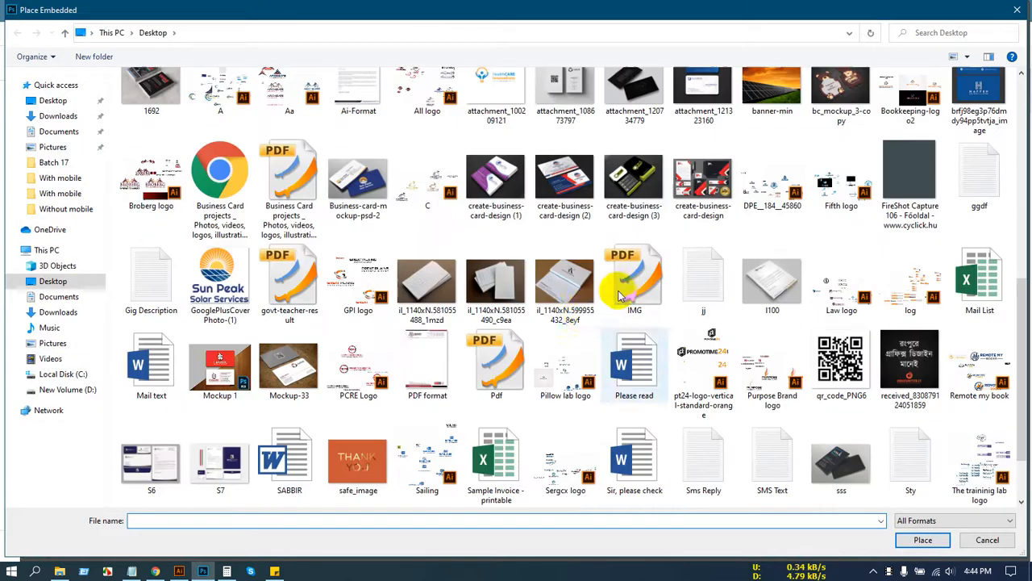
scroll(606, 308, "up", 3)
double_click(565, 201)
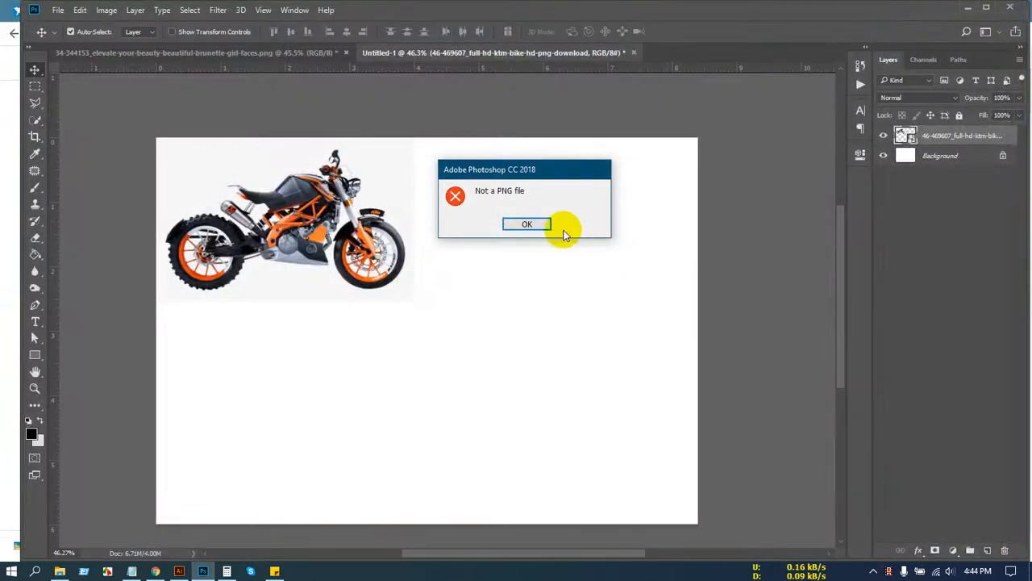
left_click(523, 225)
Step: Switch to the desktop and open 20-209193_png-hd-bike-transparent-hd-bike-png-images in Paint
left_click(1030, 571)
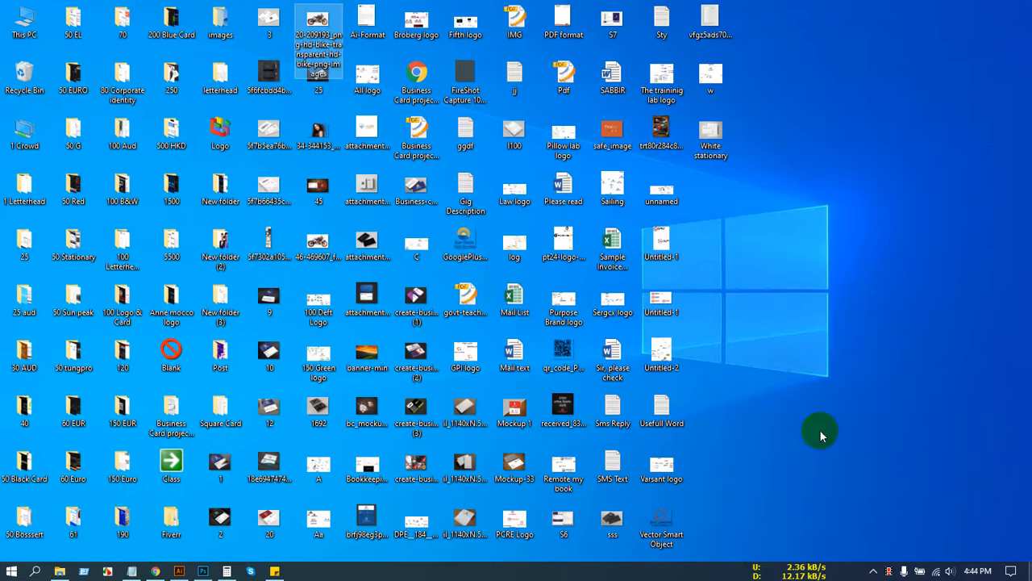
left_click(319, 244)
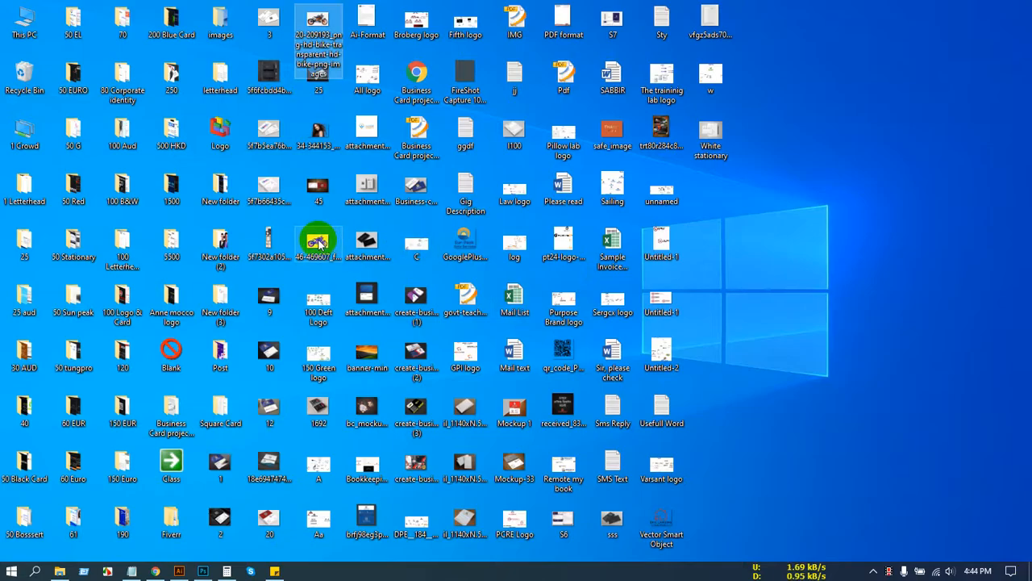
left_click(316, 17)
right_click(320, 18)
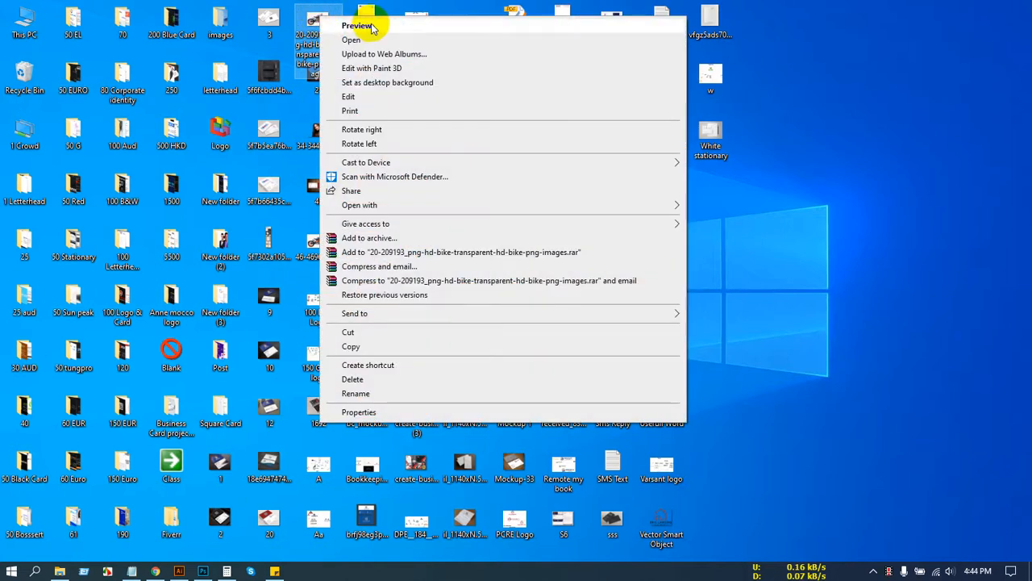
mouse_move(359, 205)
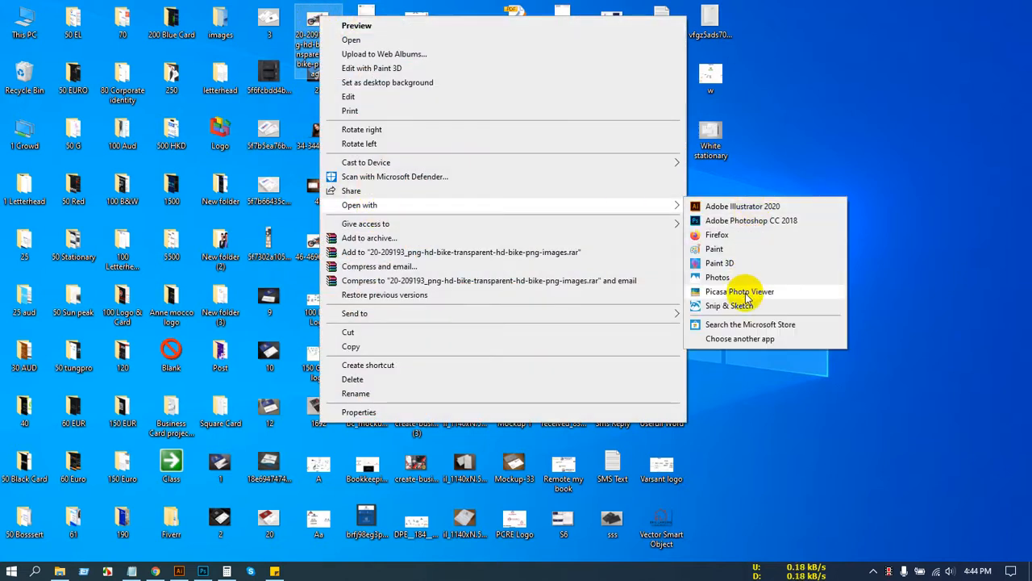
left_click(749, 251)
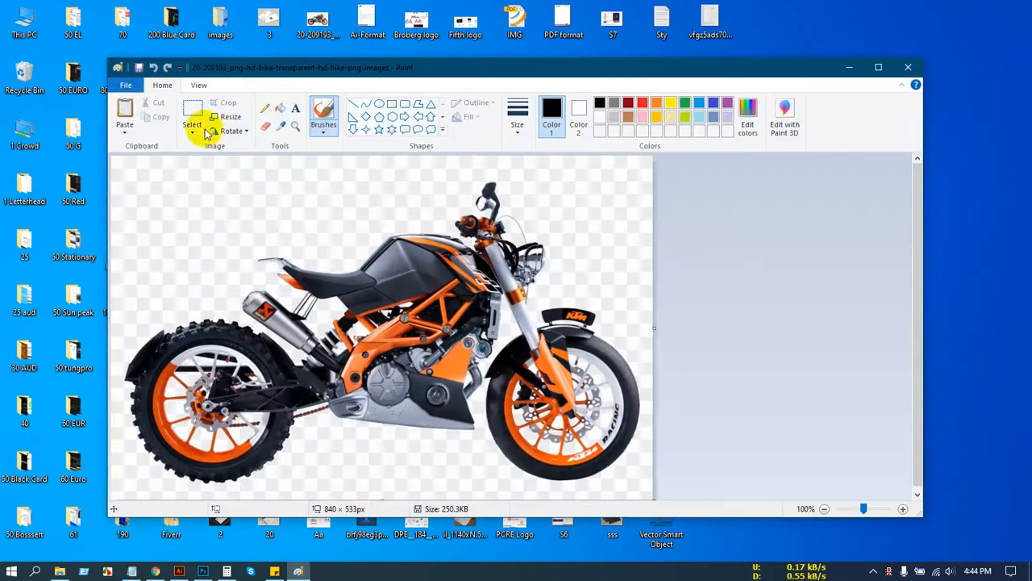
Step: Save a JPEG copy of the bike image to the Desktop under the same file name, and close Paint
left_click(125, 85)
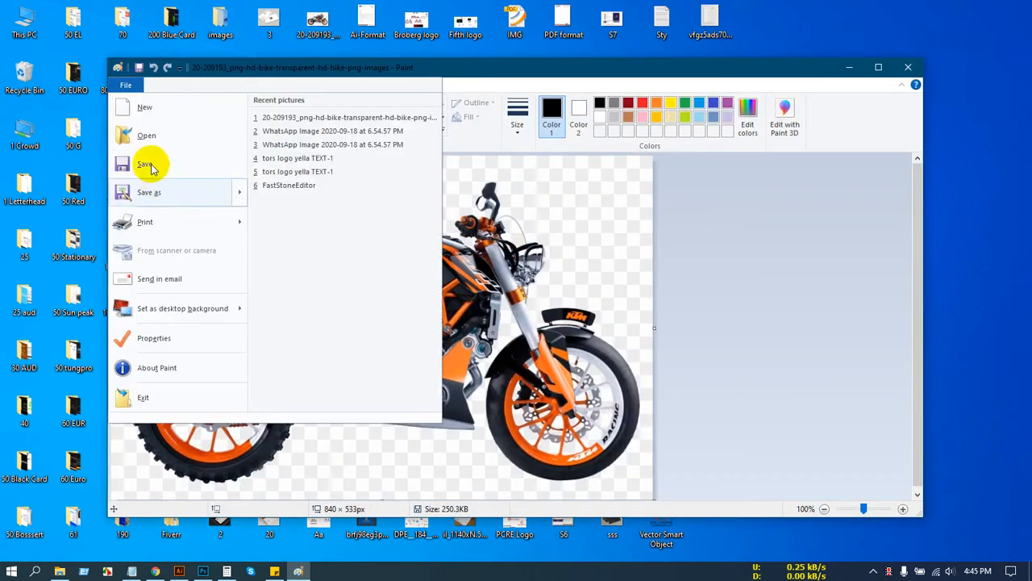
mouse_move(152, 193)
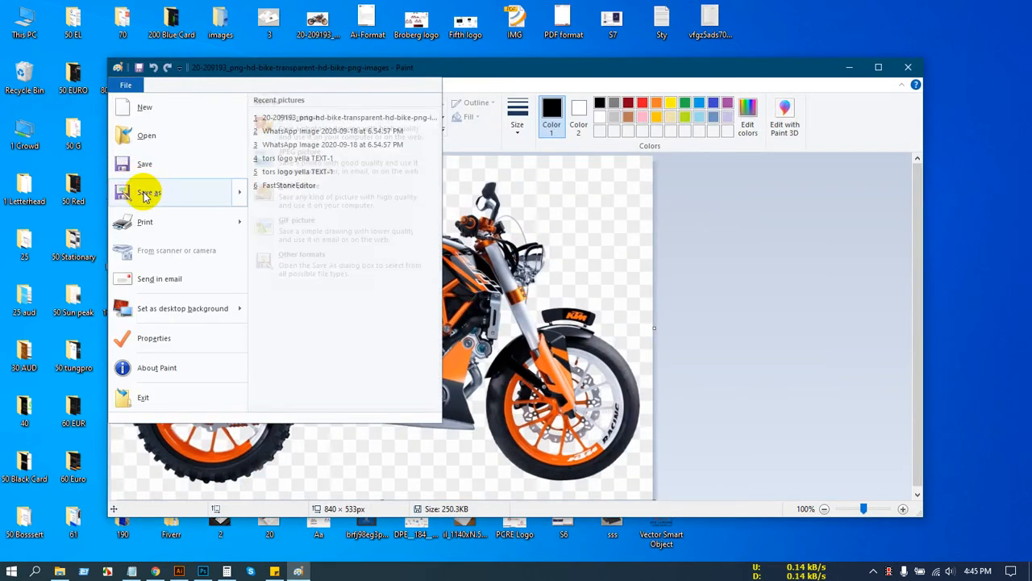
left_click(142, 196)
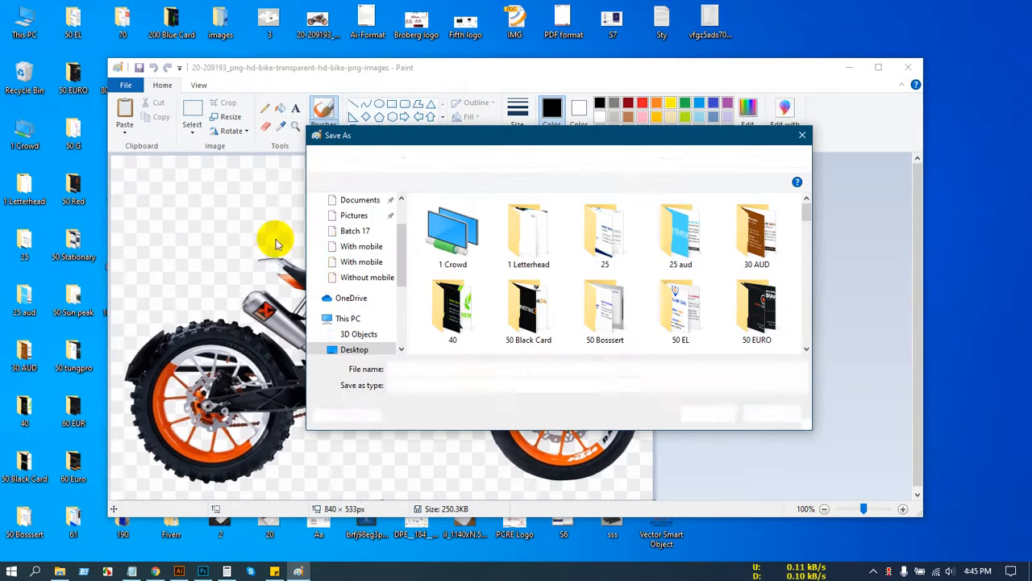
left_click(496, 385)
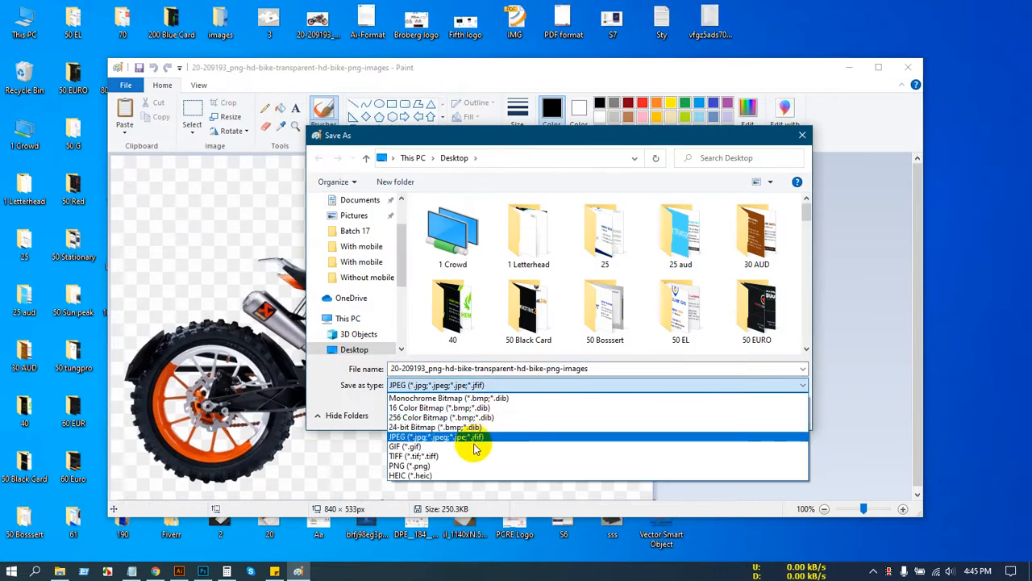
left_click(473, 445)
left_click_drag(402, 280, 380, 207)
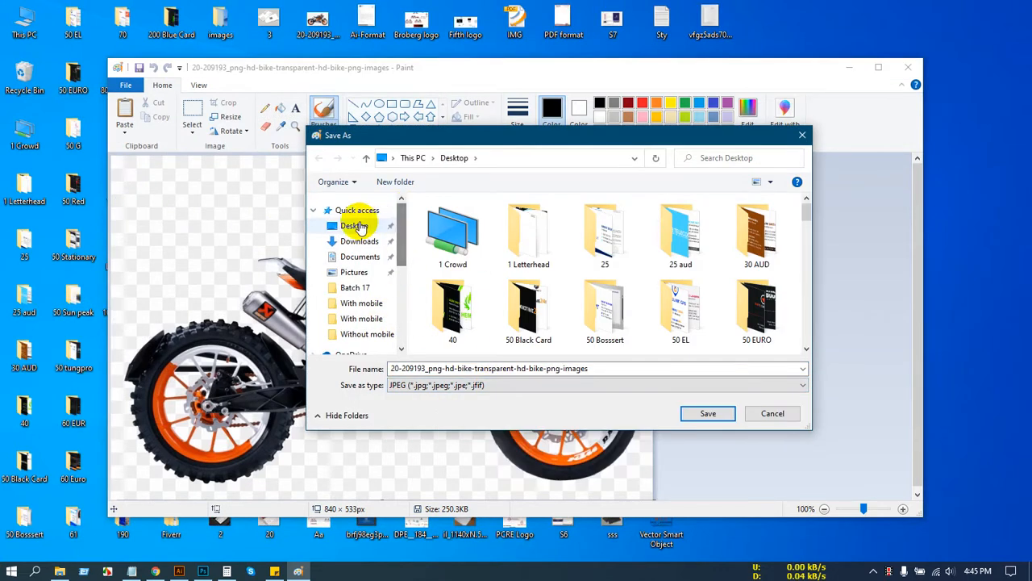
left_click(709, 414)
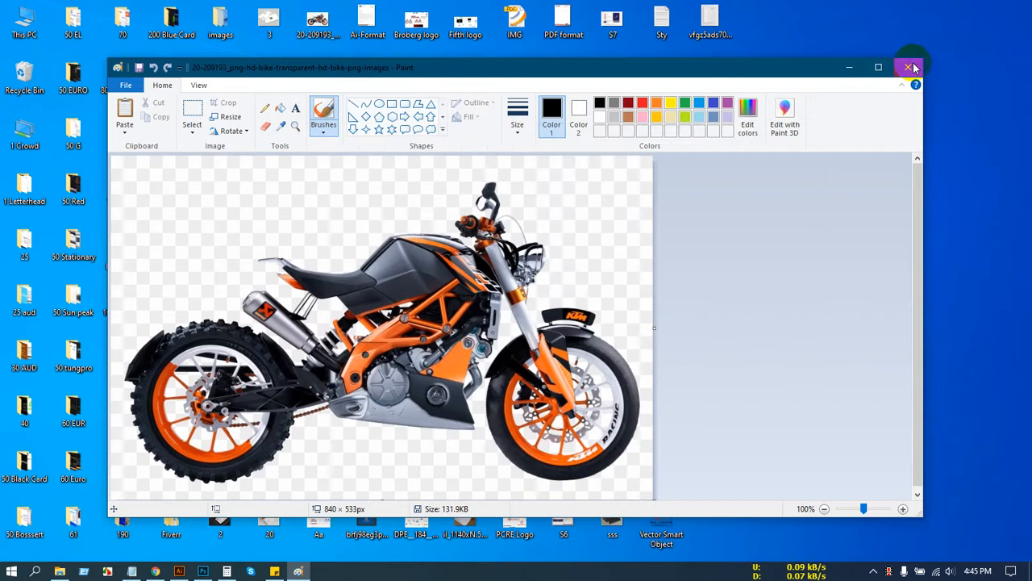
left_click(908, 67)
Step: Delete the original 20-209193 bike image from the desktop, keeping the new JPEG copy, and return to Photoshop
right_click(709, 187)
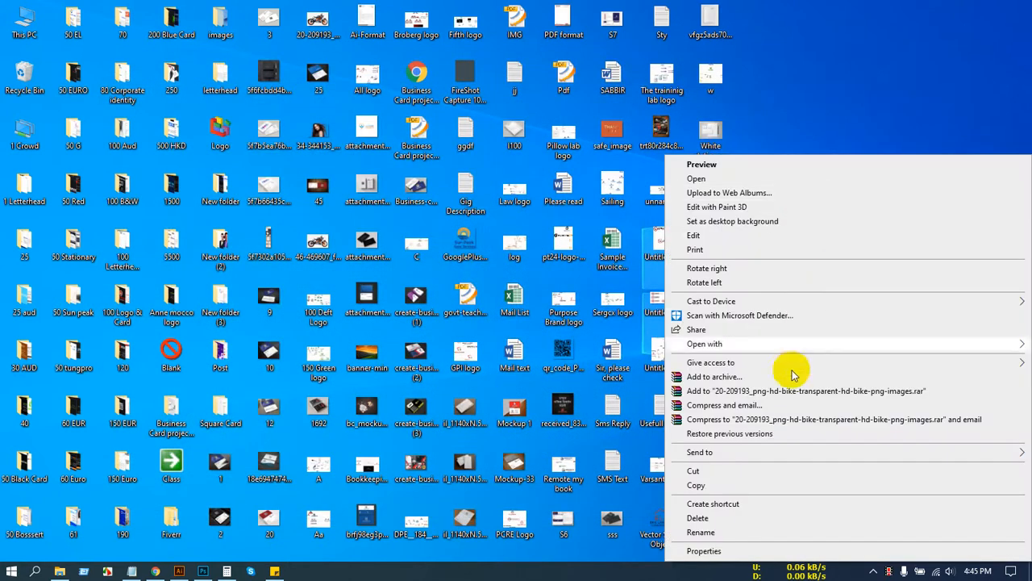
left_click(831, 133)
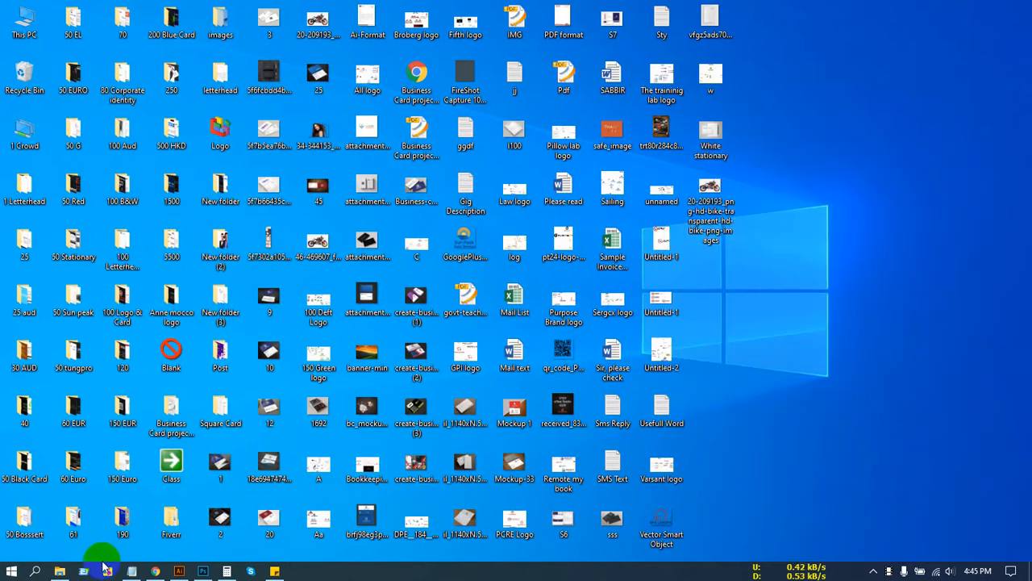
left_click(317, 23)
key("Delete")
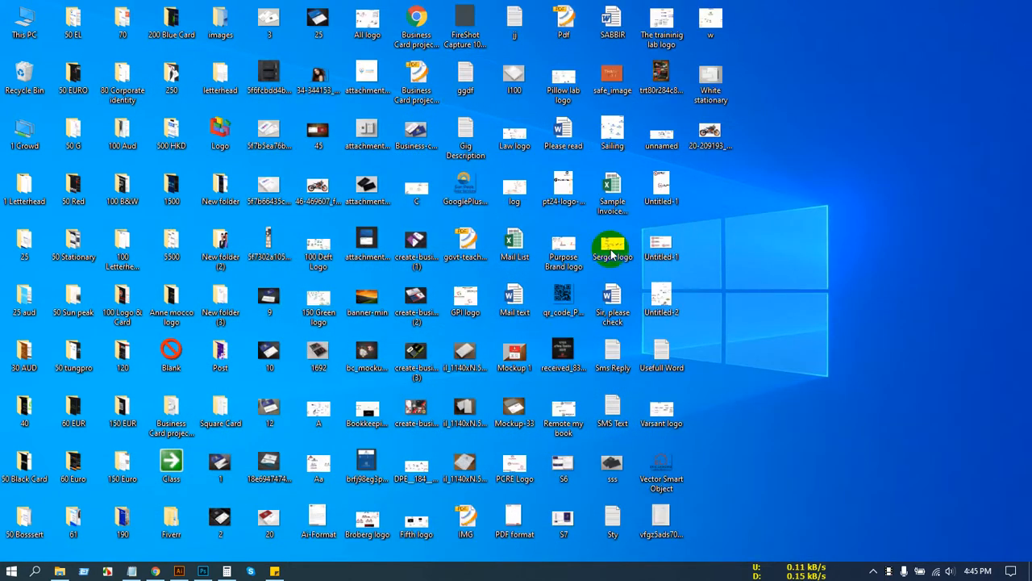
left_click(203, 571)
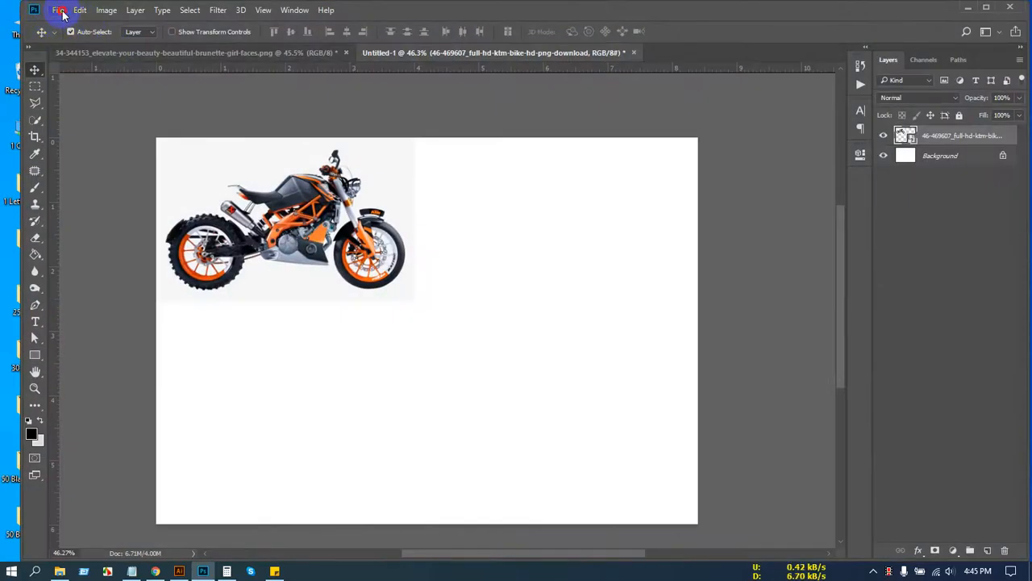
left_click(63, 14)
left_click(132, 258)
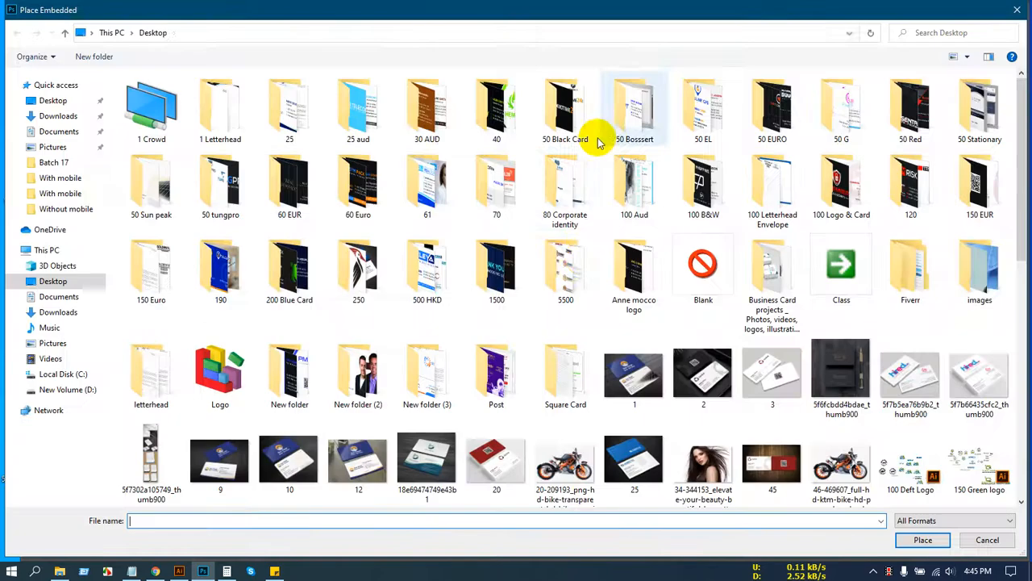
scroll(599, 141, "down", 8)
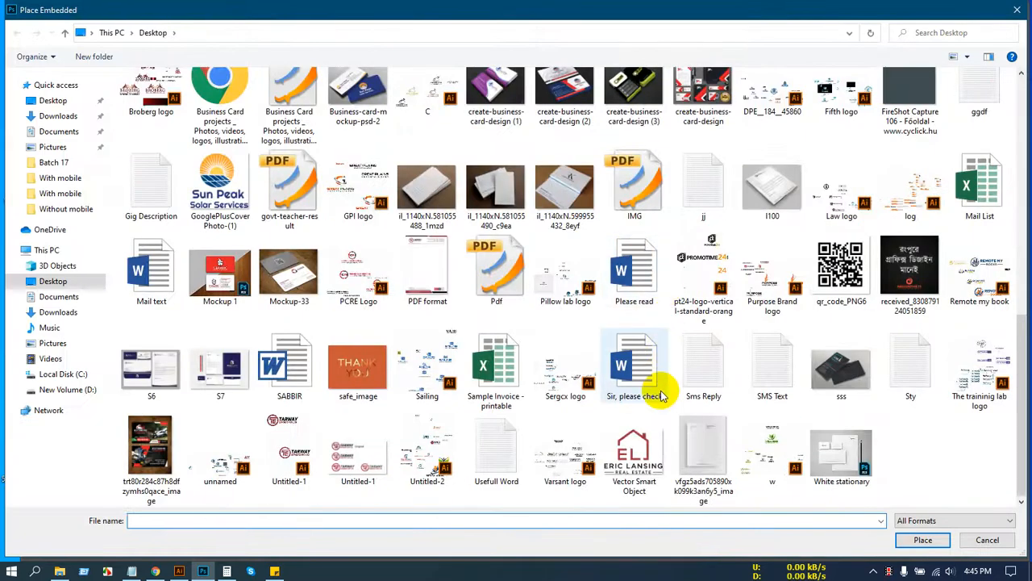
scroll(661, 395, "up", 3)
left_click(841, 113)
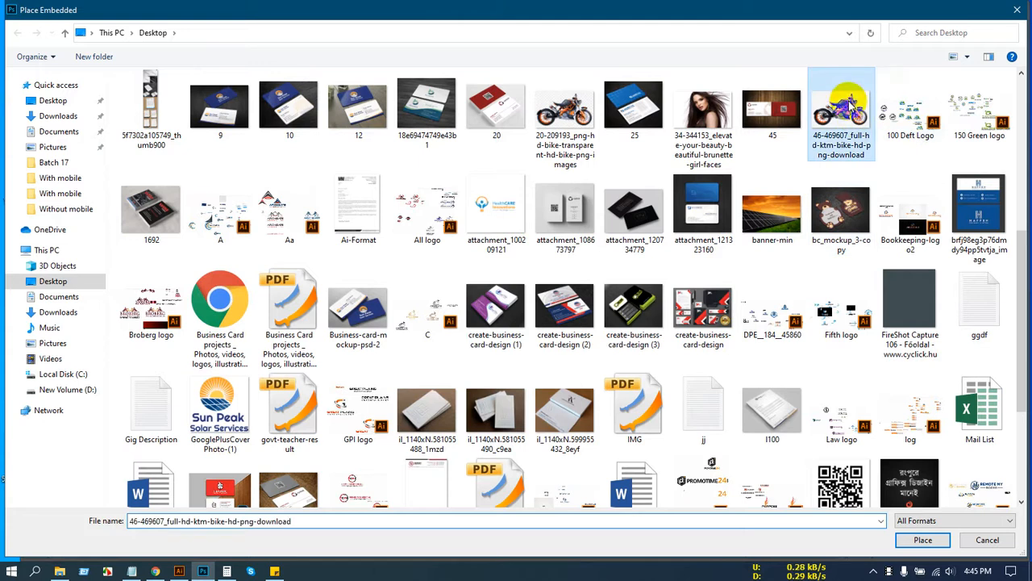
left_click(928, 539)
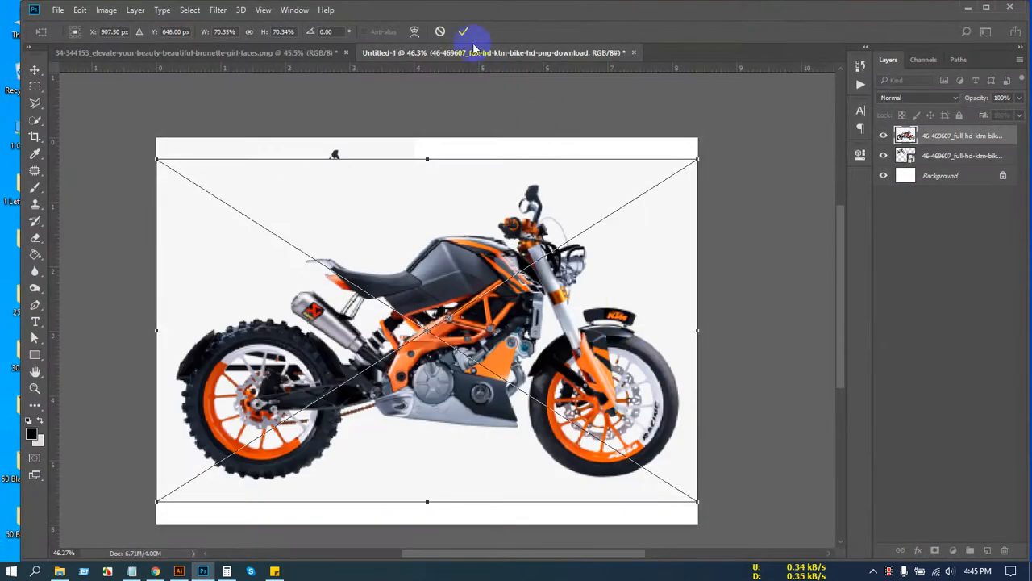
key("Escape")
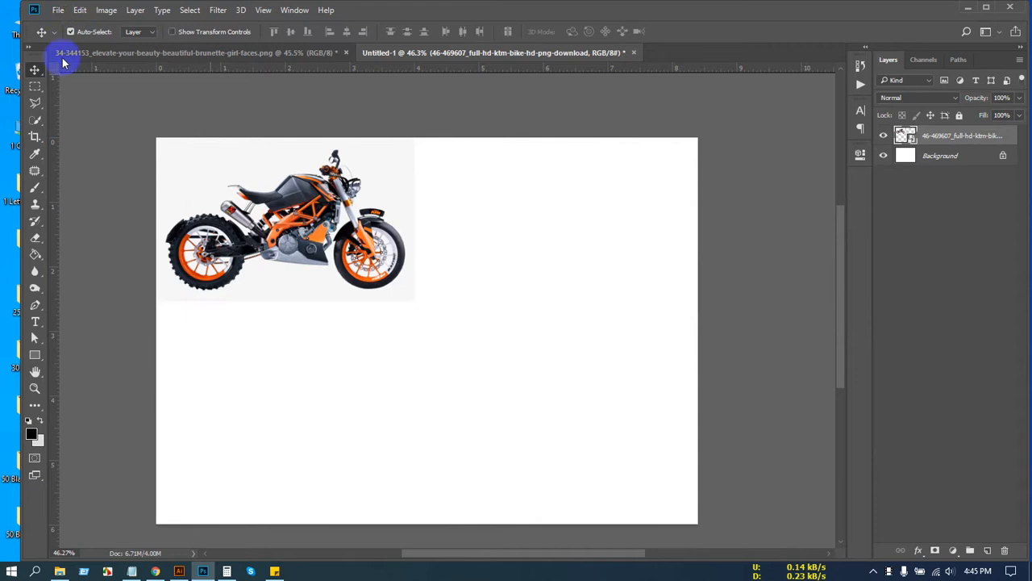
Step: Place the JPEG 20-209193_png-hd-bike-transparent-hd-bike-png-images from the Desktop as an embedded object
left_click(57, 9)
left_click(87, 250)
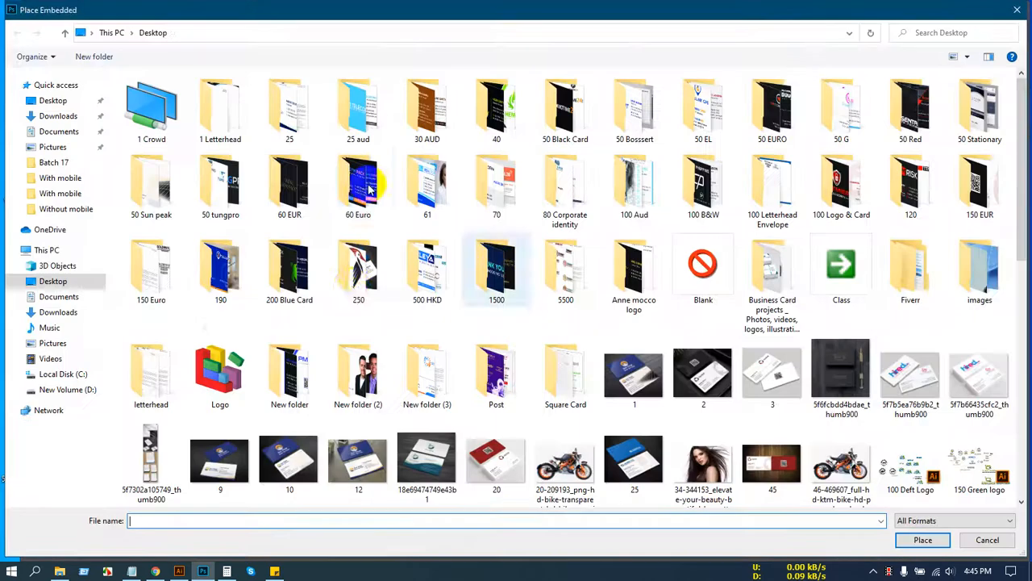
scroll(502, 323, "down", 3)
left_click(562, 242)
double_click(562, 242)
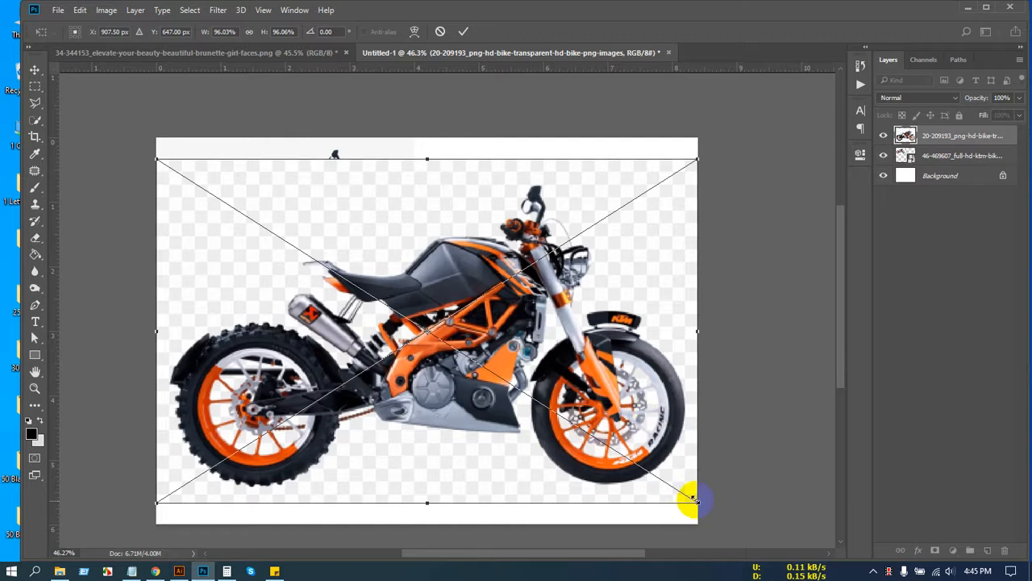
Step: Scale the placed checkered-background motorcycle to about 47% and fit it into the canvas's upper-right corner
left_click_drag(692, 500, 661, 233)
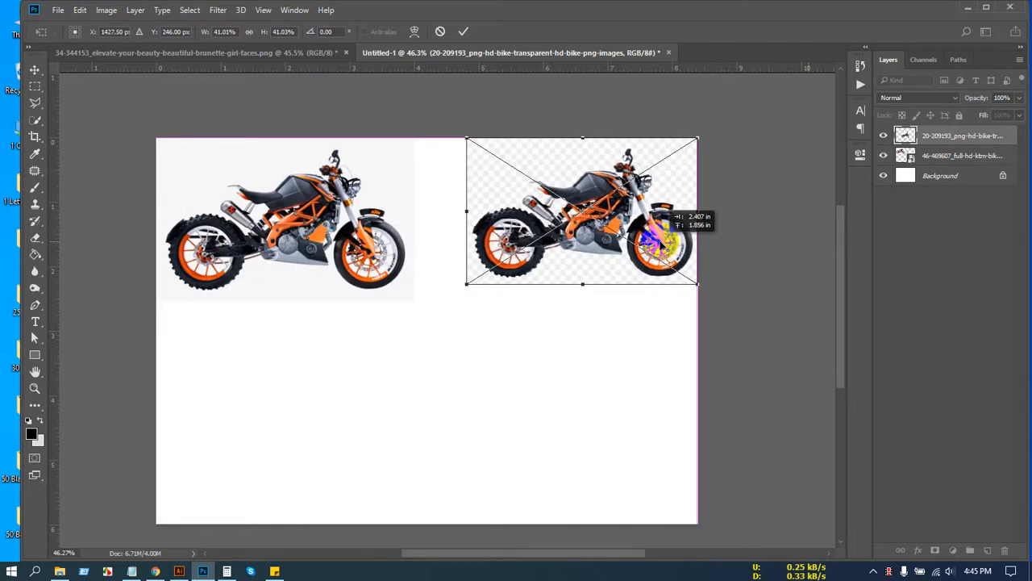
left_click_drag(468, 285, 430, 307)
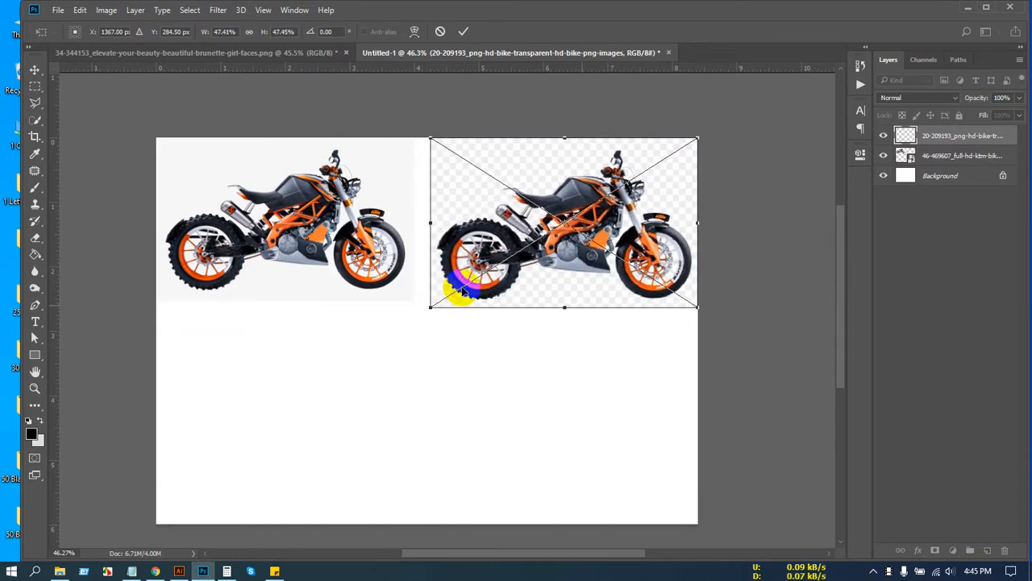
left_click(463, 33)
Step: Resize the left motorcycle so it fills the upper-left half and its bottom edge lines up with the right motorcycle image
left_click(387, 197)
key("ctrl+t")
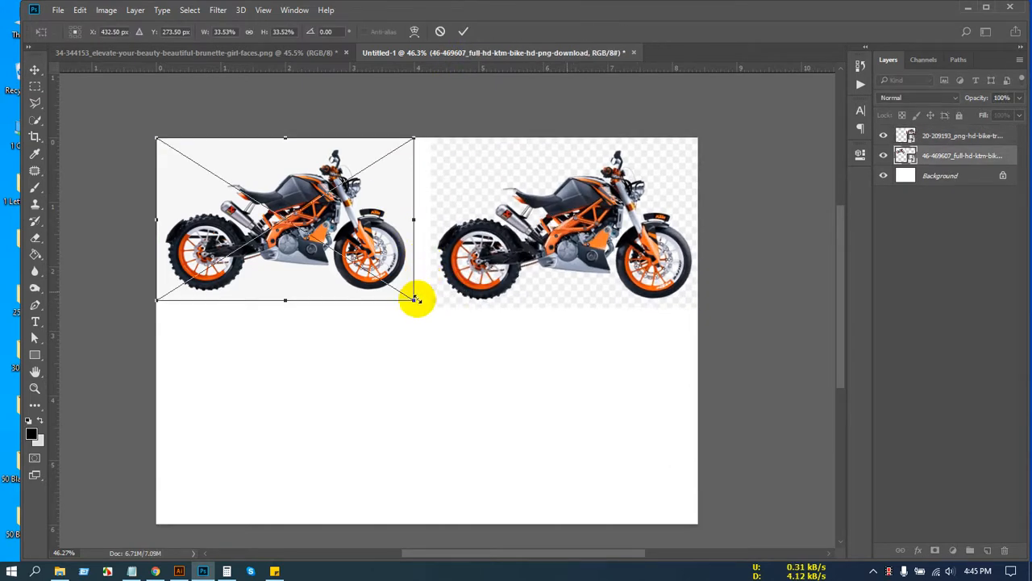
left_click_drag(417, 300, 435, 309)
left_click(462, 31)
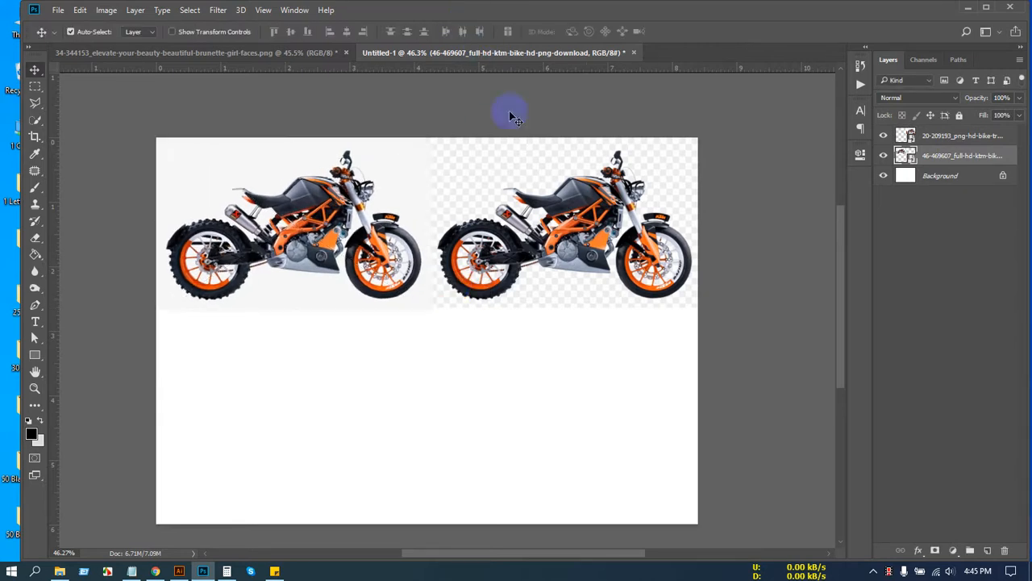
scroll(419, 278, "up", 2)
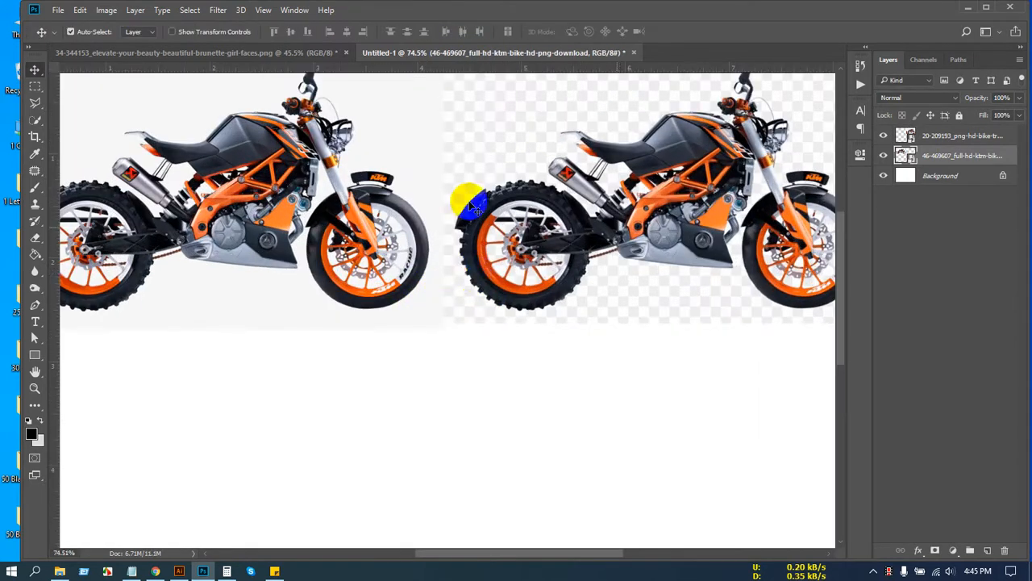
scroll(464, 233, "down", 2)
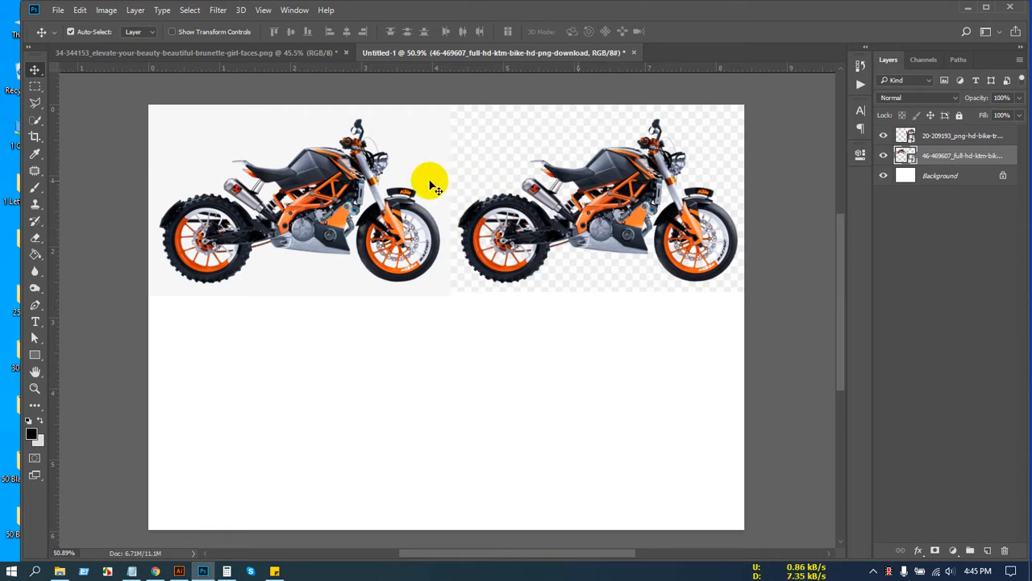
key("ctrl+t")
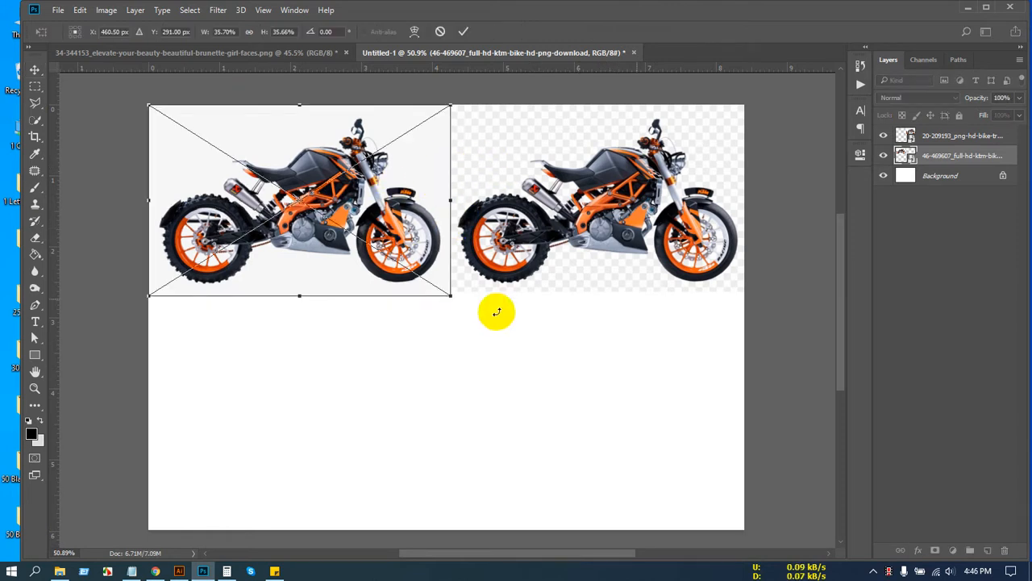
left_click_drag(449, 298, 444, 291)
left_click(464, 32)
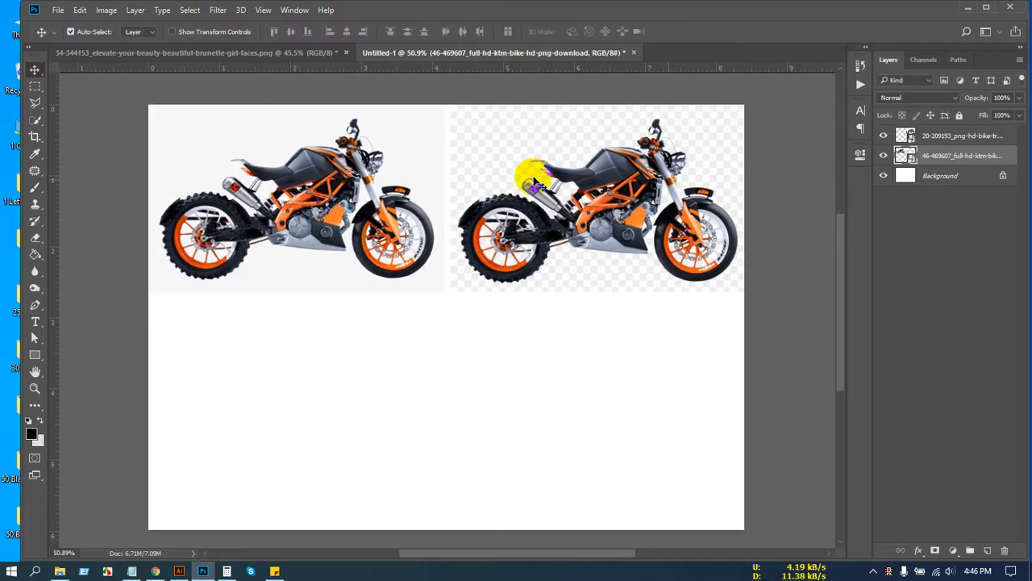
Step: Scale the right motorcycle to about 47.8% and nudge it left until it meets the left image
left_click(548, 166, "ctrl")
key("ctrl+t")
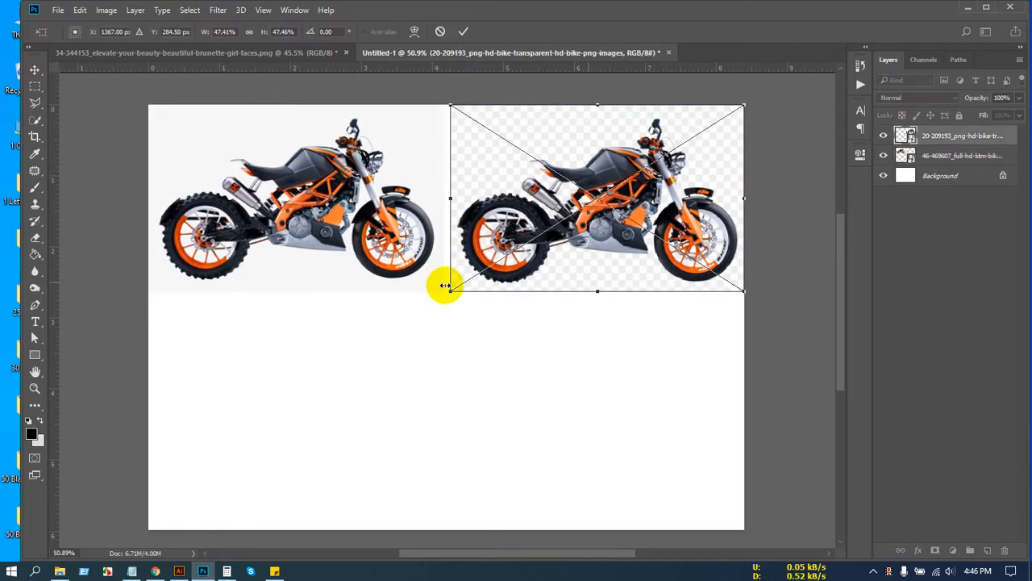
mouse_move(445, 293)
left_mouse_down()
mouse_move(438, 286)
mouse_move(445, 290)
left_mouse_up()
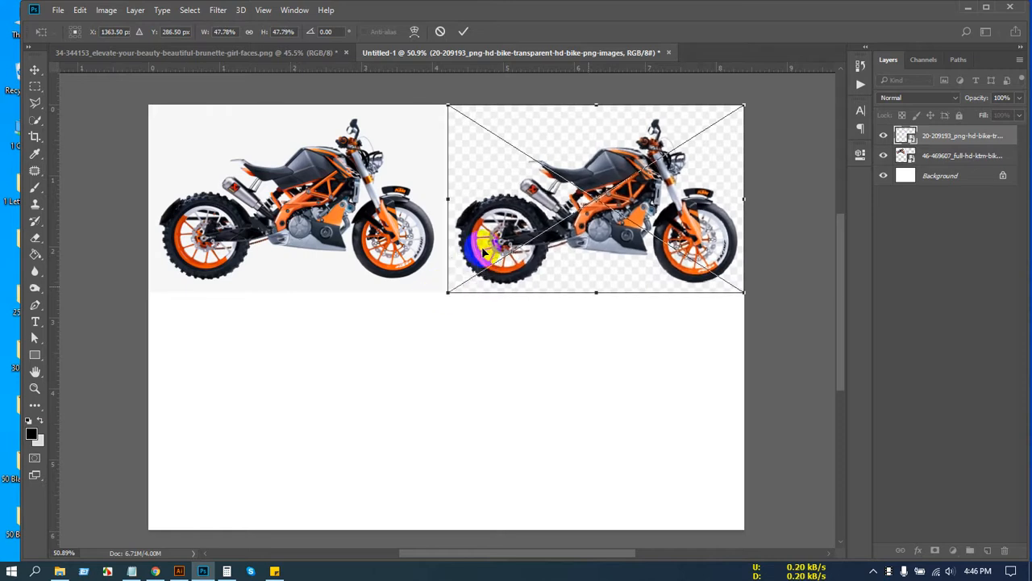
left_click(464, 31)
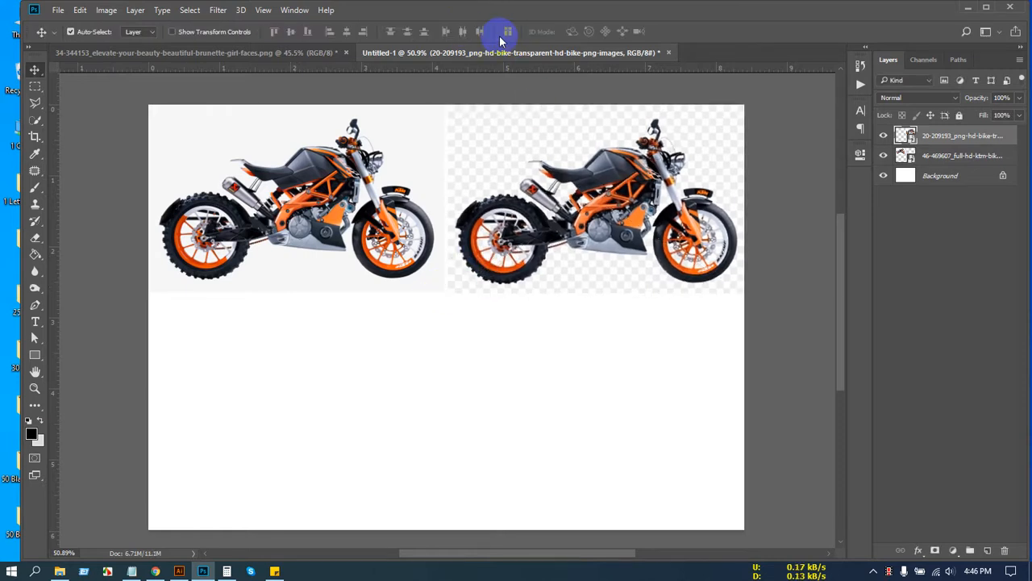
key("Left")
key("Left")
key("Left")
key("Left")
key("Left")
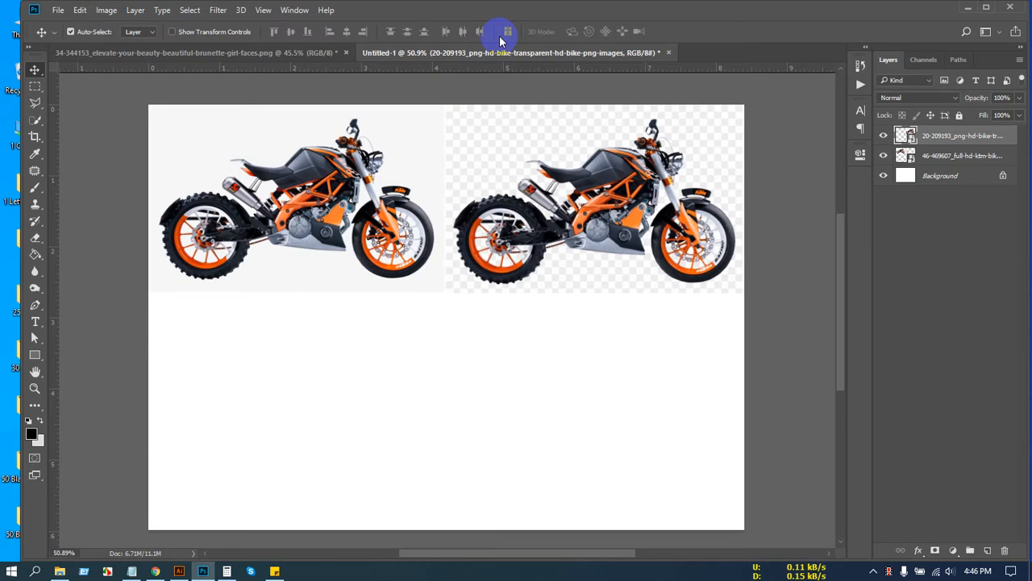
key("Left")
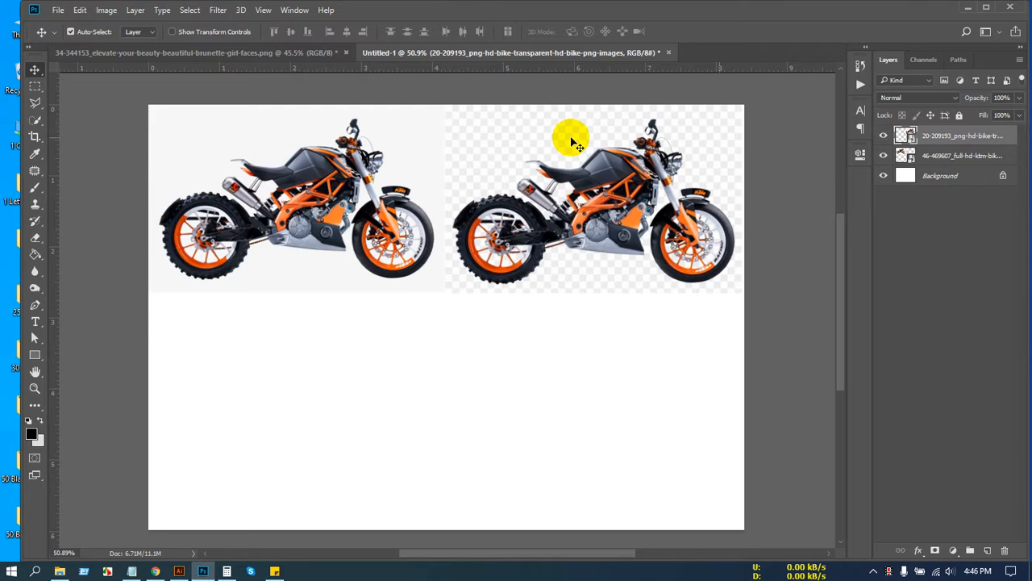
Step: Open 46-469607_full-hd-ktm-bike-hd-png-download from the Desktop as a separate document
key("ctrl+o")
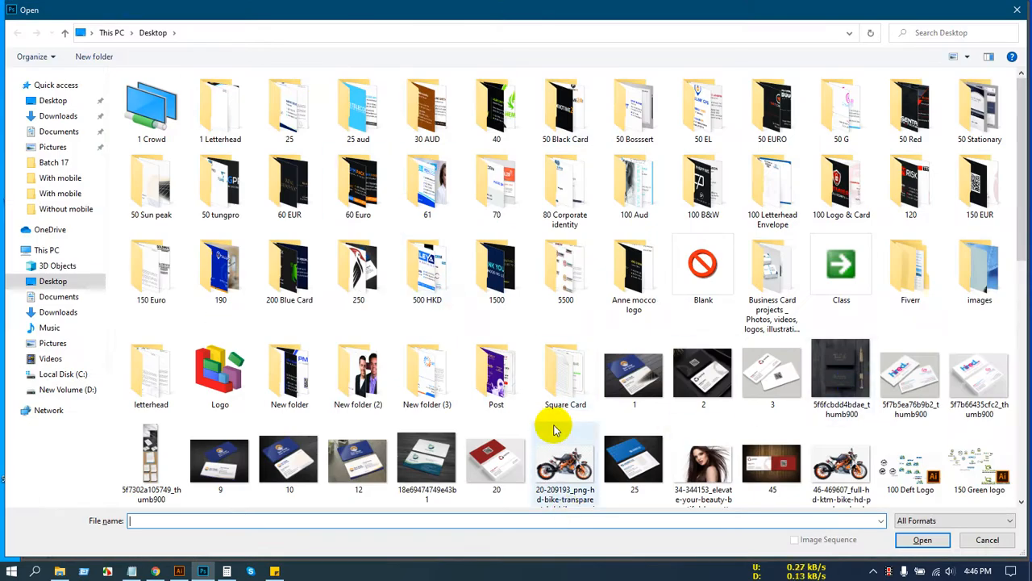
scroll(556, 419, "down", 10)
scroll(594, 363, "up", 8)
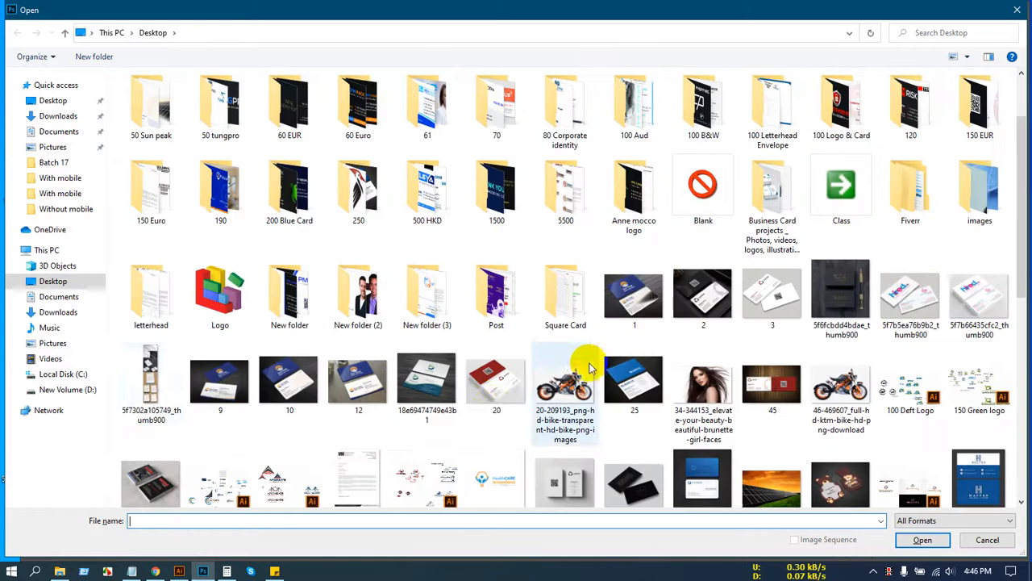
double_click(827, 384)
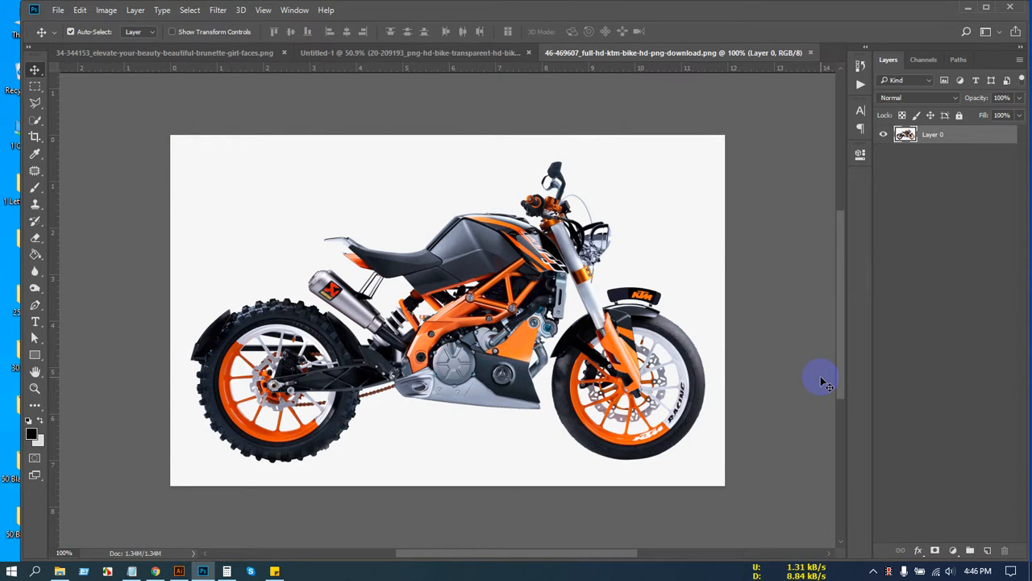
Step: Duplicate Layer 0 of the bike image and hide the original layer
key("ctrl+j")
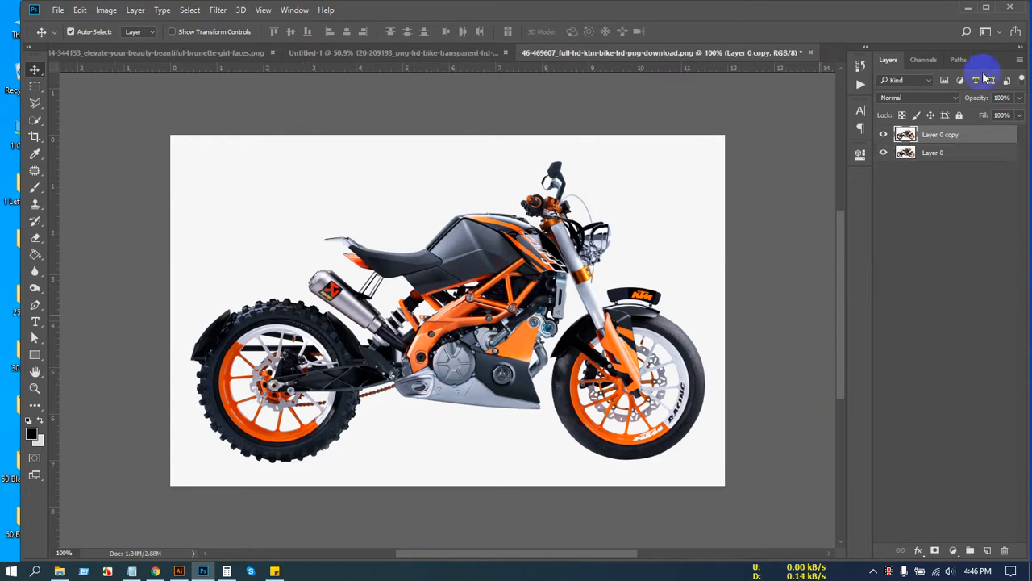
left_click(905, 152)
left_click(884, 152)
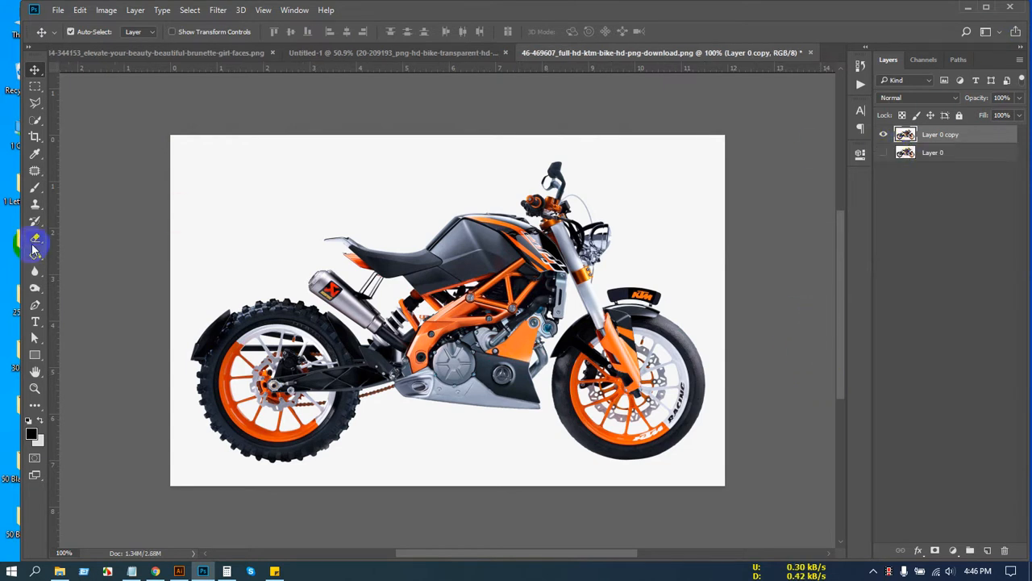
Step: Erase the light background around the motorcycle on Layer 0 copy with the Magic Eraser, then deselect the layer
left_click(36, 242)
left_click(85, 260)
left_click(234, 205)
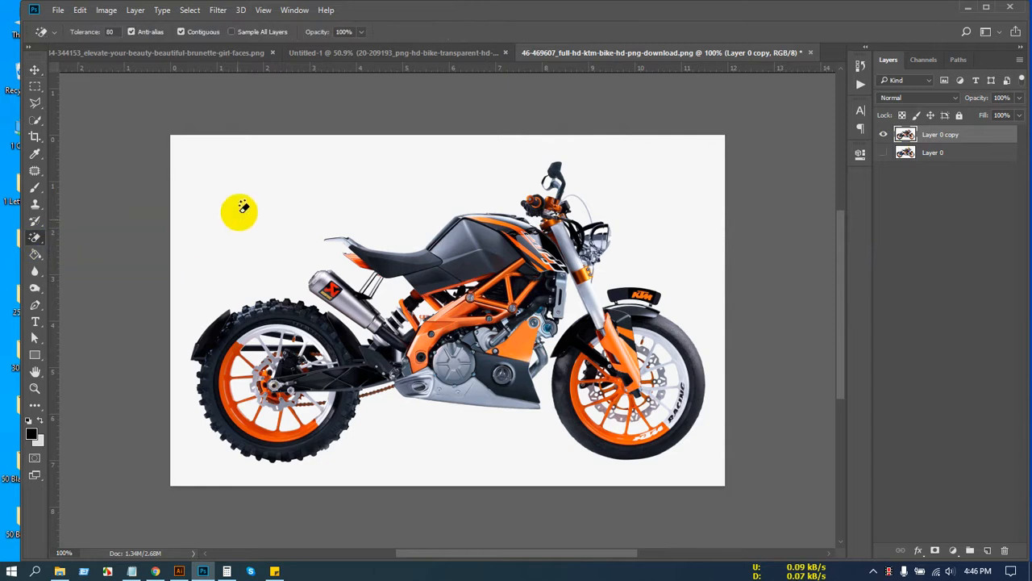
left_click(36, 70)
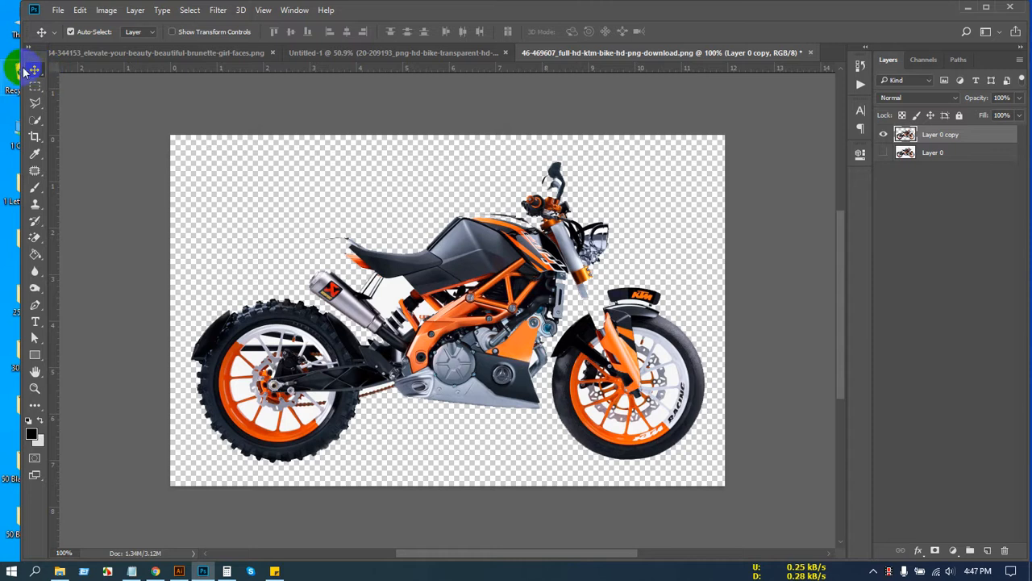
left_click(275, 95)
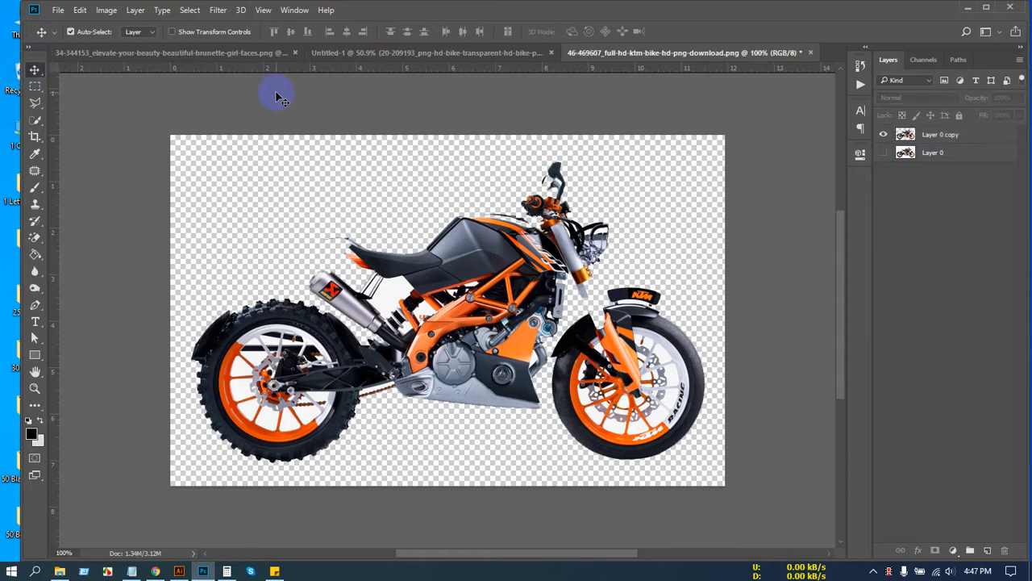
Step: Save the cut-out motorcycle with its transparent background as a PNG named 555 on the Desktop
key("ctrl+shift+s")
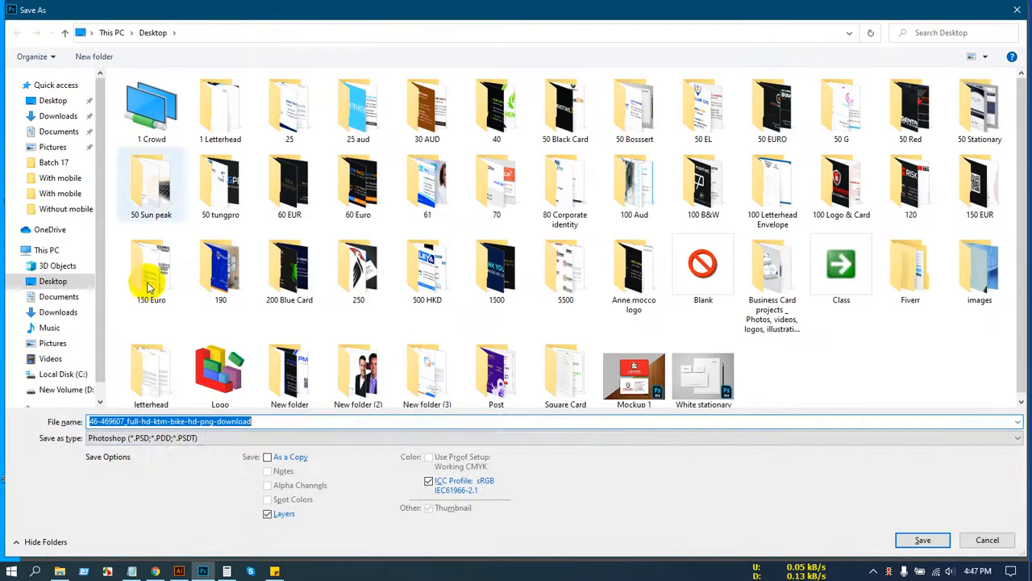
left_click(181, 438)
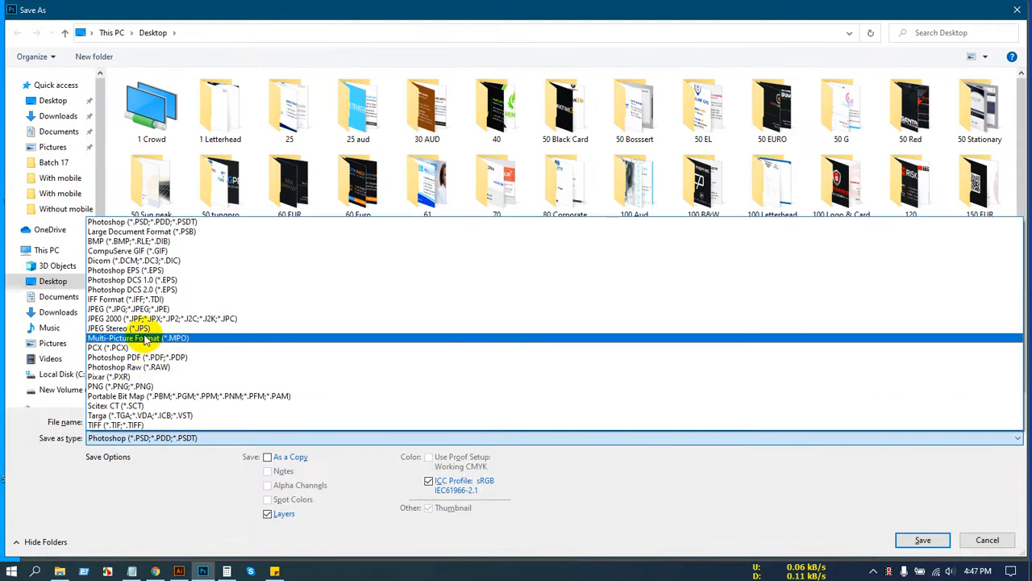
left_click(143, 386)
left_click(272, 420)
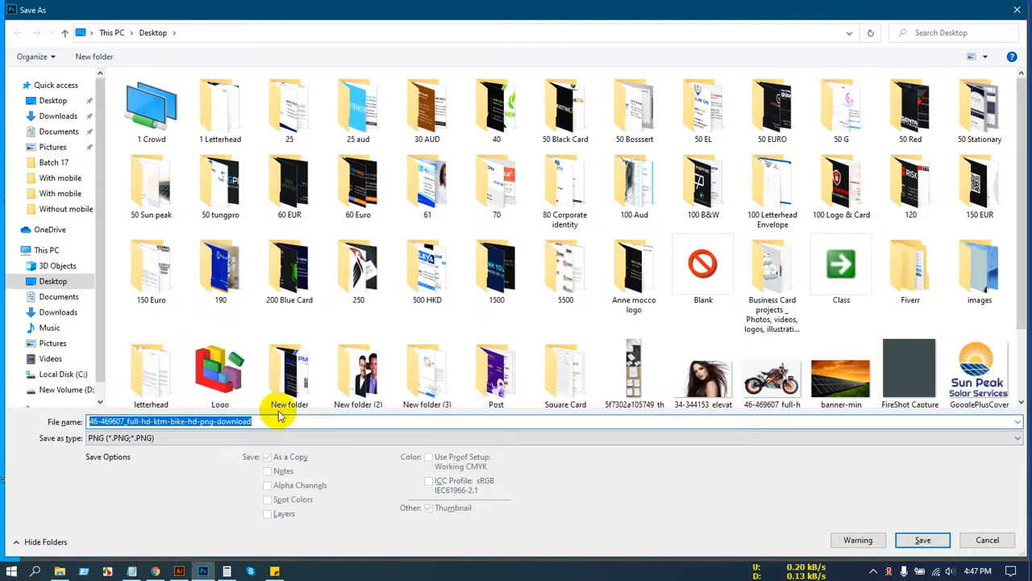
type("555")
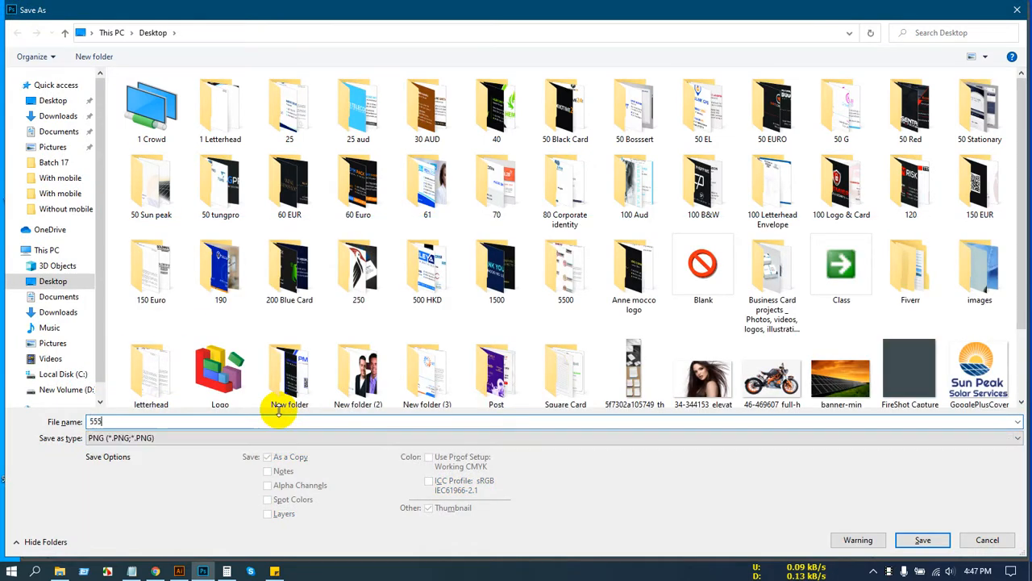
left_click(921, 540)
left_click(607, 183)
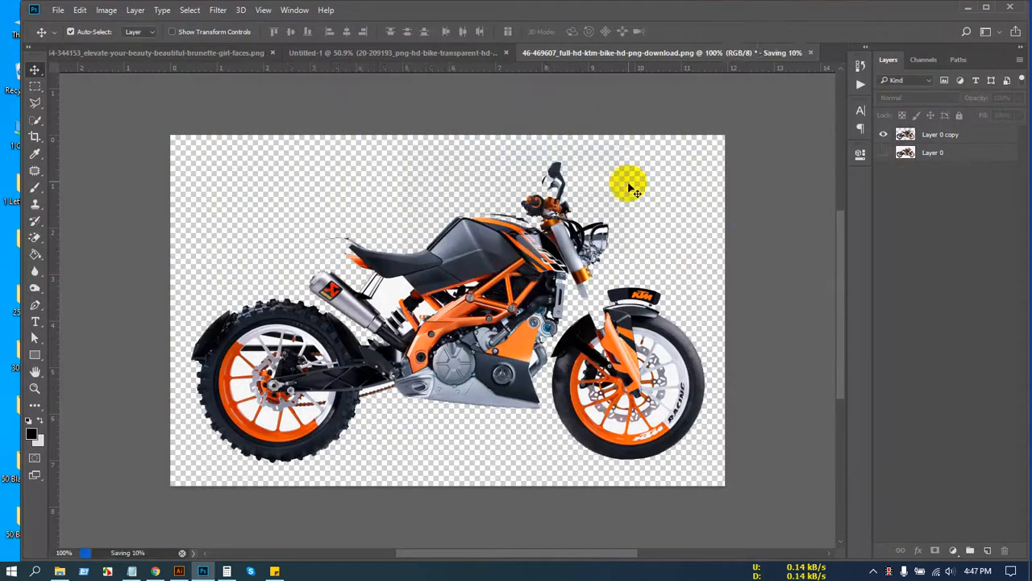
Step: In the Untitled-1 document, hide the 20-209193 checkered bike layer and place 555 from the Desktop as an embedded image
left_click(350, 52)
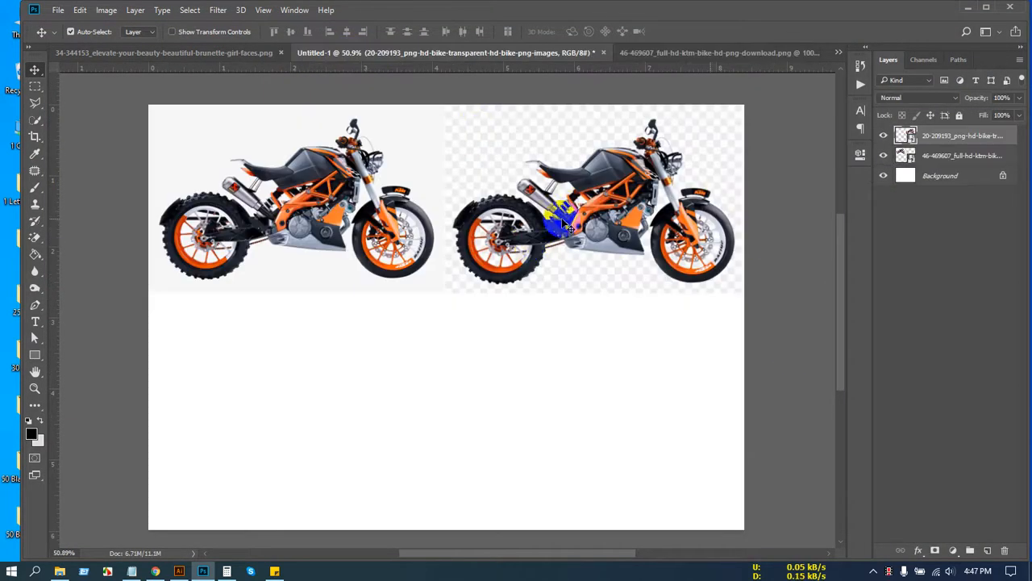
left_click(884, 136)
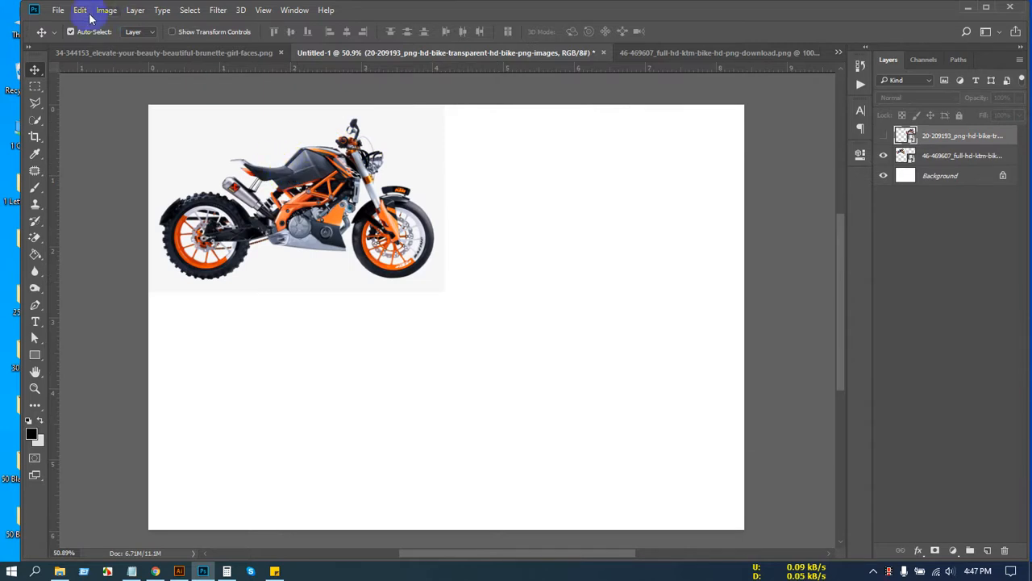
left_click(58, 10)
left_click(44, 249)
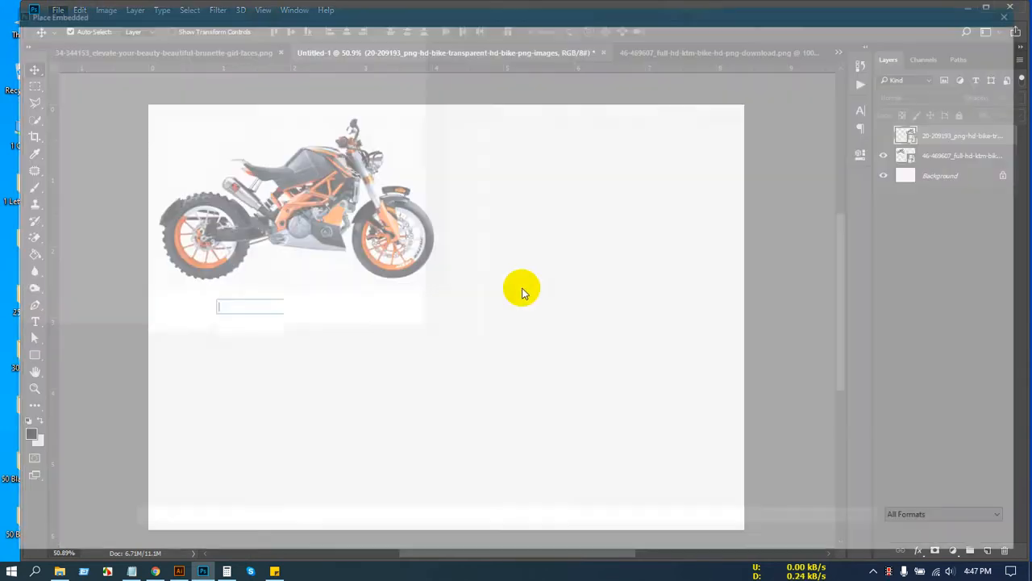
scroll(653, 323, "down", 3)
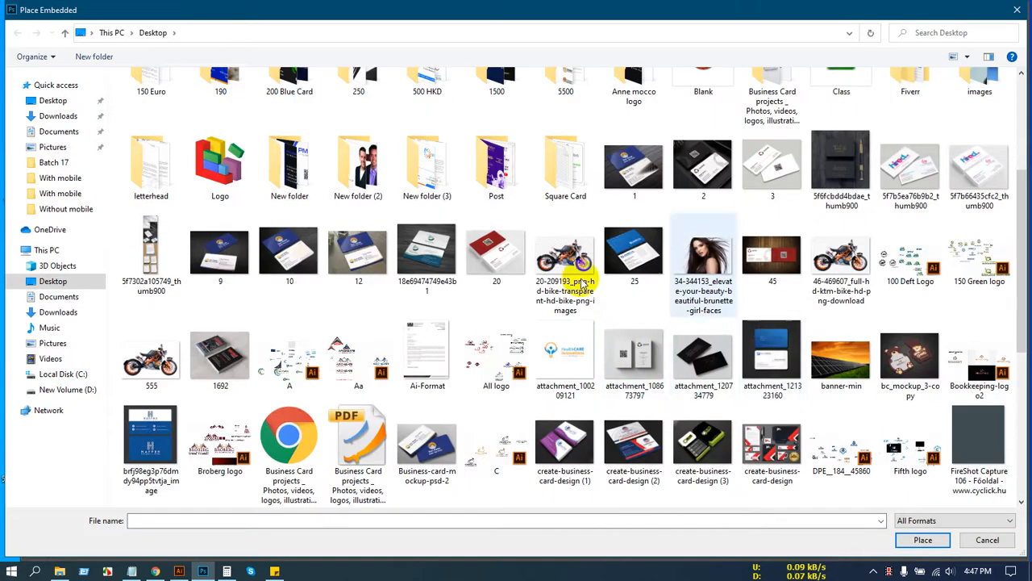
double_click(151, 359)
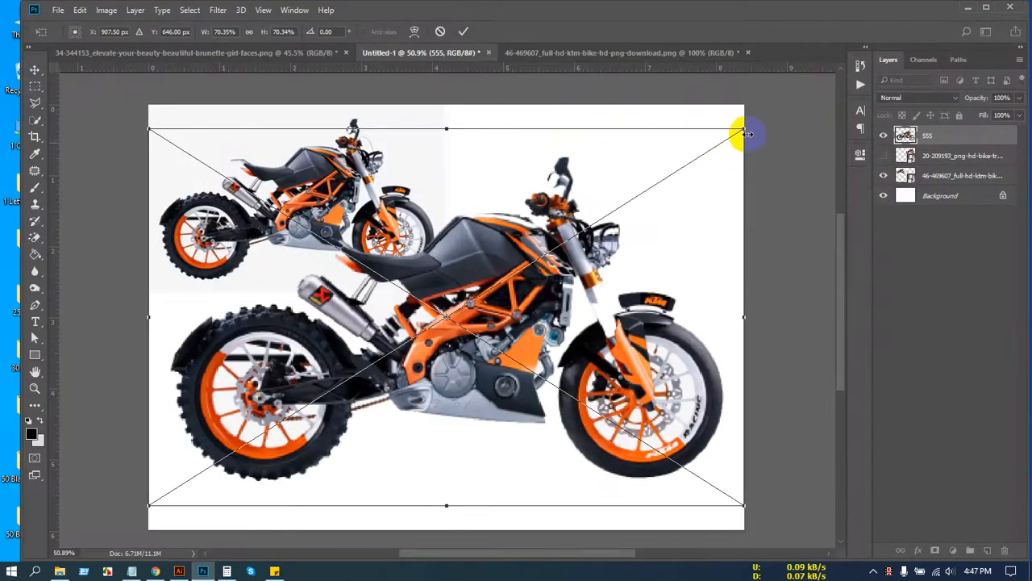
Step: Scale the placed 555 motorcycle to about 34.4% and position it directly beside the grey-background bike in the upper half of the canvas
left_click_drag(749, 127, 684, 177)
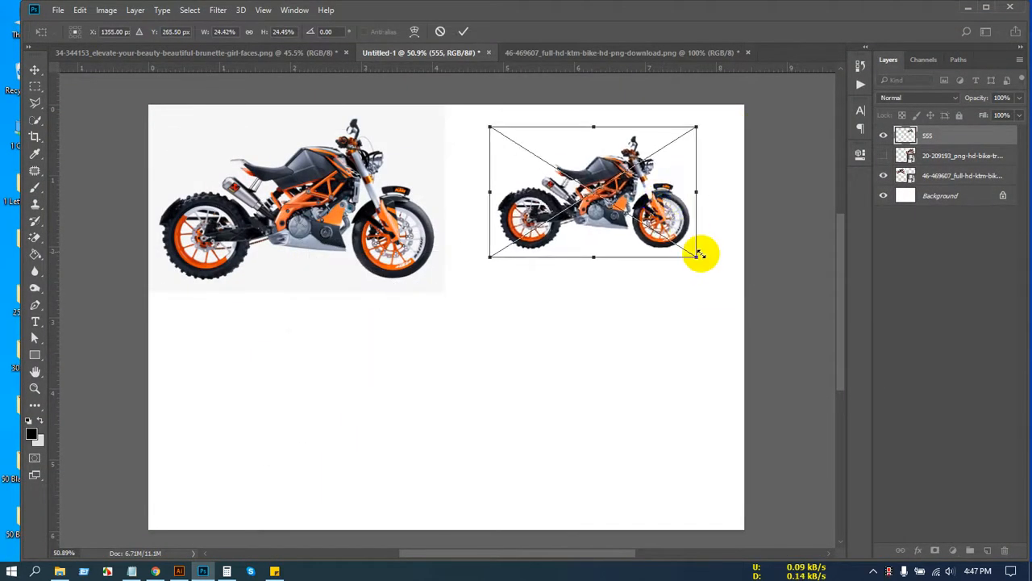
left_click_drag(700, 258, 729, 273)
left_click_drag(686, 232, 680, 238)
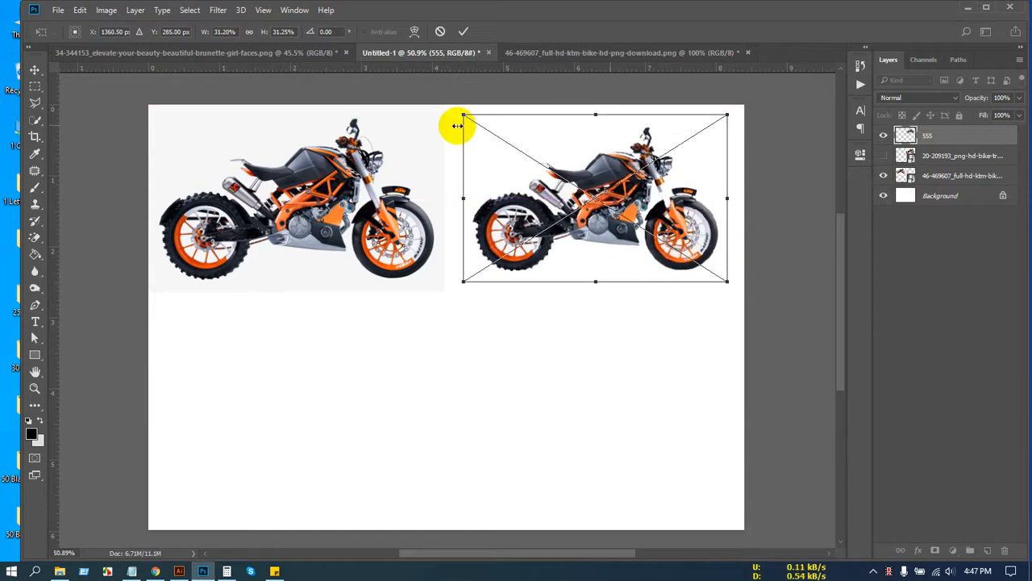
left_click_drag(460, 116, 444, 107)
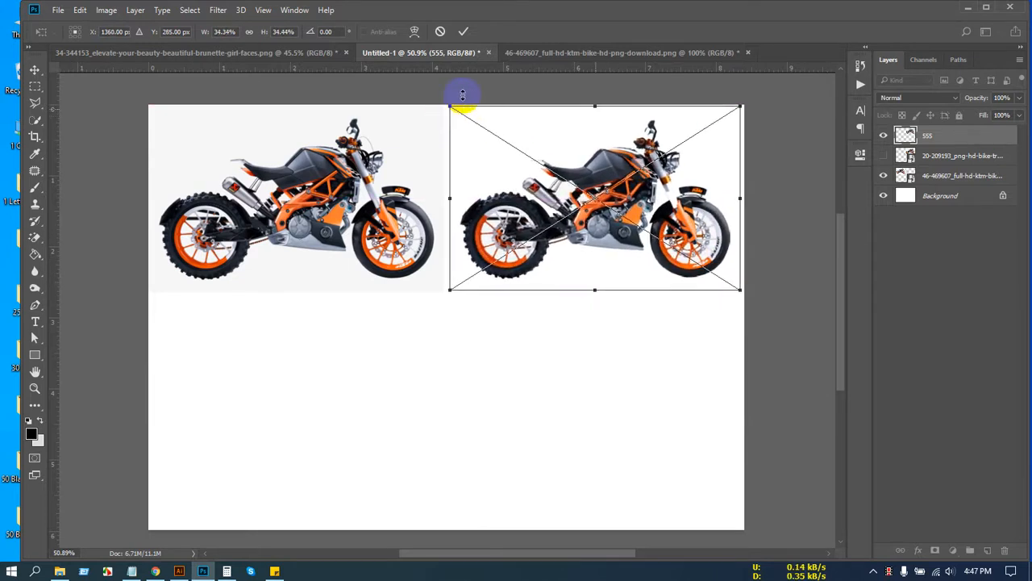
left_click(461, 29)
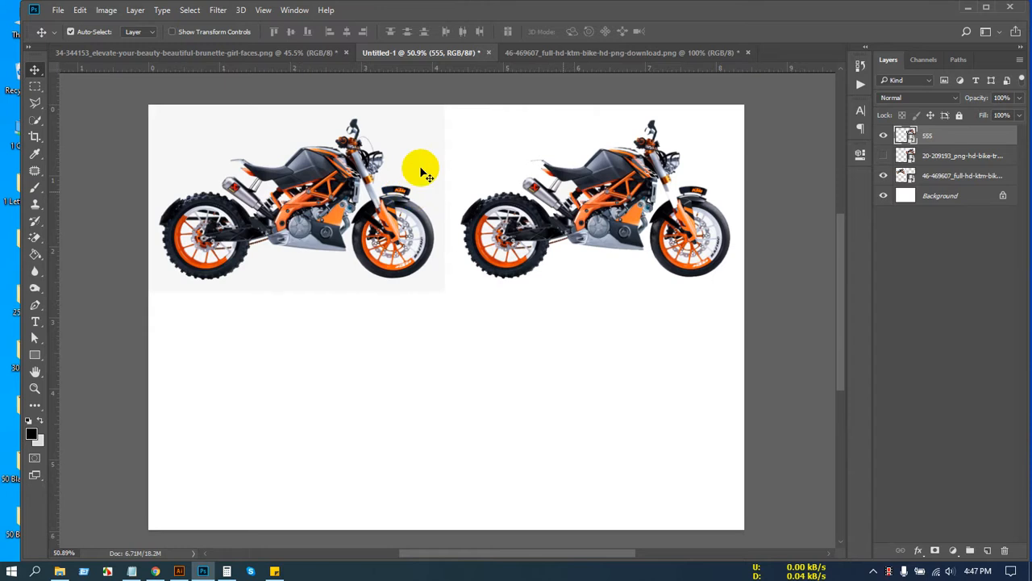
Step: Save the background-free motorcycle from the 46-469607 document as a JPEG named 666 on the Desktop
left_click(565, 53)
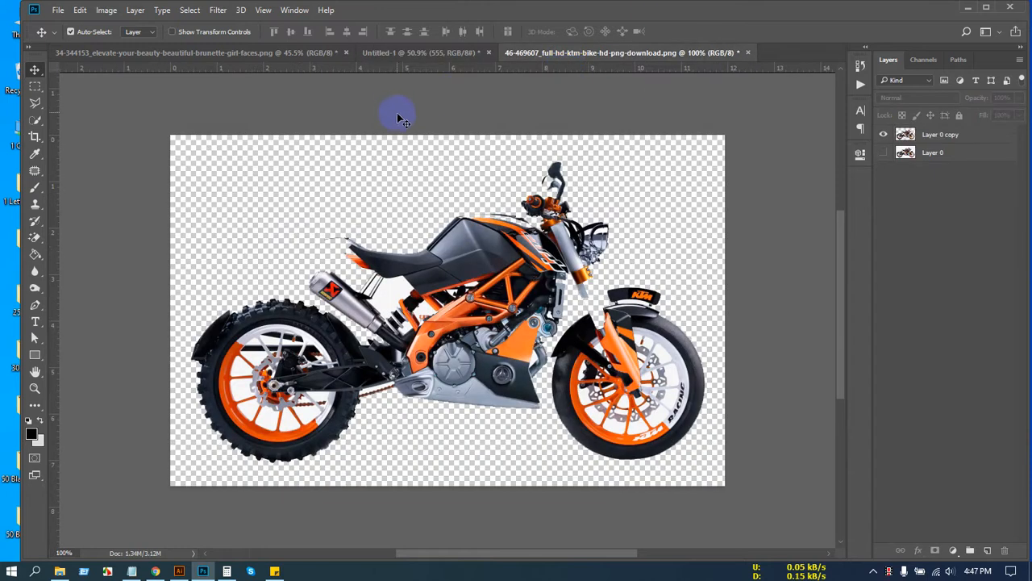
key("ctrl+shift+s")
left_click(207, 438)
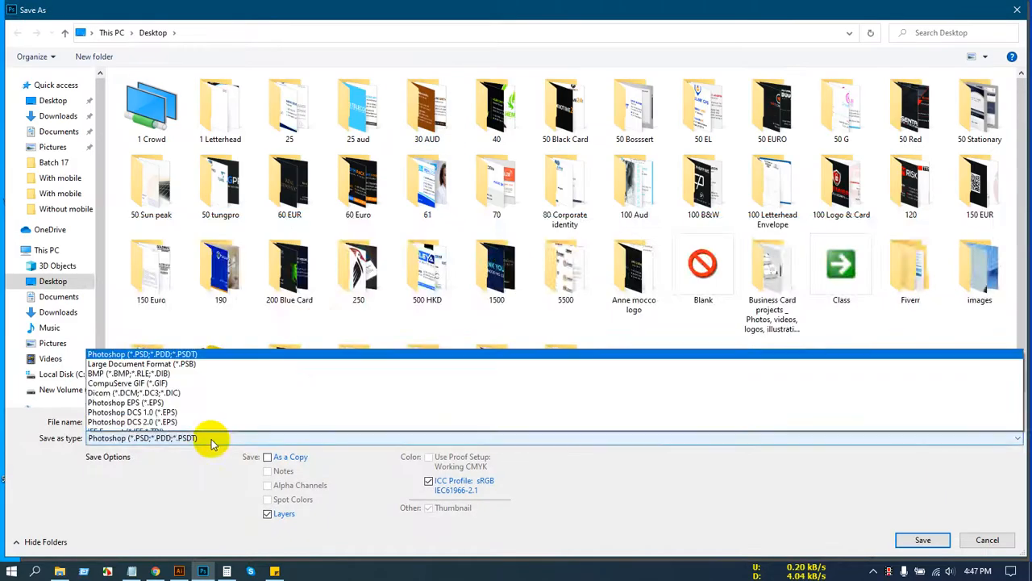
left_click(141, 309)
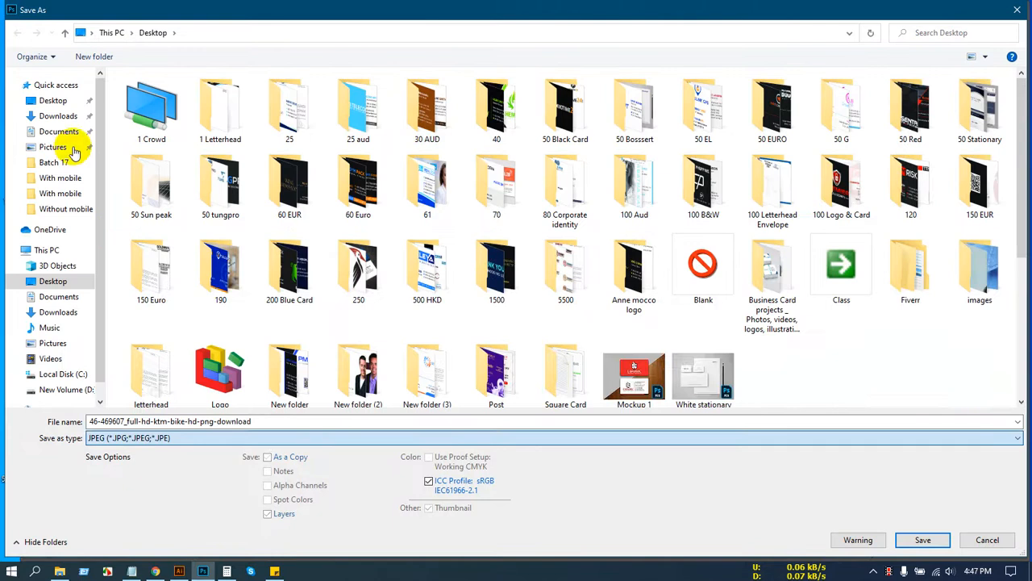
left_click(52, 100)
left_click(267, 420)
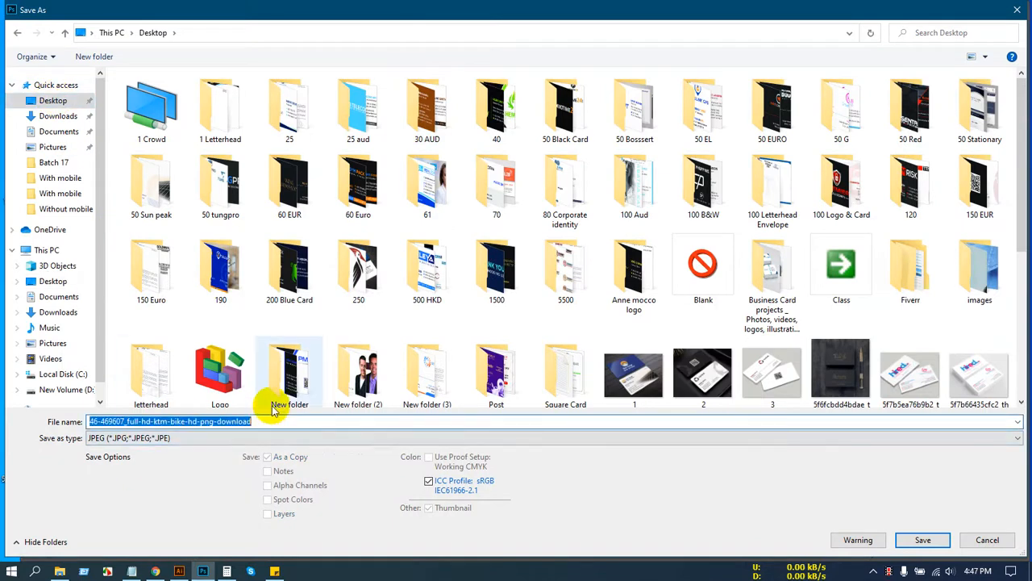
type("666")
key("Return")
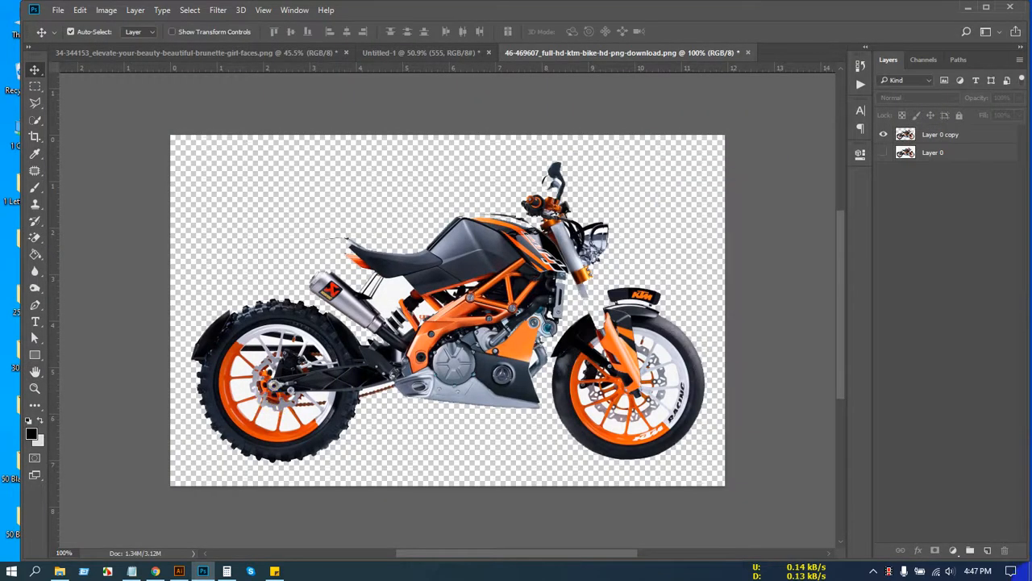
Step: View the exported 666 JPEG from the Desktop to check its background, close it and return to Photoshop
key("super+d")
double_click(709, 240)
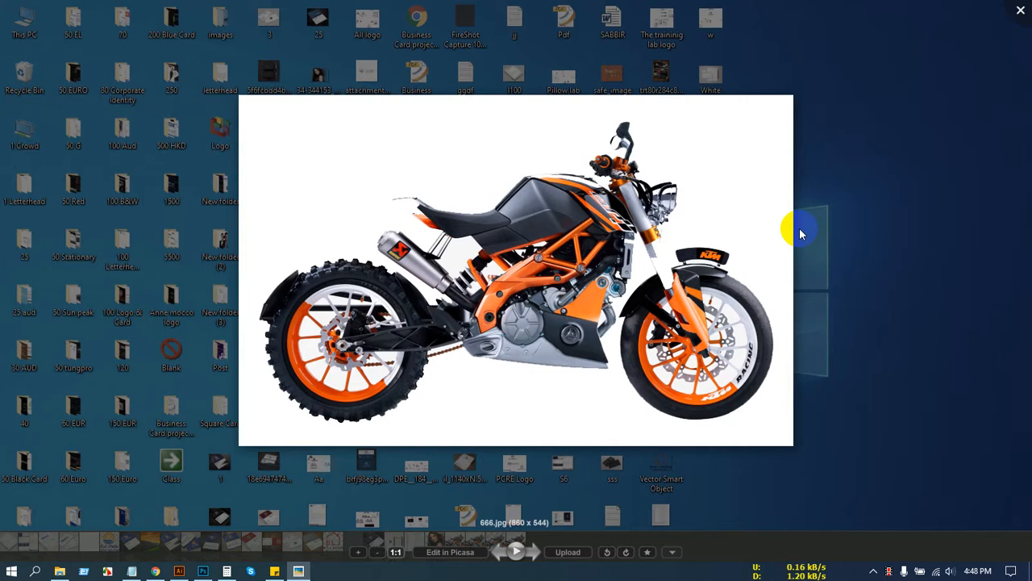
left_click(1011, 5)
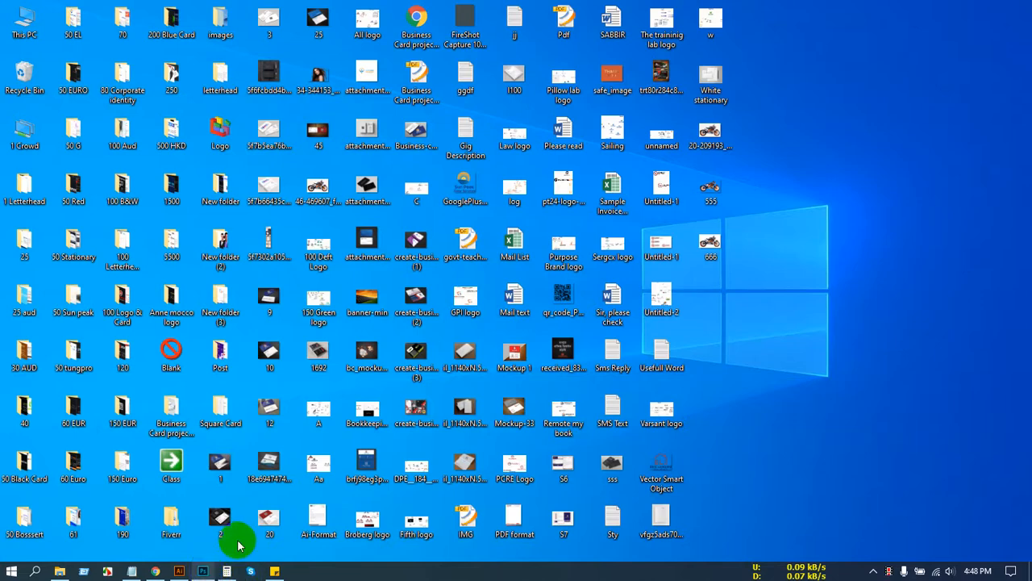
left_click(203, 571)
Step: Compare the 20-209193 checkered bike with the transparent 555 bike in Untitled-1 by alternating their layer visibility, leaving 555 shown
left_click(421, 53)
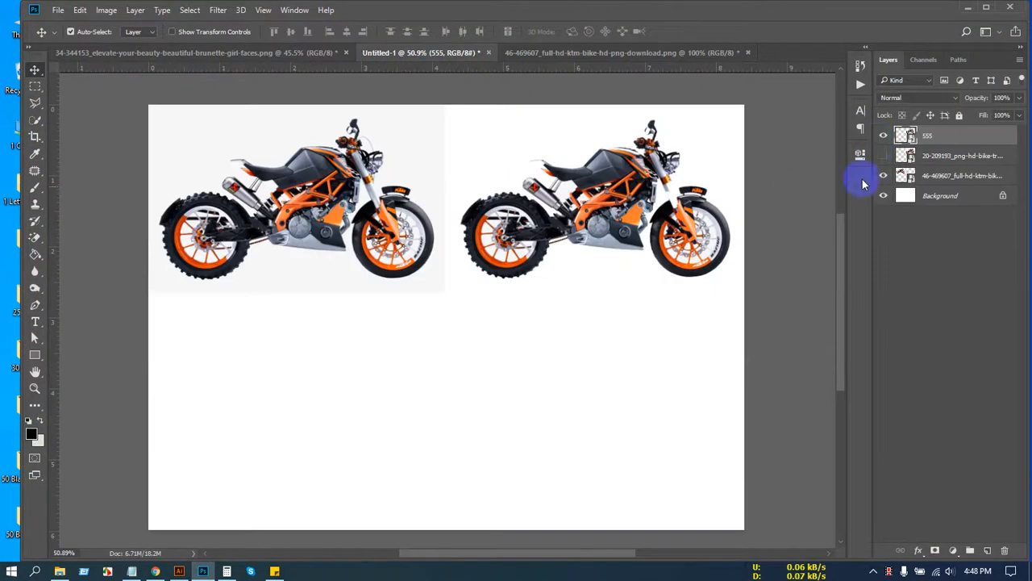
left_click(883, 136)
left_click(883, 156)
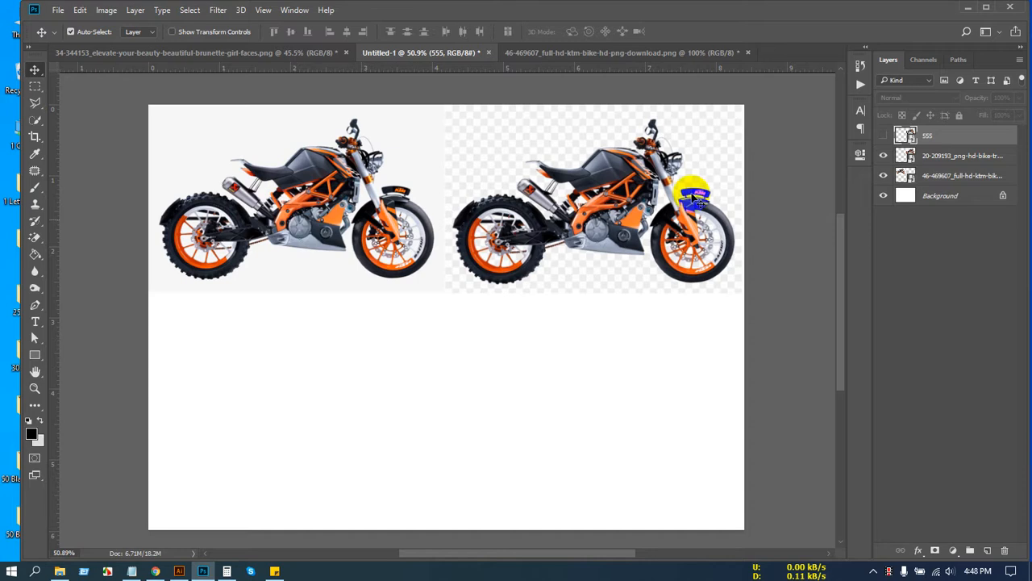
left_click(613, 168)
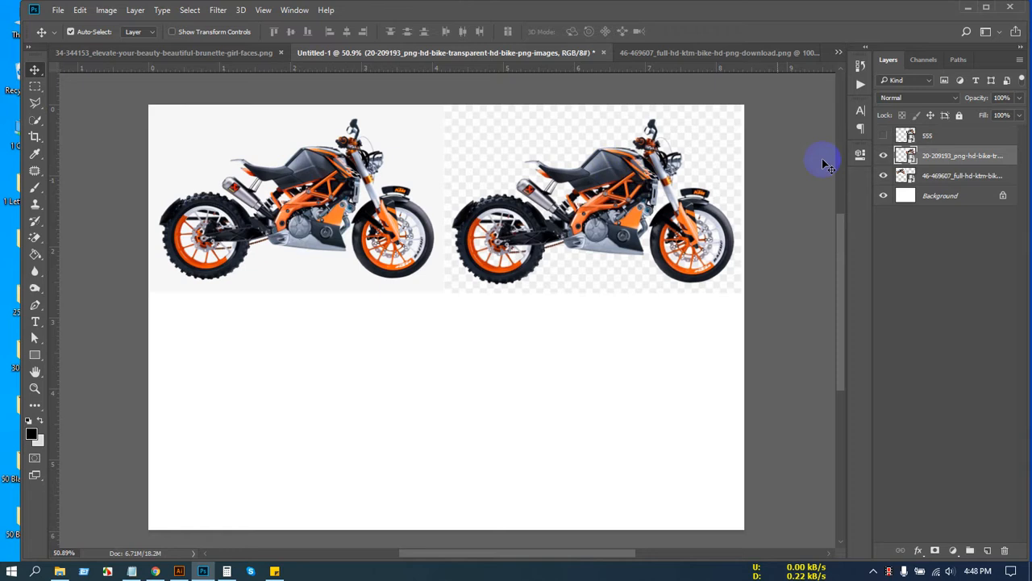
left_click(883, 156)
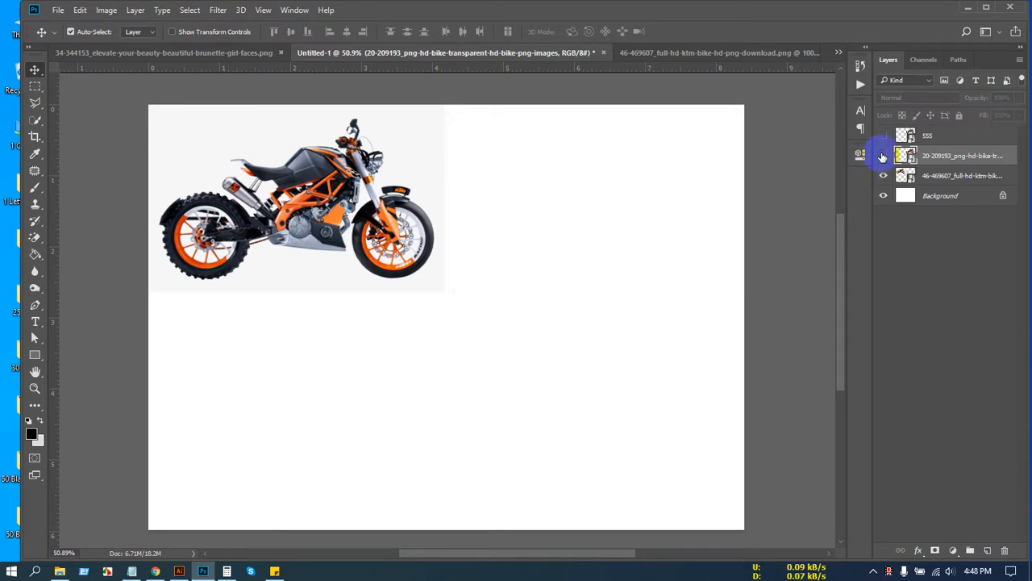
left_click(883, 136)
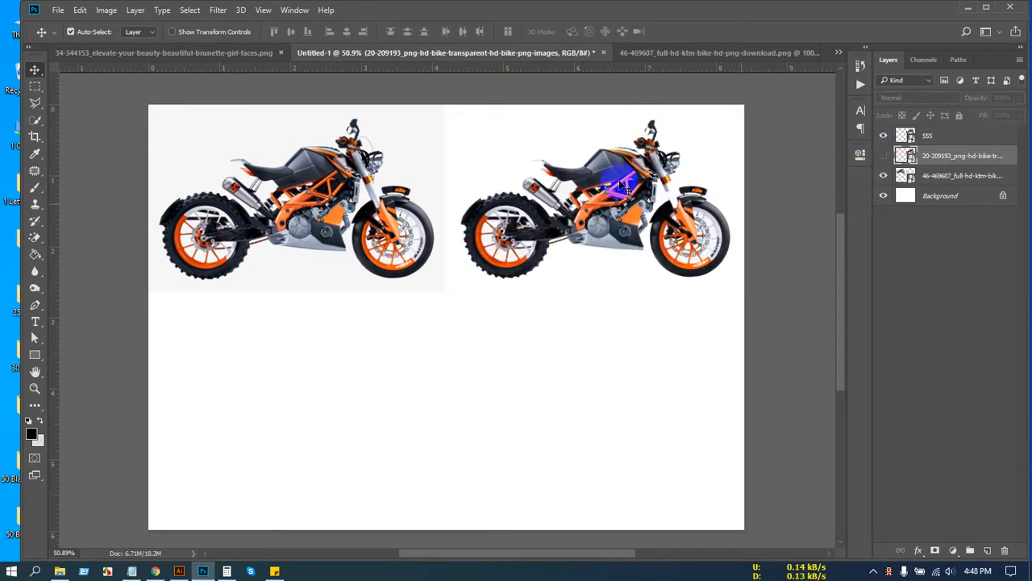
scroll(655, 190, "up", 2)
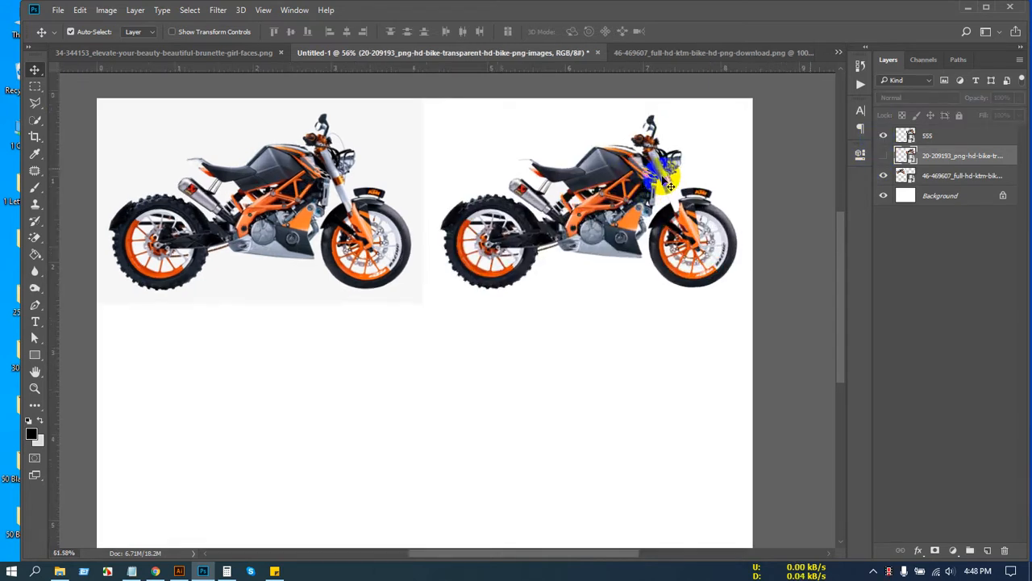
scroll(599, 223, "down", 2)
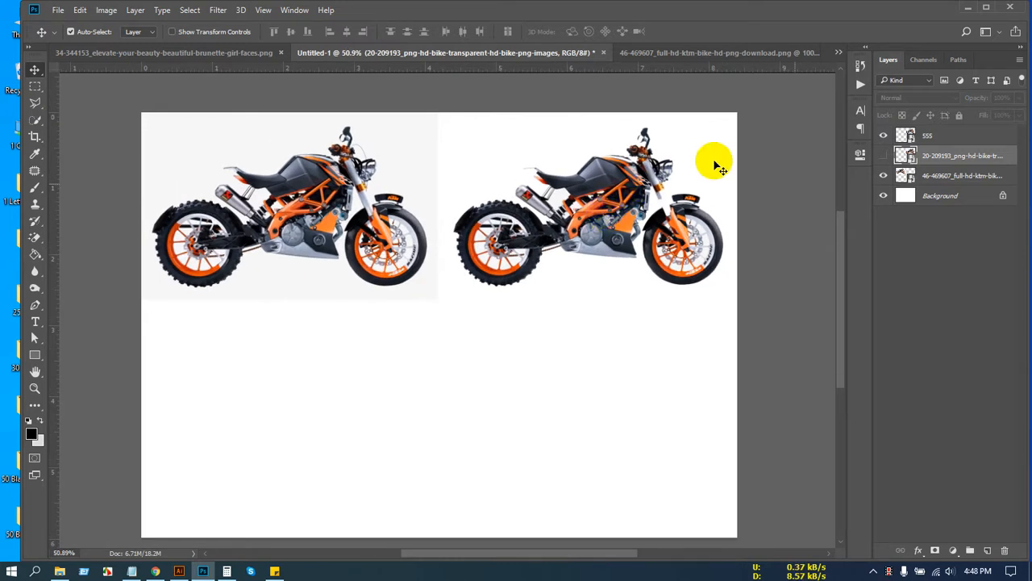
Step: Switch to Chrome and search Google for "transparent backgound" in a new tab
left_click(157, 571)
left_click(903, 10)
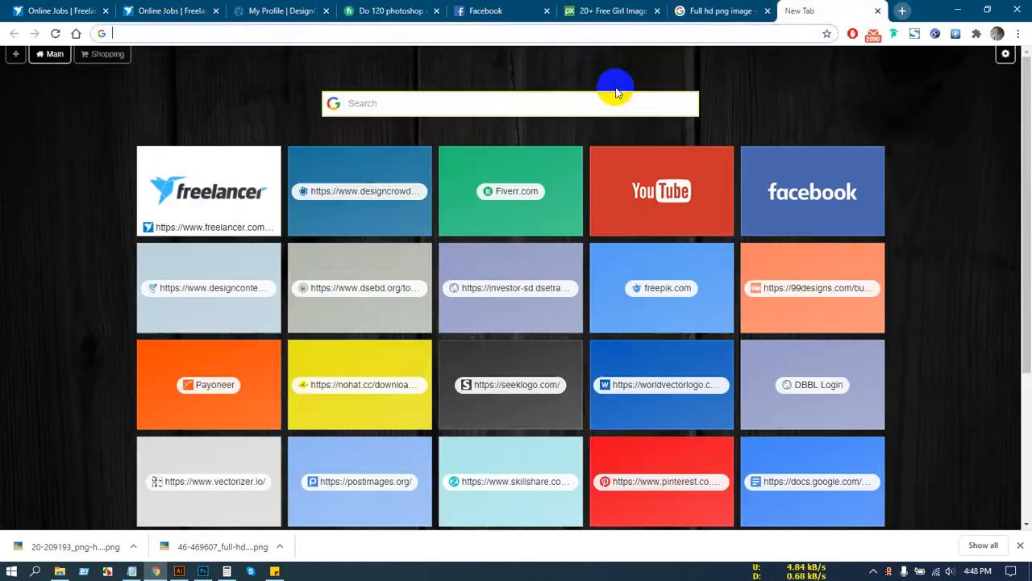
left_click(543, 103)
type("t")
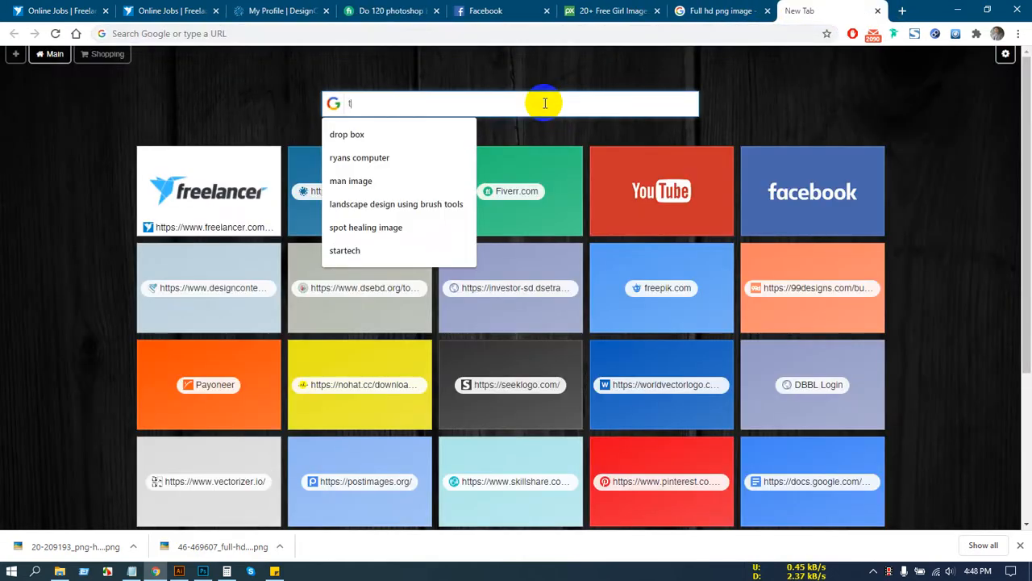
type("ran")
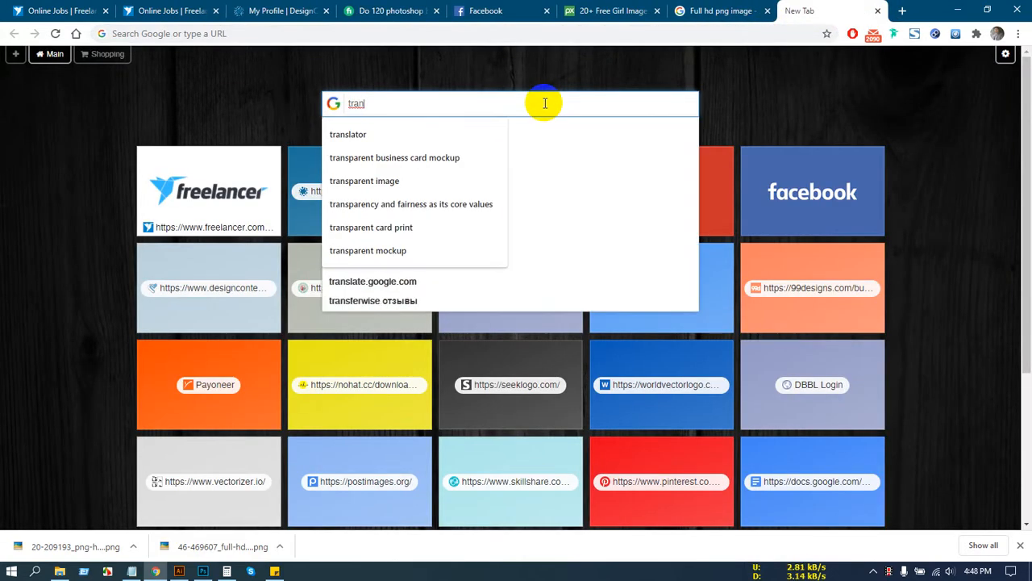
type("s")
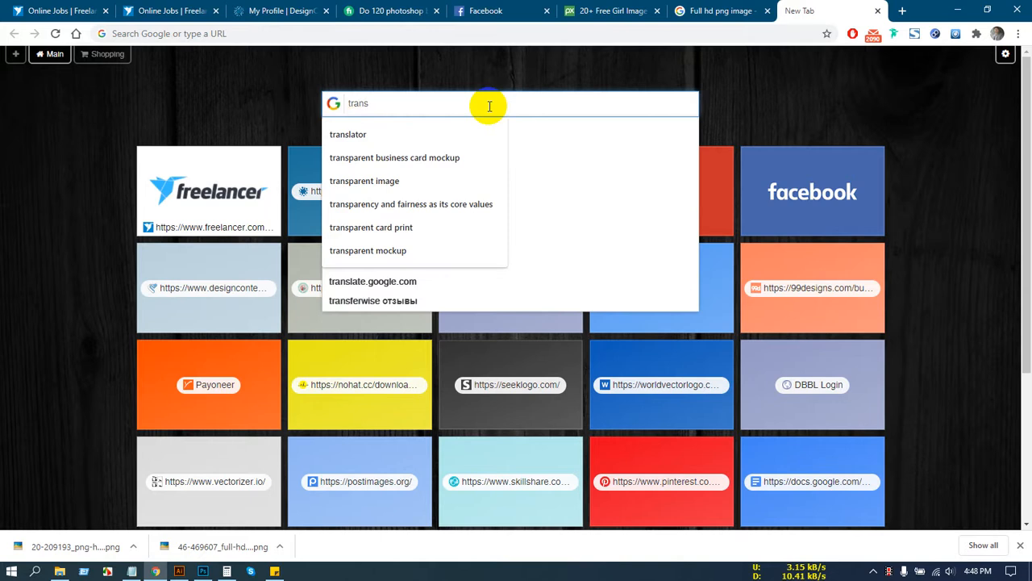
type("parent ")
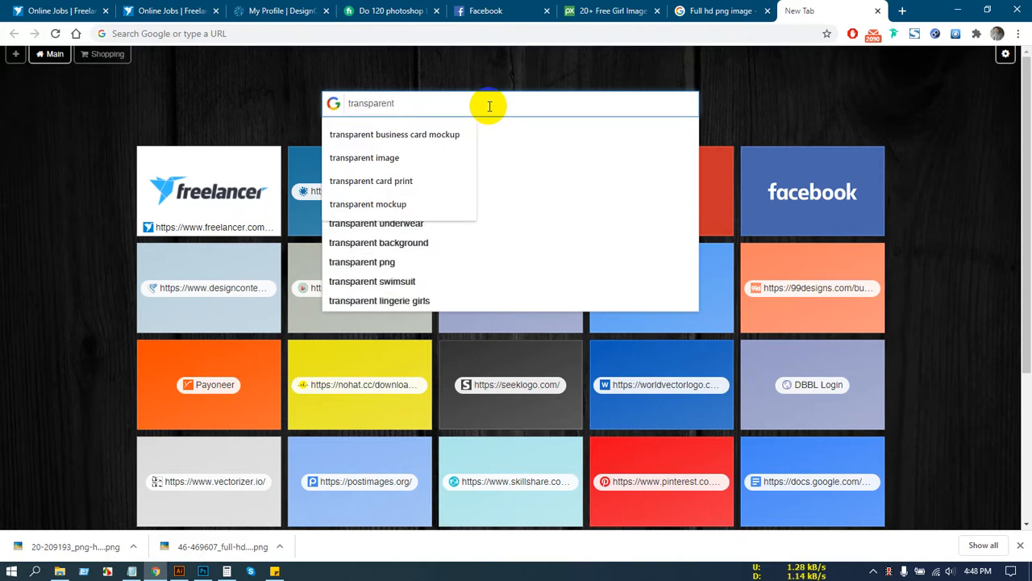
type("backgound")
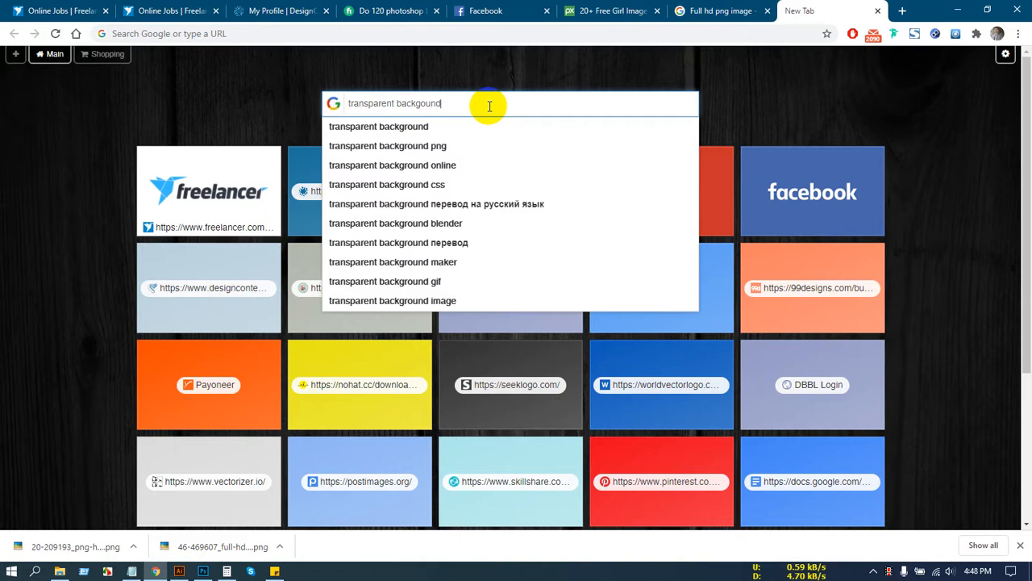
key("Return")
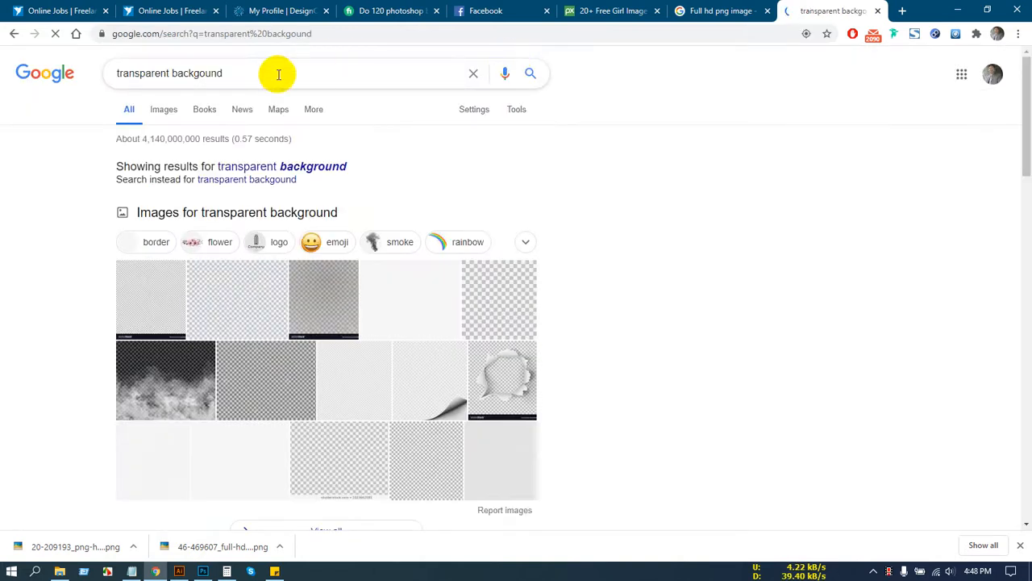
Step: Browse the image results for transparent background, previewing the Dotted Line Transparent Background picture from PNGio.com
left_click(160, 113)
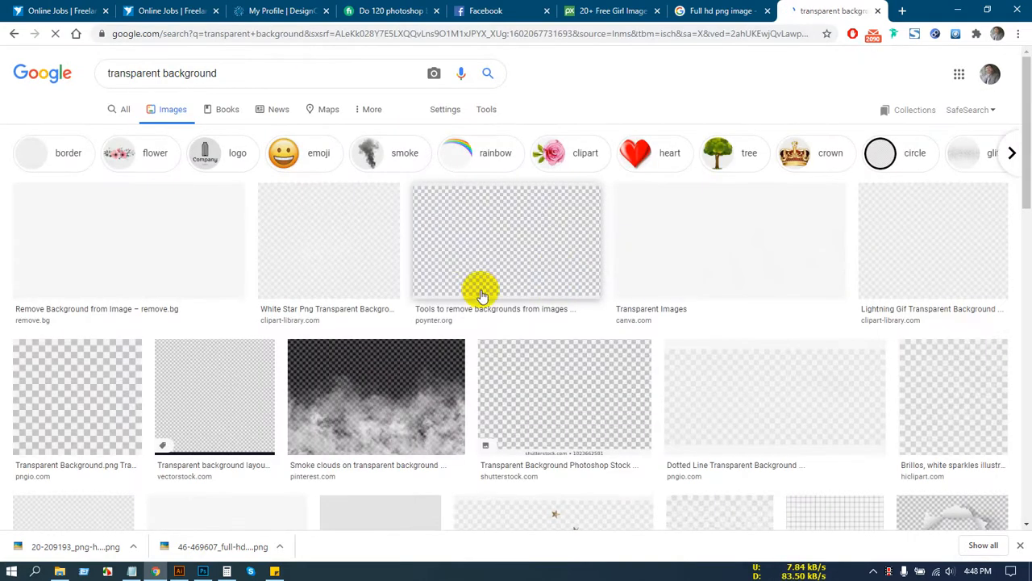
scroll(119, 348, "down", 3)
scroll(670, 270, "up", 2)
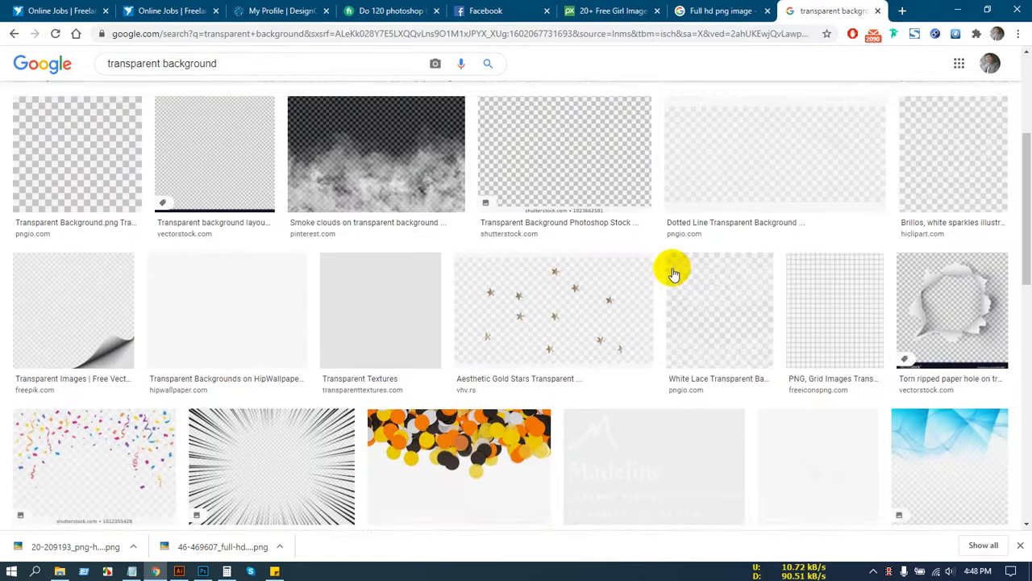
left_click(793, 280)
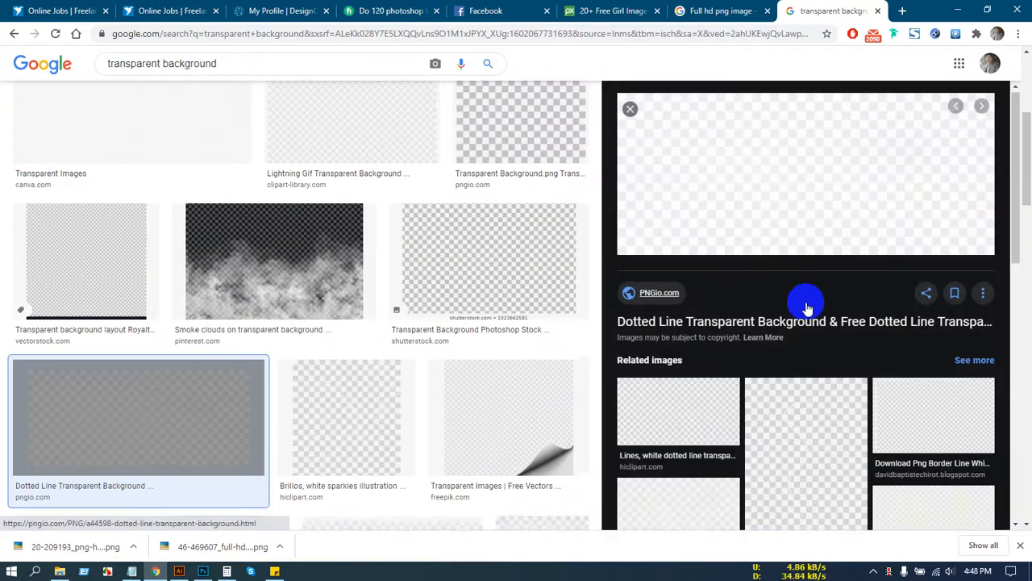
scroll(804, 299, "down", 2)
scroll(180, 277, "down", 5)
scroll(172, 287, "down", 8)
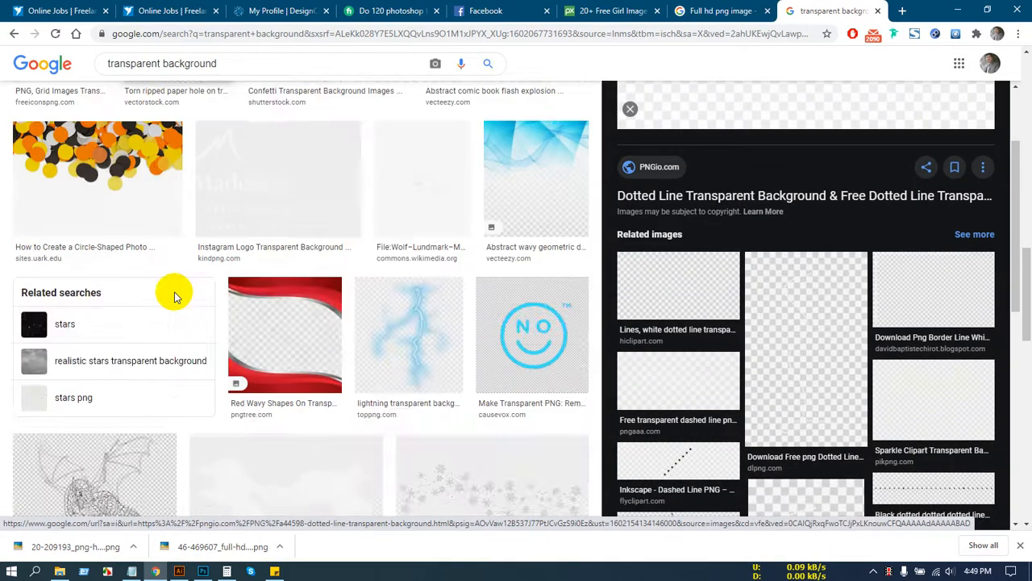
scroll(185, 310, "up", 12)
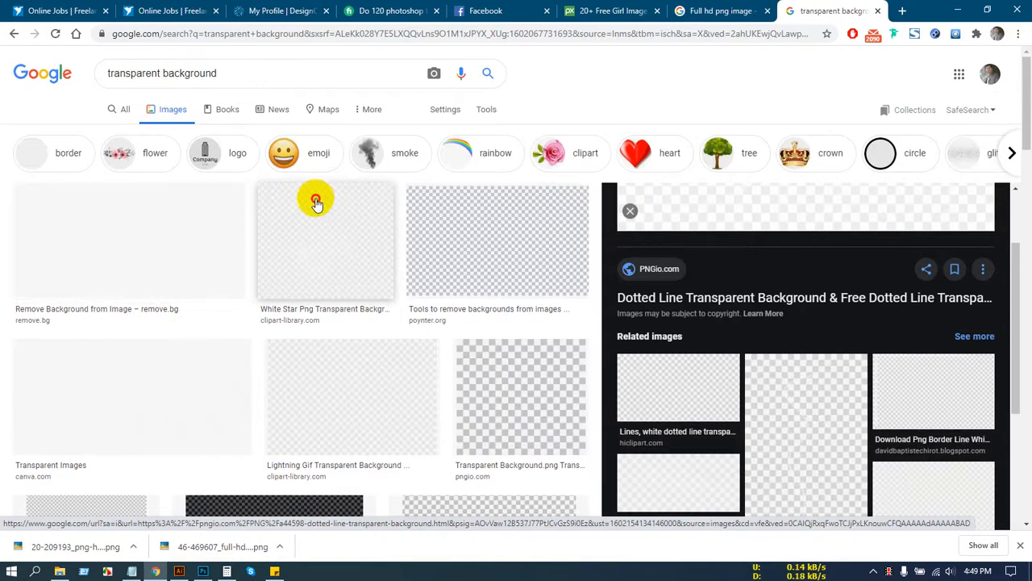
Step: Preview the White Star checkered picture and copy the checkered image from the Poynter result to the clipboard
left_click(311, 196)
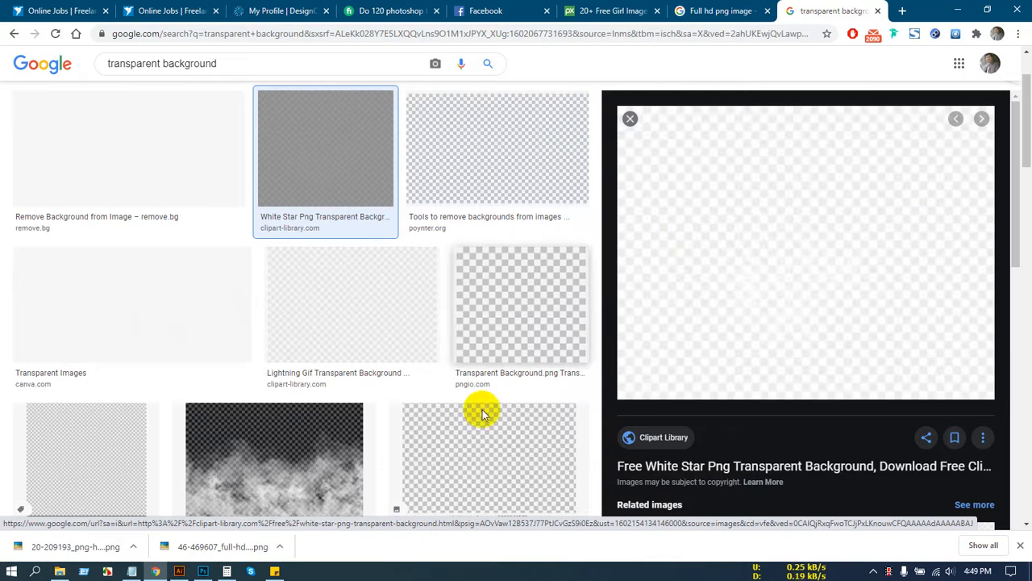
left_click(501, 133)
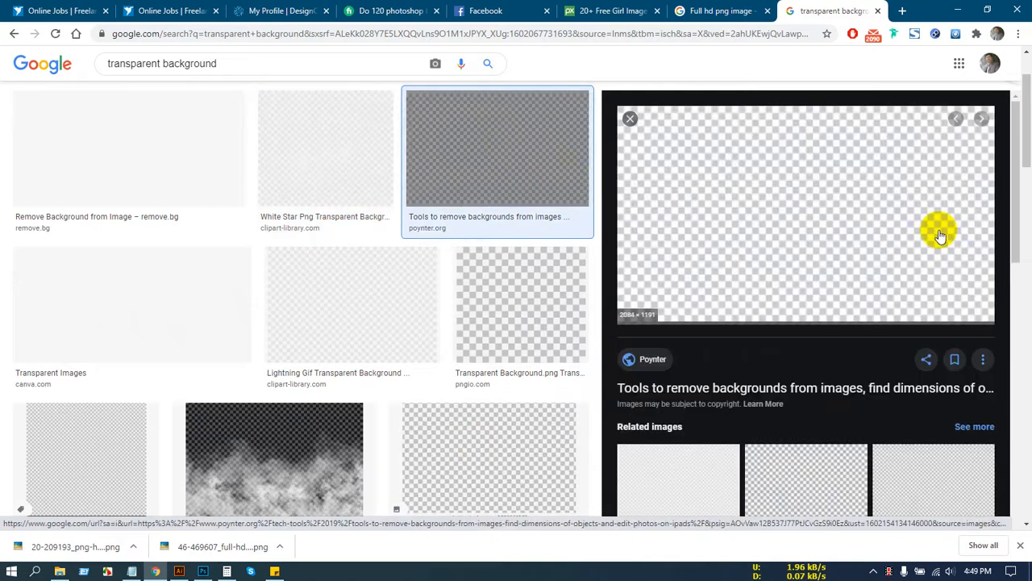
right_click(768, 162)
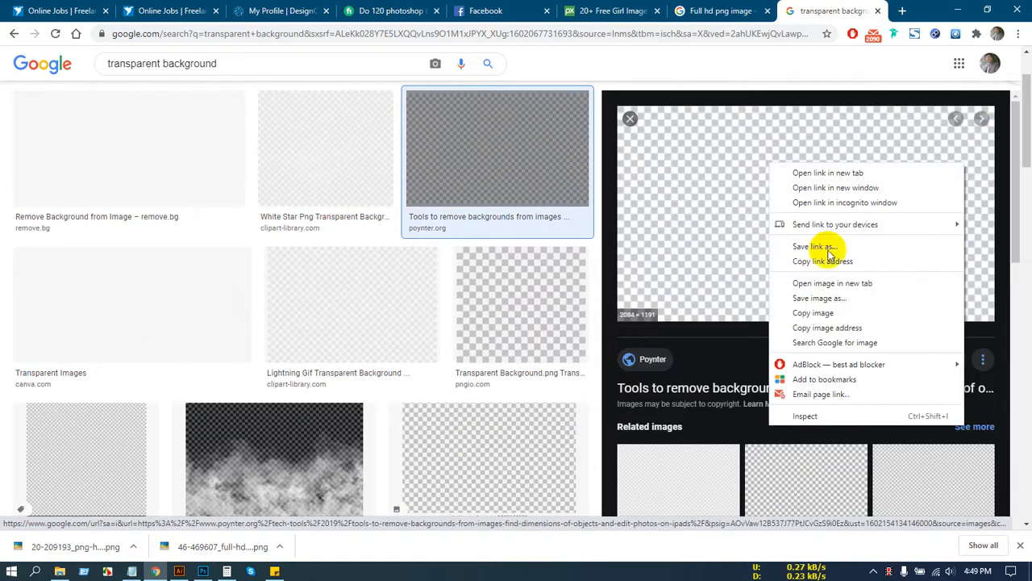
left_click(815, 315)
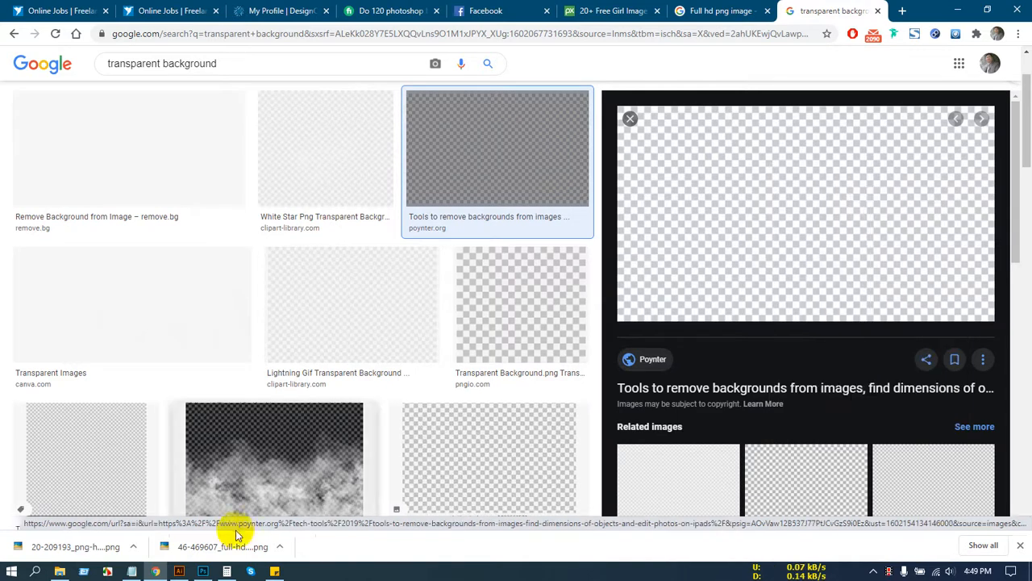
Step: Switch to Photoshop and paste the copied checkered image into the Untitled-1 document as a new layer
left_click(203, 571)
left_click(504, 133)
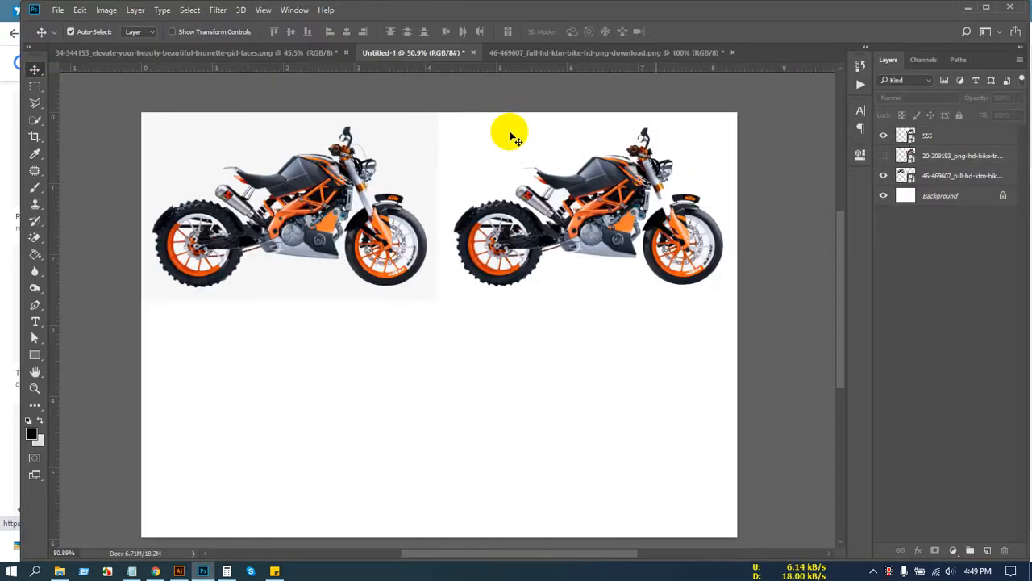
key("ctrl+v")
scroll(472, 212, "down", 2)
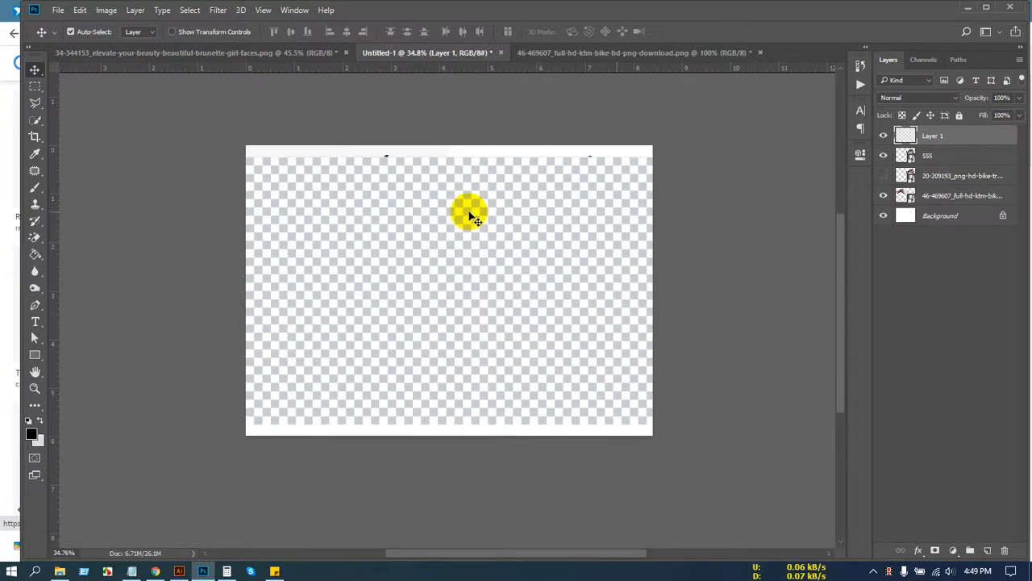
Step: Scale the pasted checkered layer to about 51%, place it over the second bike's area and send it beneath the 555 layer
key("ctrl+t")
left_click_drag(713, 423, 477, 295)
left_click_drag(401, 276, 606, 255)
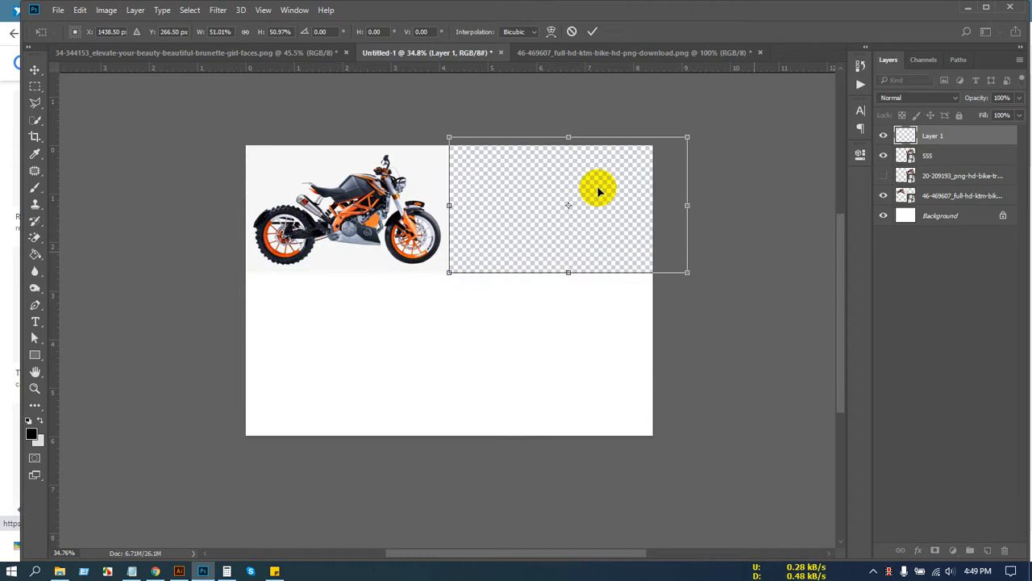
left_click(592, 32)
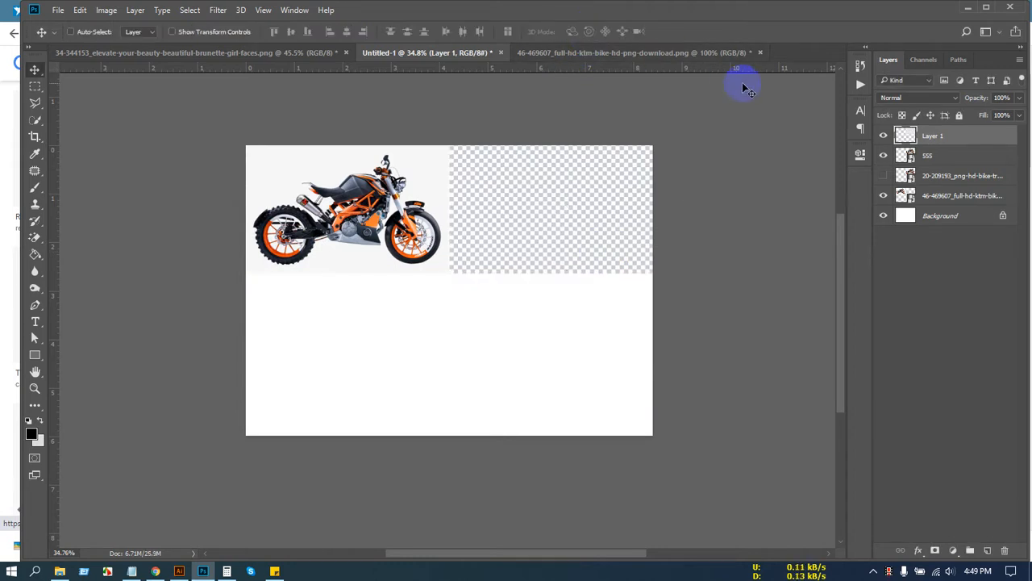
key("ctrl+bracketleft")
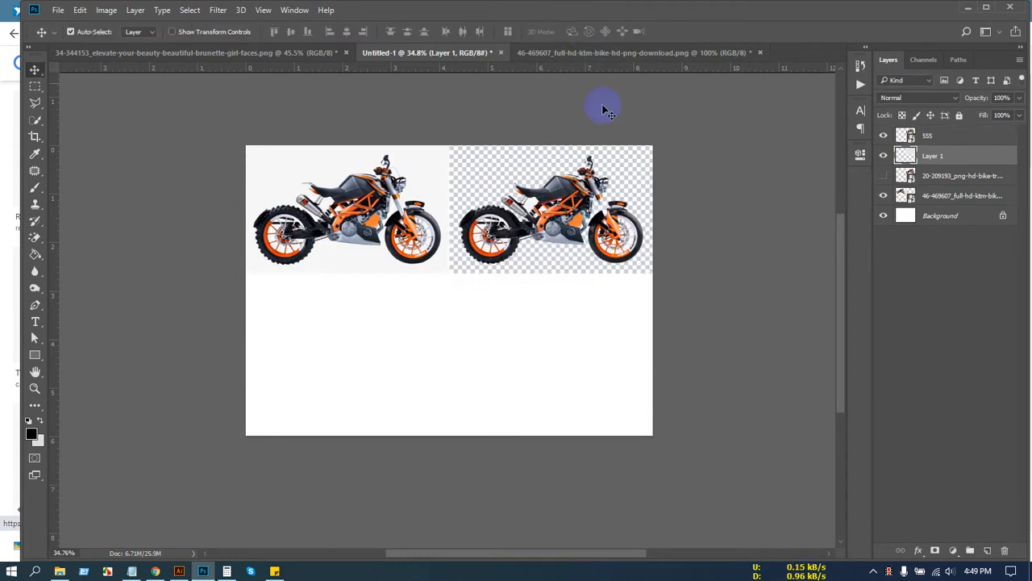
left_click_drag(606, 110, 492, 258)
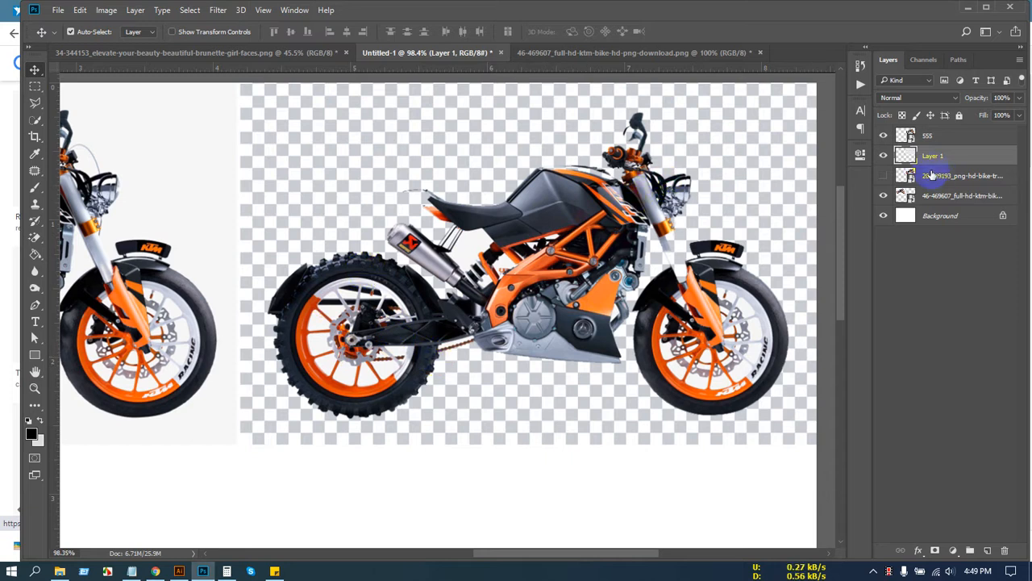
Step: Hide Layer 1 and the 555 bike and show the 20-209193 bike to examine its built-in checkered background
left_click(882, 156)
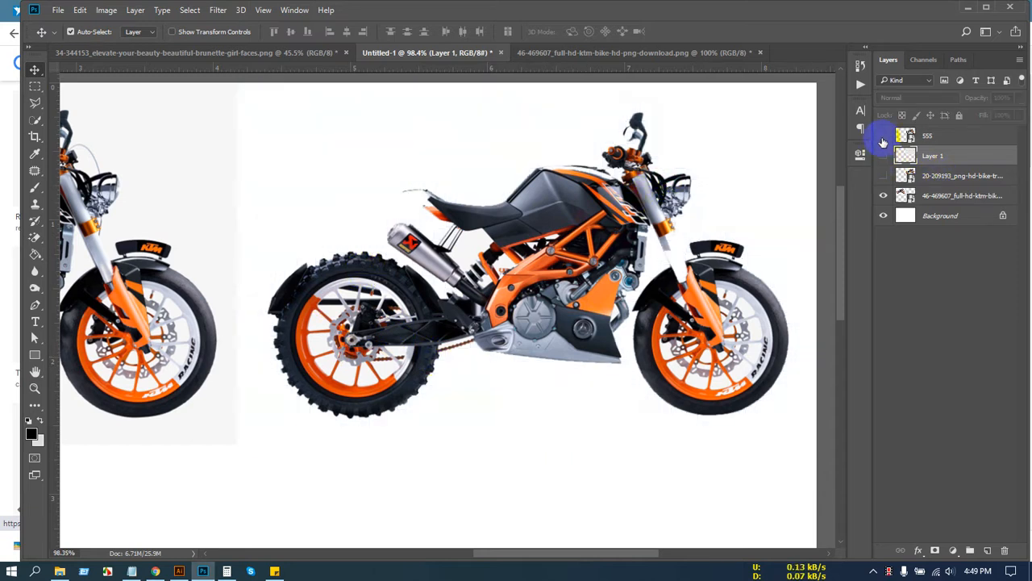
left_click(882, 137)
left_click(883, 175)
scroll(428, 347, "down", 2)
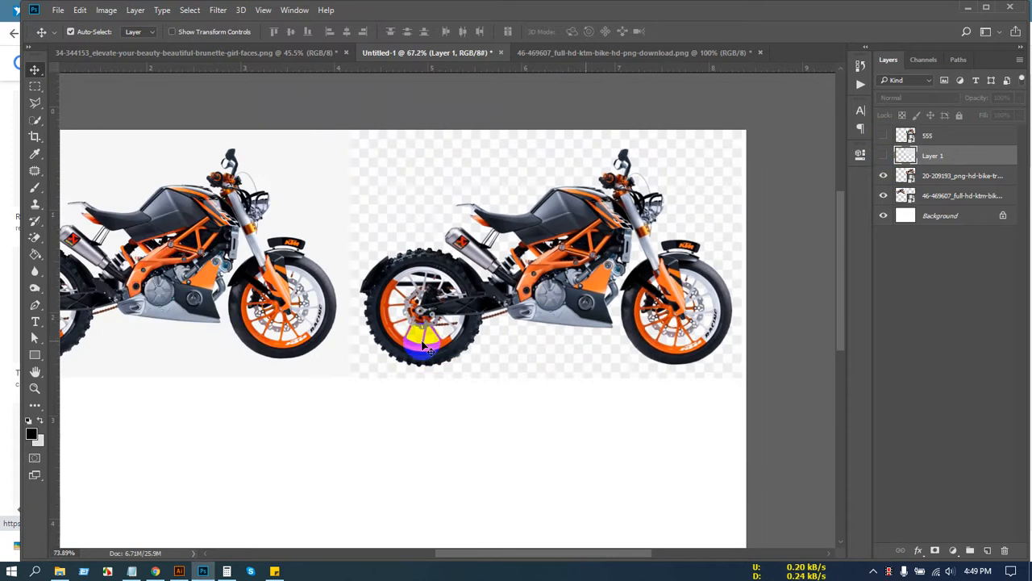
scroll(428, 347, "up", 2)
scroll(726, 266, "down", 1)
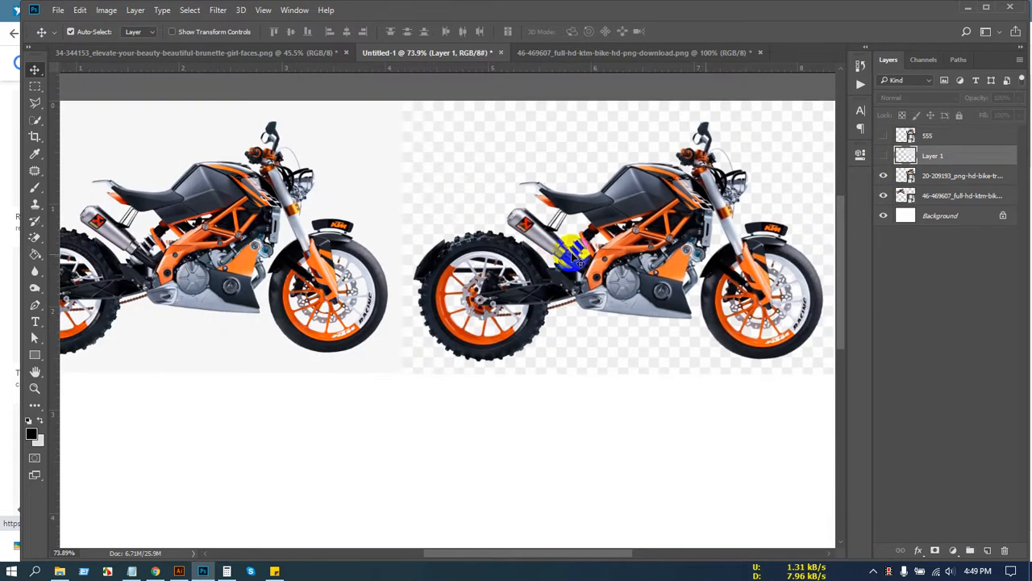
Step: Delete the 555 bike layer from Untitled-1
left_click(891, 137)
left_click(940, 136)
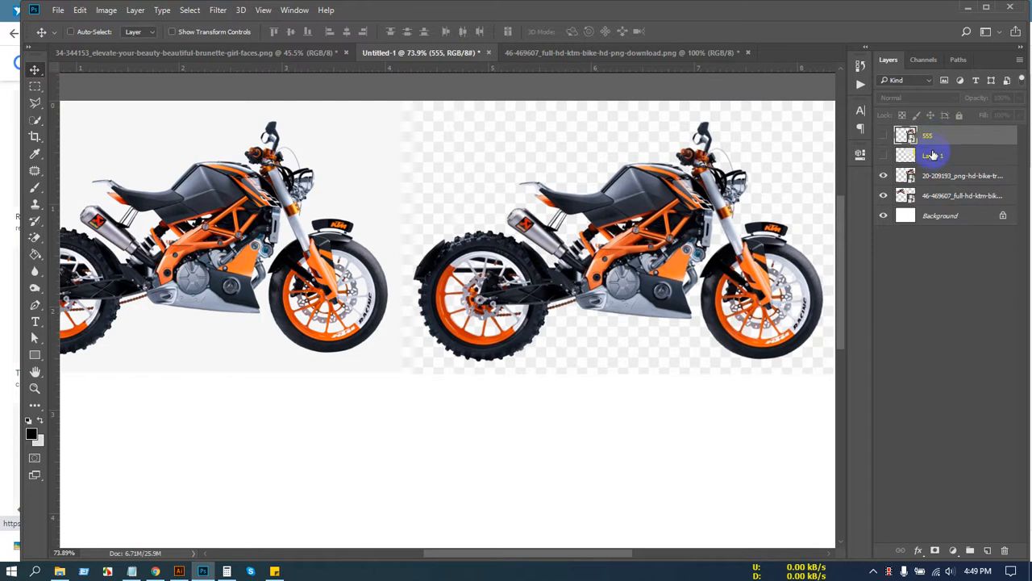
key("Delete")
Step: Show and hide the pasted checkered layer against the 20-209193 bike, and delete that pasted layer
left_click(882, 137)
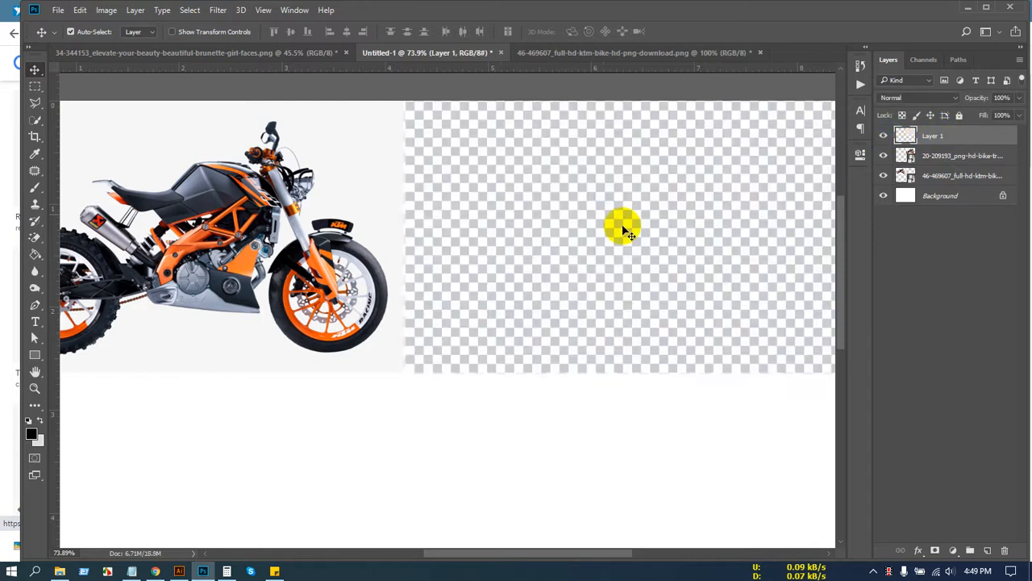
scroll(622, 224, "down", 1)
left_click(885, 137)
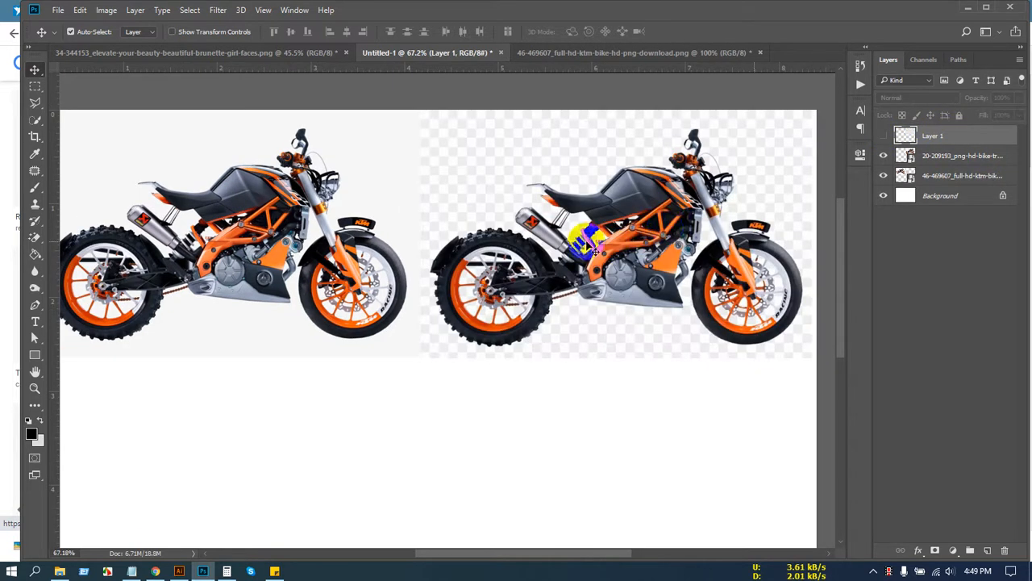
scroll(586, 241, "down", 1)
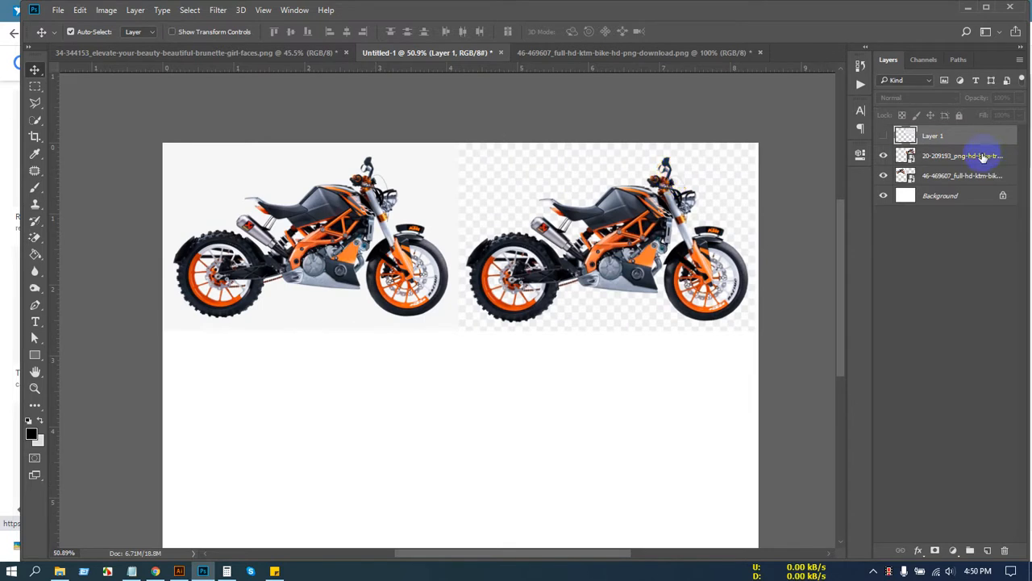
key("Delete")
left_click(972, 223)
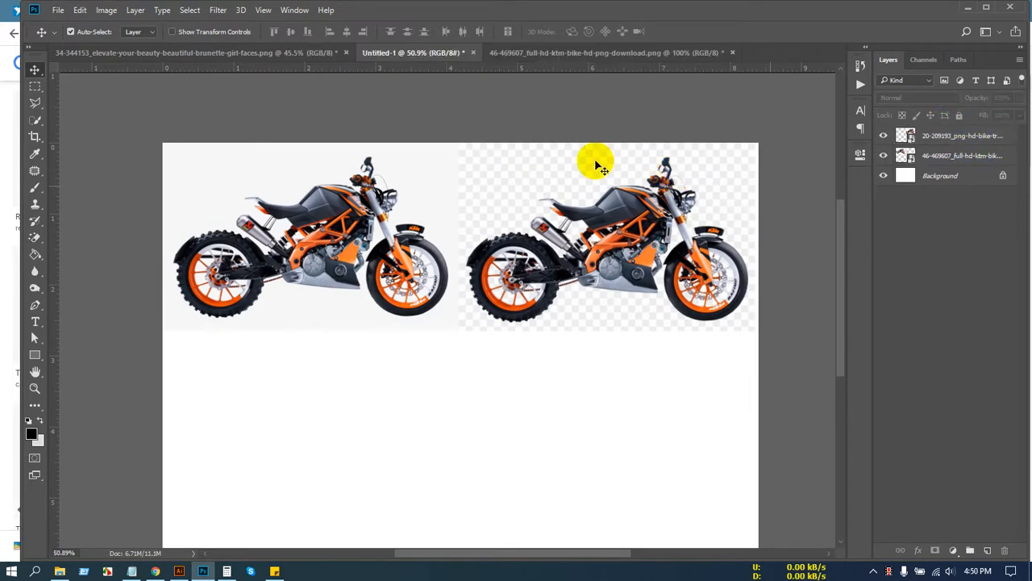
scroll(512, 185, "down", 1)
scroll(419, 233, "up", 1)
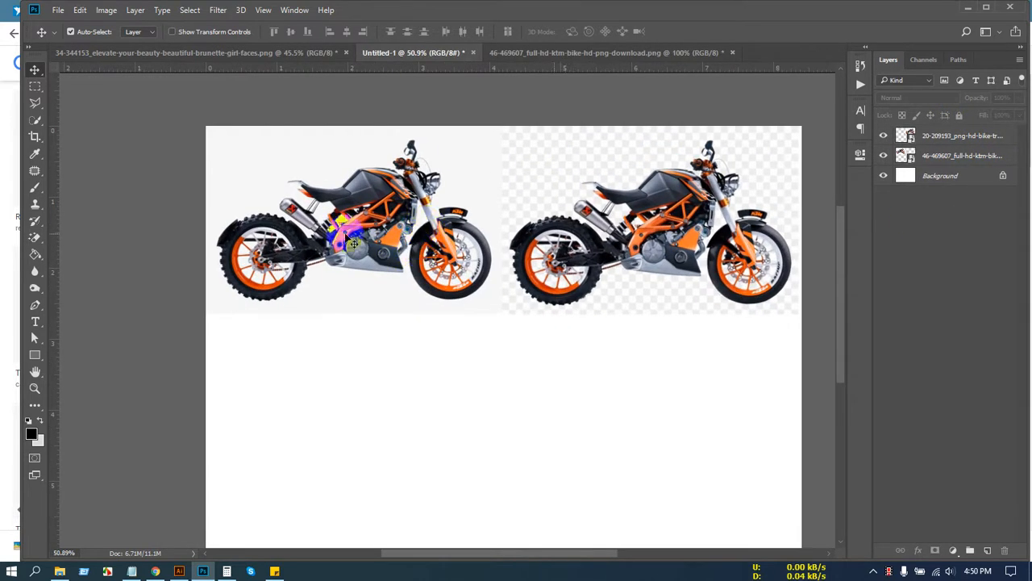
scroll(403, 234, "up", 1)
scroll(425, 227, "down", 1)
left_click(444, 359)
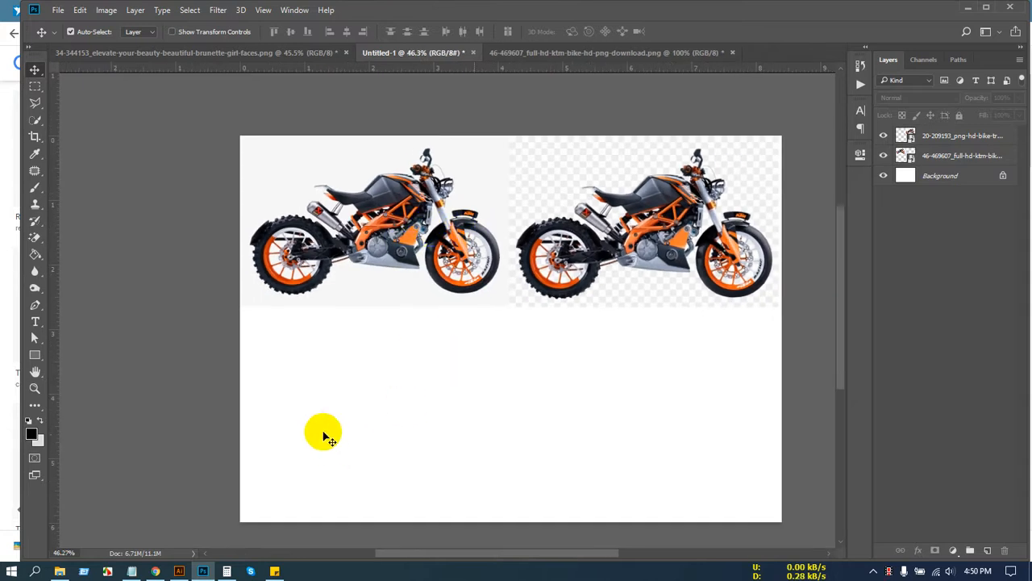
left_click(489, 90)
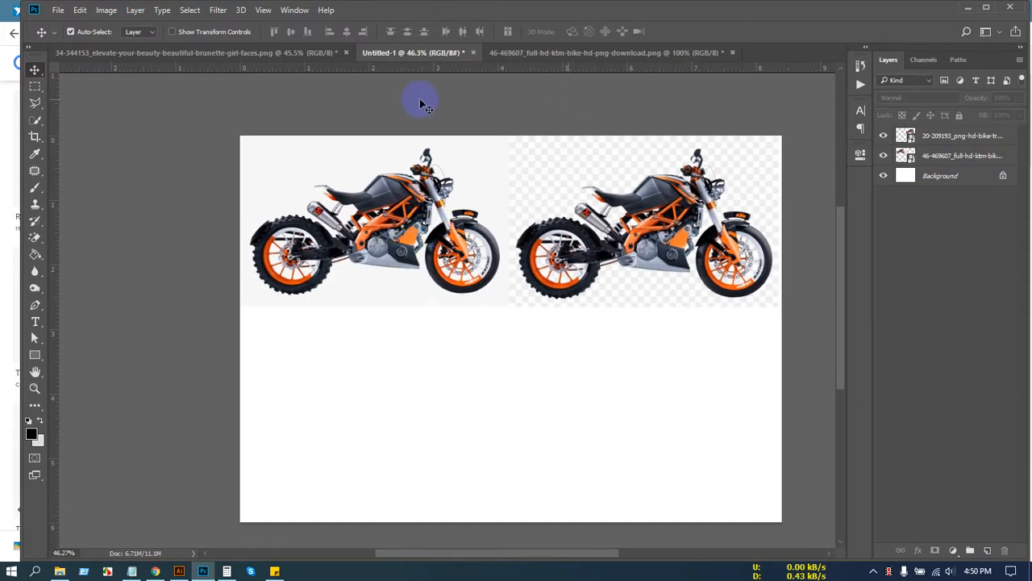
Step: Move the 20-209193 and 46-469607 bike layers together straight down to the lower edge of the canvas
left_click(950, 156)
left_click(944, 137, "shift")
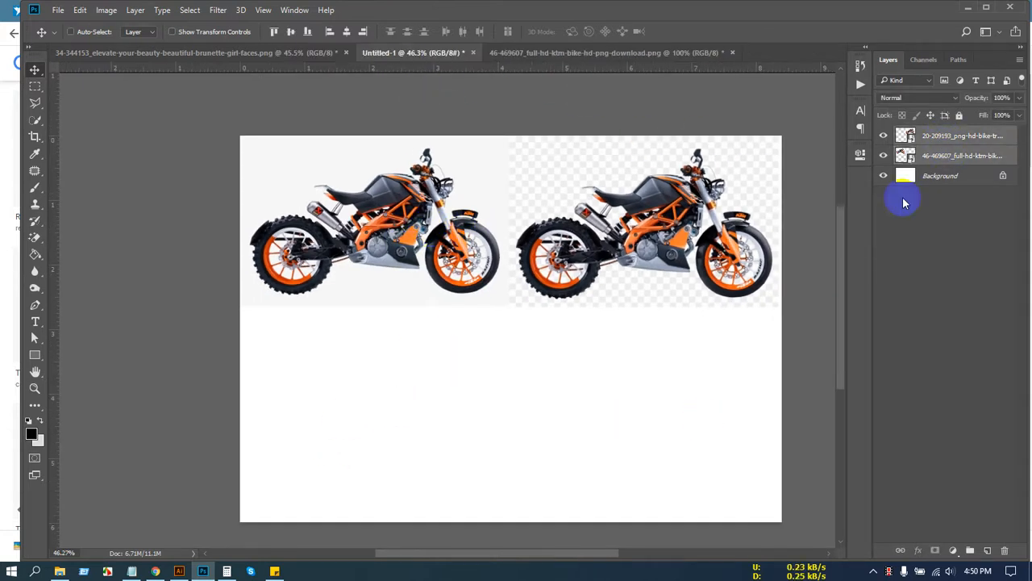
key("ctrl+t")
left_click_drag(638, 222, 637, 423)
left_click(592, 32)
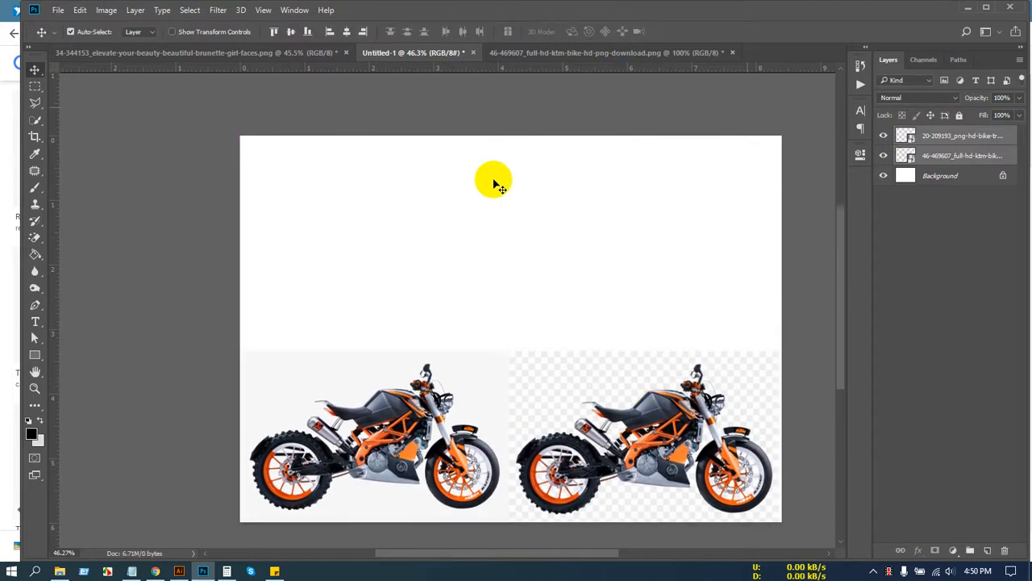
left_click(491, 136)
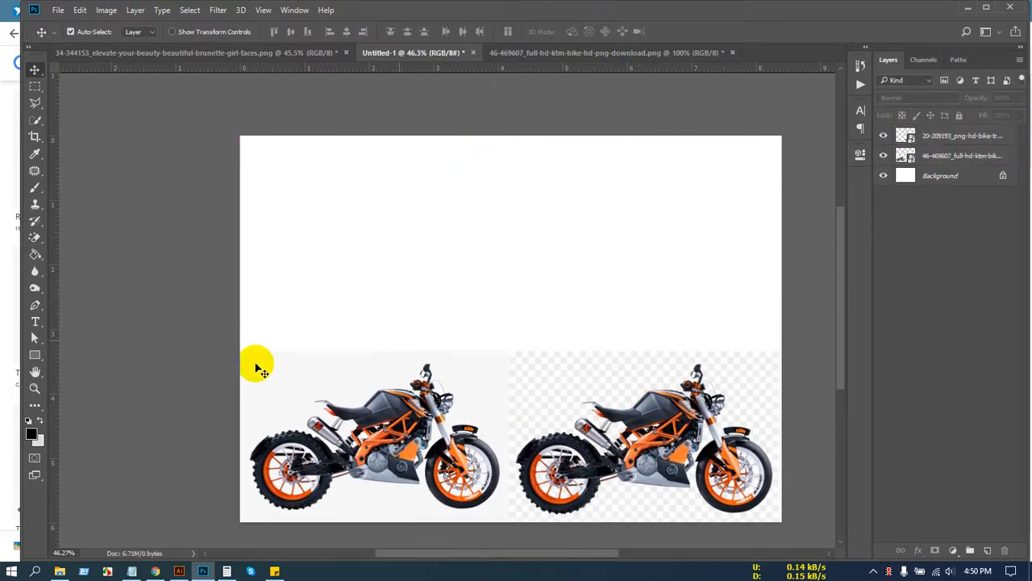
left_click(187, 35)
left_click(58, 11)
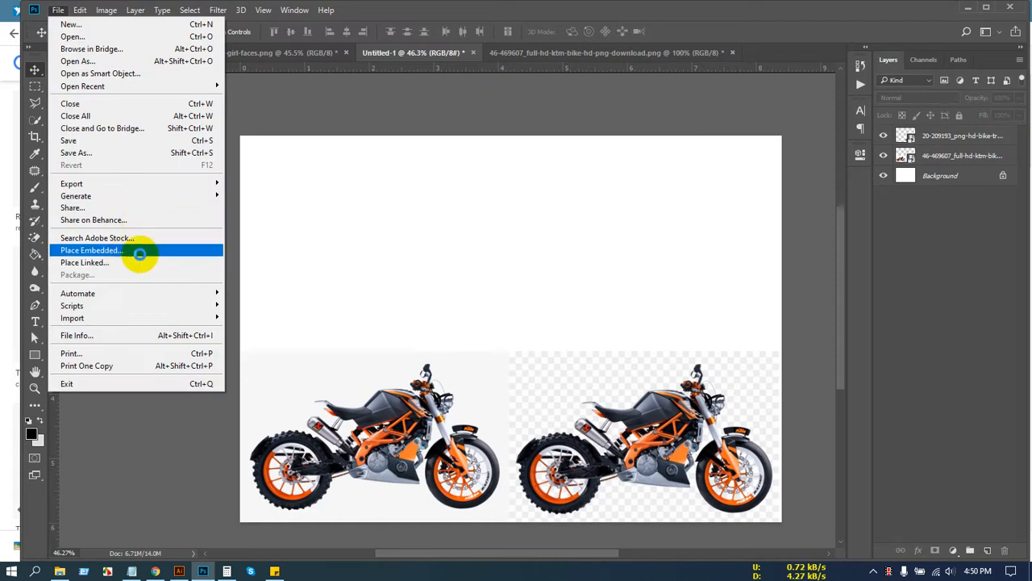
left_click(137, 253)
scroll(524, 302, "down", 10)
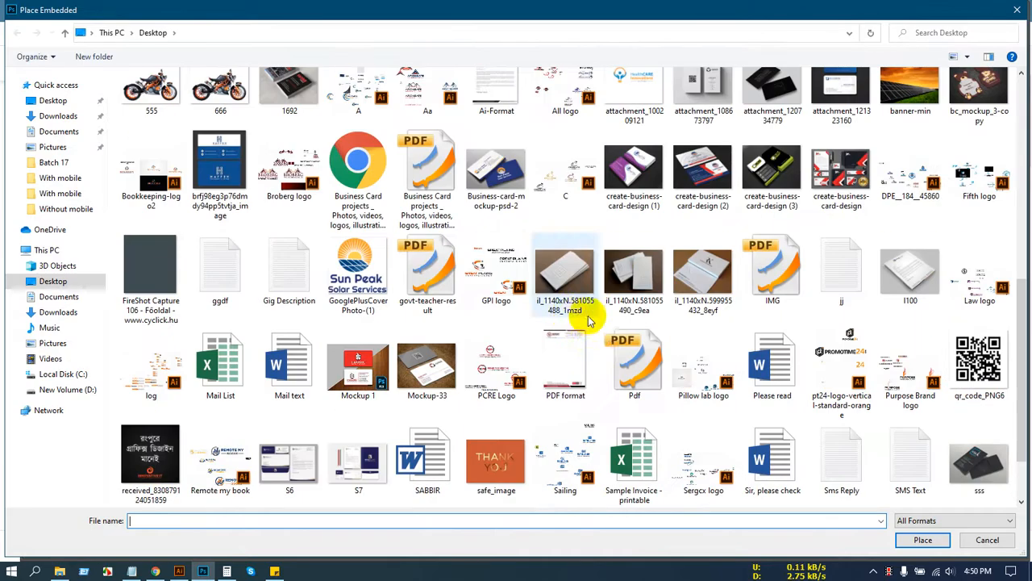
scroll(596, 416, "up", 10)
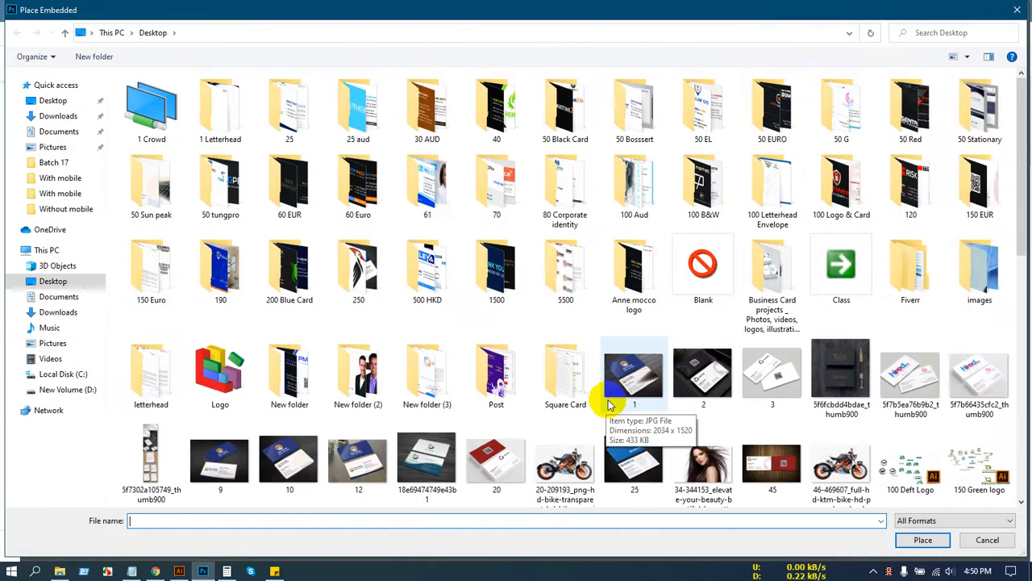
scroll(613, 419, "down", 5)
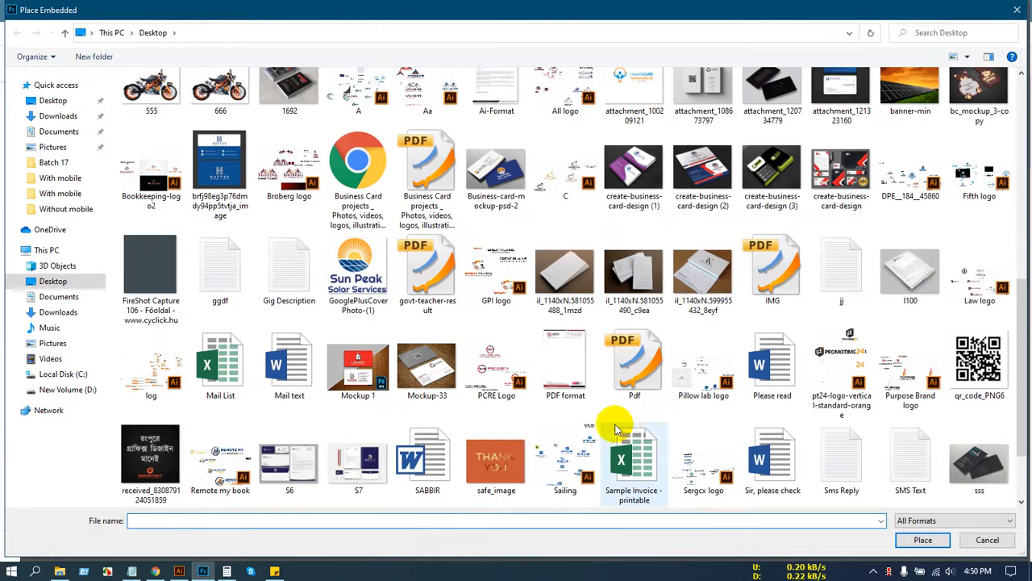
scroll(617, 427, "down", 1)
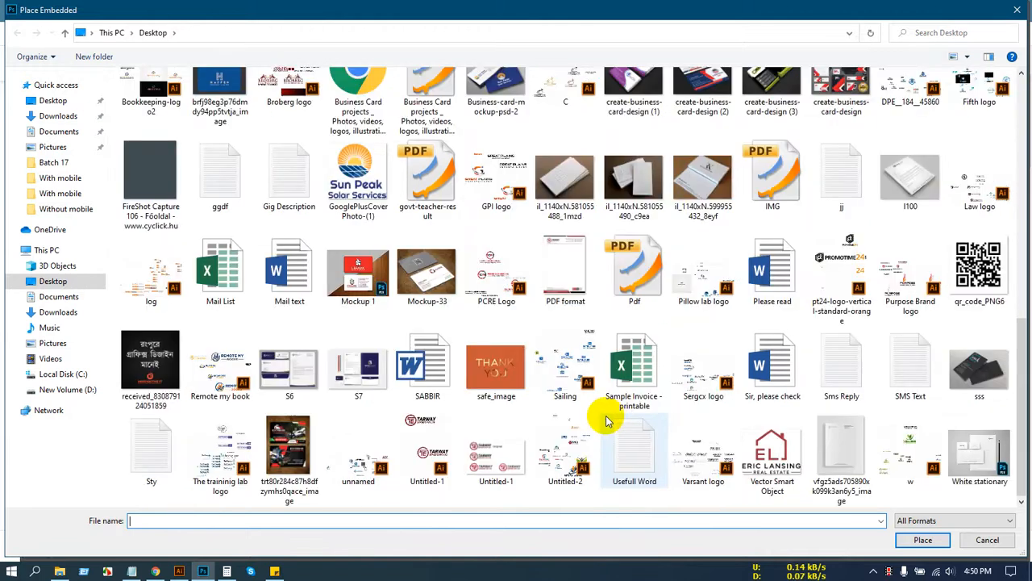
left_click(924, 538)
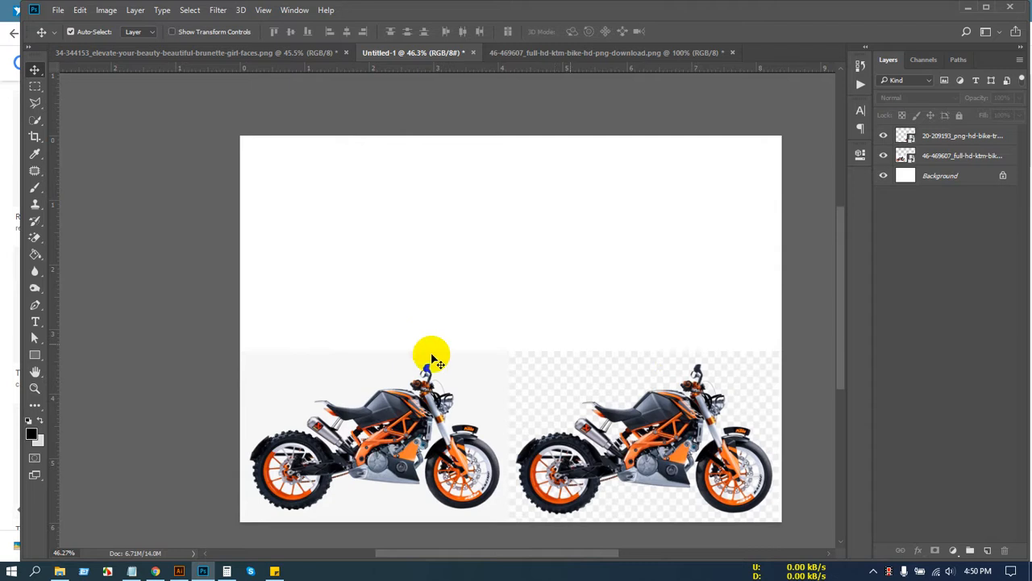
Step: Enlarge the 46-469607 bike layer to about 79% so it spans the canvas height, and shift it halfway past the canvas's left edge
scroll(435, 355, "down", 2)
key("Return")
key("ctrl+t")
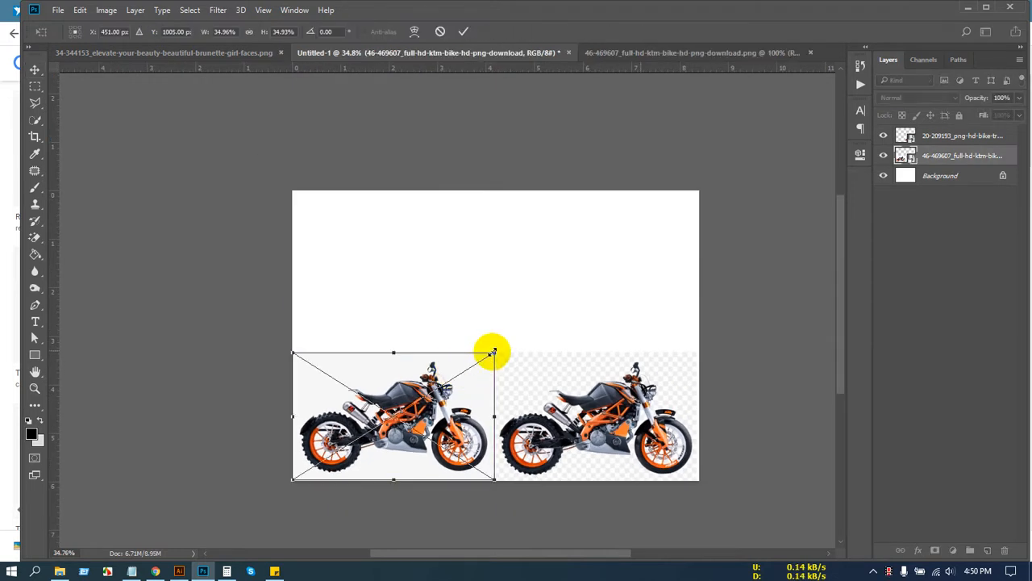
left_click_drag(496, 353, 674, 80)
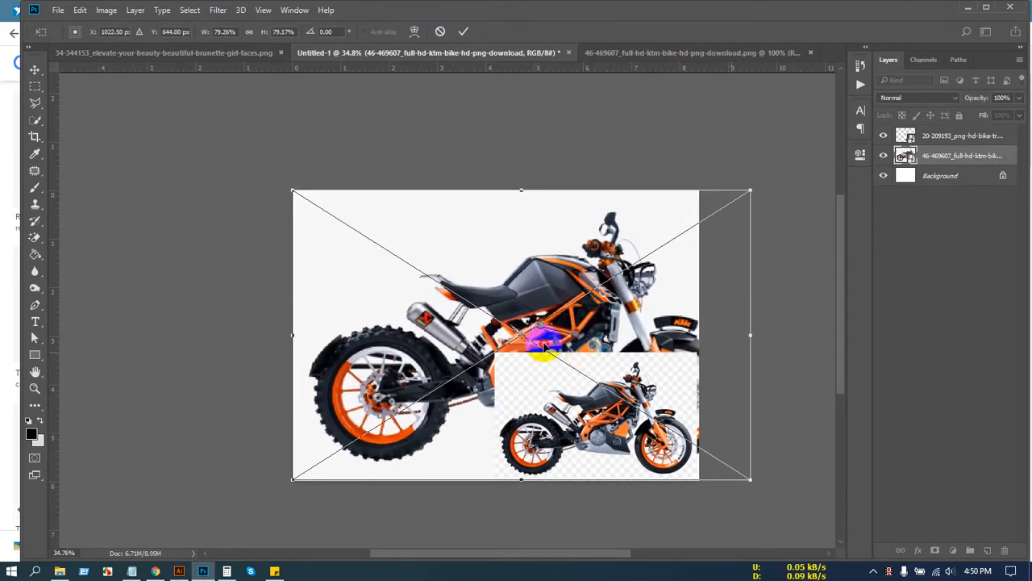
left_click_drag(544, 344, 357, 329)
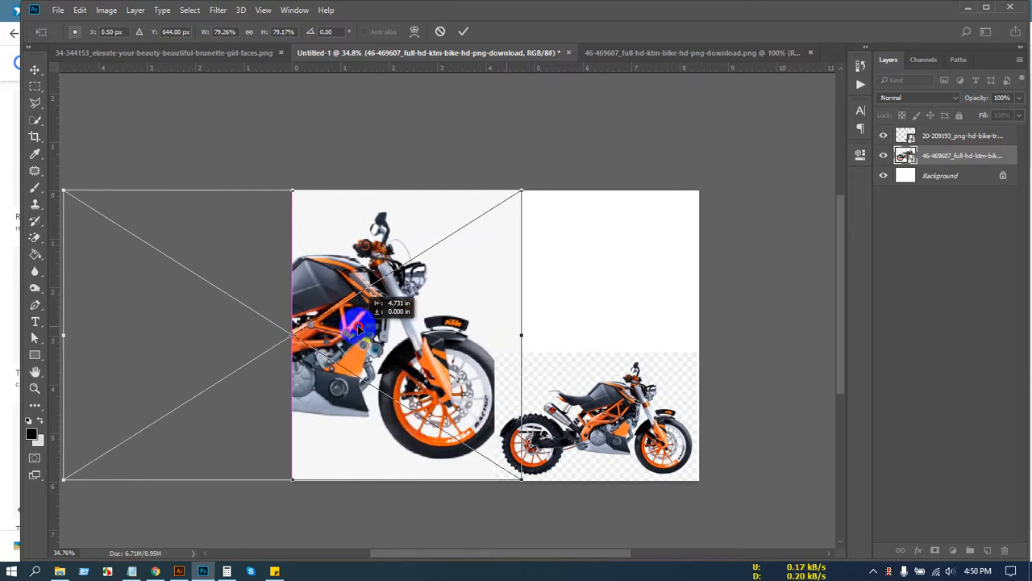
left_click_drag(359, 326, 358, 326)
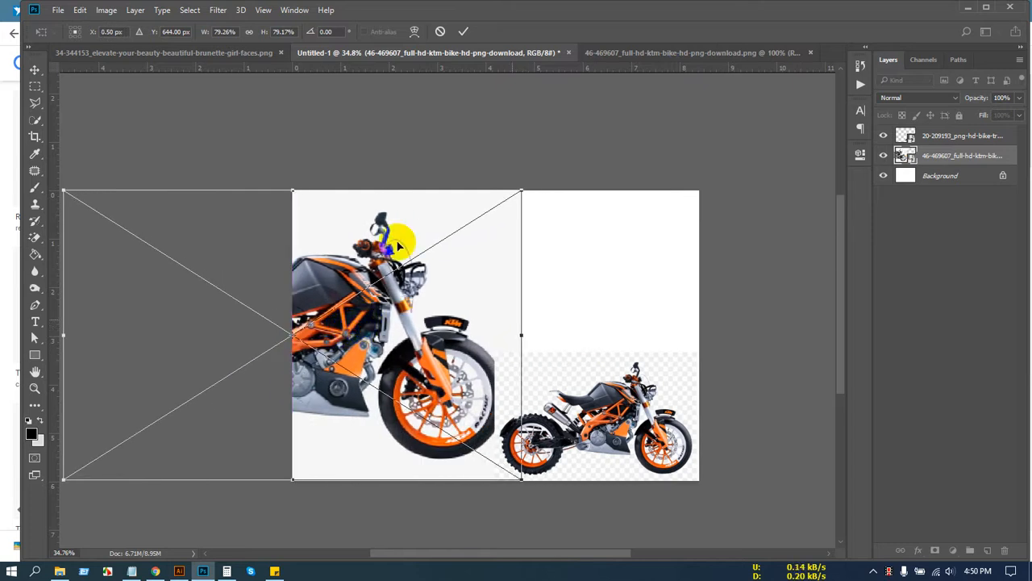
left_click(462, 34)
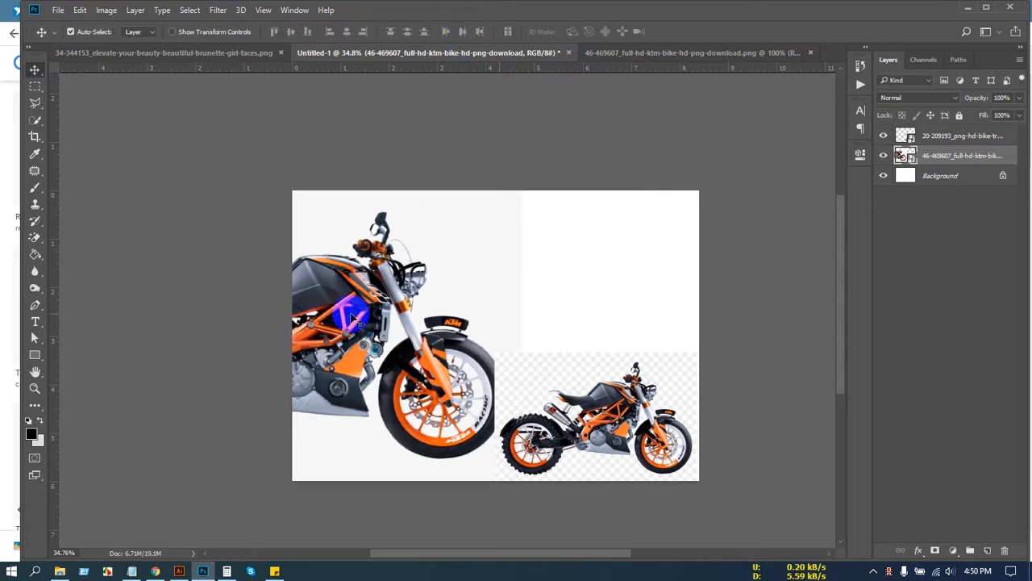
Step: Move the enlarged 46-469607 bike to the middle of the canvas and hide the 20-209193 bike layer
left_click_drag(398, 303, 554, 280)
left_click(525, 391)
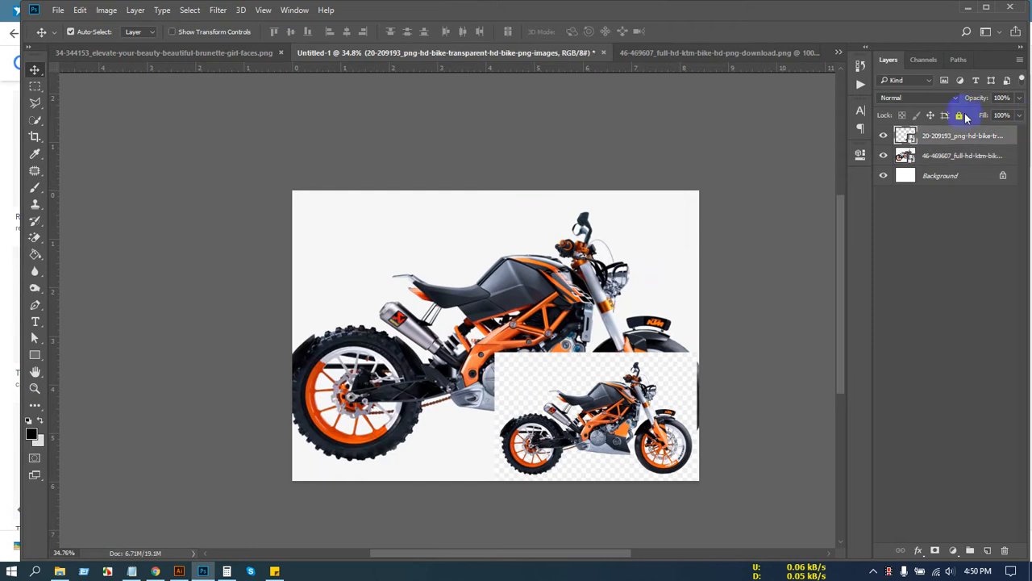
left_click(884, 135)
scroll(520, 343, "up", 1)
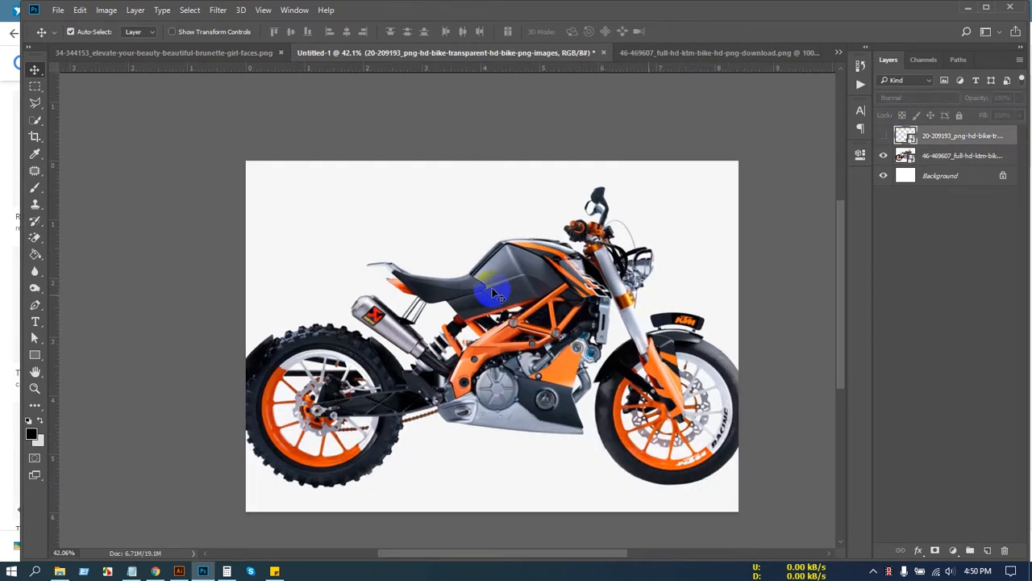
Step: Scale the 46-469607 bike layer down to about 71% to fit the canvas width, and shift it slightly to the left
left_click(493, 294)
key("ctrl+t")
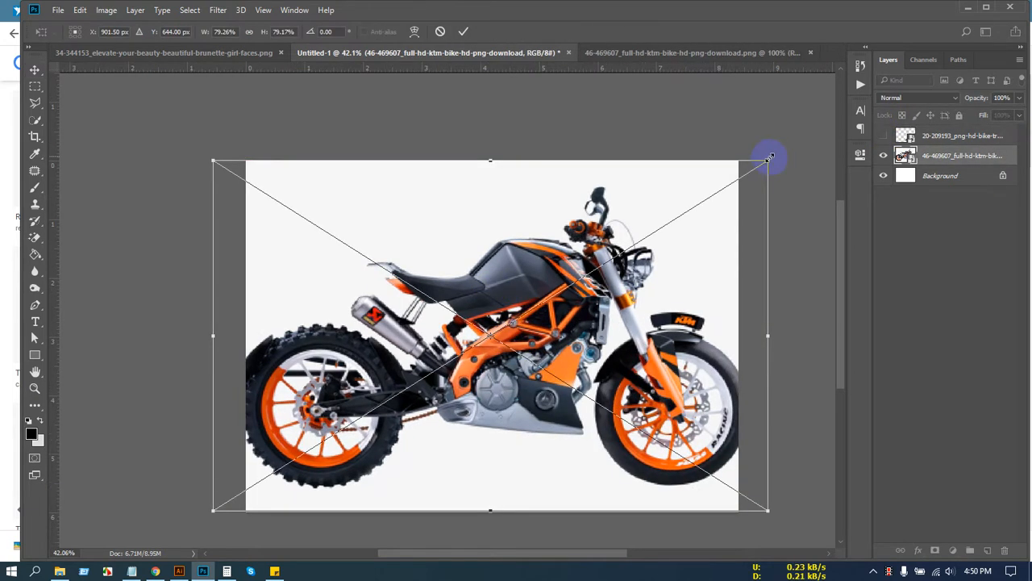
left_click_drag(770, 157, 733, 168)
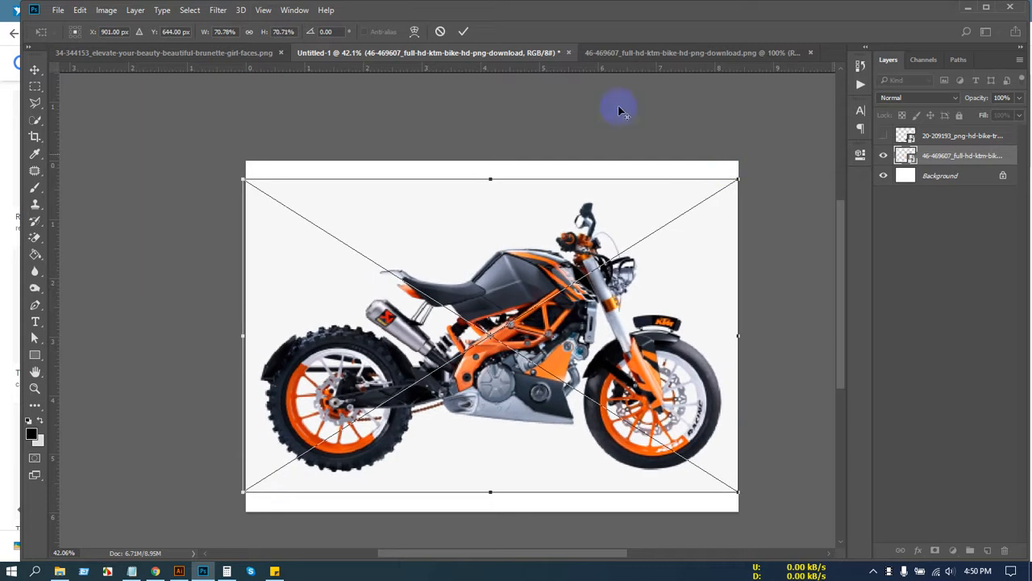
left_click(466, 34)
left_click_drag(517, 277, 500, 277)
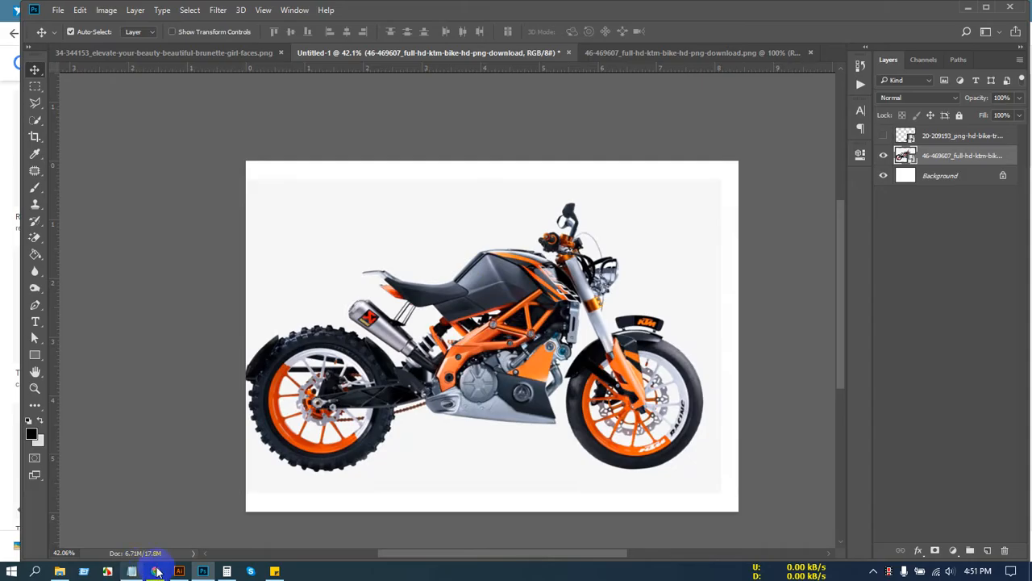
Step: Switch to Chrome and examine Fiverr background-removal gigs, including the one offering 50 images in white or transparent
left_click(156, 571)
left_click(617, 10)
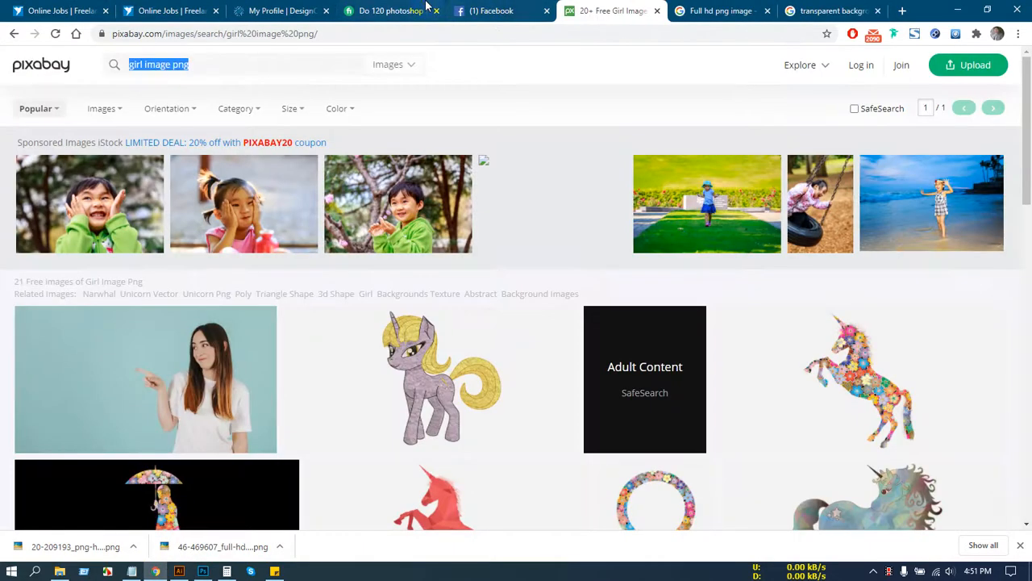
left_click(426, 7)
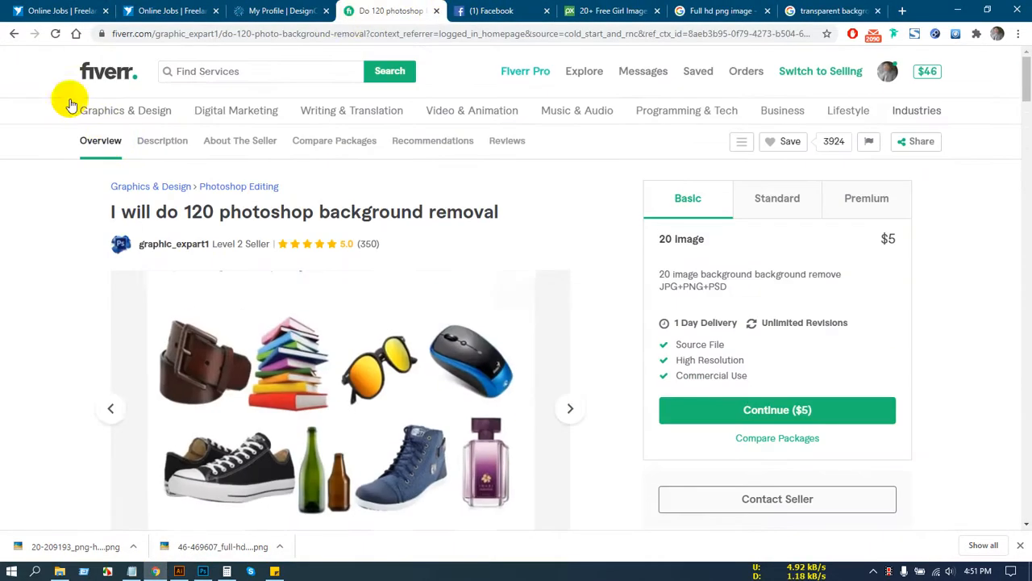
left_click(14, 34)
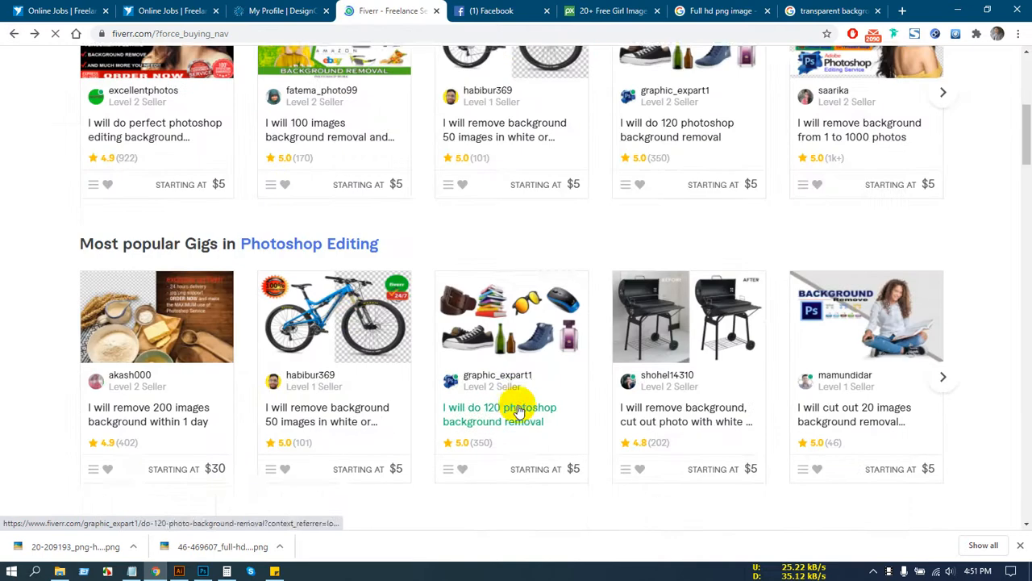
left_click(520, 412)
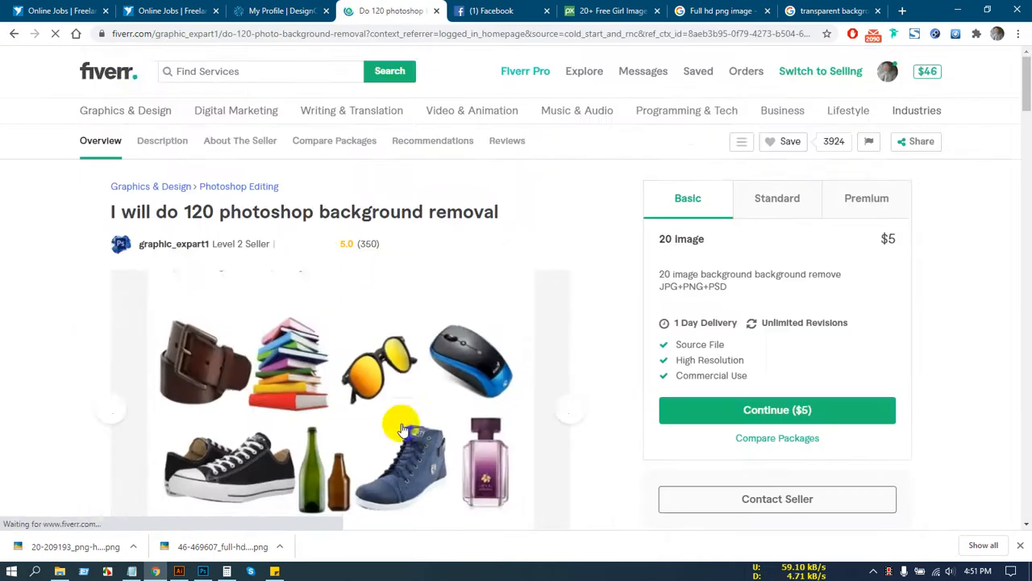
left_click(14, 34)
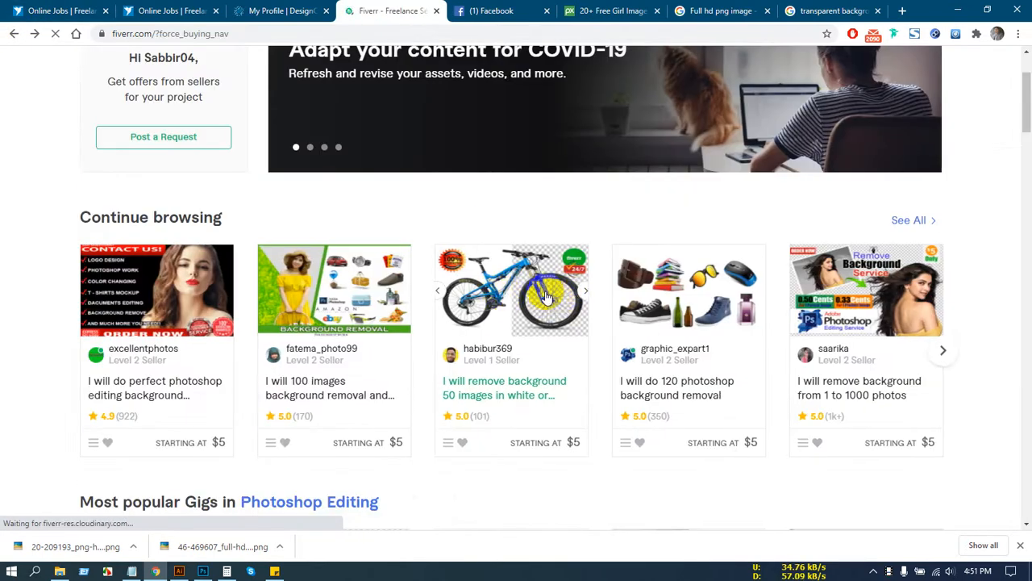
left_click(569, 314)
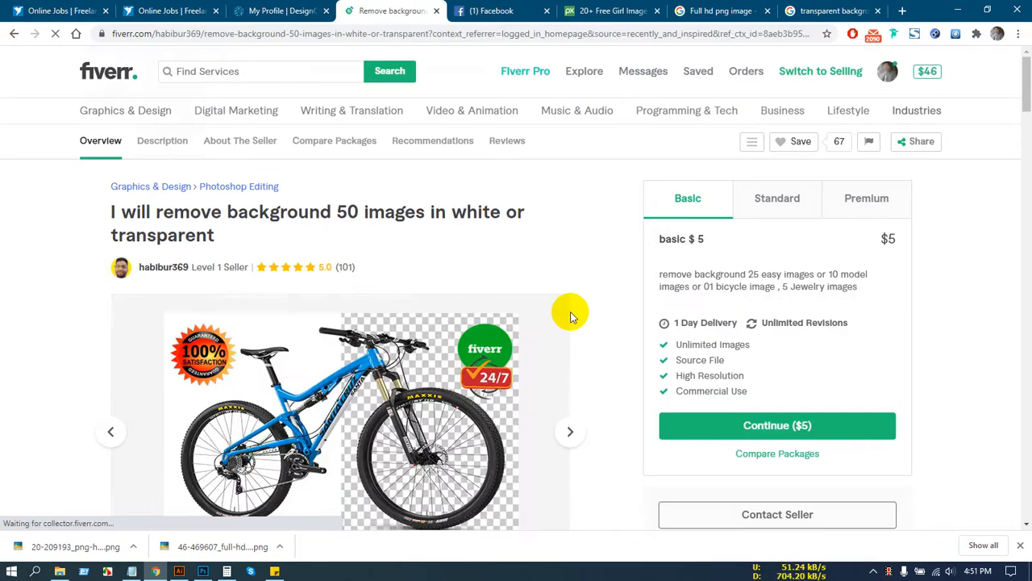
scroll(367, 373, "down", 1)
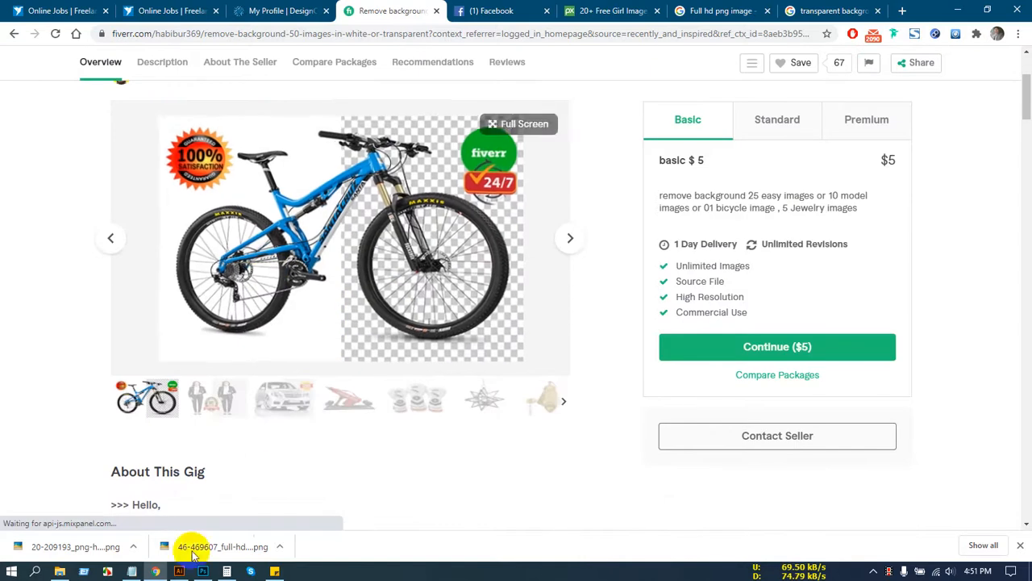
Step: Return to Photoshop and recentre the 46-469607 bike horizontally on the canvas, nudging it slightly upward
left_click(198, 571)
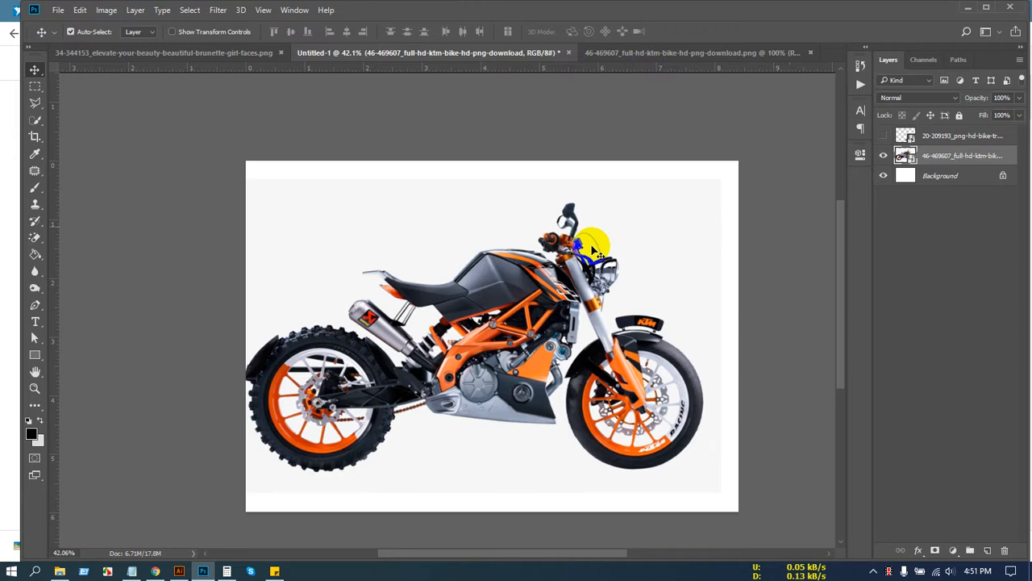
left_click_drag(532, 278, 564, 272)
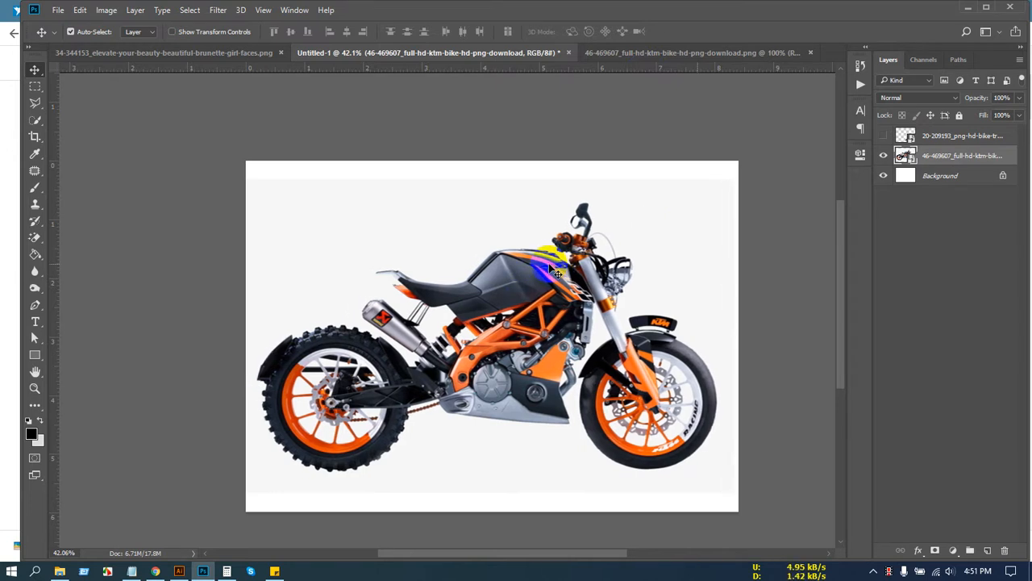
key("Right")
key("Right")
key("Right")
key("Right")
key("Right")
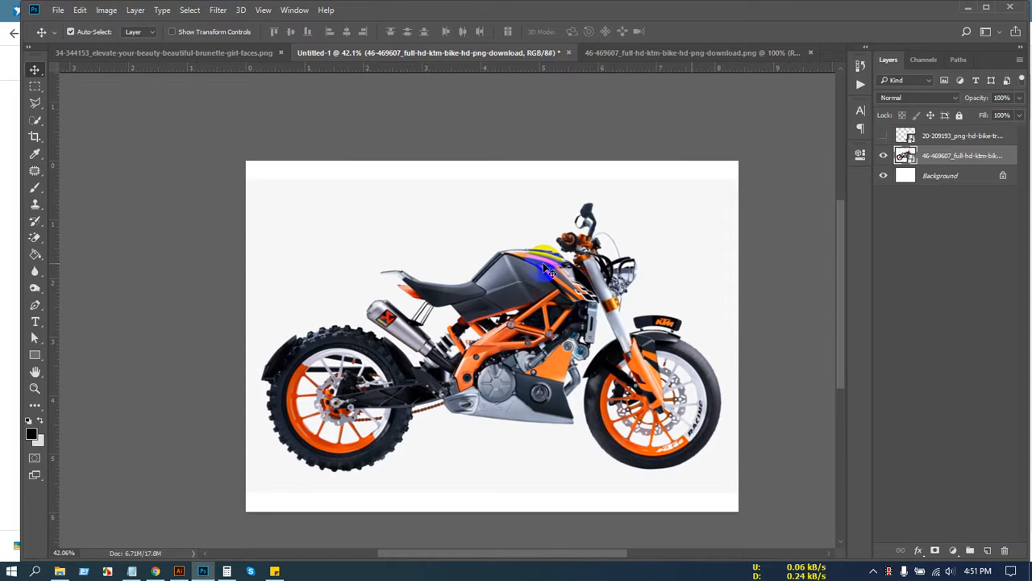
key("Up")
key("Up")
key("Up")
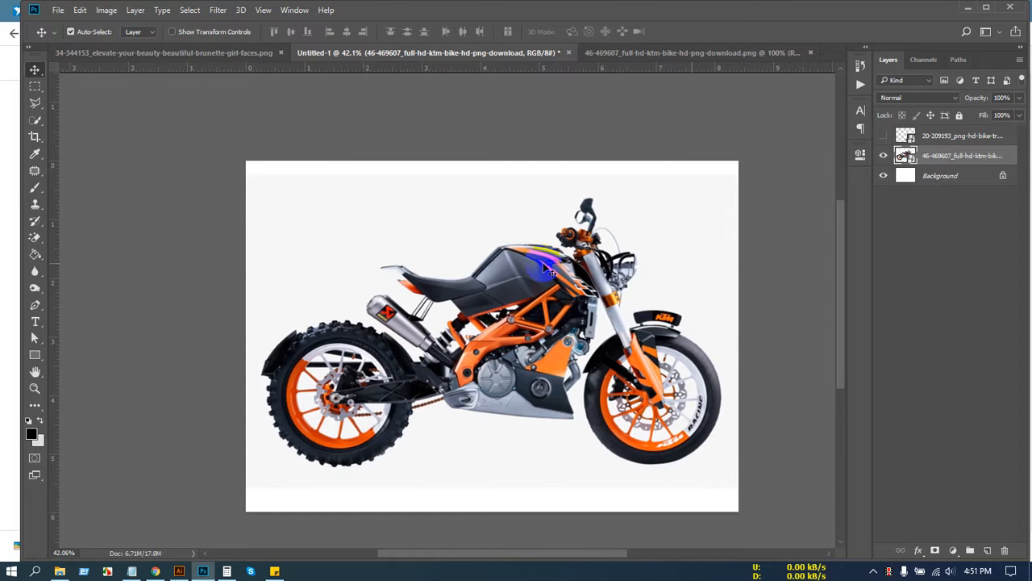
key("Up")
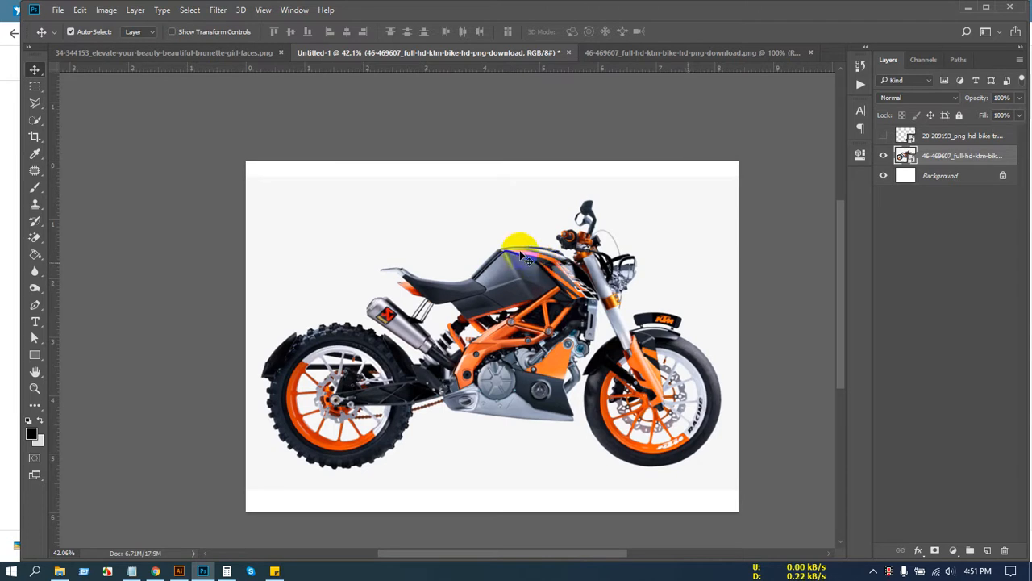
left_click(489, 203)
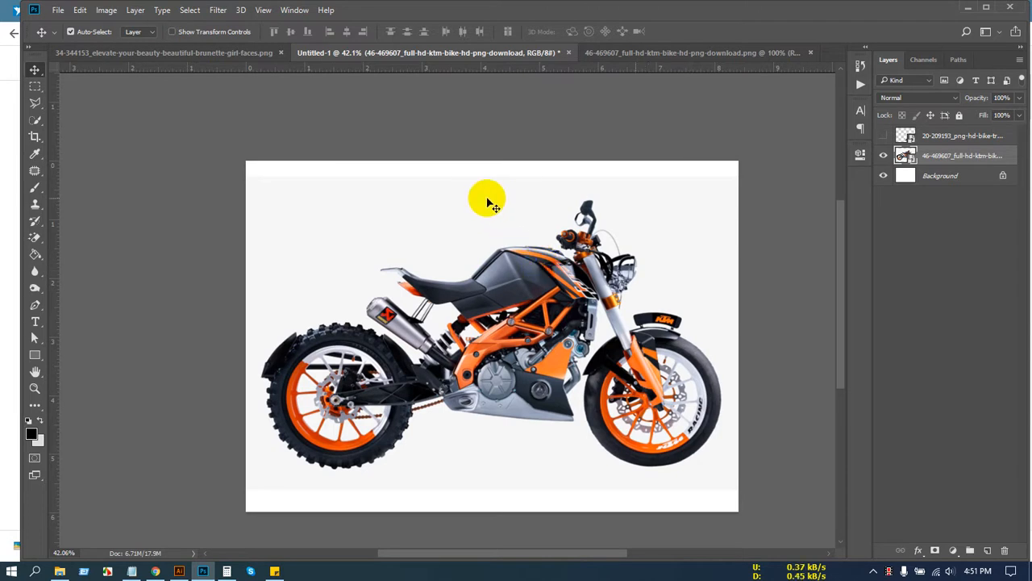
Step: Select the 46-469607 layer and briefly show and hide the 20-209193 bike to compare their backgrounds
left_click(953, 157)
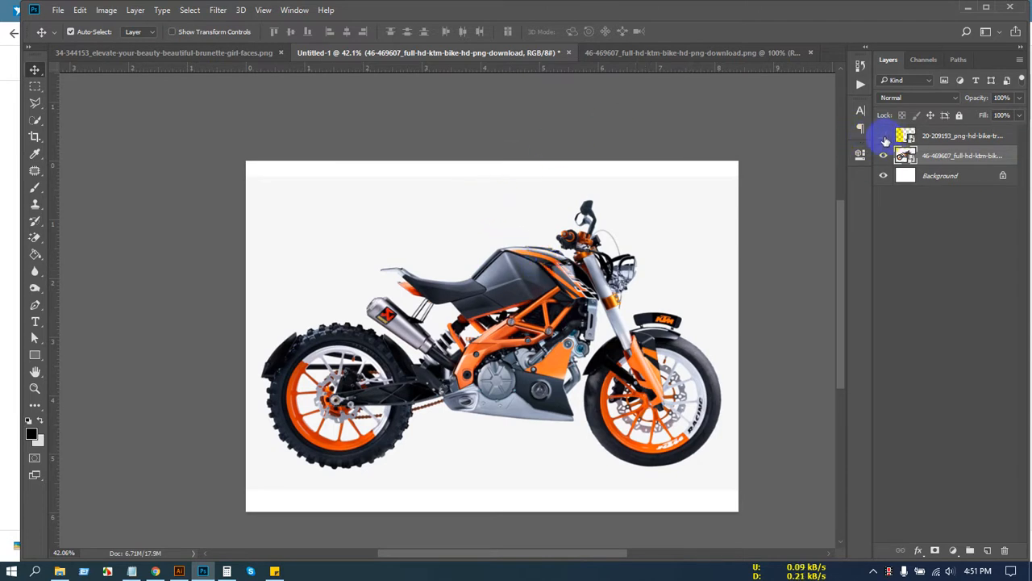
left_click(884, 138)
left_click(885, 137)
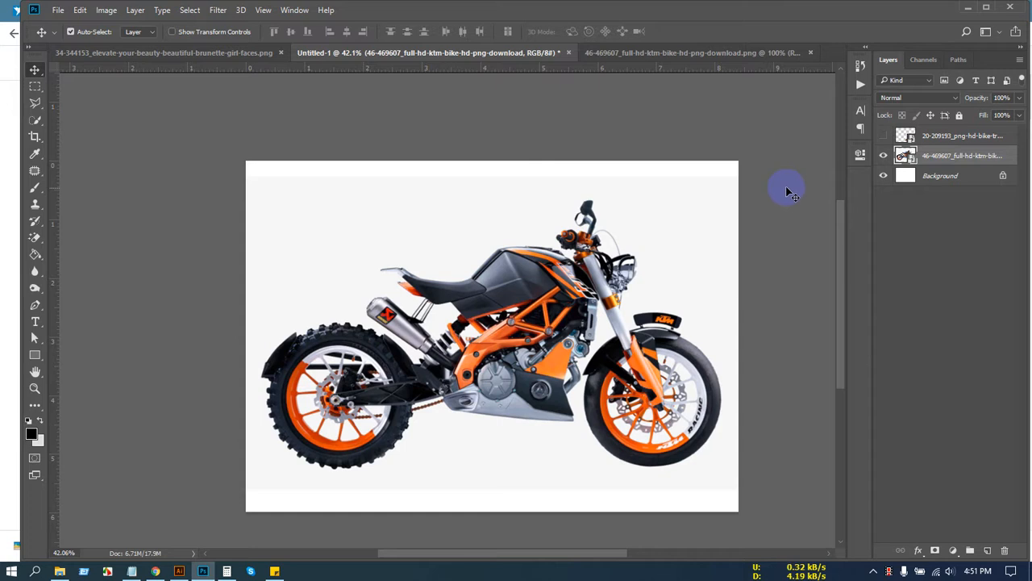
left_click(686, 189)
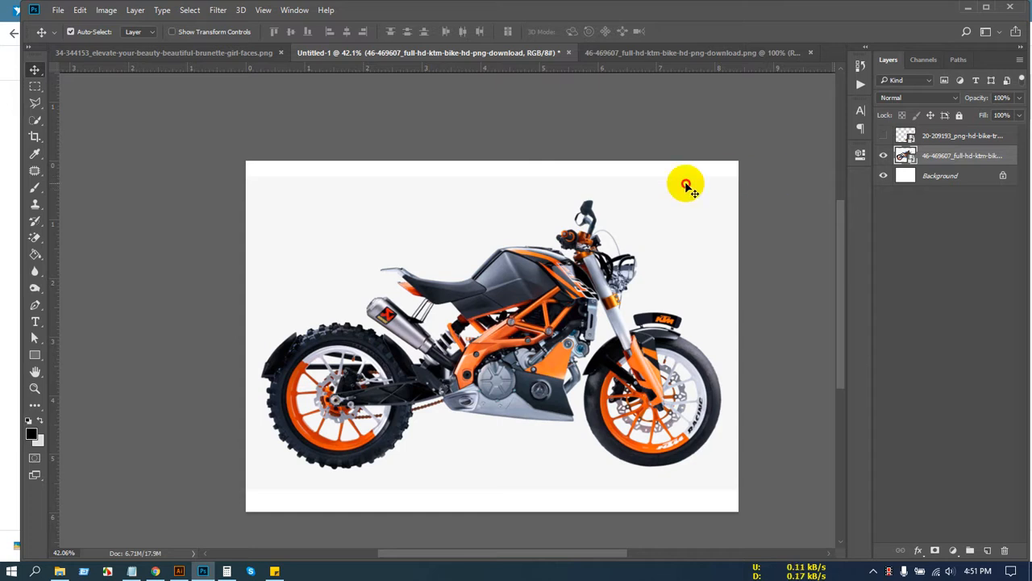
scroll(677, 202, "up", 1)
scroll(681, 205, "down", 2)
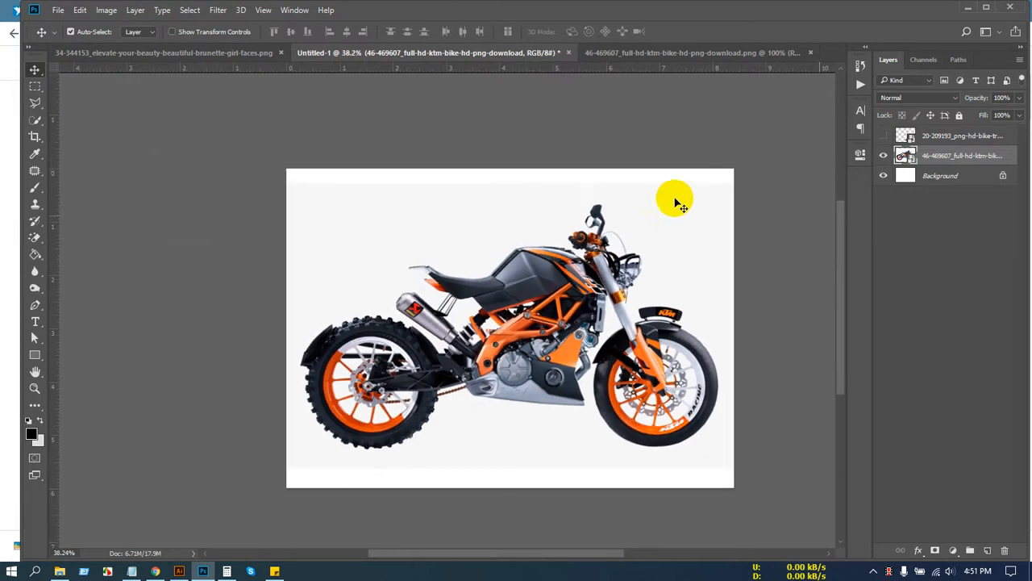
Step: Rasterize the 46-469607 bike layer and erase its light grey outer background with the Magic Eraser at tolerance 80
right_click(935, 156)
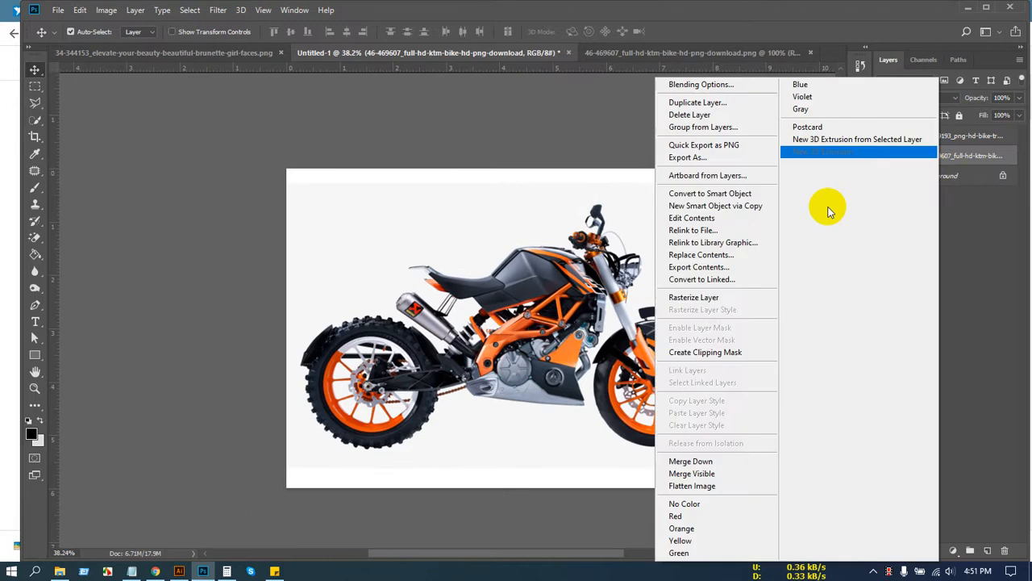
left_click(706, 298)
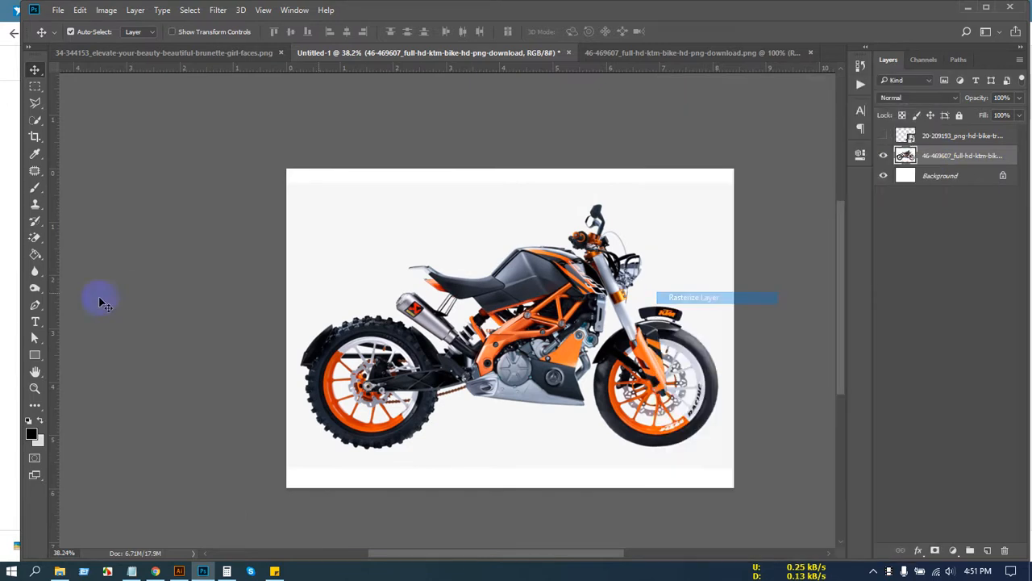
left_click(36, 238)
left_click(347, 252)
Step: Erase the leftover grey background between the spokes of the bike's rear wheel
left_click(358, 383)
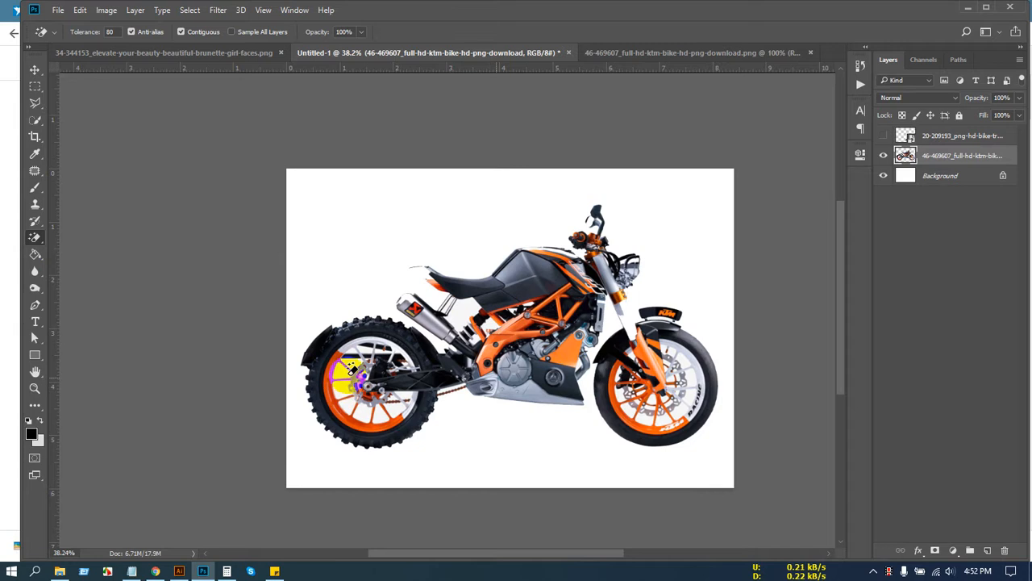
scroll(363, 379, "up", 3)
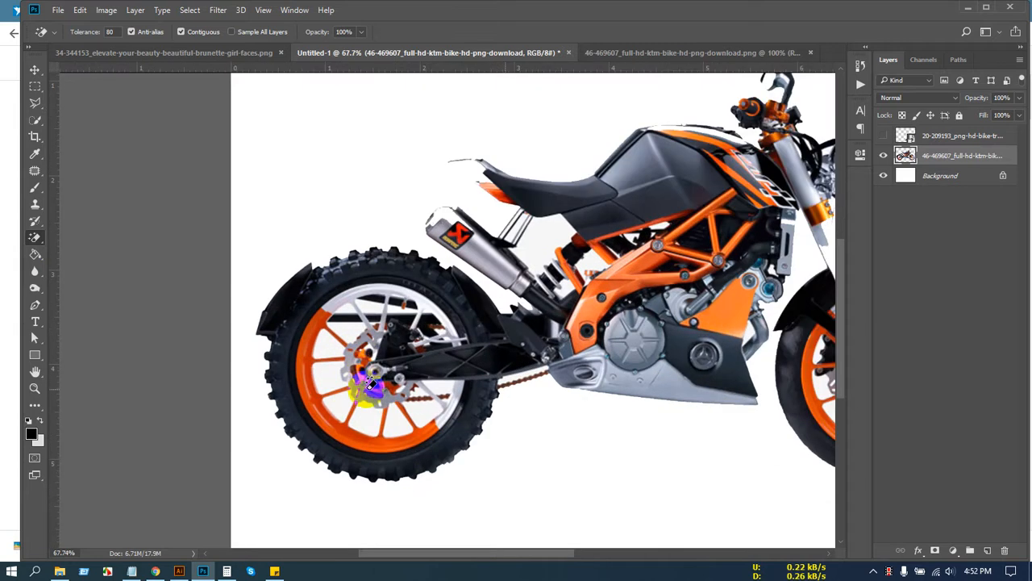
left_click(407, 260)
left_click(342, 356)
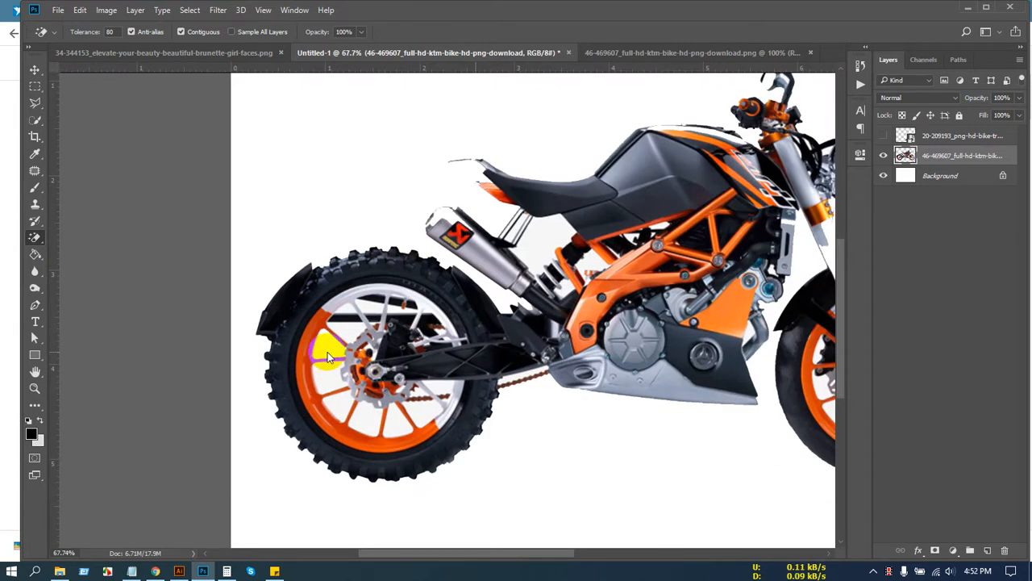
scroll(315, 290, "down", 3)
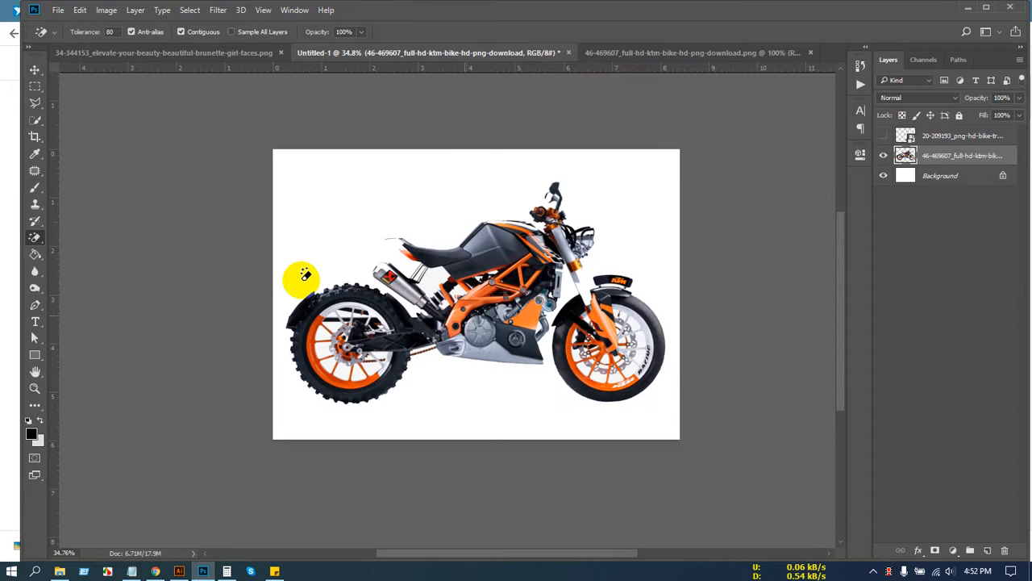
Step: Switch to the Move tool and show the 20-209193 bike layer over the cut-out bike
left_click(34, 71)
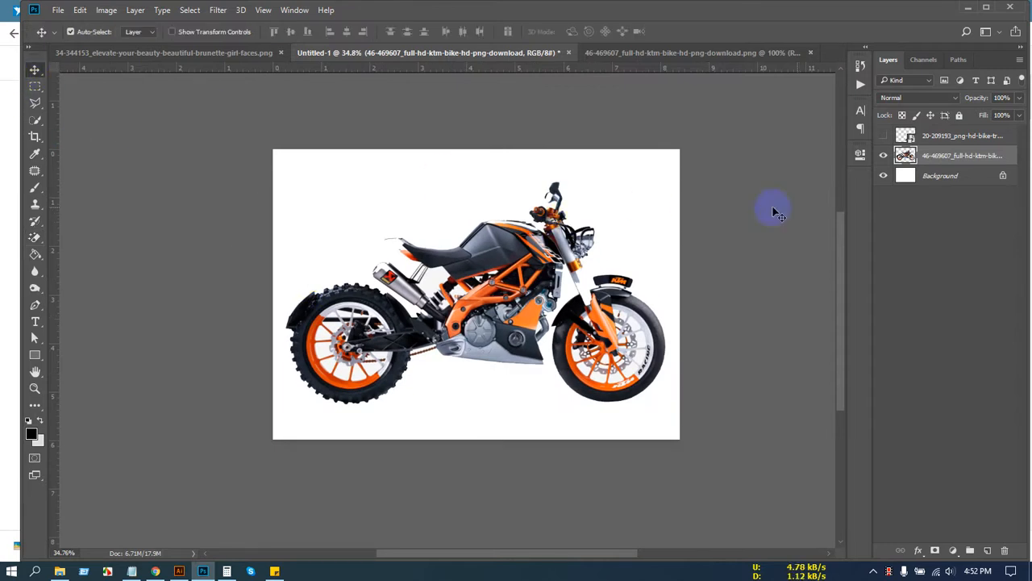
left_click(881, 135)
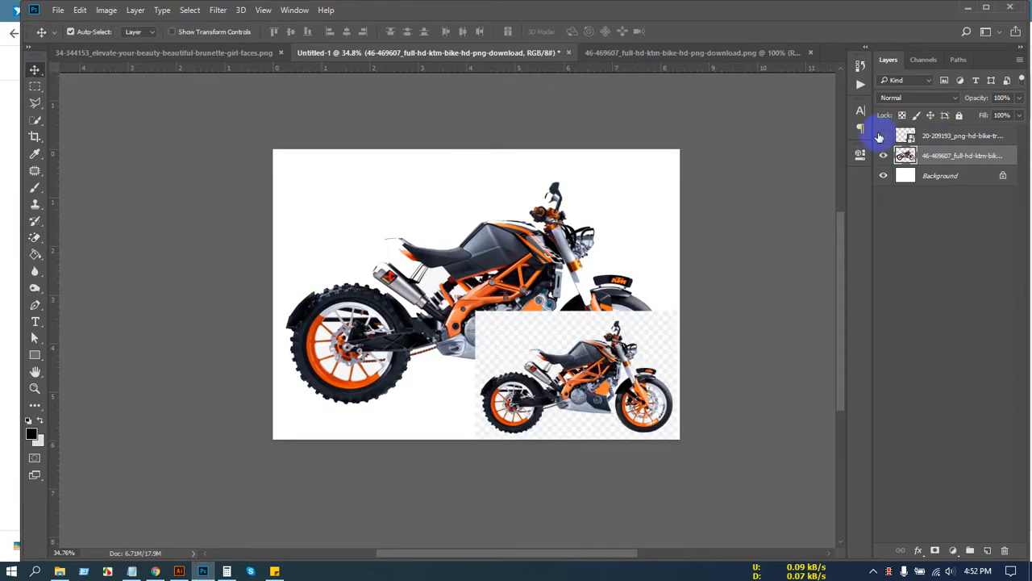
Step: Hide the 20-209193 bike layer, and hide Layer 0 copy in the 46-469607 document to view its empty transparent canvas
left_click(881, 136)
left_click(649, 53)
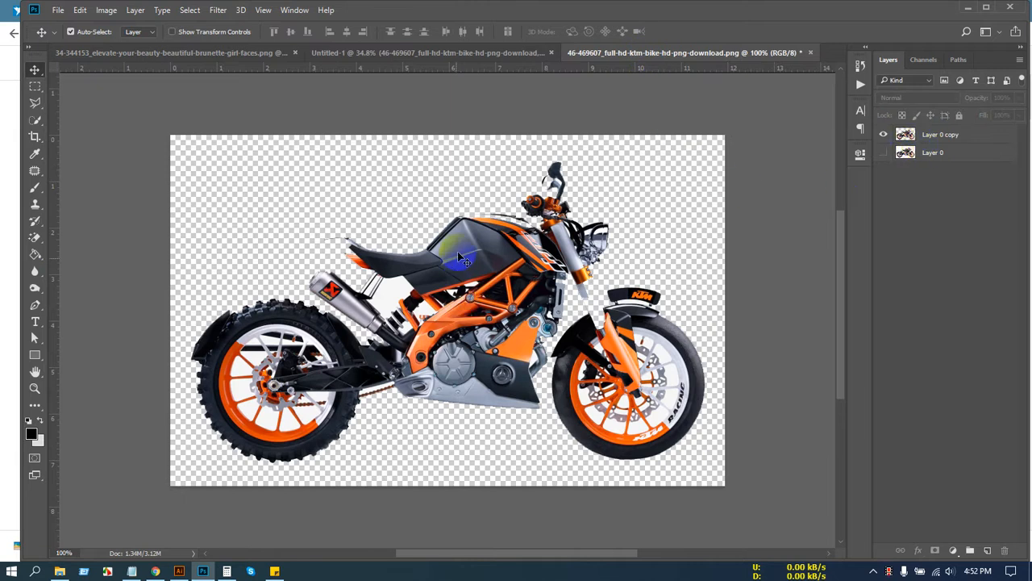
left_click(946, 136)
left_click(883, 135)
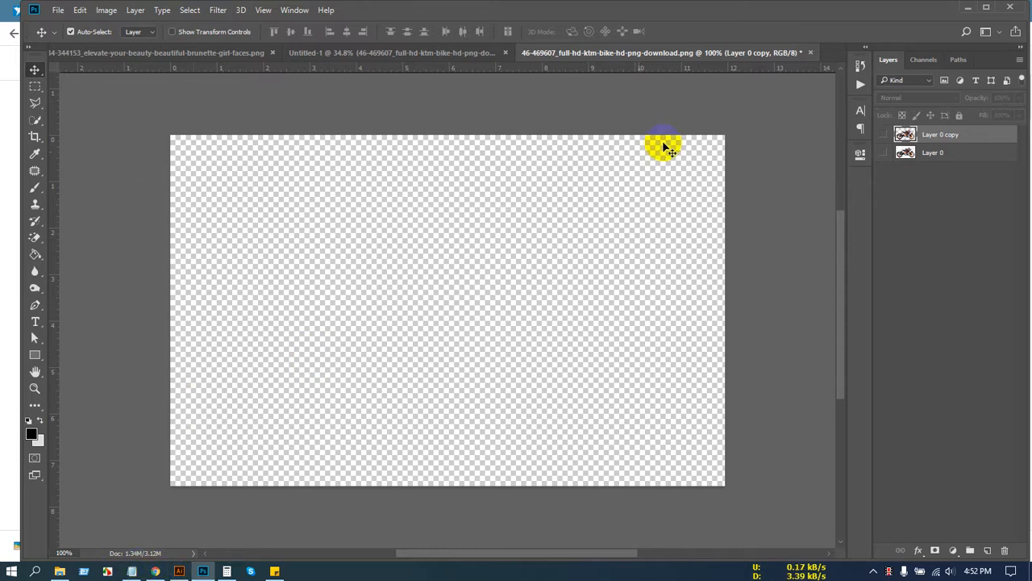
left_click(350, 52)
left_click_drag(511, 240, 511, 210)
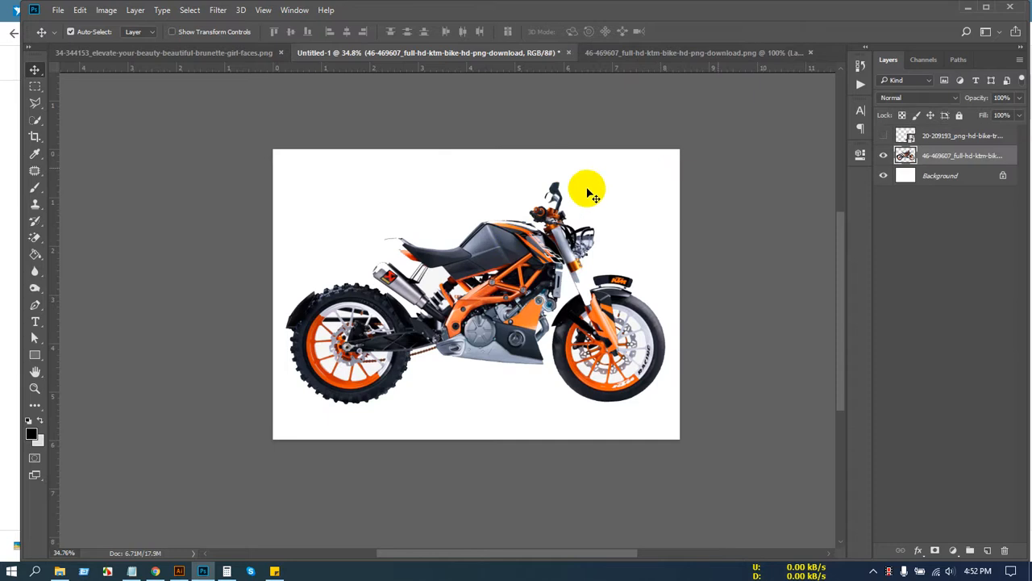
Step: Switch to Chrome and copy the Poynter checkered image from the transparent background image results
left_click(152, 572)
left_click(831, 10)
right_click(735, 186)
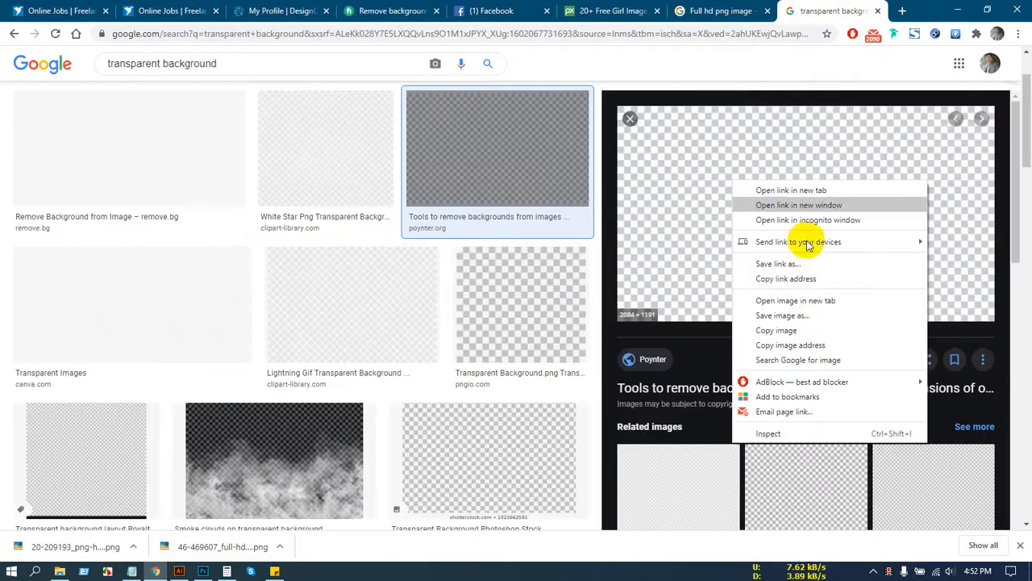
left_click(790, 331)
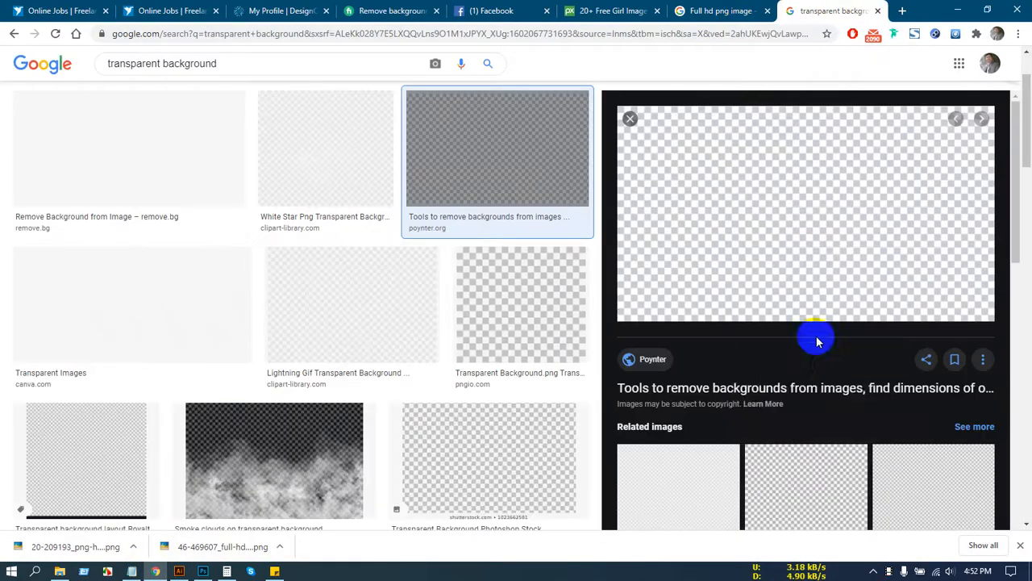
Step: Browse related and other transparent background results, and copy the Dotted Line Transparent Background image from PNGio
left_click(950, 477)
scroll(855, 323, "down", 3)
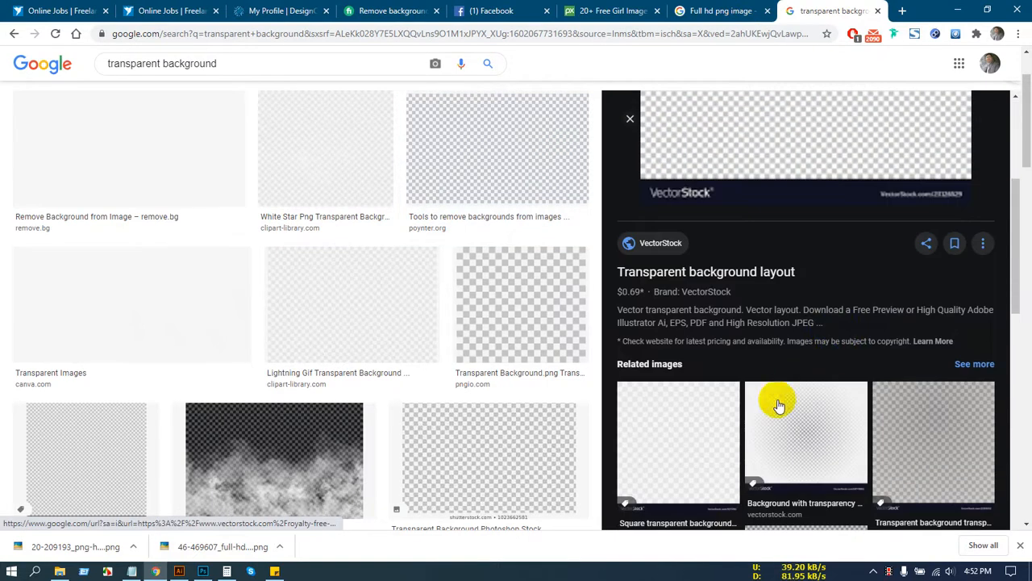
left_click(682, 415)
scroll(491, 250, "down", 4)
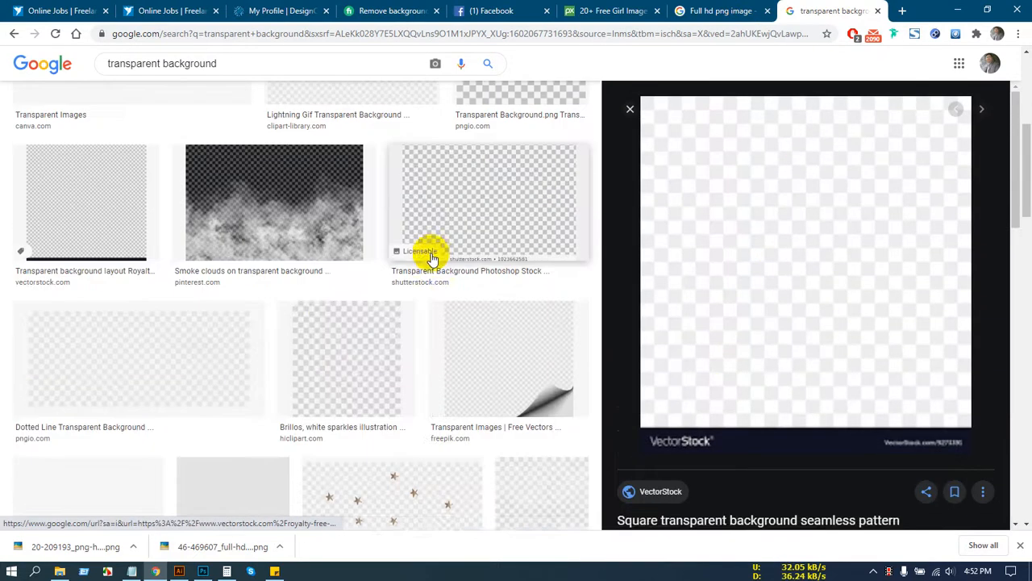
scroll(224, 357, "down", 6)
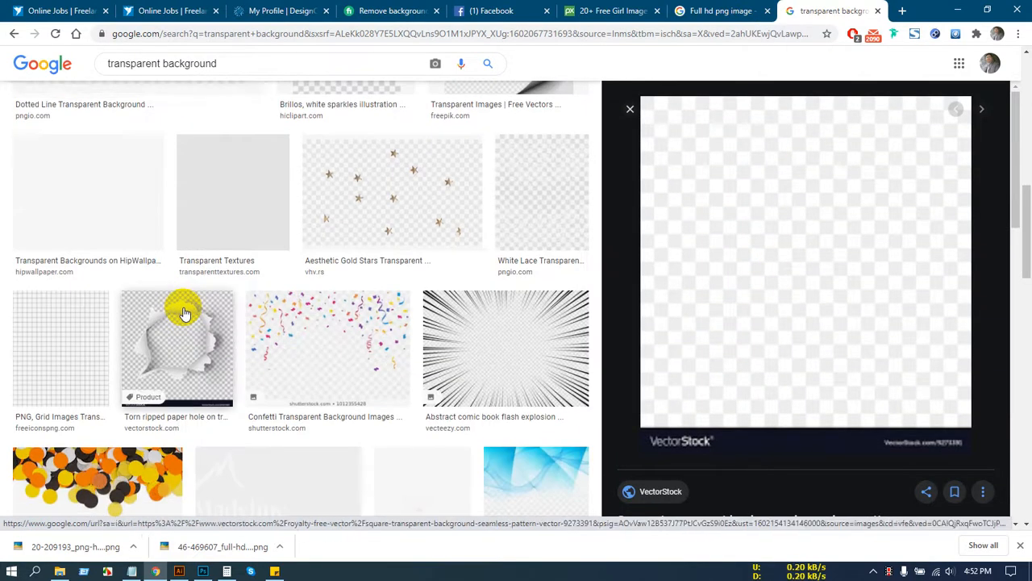
scroll(266, 340, "up", 6)
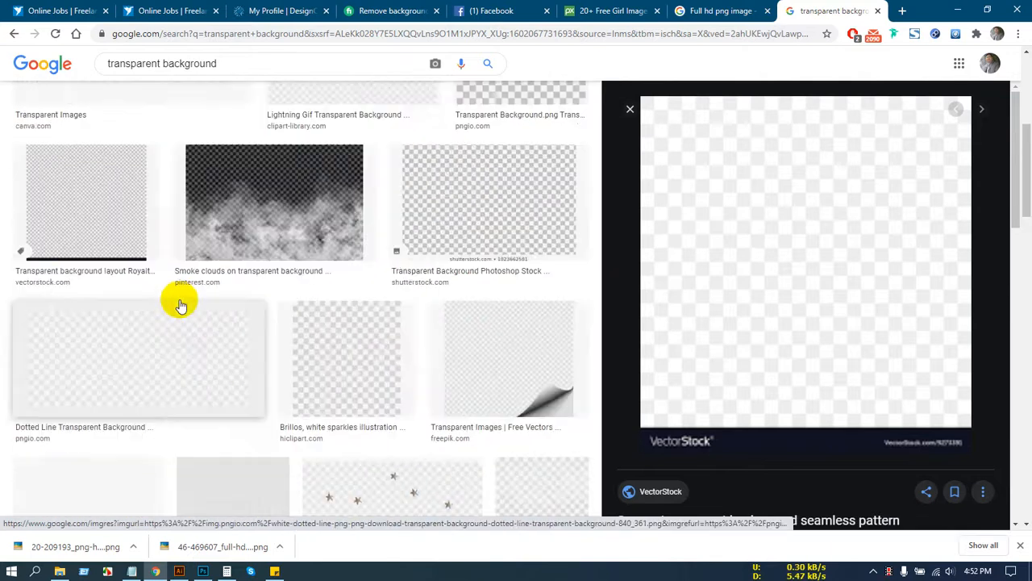
left_click(131, 374)
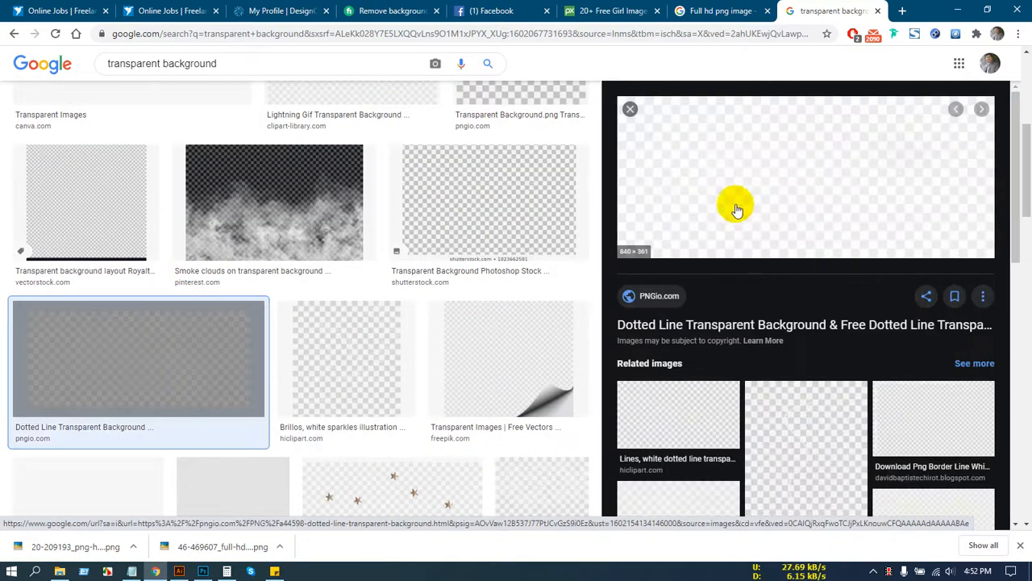
right_click(773, 123)
left_click(817, 273)
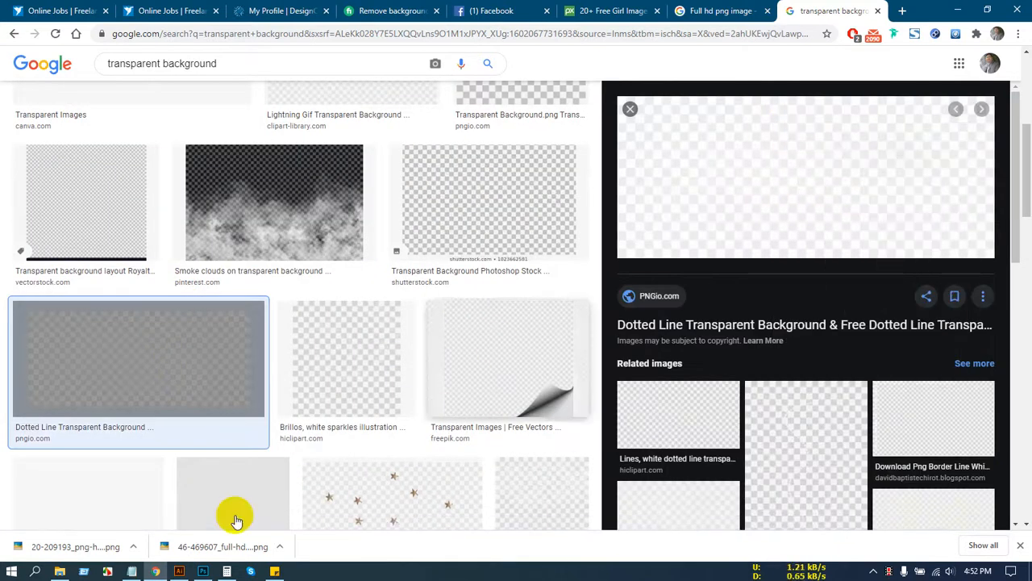
Step: Paste the copied checkered image into Untitled-1 in Photoshop and move it to the canvas's upper-right corner
left_click(199, 571)
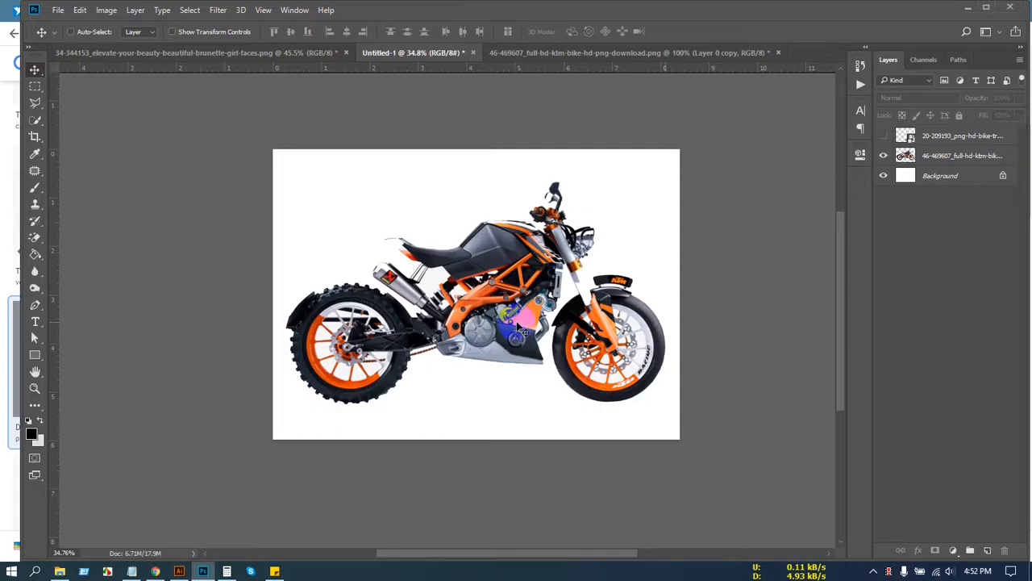
key("ctrl+v")
left_click_drag(554, 315, 649, 206)
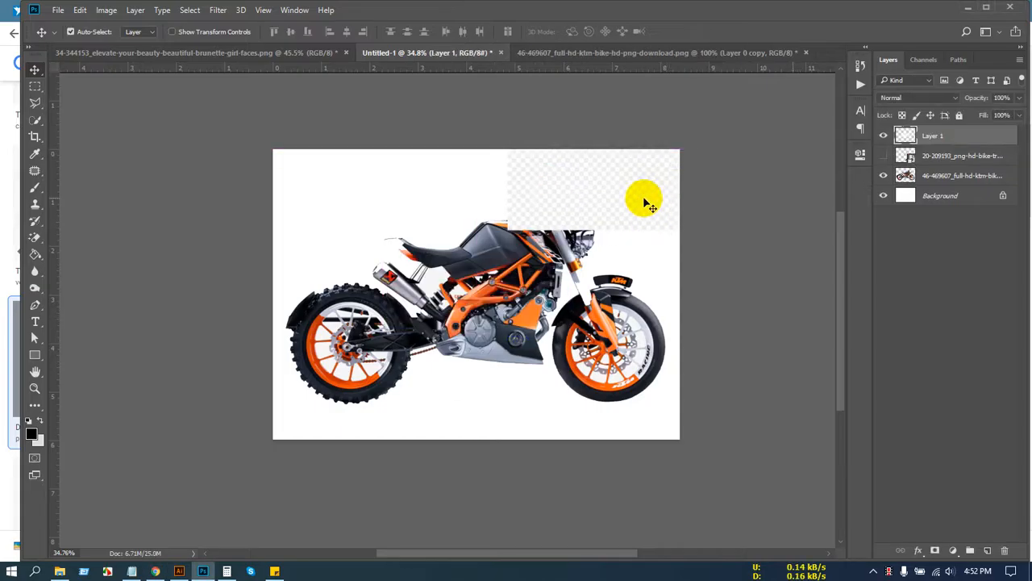
Step: Scale the pasted checkered layer to about 363% over the canvas's right half and send it behind the 46-469607 bike
key("ctrl+t")
left_click_drag(508, 229, 724, 235)
left_click_drag(467, 336, 236, 488)
left_click_drag(387, 361, 645, 316)
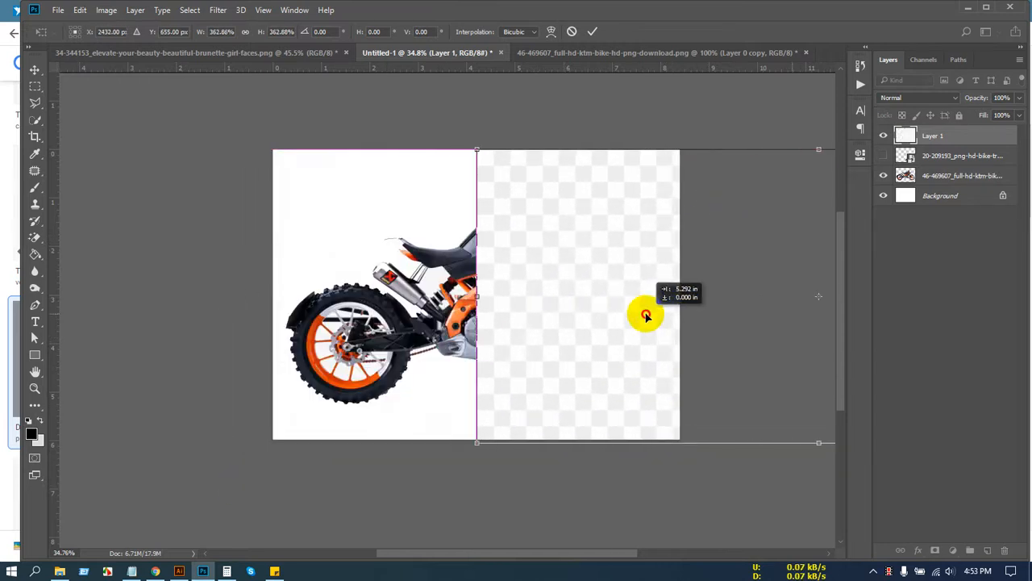
left_click(593, 31)
key("ctrl+bracketleft")
key("ctrl+bracketleft")
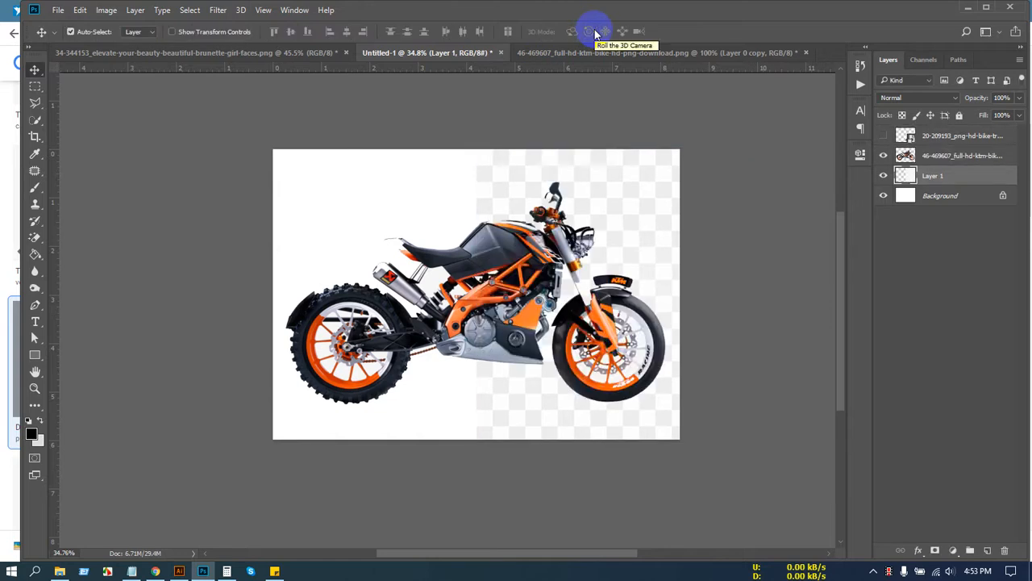
Step: Delete the pasted checkered layer from Untitled-1
key("ctrl+t")
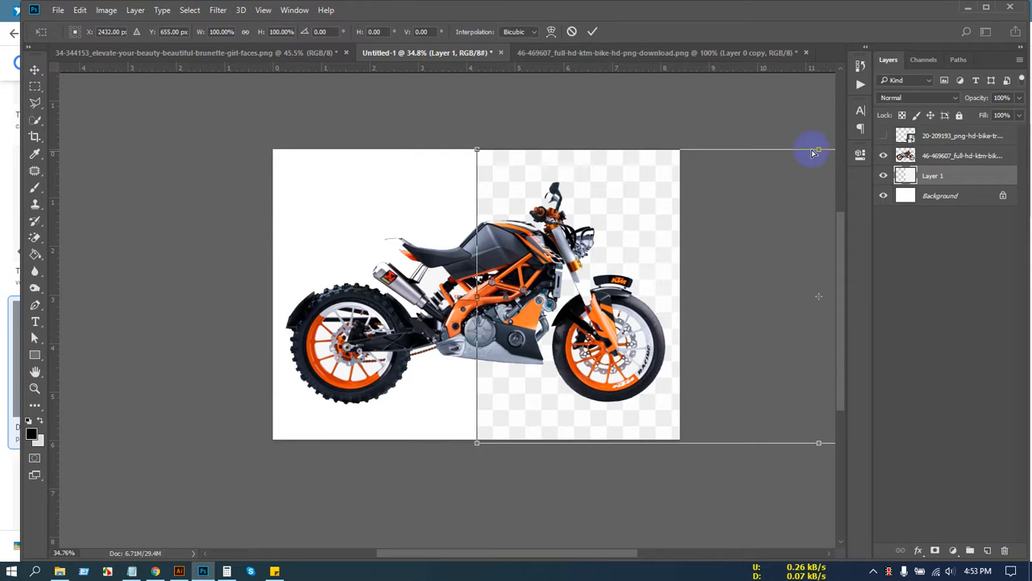
left_click(592, 31)
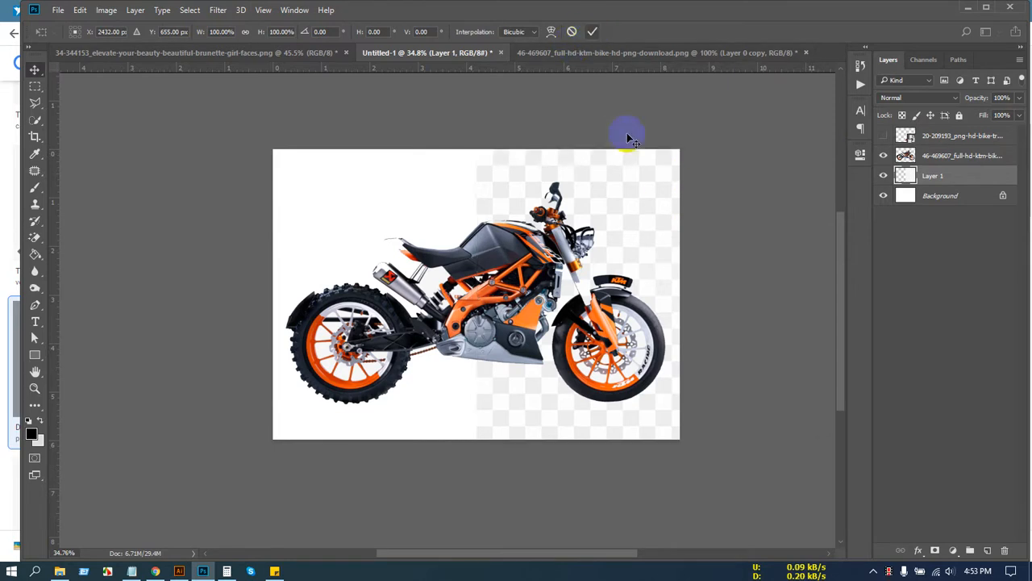
key("Delete")
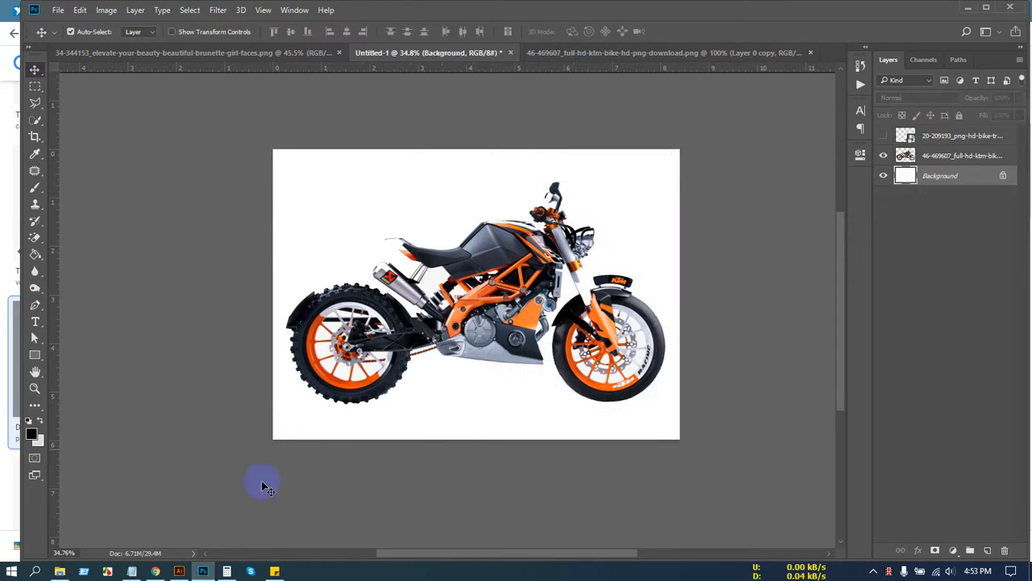
Step: Look through the transparent background image results in Chrome for a better checkered pattern, previewing the HiClipart dotted-line image
left_click(157, 571)
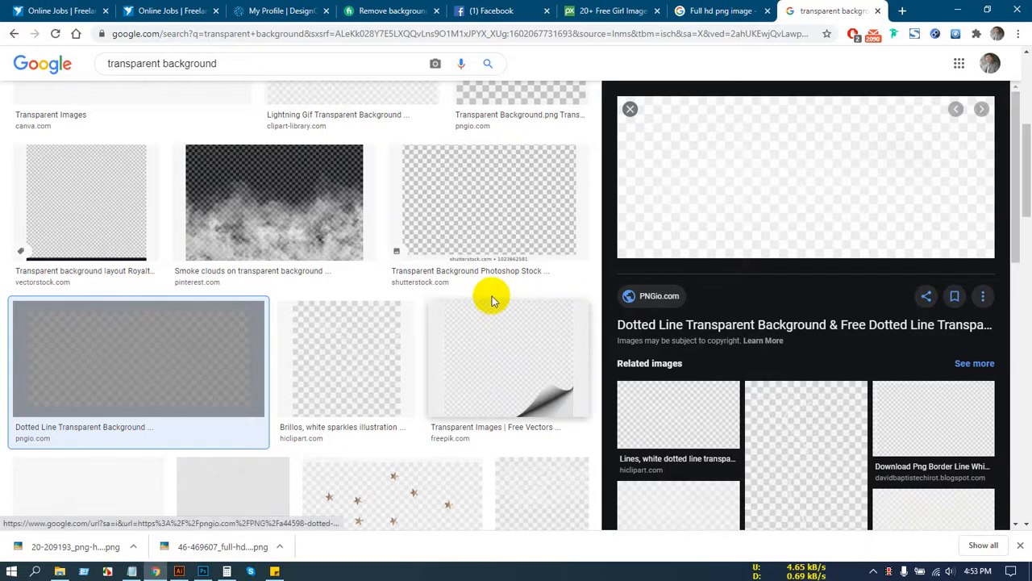
scroll(516, 323, "down", 3)
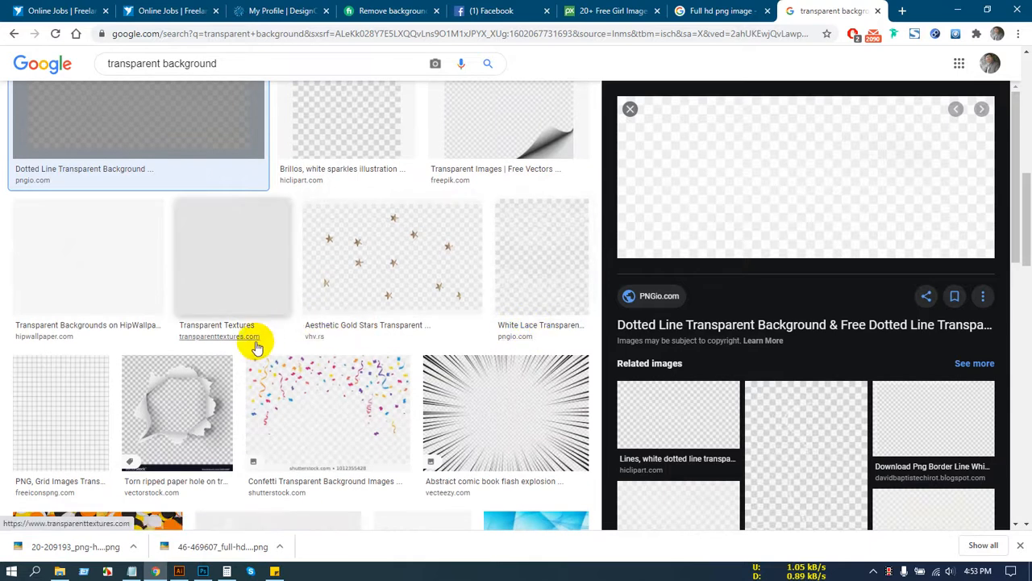
scroll(242, 350, "down", 3)
scroll(250, 346, "down", 10)
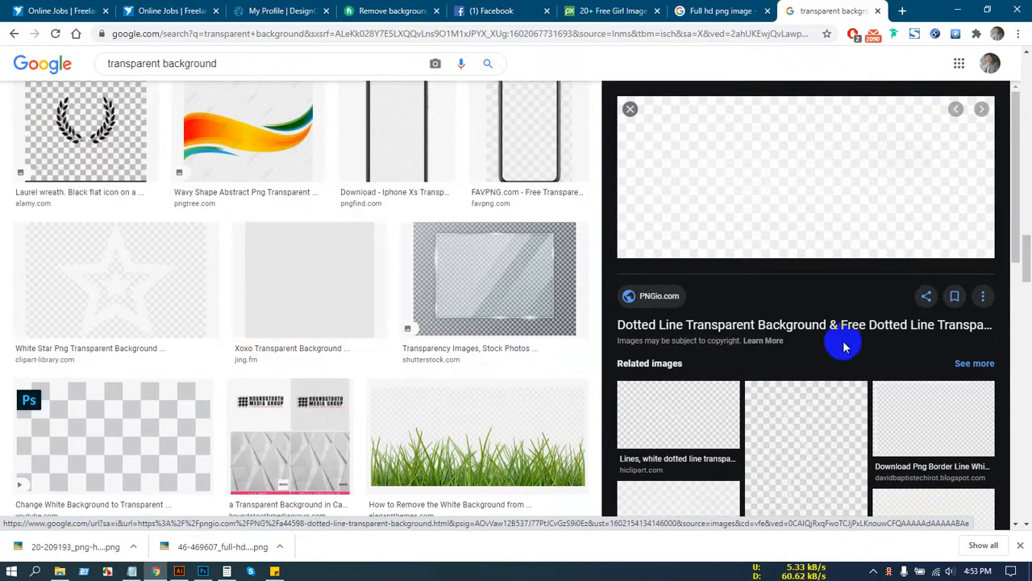
scroll(830, 322, "down", 3)
left_click(686, 219)
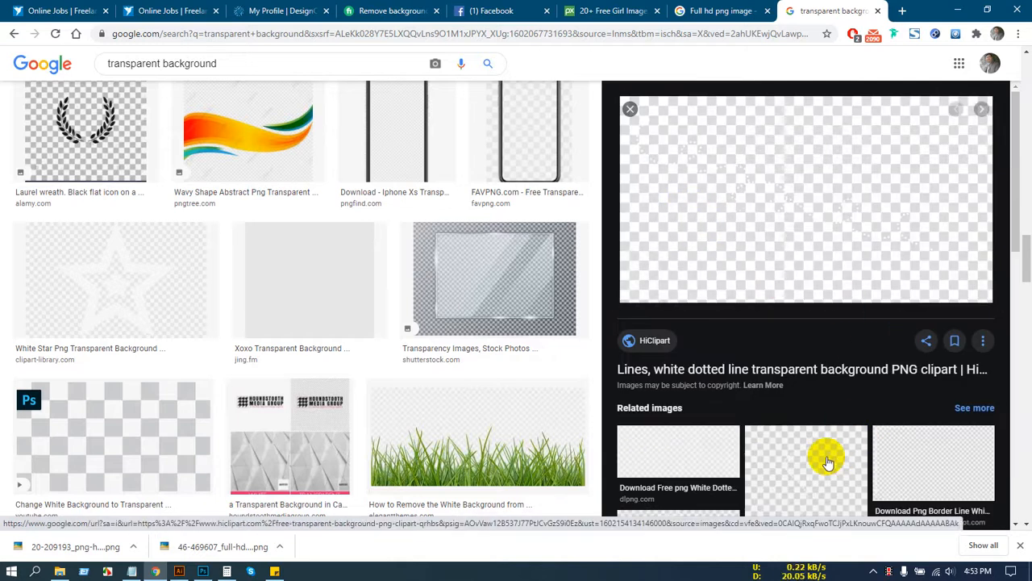
scroll(747, 336, "up", 1)
scroll(377, 322, "up", 10)
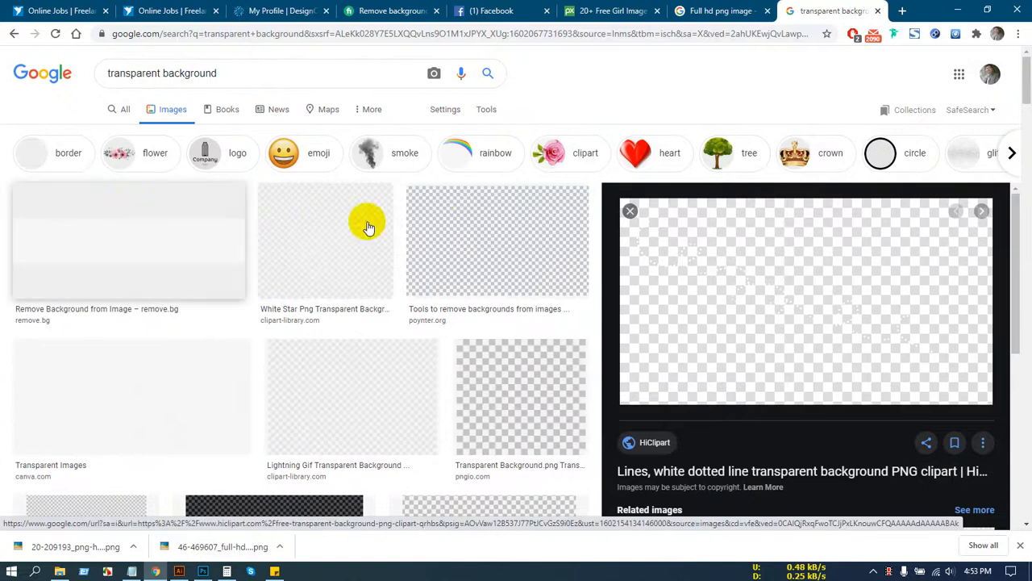
Step: Open the Poynter "Tools to remove backgrounds from images" result and copy its checkered image
left_click(471, 223)
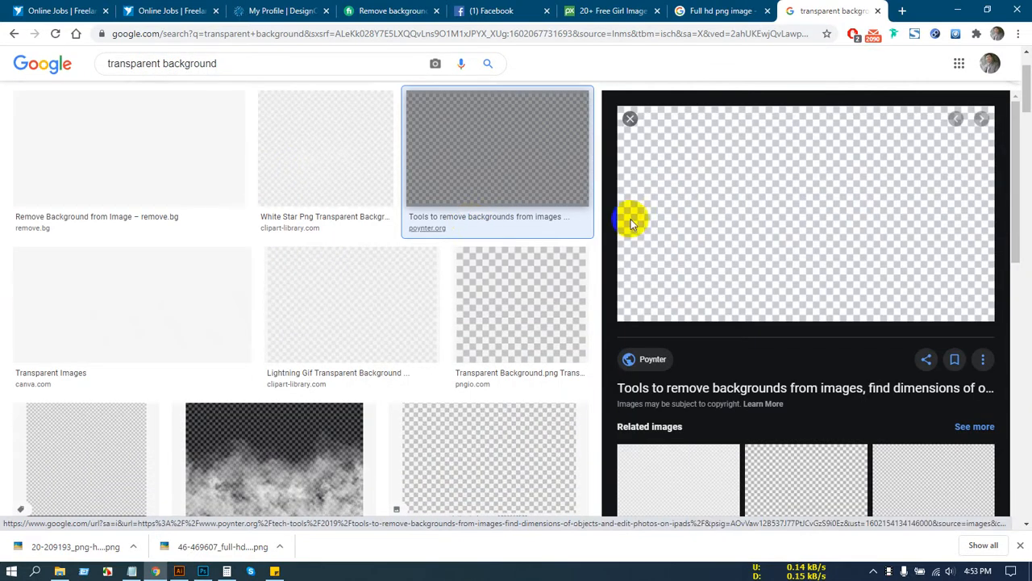
right_click(783, 175)
left_click(828, 323)
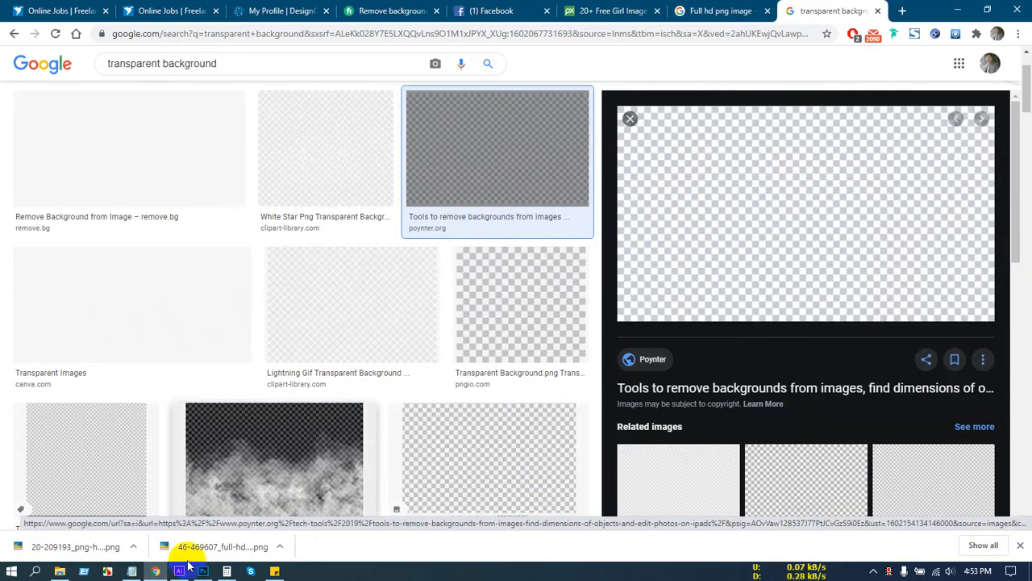
Step: Paste the Poynter checkered image into Untitled-1 in Photoshop and align it to the canvas's upper-right corner
left_click(202, 571)
key("ctrl+v")
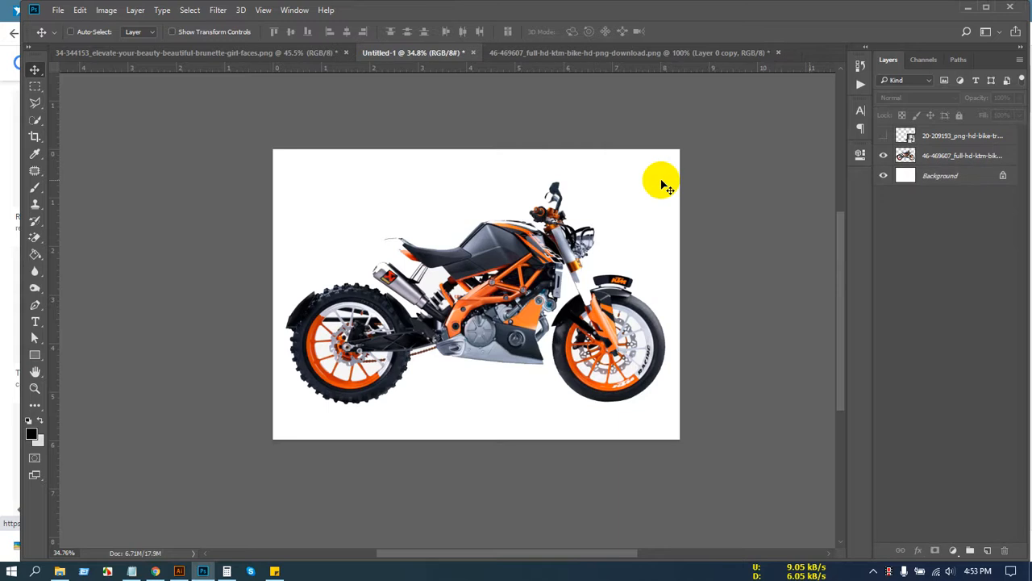
left_click_drag(543, 240, 656, 222)
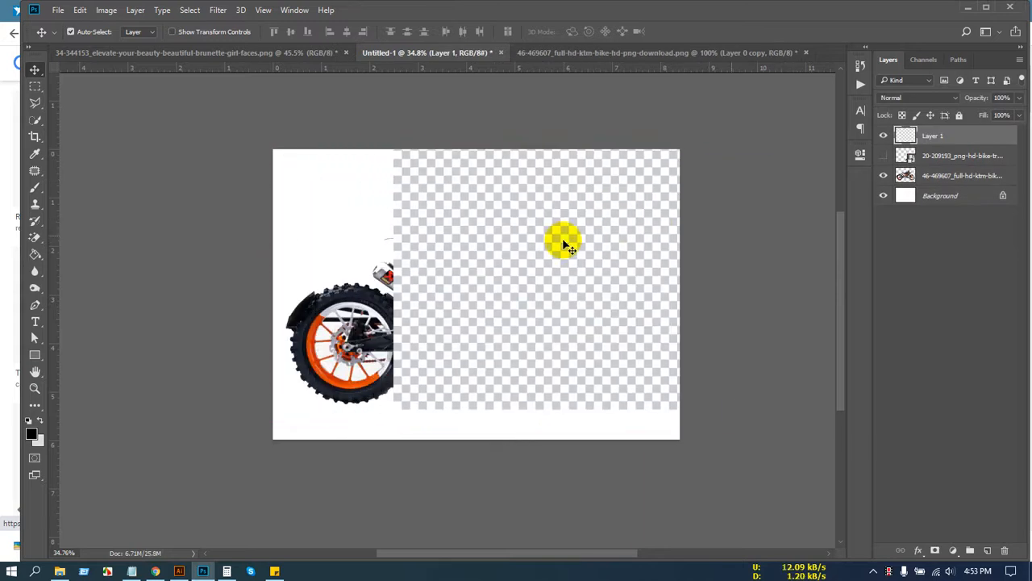
Step: Enlarge the checkered layer to the full canvas height, cover only the right half, and send it behind the 46-469607 bike
key("ctrl+t")
left_click_drag(383, 419, 334, 458)
left_click_drag(484, 341, 559, 333)
left_click(595, 32)
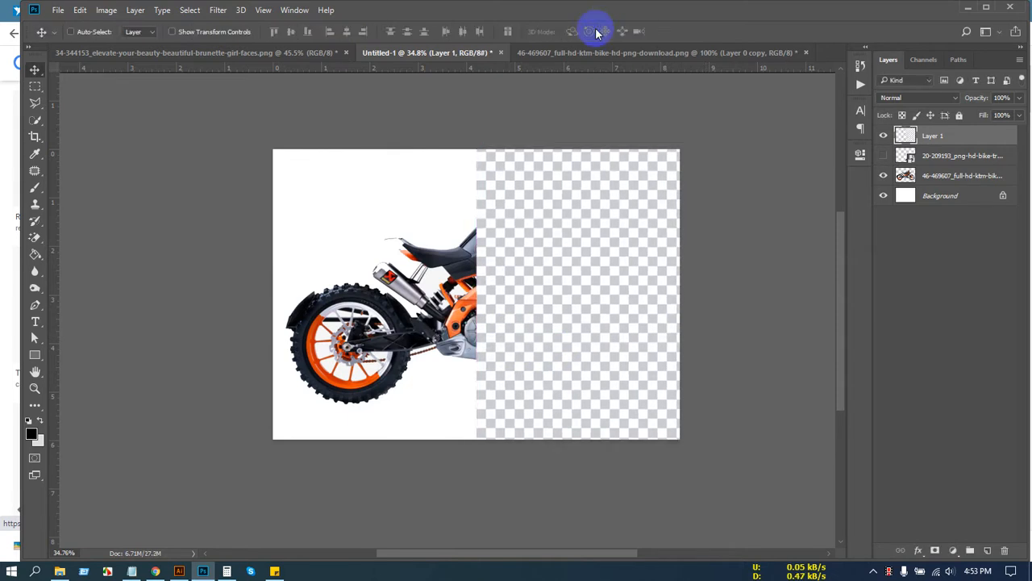
key("ctrl+bracketleft")
key("ctrl+bracketleft")
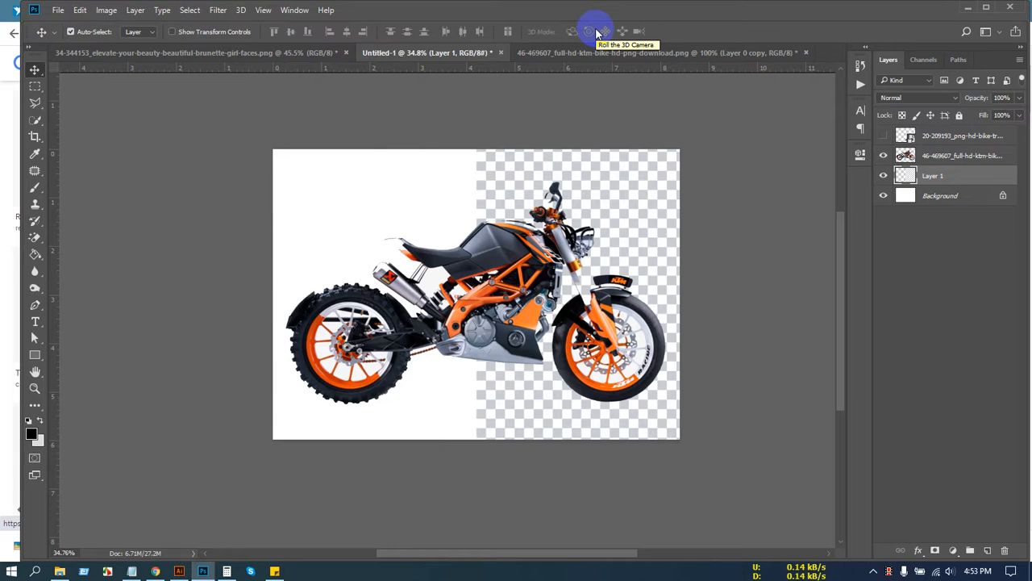
Step: Nudge the checkered layer right and left in small steps to fine-tune its left edge near the canvas centre
scroll(522, 155, "up", 2)
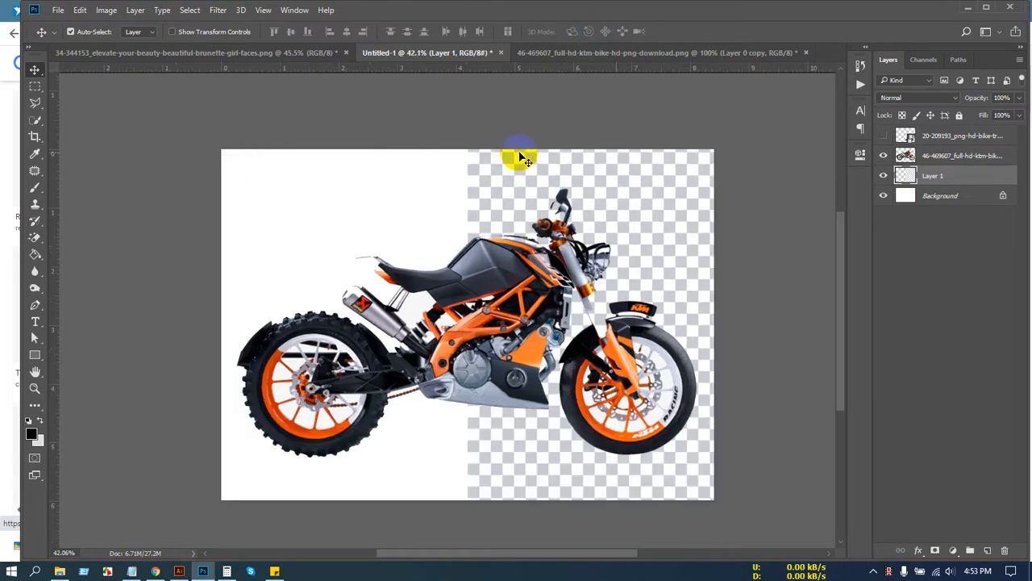
scroll(522, 156, "down", 1)
scroll(541, 157, "up", 1)
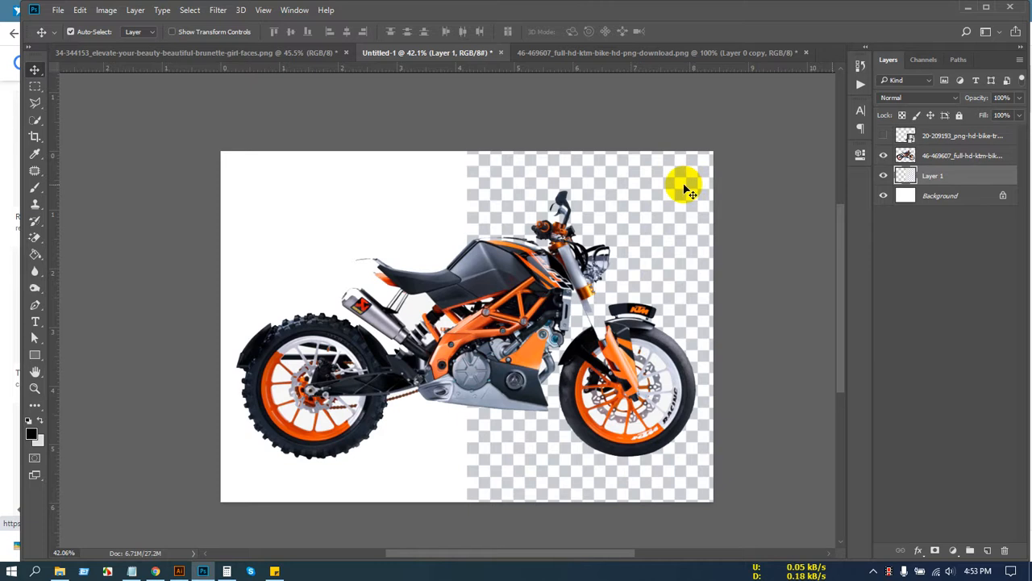
key("Right")
key("Right")
key("Right")
key("Right")
key("Right")
key("Right")
key("Right")
key("Right")
key("Right")
key("Right")
key("Right")
key("Right")
key("Right")
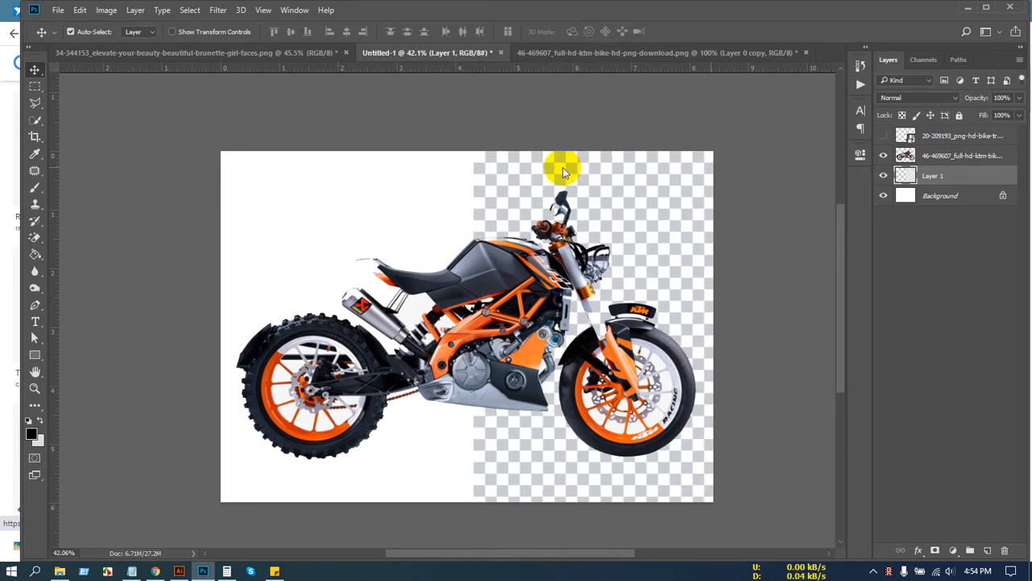
key("shift+Left")
key("shift+Left")
key("shift+Left")
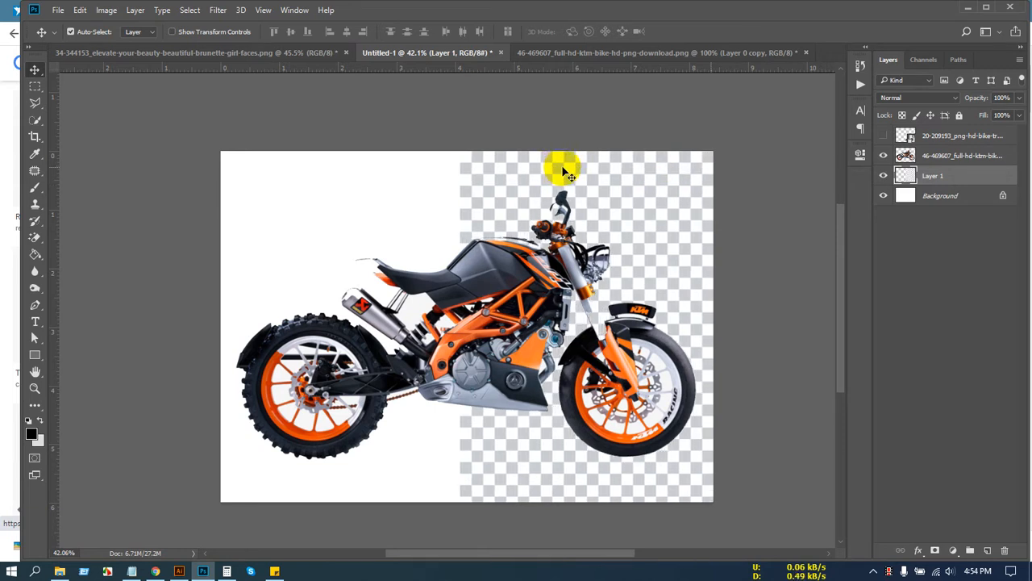
left_click_drag(564, 171, 567, 173)
key("shift+Right")
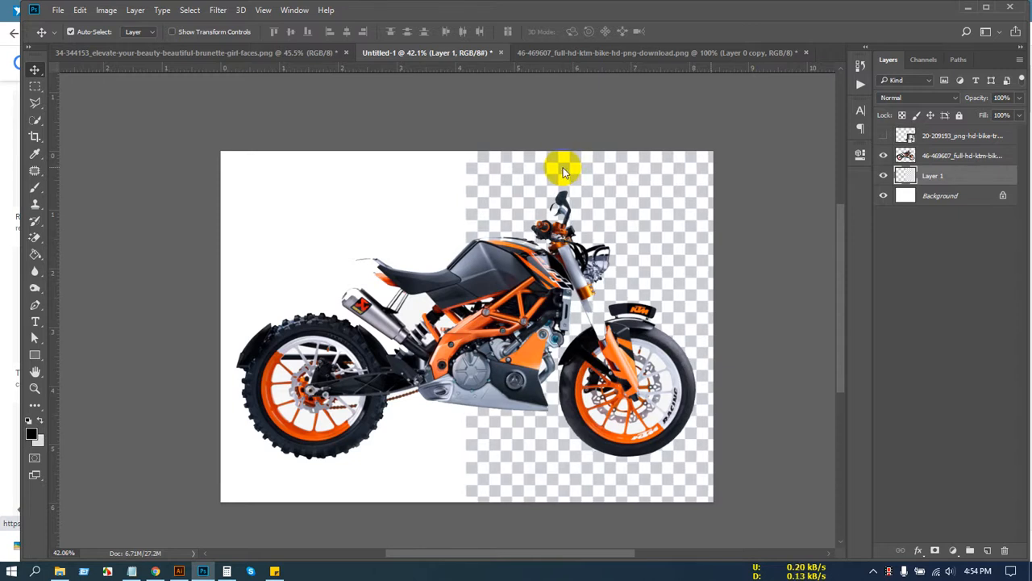
key("Right")
key("Right")
key("Right")
key("Right")
key("Right")
key("Right")
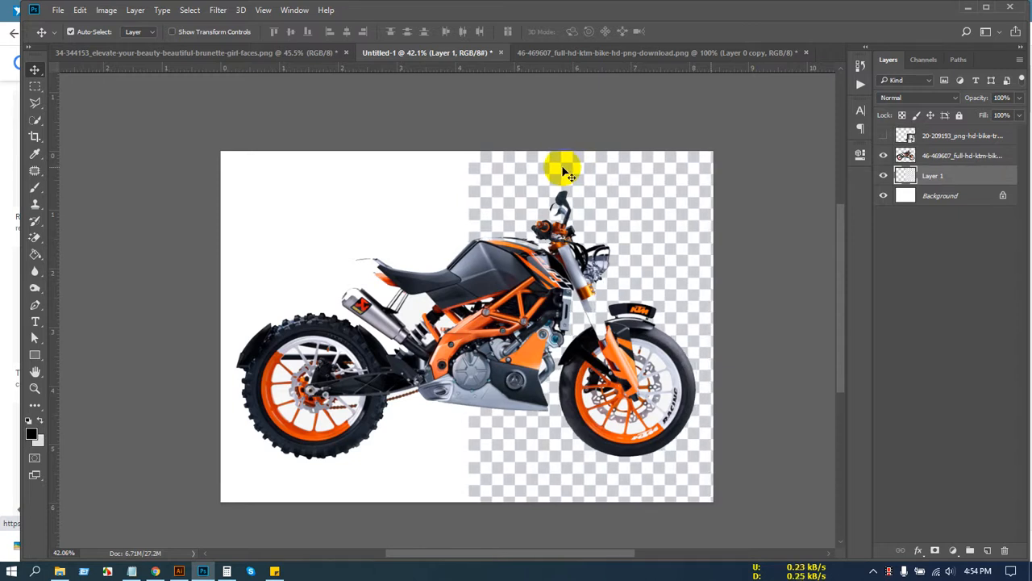
Step: Nudge the checkered layer slightly right to set its left edge near the canvas centre, and deselect the layer
key("Right")
key("Right")
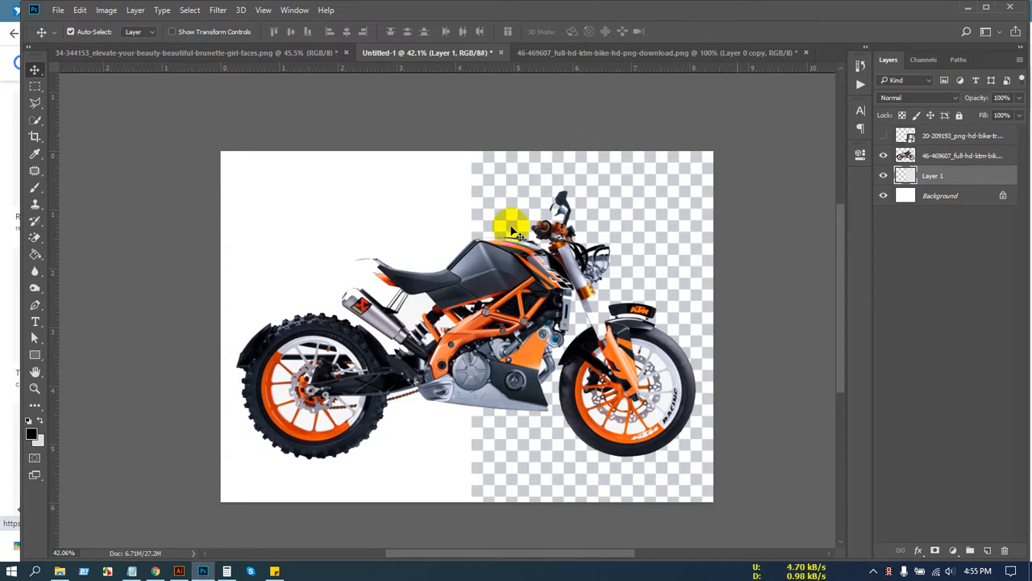
scroll(493, 223, "up", 3)
scroll(500, 228, "down", 2)
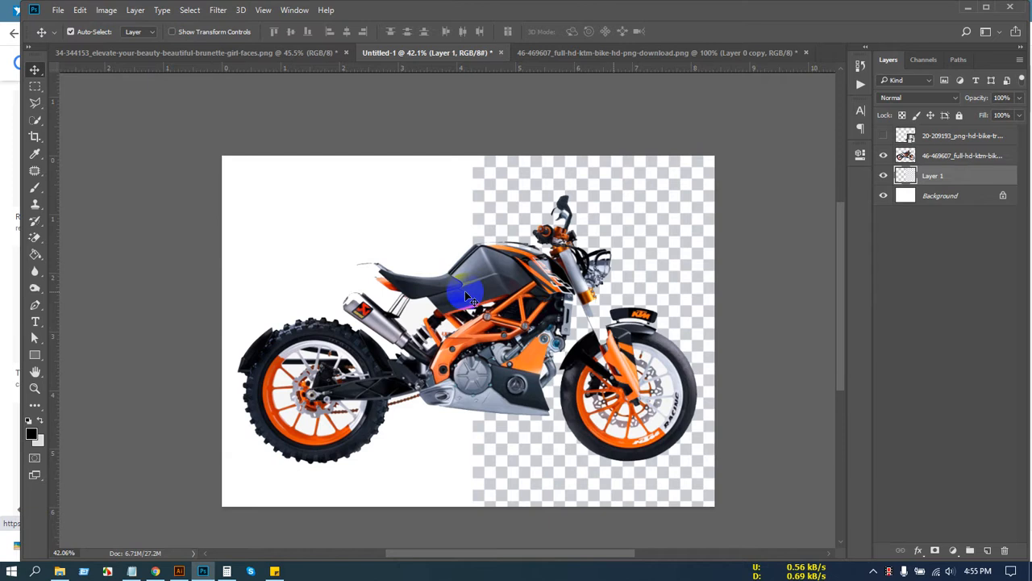
scroll(489, 234, "down", 1)
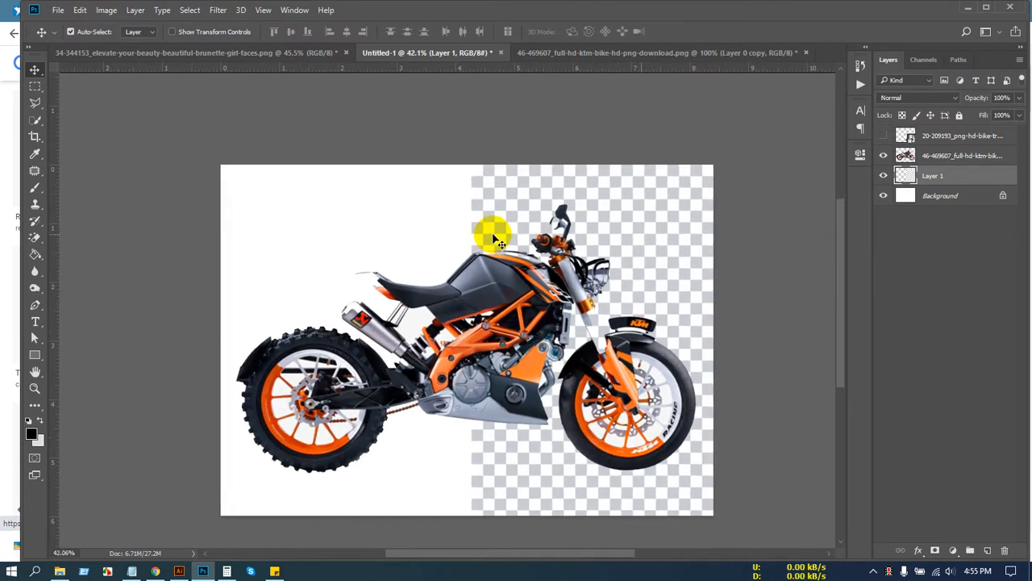
scroll(530, 216, "down", 2)
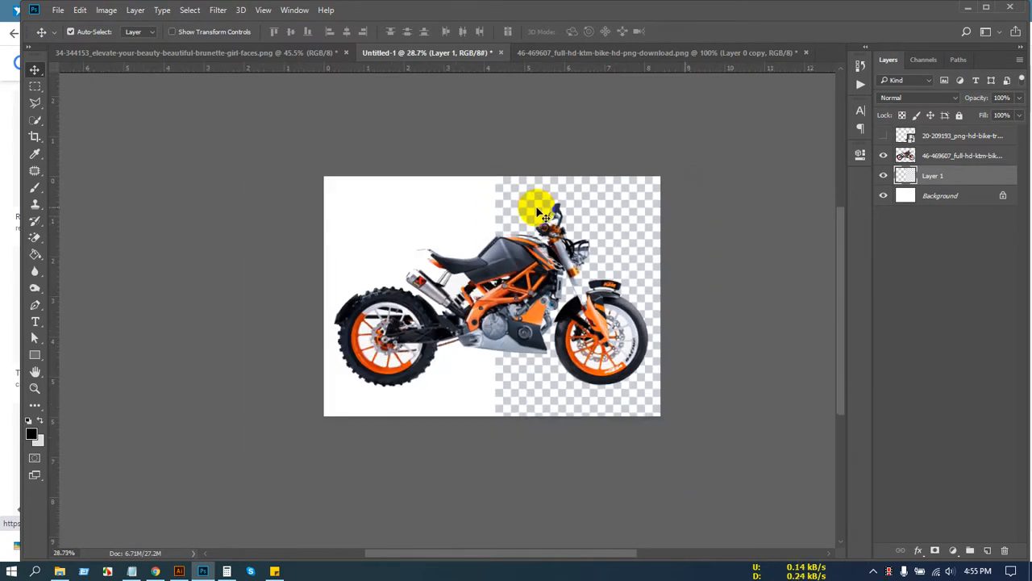
scroll(533, 201, "up", 1)
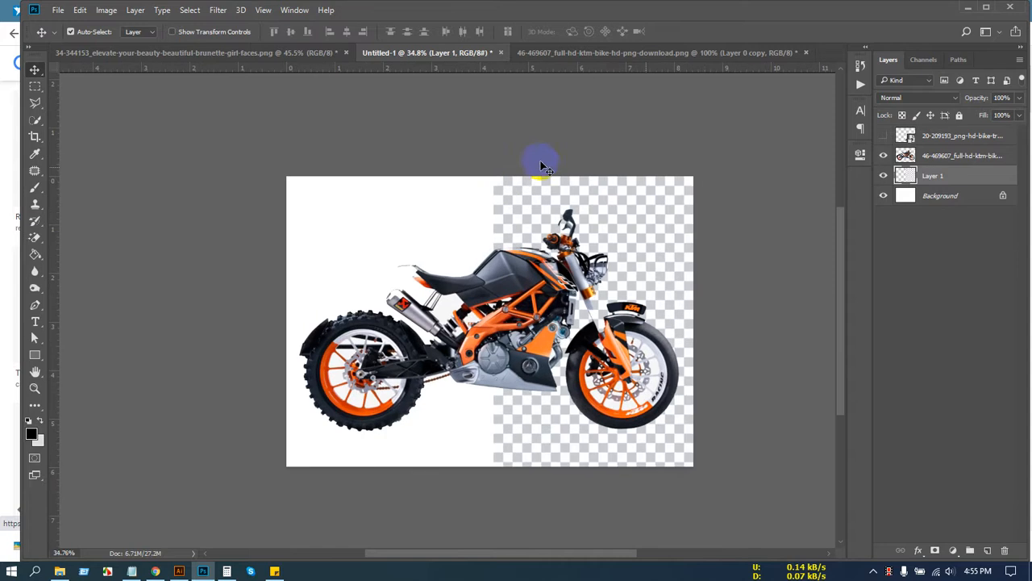
left_click(619, 135)
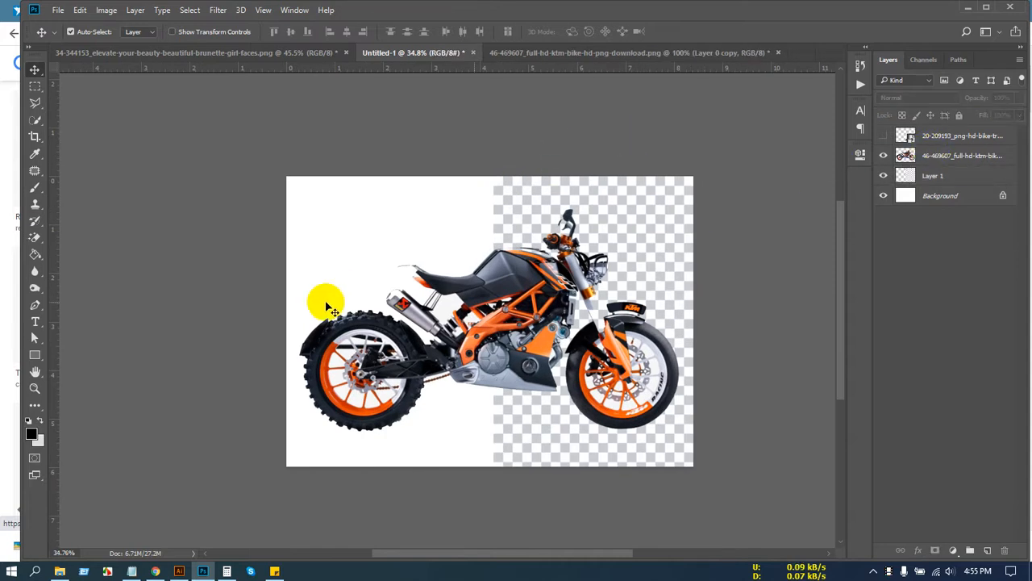
Step: Switch to Chrome, close the "transparent background" results, and look through the "Full hd png image" search results
left_click(158, 569)
scroll(525, 269, "up", 2)
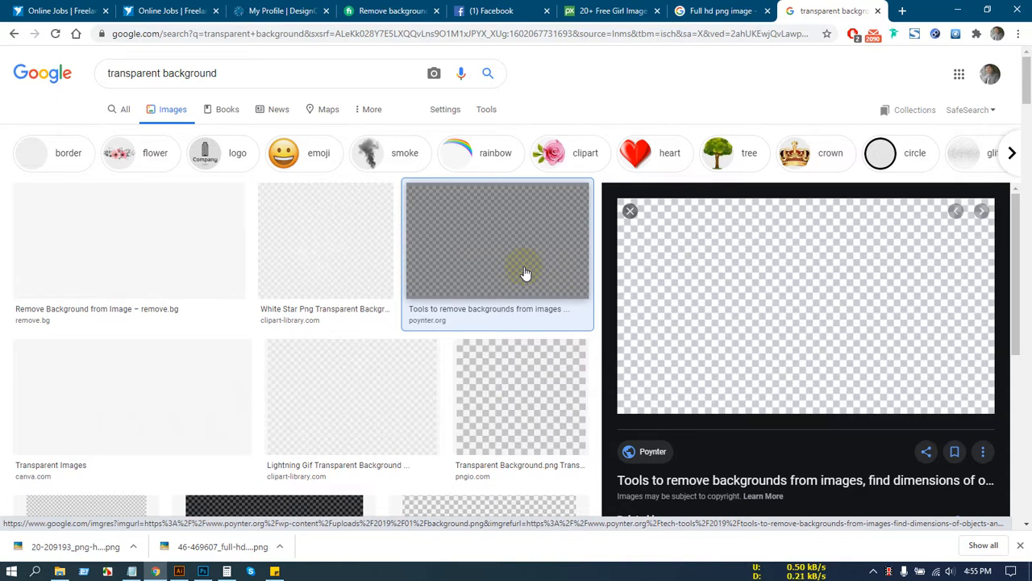
key("ctrl+shift+Tab")
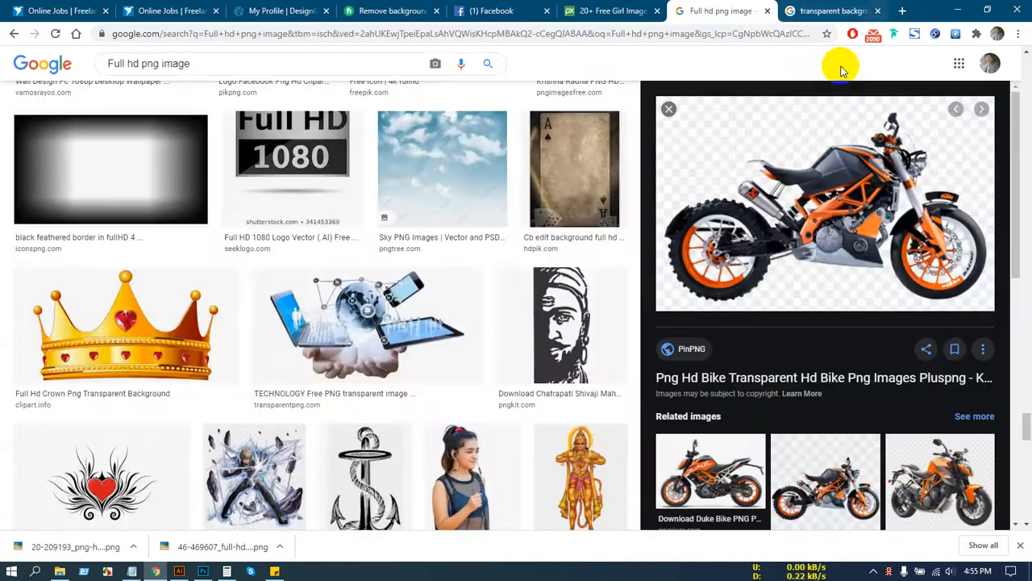
scroll(511, 188, "up", 4)
scroll(557, 205, "down", 10)
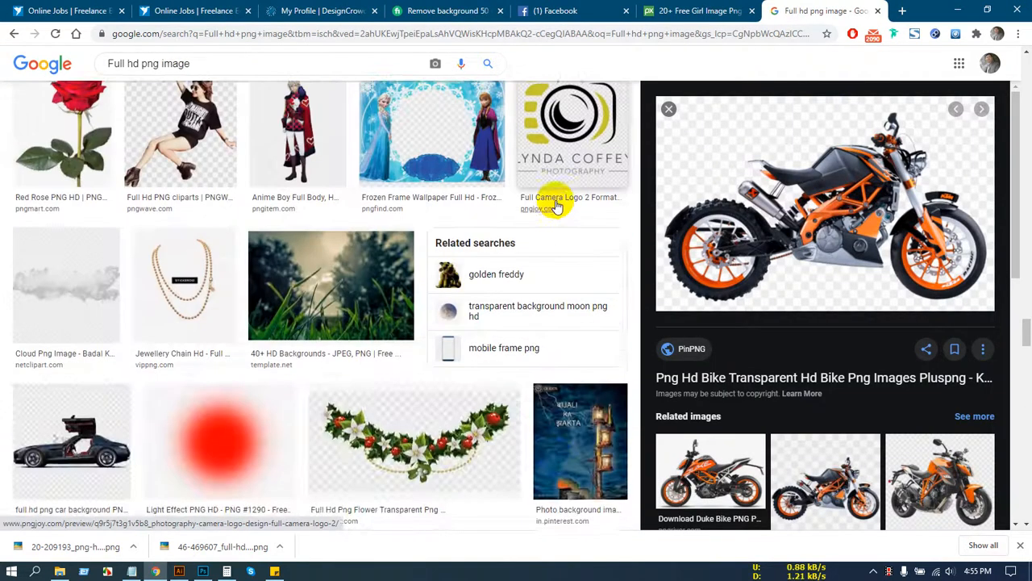
scroll(540, 170, "down", 15)
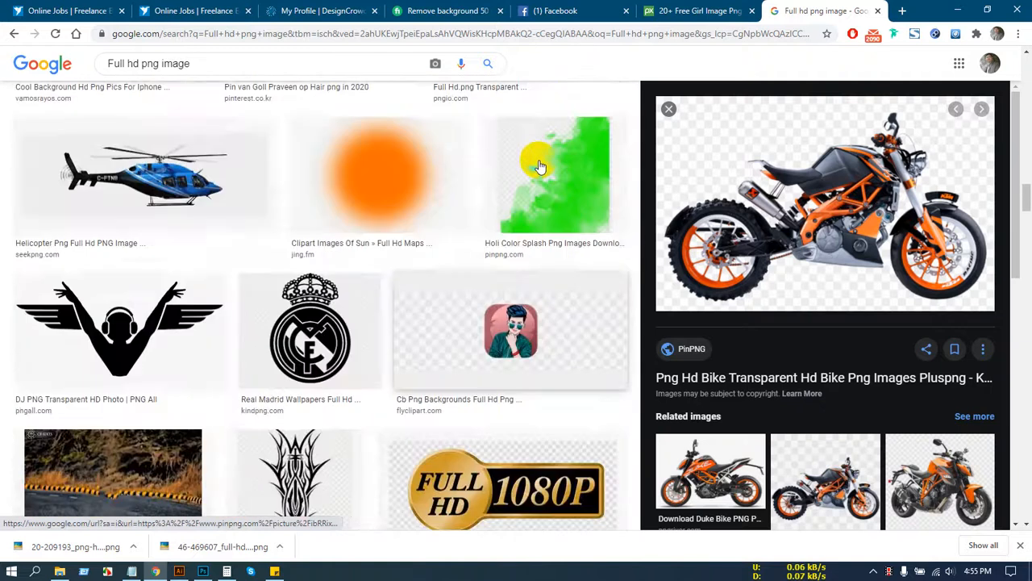
scroll(540, 167, "up", 20)
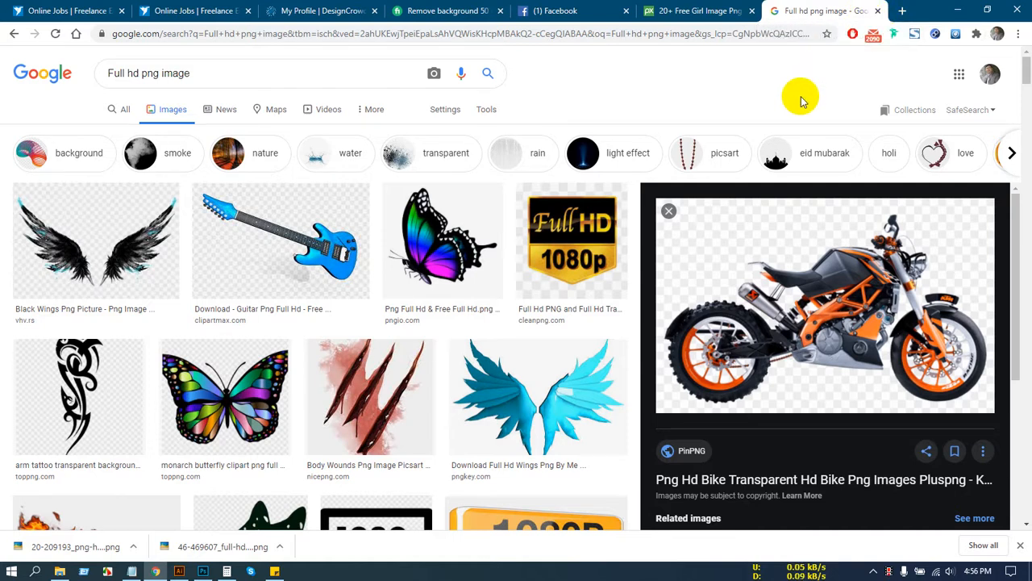
Step: Close the "Full hd png image" results, the Pixabay page and the Batch 15 chat on Facebook
left_click(880, 11)
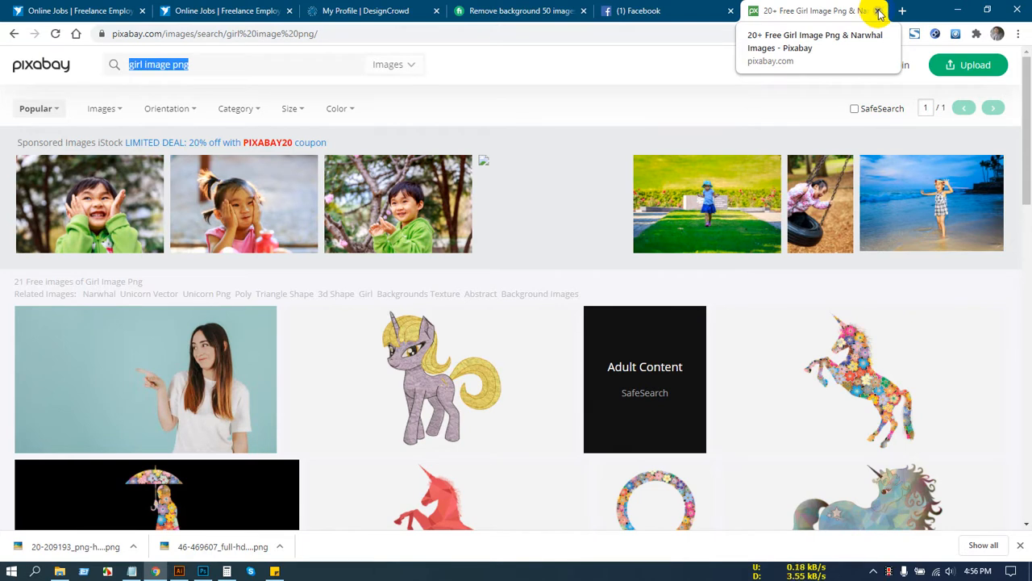
left_click(877, 11)
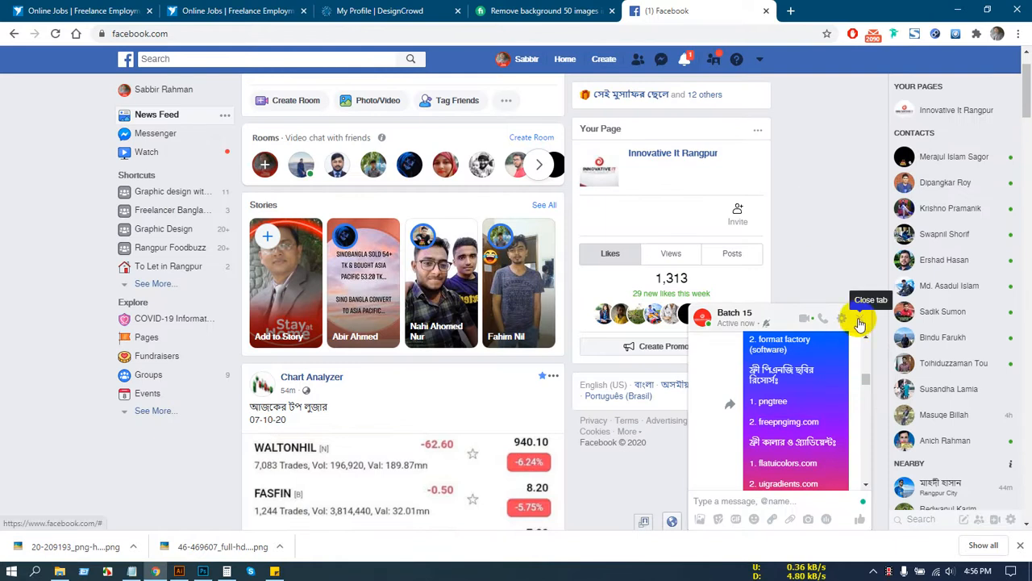
left_click(858, 320)
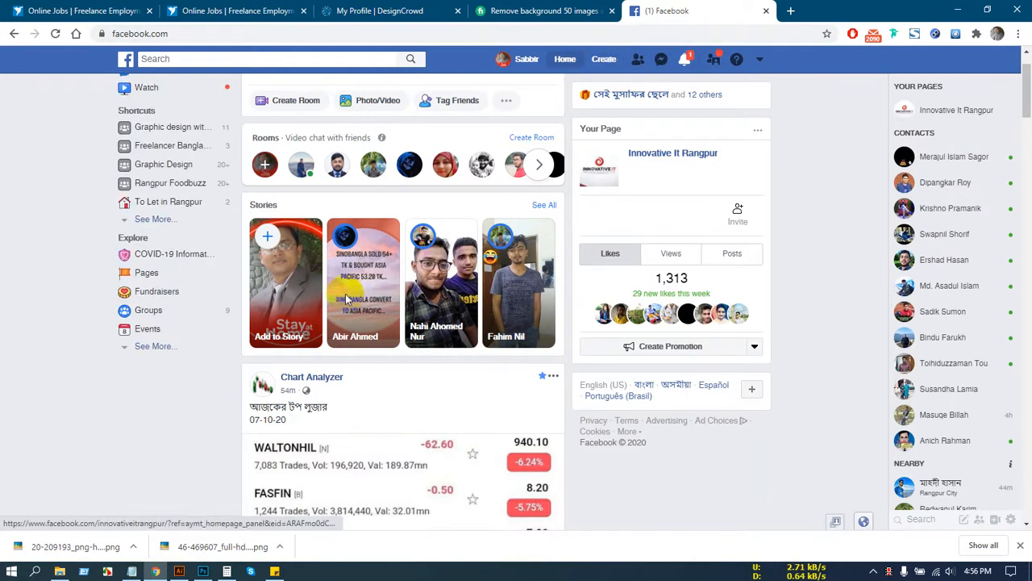
Step: Refresh the Facebook news feed and look through its posts
left_click(566, 62)
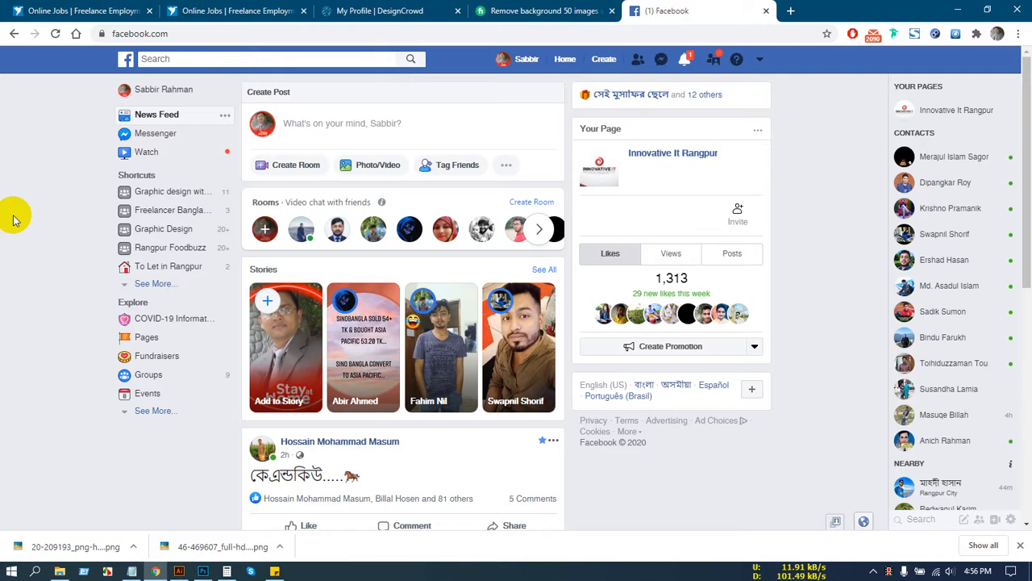
scroll(11, 376, "down", 2)
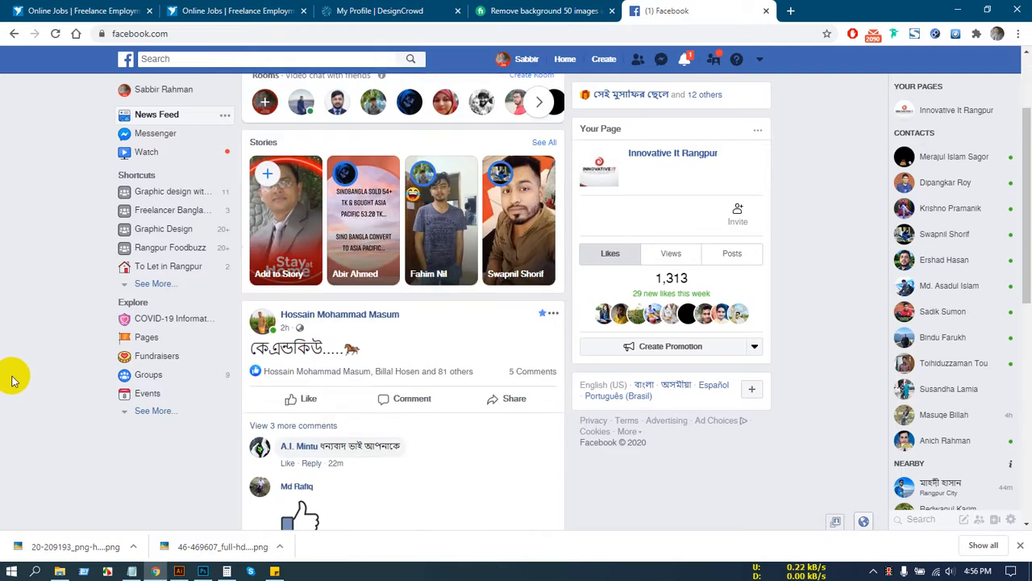
scroll(24, 337, "down", 10)
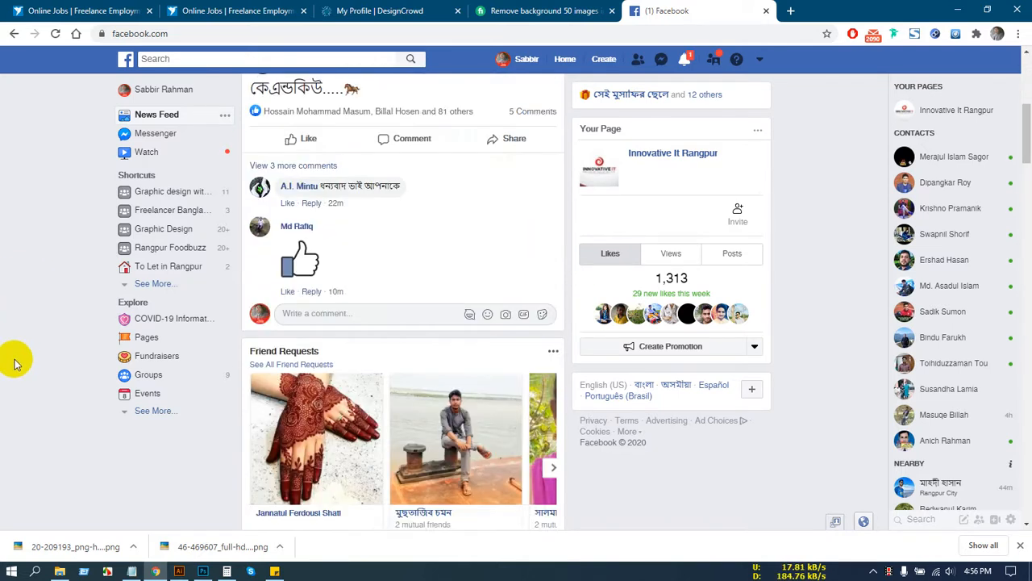
scroll(26, 363, "up", 5)
scroll(27, 357, "down", 6)
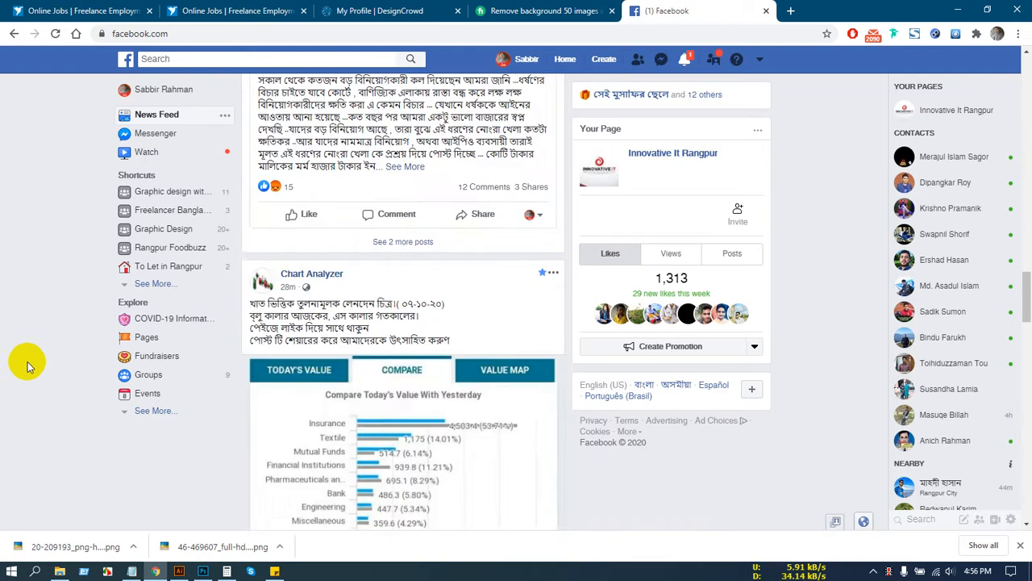
Step: Look over the open DesignCrowd submissions, Freelancer contest handover and Freelancer contest search pages
left_click(508, 5)
left_click(414, 9)
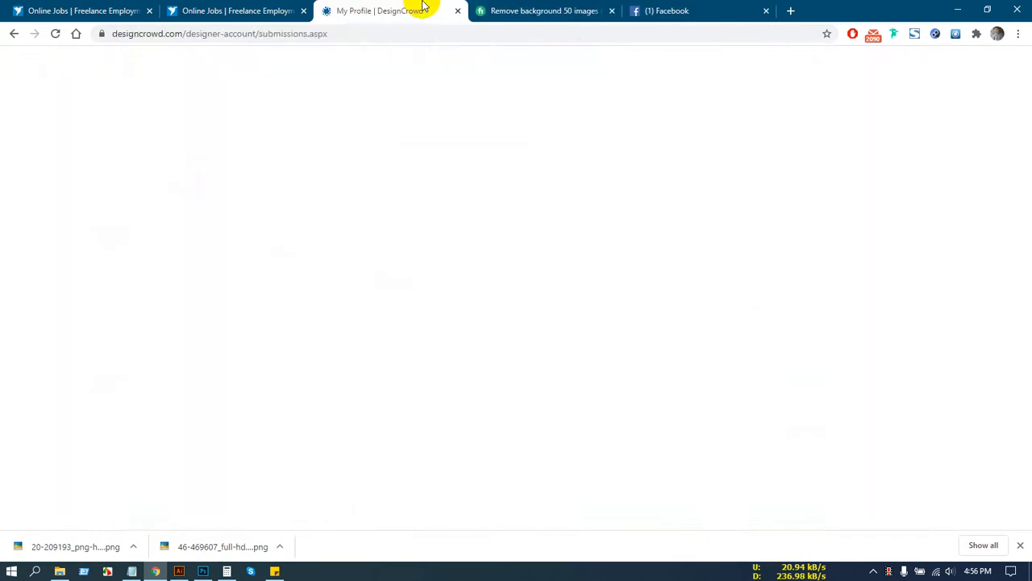
left_click(278, 9)
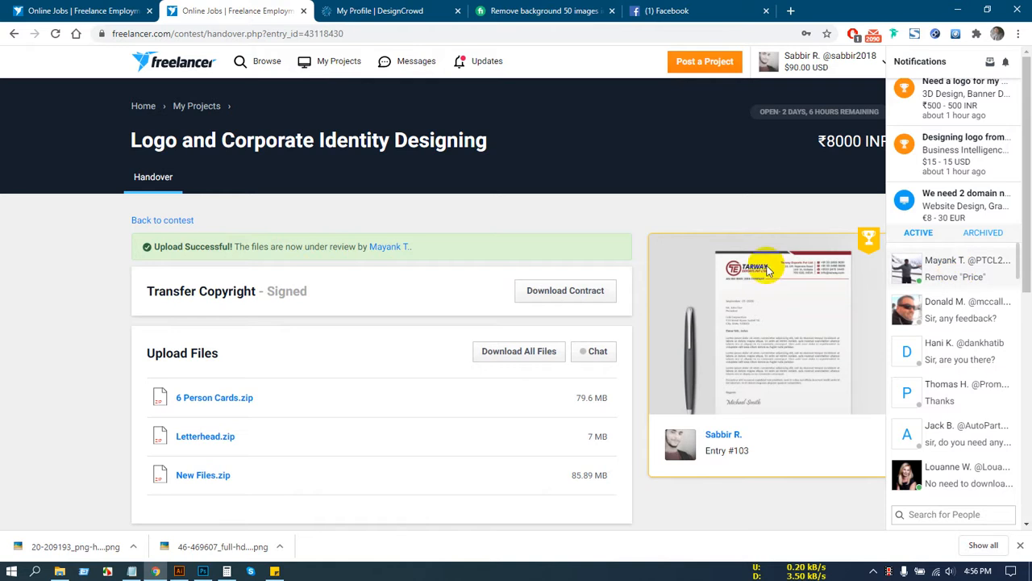
left_click(45, 8)
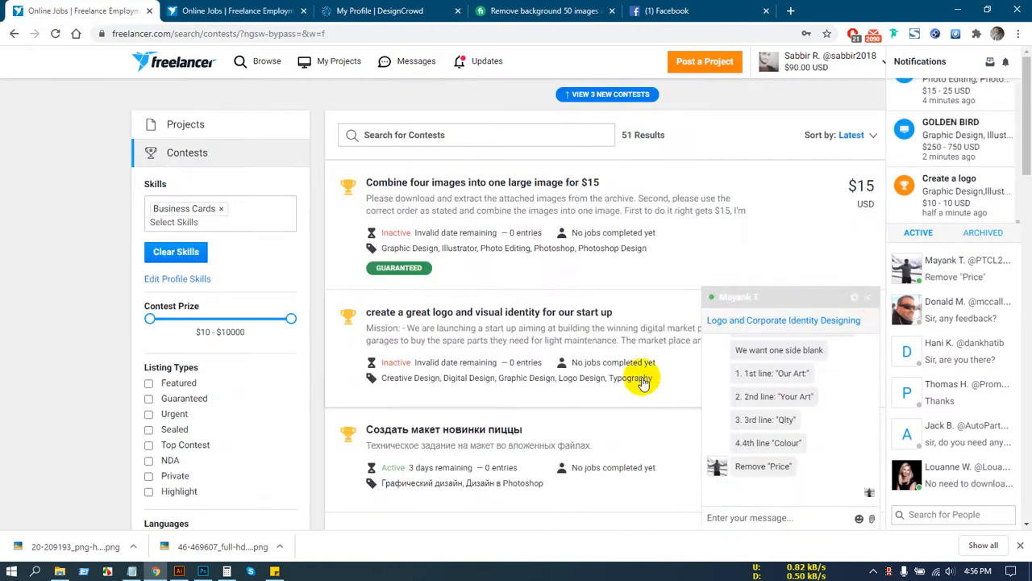
Step: Close the client chat on the Freelancer contest search, load the new contests, and dismiss the downloads bar
left_click(867, 297)
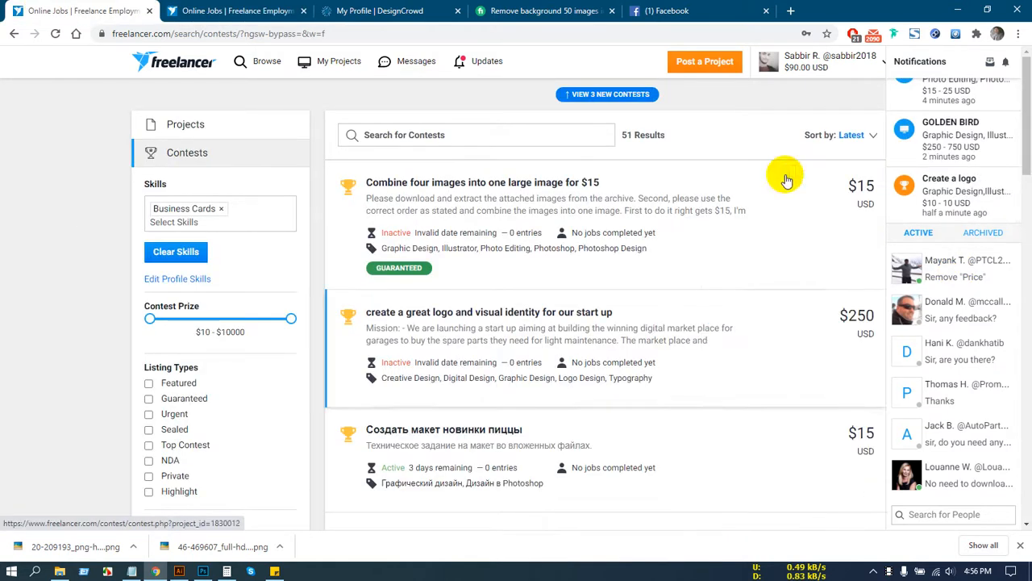
left_click(610, 94)
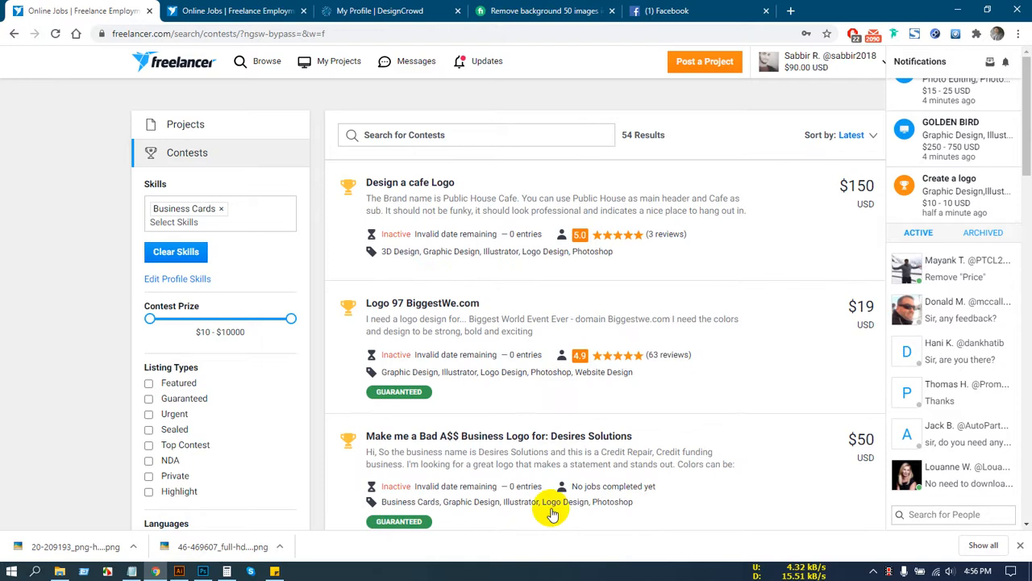
left_click(1019, 548)
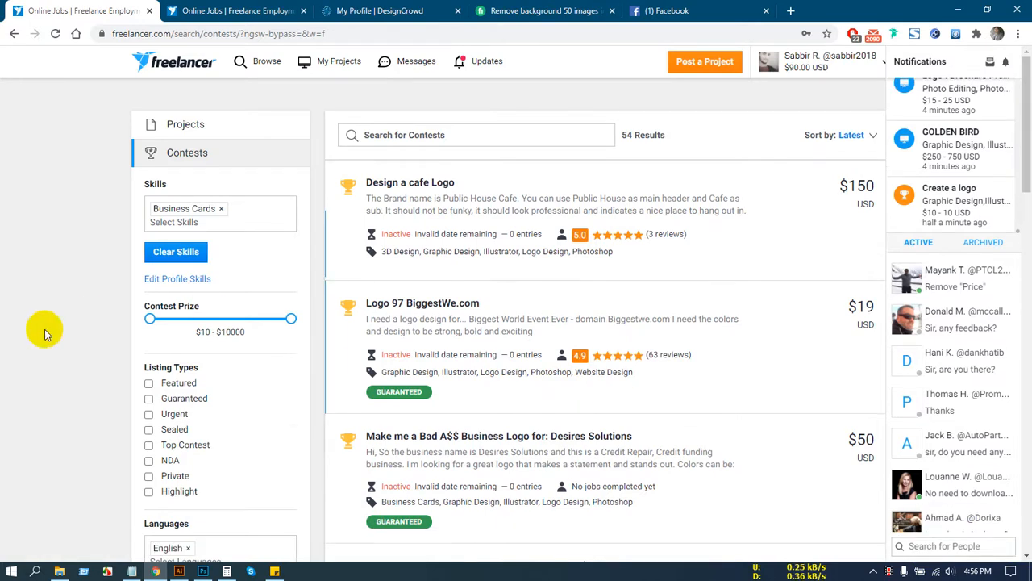
scroll(431, 472, "down", 3)
scroll(438, 452, "up", 5)
Step: Review the half-white, half-checkered bike sample and description of the Fiverr background-removal gig, and close that page
left_click(532, 11)
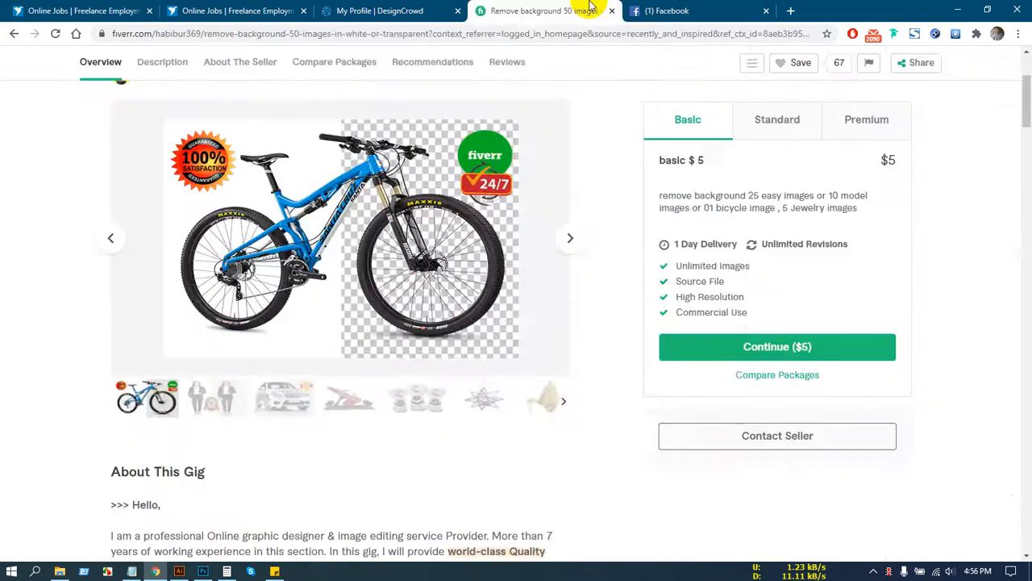
left_click(672, 9)
left_click(567, 10)
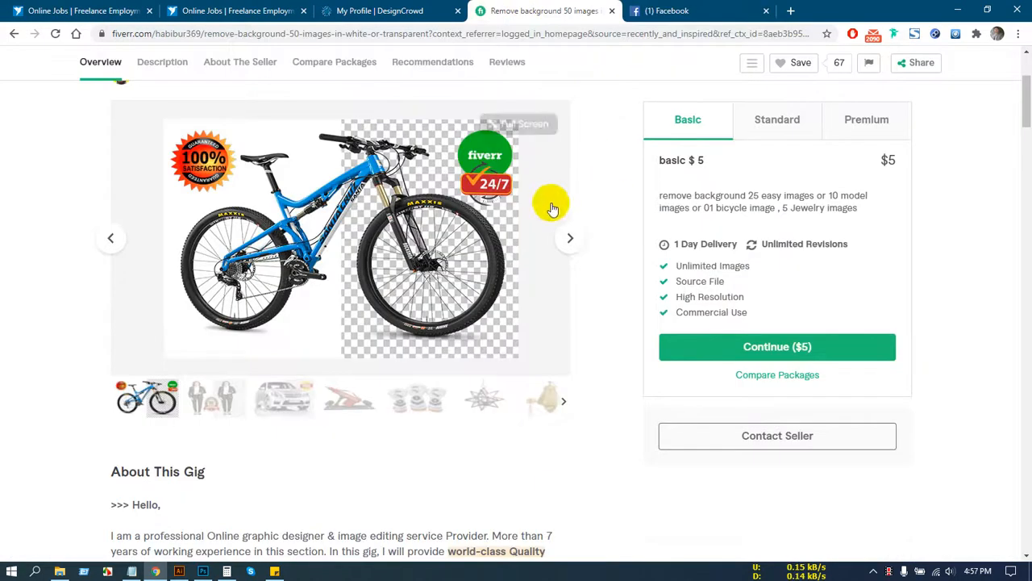
scroll(565, 178, "up", 2)
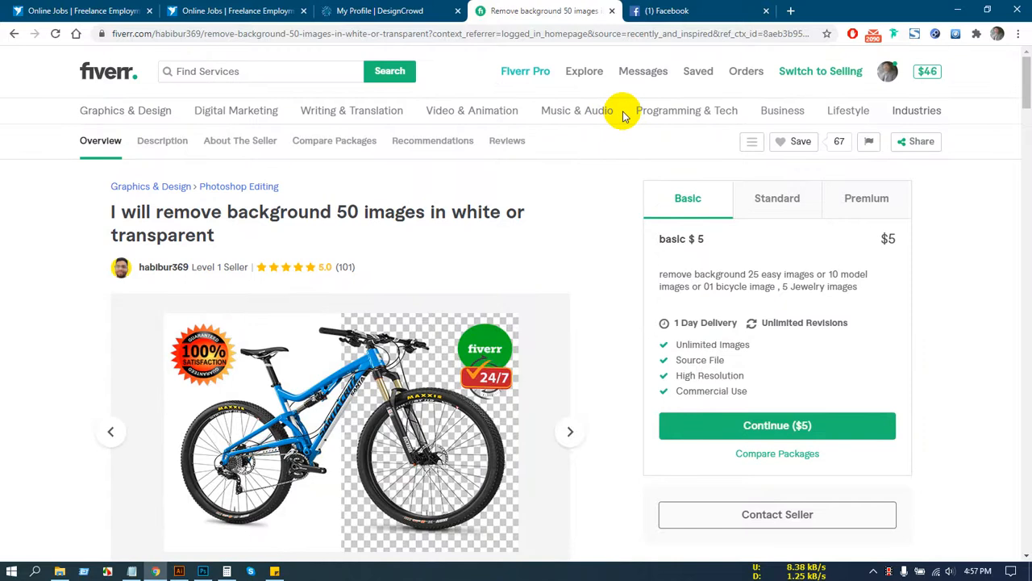
left_click(355, 10)
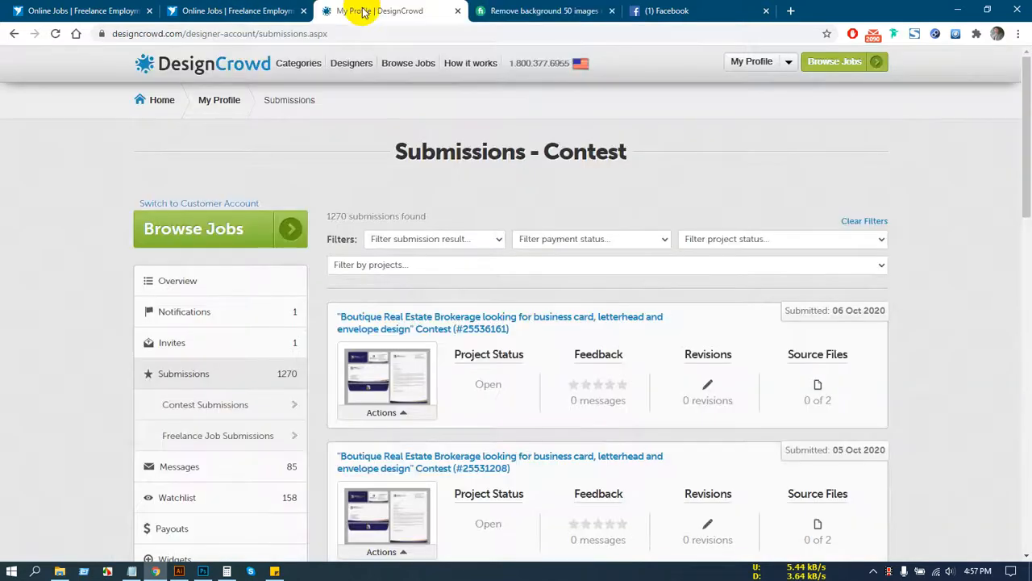
left_click(579, 10)
scroll(595, 325, "down", 8)
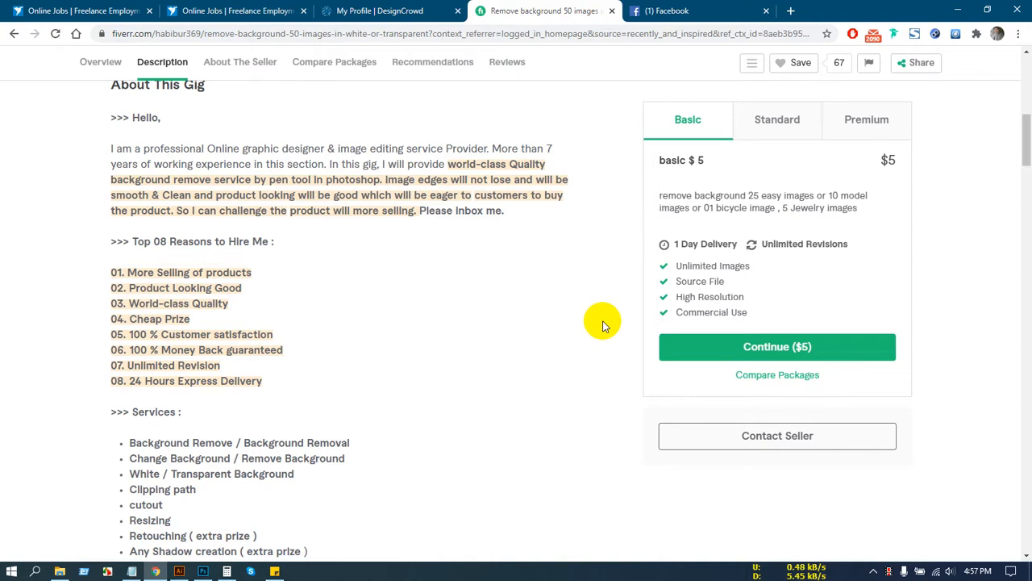
scroll(595, 325, "up", 3)
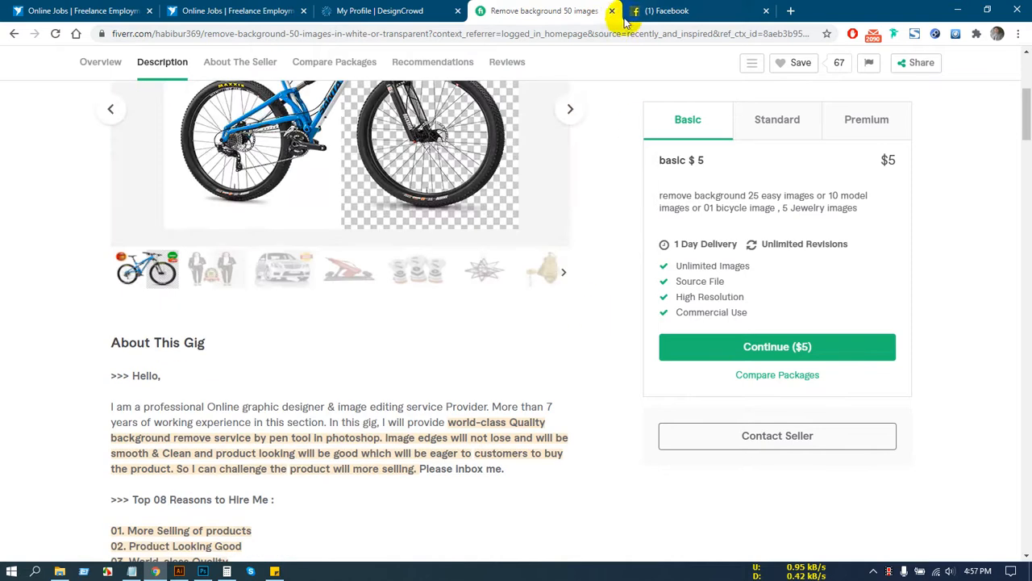
left_click(613, 9)
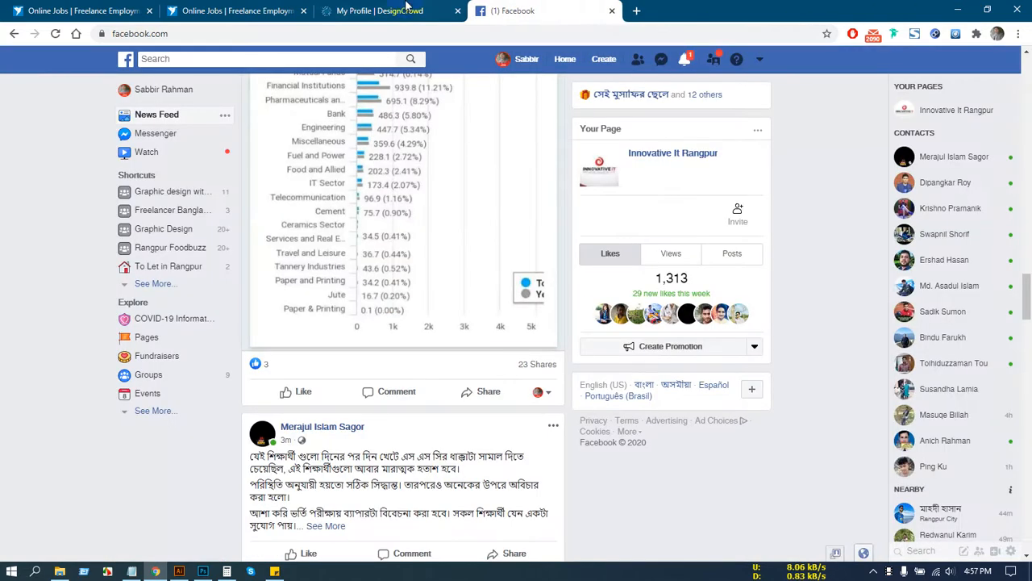
left_click(62, 8)
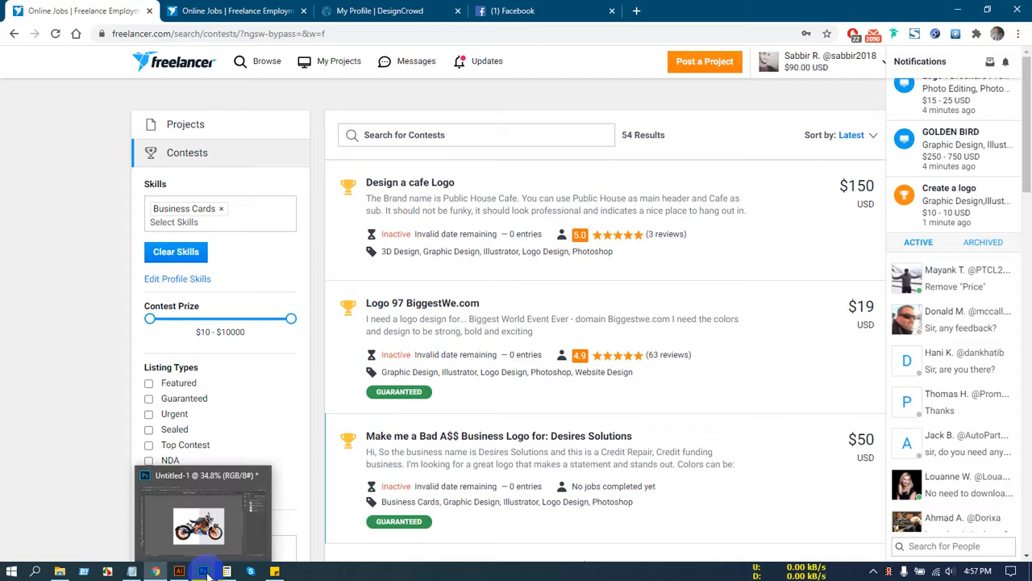
Step: Switch to Photoshop and close the 46-469607 bike PNG document without saving its changes
left_click(205, 571)
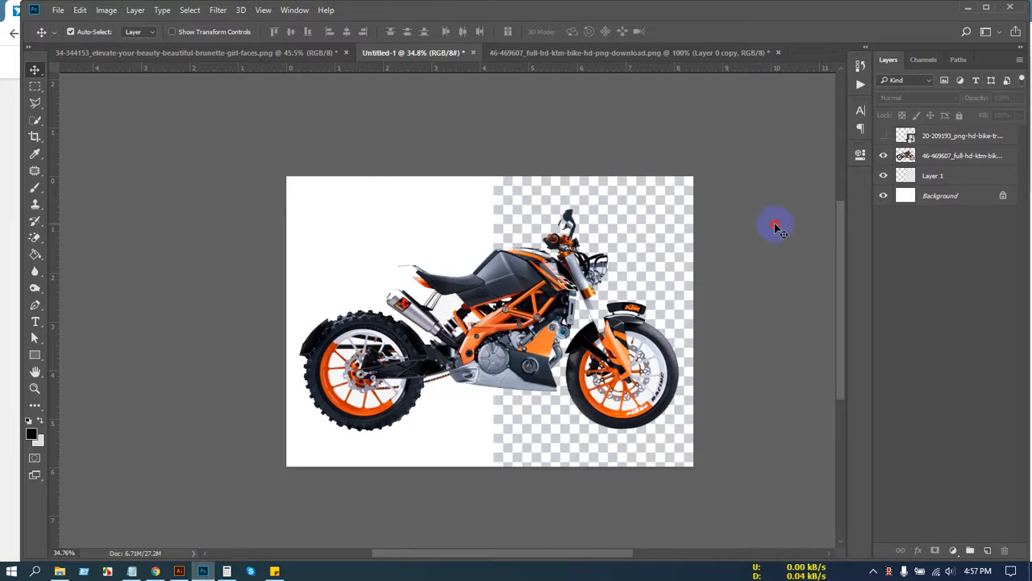
left_click(778, 53)
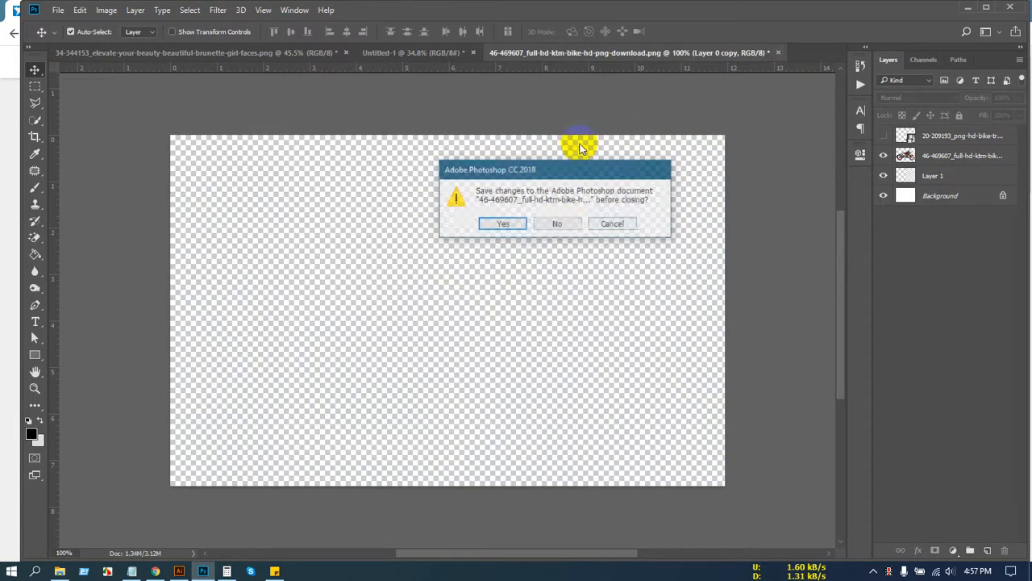
left_click(557, 225)
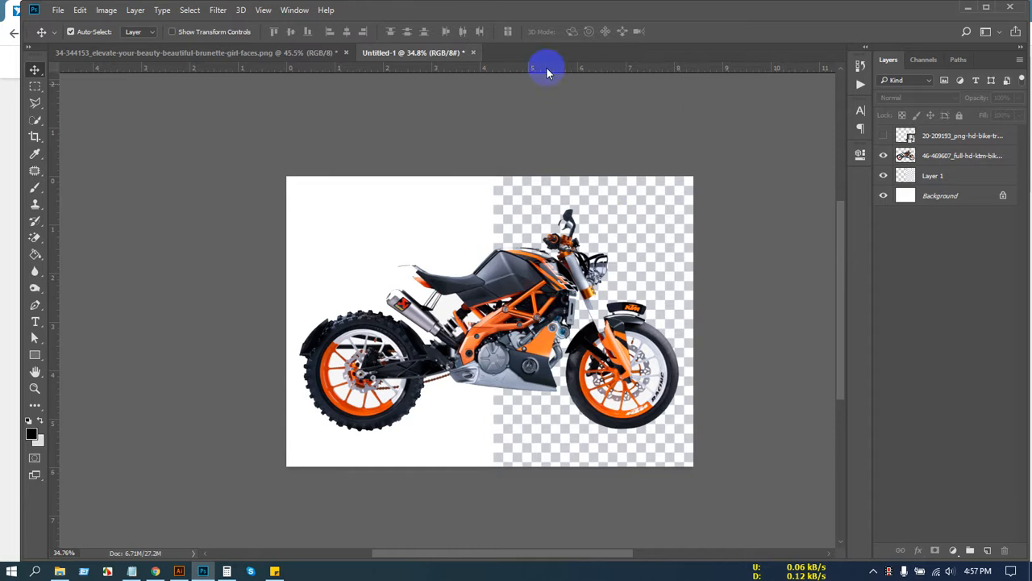
Step: Close the Untitled-1 bike composition and the 34-344153 brunette girl PNG without saving changes to either document
left_click(475, 53)
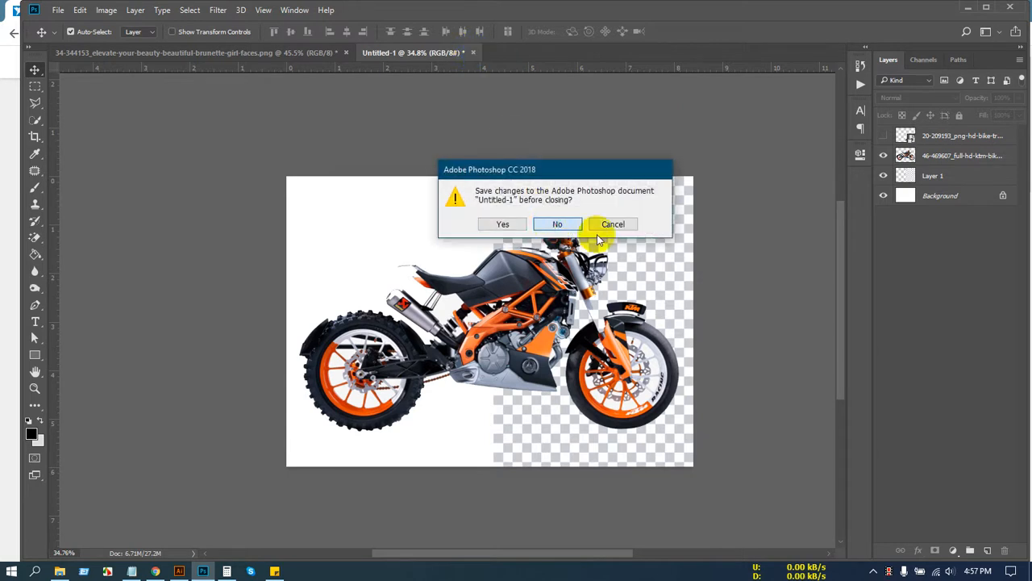
left_click(558, 226)
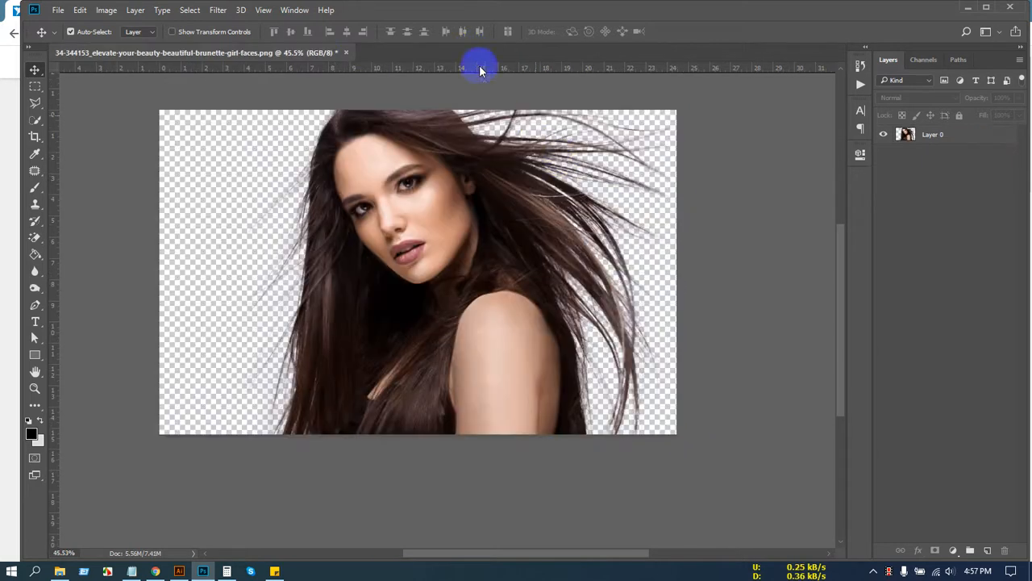
left_click(346, 52)
left_click(556, 225)
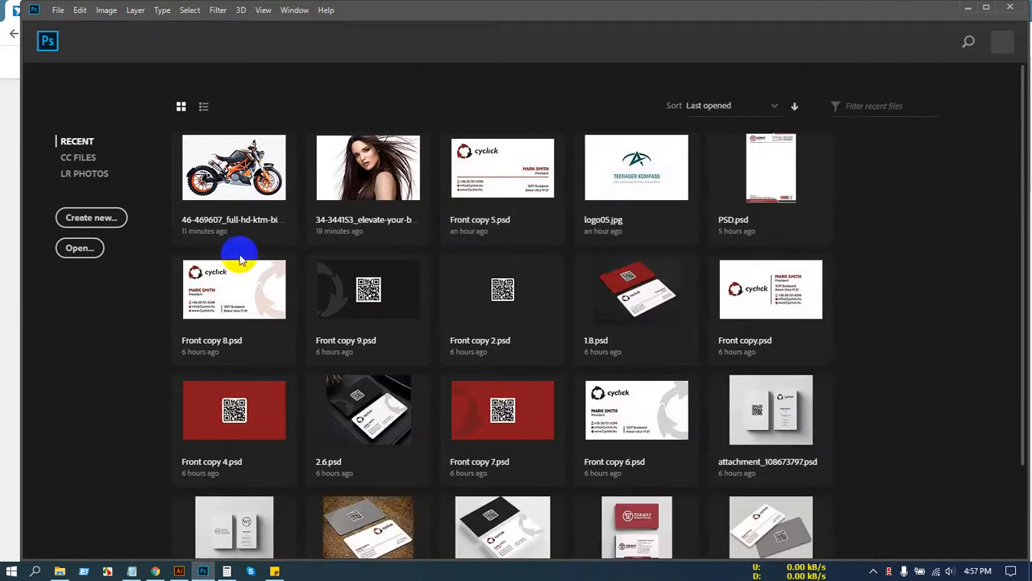
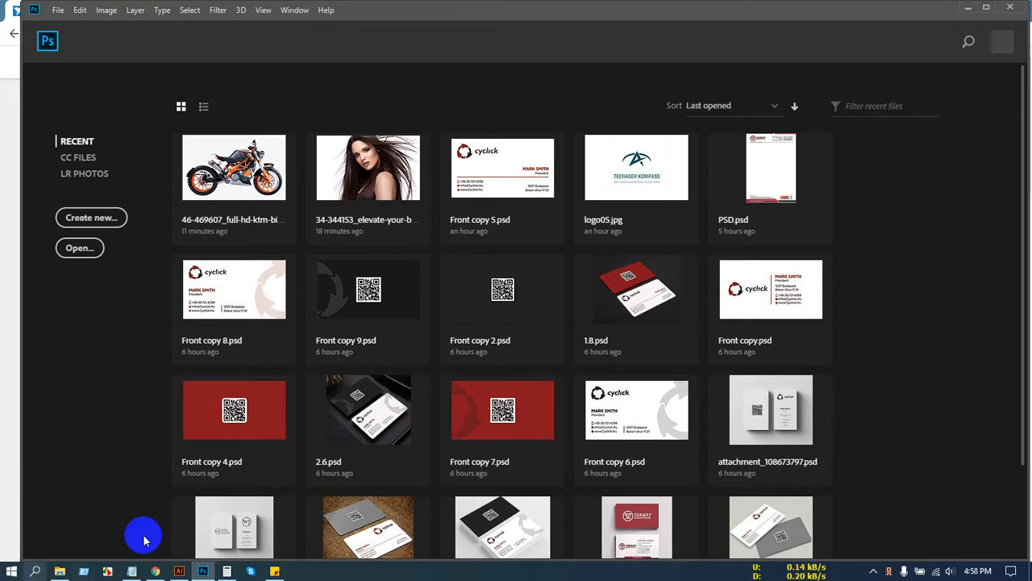
Step: Switch to Chrome, look through the Freelancer contest search results, and load the second results page
left_click(157, 571)
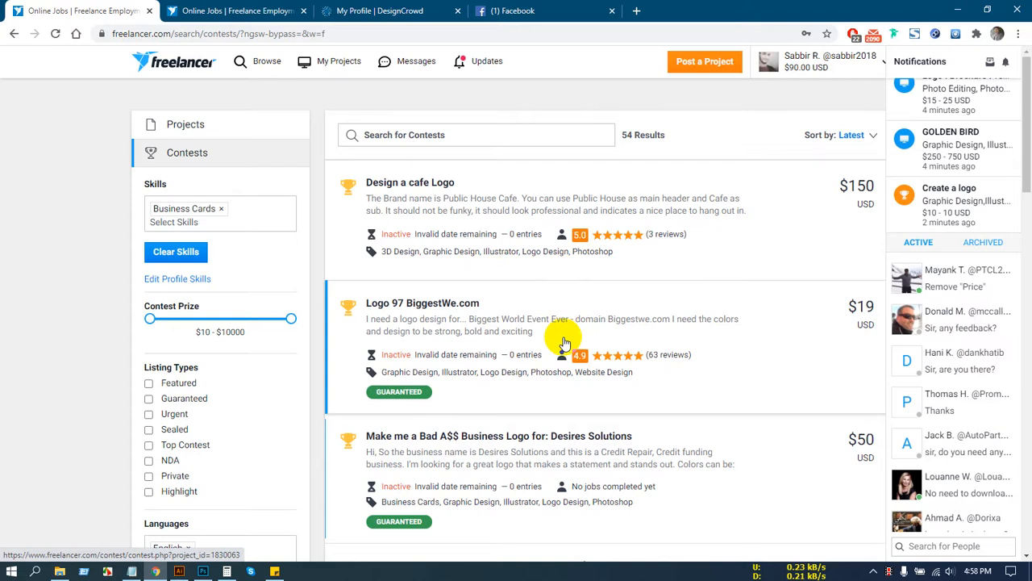
scroll(581, 299, "down", 4)
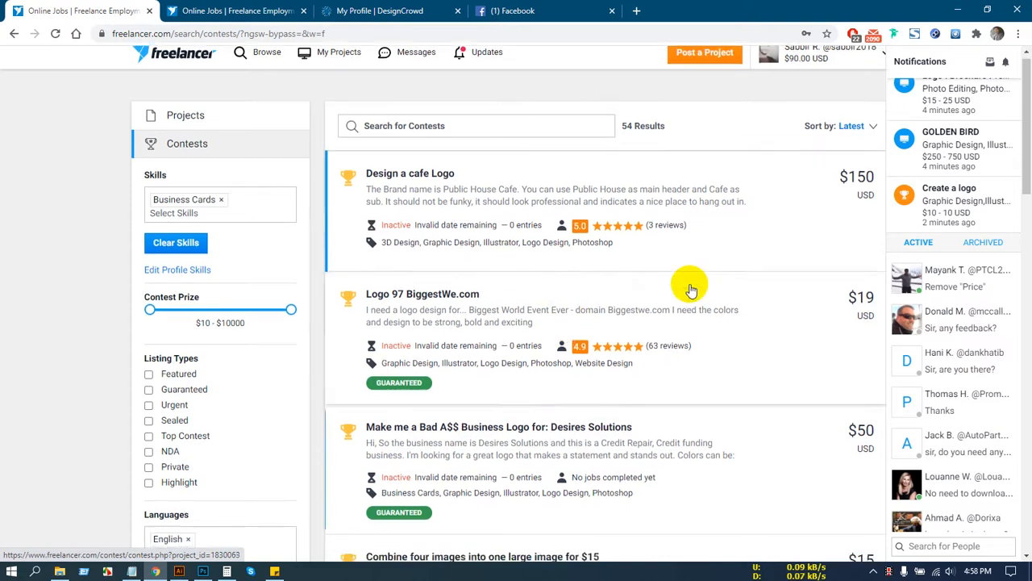
scroll(629, 315, "down", 5)
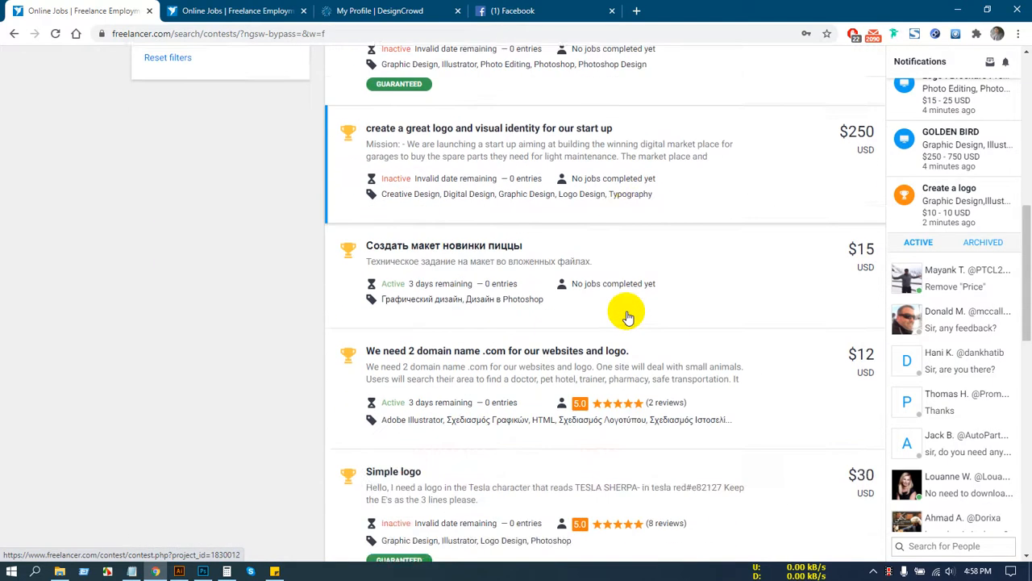
scroll(628, 317, "down", 3)
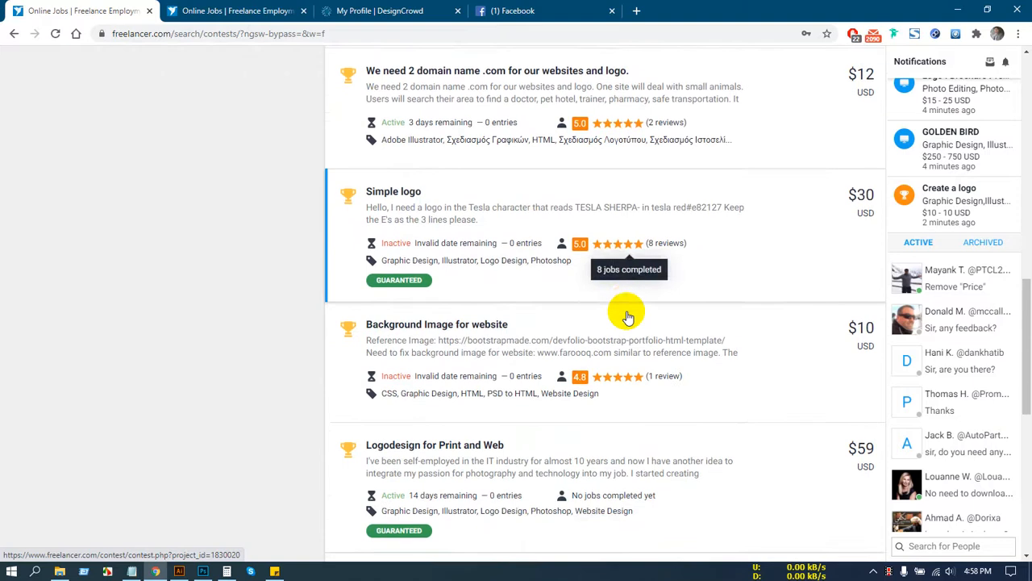
scroll(628, 317, "up", 4)
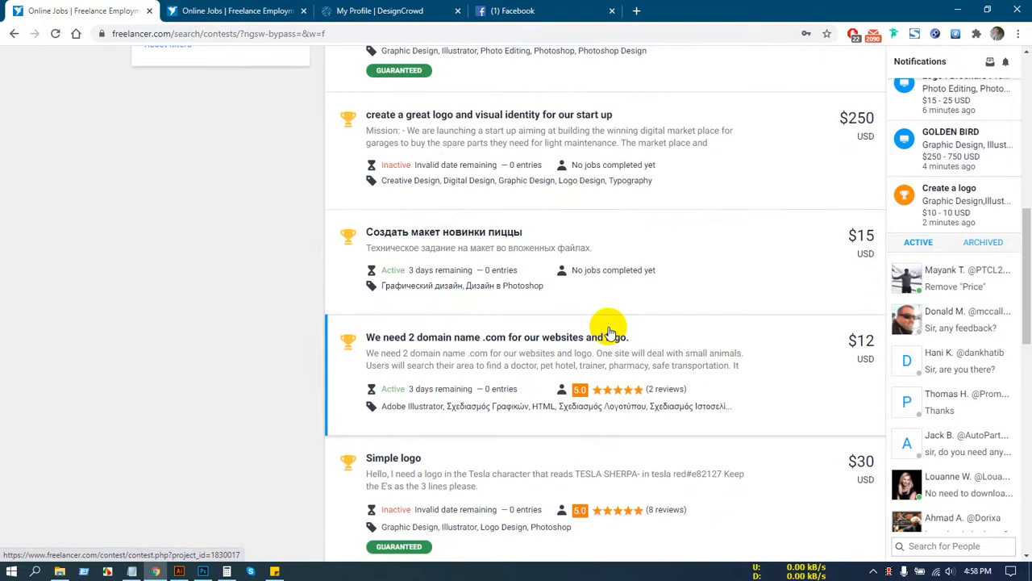
scroll(613, 331, "up", 9)
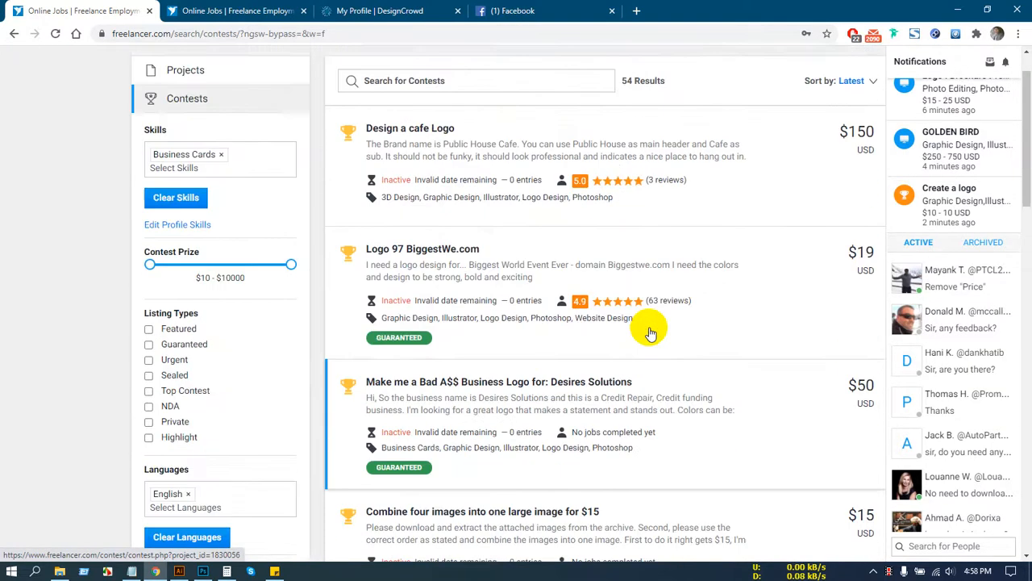
scroll(648, 331, "down", 6)
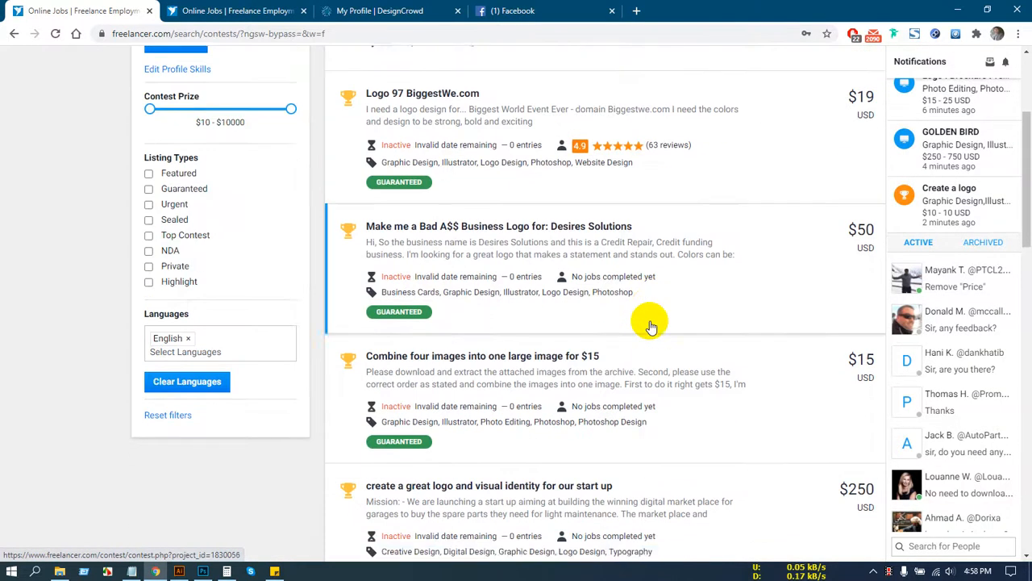
scroll(645, 329, "down", 7)
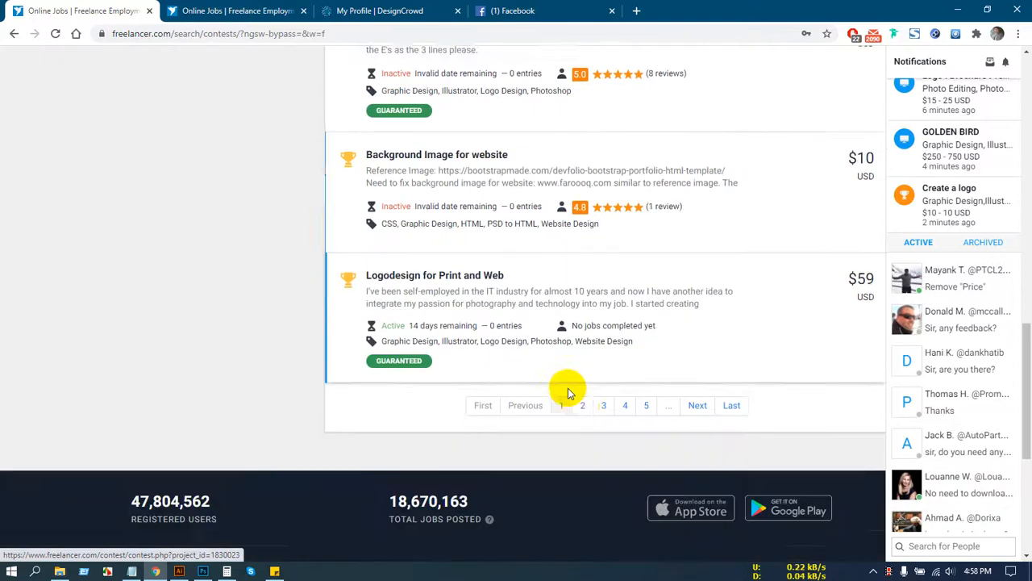
left_click(581, 391)
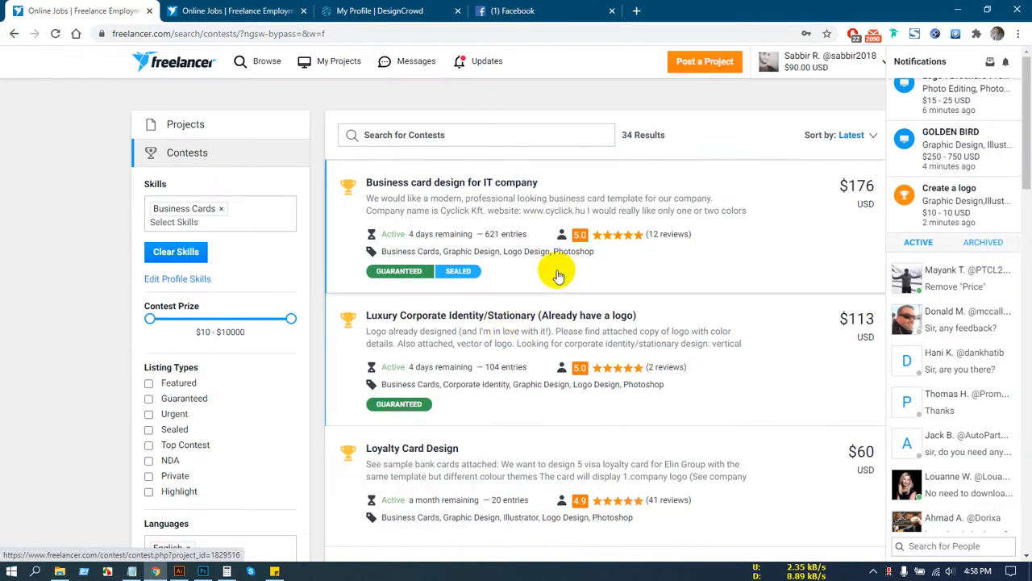
Step: Look over the Business Cards contests down to Design some Business Cards, closing the client chat opened along the way
scroll(564, 225, "down", 2)
scroll(562, 275, "down", 3)
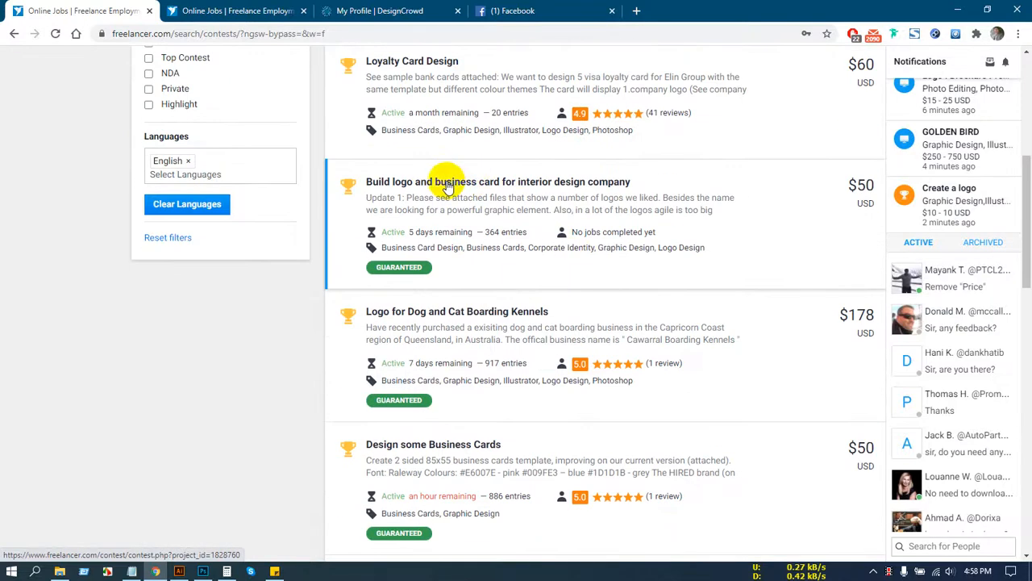
left_click(968, 318)
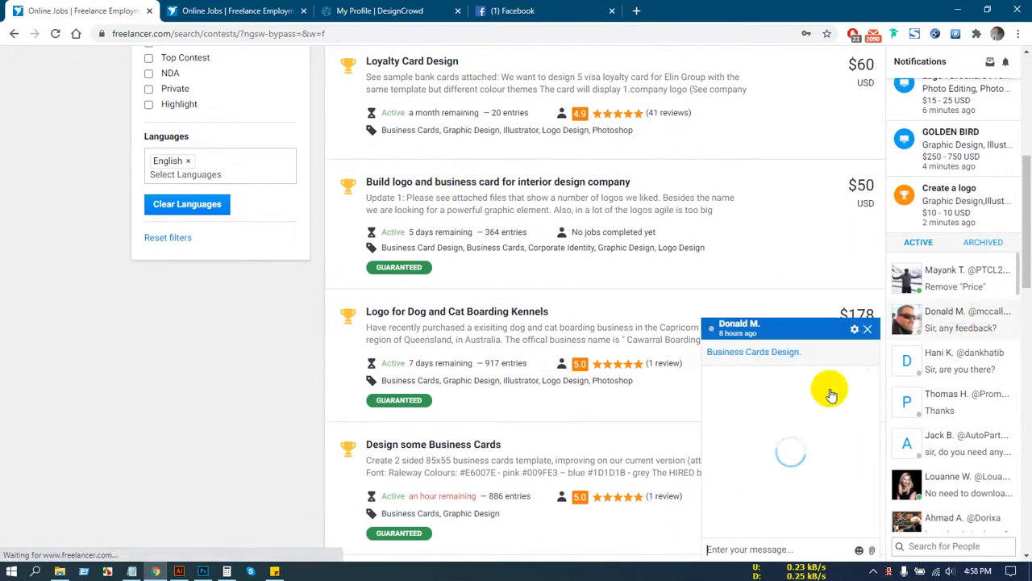
left_click(868, 330)
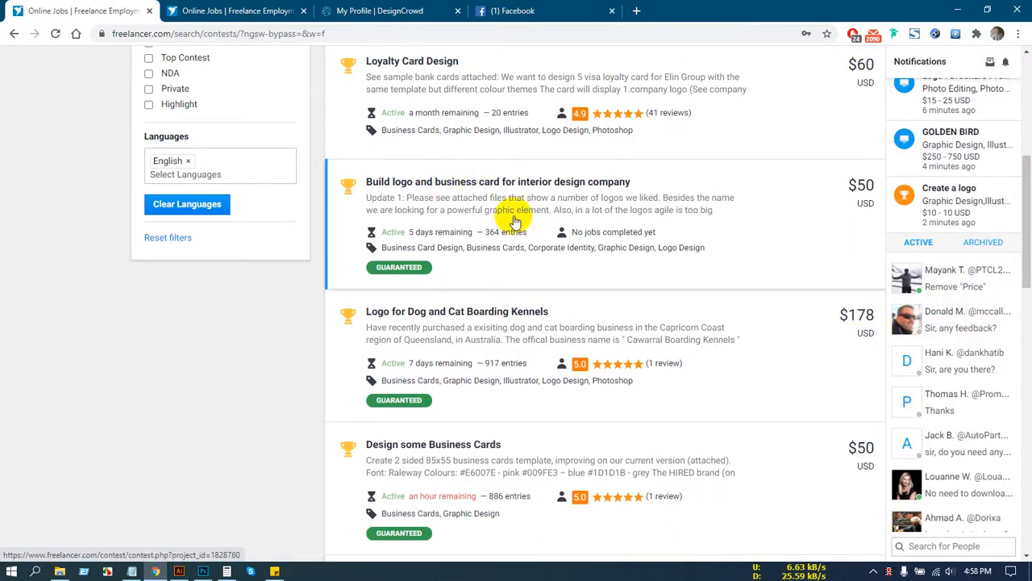
scroll(488, 230, "up", 1)
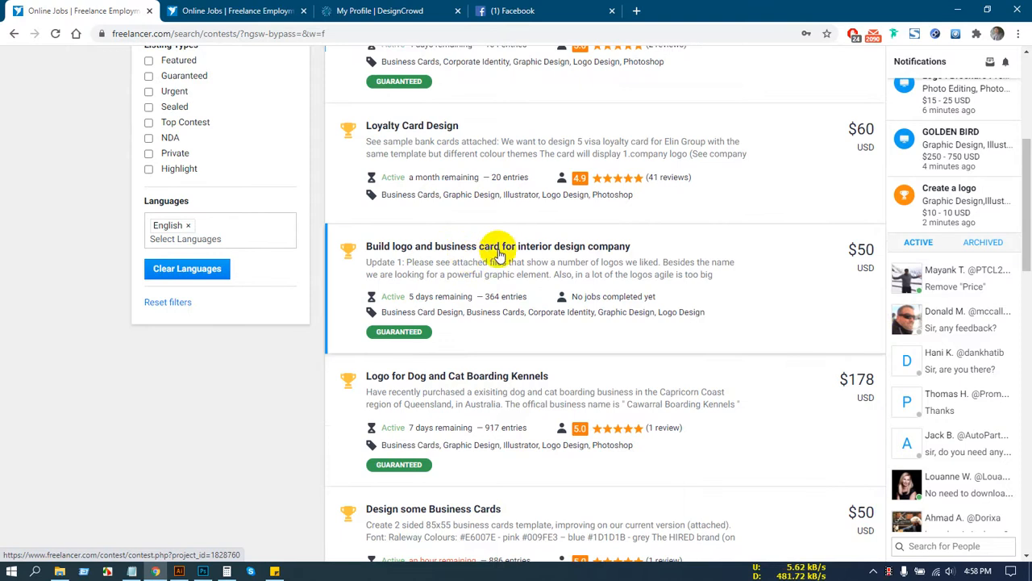
scroll(512, 387, "down", 1)
scroll(508, 399, "down", 2)
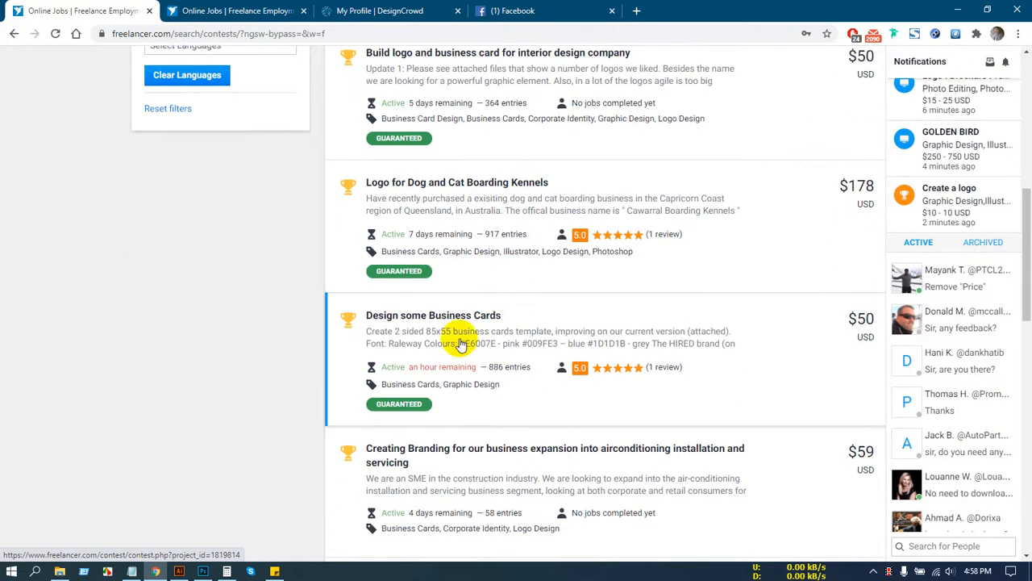
Step: Open the Design some Business Cards contest, view its entries, and close that page
left_click(440, 331)
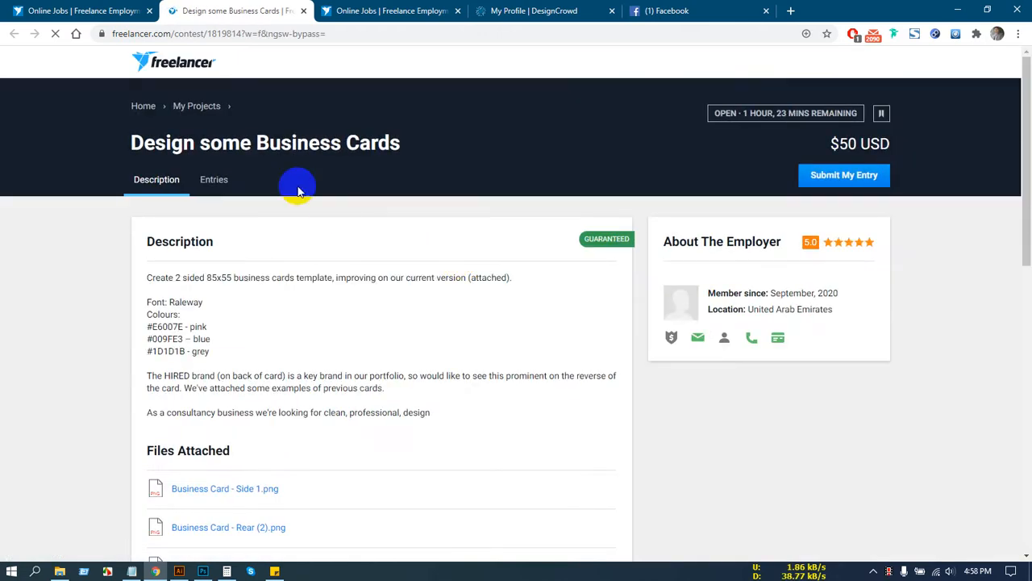
left_click(202, 184)
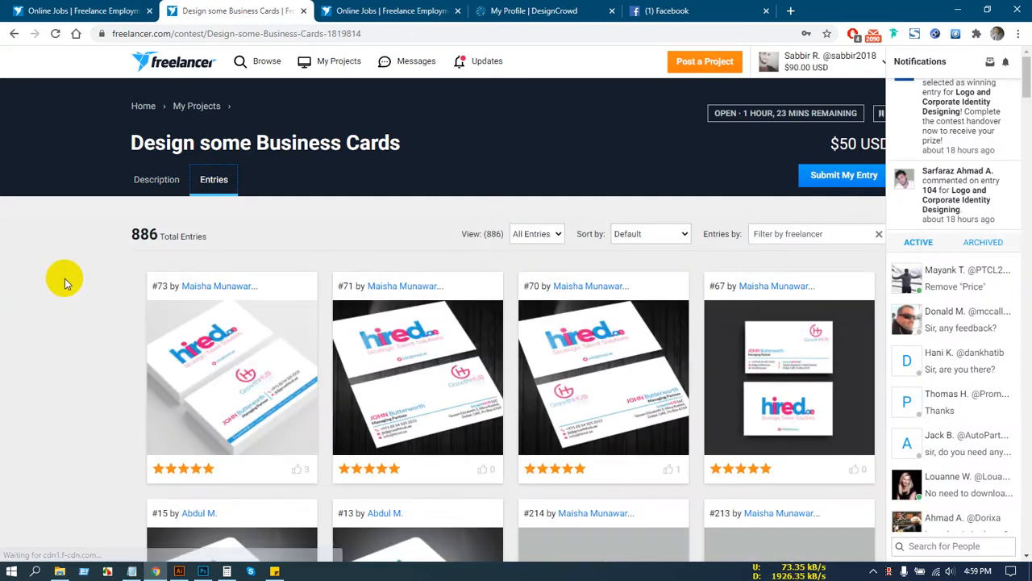
left_click(303, 10)
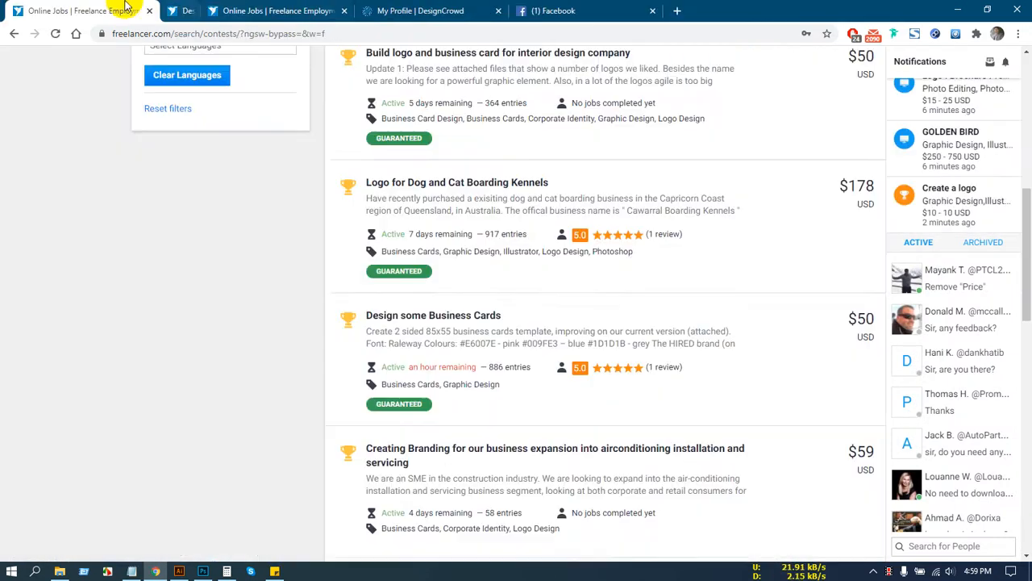
Step: Look over the remaining Business Cards contests and open the account's own Contest Entries list
scroll(576, 357, "down", 5)
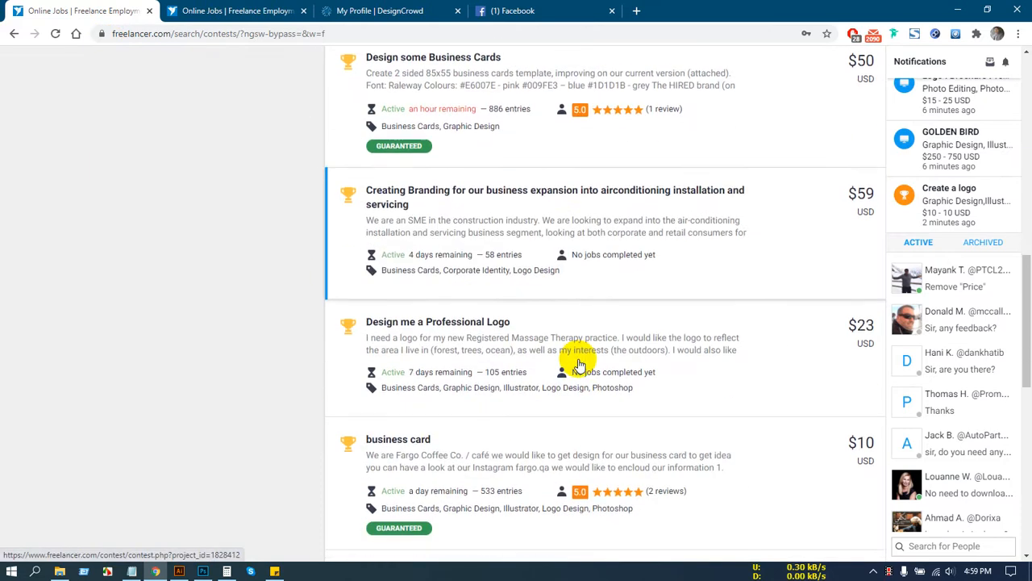
scroll(579, 365, "down", 2)
scroll(599, 371, "up", 3)
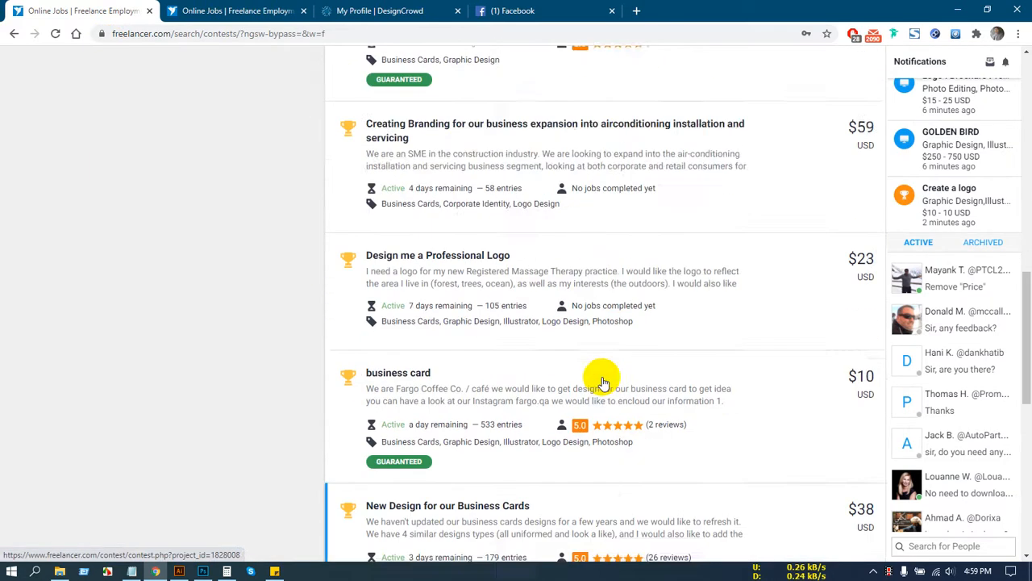
scroll(574, 250, "up", 10)
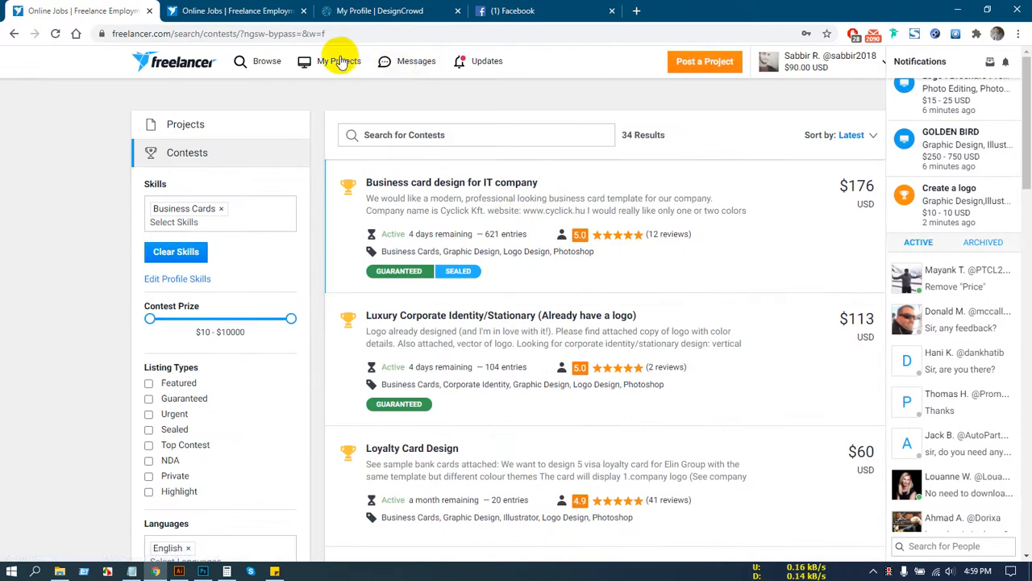
left_click(336, 62)
left_click(324, 237)
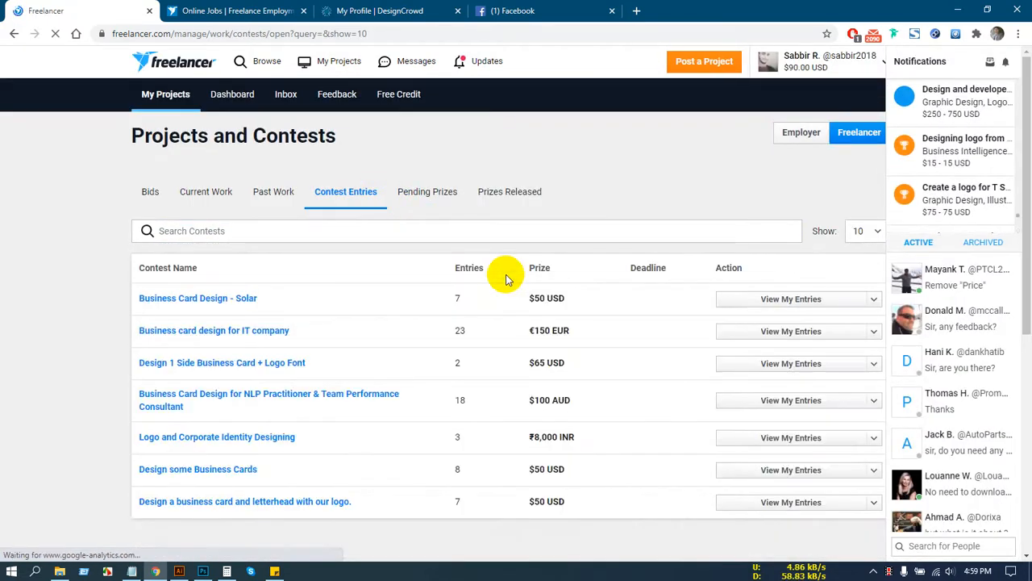
Step: Open the Business Card Design - Solar contest in a separate browser tab and show its entries
right_click(202, 300)
left_click(259, 302)
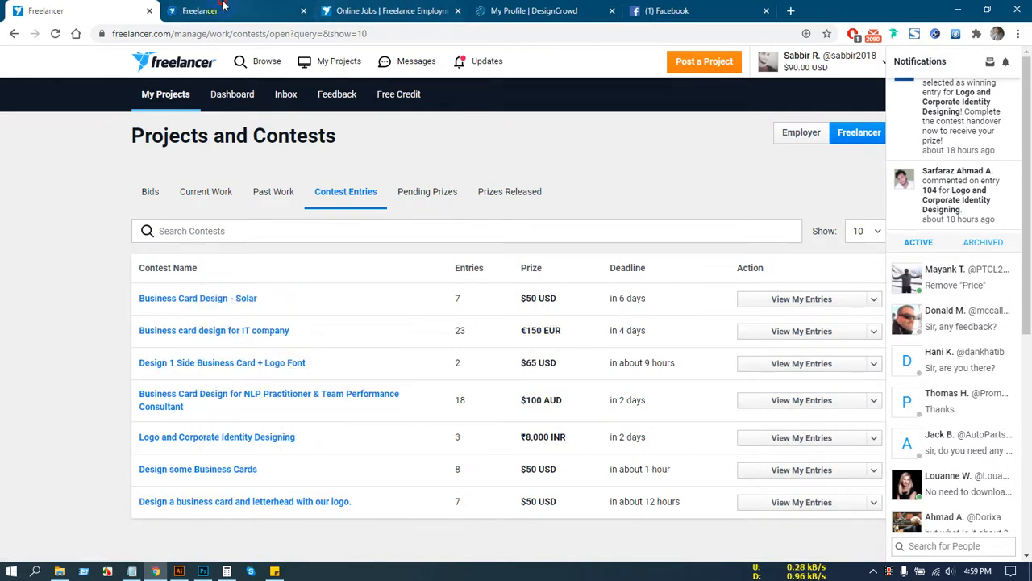
key("ctrl+Tab")
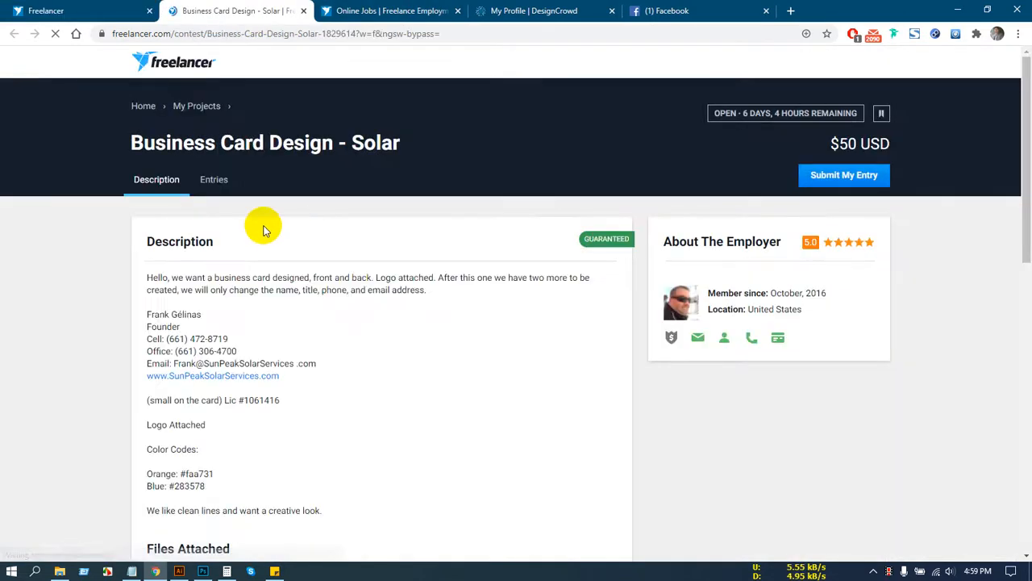
left_click(208, 182)
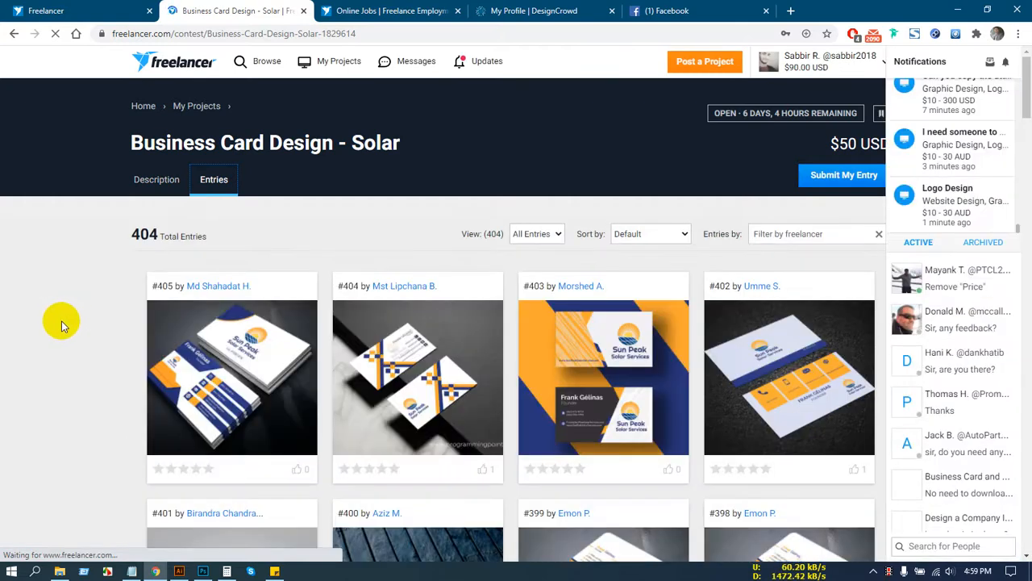
Step: Look over the business card entries on pages 1 and 2 of the Business Card Design - Solar contest
scroll(69, 320, "down", 8)
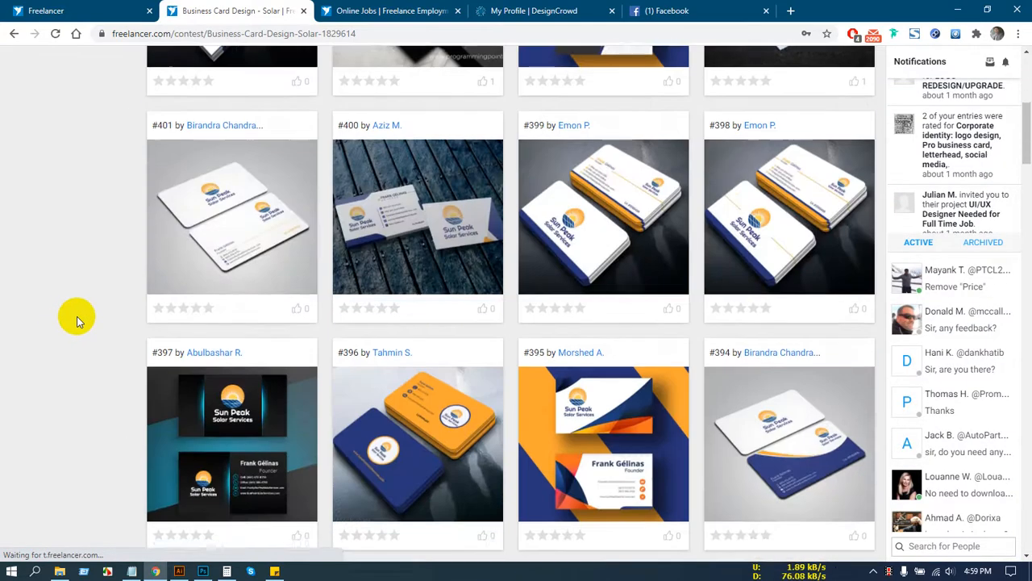
scroll(77, 320, "down", 3)
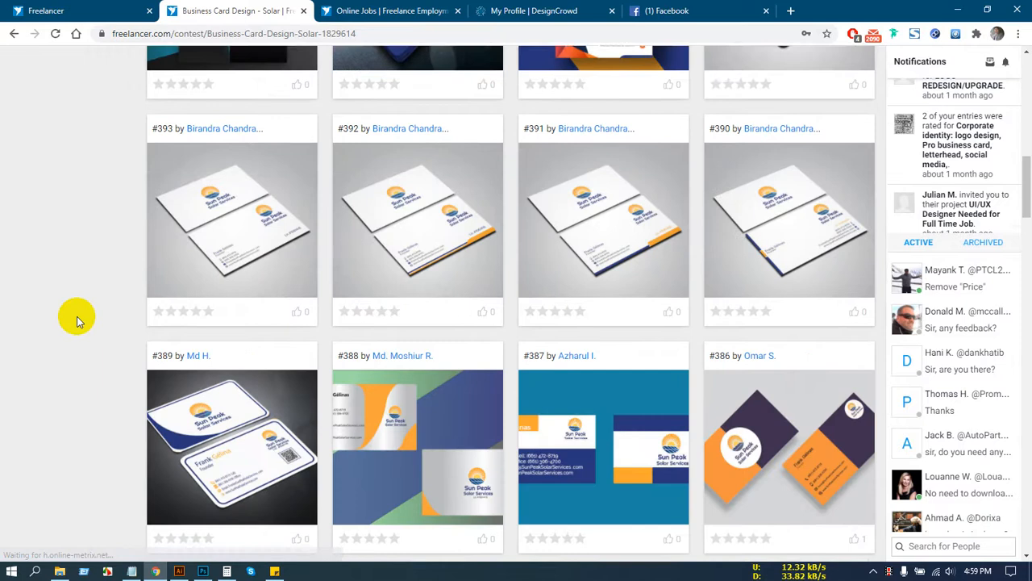
scroll(76, 320, "down", 5)
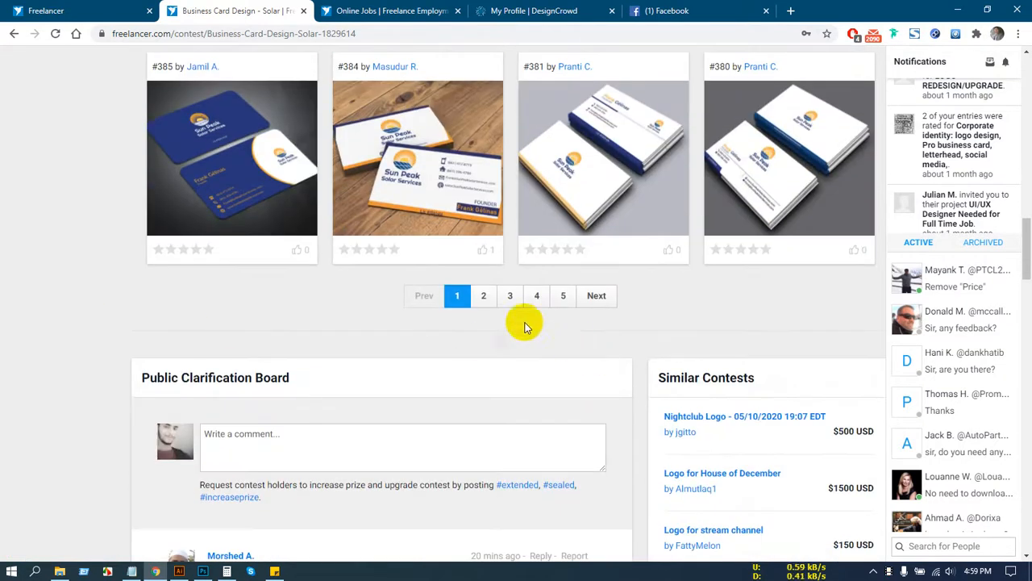
left_click(484, 295)
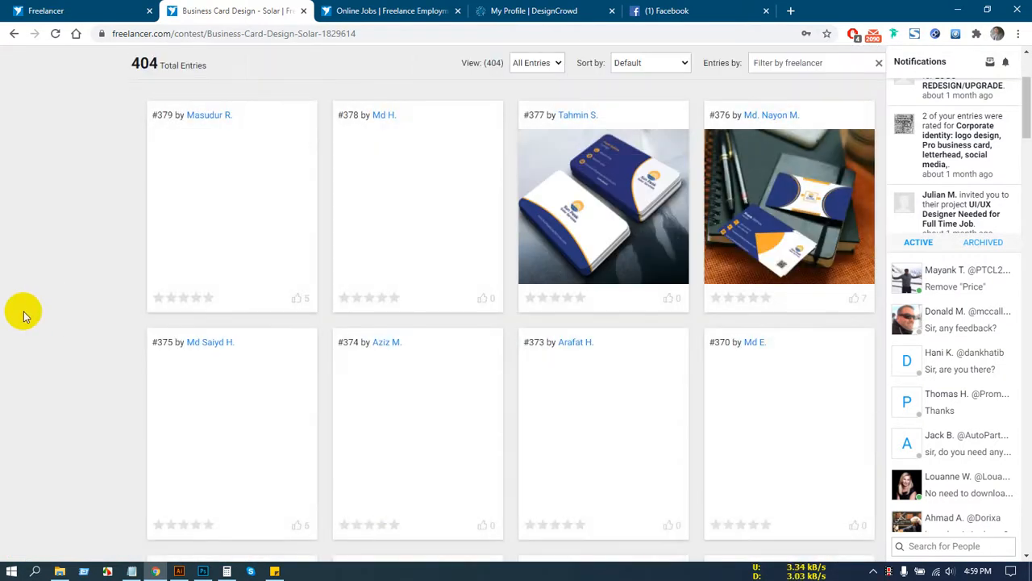
scroll(26, 314, "down", 4)
scroll(37, 325, "down", 8)
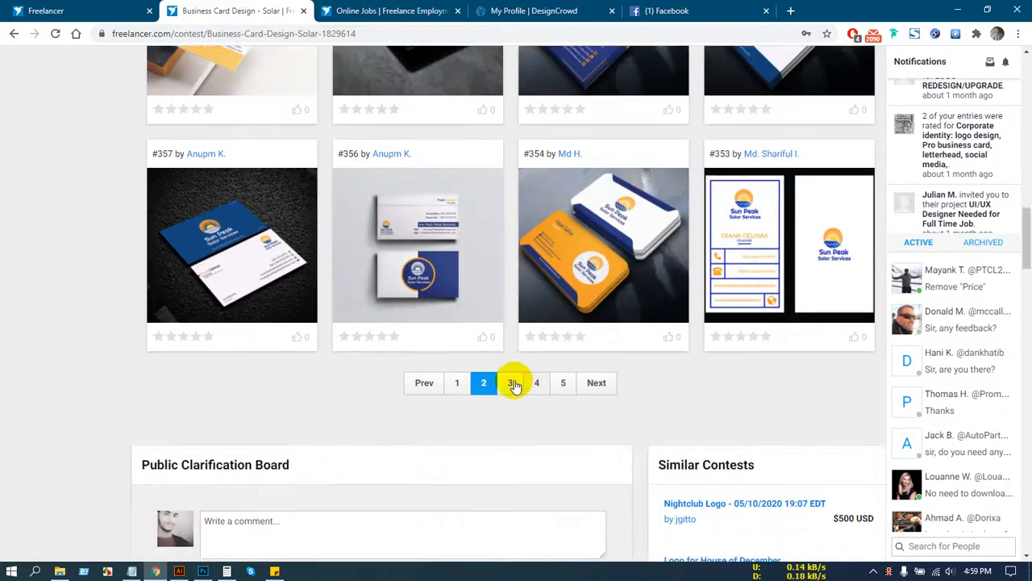
Step: Open pages 3 and 4 of the Solar contest entries in turn and look over the designs on each
left_click(510, 390)
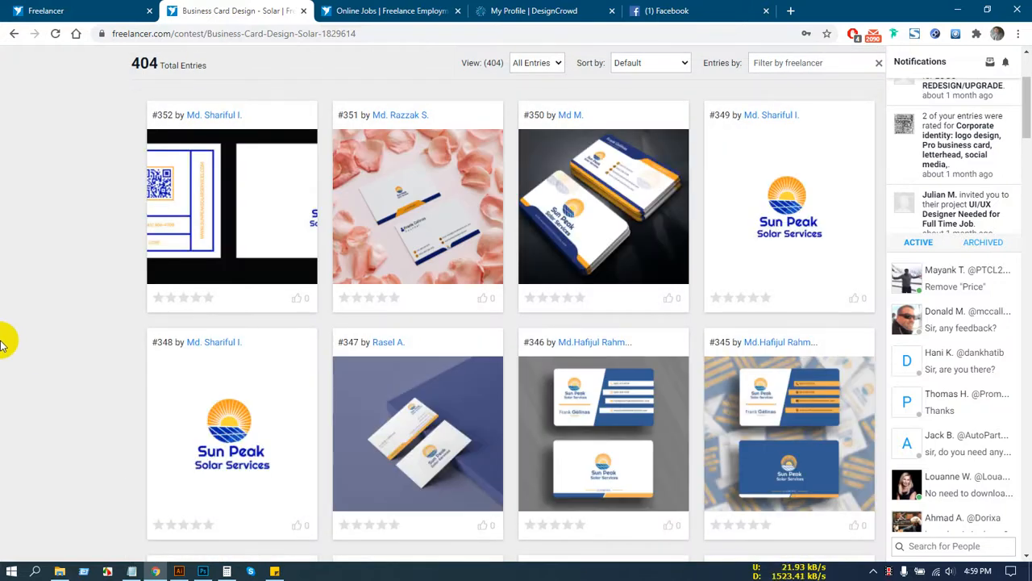
scroll(2, 344, "down", 4)
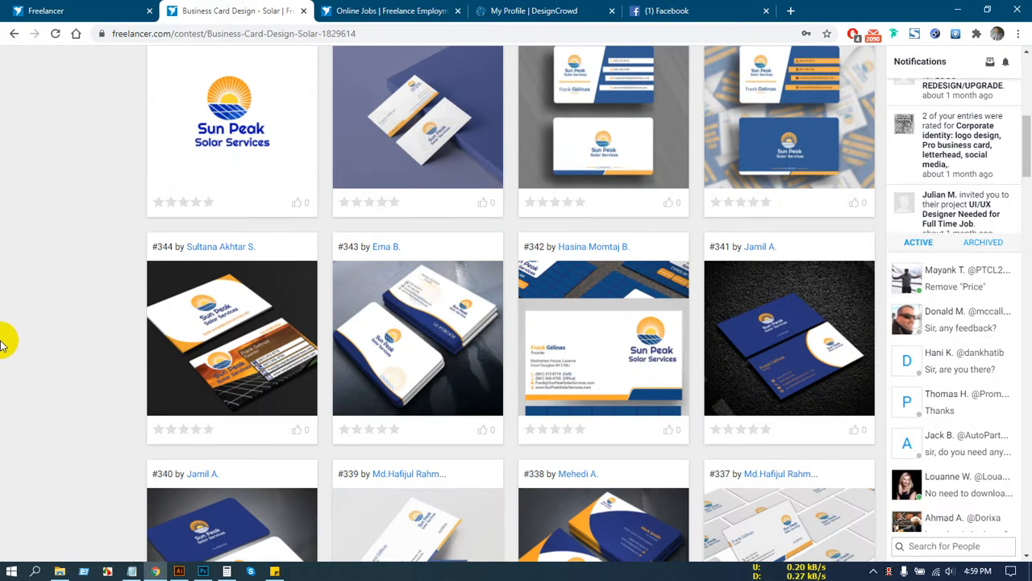
scroll(2, 344, "down", 8)
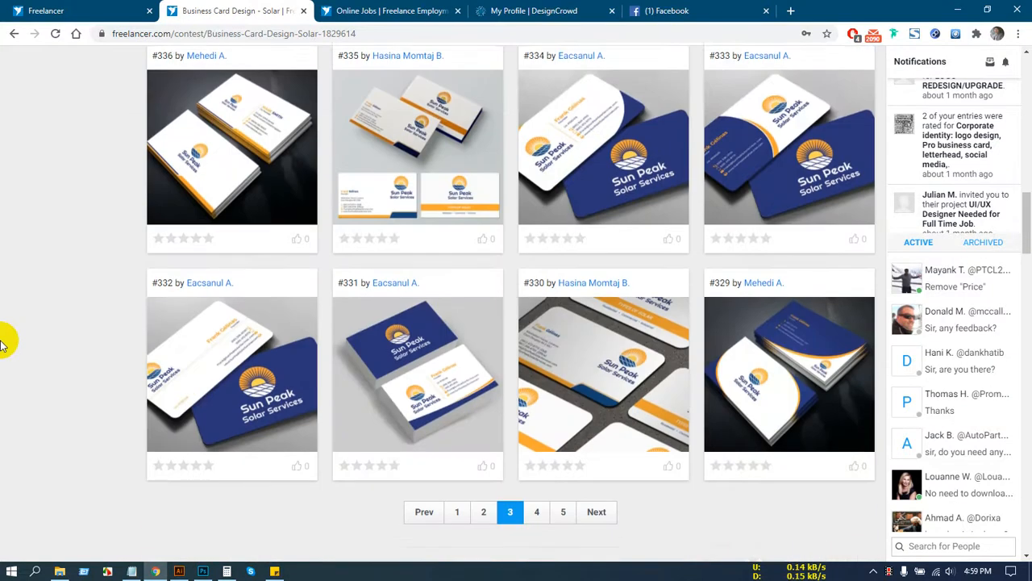
scroll(3, 344, "down", 3)
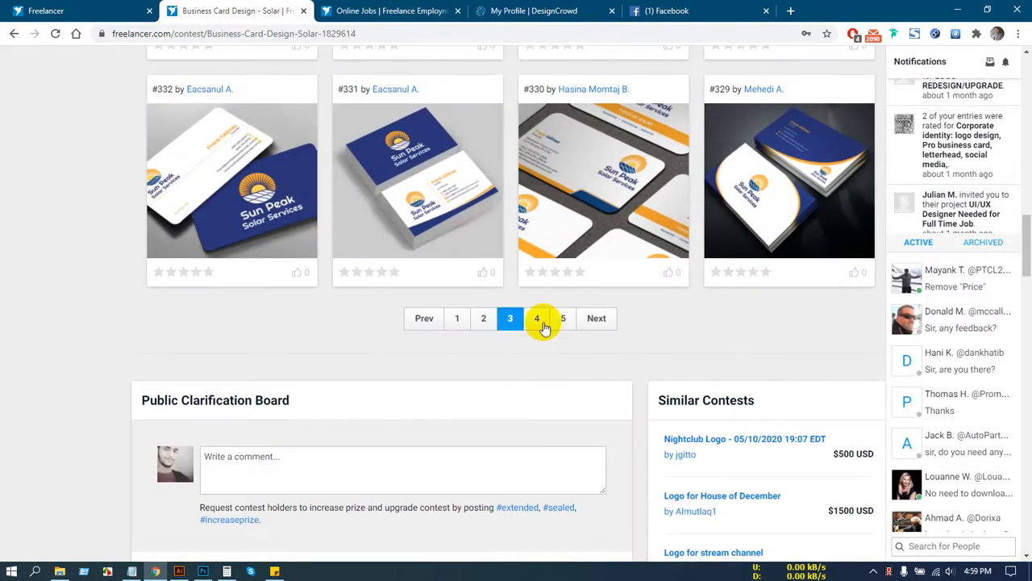
left_click(539, 319)
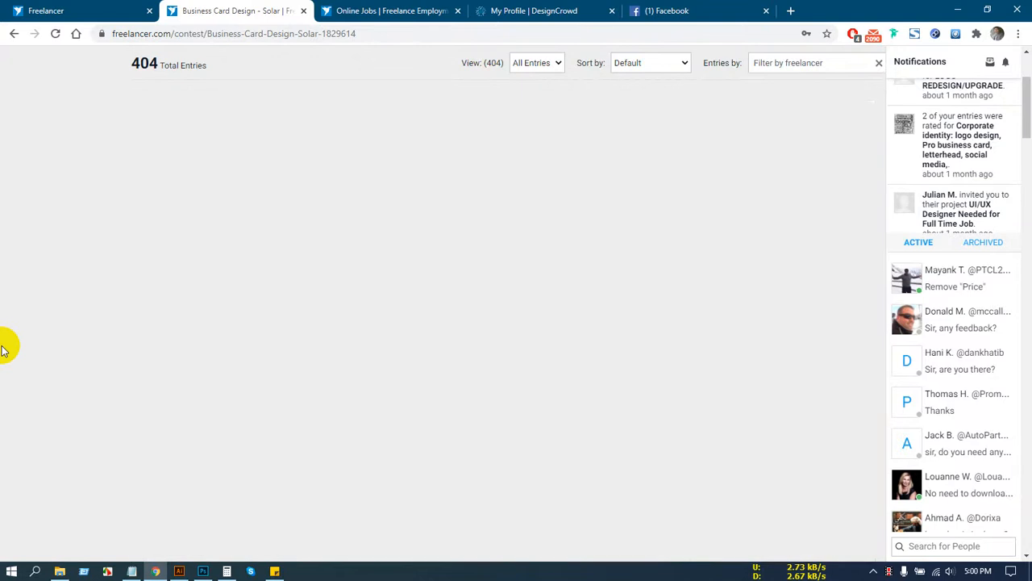
scroll(8, 352, "down", 7)
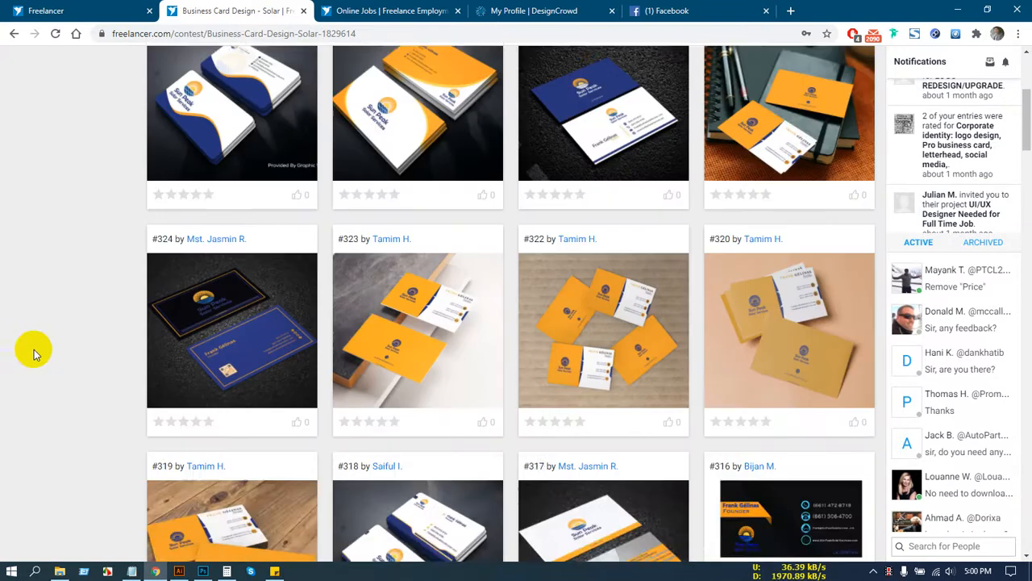
scroll(542, 470, "down", 7)
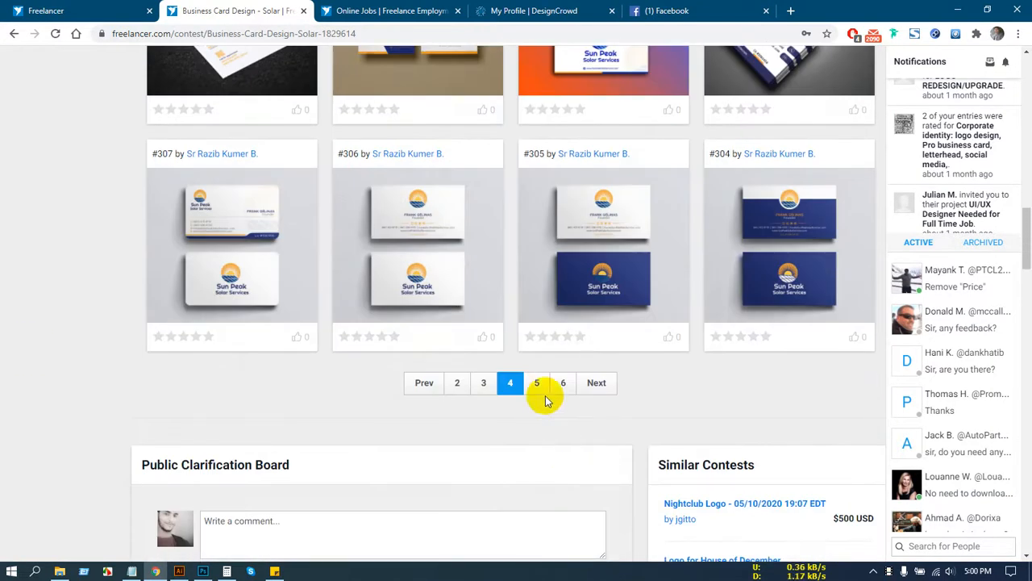
Step: View the submitted card designs on entry pages 5 and 6 of the Solar contest down to the page end
left_click(536, 383)
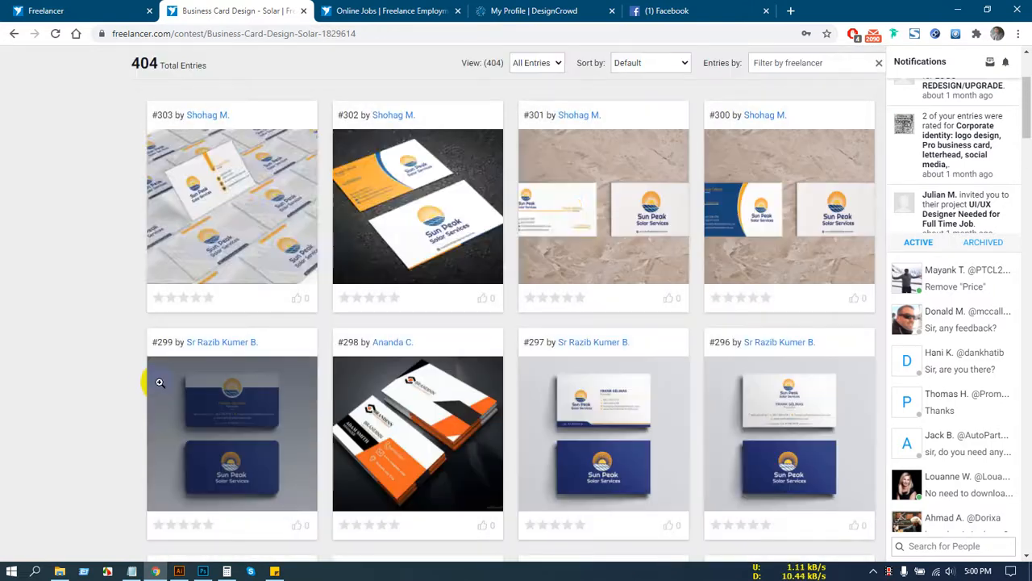
scroll(158, 382, "down", 3)
scroll(51, 383, "down", 7)
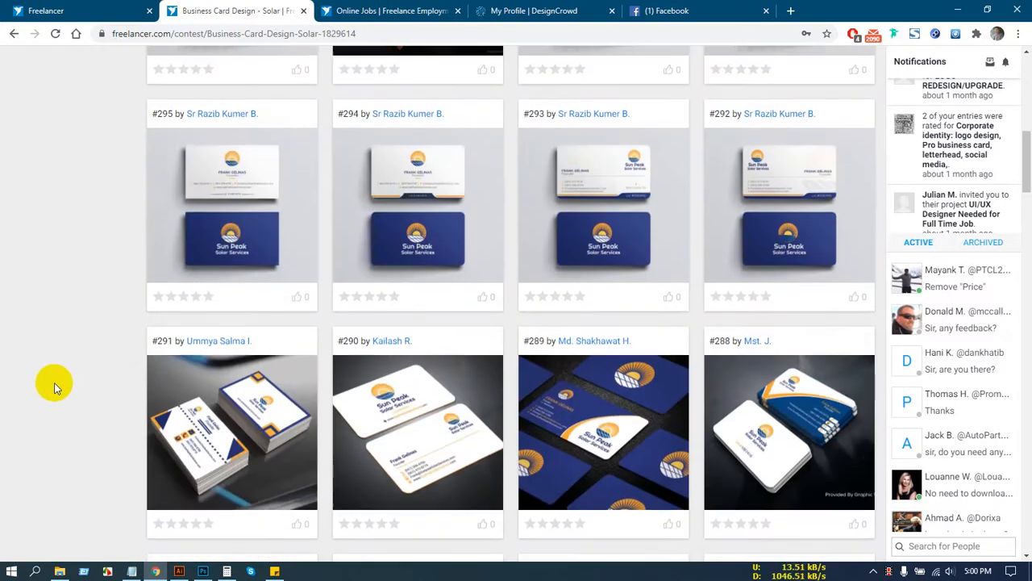
scroll(83, 399, "down", 3)
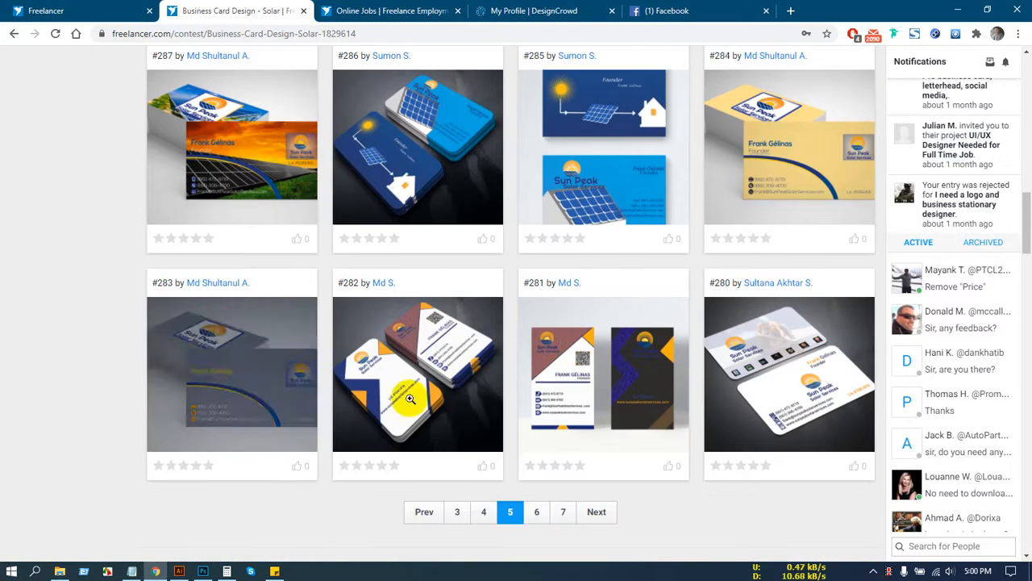
left_click(538, 509)
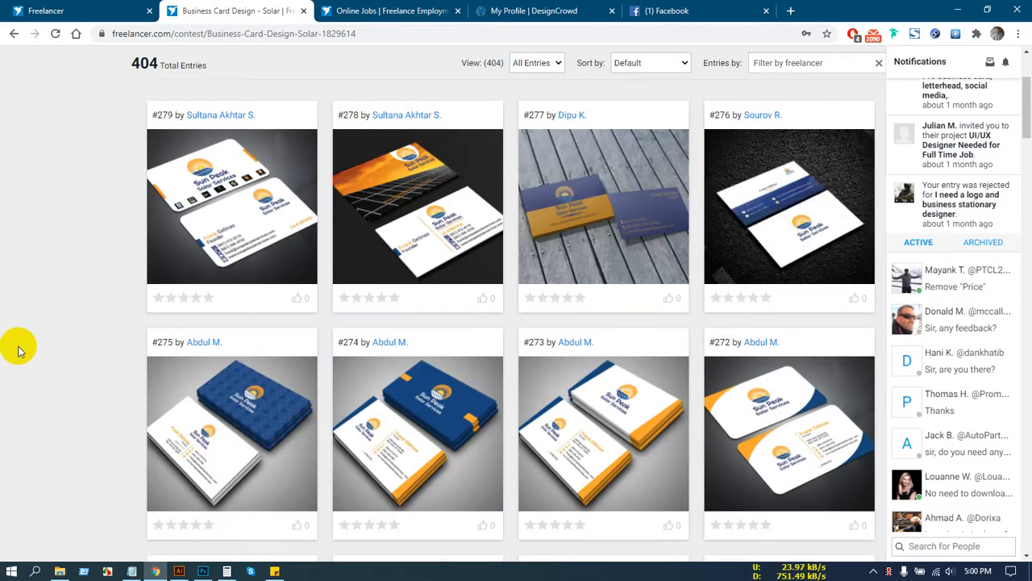
scroll(20, 351, "down", 10)
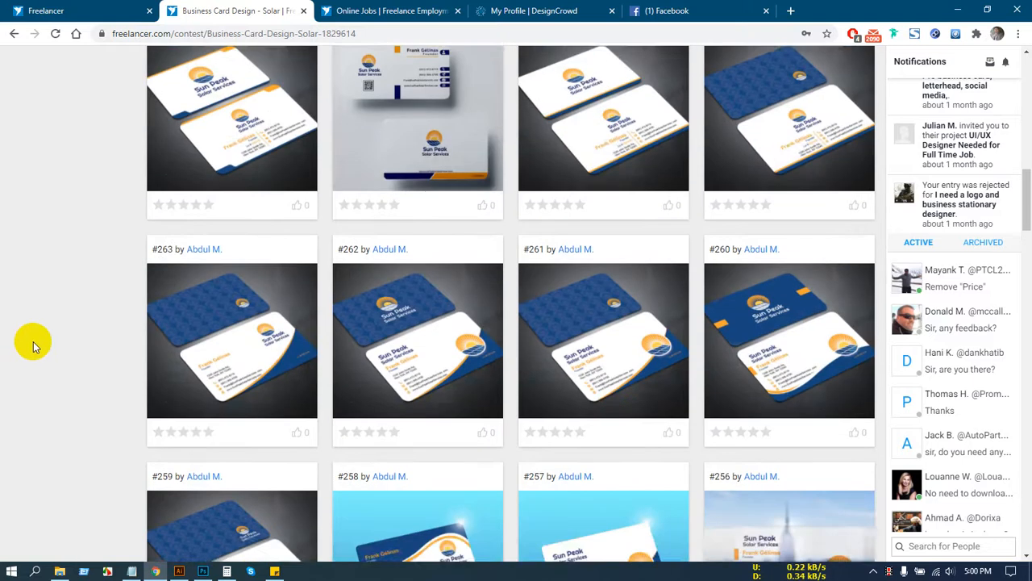
scroll(33, 347, "down", 3)
Step: Continue to entry pages 7 and 8 of the Solar contest and view the business card designs there
left_click(540, 448)
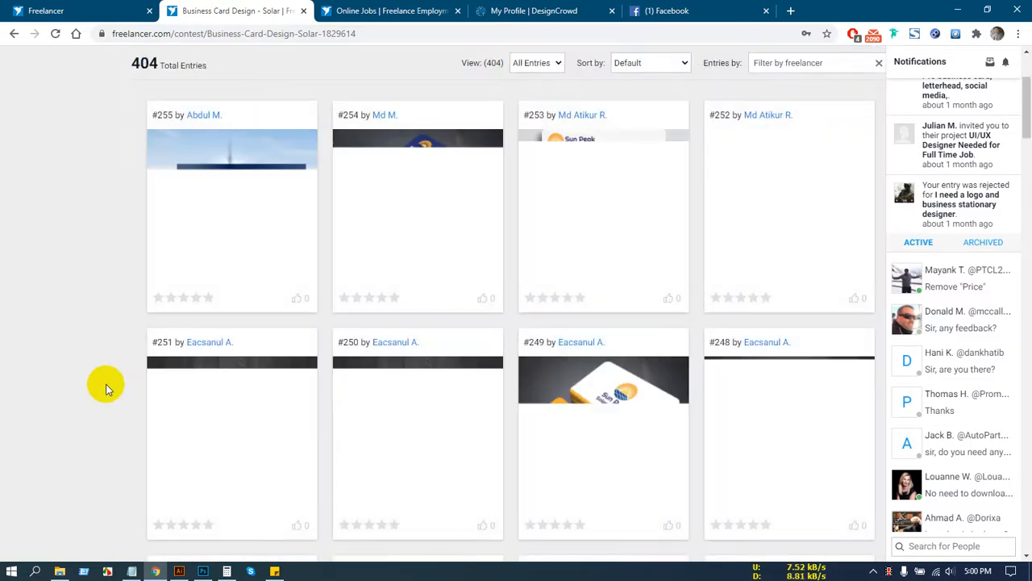
scroll(105, 385, "down", 8)
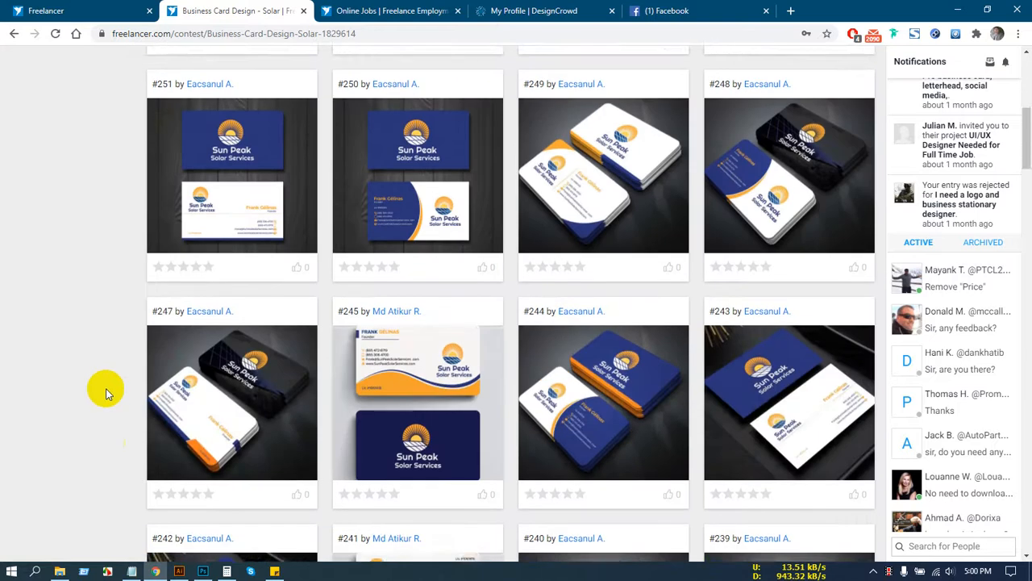
scroll(105, 395, "down", 5)
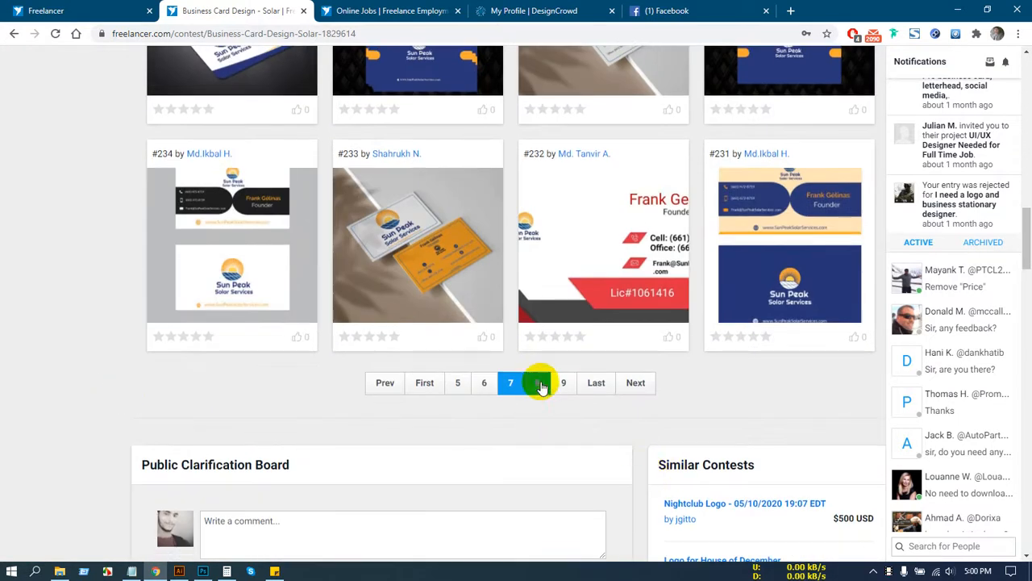
left_click(539, 384)
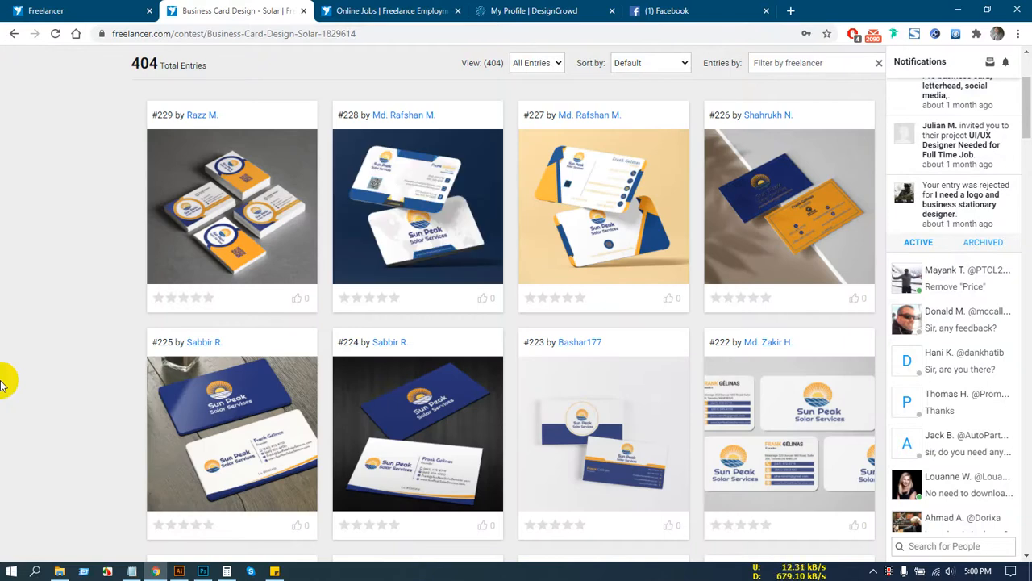
scroll(7, 363, "down", 10)
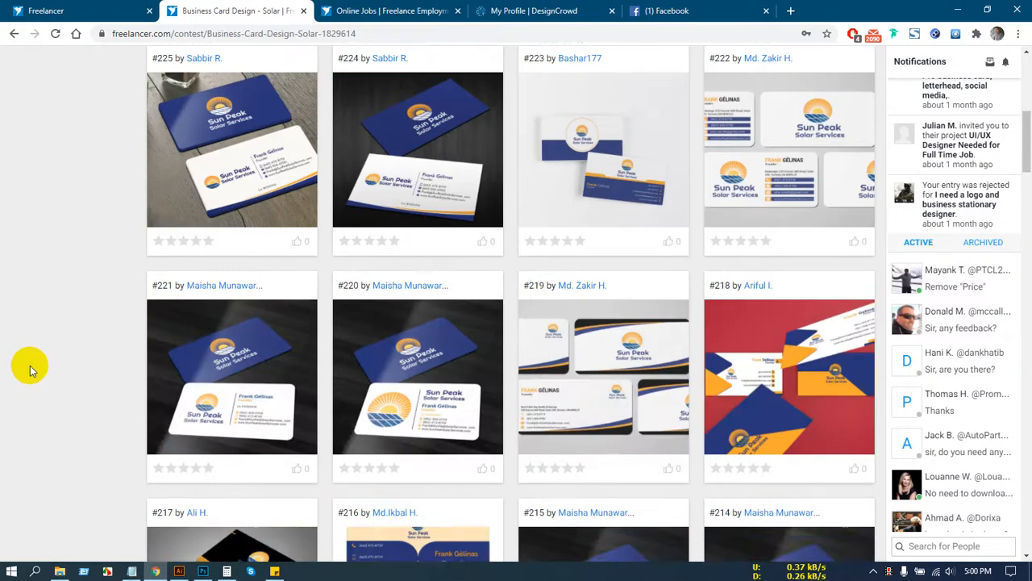
scroll(29, 370, "down", 2)
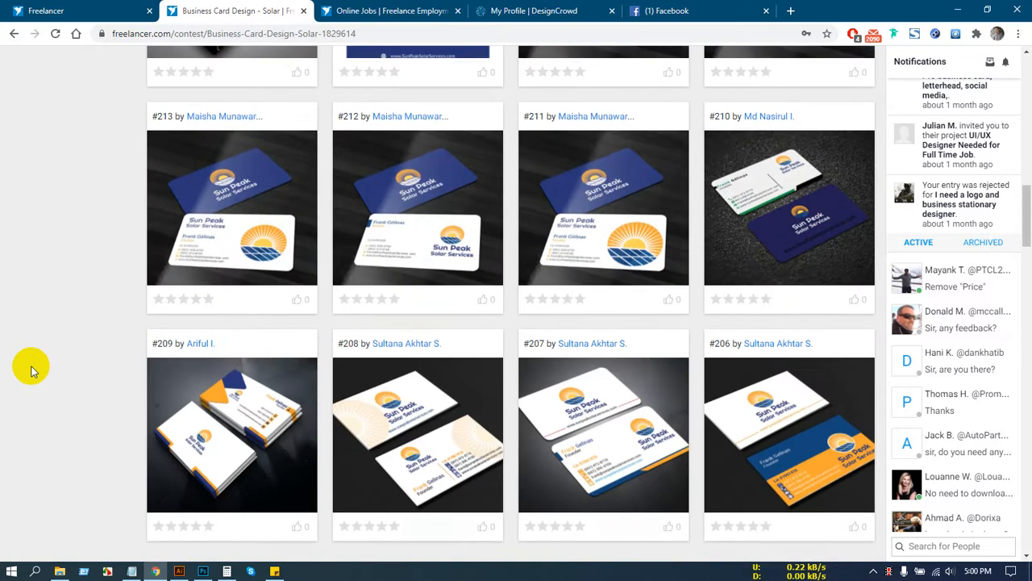
scroll(27, 368, "down", 2)
Step: Browse the business card designs on pages 9 and 10 of the Solar contest entries
left_click(532, 382)
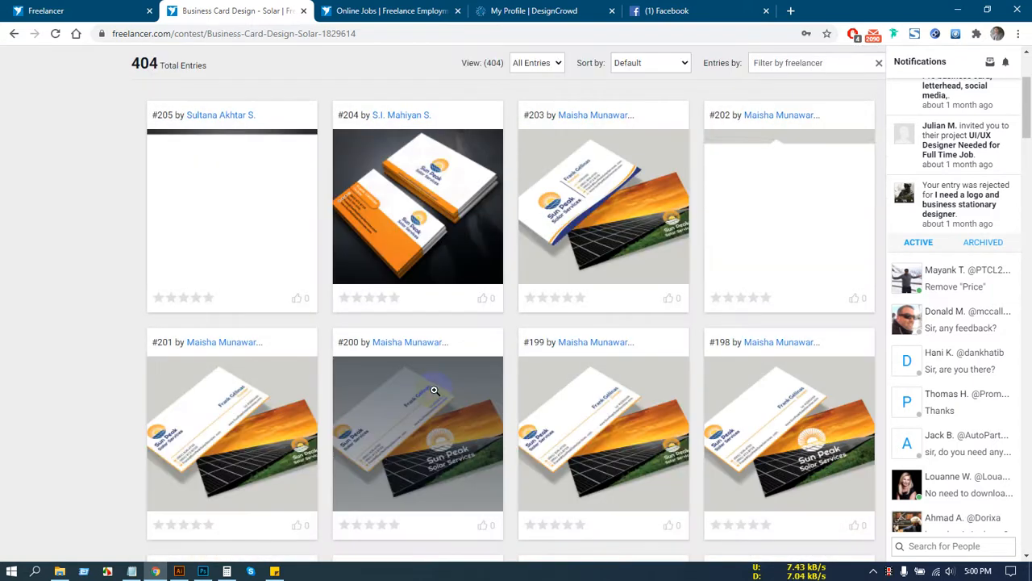
scroll(426, 394, "down", 6)
scroll(425, 398, "down", 5)
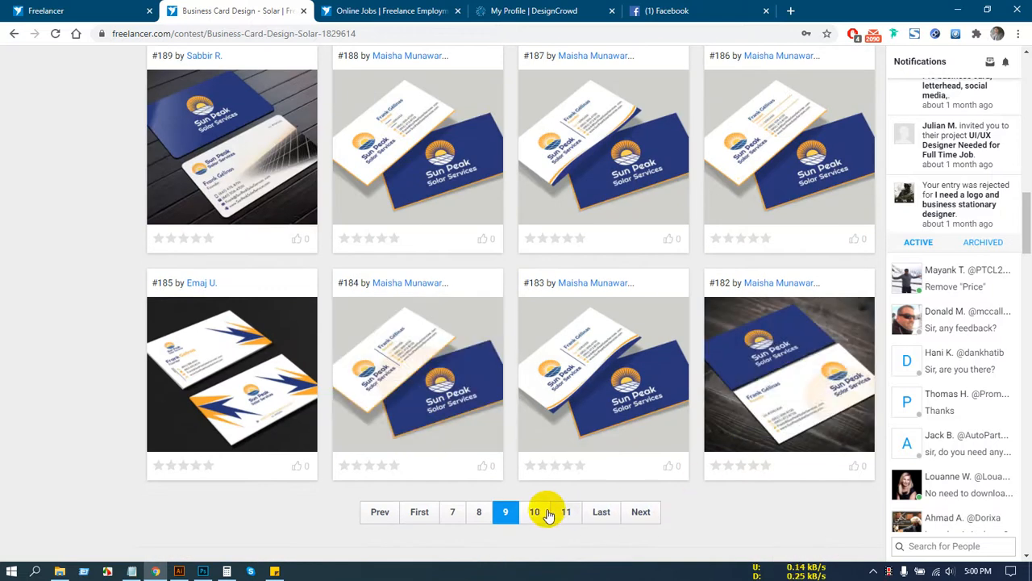
left_click(537, 513)
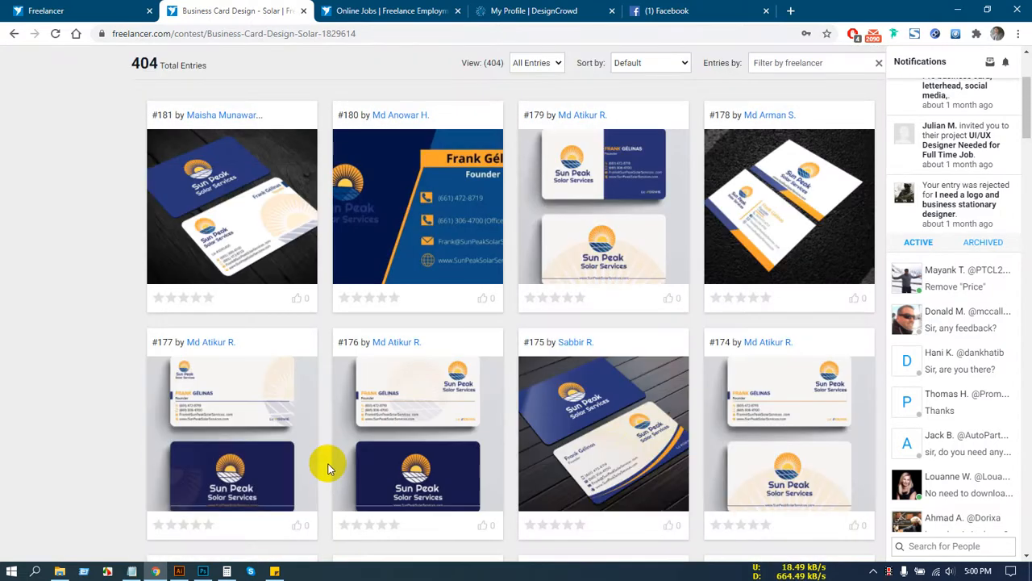
scroll(328, 466, "down", 14)
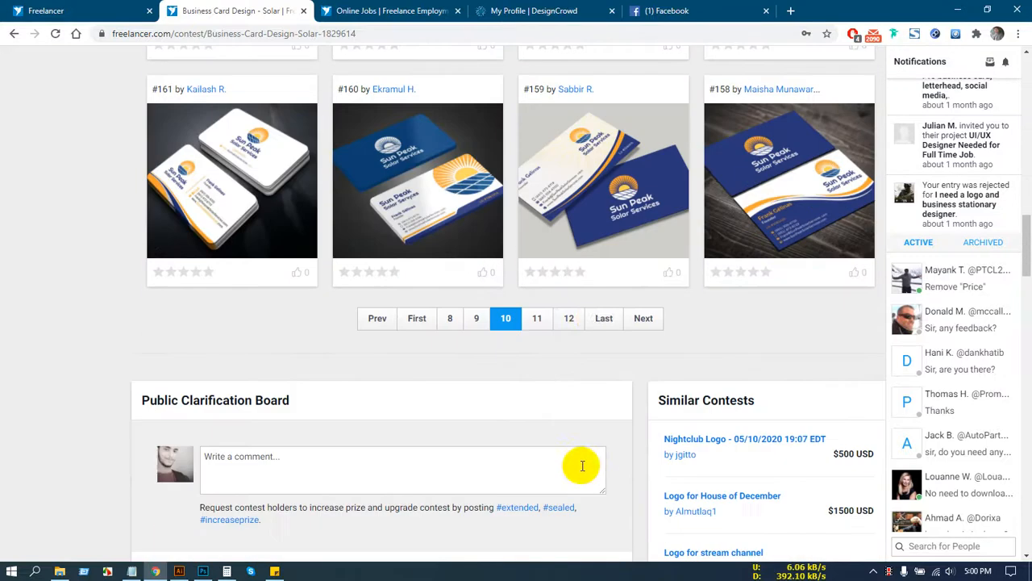
Step: Jump to the last page of the Solar contest entries and view the rejected and withdrawn submissions
left_click(603, 319)
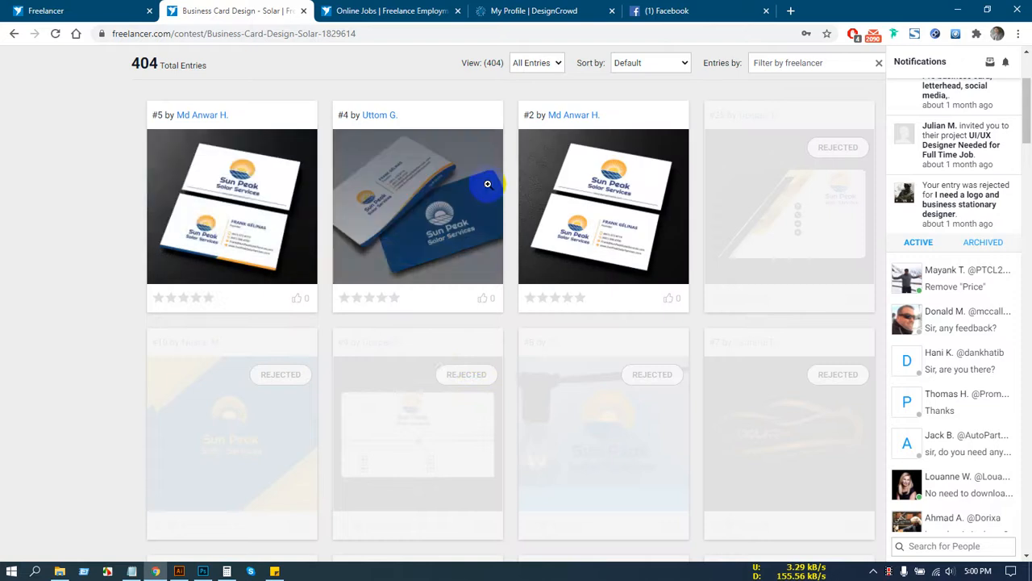
scroll(518, 445, "down", 5)
scroll(511, 420, "down", 5)
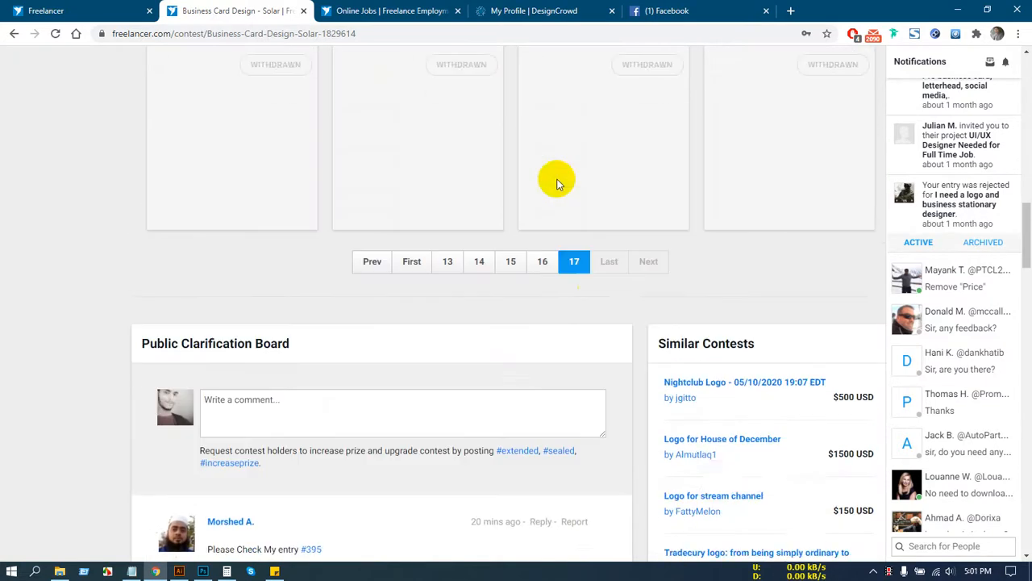
scroll(535, 348, "up", 1)
Step: Go back to page 16 of the Solar contest entries and examine the earliest card designs on it
left_click(537, 347)
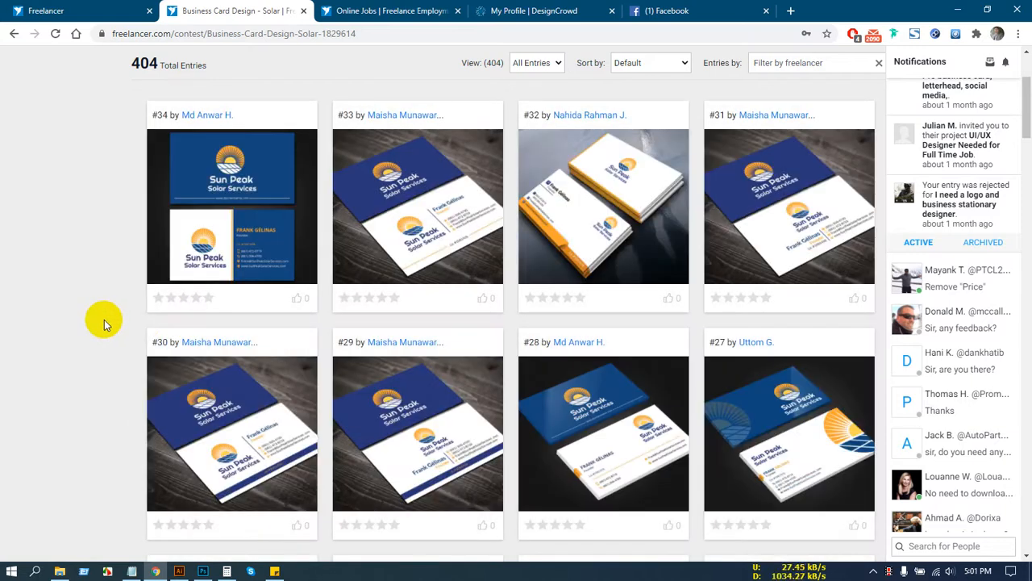
scroll(104, 319, "down", 4)
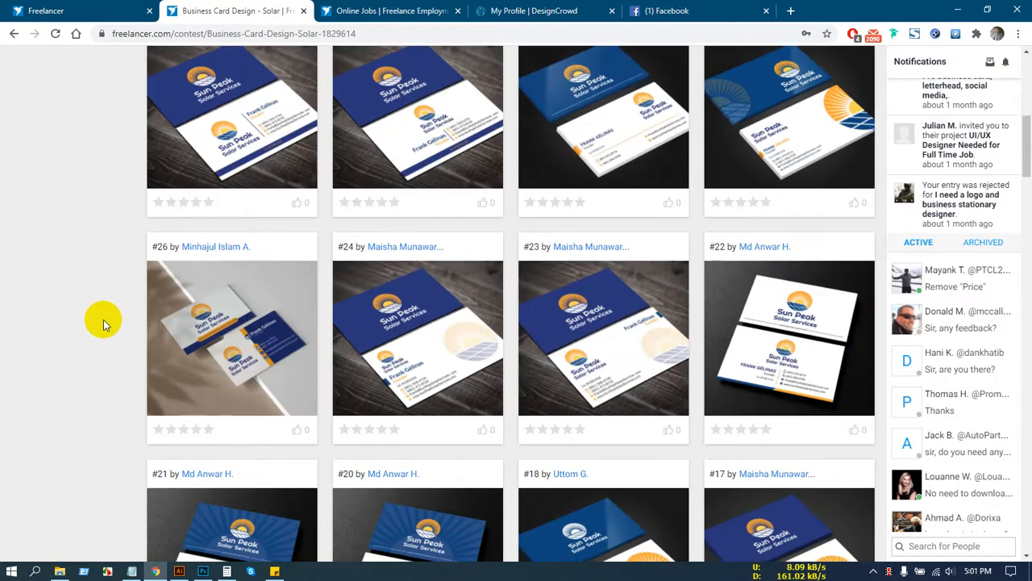
scroll(103, 319, "down", 2)
scroll(103, 320, "down", 2)
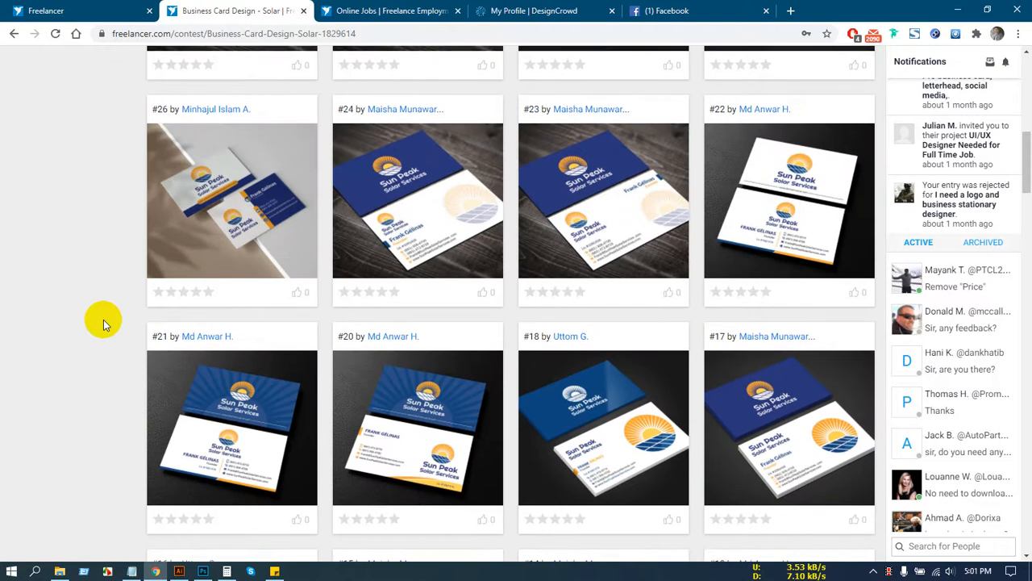
scroll(103, 320, "down", 2)
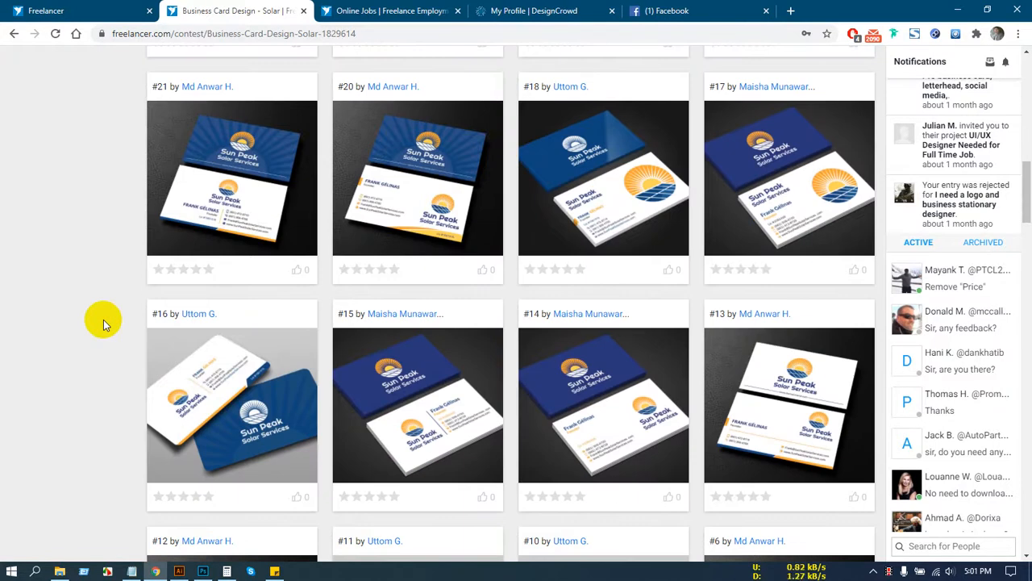
scroll(103, 320, "up", 2)
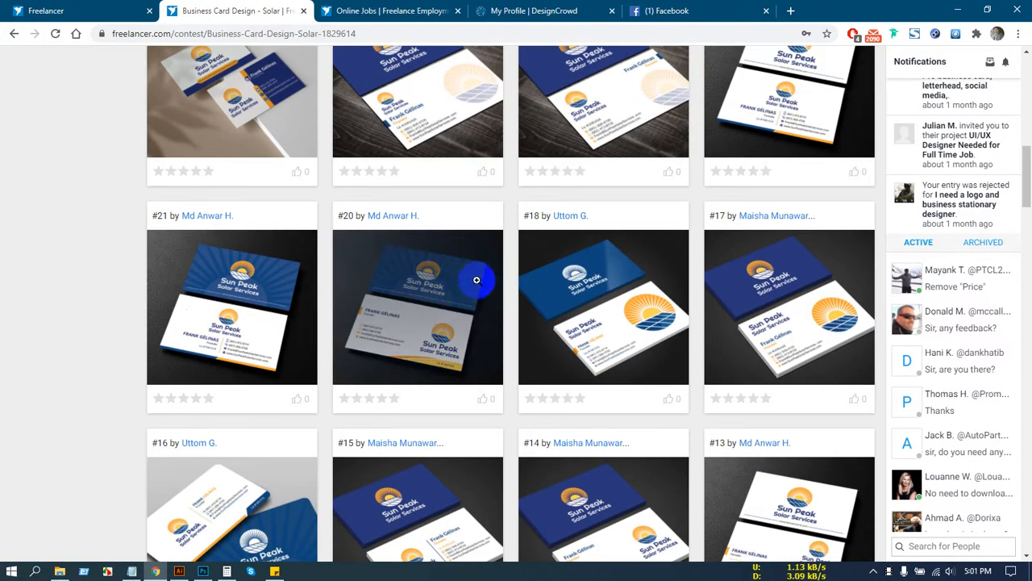
scroll(450, 438, "down", 6)
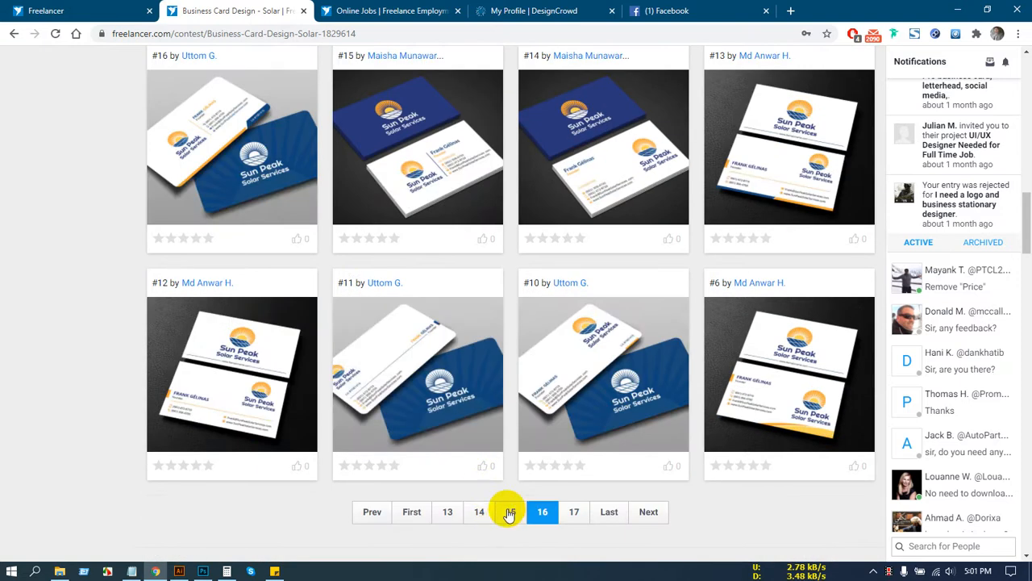
Step: Go back through pages 15 and 14 of the Solar contest entries and examine the business card designs
left_click(510, 512)
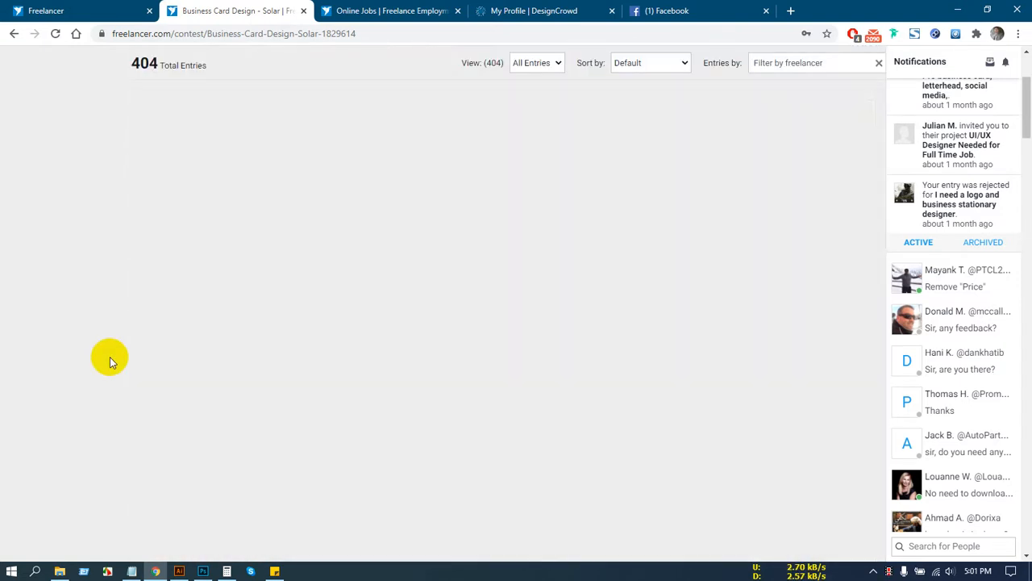
scroll(108, 359, "down", 3)
scroll(105, 361, "down", 9)
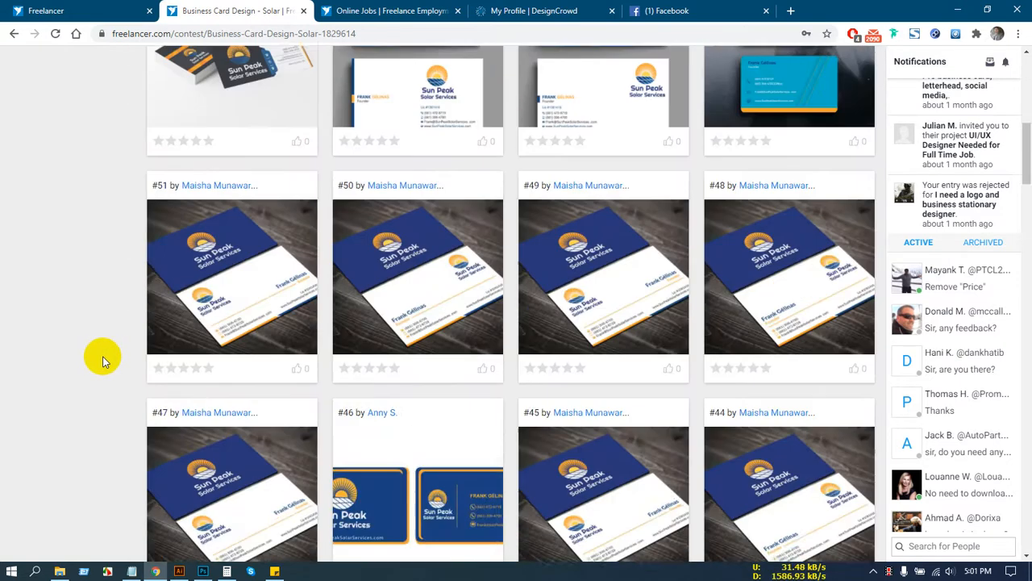
scroll(102, 361, "down", 3)
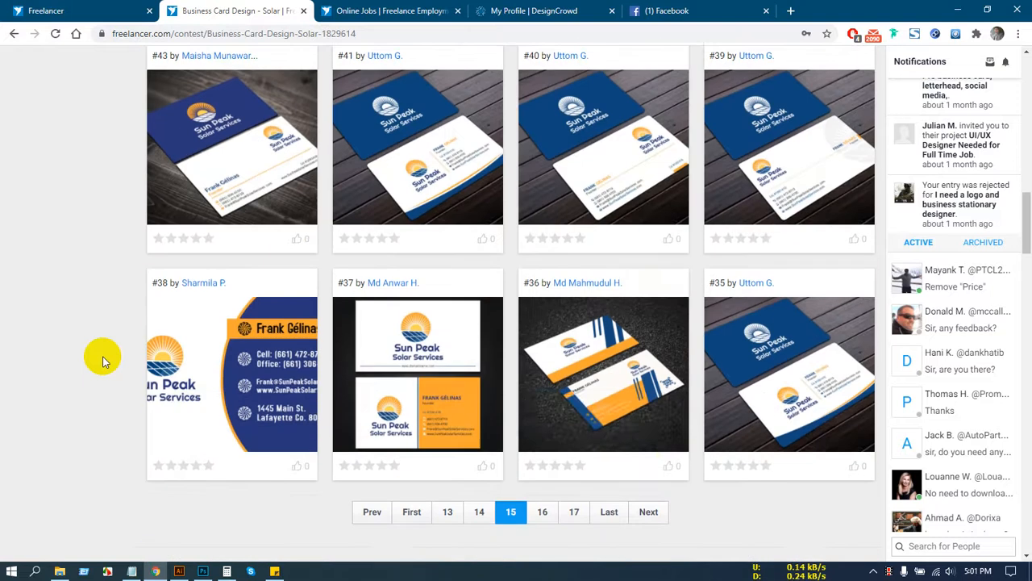
left_click(479, 512)
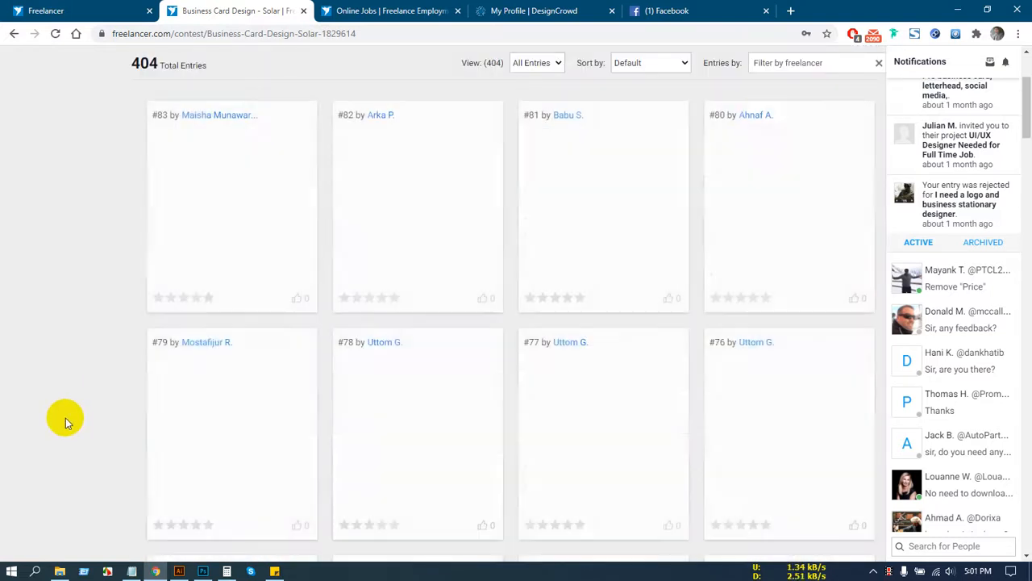
scroll(66, 421, "down", 6)
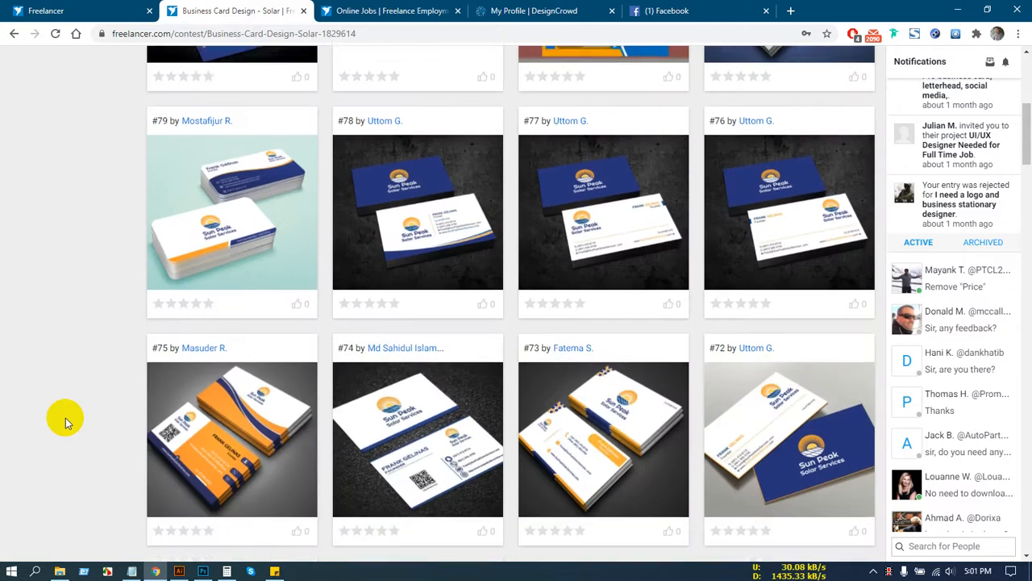
scroll(66, 421, "down", 5)
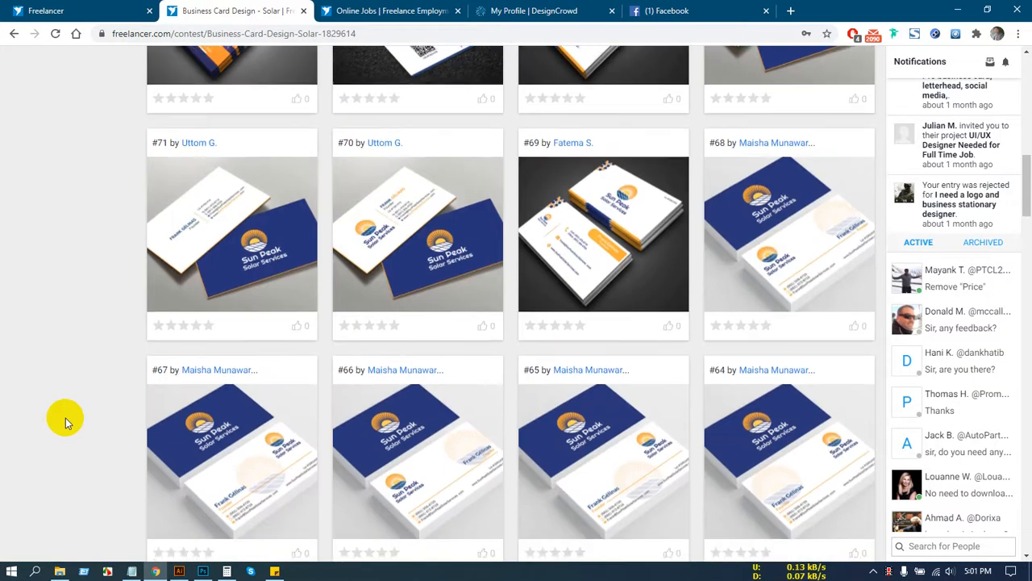
scroll(65, 417, "down", 3)
Step: Filter the Solar contest entries by one freelancer's name and look over that designer's submissions
scroll(72, 417, "up", 16)
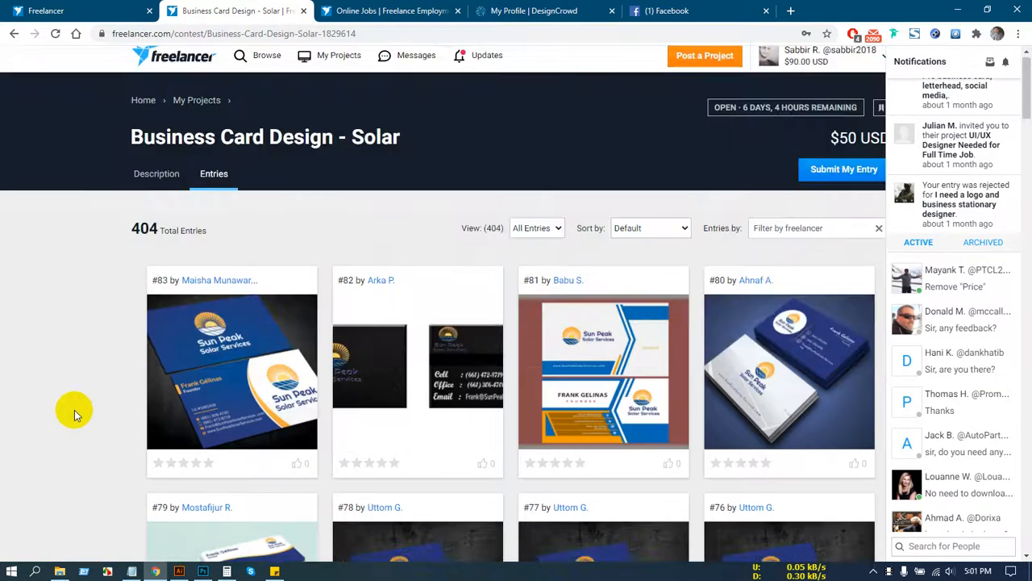
left_click(822, 233)
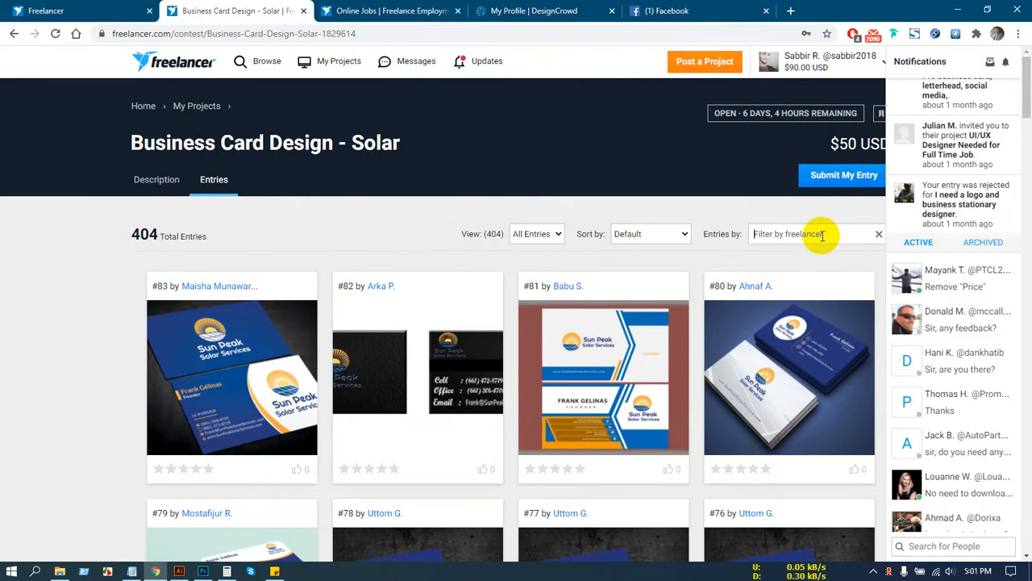
type("anwar")
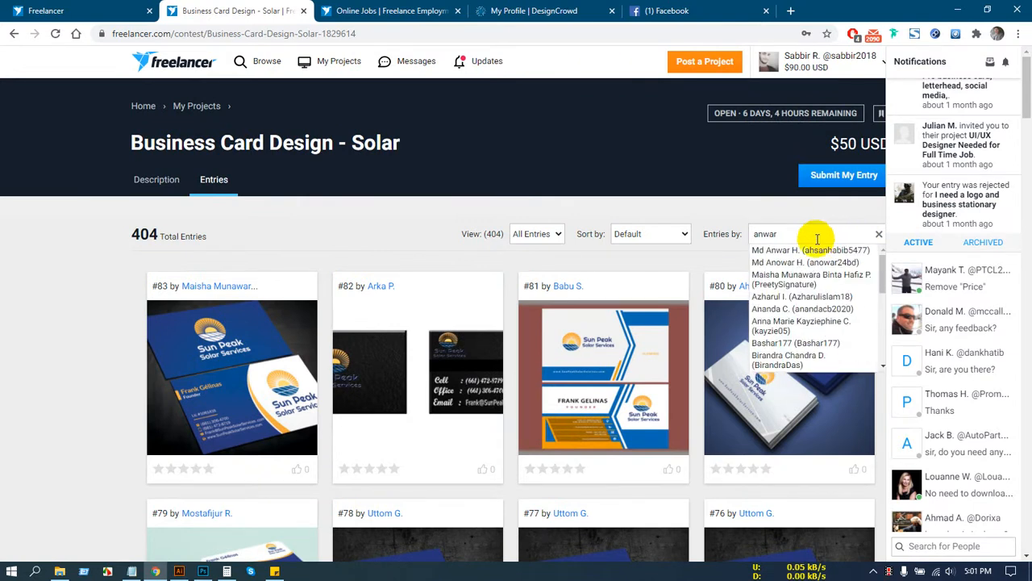
left_click(783, 251)
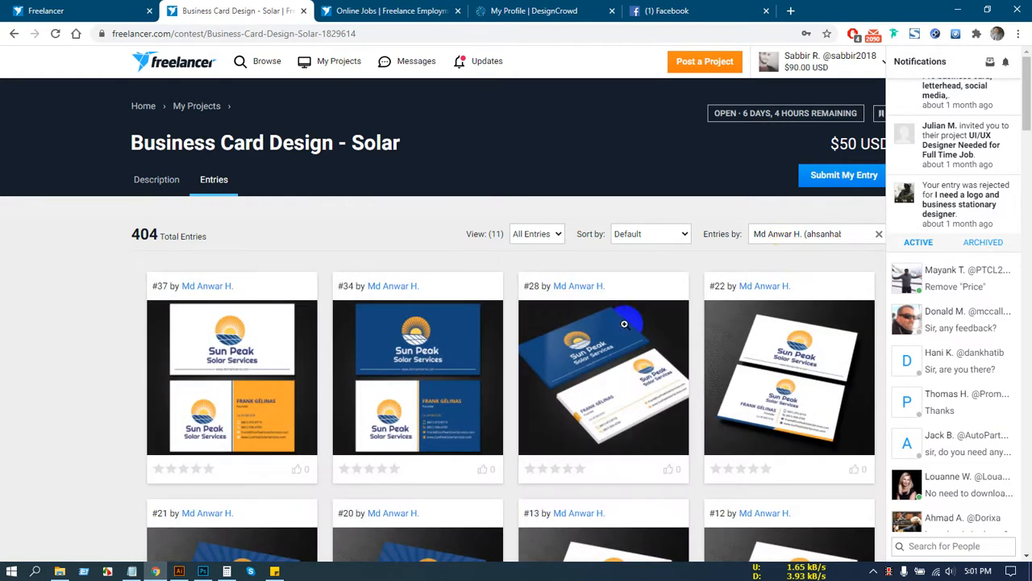
scroll(498, 367, "down", 5)
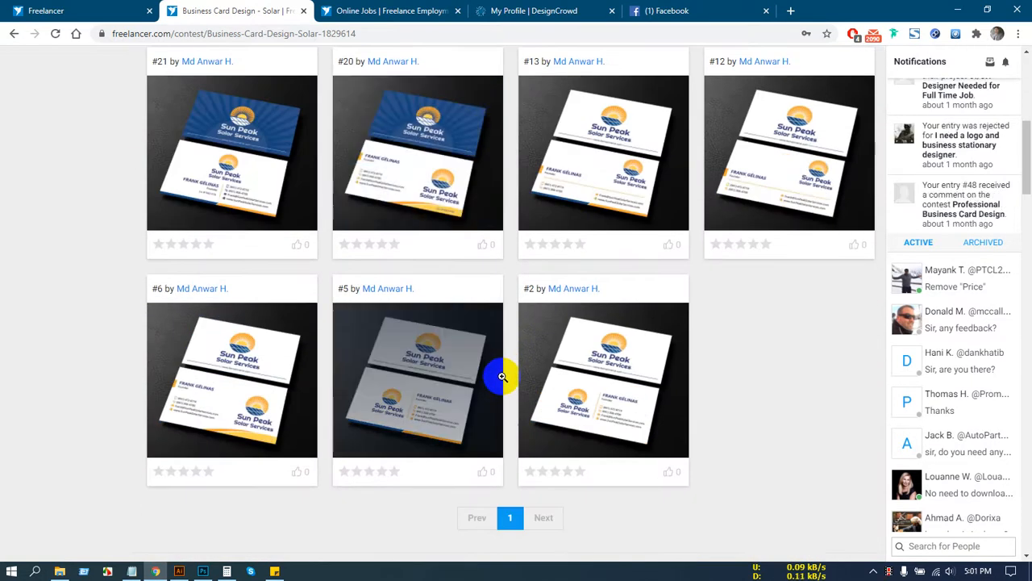
scroll(500, 376, "up", 3)
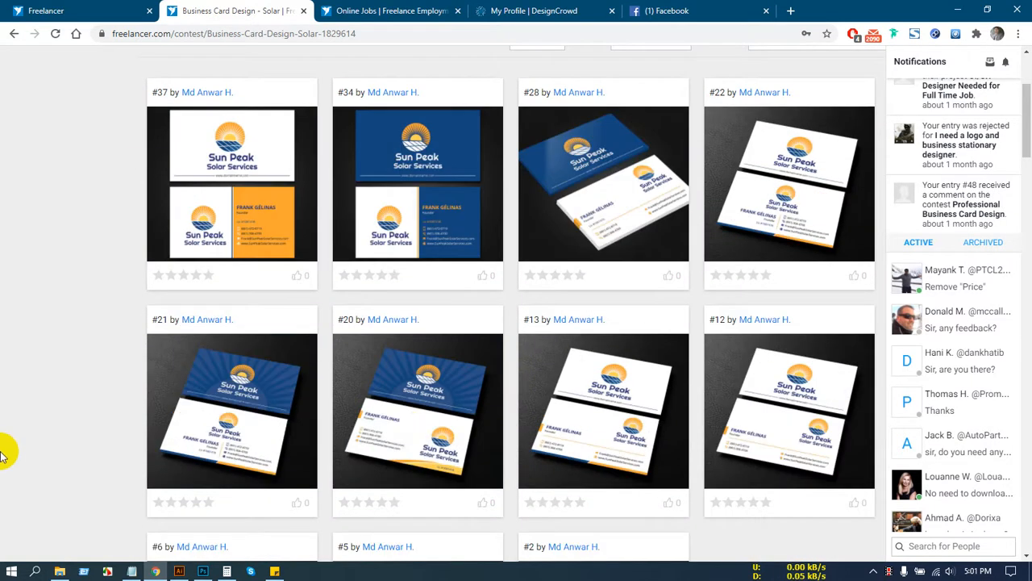
scroll(2, 456, "up", 3)
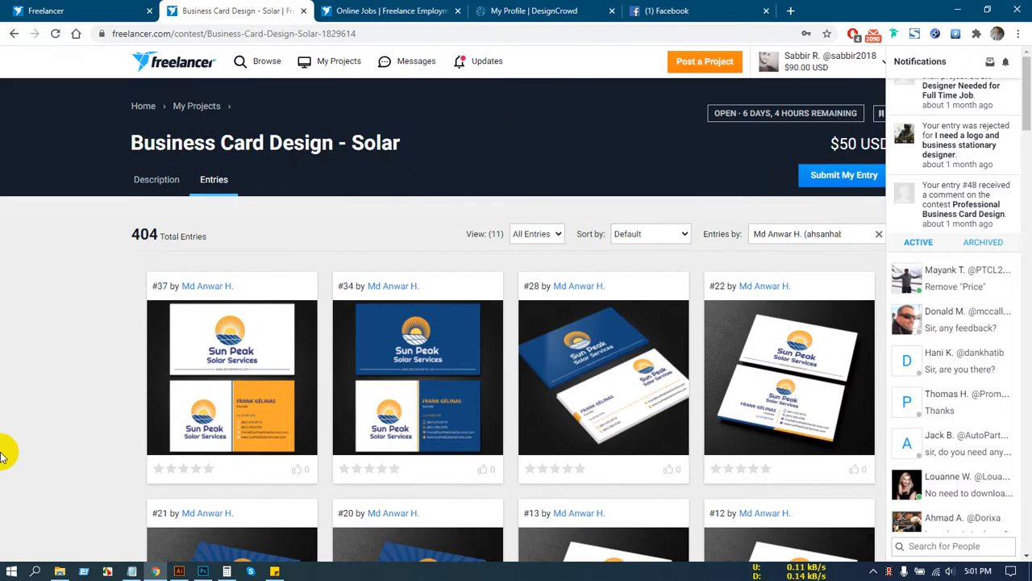
Step: View entry #28 enlarged, close it, and compare it with the same freelancer's other card designs
left_click(516, 337)
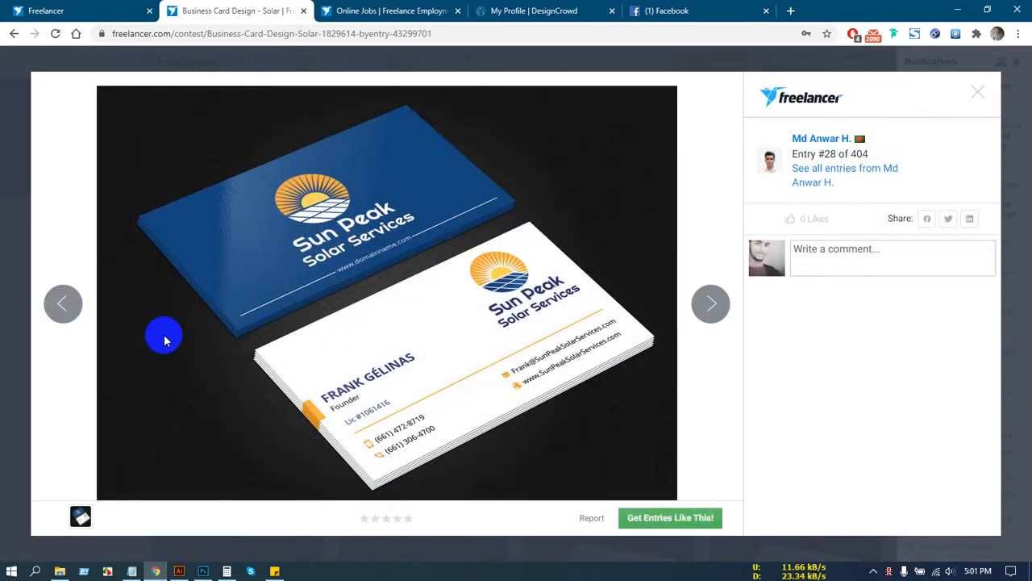
left_click(978, 93)
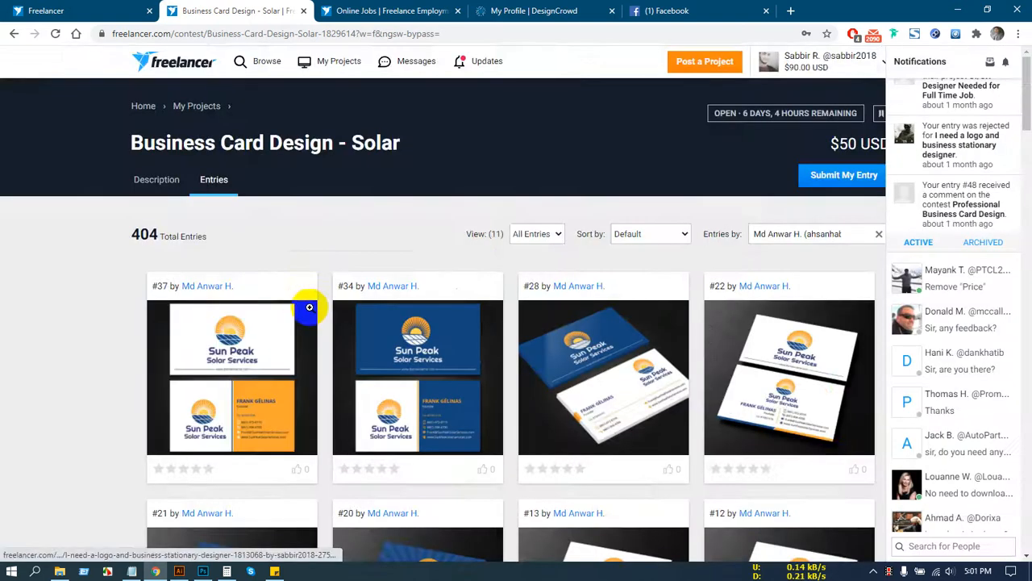
scroll(311, 311, "down", 6)
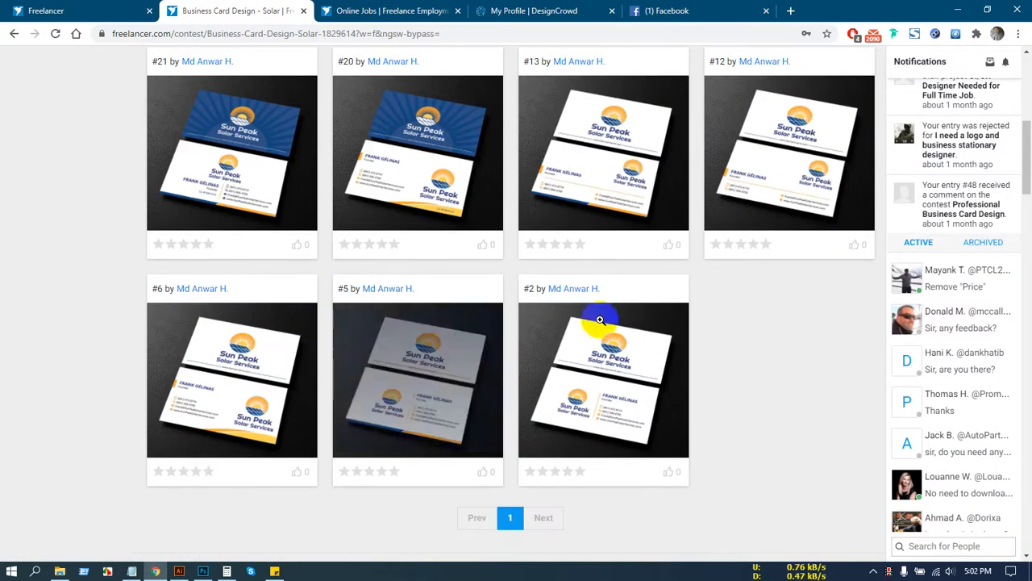
scroll(604, 323, "down", 3)
scroll(610, 321, "up", 6)
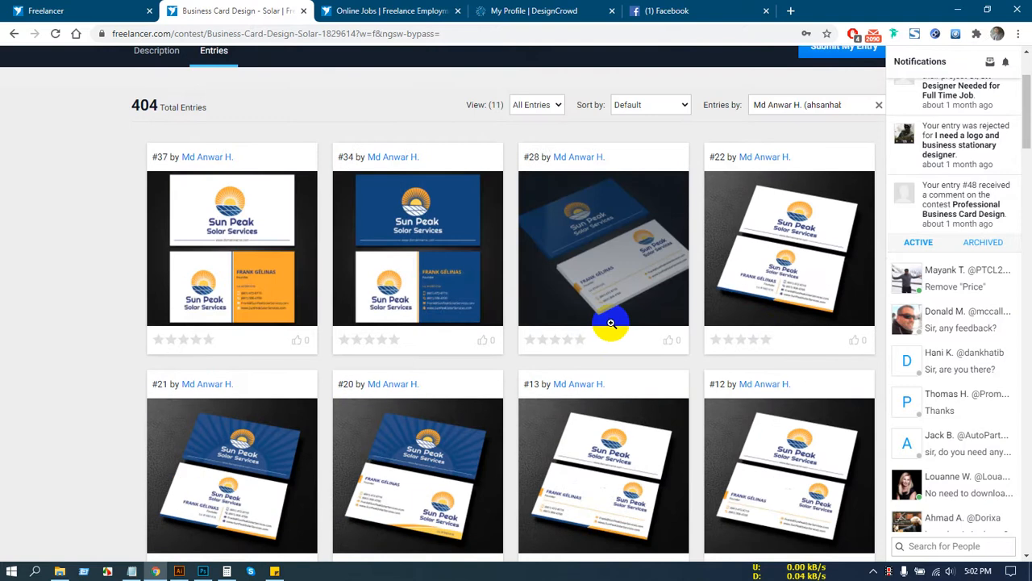
scroll(611, 322, "up", 2)
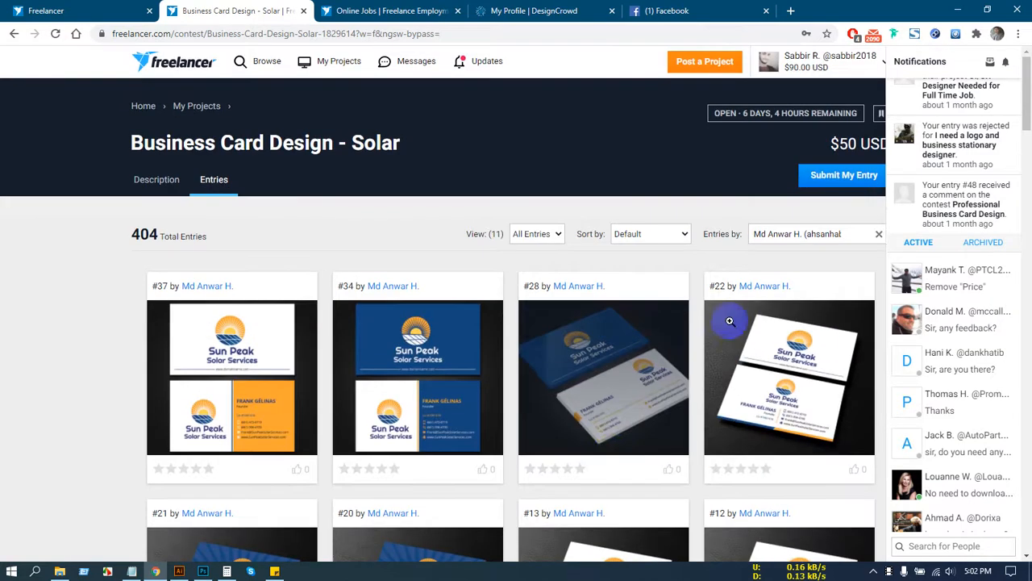
Step: Clear the freelancer filter and browse the first page of all Solar contest entries
left_click(542, 235)
left_click(877, 236)
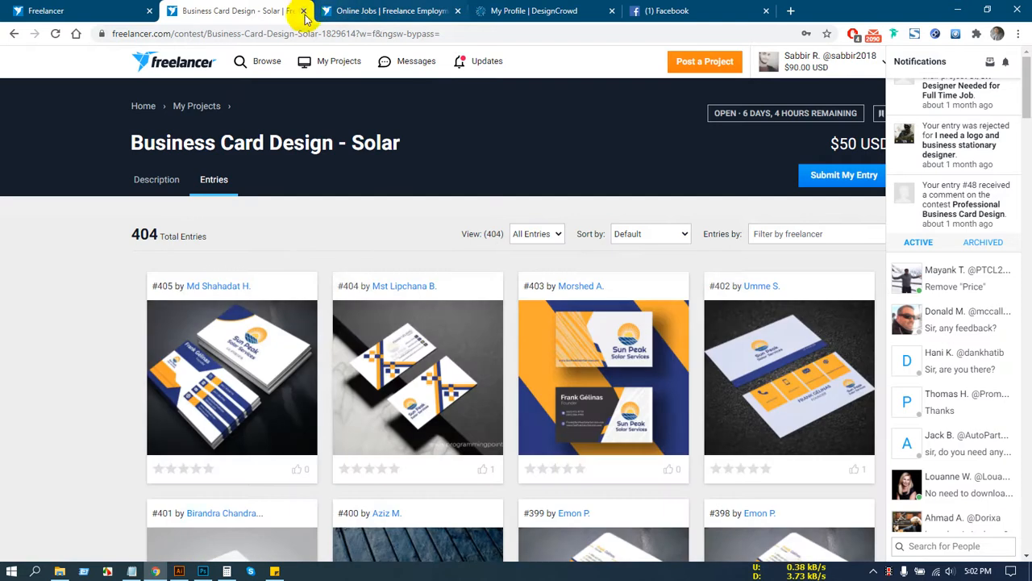
scroll(33, 376, "down", 10)
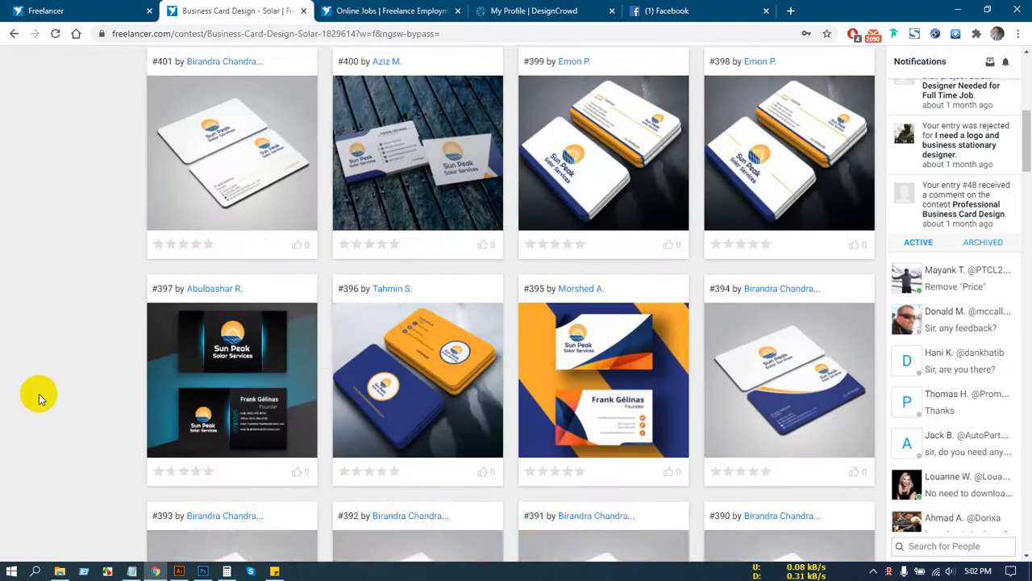
scroll(47, 394, "down", 9)
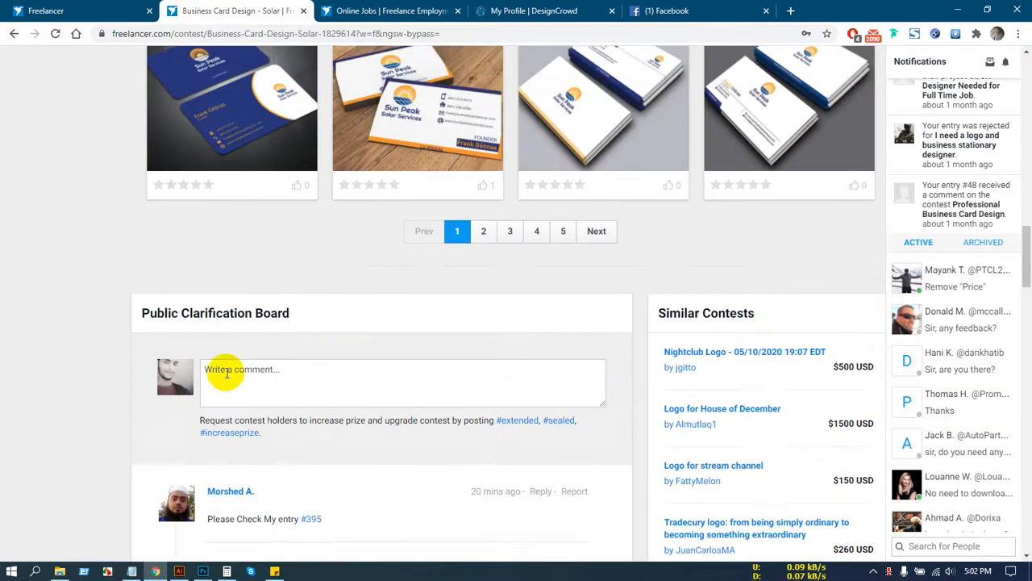
scroll(502, 422, "up", 4)
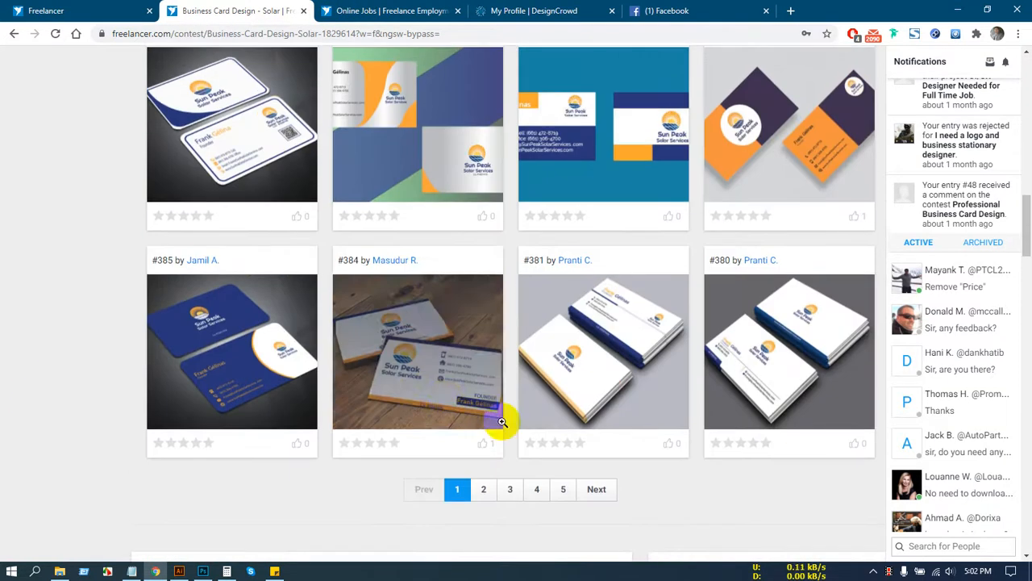
Step: Close the Solar contest page and bring up the DesignCrowd contest submissions page
left_click(302, 13)
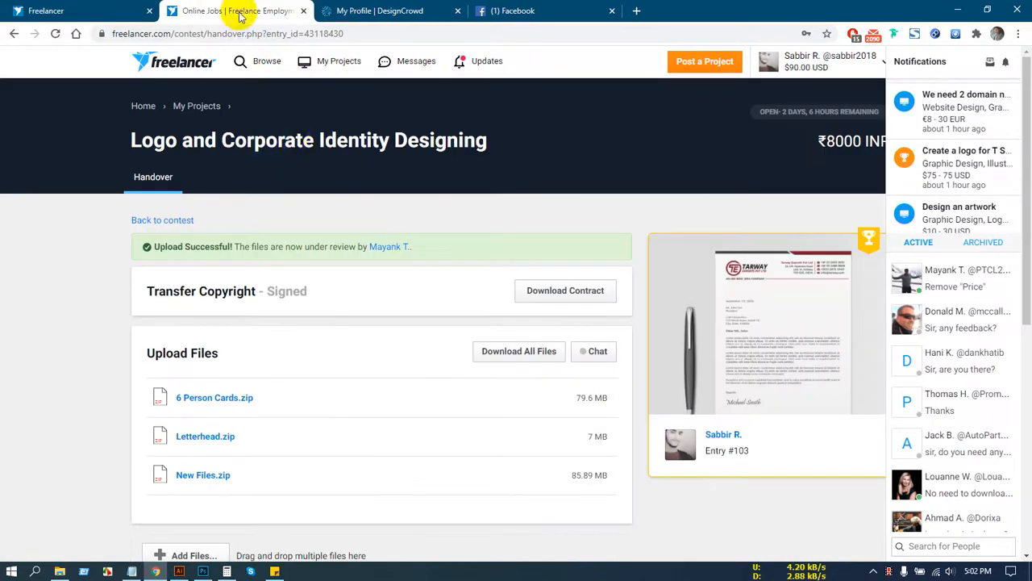
left_click(117, 8)
left_click(332, 8)
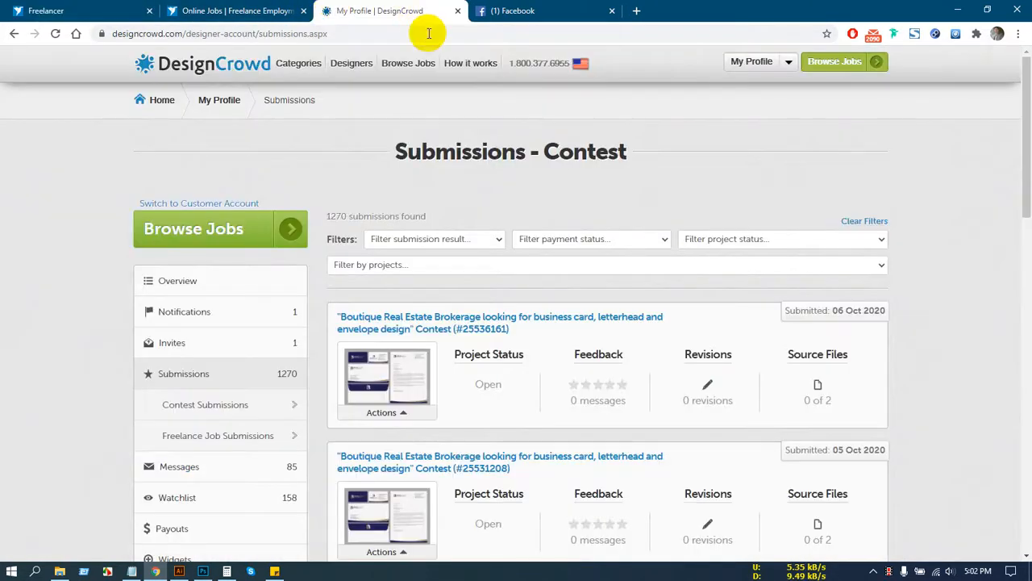
Step: Switch to Facebook, check the notifications list and dismiss it
left_click(520, 11)
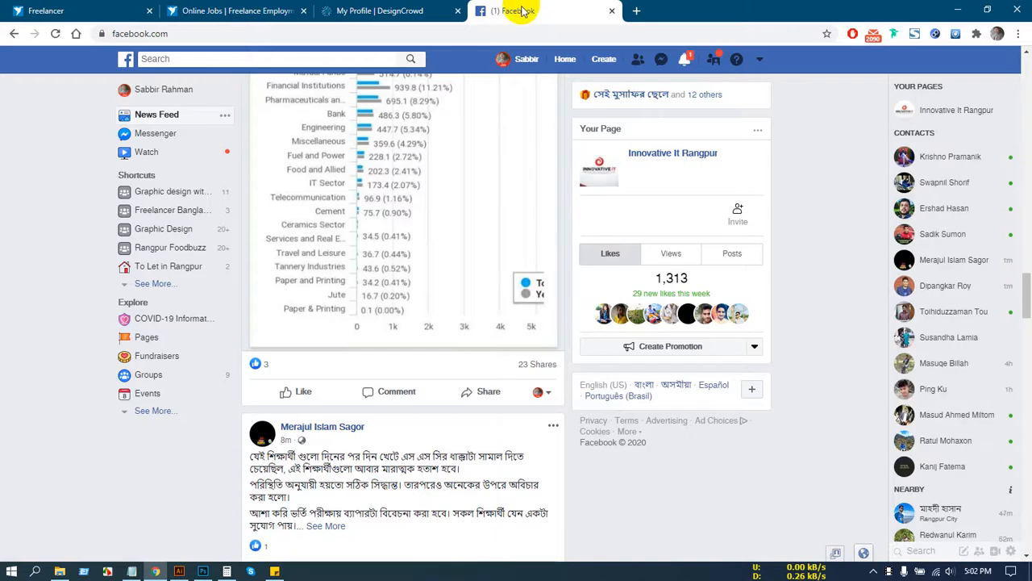
left_click(686, 60)
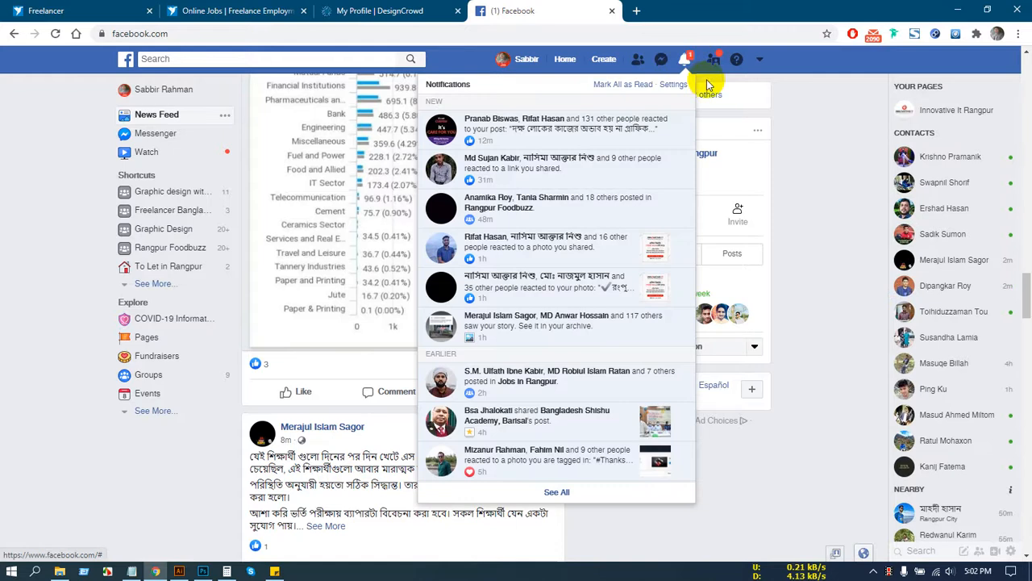
left_click(824, 242)
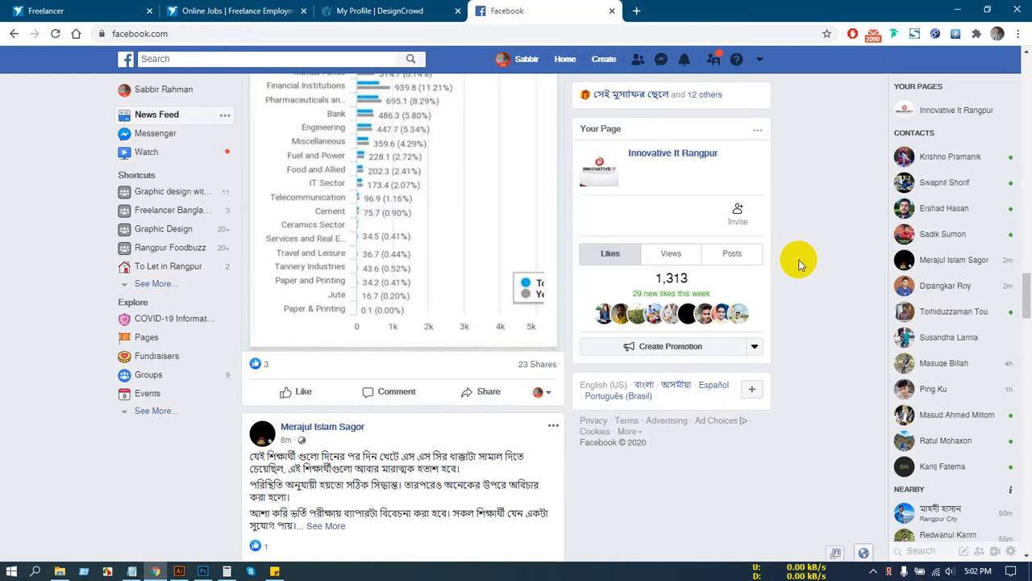
Step: Browse the posts in the Facebook news feed, then return to the DesignCrowd contest submissions page
scroll(329, 327, "down", 8)
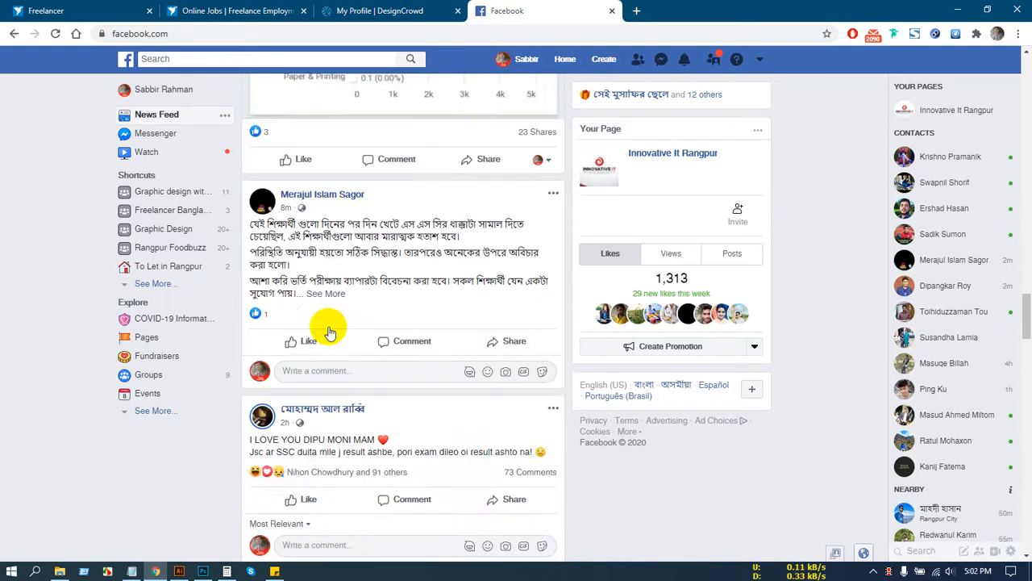
scroll(290, 343, "up", 3)
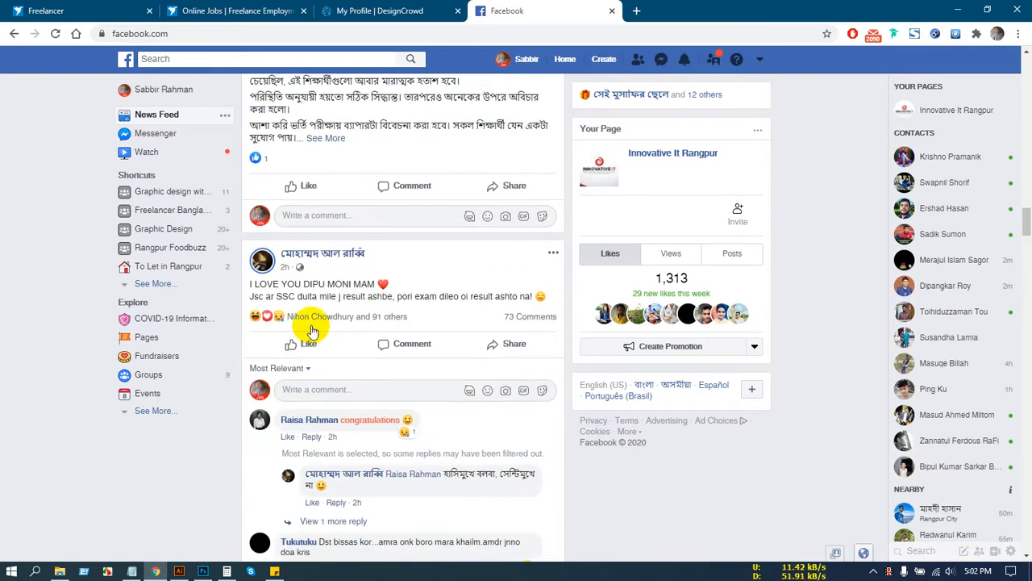
scroll(310, 333, "down", 10)
scroll(309, 311, "down", 8)
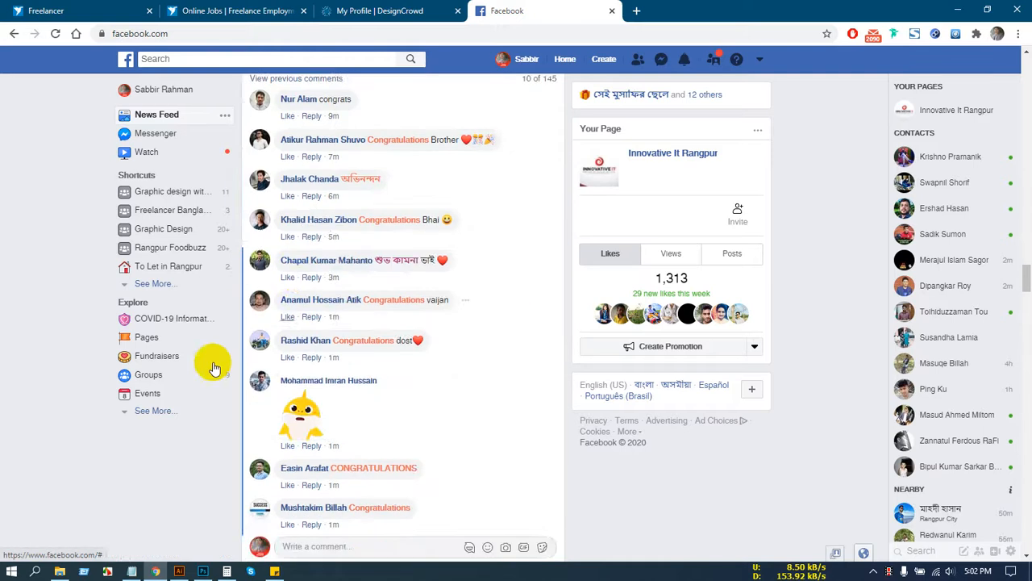
scroll(187, 372, "down", 12)
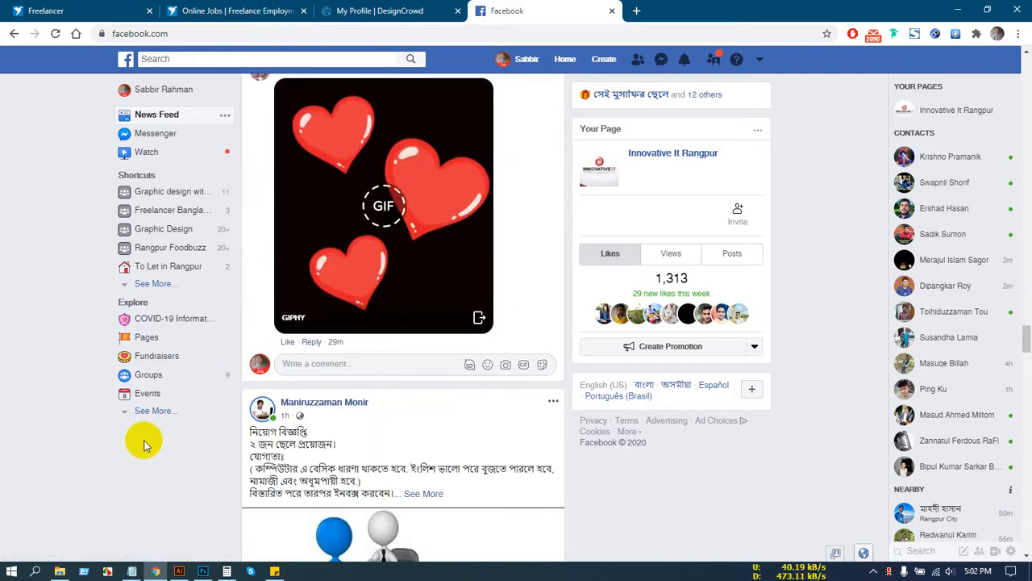
scroll(150, 445, "down", 13)
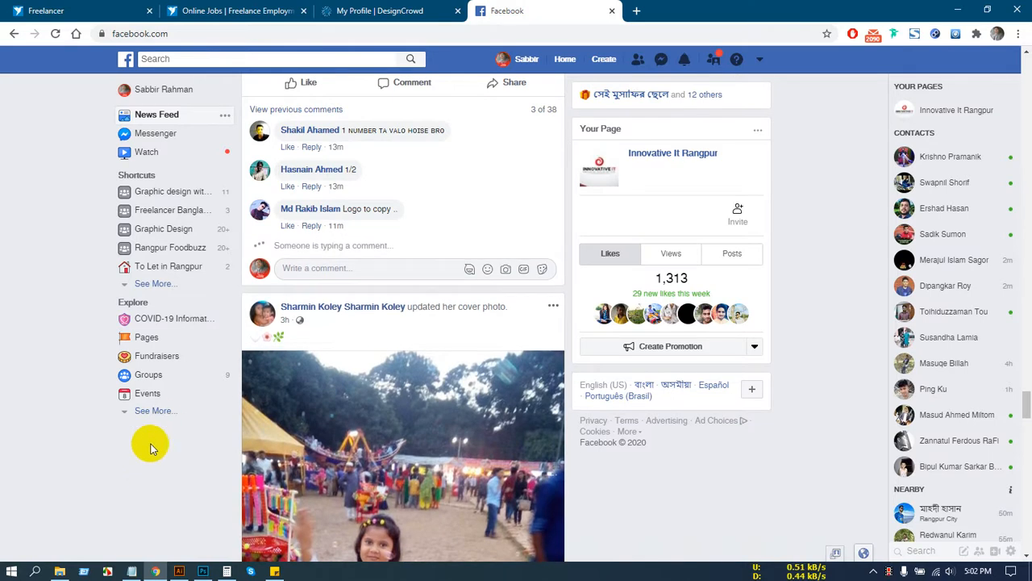
scroll(132, 489, "down", 2)
scroll(131, 488, "down", 14)
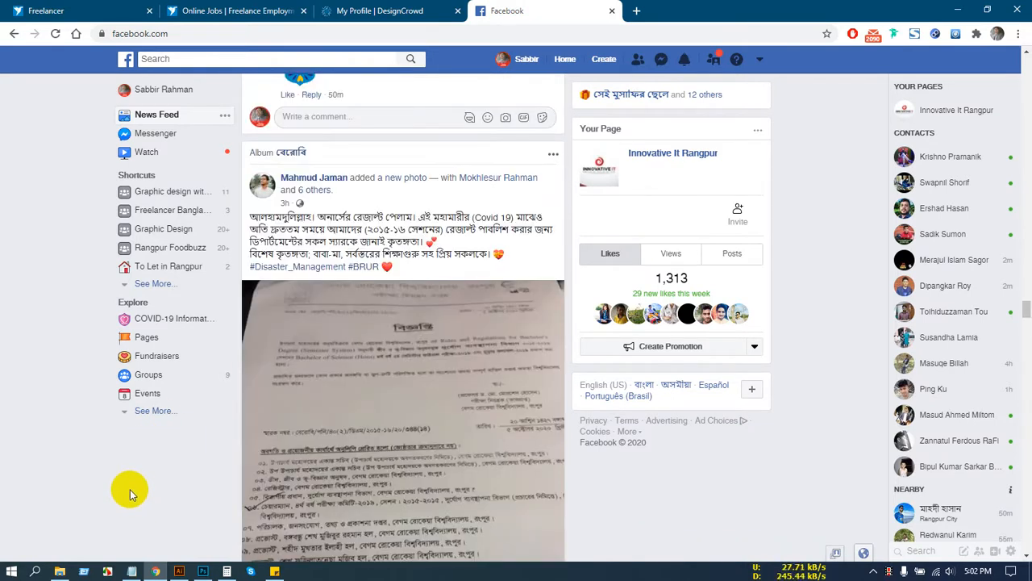
scroll(130, 489, "down", 9)
left_click(436, 6)
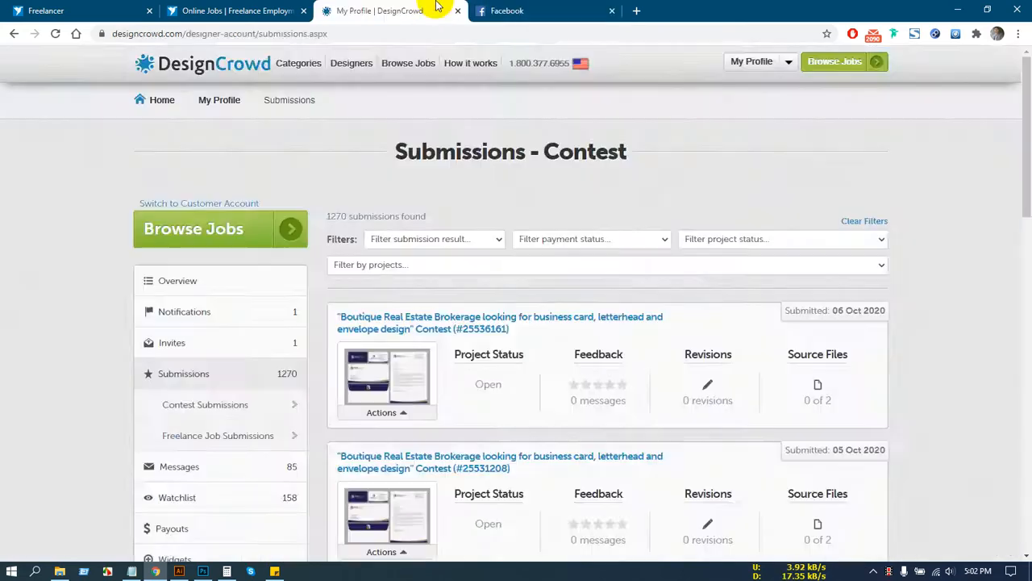
Step: Switch to Photoshop and open the business card file 2.psd from the 25 aud folder on the Desktop
left_click(242, 10)
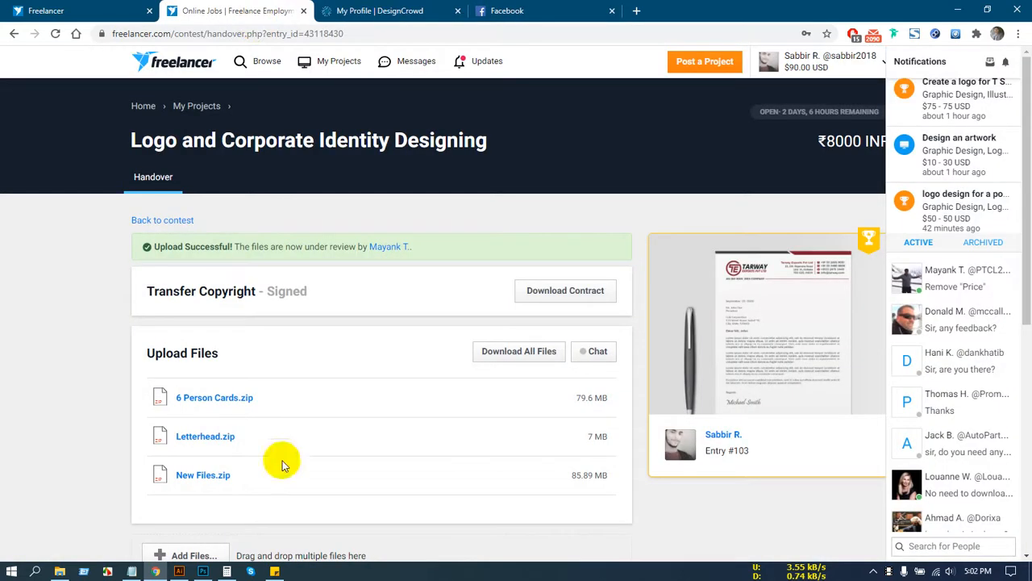
left_click(204, 572)
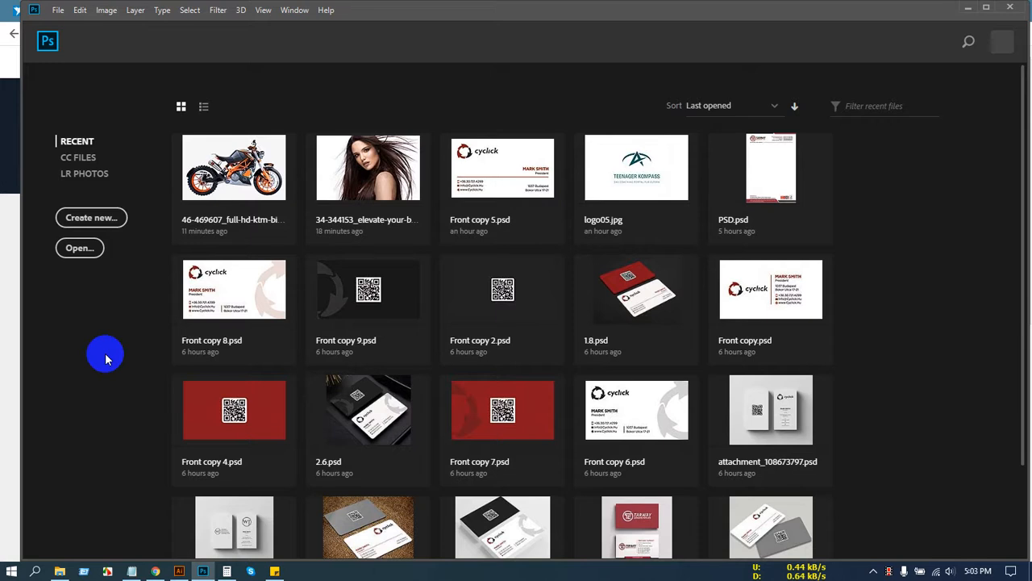
scroll(478, 360, "down", 3)
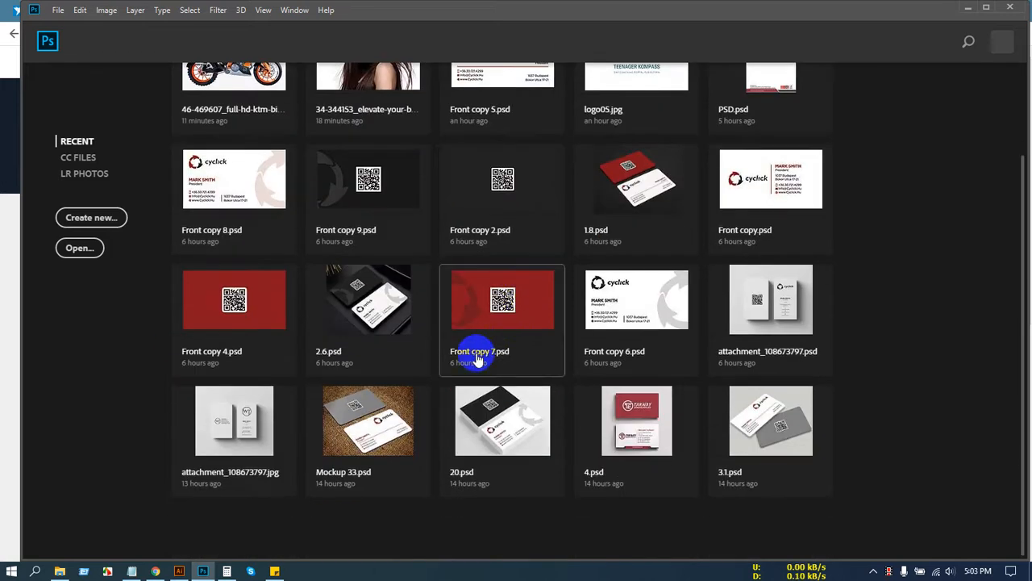
scroll(486, 391, "up", 3)
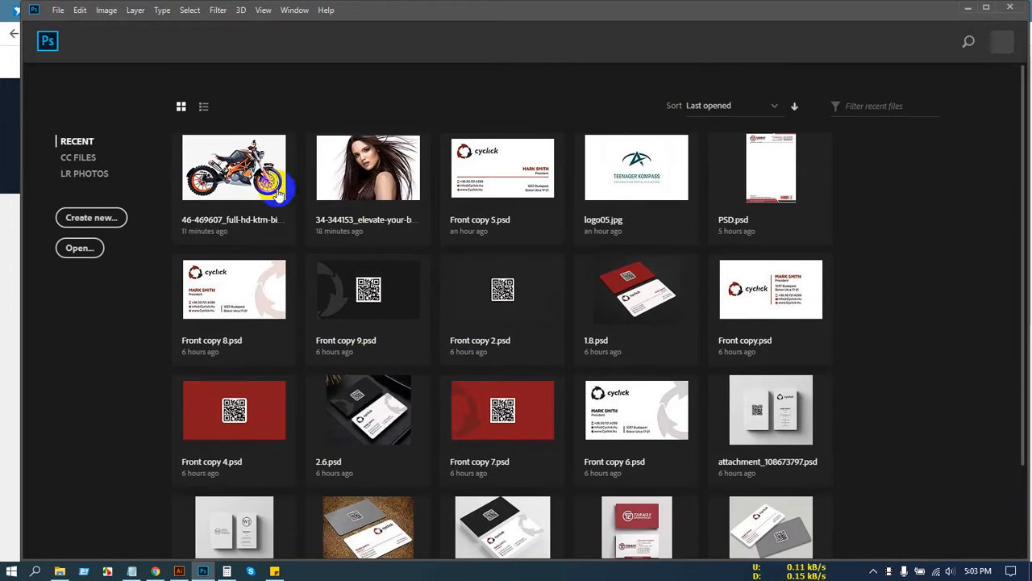
left_click(79, 248)
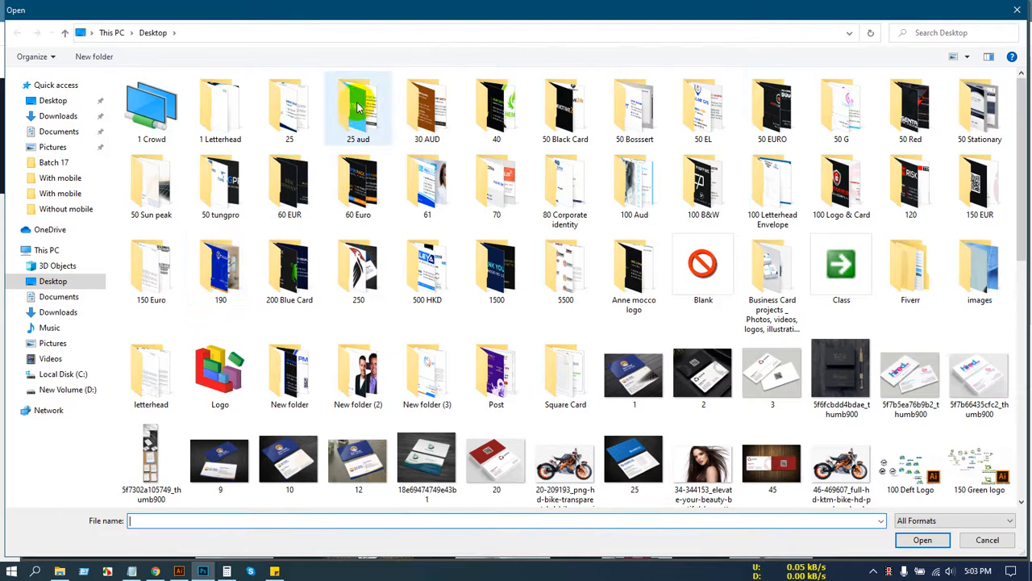
double_click(358, 107)
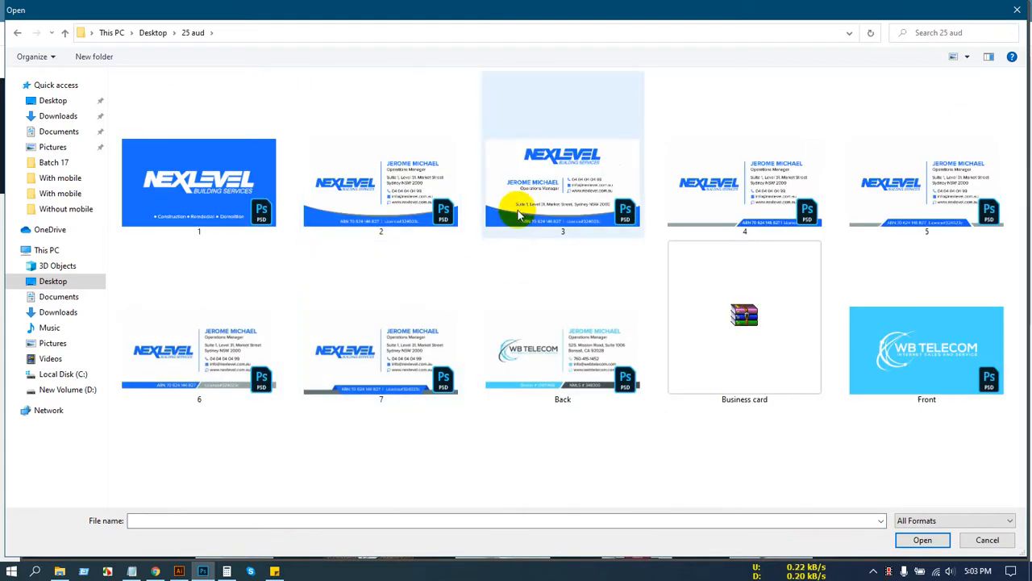
double_click(403, 167)
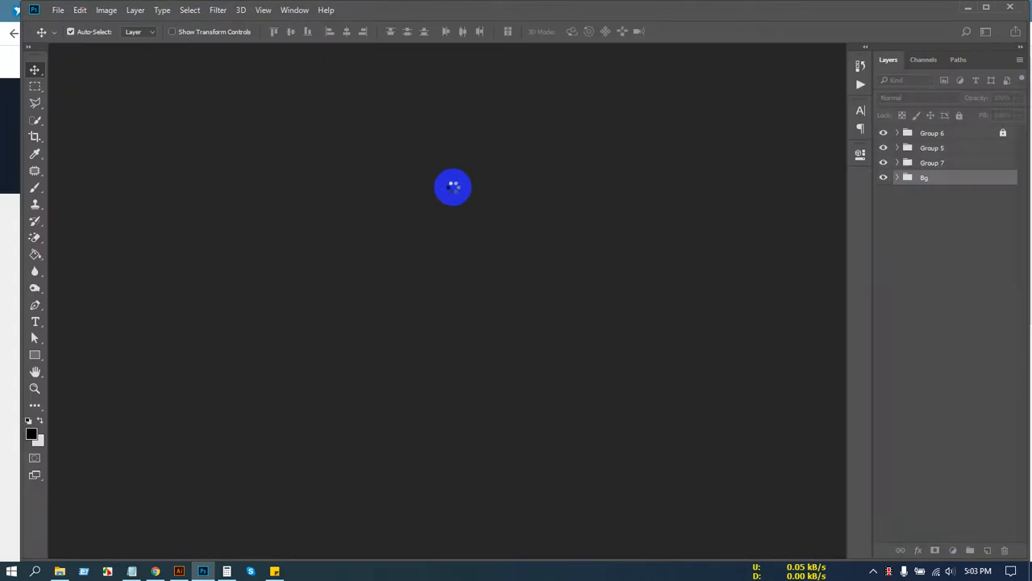
scroll(483, 348, "down", 1)
scroll(483, 348, "up", 1)
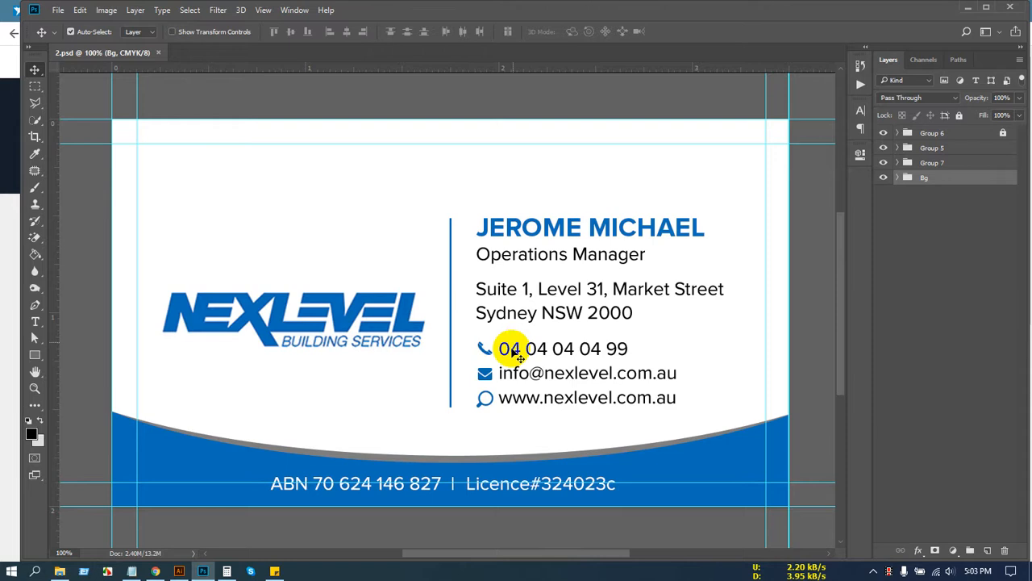
Step: Unlock Group 6 and move the two-line address up and right, out of alignment with the name and contact details
left_click_drag(524, 288, 756, 311)
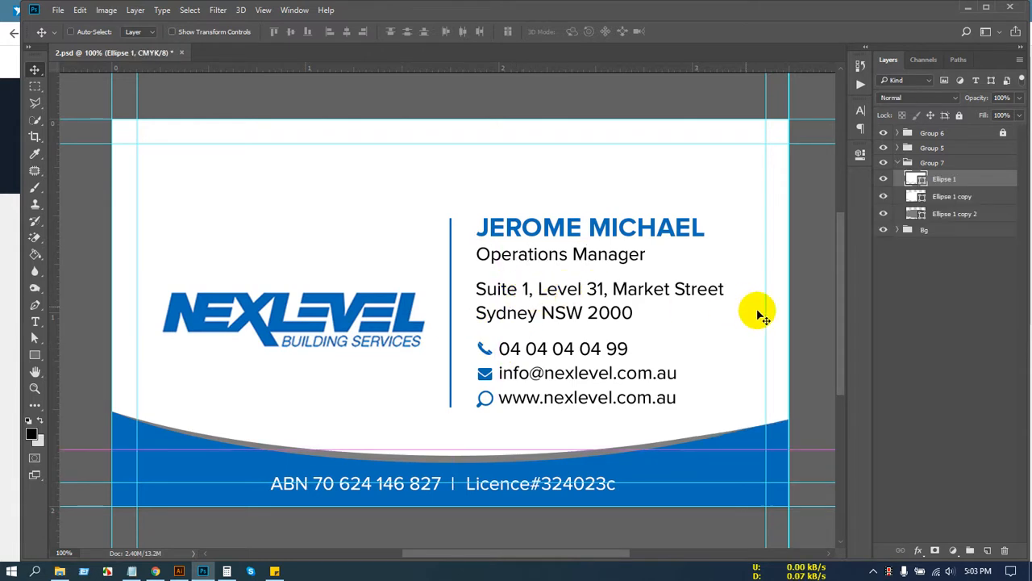
left_click(949, 163)
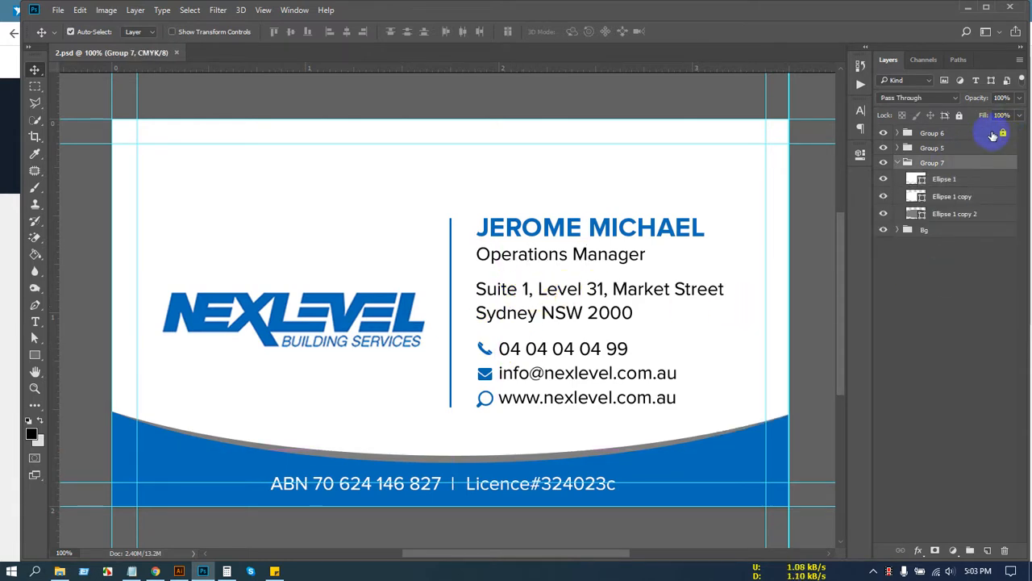
left_click_drag(553, 296, 610, 297)
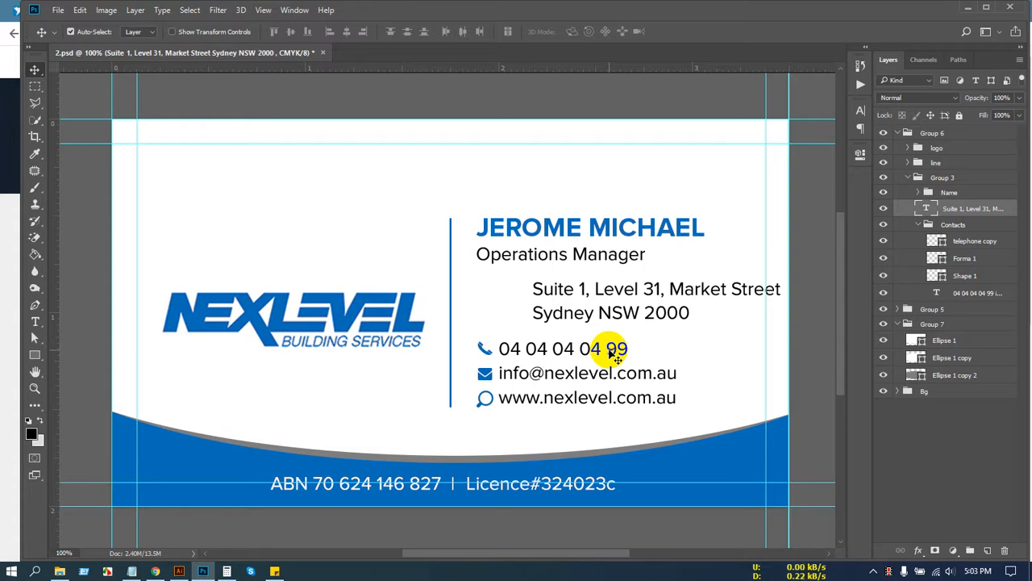
left_click_drag(661, 293, 652, 281)
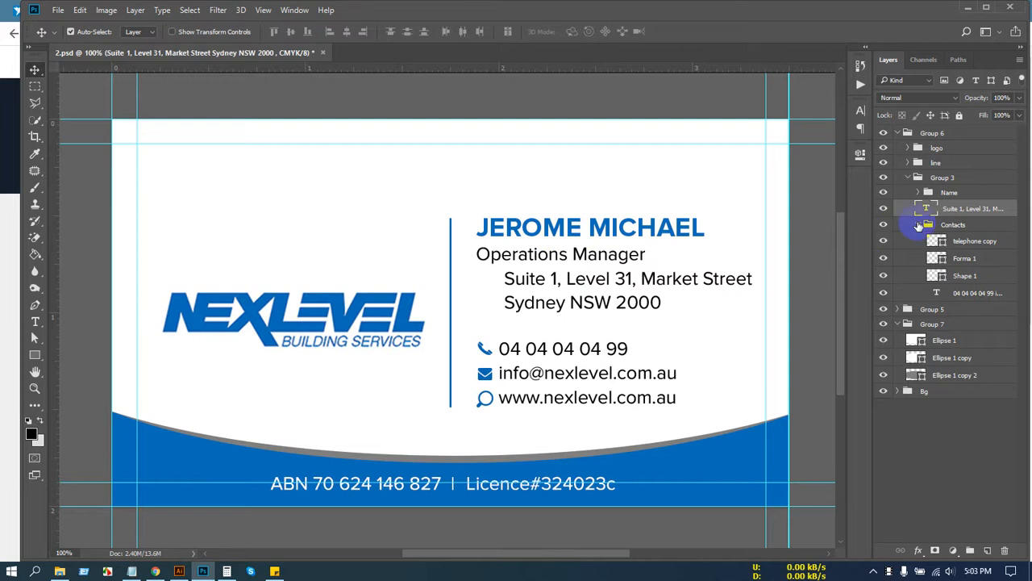
Step: Collapse the Contacts group and select it together with the Name group and the address text layer in Group 3
left_click(919, 225)
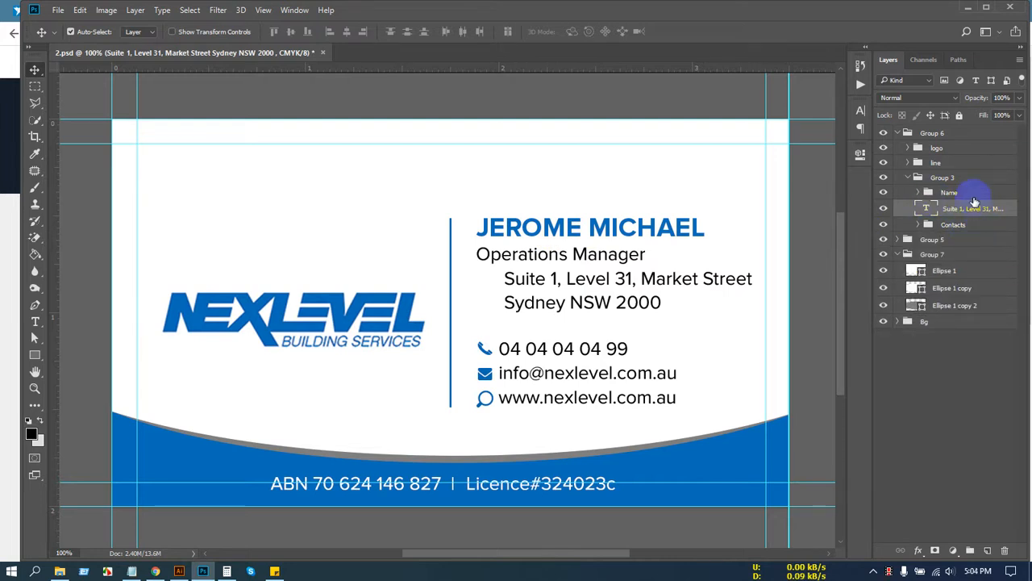
left_click(963, 193)
left_click(962, 230, "shift")
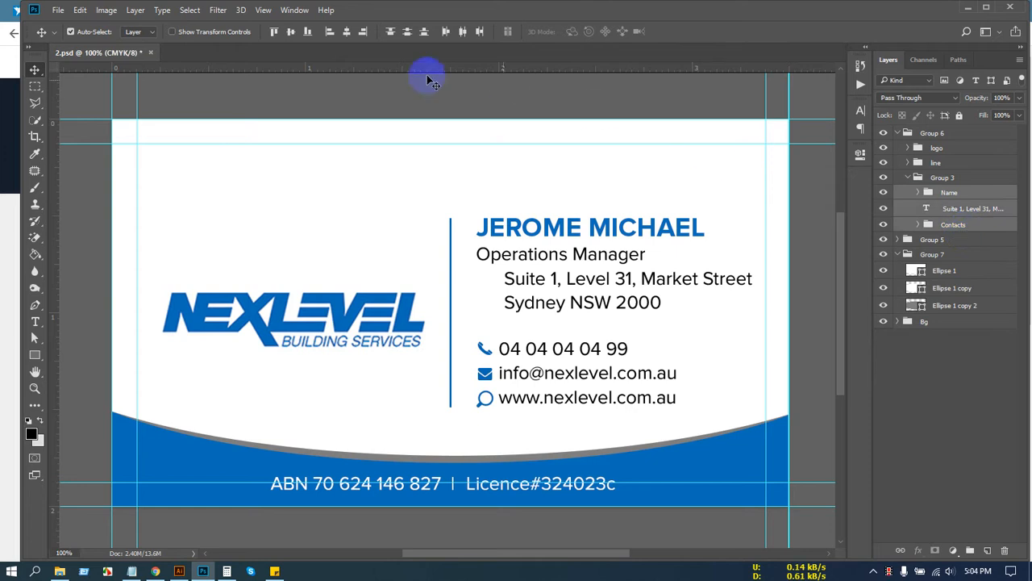
left_click(329, 33)
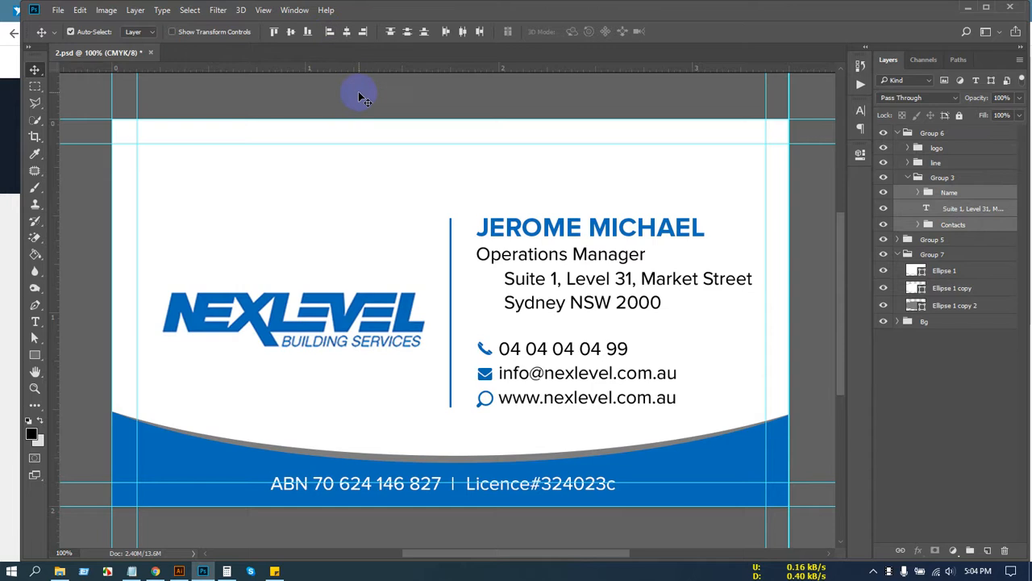
left_click(330, 33)
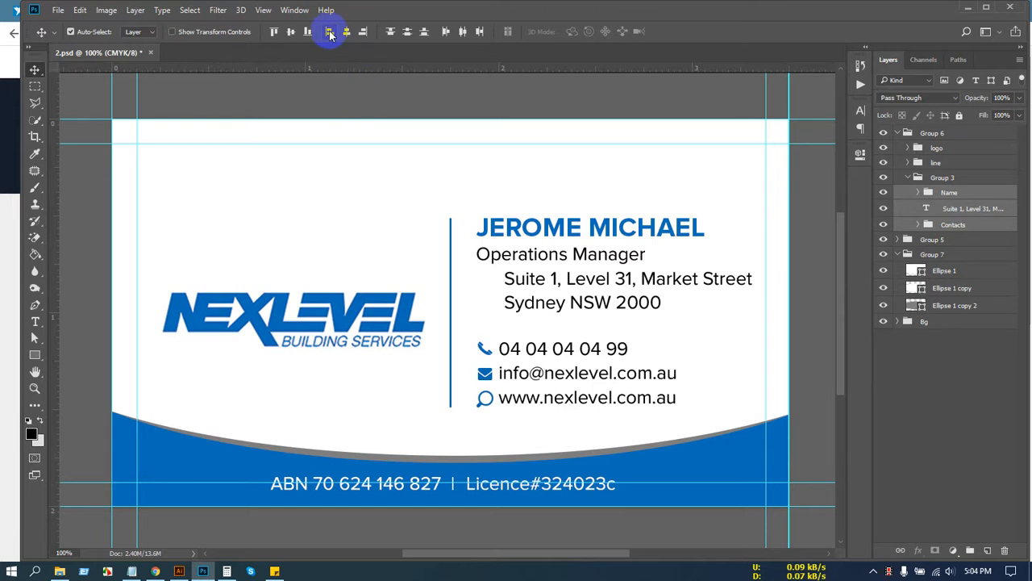
left_click(956, 210)
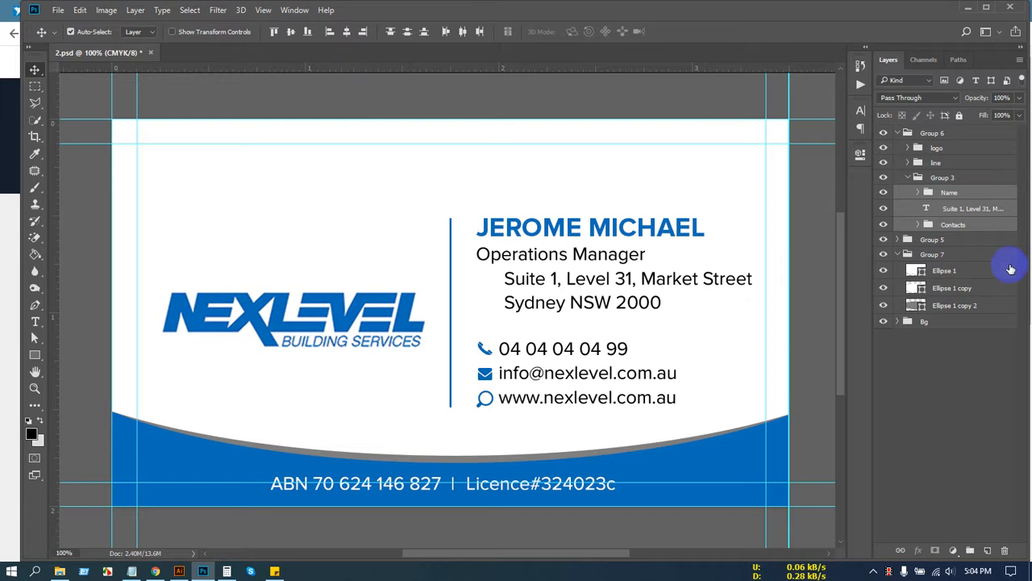
Step: Toggle the visibility of the Name, address and Contacts layers to check them, and align the left edges of all three
left_click(883, 192)
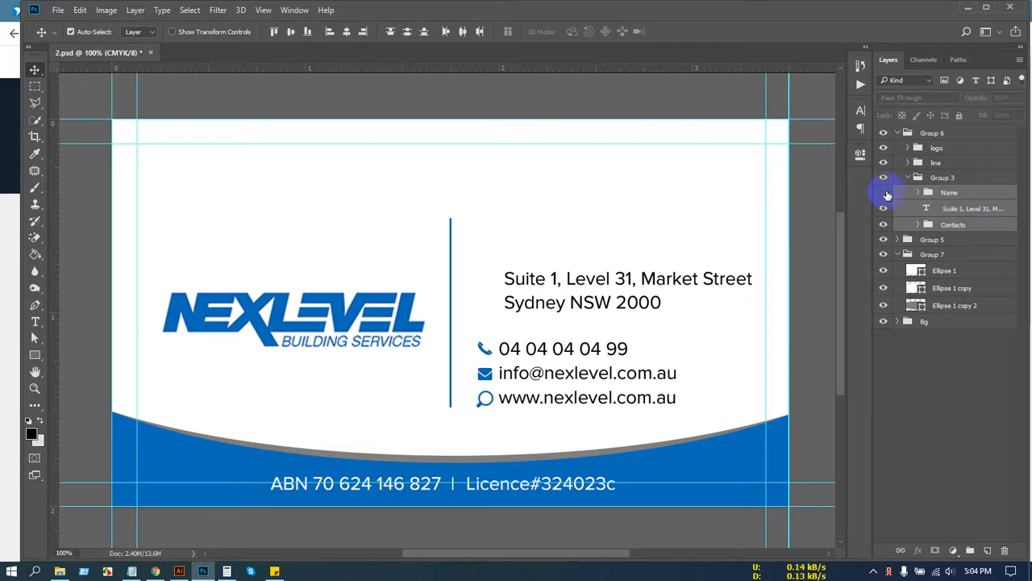
left_click(883, 192)
left_click(883, 211)
left_click(883, 212)
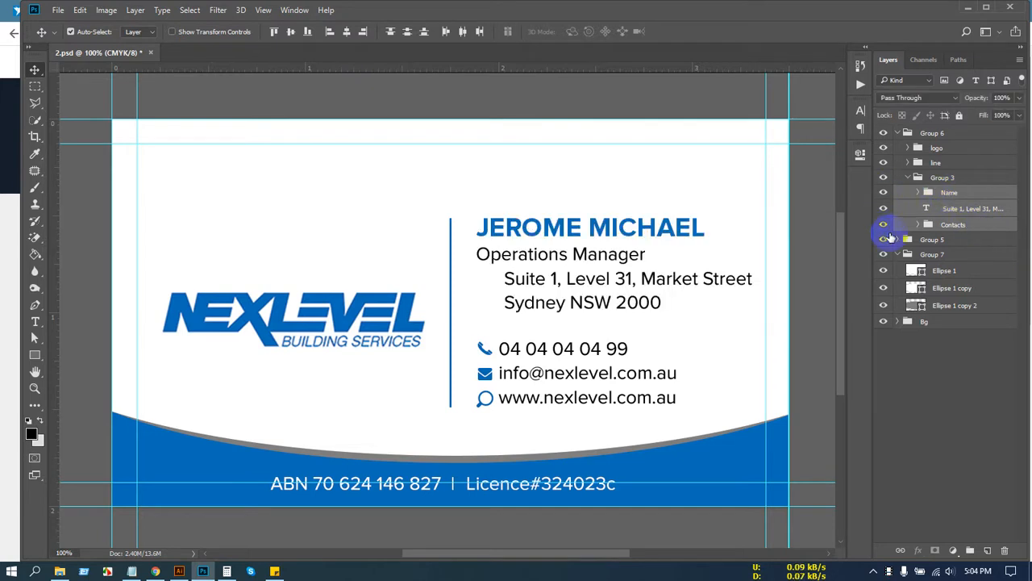
left_click(883, 224)
left_click(883, 224)
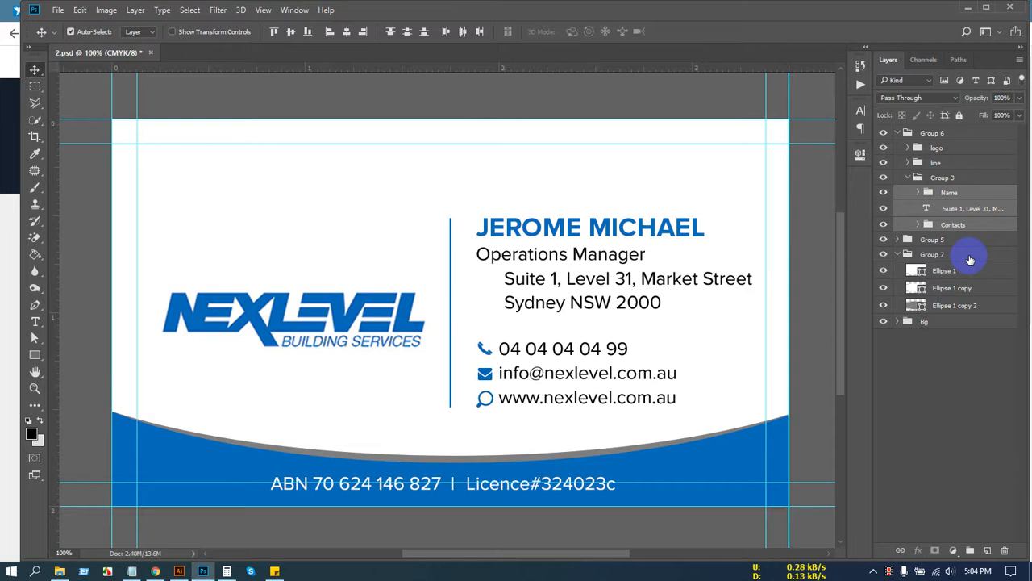
left_click(330, 31)
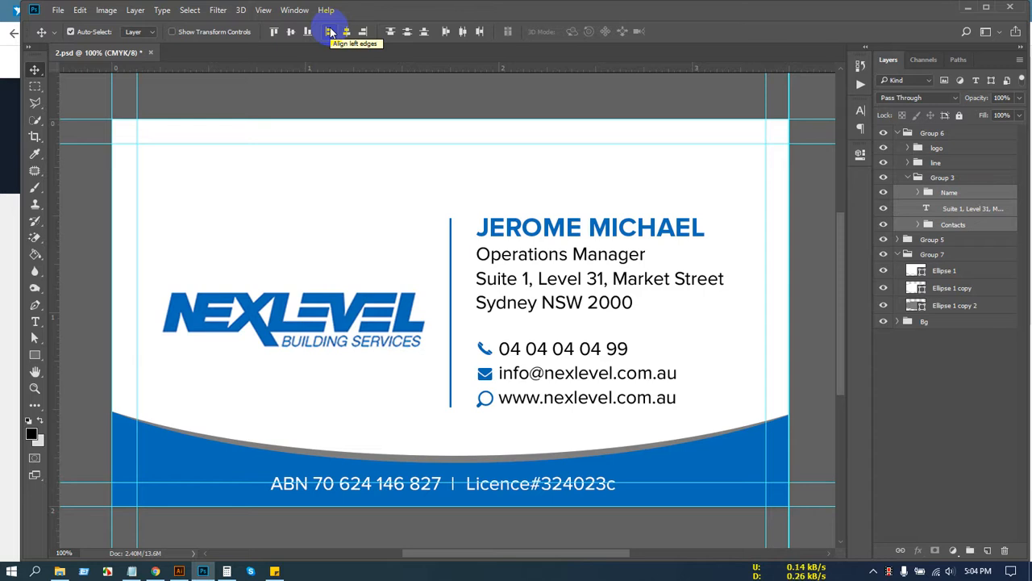
Step: Nudge only the address text layer down until it is evenly spaced between the job title and the phone line
left_click(962, 209)
key("Down")
key("Down")
key("Down")
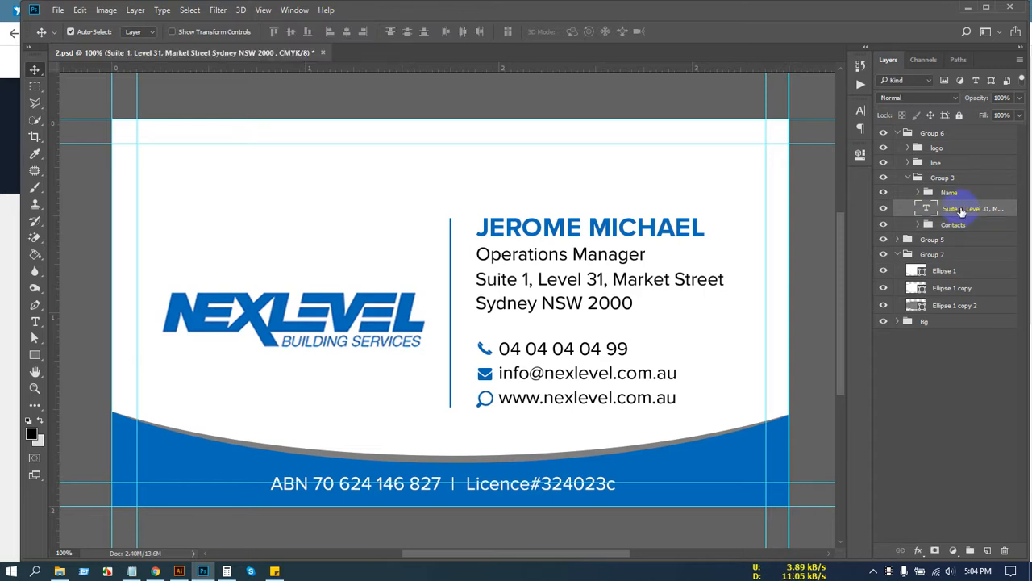
key("Down")
key("Down")
key("Down")
key("Down")
key("Down")
key("Down")
key("Down")
key("Down")
key("Down")
key("Down")
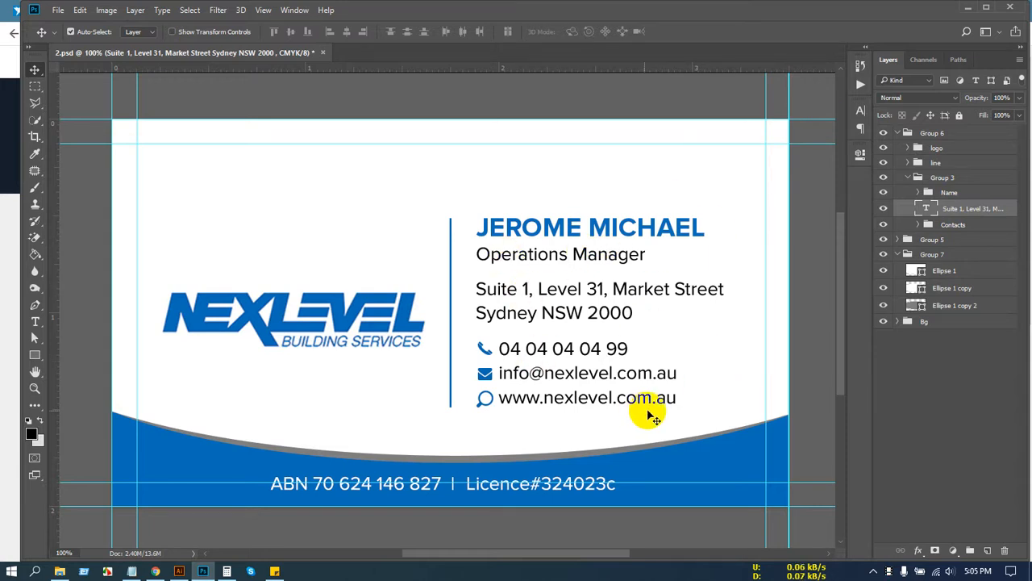
Step: Try distributing the Name, address and Contacts layers by their vertical centers, and undo it
left_click_drag(948, 194, 951, 224)
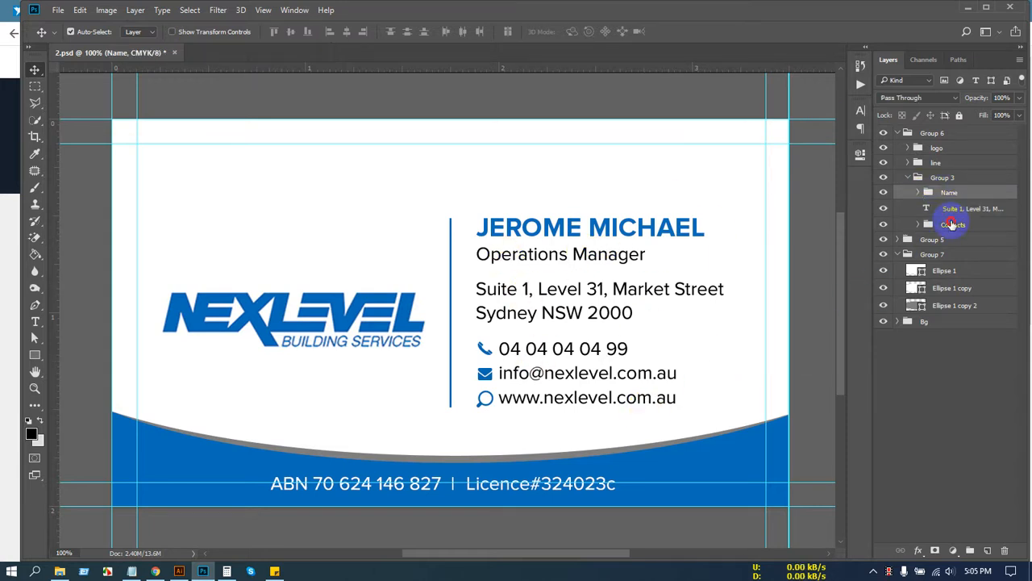
left_click(952, 224, "shift")
left_click(408, 32)
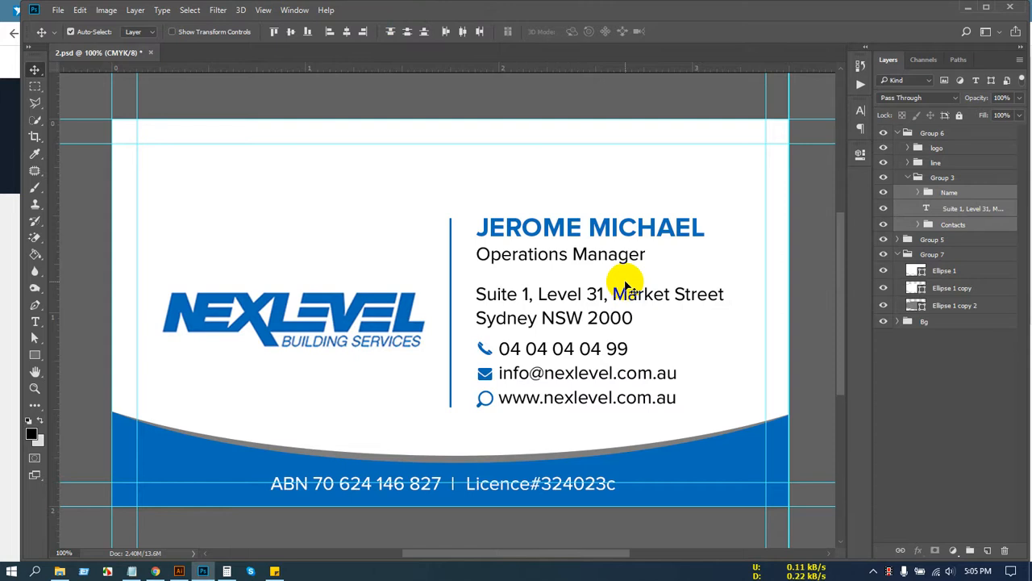
key("shift+Up")
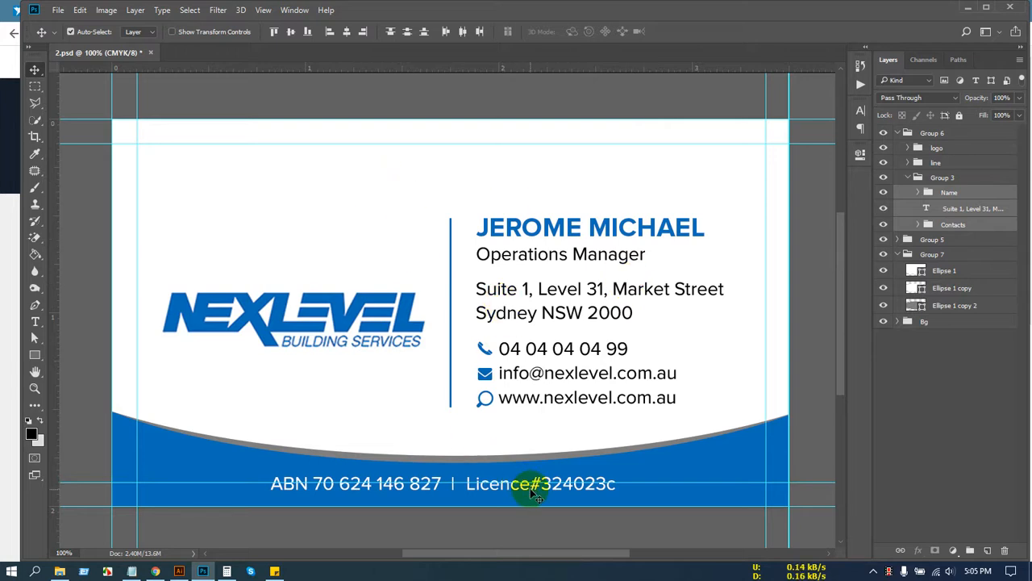
Step: Locate the footer licence text in the layers, collapse Group 5 and toggle its visibility to check what it contains
mouse_move(519, 486)
left_mouse_down()
mouse_move(395, 484)
mouse_move(557, 490)
mouse_move(529, 488)
left_mouse_up()
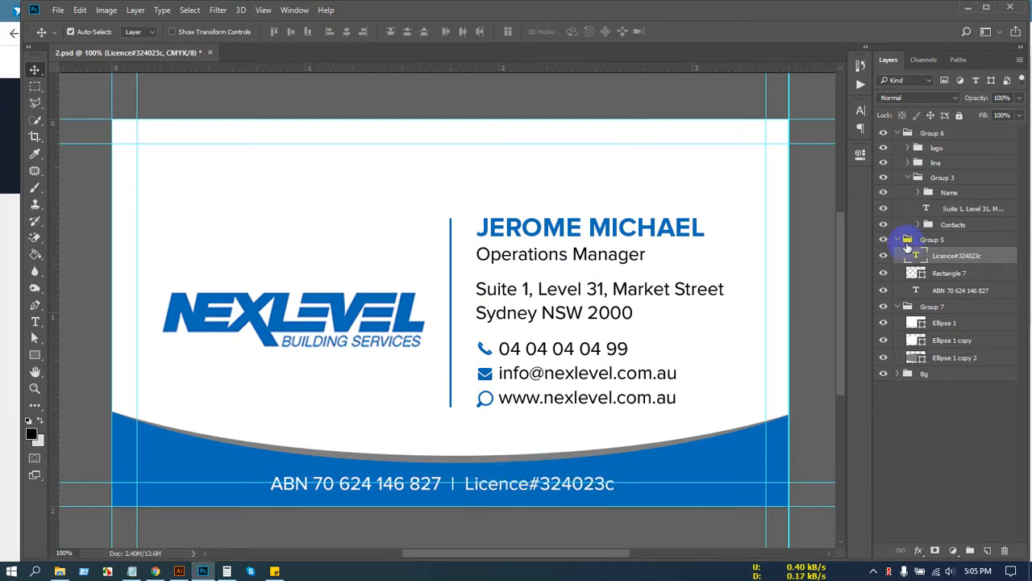
left_click(898, 240)
left_click(883, 239)
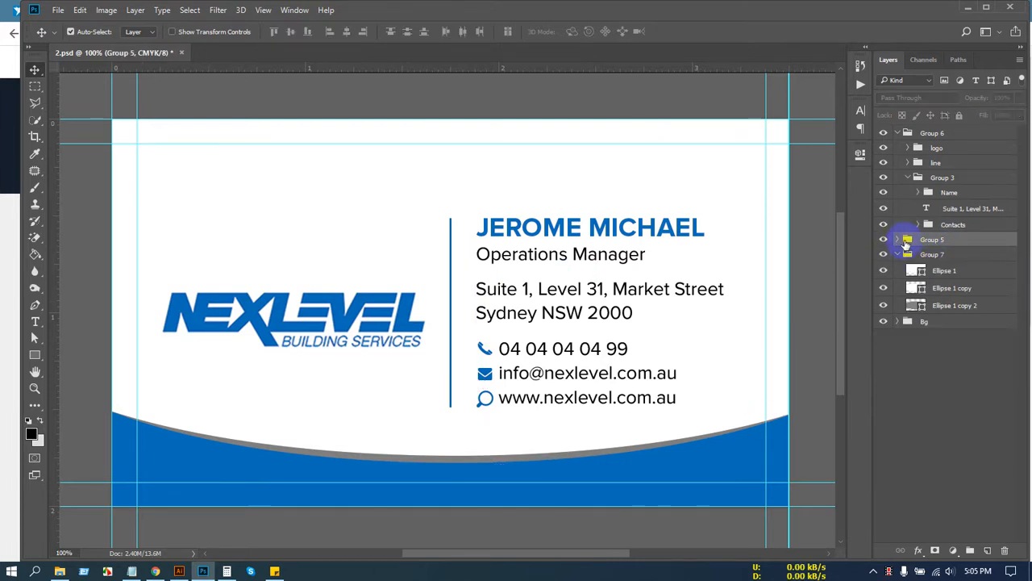
left_click_drag(906, 244, 935, 243)
key("ctrl")
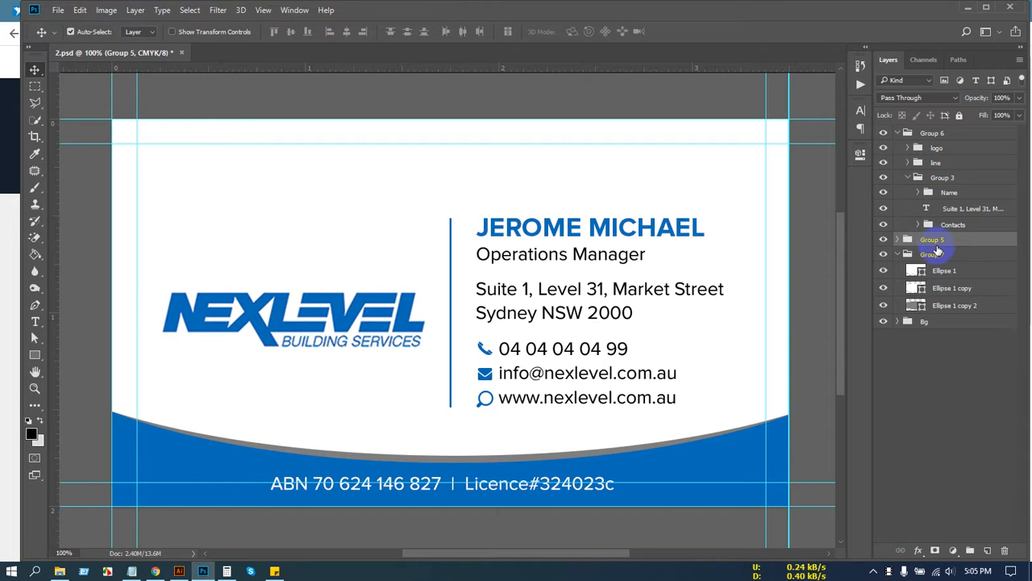
Step: Nudge Group 5 with the ABN and licence line left so it sits off-center in the blue footer
key("shift+Left")
key("shift+Left")
key("shift+Left")
key("shift+Left")
key("shift+Left")
key("shift+Left")
key("shift+Left")
key("shift+Left")
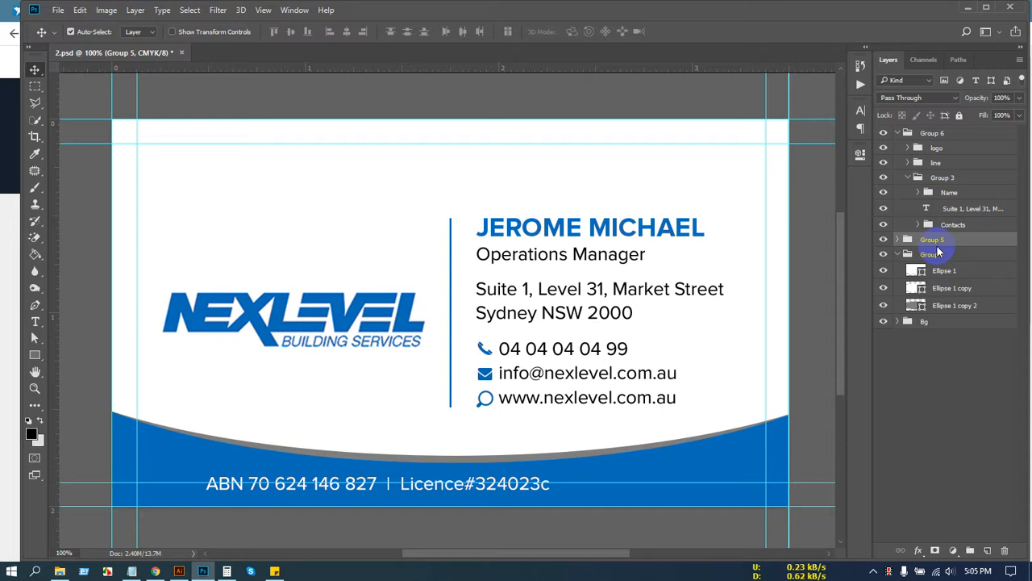
Step: Center Group 5 horizontally on the whole canvas and clear the selection
key("ctrl+a")
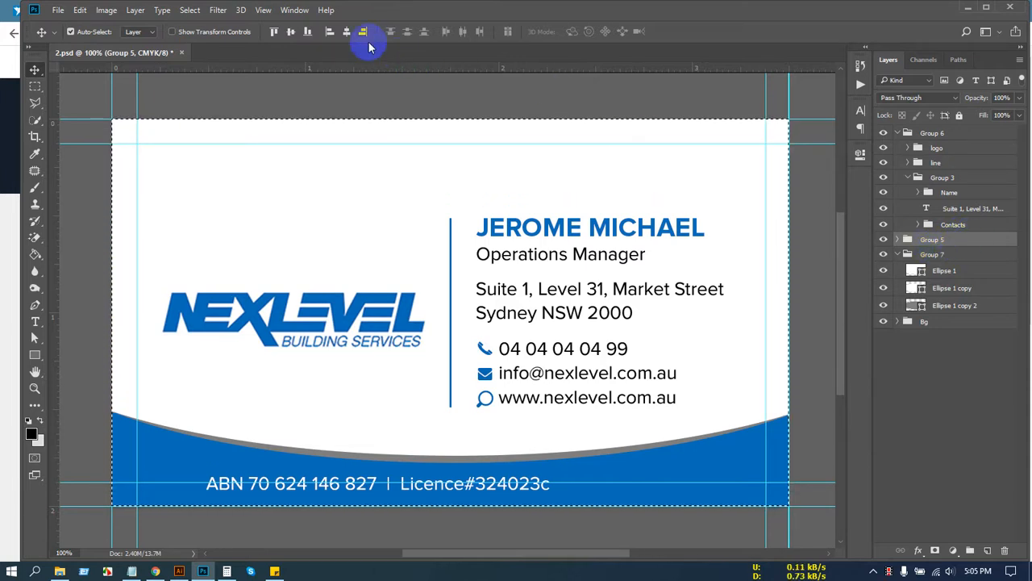
left_click(346, 32)
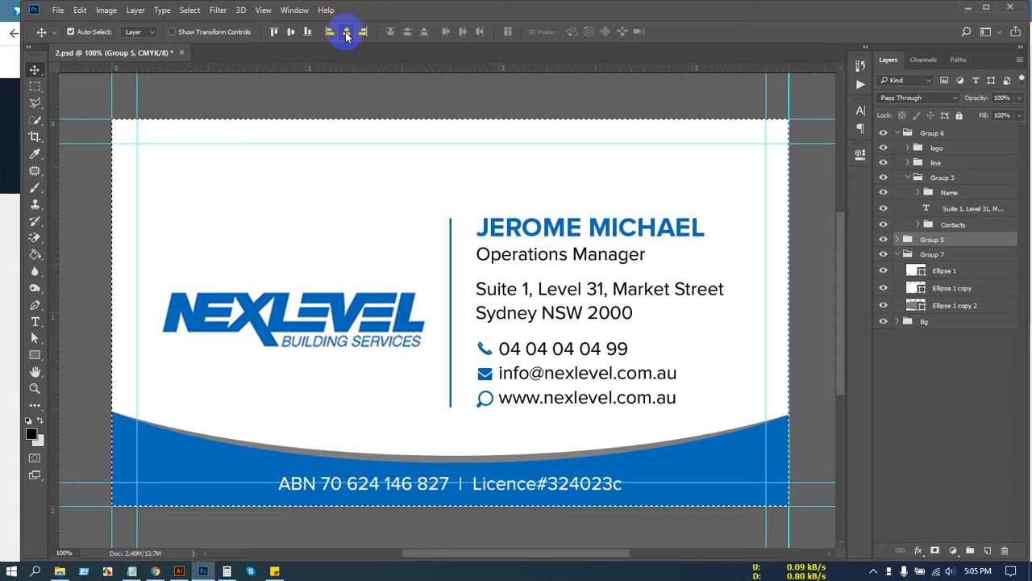
key("ctrl+d")
Step: Move the logo up off-center, collapse its group and center the logo group vertically on the whole canvas
left_click(411, 280)
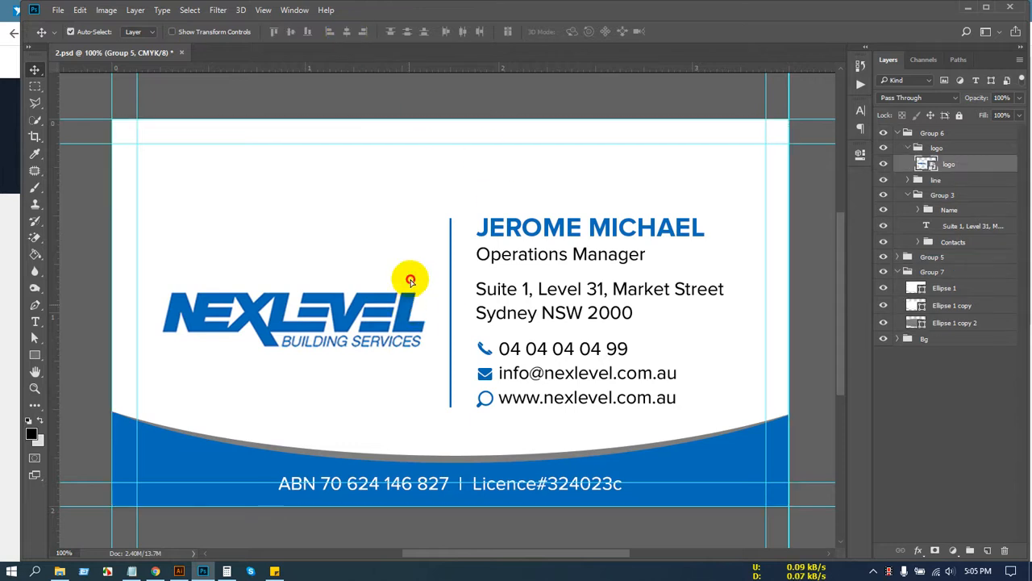
left_click_drag(411, 280, 416, 228)
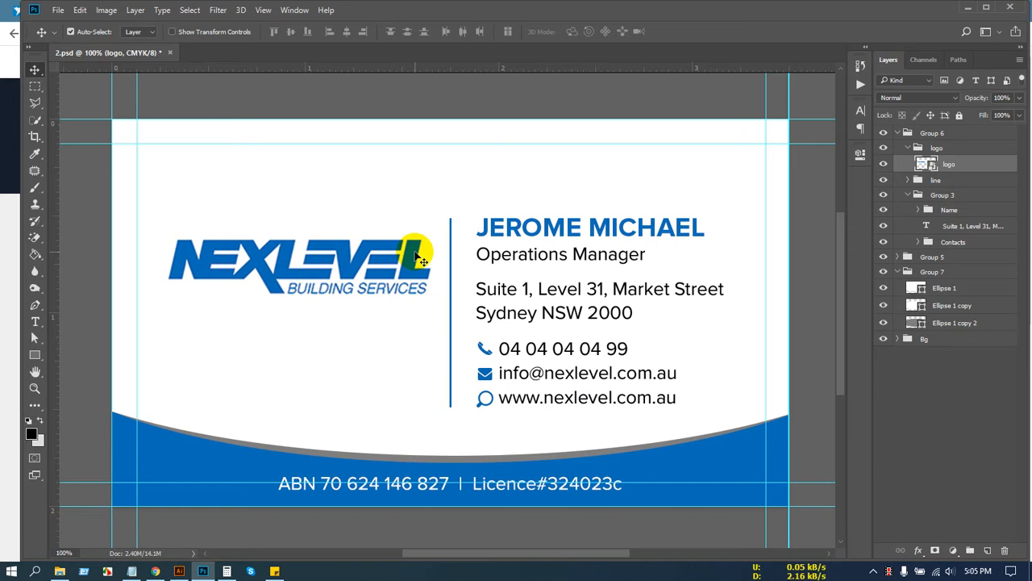
key("ctrl+a")
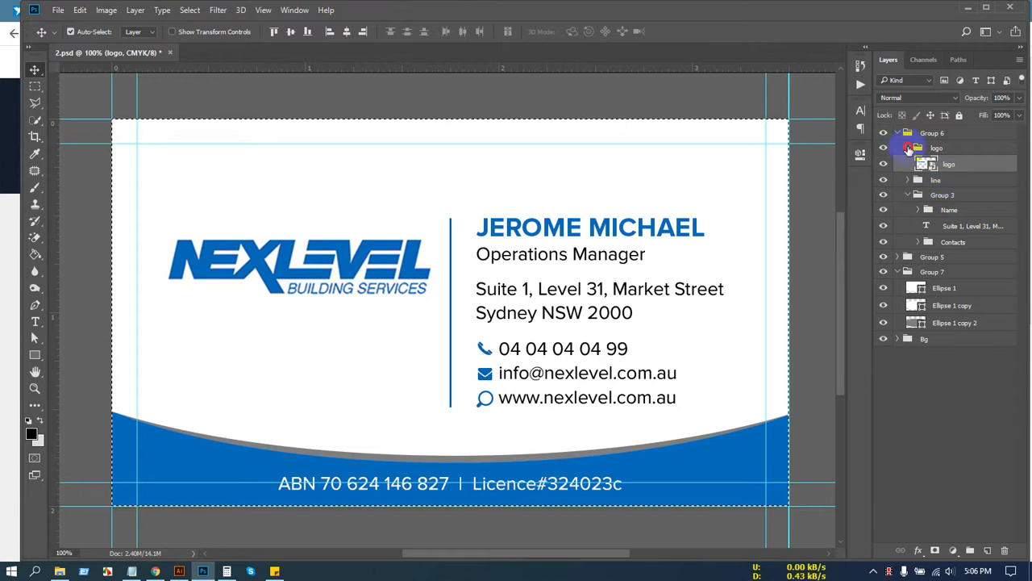
left_click(908, 147)
left_click(952, 149)
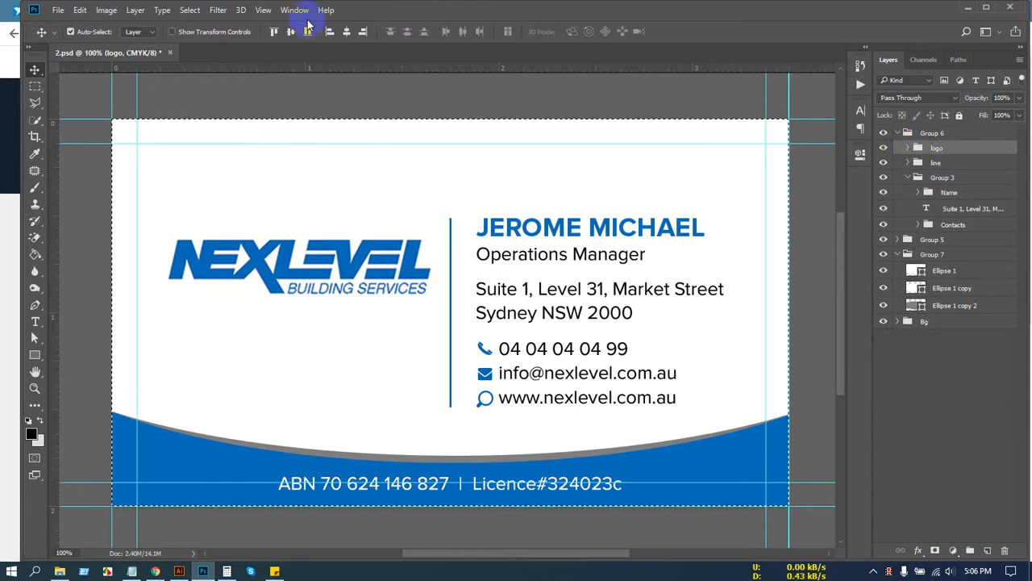
left_click(292, 38)
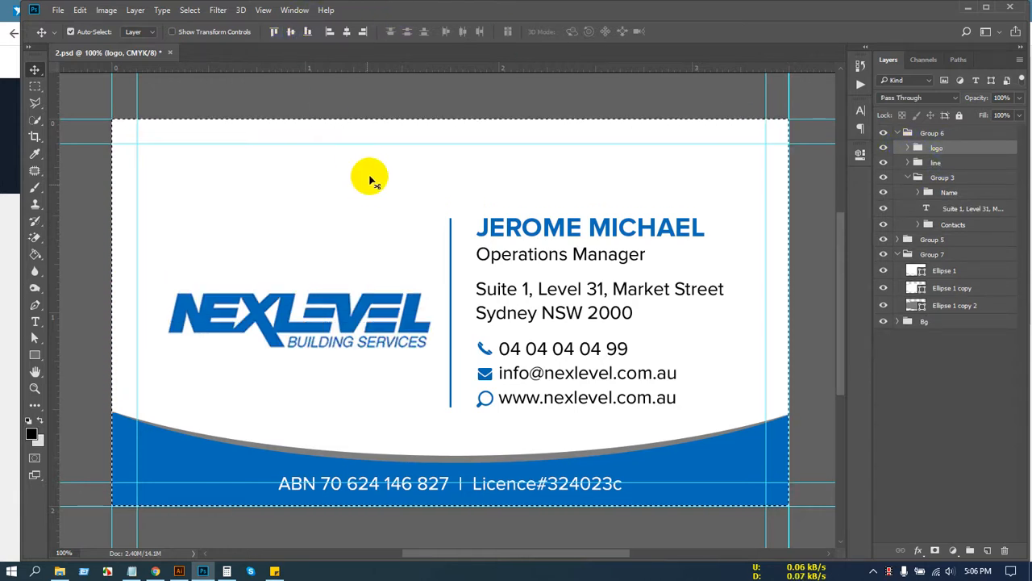
Step: Clear the selection, review the whole card and close the 2.psd document
scroll(395, 396, "down", 2)
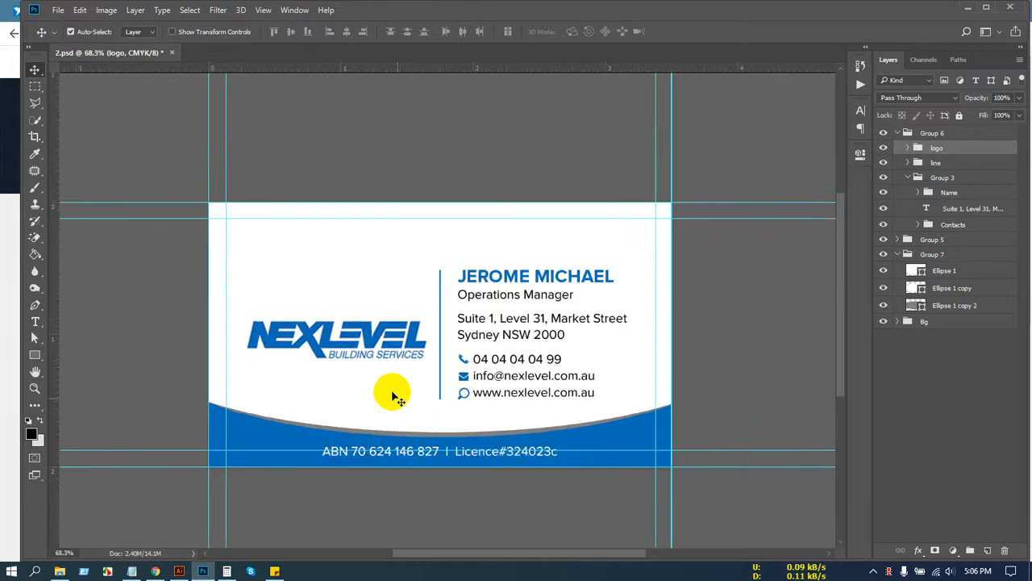
scroll(386, 337, "up", 1)
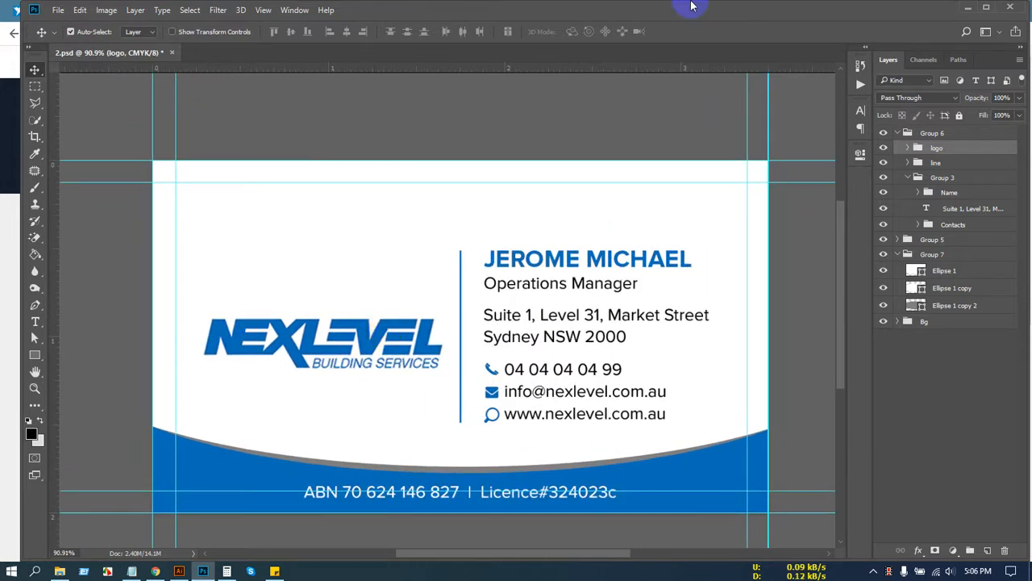
left_click(171, 52)
left_click(548, 223)
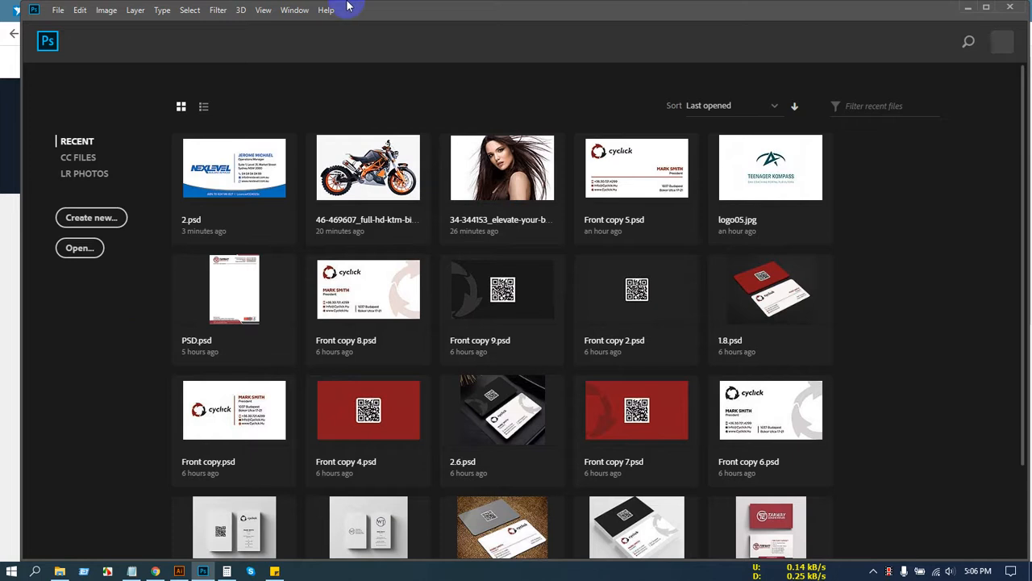
scroll(277, 258, "down", 2)
scroll(282, 266, "up", 2)
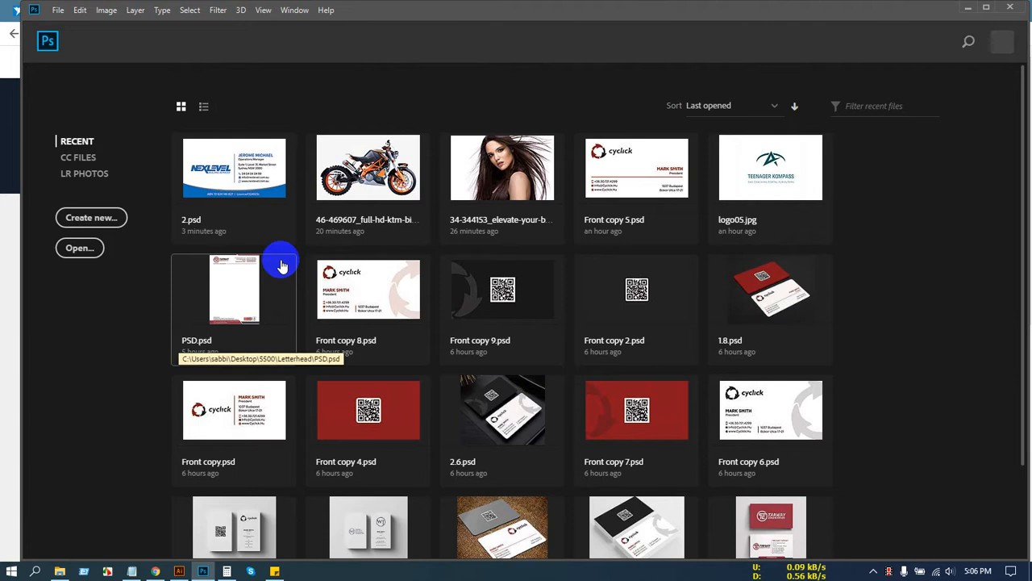
scroll(328, 329, "down", 2)
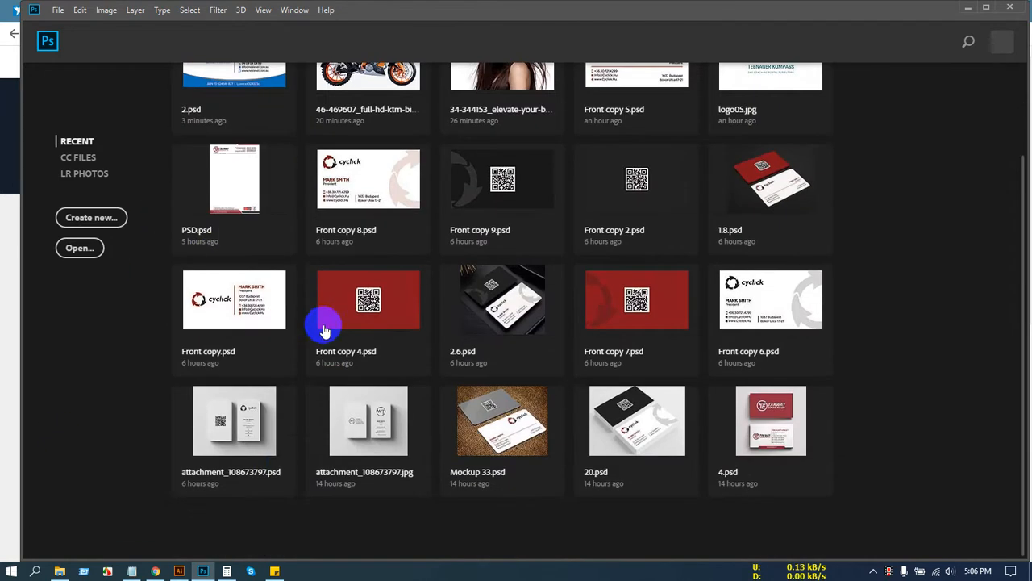
scroll(298, 419, "up", 2)
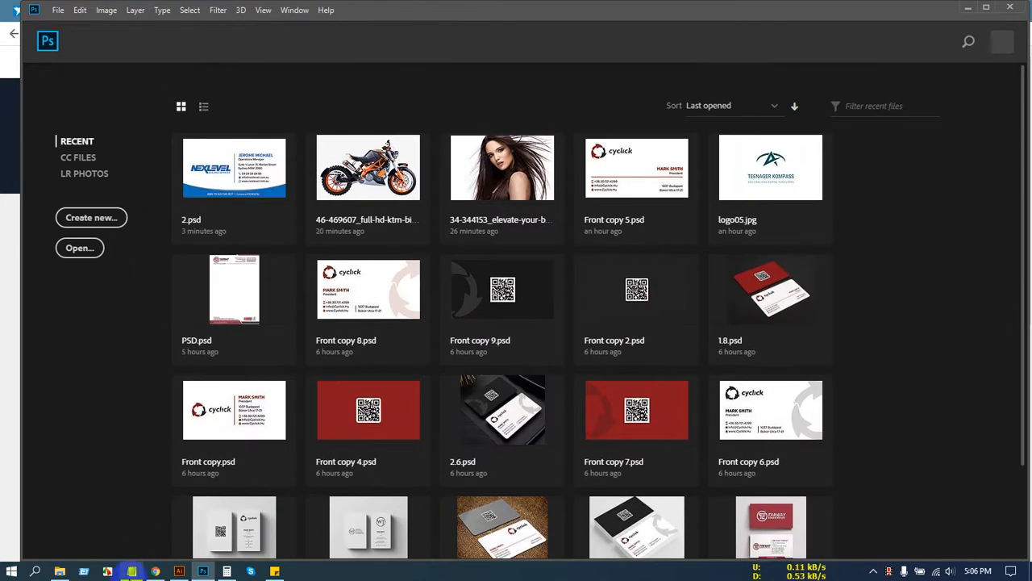
Step: Switch to Chrome and look through the open Freelancer and Facebook pages
left_click(156, 571)
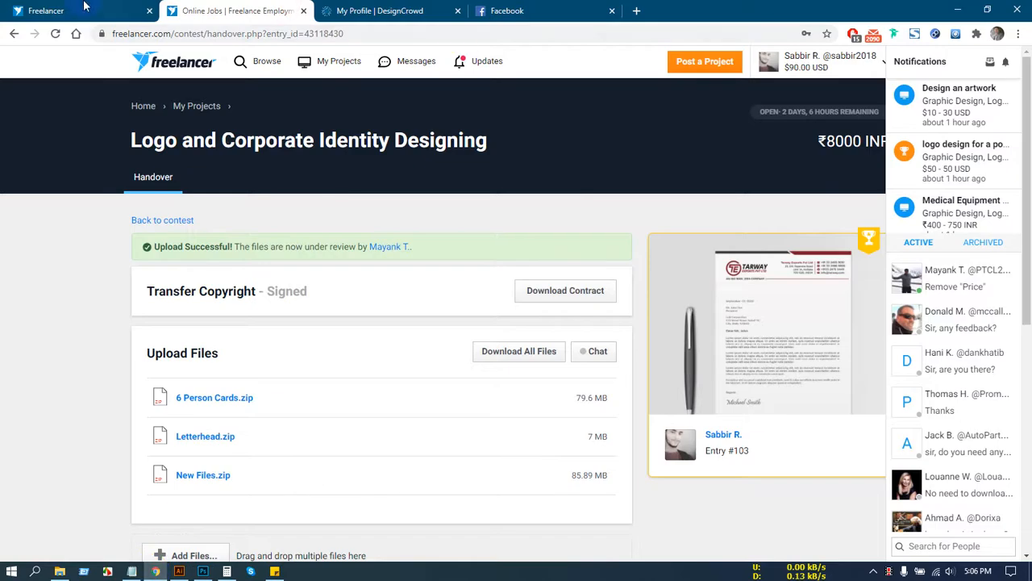
left_click(76, 11)
left_click(254, 10)
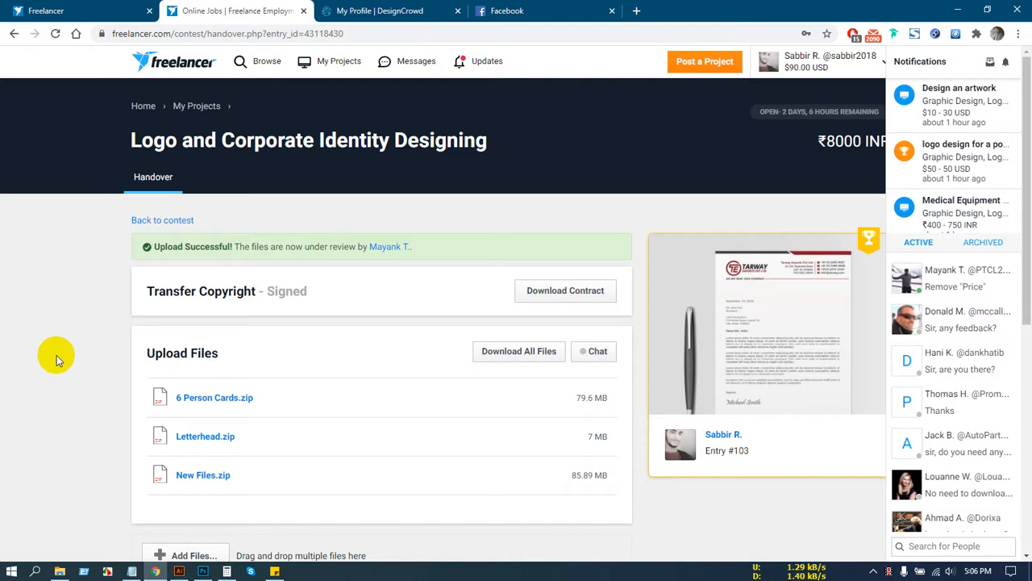
left_click(496, 7)
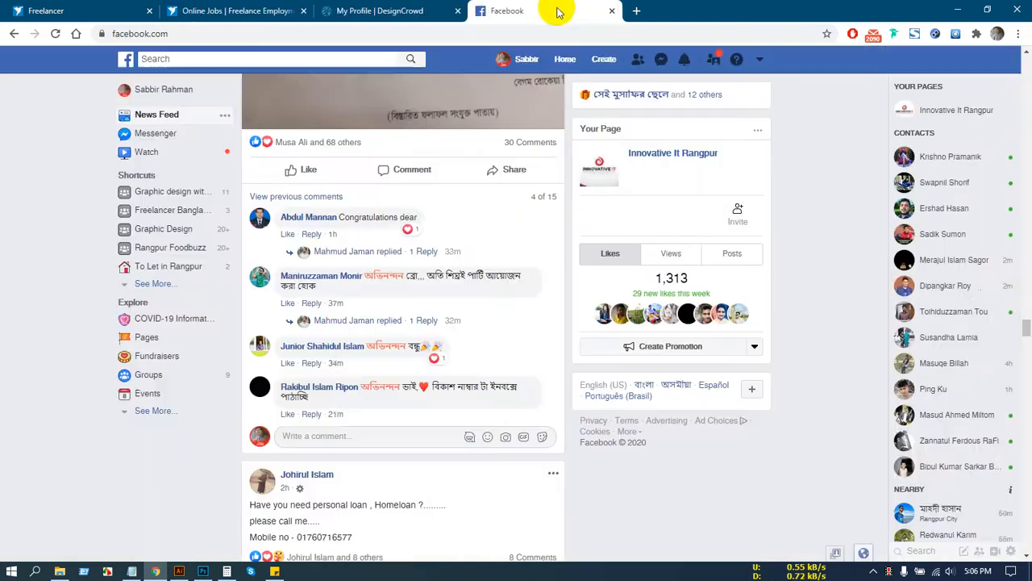
Step: Run a Google image search for "best business card 99designs.com" in a new browser tab
left_click(636, 11)
left_click(471, 146)
left_click(442, 99)
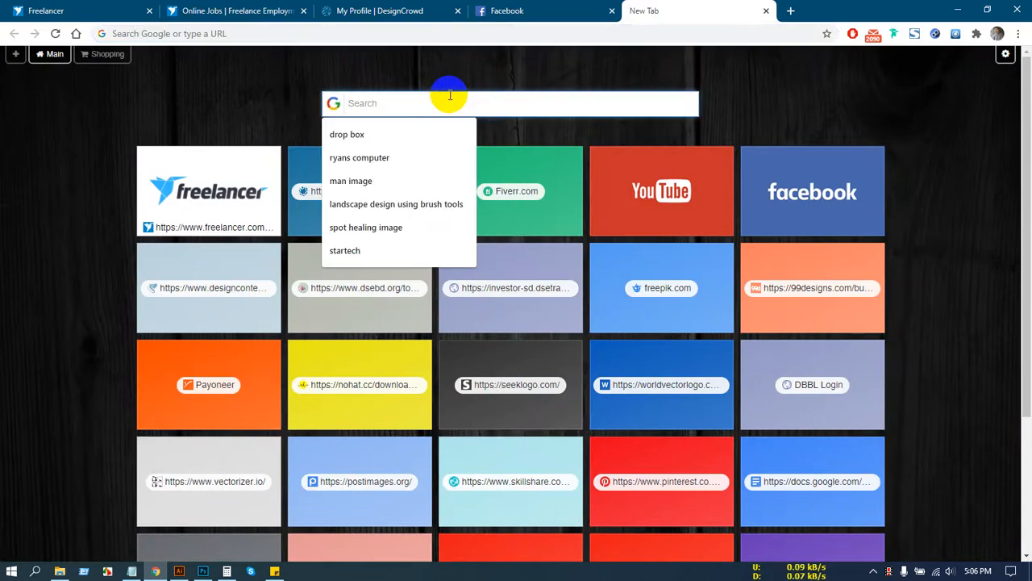
type("best ")
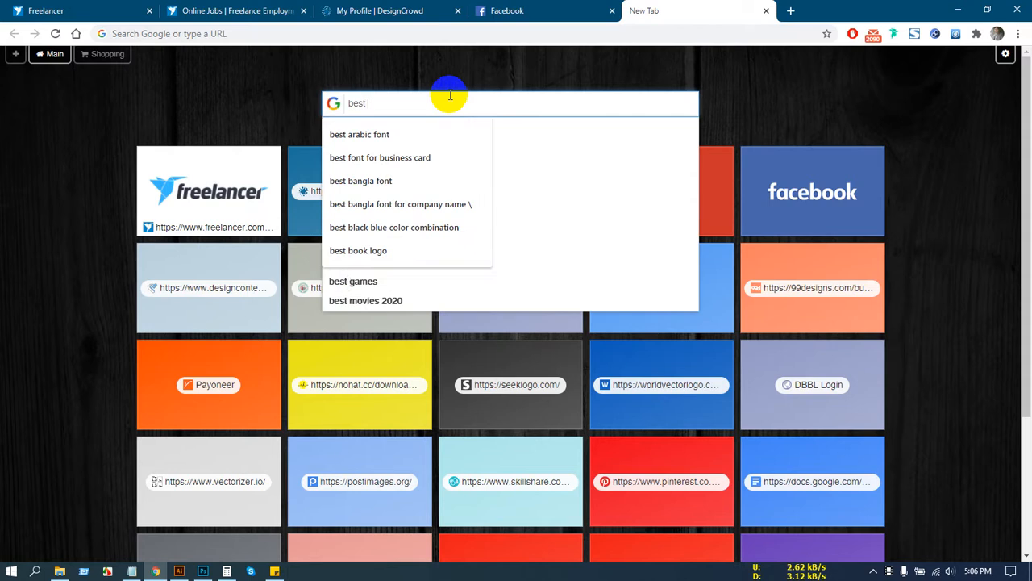
type("business car")
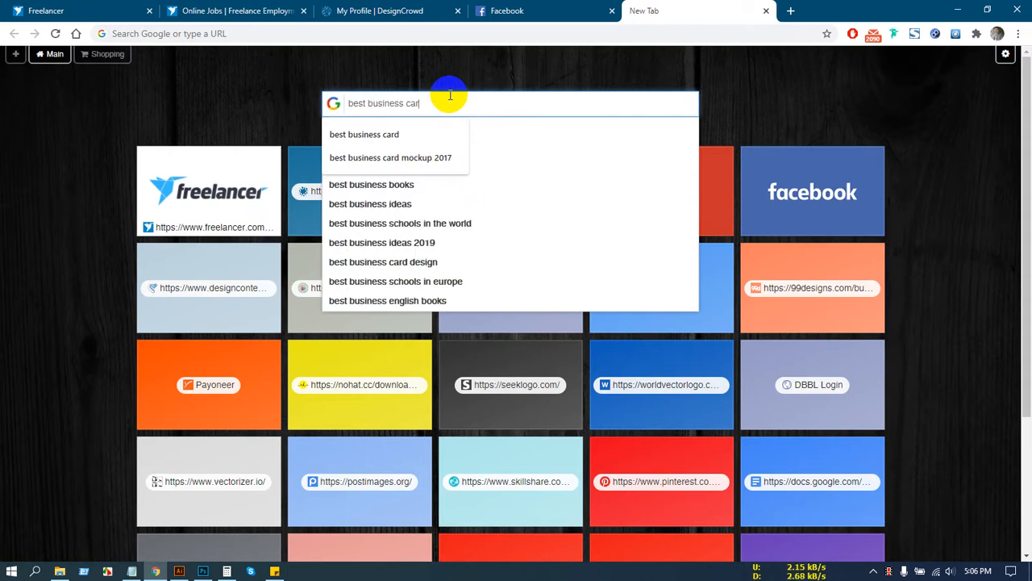
type("d ")
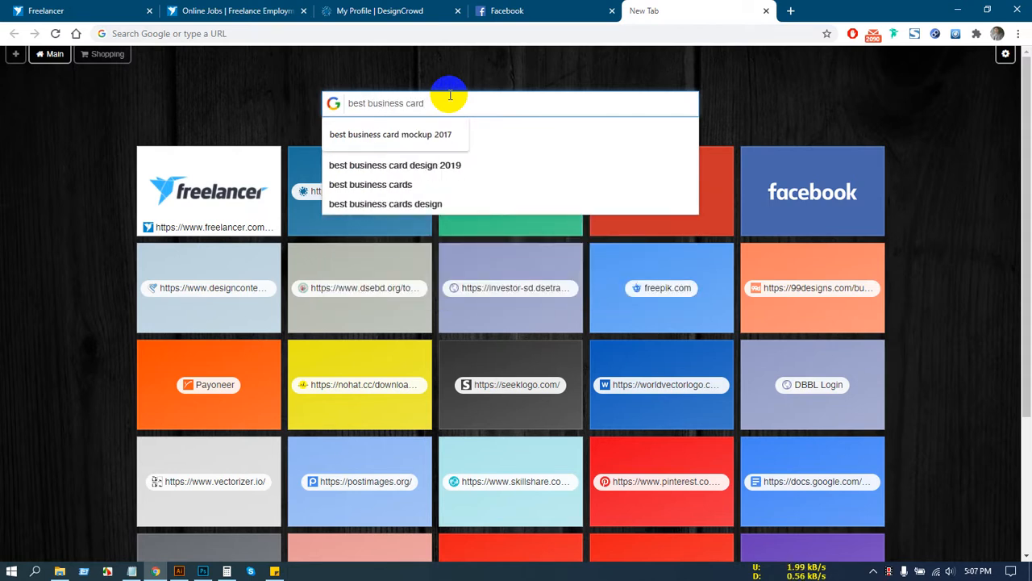
type("99des")
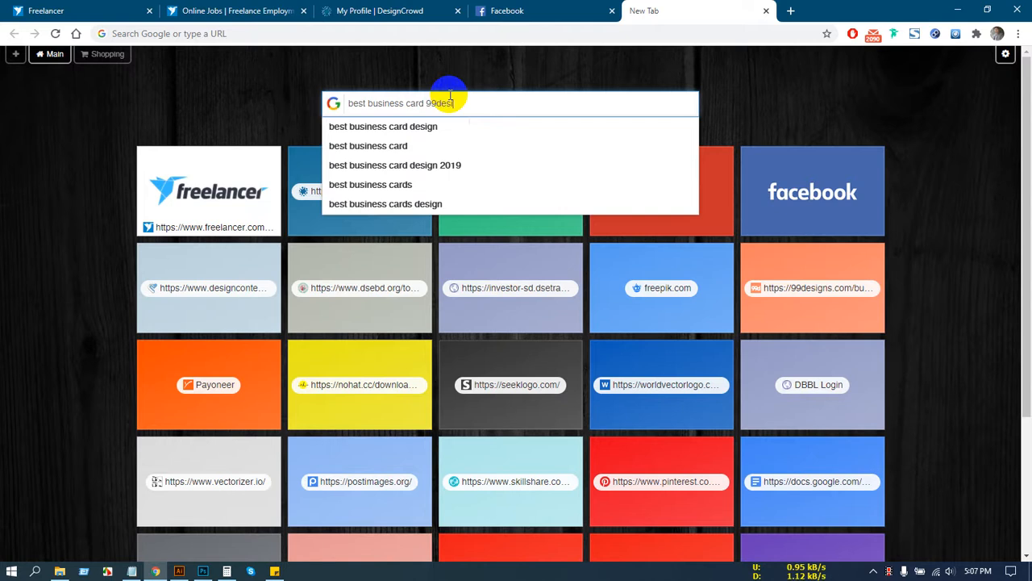
type("igns")
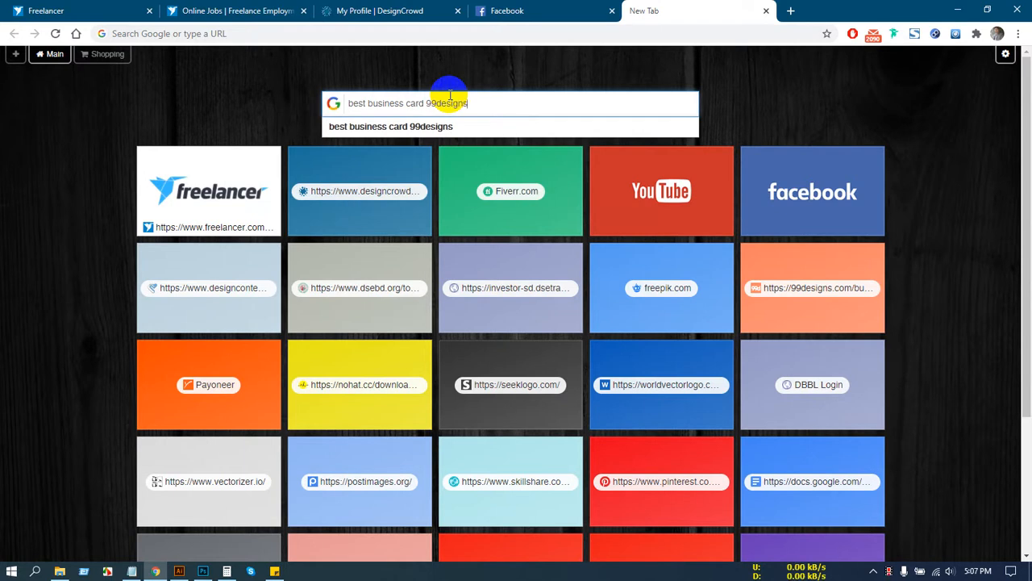
type(".com")
key("Return")
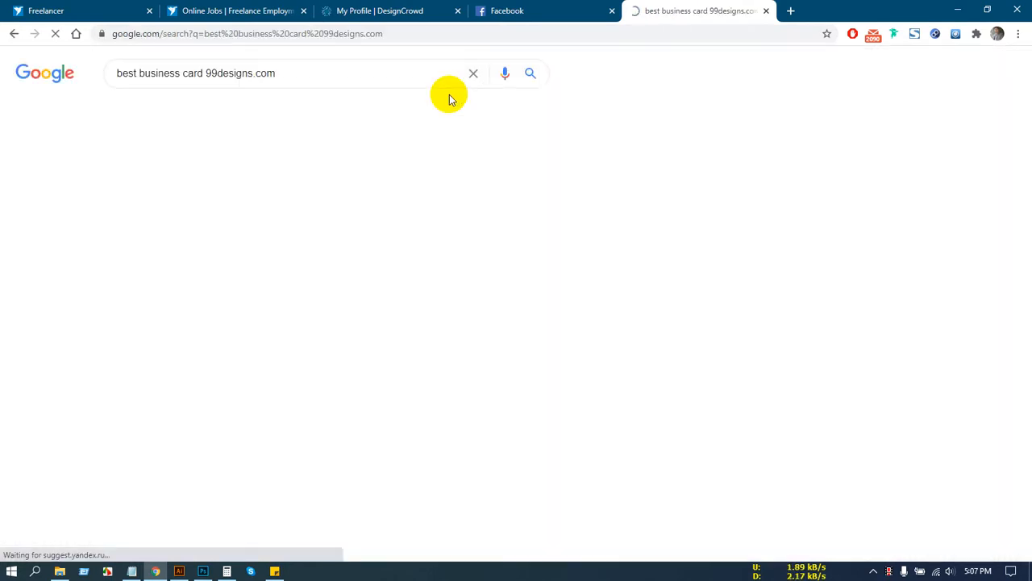
left_click(165, 113)
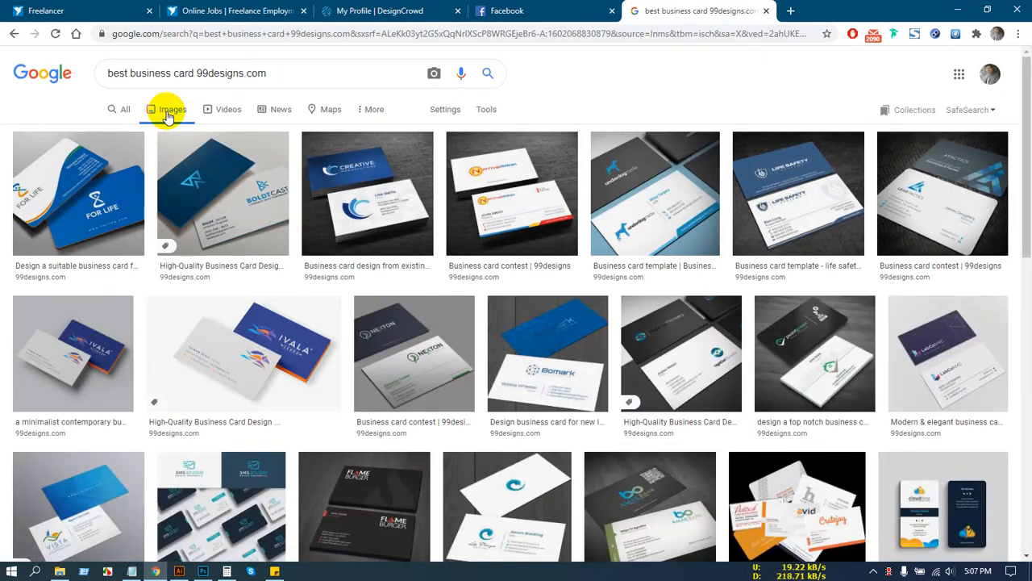
Step: Browse the business card image results for layout and design references
scroll(483, 266, "down", 5)
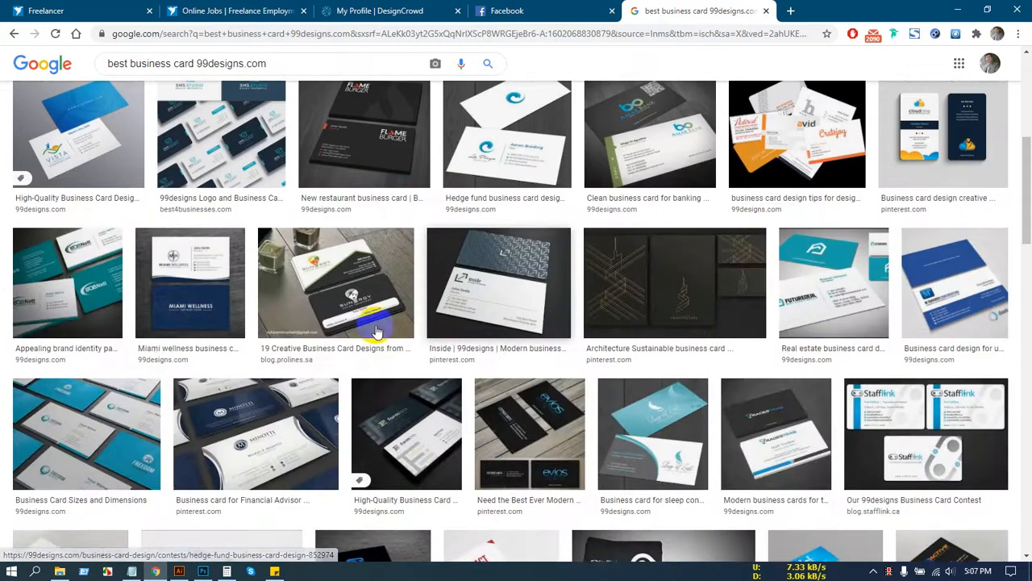
scroll(375, 330, "down", 10)
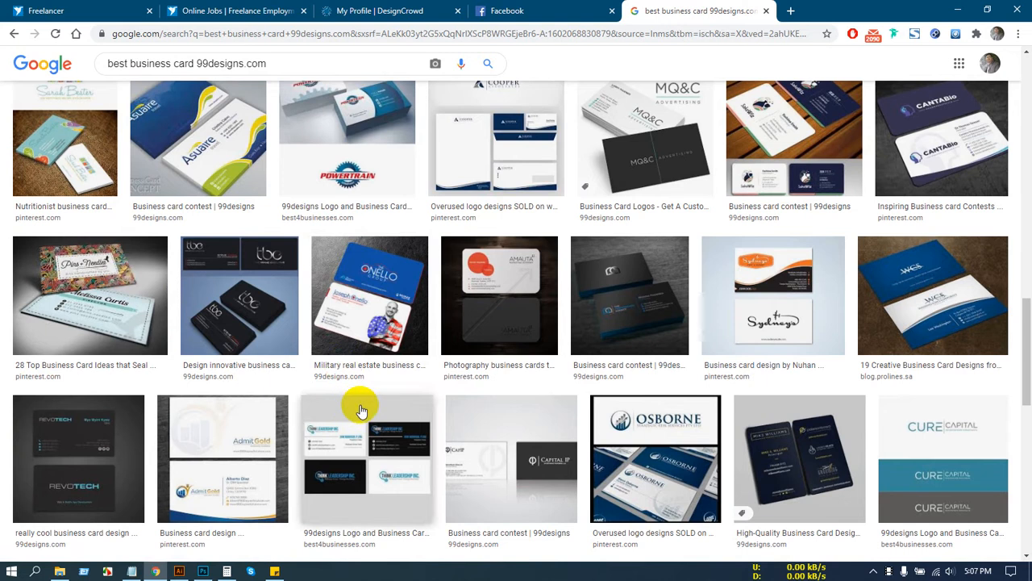
scroll(345, 392, "up", 15)
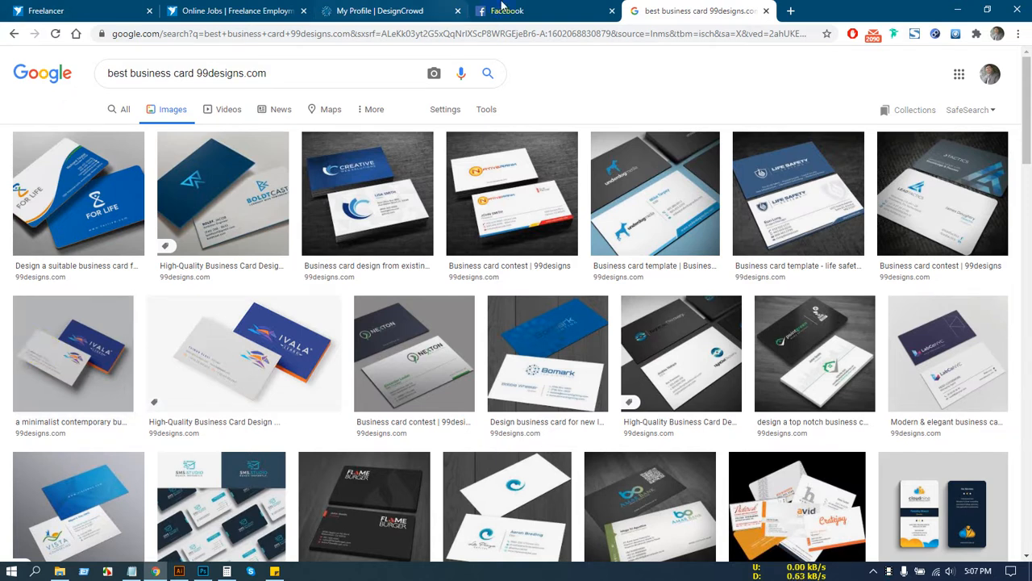
Step: Open the Batch 15 group chat on Facebook and view the latest business card photo at full size
left_click(589, 10)
left_click(660, 59)
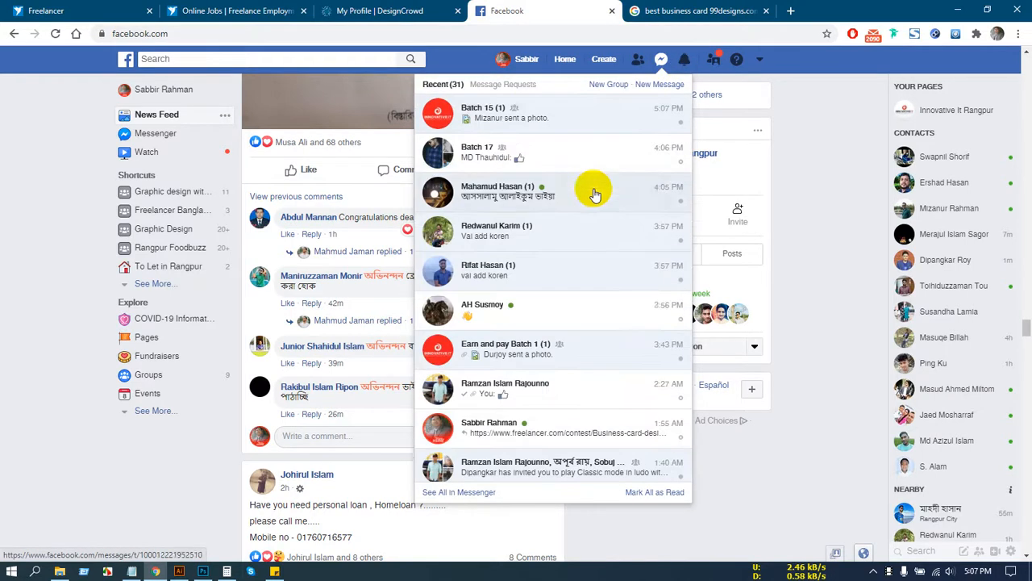
left_click(520, 111)
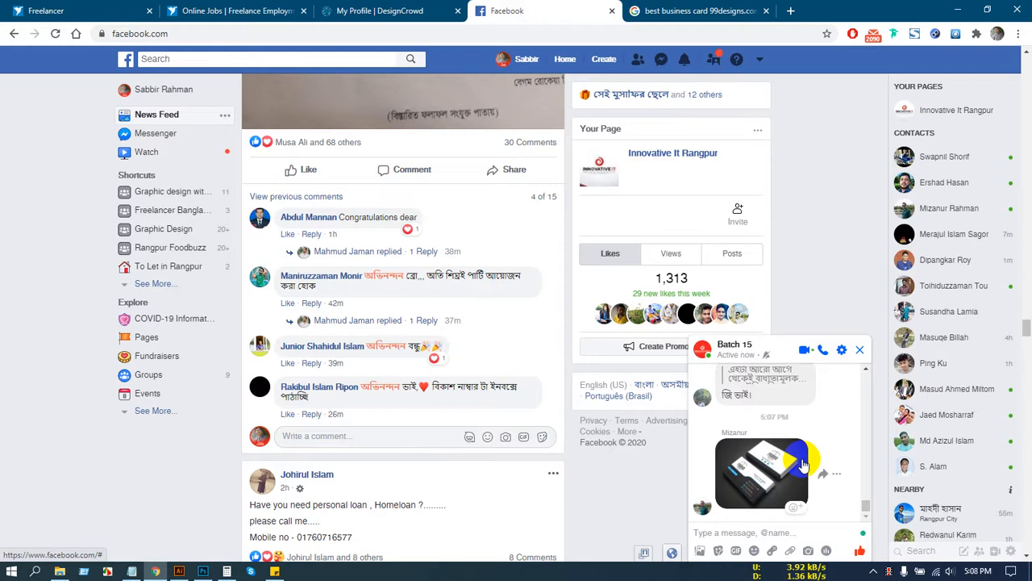
left_click(803, 465)
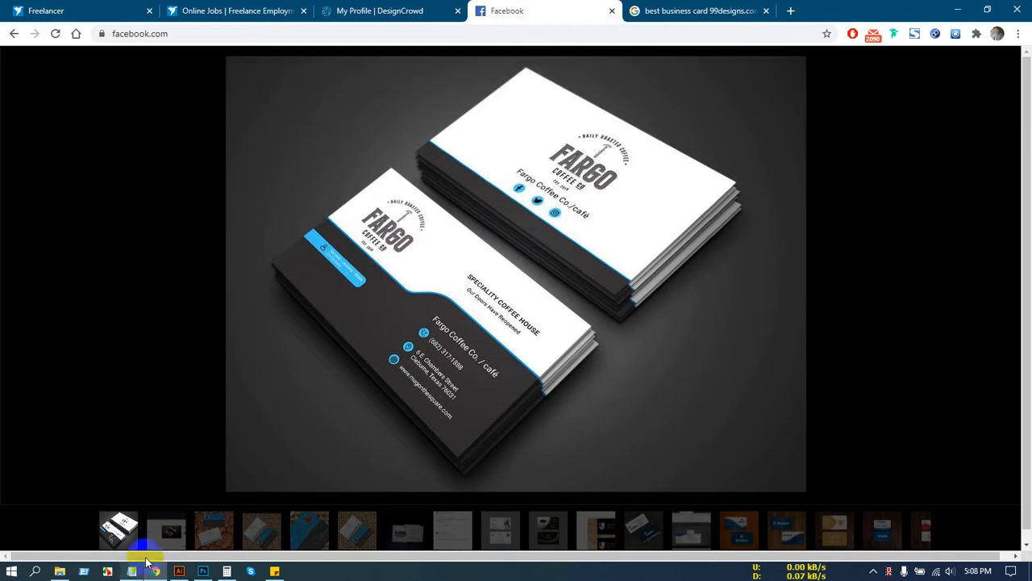
Step: Switch to Illustrator and create a 3.5 x 2 in landscape document with 0.125 in bleed from the recent custom preset
left_click(183, 570)
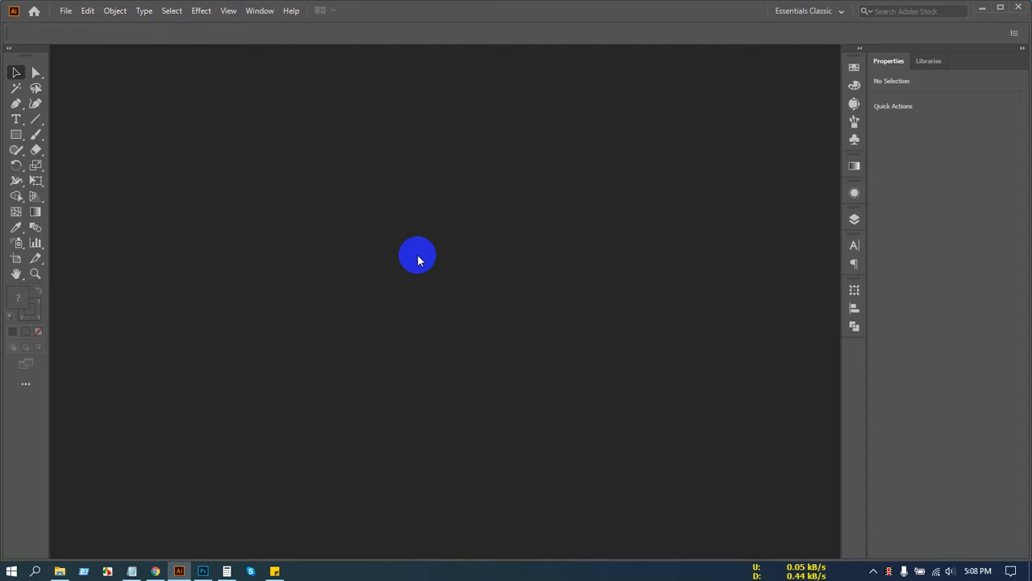
key("ctrl+n")
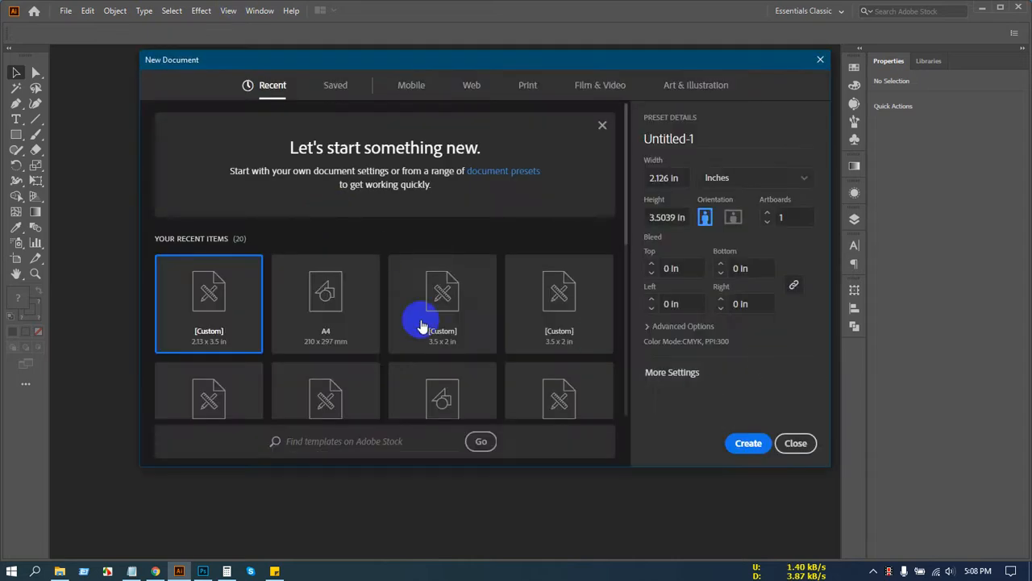
left_click(484, 302)
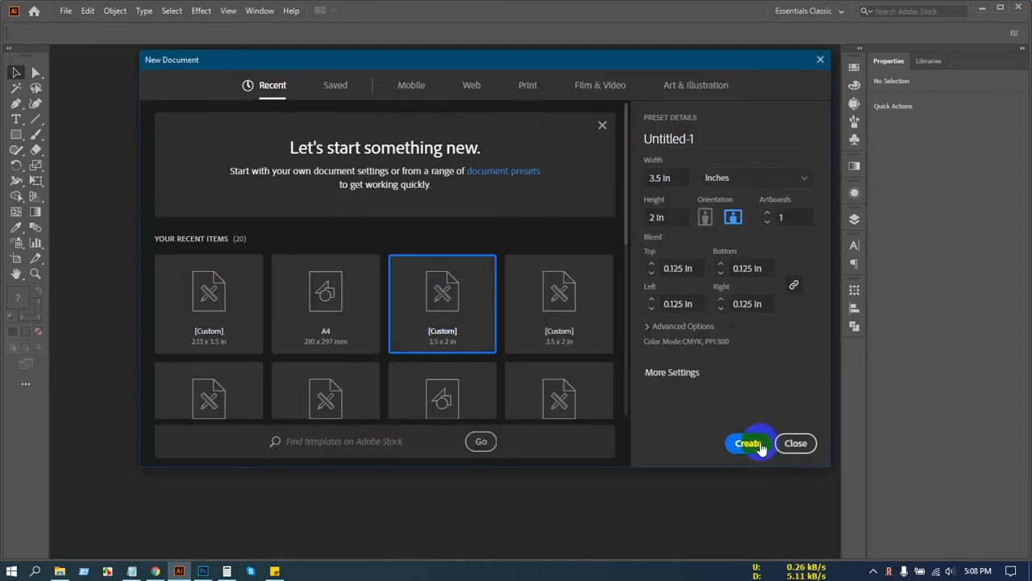
left_click(749, 443)
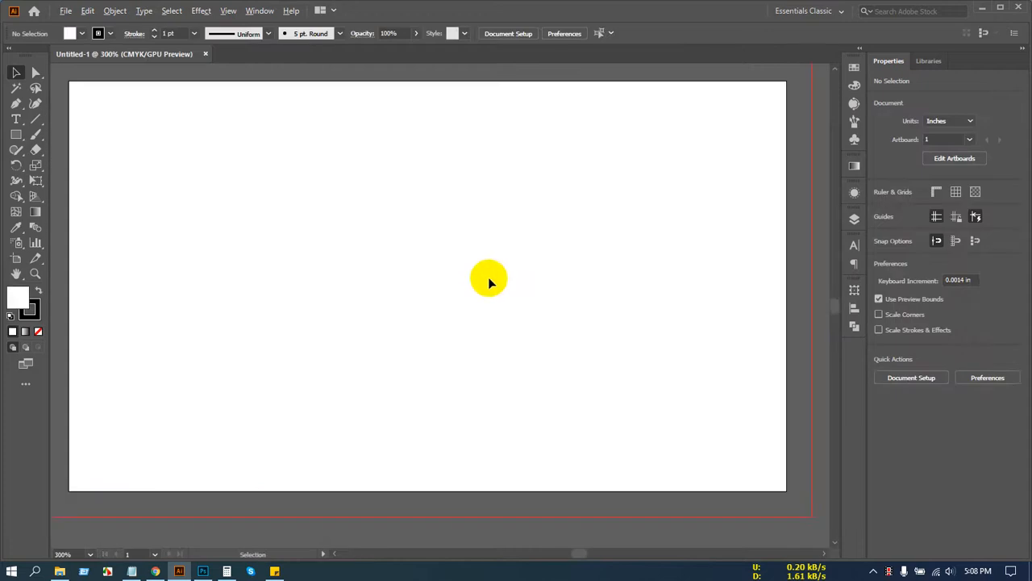
Step: Draw a closed horizontal band about 3.06 x 0.56 in across the artboard with the Pen tool, its upper edge stepping up through a diagonal
scroll(488, 278, "down", 3)
scroll(410, 253, "up", 2)
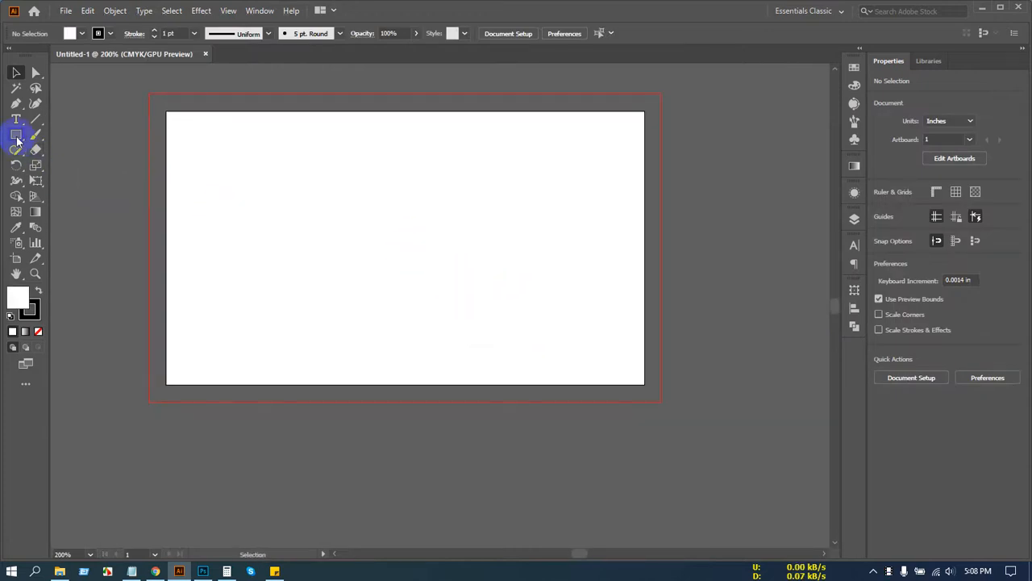
left_click(16, 134)
left_click(16, 103)
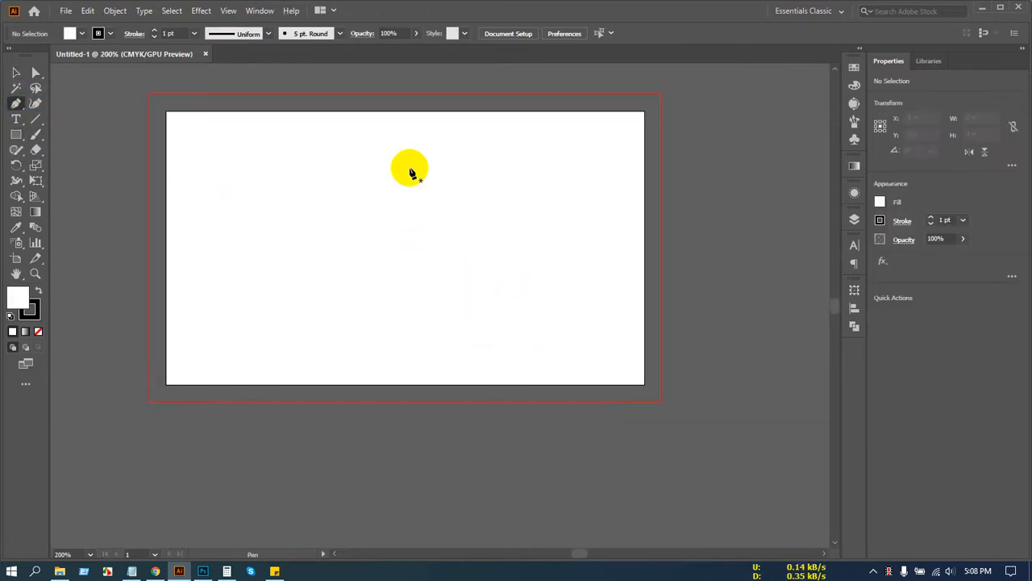
left_click(197, 259)
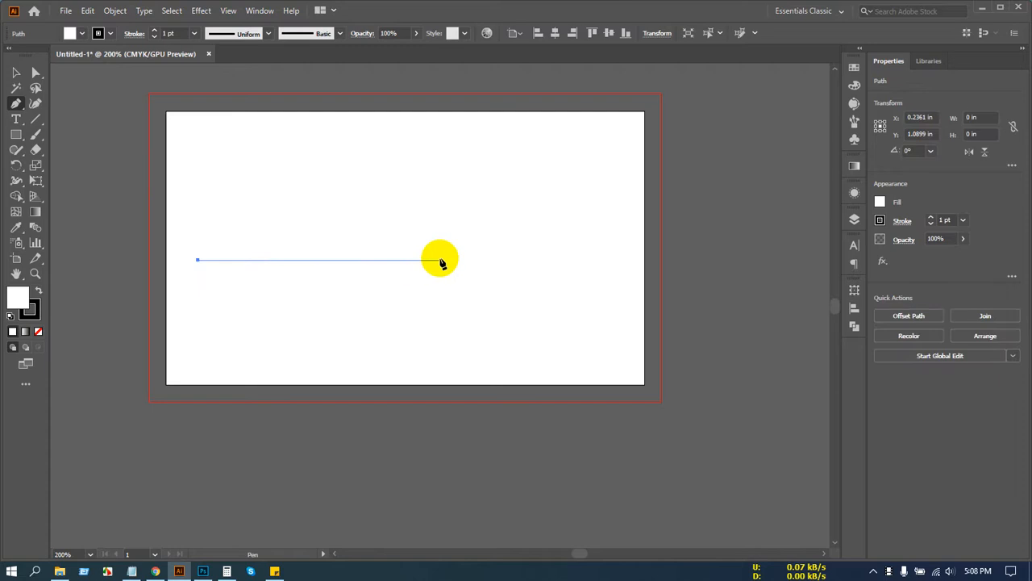
left_click(440, 261, "shift")
left_click(466, 237, "shift")
left_click(613, 238, "shift")
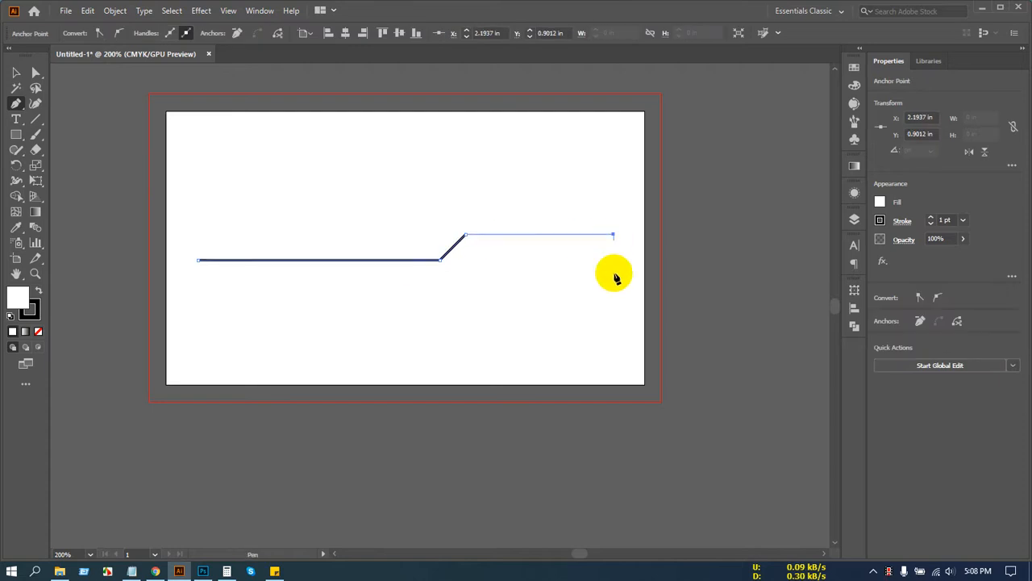
left_click(613, 310, "shift")
left_click(195, 310, "shift")
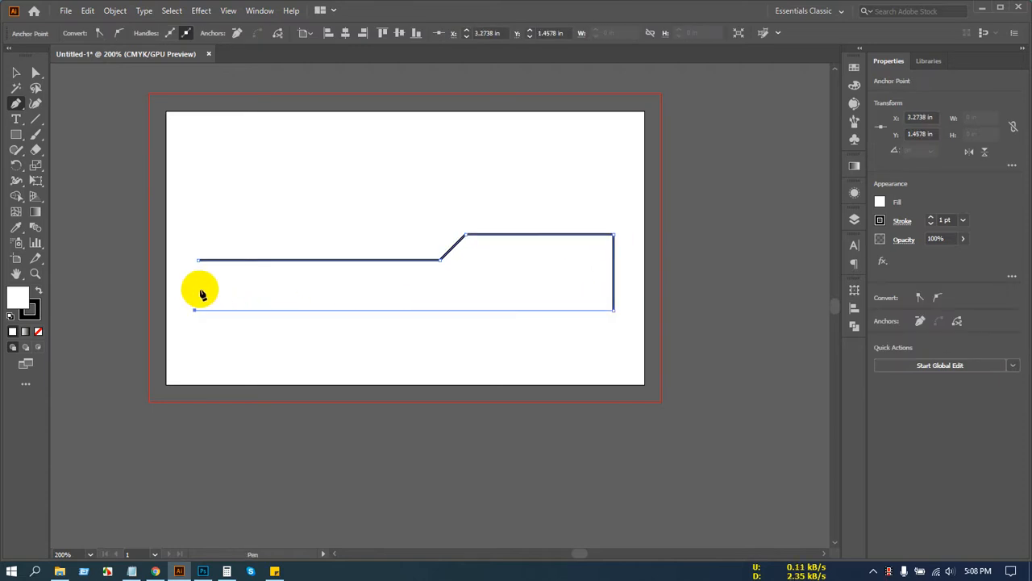
left_click(198, 260)
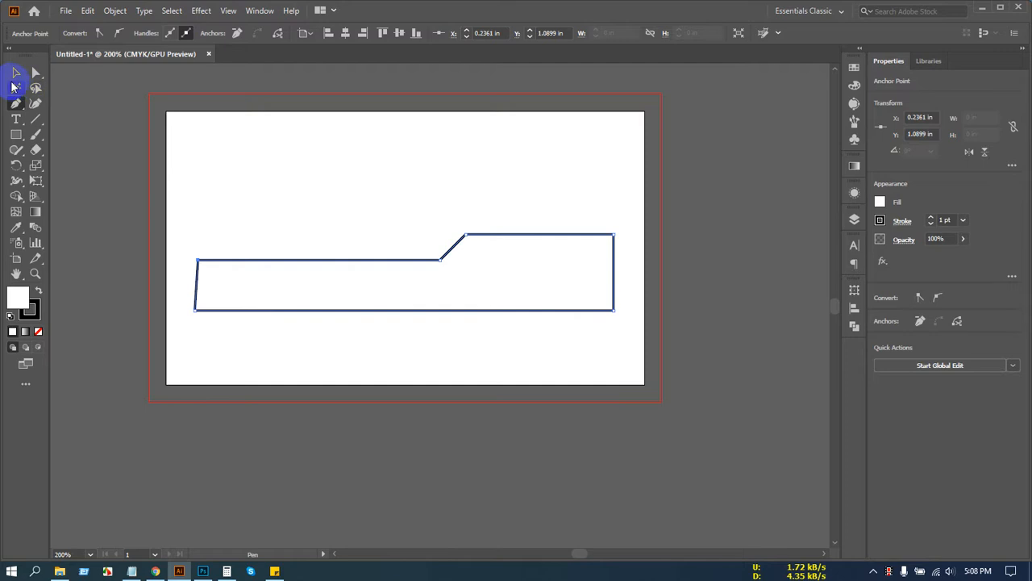
Step: Give the band a solid black fill and remove its stroke
left_click(14, 81)
left_click(36, 290)
left_click(38, 332)
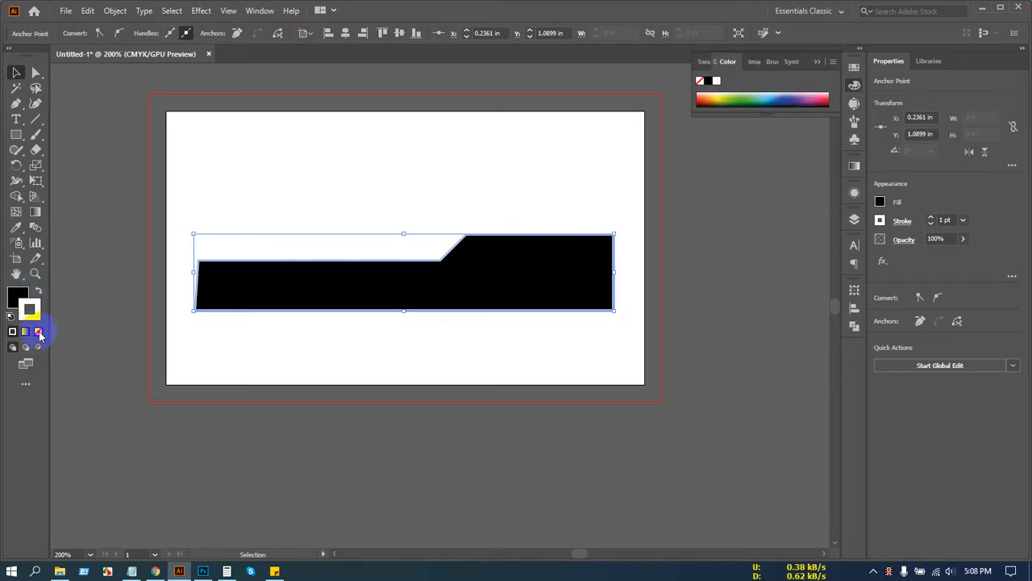
left_click(553, 189)
Step: Round the lower corner of the band's diagonal step to about 0.33 in and the upper corner to about 0.31 in
scroll(516, 261, "up", 2)
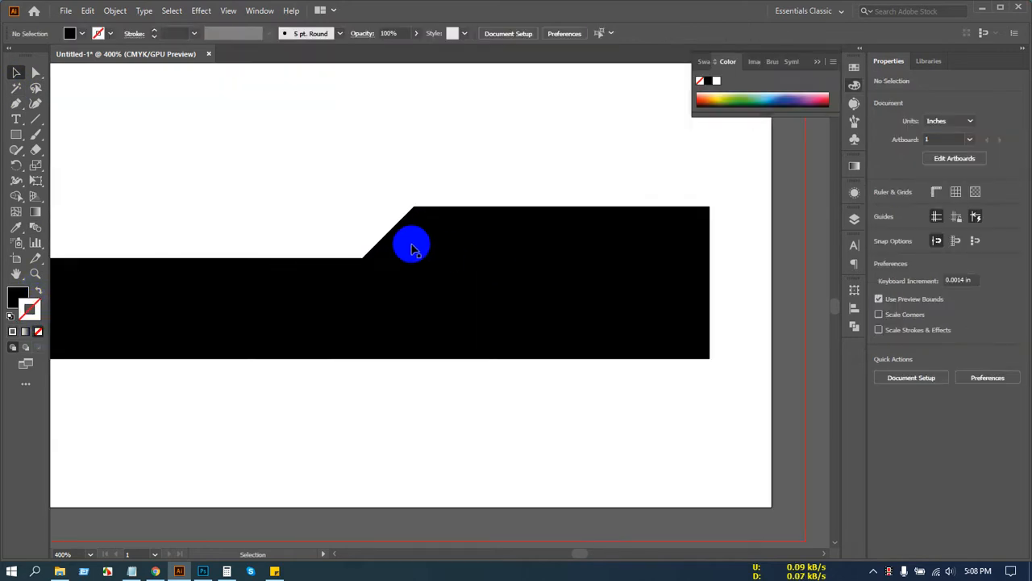
left_click(411, 248)
left_click(35, 72)
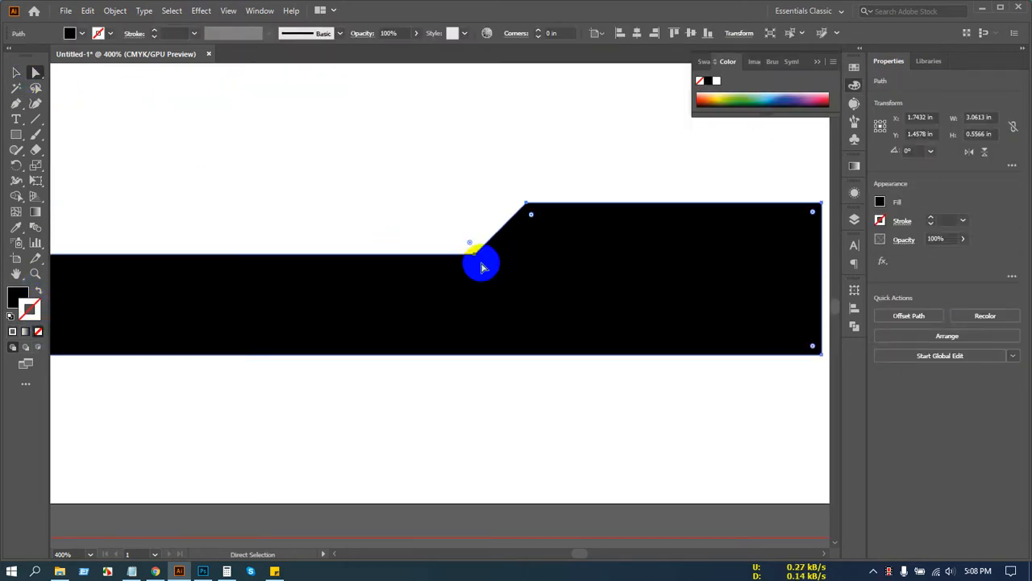
left_click_drag(468, 237, 437, 164)
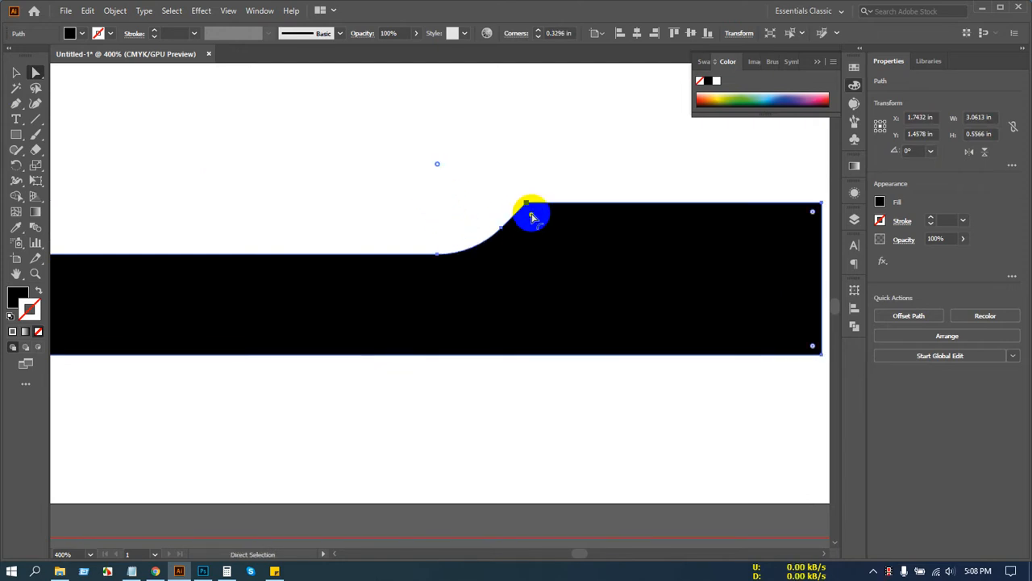
left_click_drag(532, 217, 591, 317)
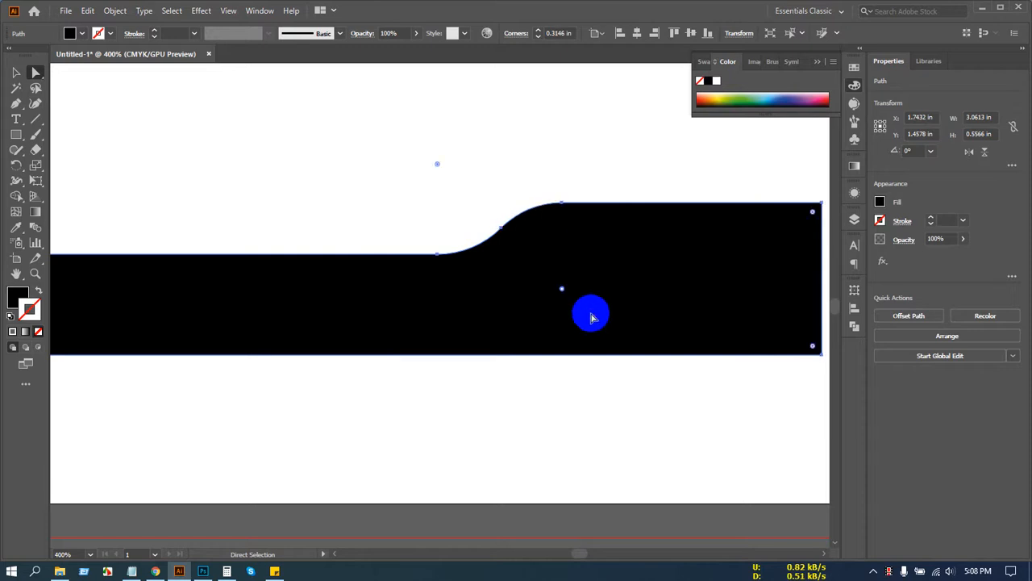
left_click(559, 419)
key("ctrl+0")
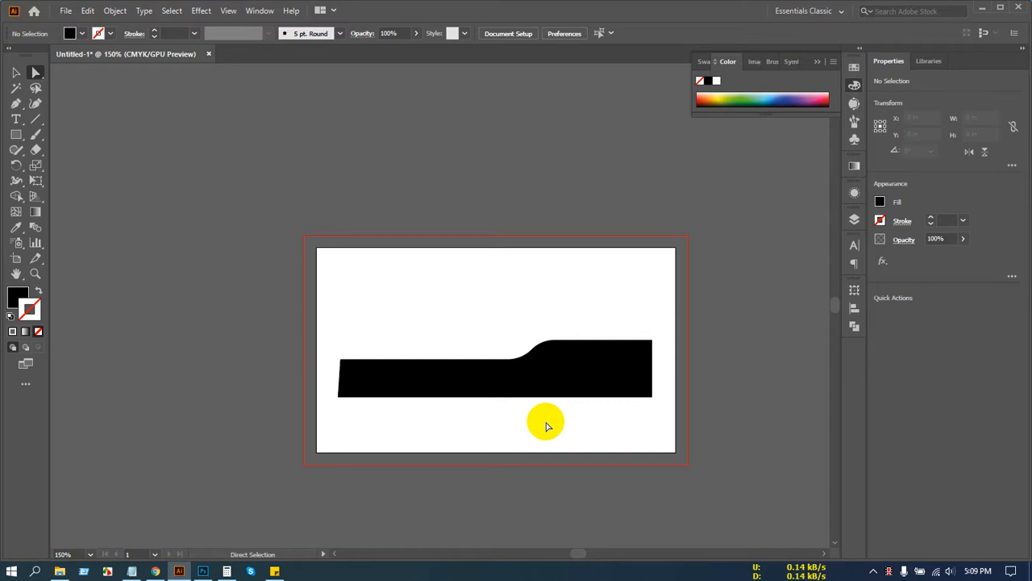
left_click(16, 72)
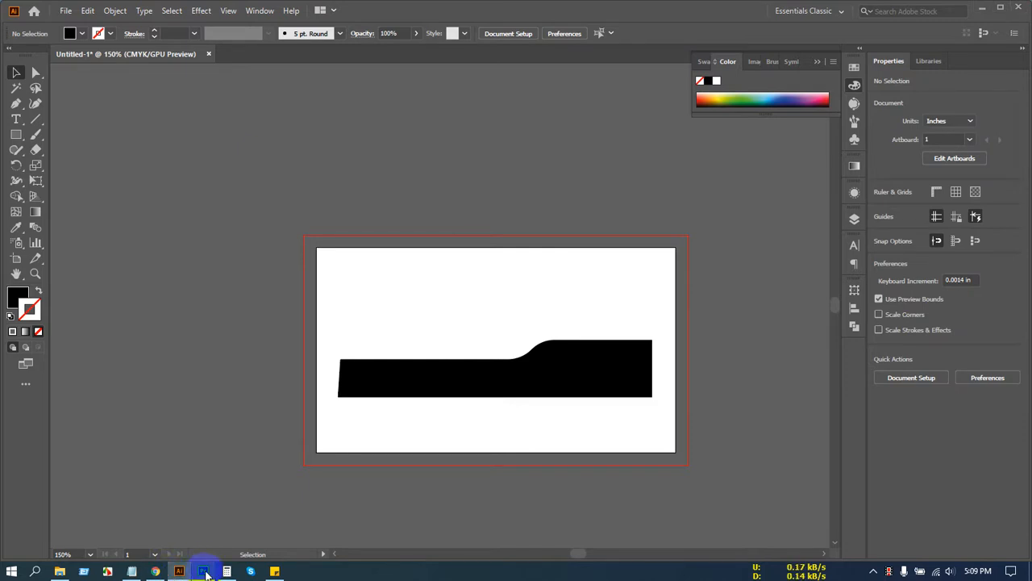
Step: Switch to Photoshop and create a document from the recent 3.5 x 2 in, 300 ppi custom preset
left_click(204, 571)
key("ctrl+n")
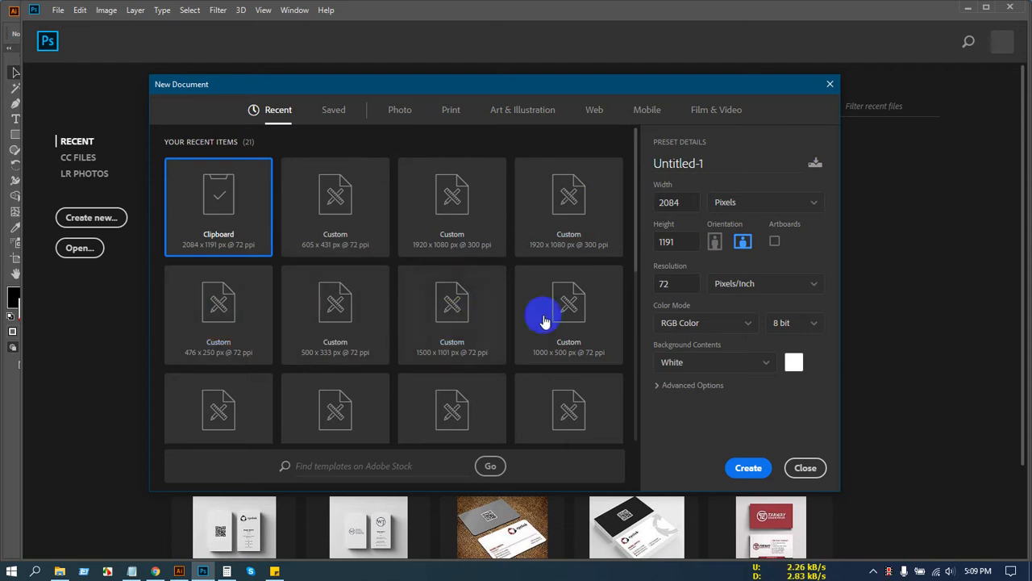
scroll(315, 242, "down", 2)
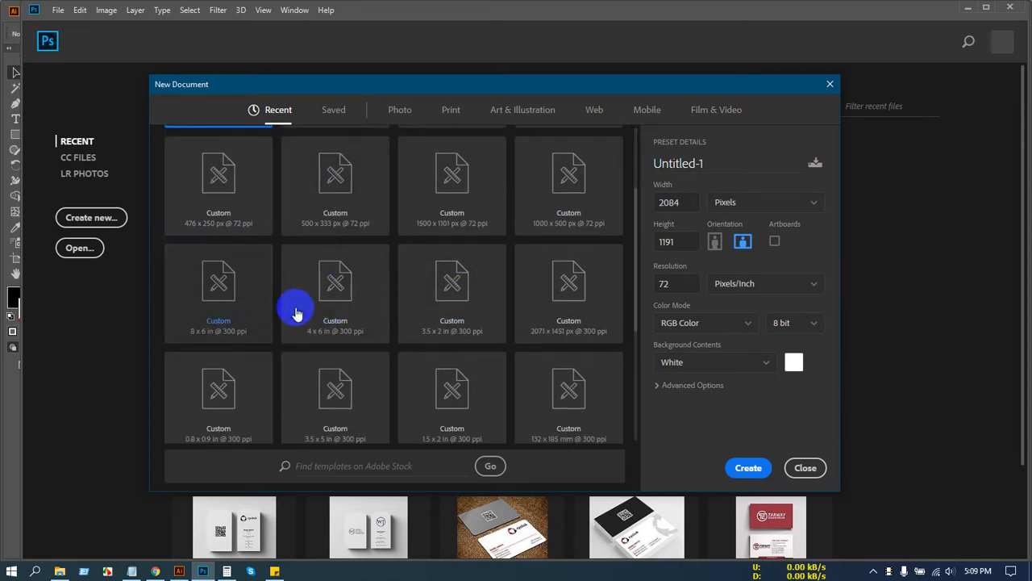
left_click(462, 271)
left_click(762, 470)
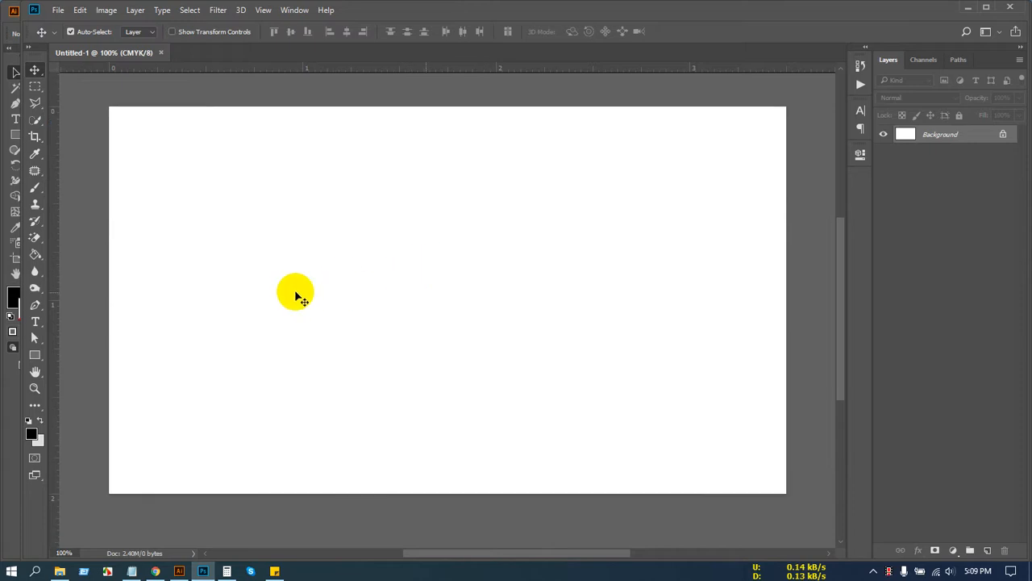
Step: Set the Pen tool to Shape mode so it draws filled shapes
left_click(35, 306)
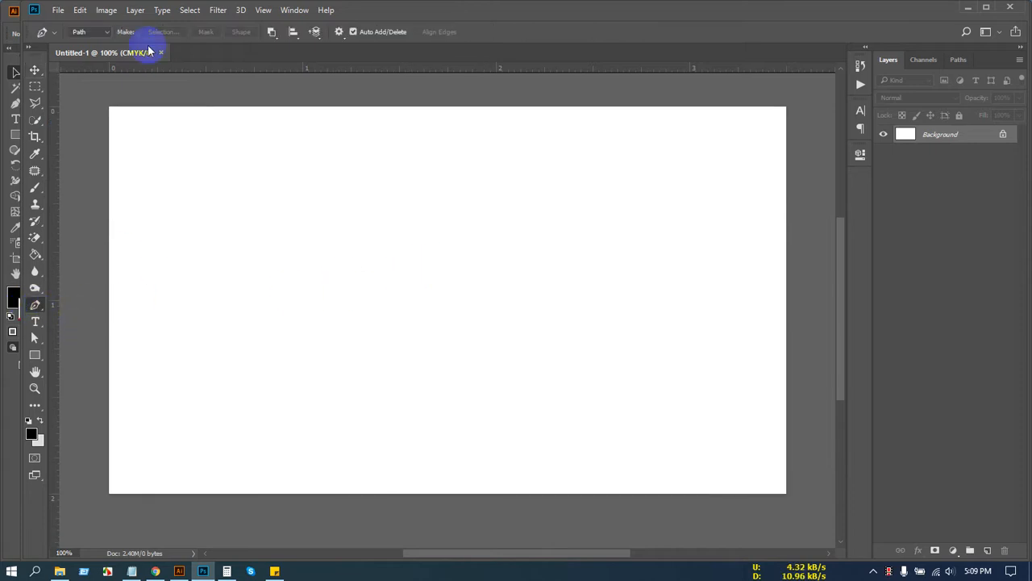
left_click(107, 11)
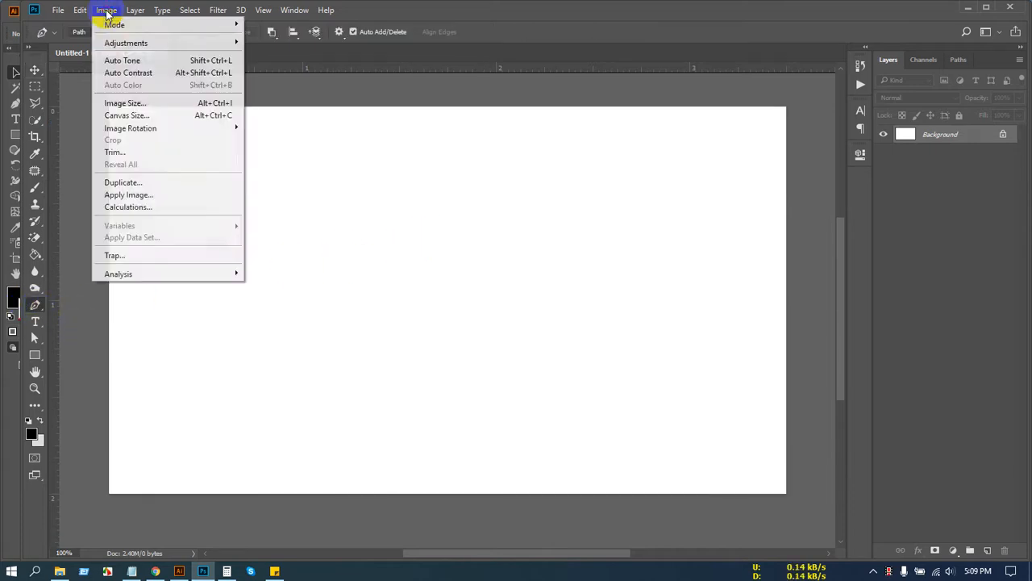
left_click(78, 36)
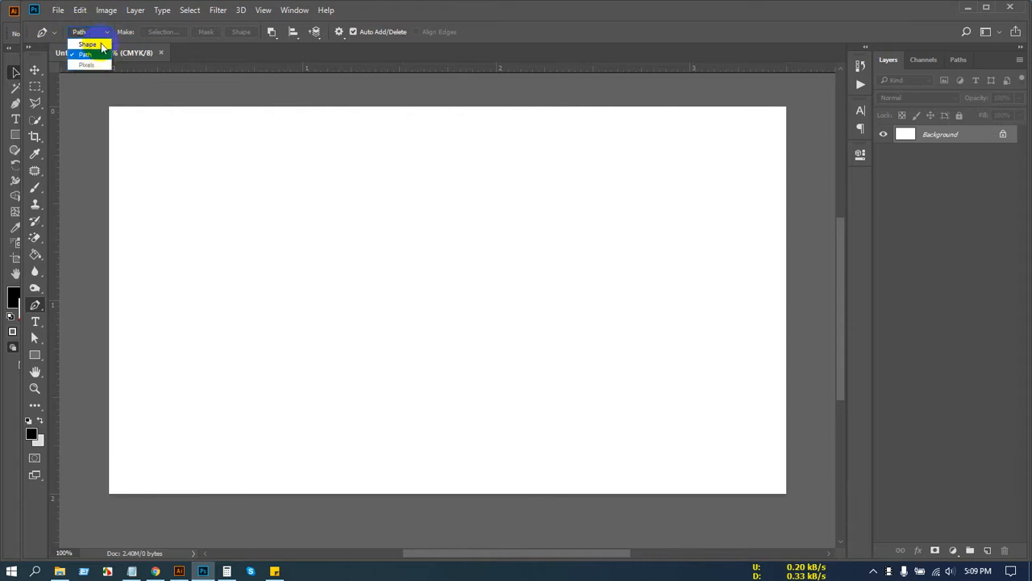
left_click(84, 41)
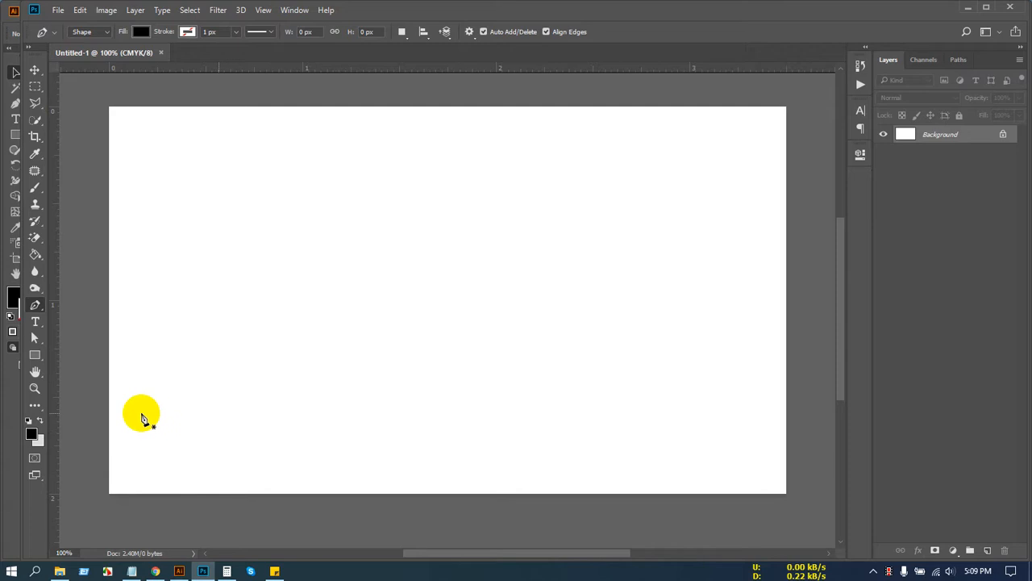
left_click(107, 454)
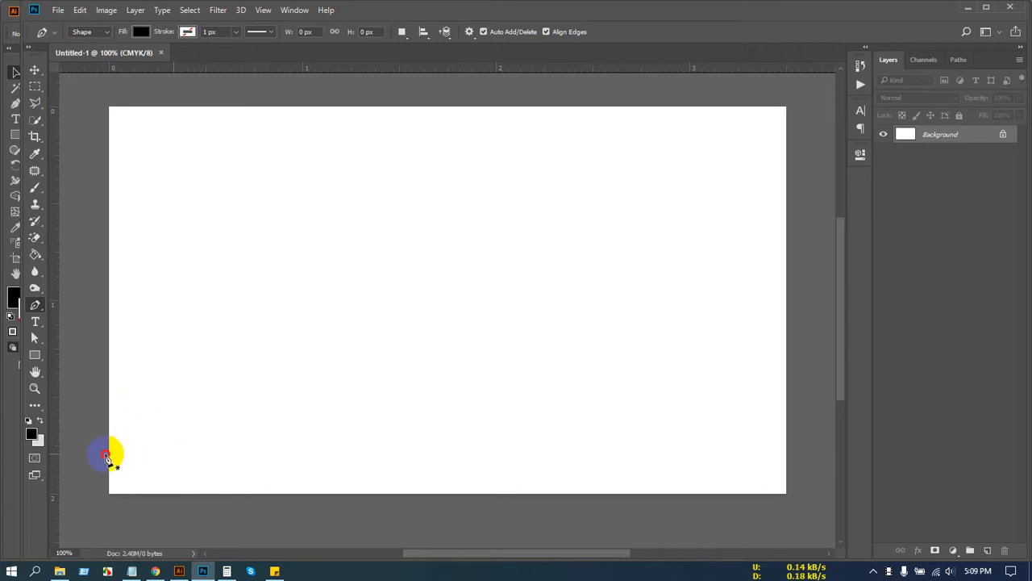
left_click(474, 455)
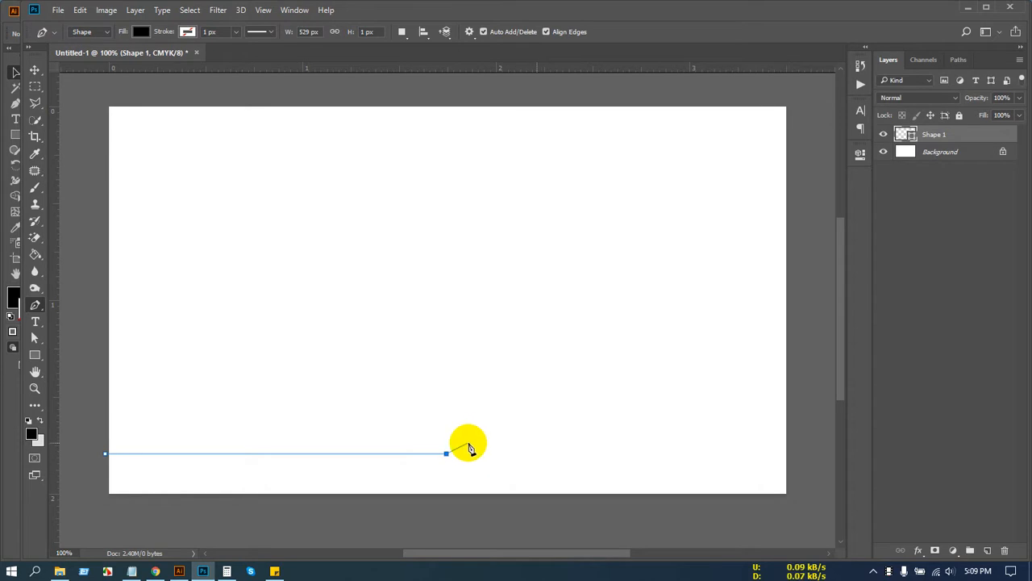
left_click(467, 442)
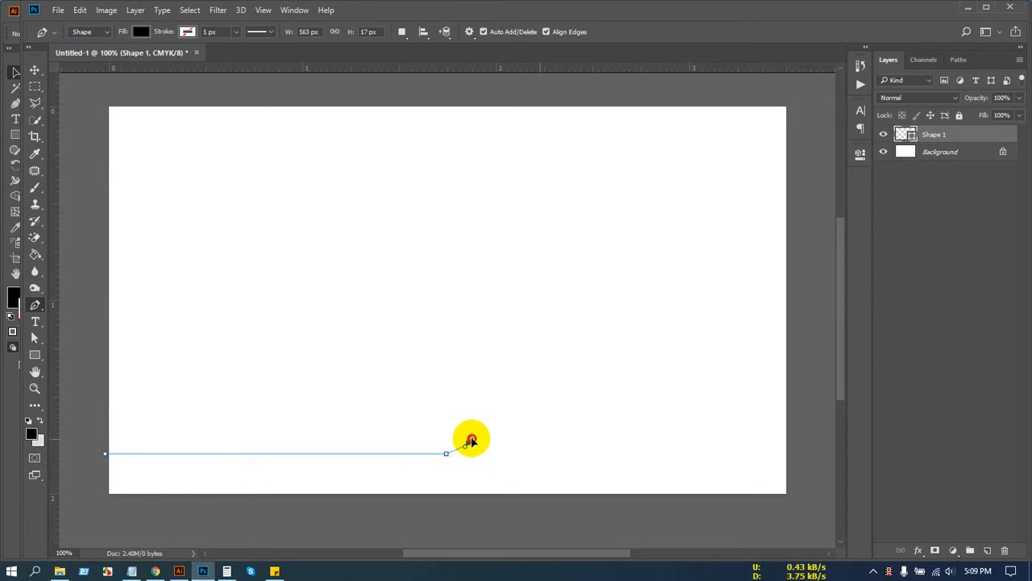
left_click_drag(472, 437, 473, 433)
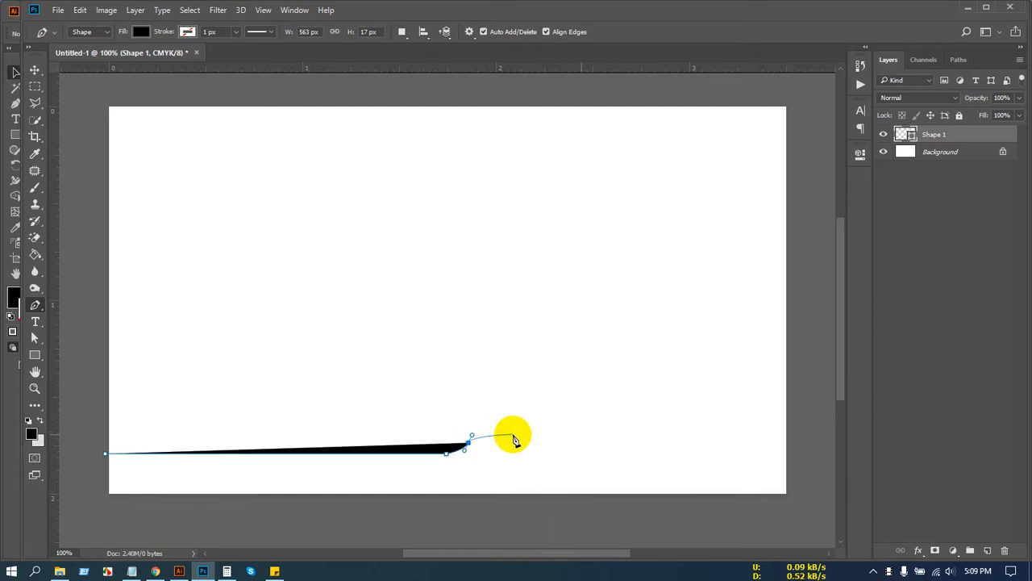
scroll(514, 439, "up", 2)
scroll(508, 443, "down", 1)
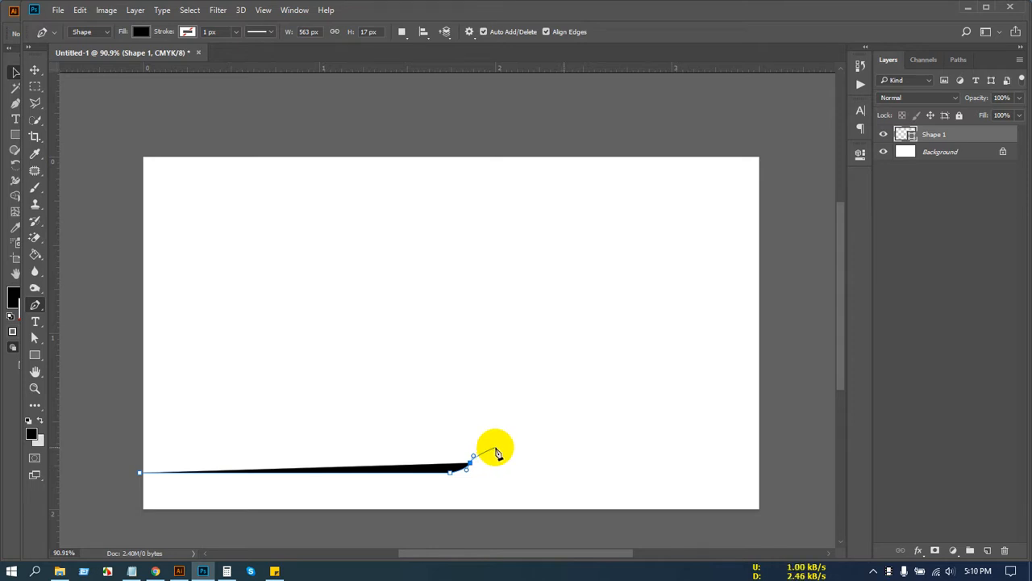
left_click(34, 70)
left_click_drag(590, 433, 428, 484)
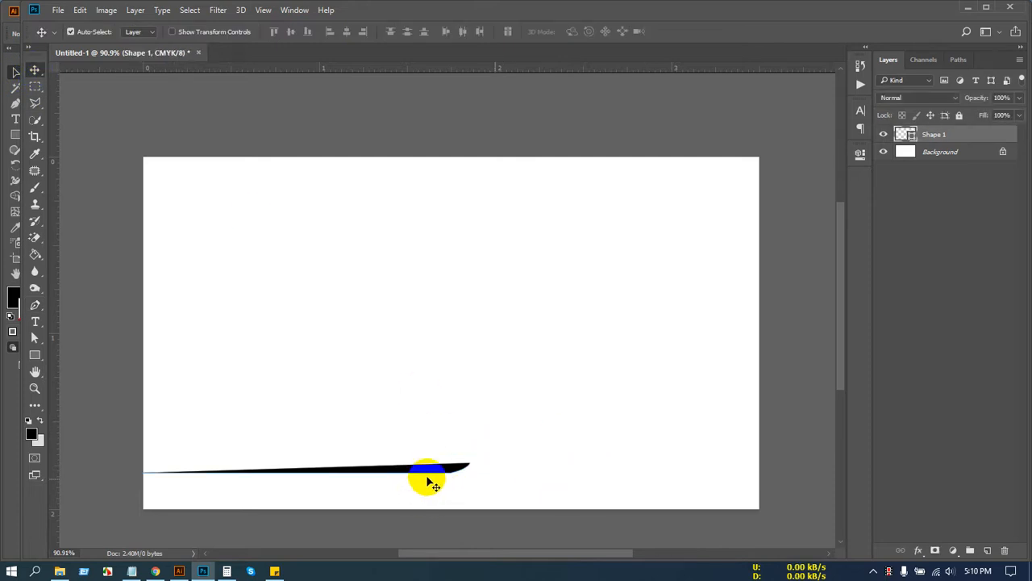
key("Delete")
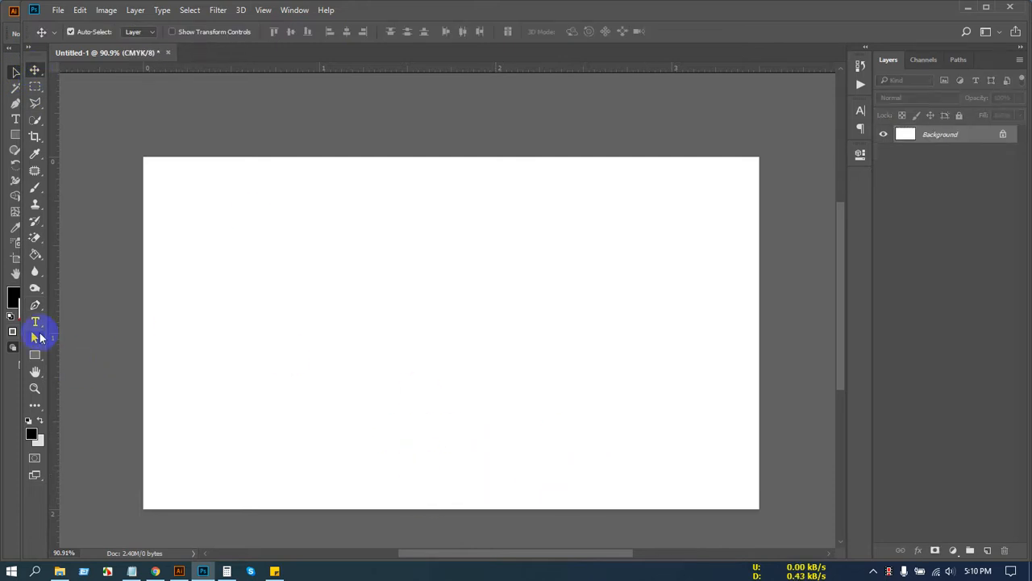
Step: Draw a closed black band about 1077 x 177 px along the card's bottom with the Pen tool, stepping up diagonally past the middle, and select it
left_click(35, 305)
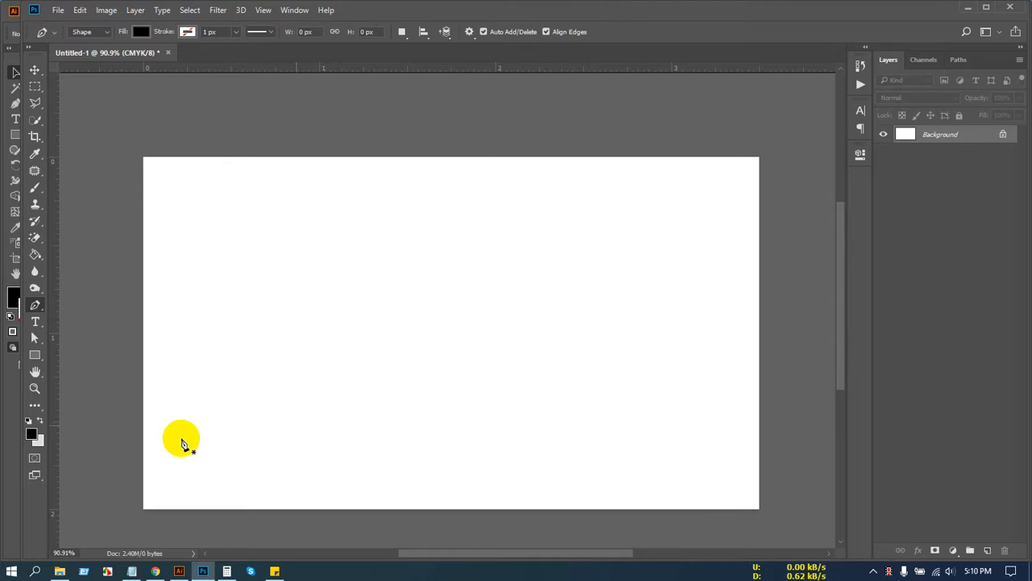
left_click(140, 439)
left_click(484, 439)
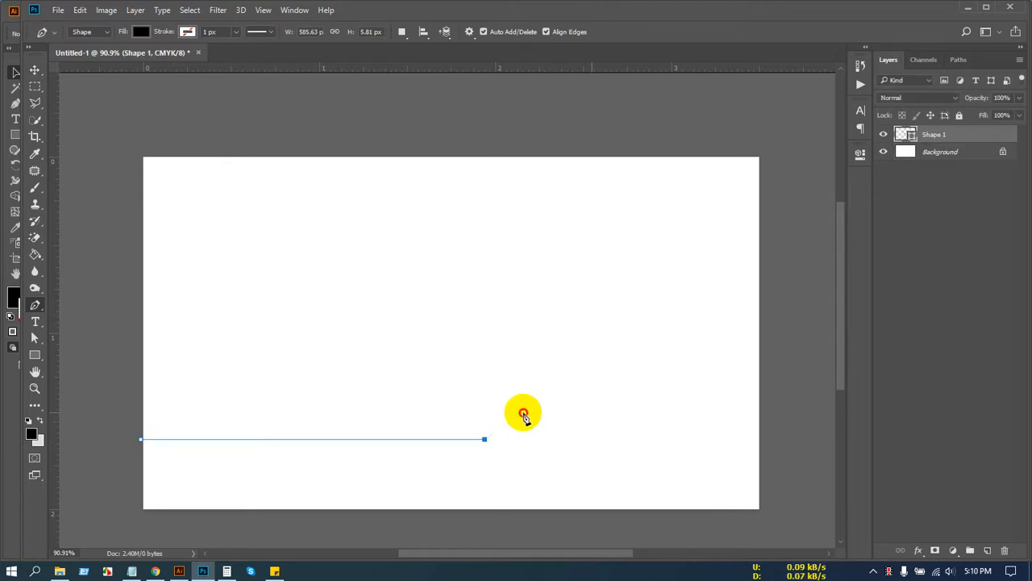
left_click(523, 413)
left_click(761, 413)
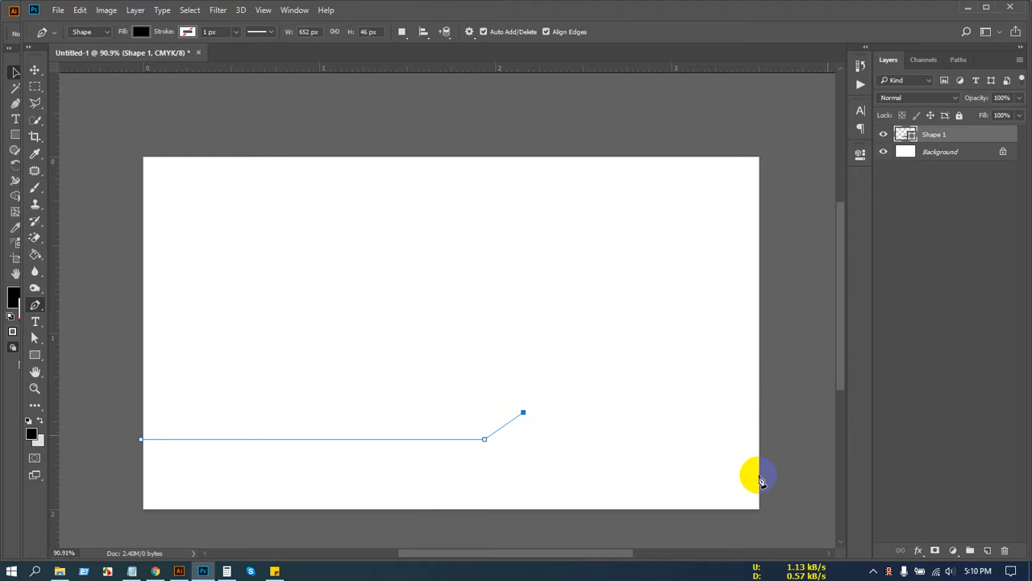
left_click(514, 508)
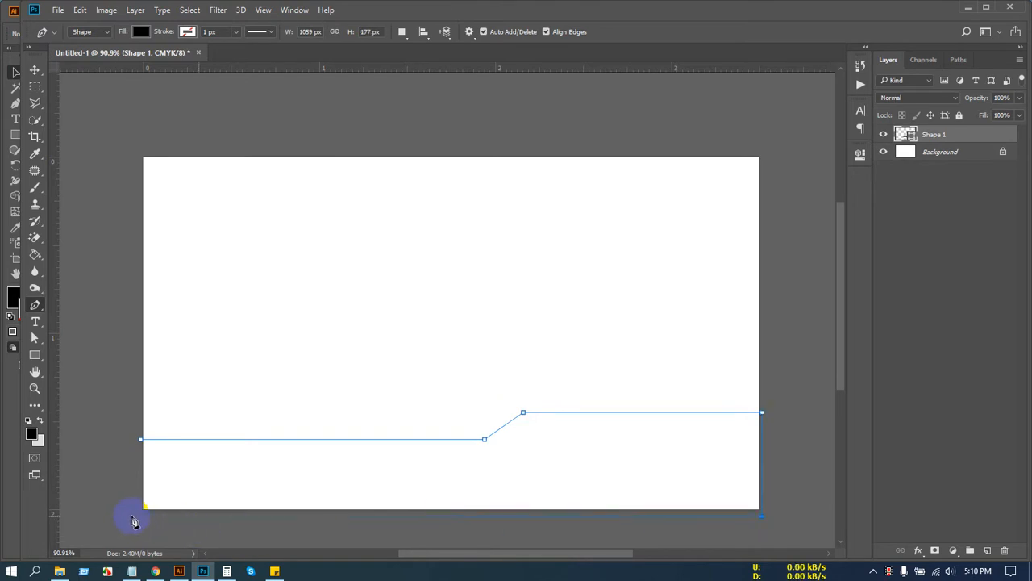
left_click(141, 440)
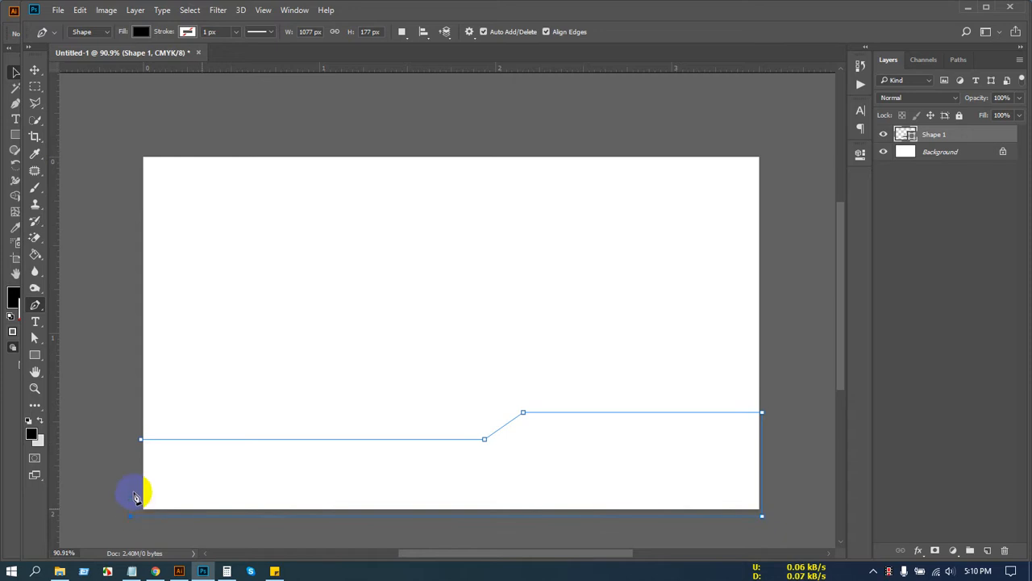
left_click(144, 440)
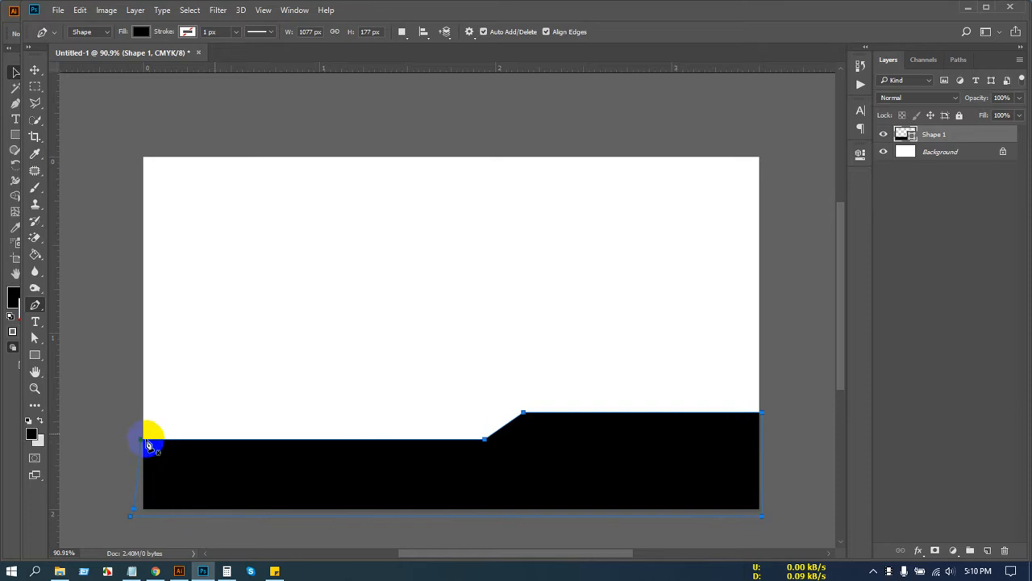
left_click(32, 71)
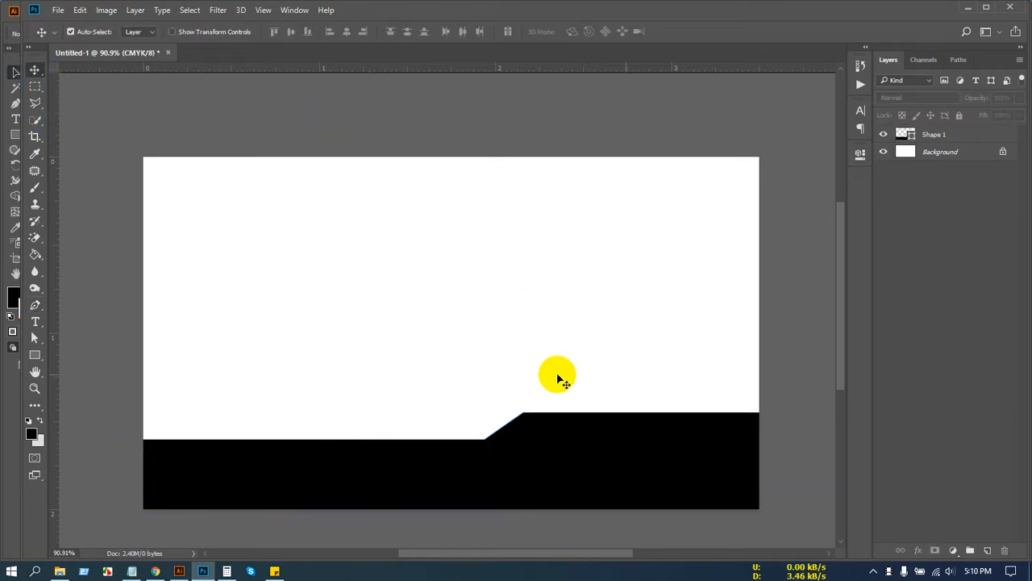
left_click(553, 421)
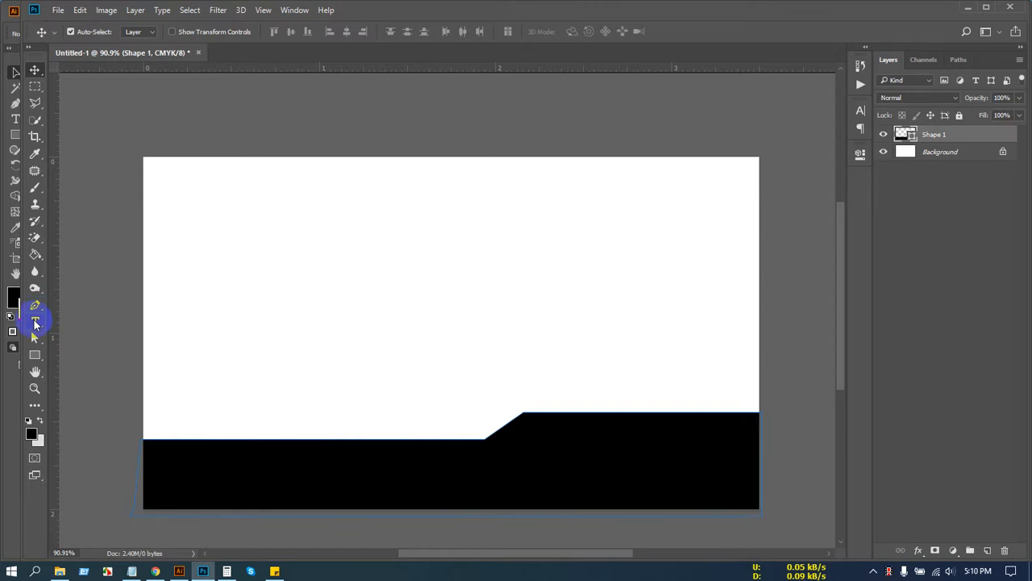
left_click(34, 322)
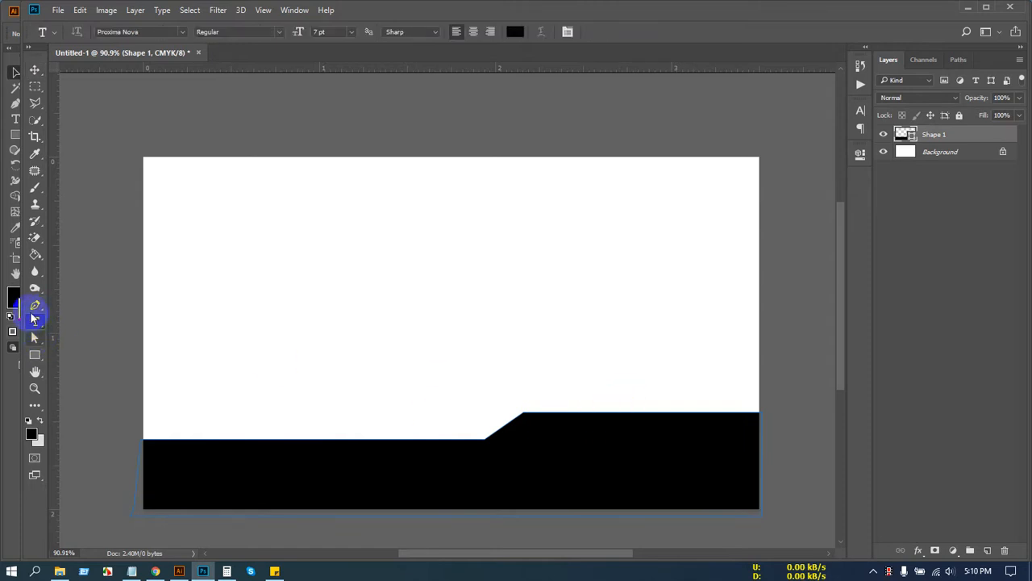
left_click(35, 307)
left_click(530, 428)
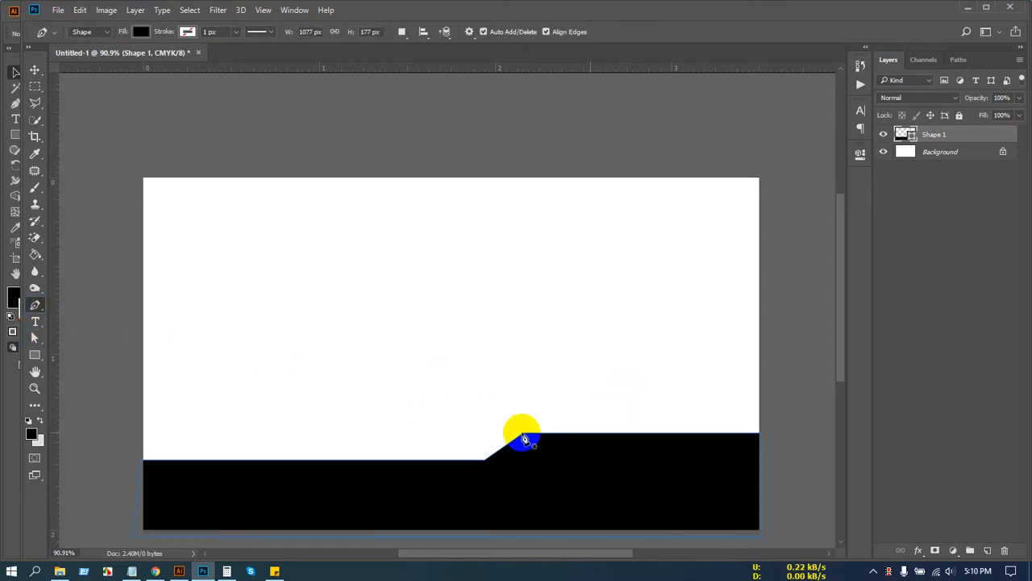
left_click(524, 435)
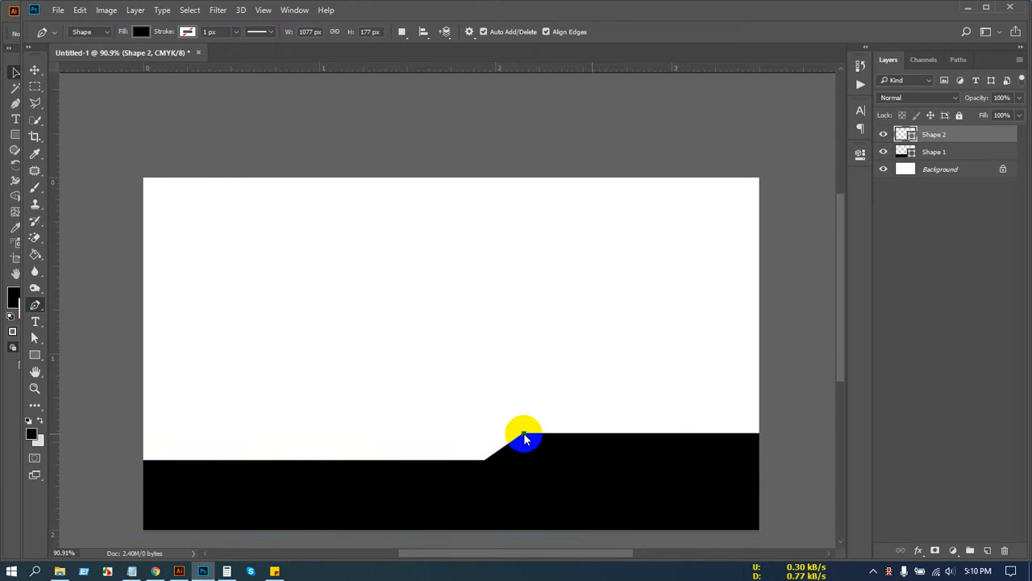
key("ctrl+z")
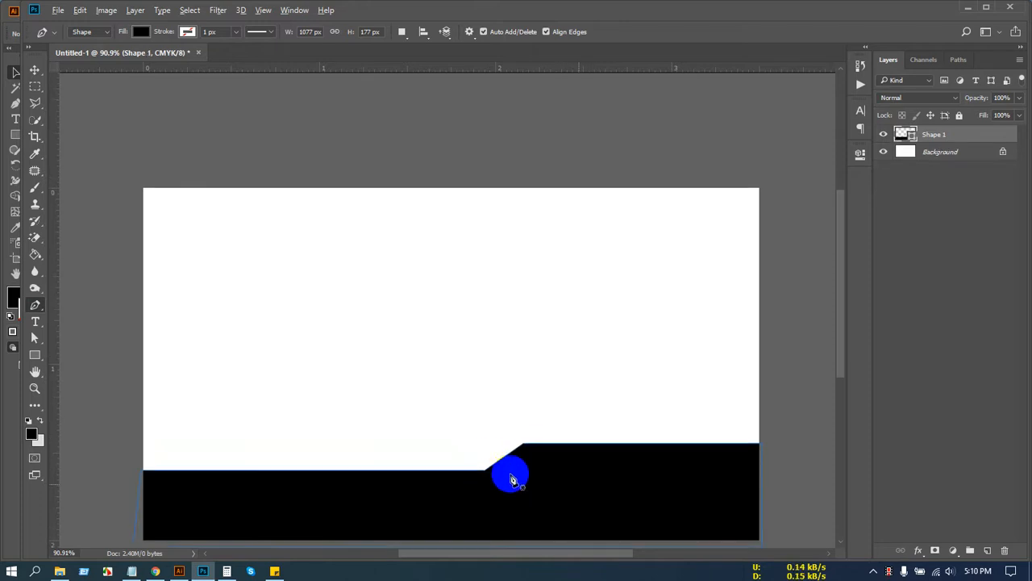
Step: Select the black band's path and the anchor point at the upper corner of its diagonal step with the Direct Selection tool
key("a")
left_click(588, 493)
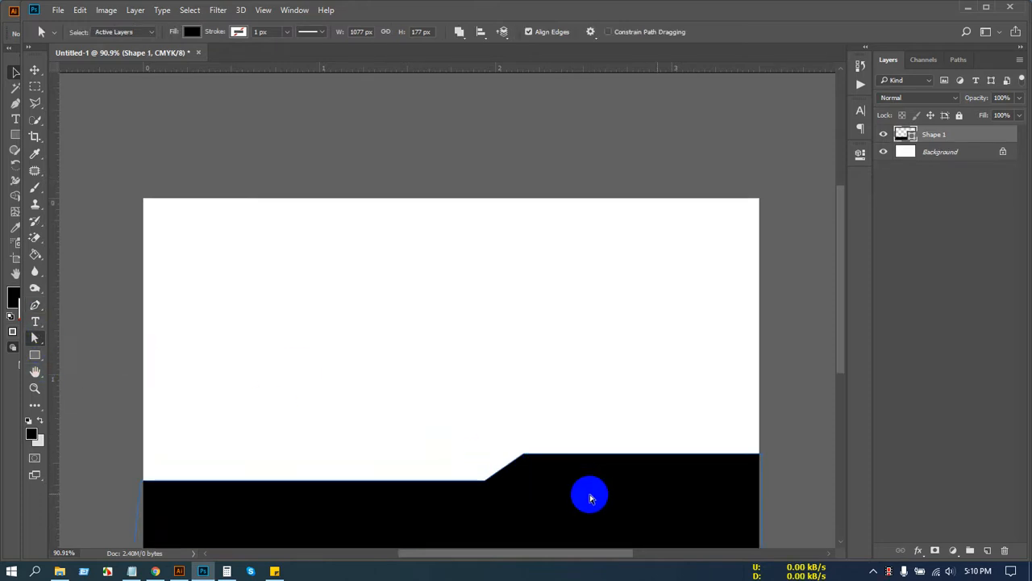
left_click(498, 516)
scroll(549, 530, "down", 5)
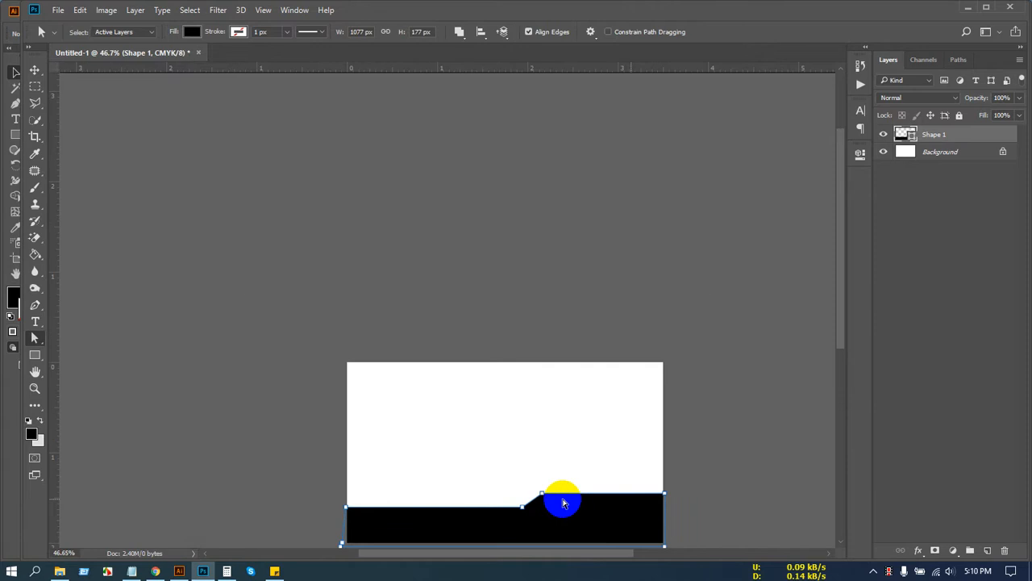
scroll(560, 495, "up", 4)
scroll(516, 367, "down", 3)
scroll(489, 363, "up", 4)
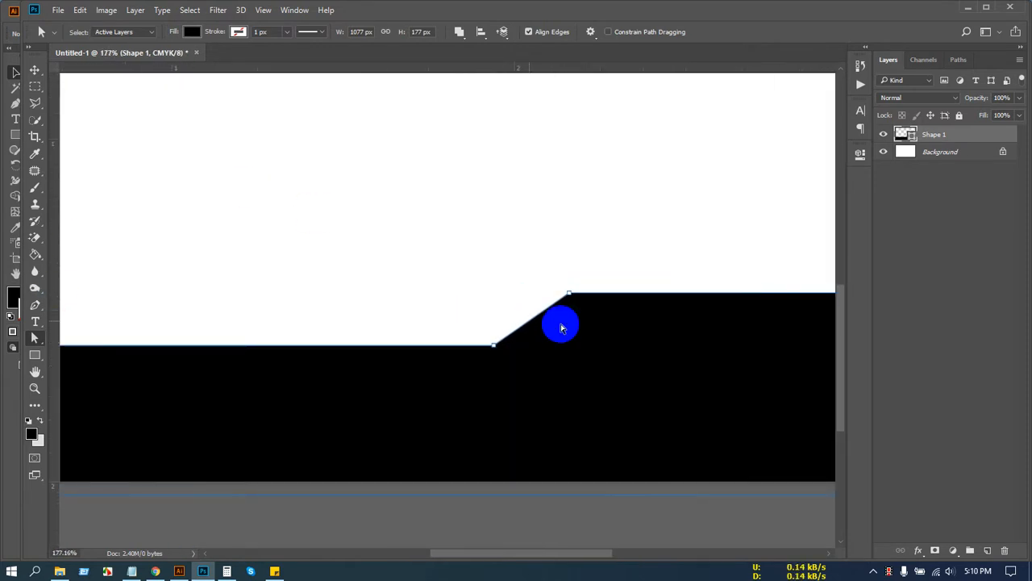
left_click(543, 327)
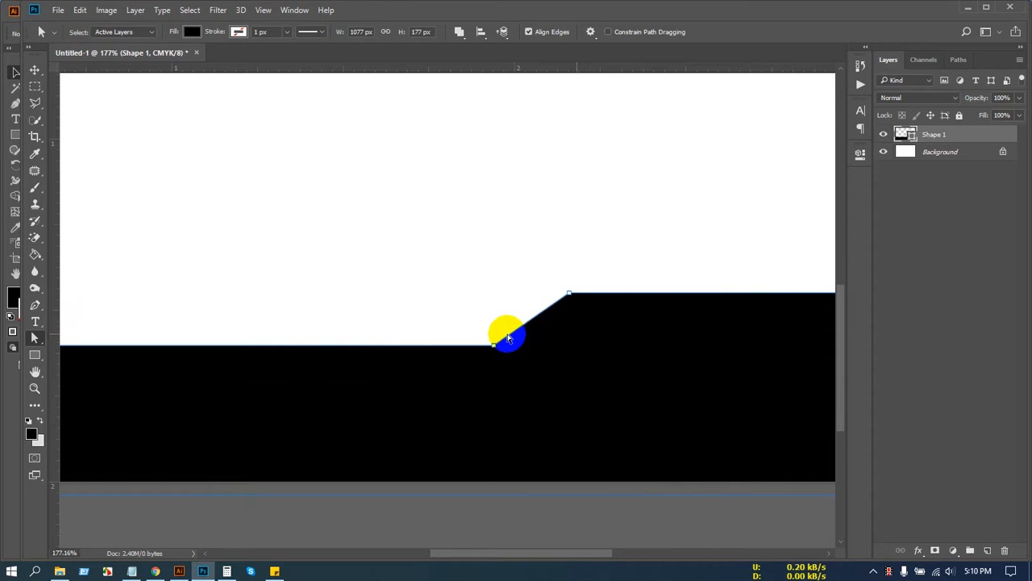
left_click(35, 338)
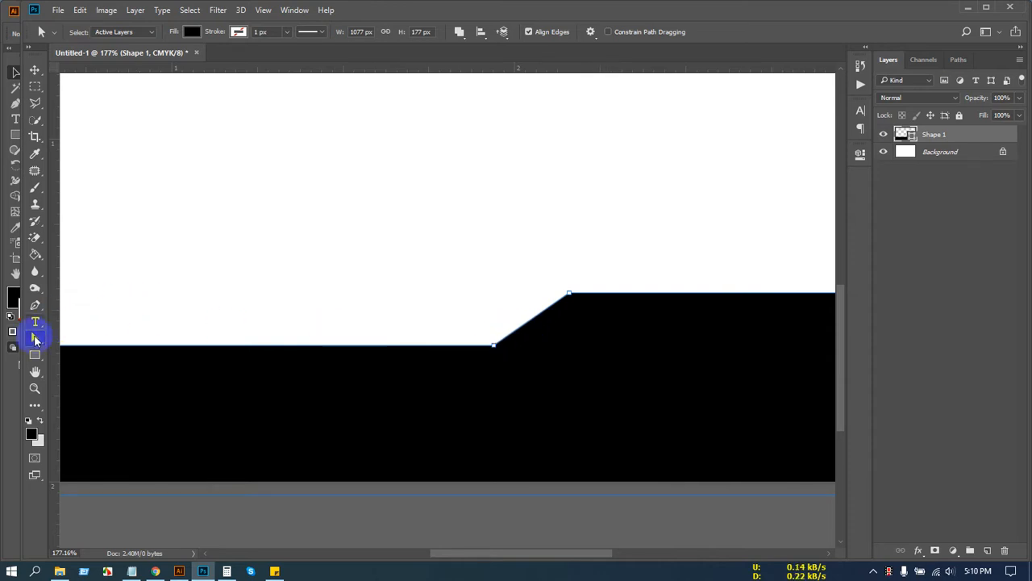
left_click(494, 345)
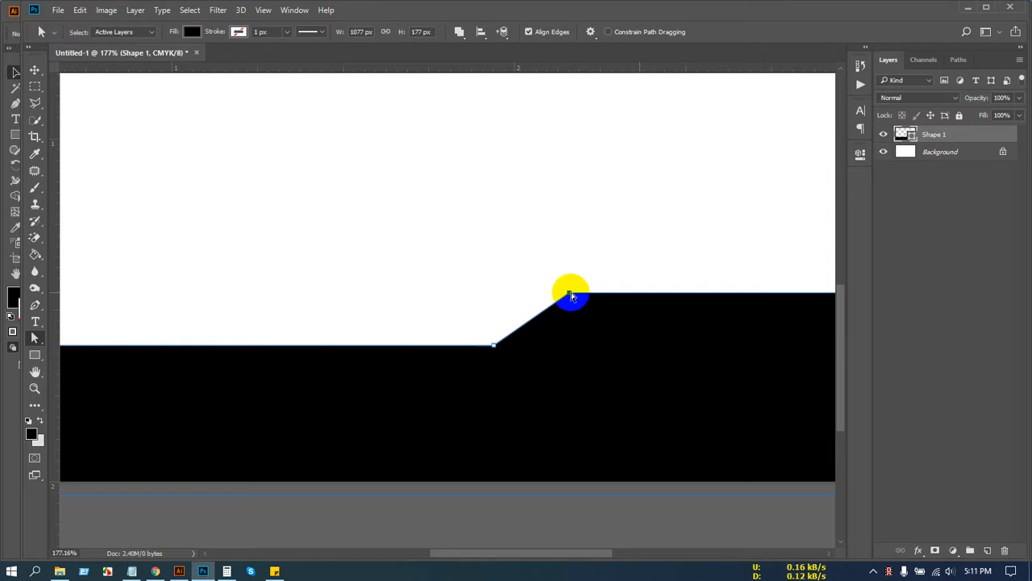
Step: Try removing the anchor point at the lower corner of the band's diagonal step with the Pen tool, and undo the removal
left_click(35, 304)
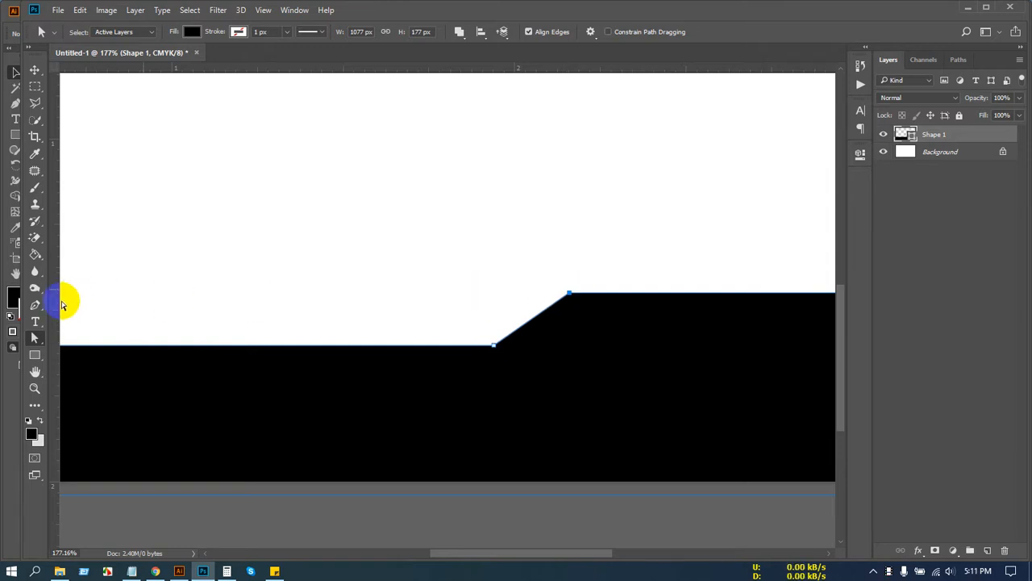
left_click(494, 345)
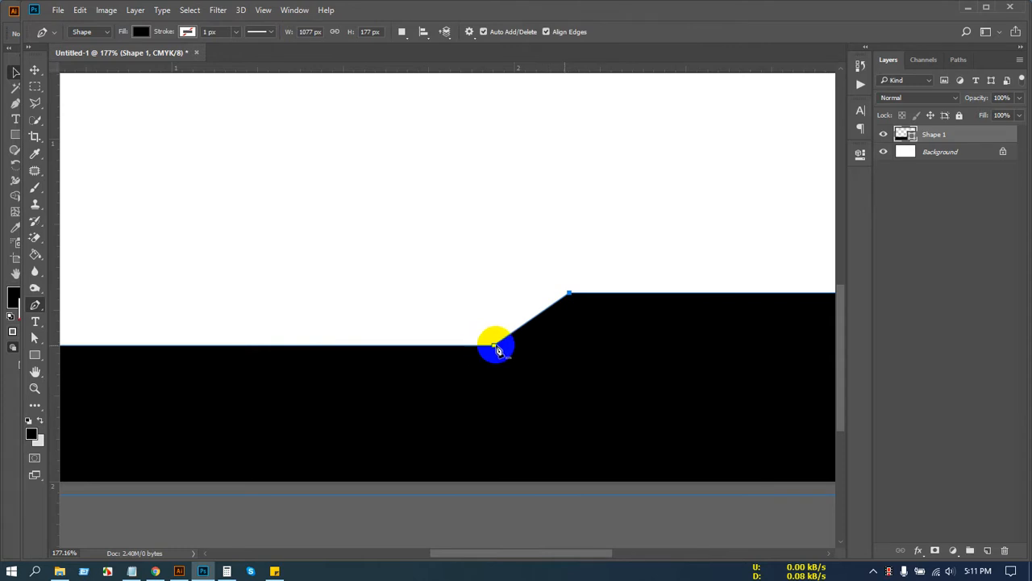
left_click(464, 350)
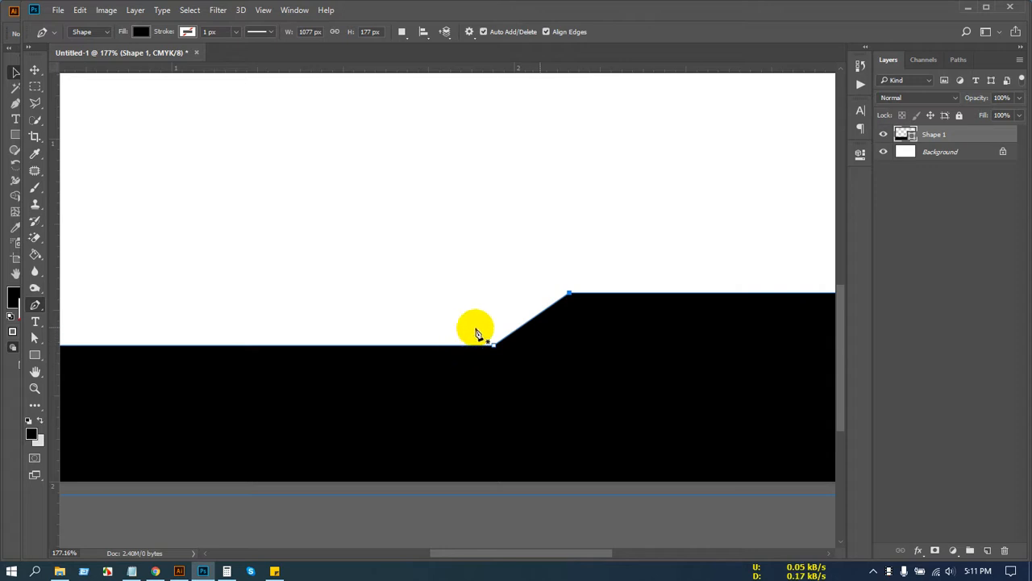
left_click(462, 350)
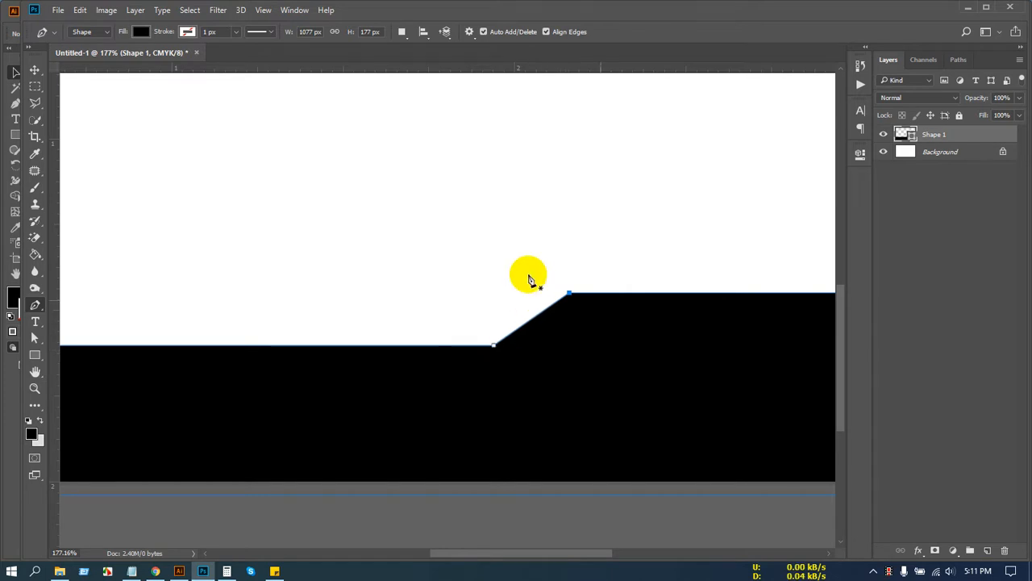
left_click(495, 347)
left_click(495, 347)
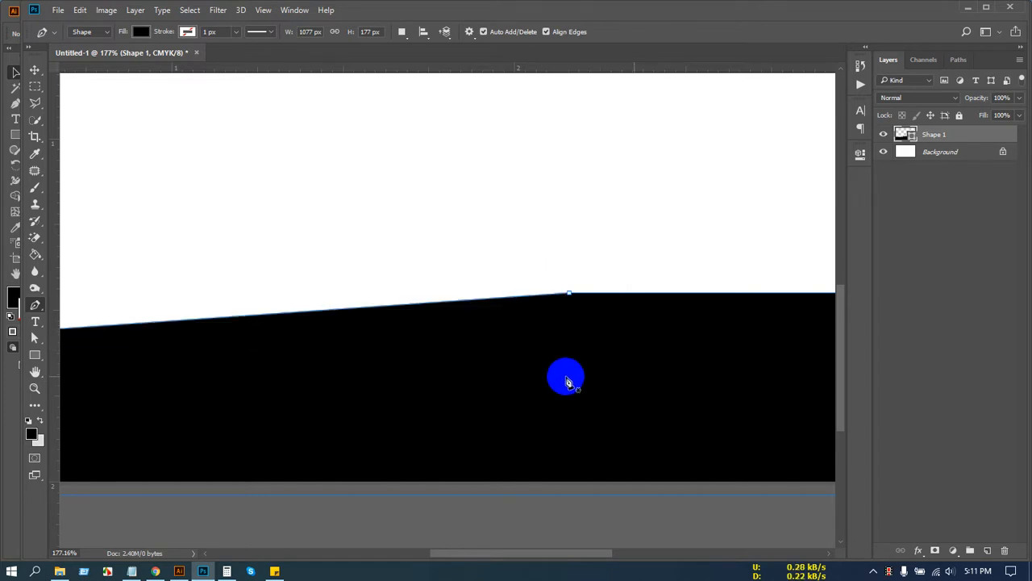
key("ctrl+z")
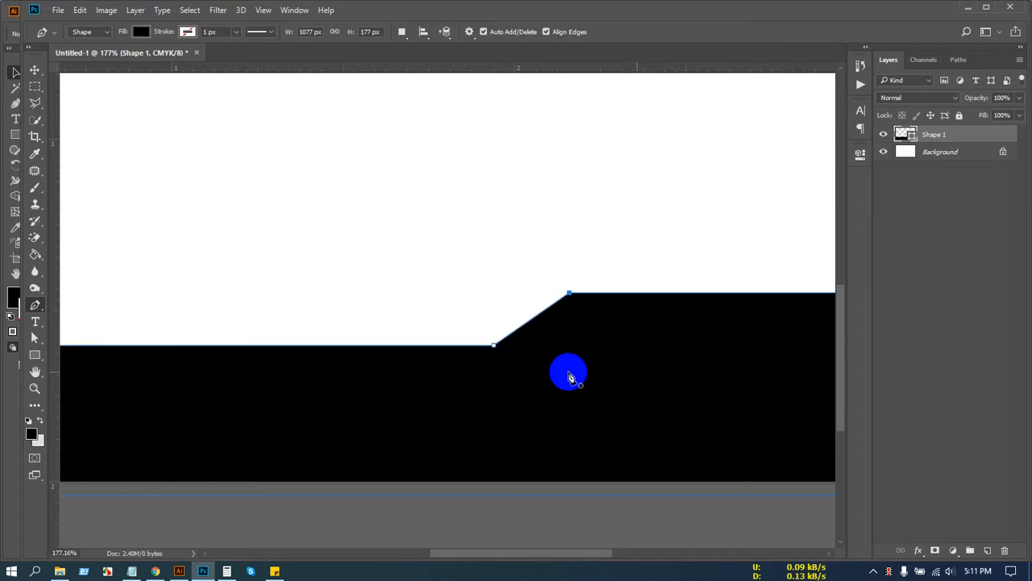
Step: Move the black band straight down about 0.3 in so that it extends further below the card's lower edge
left_click(34, 71)
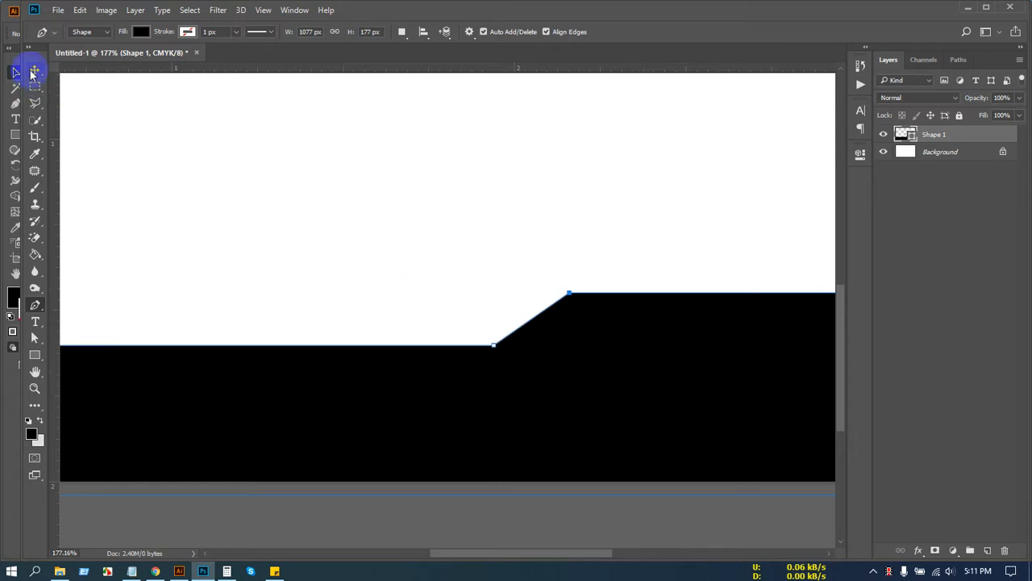
left_click(407, 169)
scroll(491, 233, "down", 2)
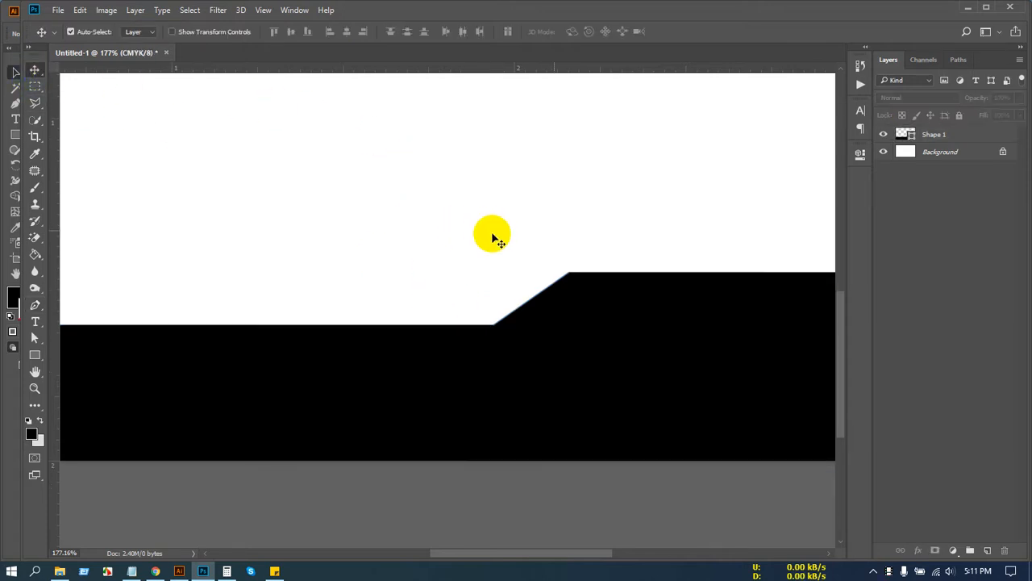
scroll(503, 256, "down", 4)
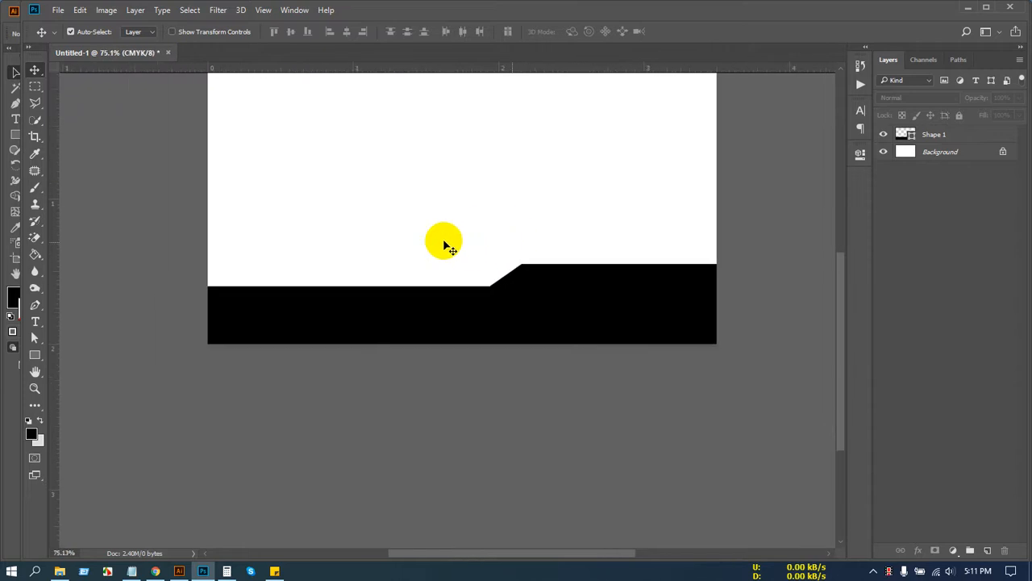
left_click_drag(449, 296, 452, 307)
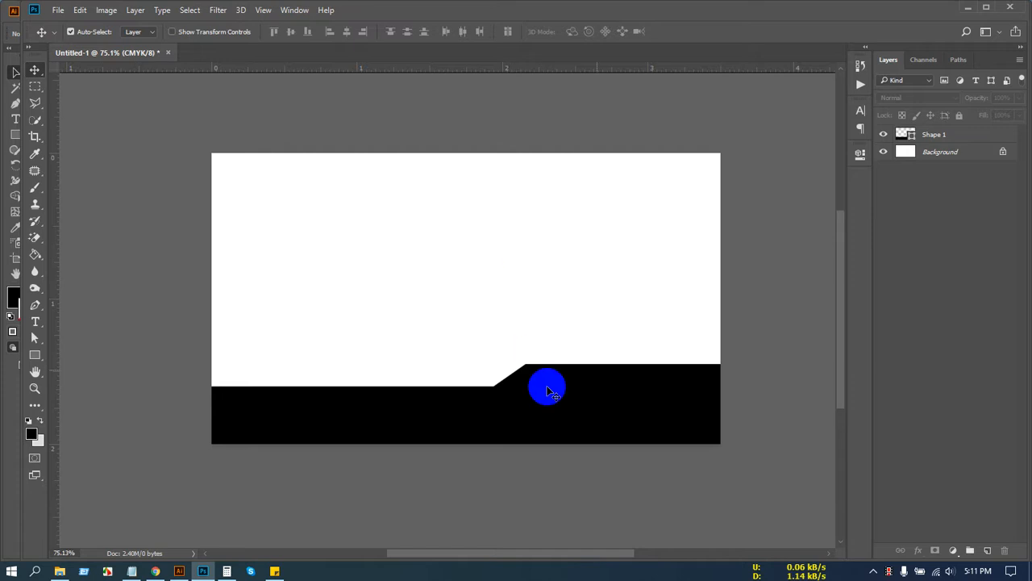
left_click_drag(546, 386, 568, 436)
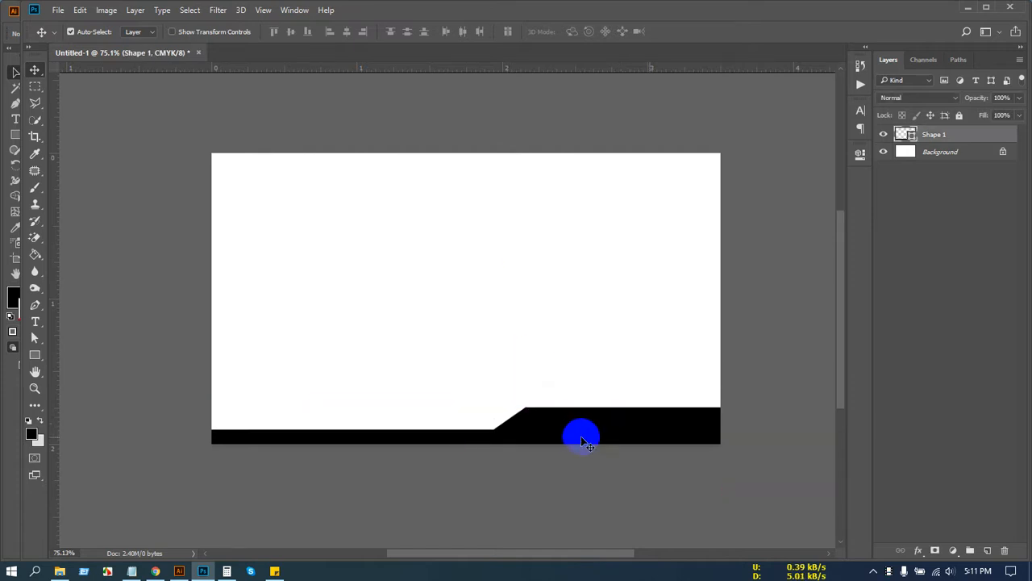
Step: Select the lowered band's path and individually pick the anchor points at its diagonal step, and deselect the shape
scroll(535, 444, "up", 3)
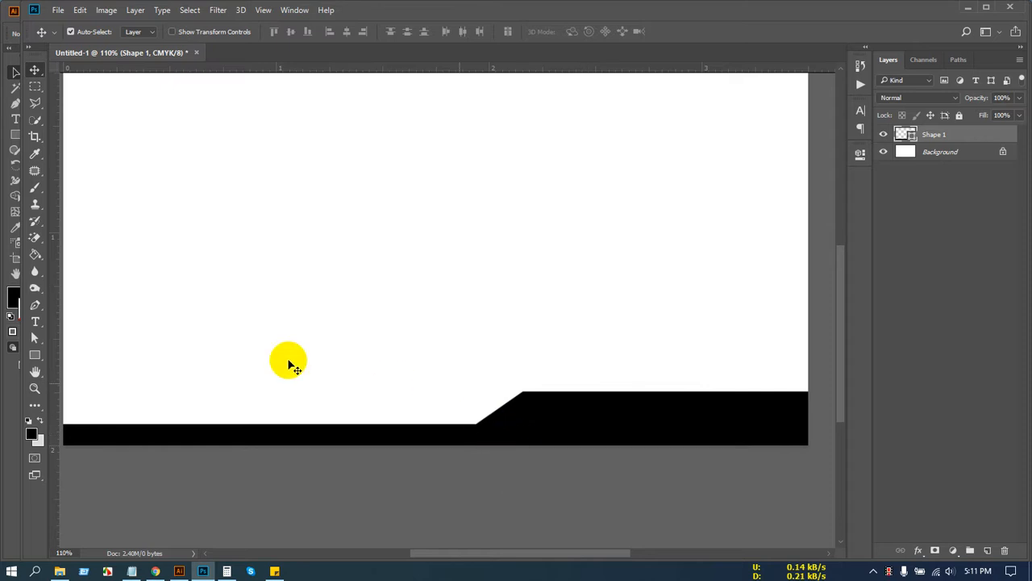
scroll(285, 359, "up", 1)
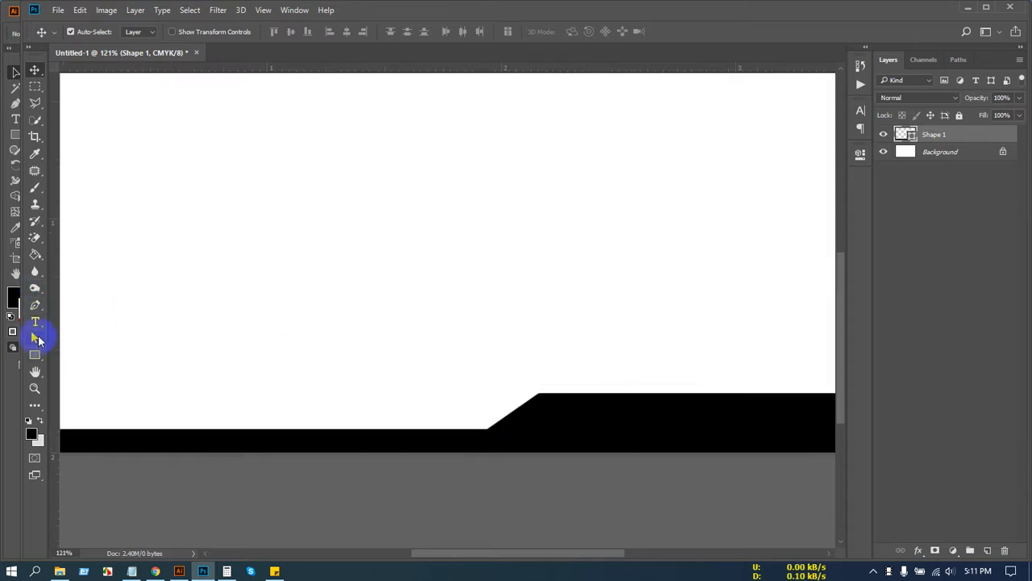
left_click(35, 338)
left_click(569, 403)
left_click(541, 394)
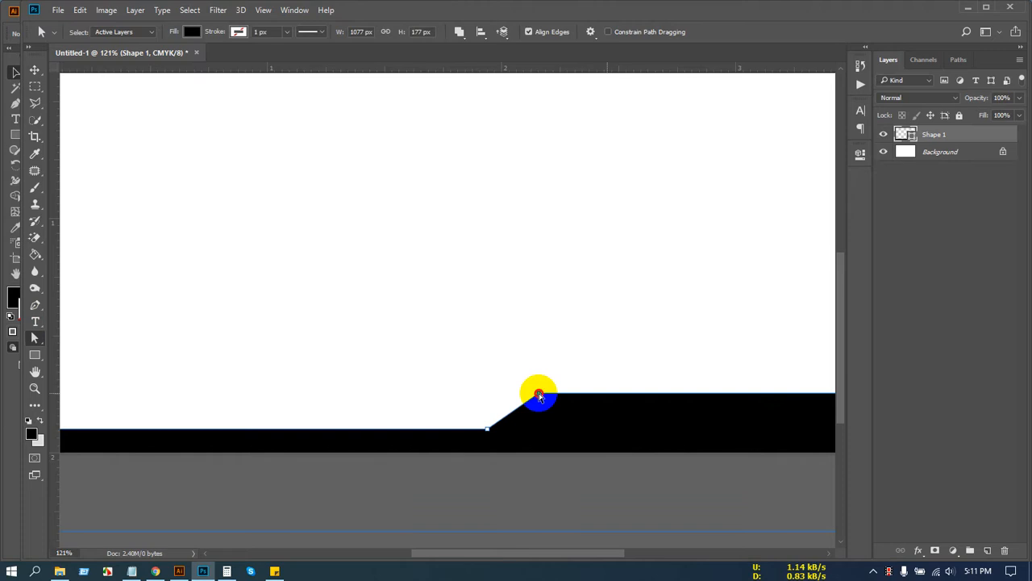
left_click(539, 394)
left_click(487, 429)
left_click(567, 392)
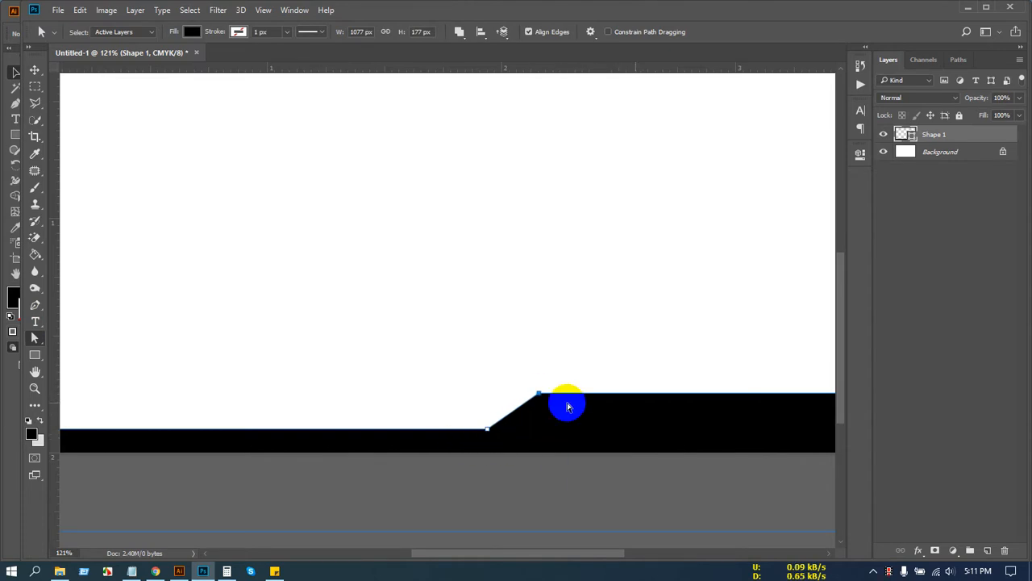
left_click(538, 393)
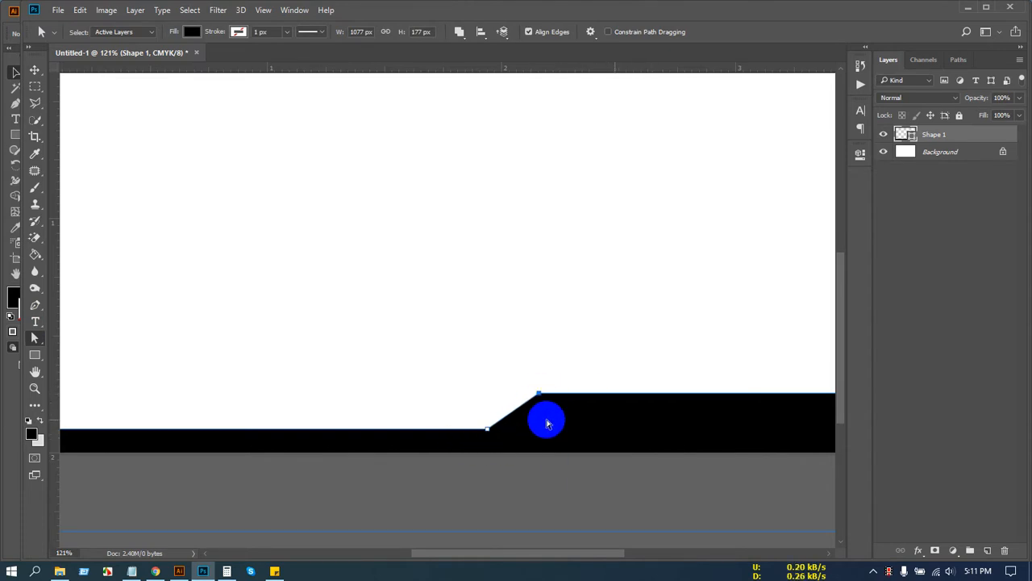
left_click(34, 71)
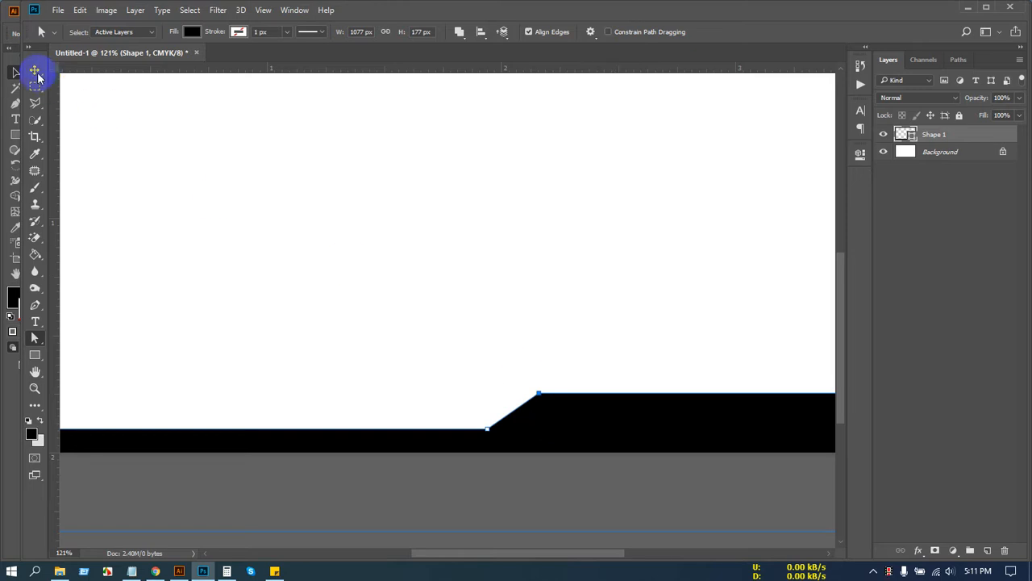
left_click(450, 461)
left_click(454, 475)
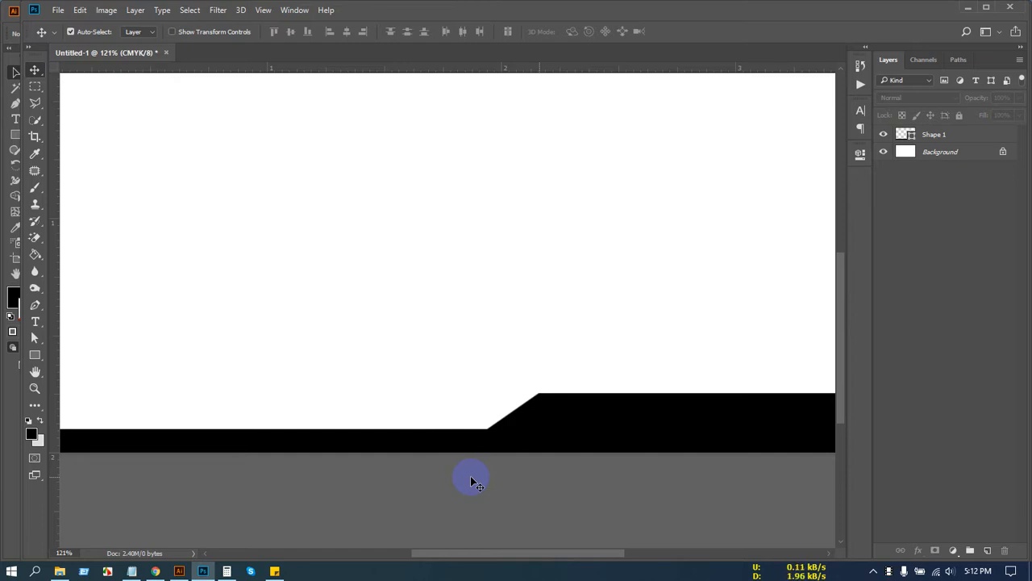
Step: Copy the rounded stepped band from the Illustrator artboard and paste it into the Photoshop card as a Shape Layer
scroll(419, 339, "down", 5)
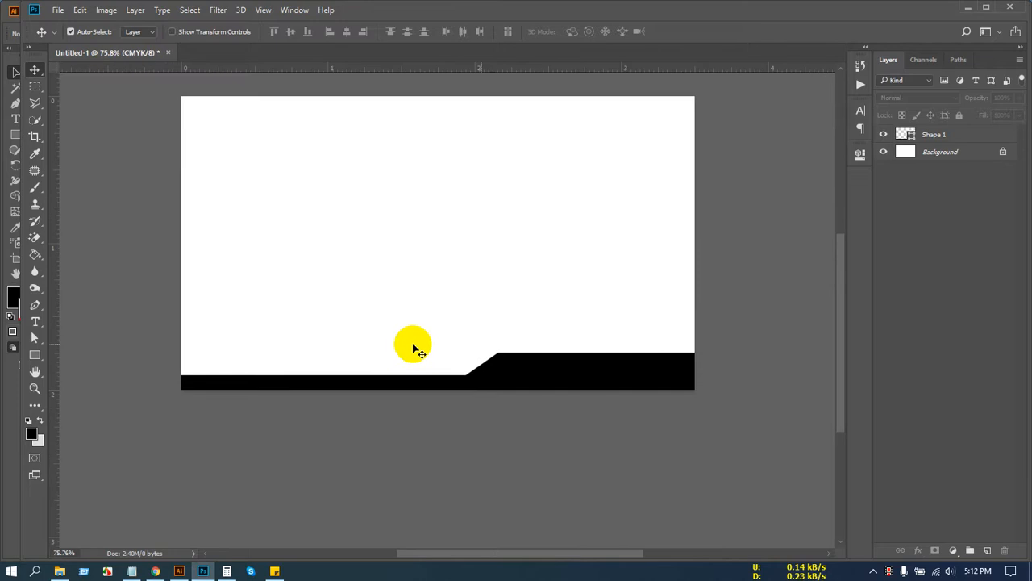
scroll(413, 348, "up", 2)
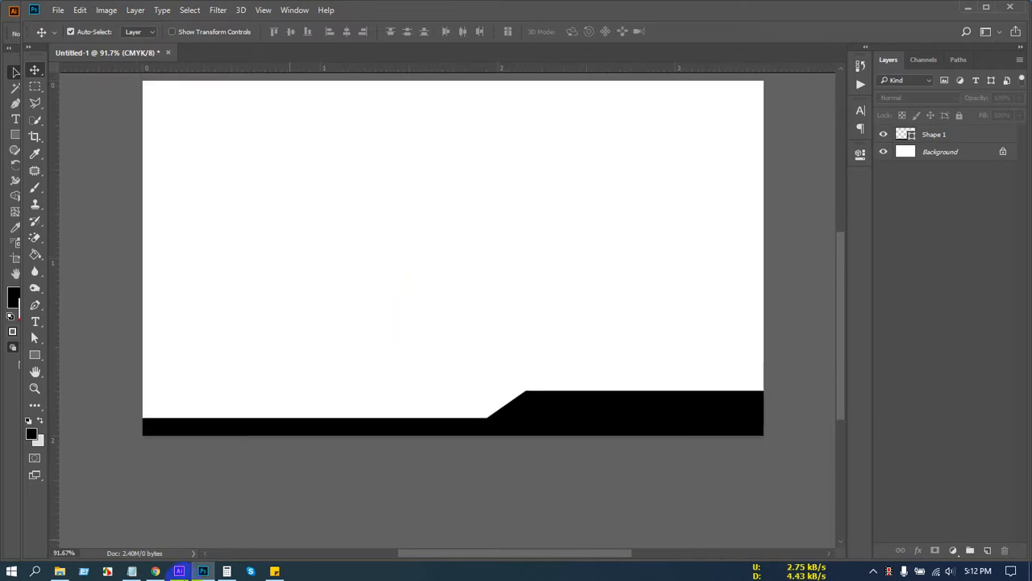
left_click(179, 573)
left_click(570, 369)
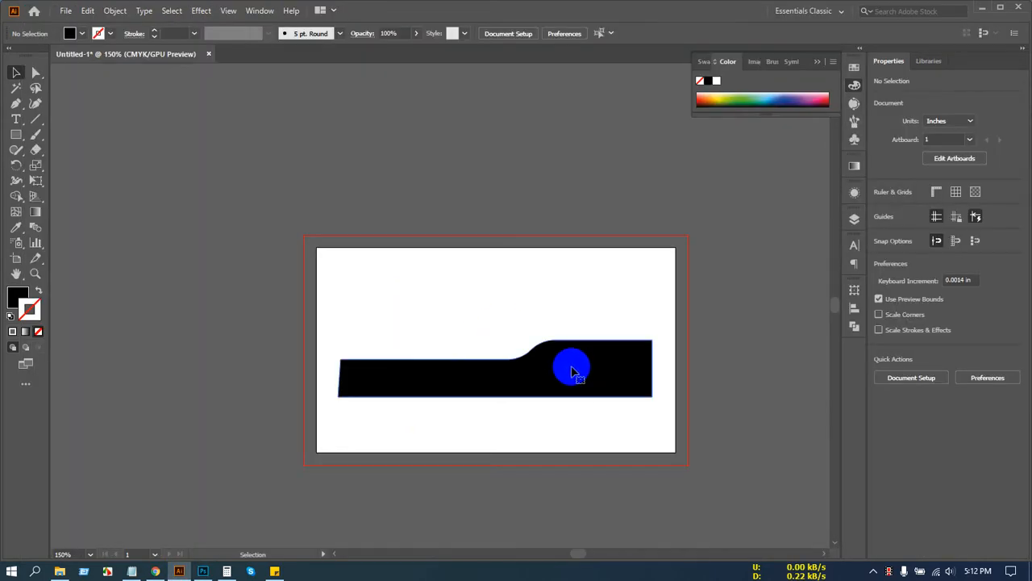
left_click(204, 571)
key("ctrl+v")
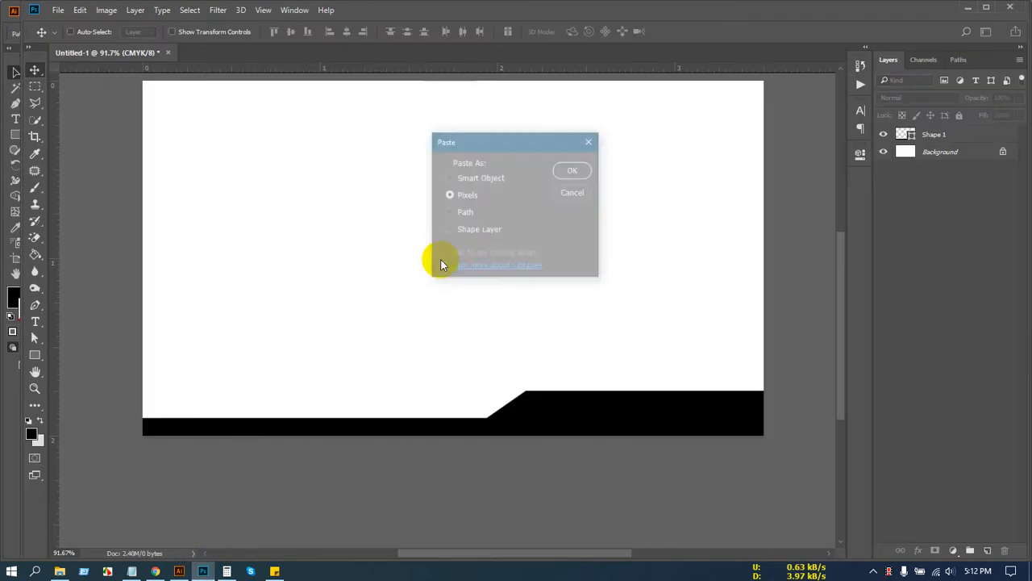
left_click(472, 229)
left_click(587, 170)
Step: Move the pasted rounded band to the card's right edge, stretch it leftward to 120.48% width, and select the lower angular band
left_click_drag(584, 258, 631, 260)
key("ctrl+t")
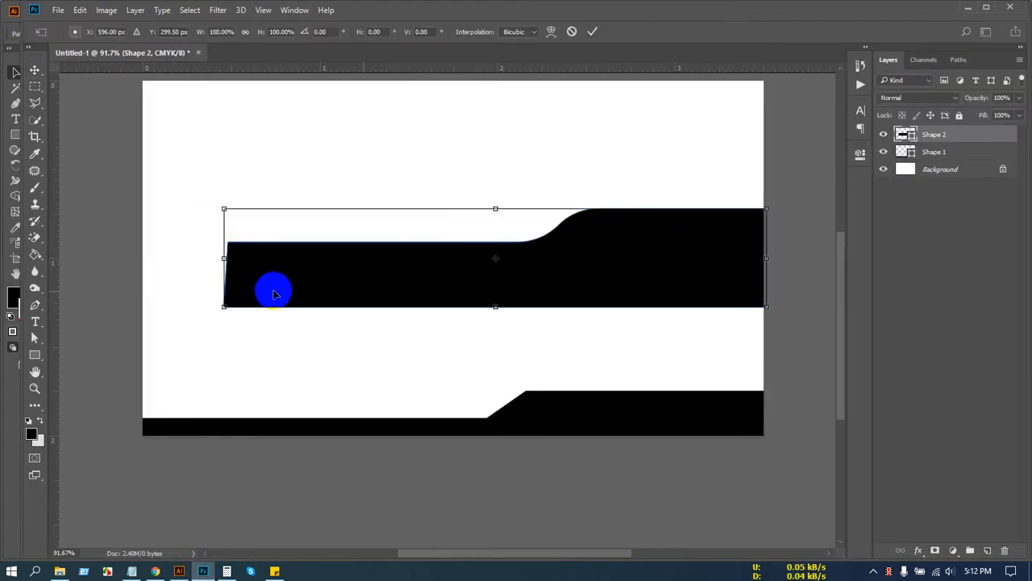
left_click_drag(224, 259, 113, 258)
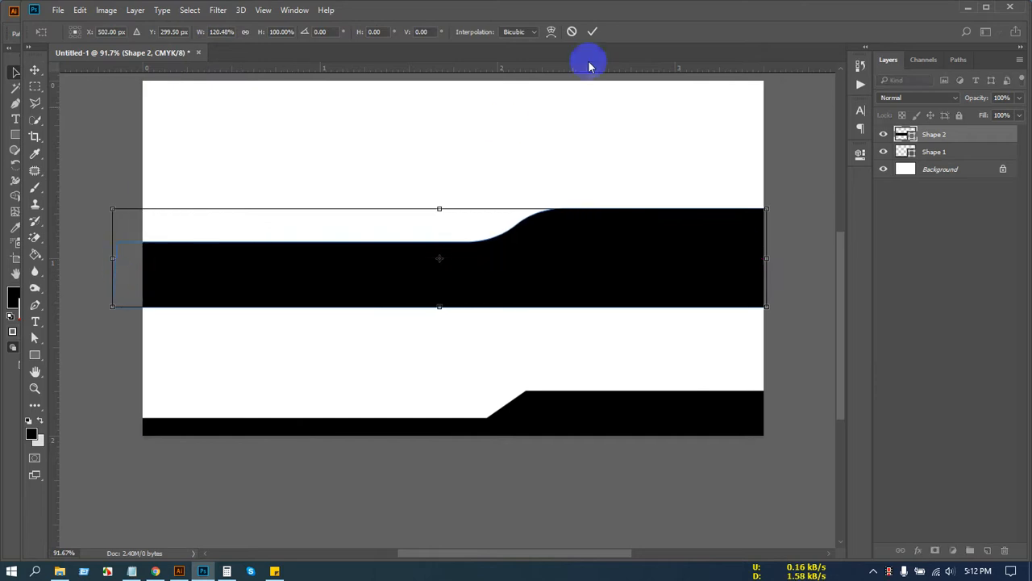
left_click(591, 32)
left_click(646, 261)
left_click(589, 403)
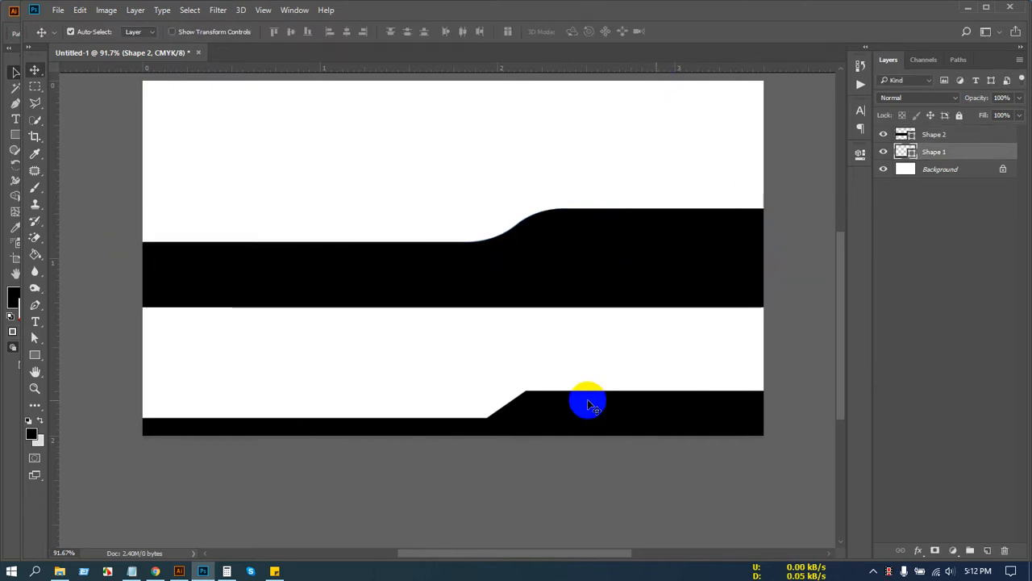
Step: Delete the lower angular band from the card, leaving only the rounded stepped band
key("Delete")
left_click_drag(572, 269, 587, 328)
left_click(550, 223)
left_click(708, 235)
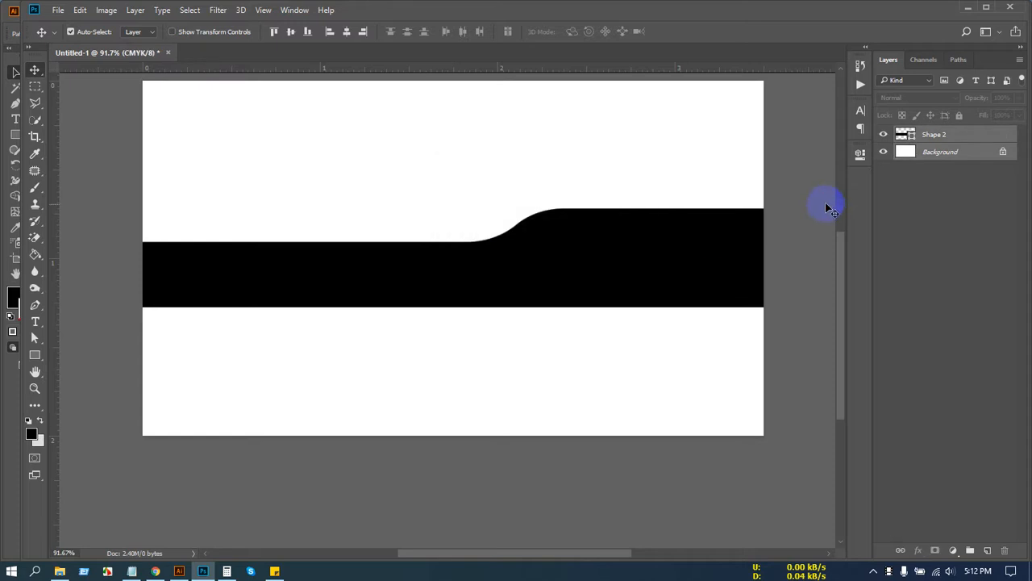
Step: Move the rounded band straight down so it runs off the card's lower edge, fine-tune its height, and deselect it
left_click_drag(681, 244, 695, 411)
key("Down")
key("Down")
key("Down")
key("Down")
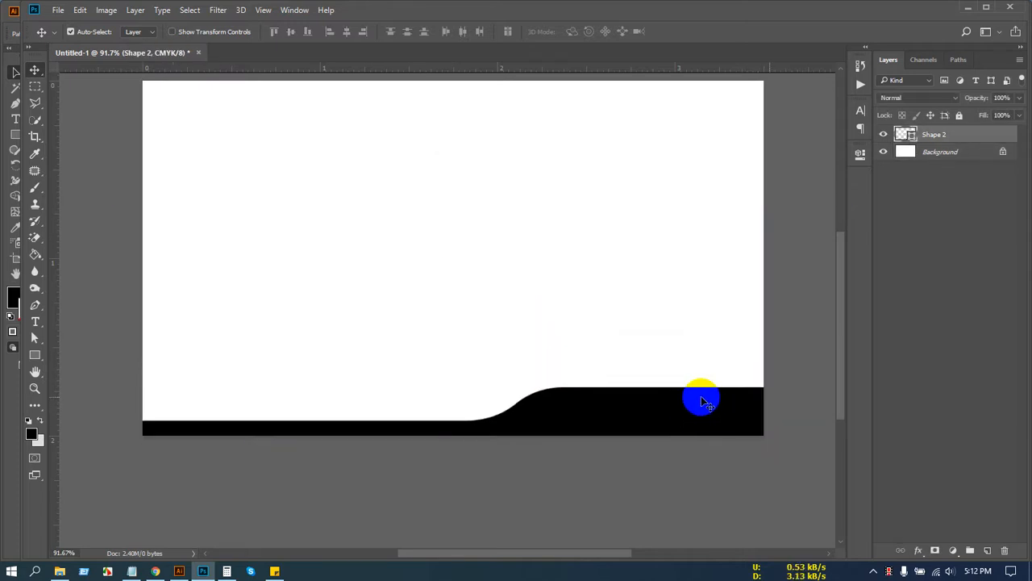
key("Down")
key("Down")
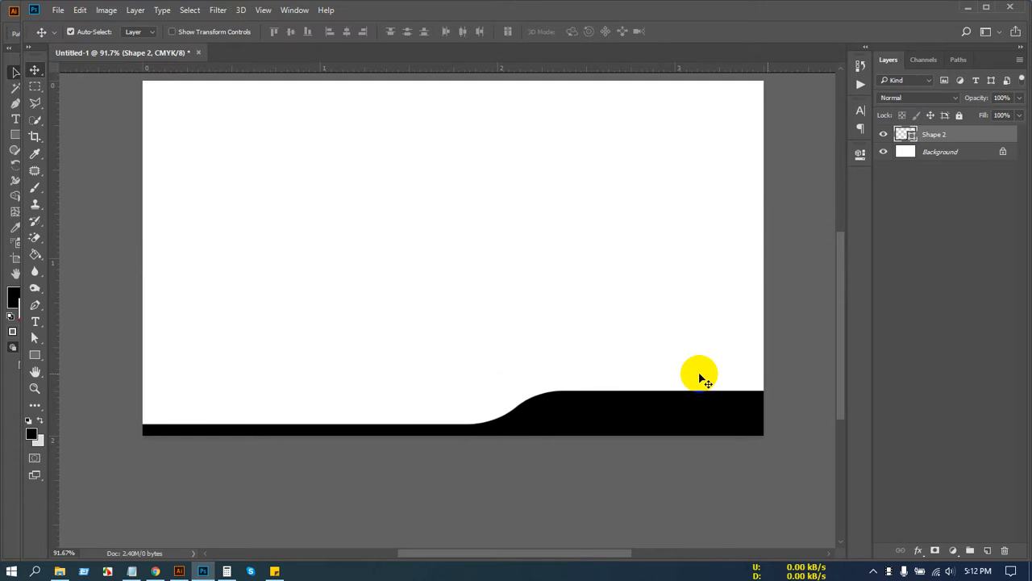
left_click(71, 256)
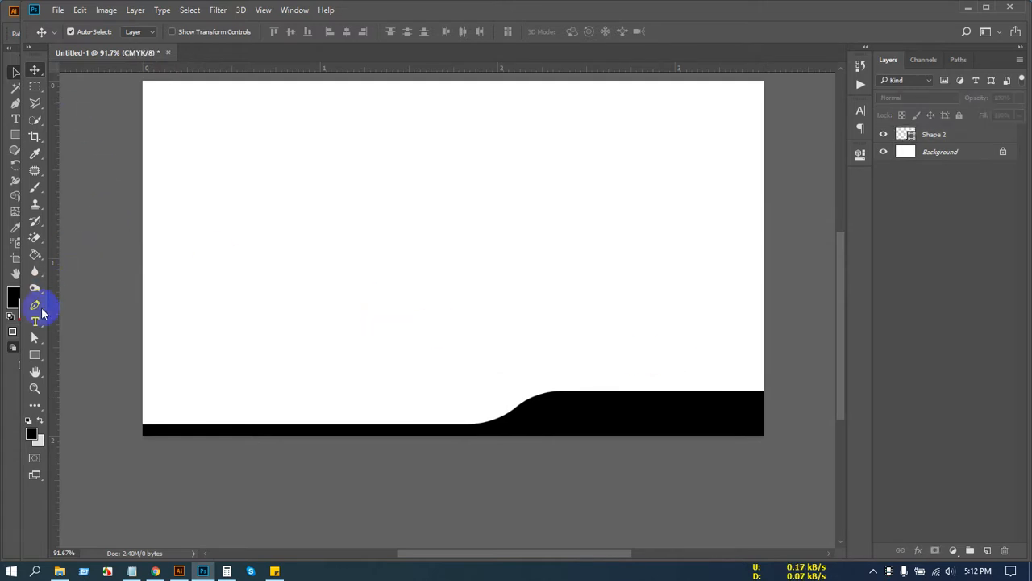
Step: Draw a closed black stepped band with the Pen tool across the card above the rounded band, about 1107 by 100 px, with a diagonal step
left_click(35, 305)
left_click(135, 217)
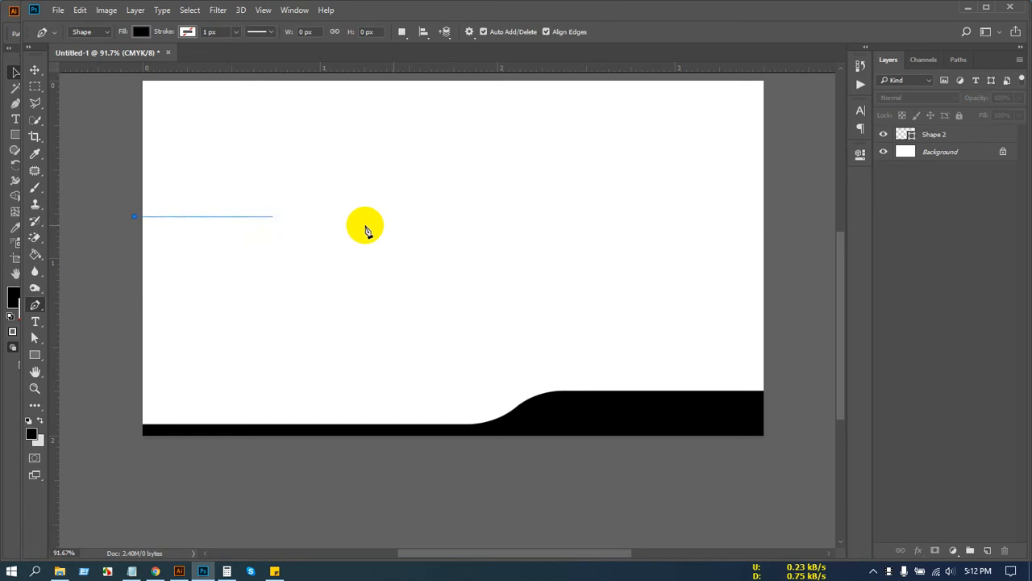
left_click(500, 216)
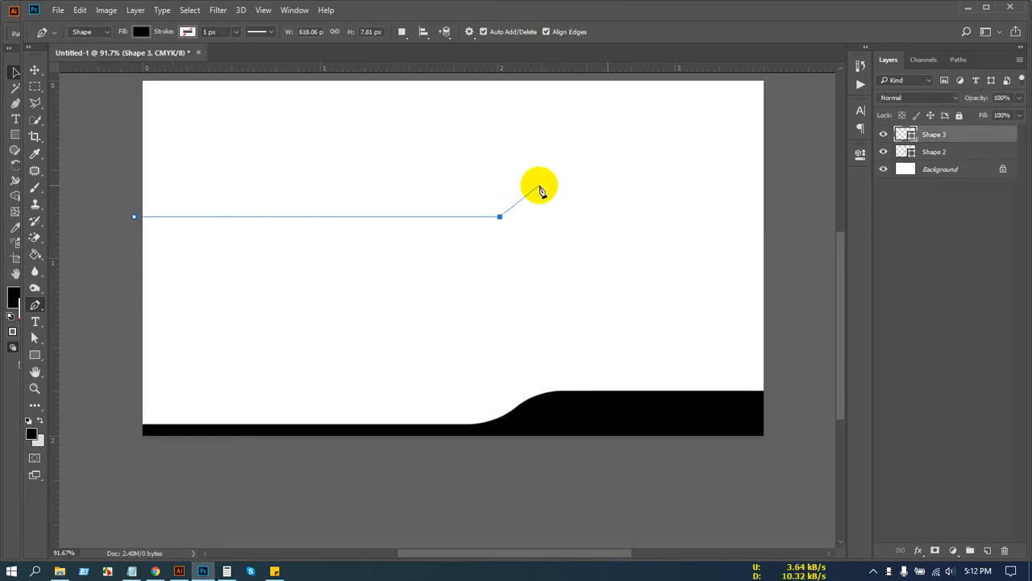
left_click(540, 185)
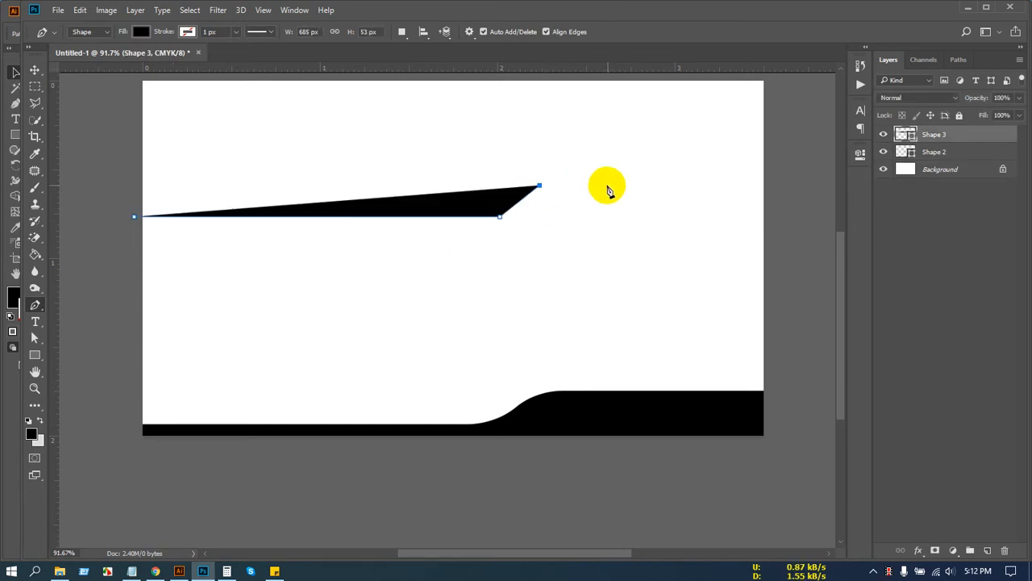
left_click(788, 245)
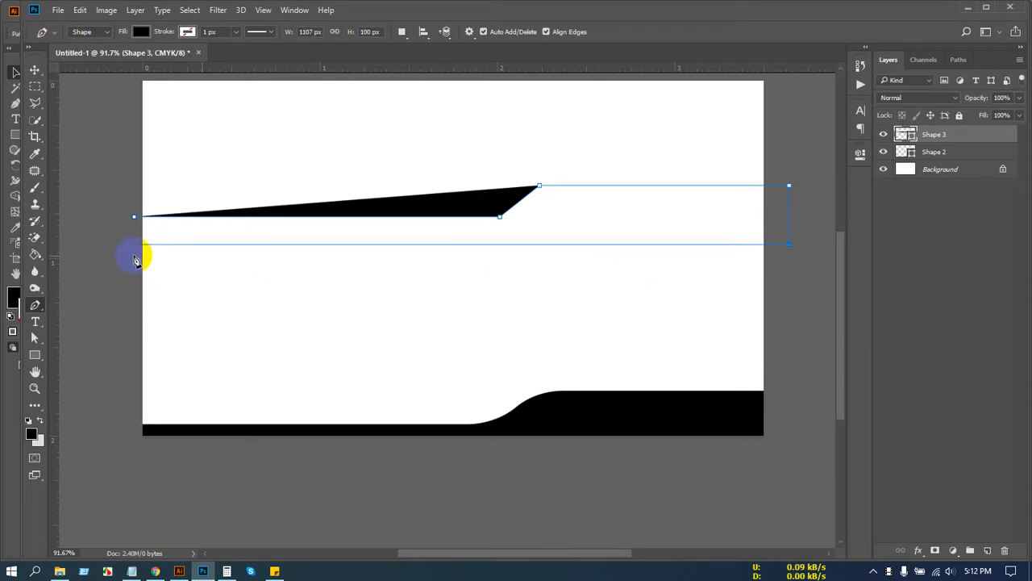
left_click(134, 245)
left_click(135, 217)
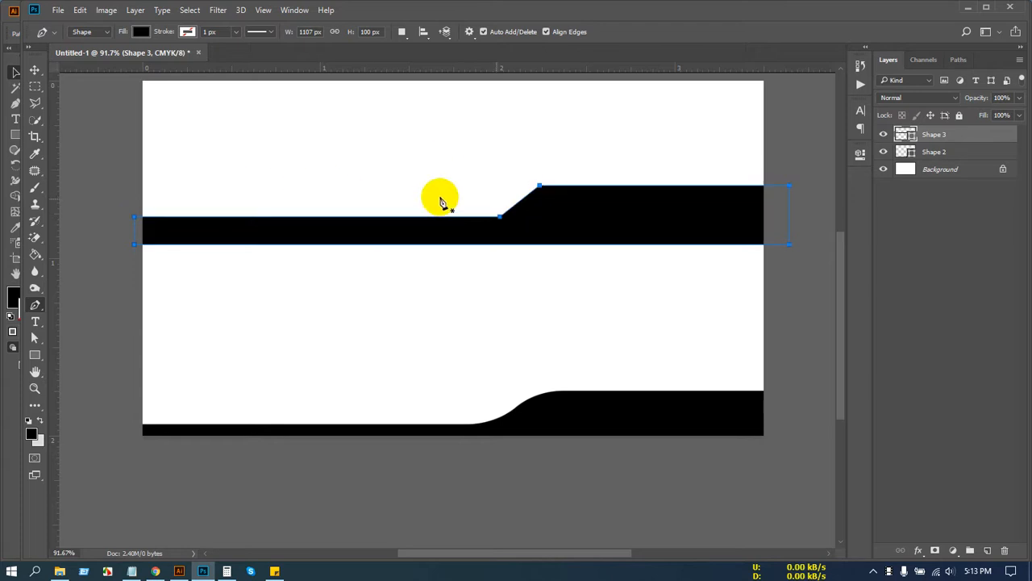
Step: Add an anchor point on the diagonal just above the band's inner corner and pull its direction handle to curve the edge
scroll(484, 194, "up", 1)
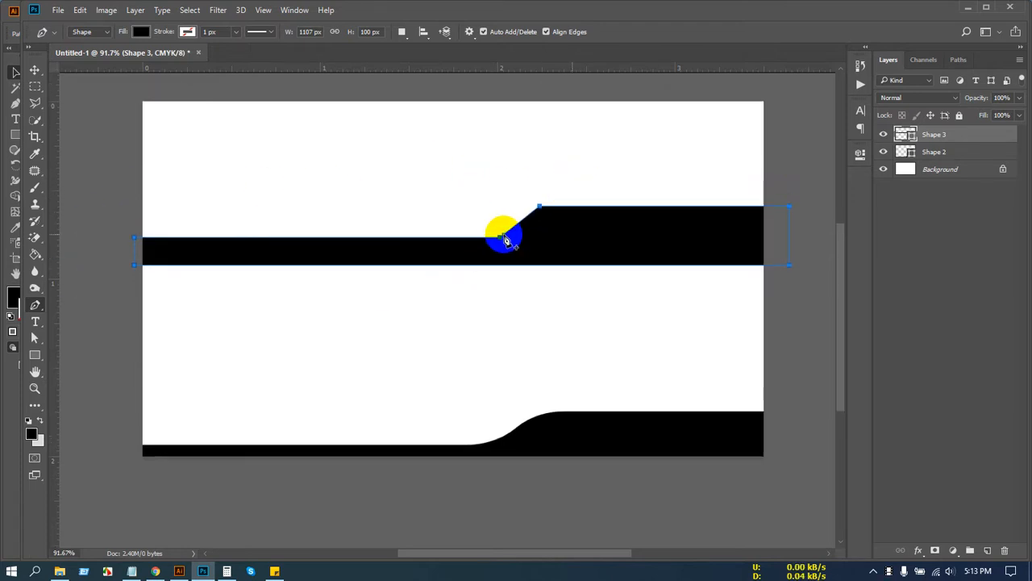
scroll(505, 244, "up", 5)
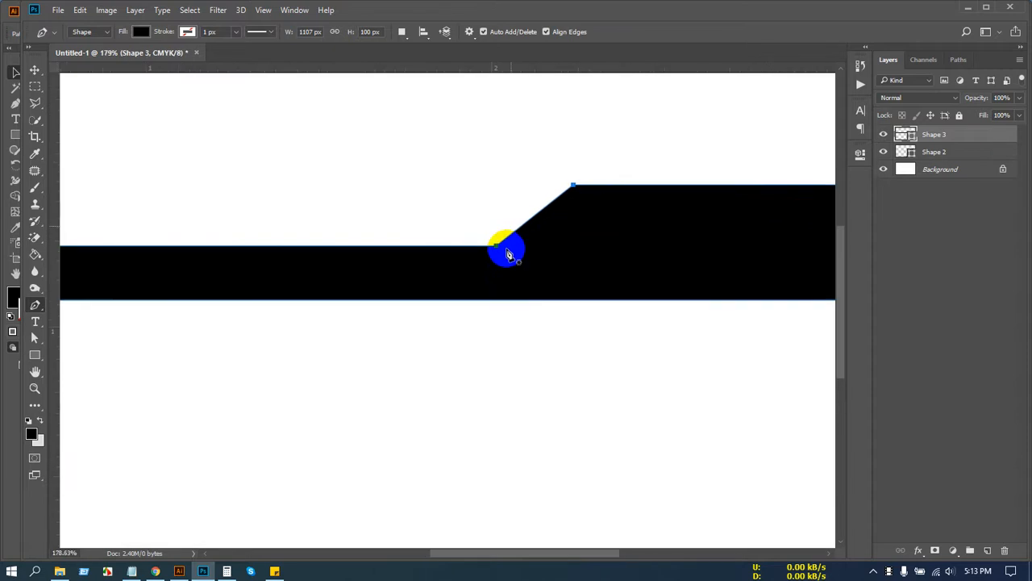
scroll(503, 250, "up", 1)
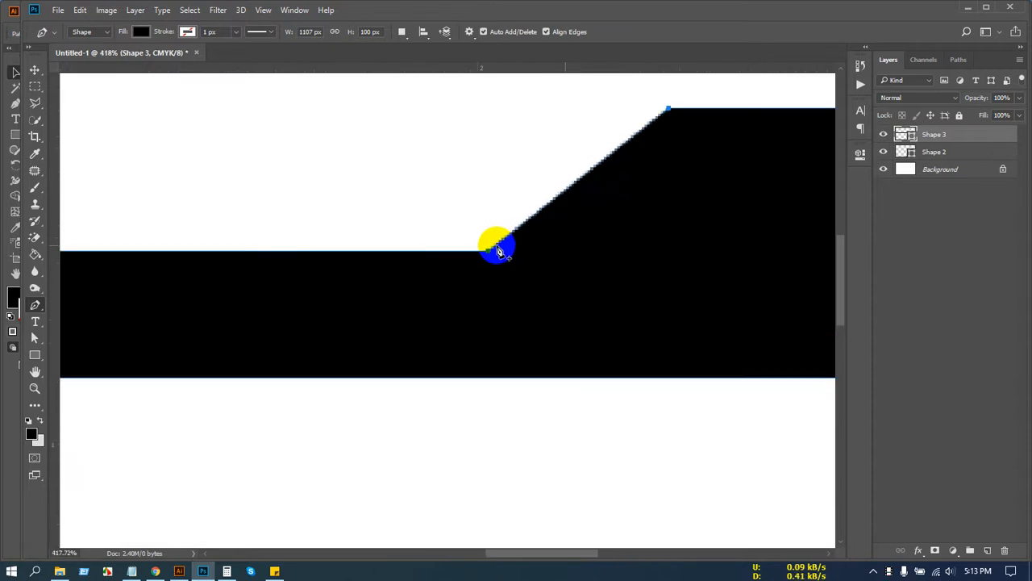
left_click(497, 249)
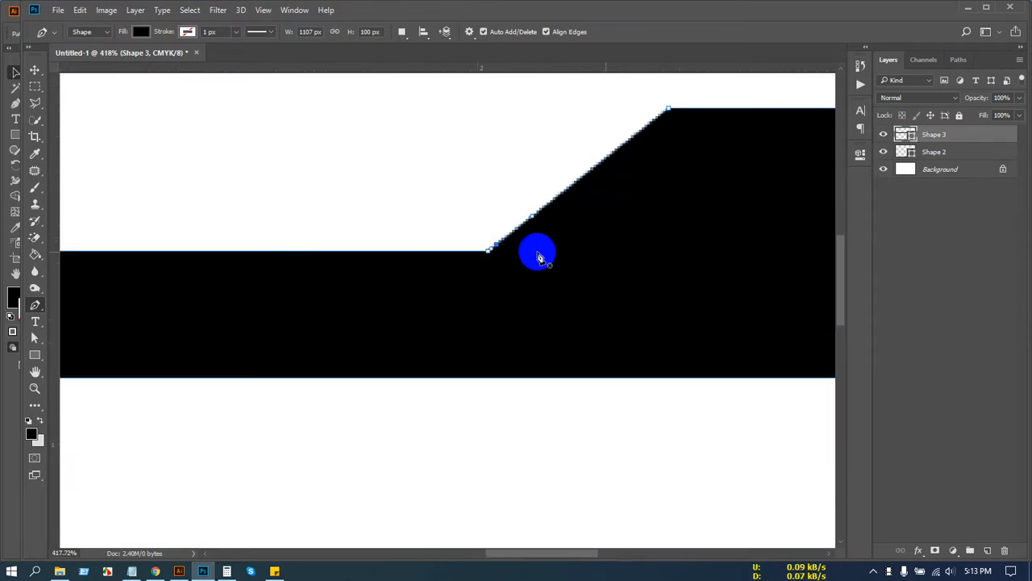
left_click(499, 249)
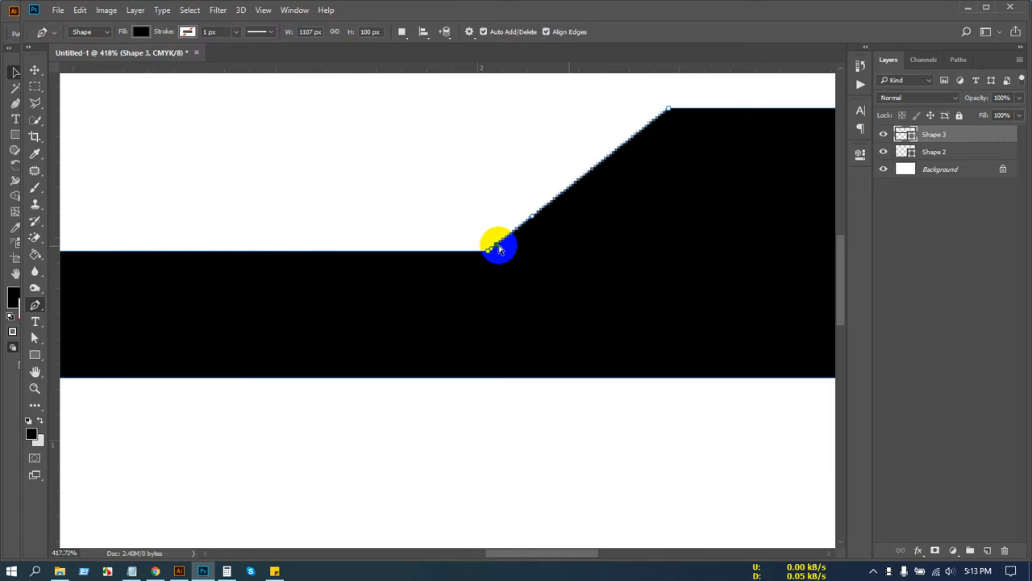
left_click_drag(498, 249, 516, 229)
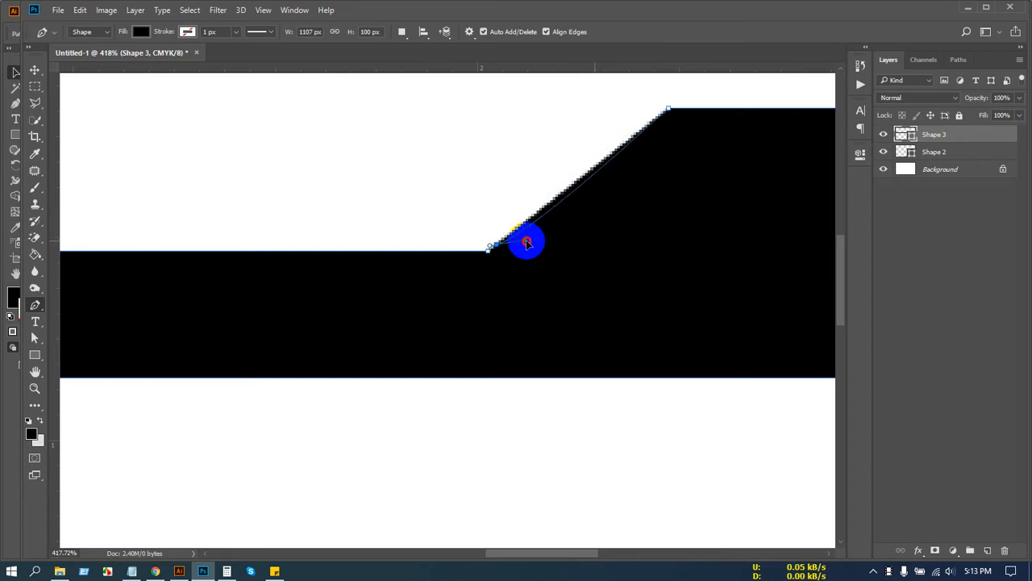
Step: Try to round the band's inner corner by pulling directly on the corner anchor point
left_click(487, 258)
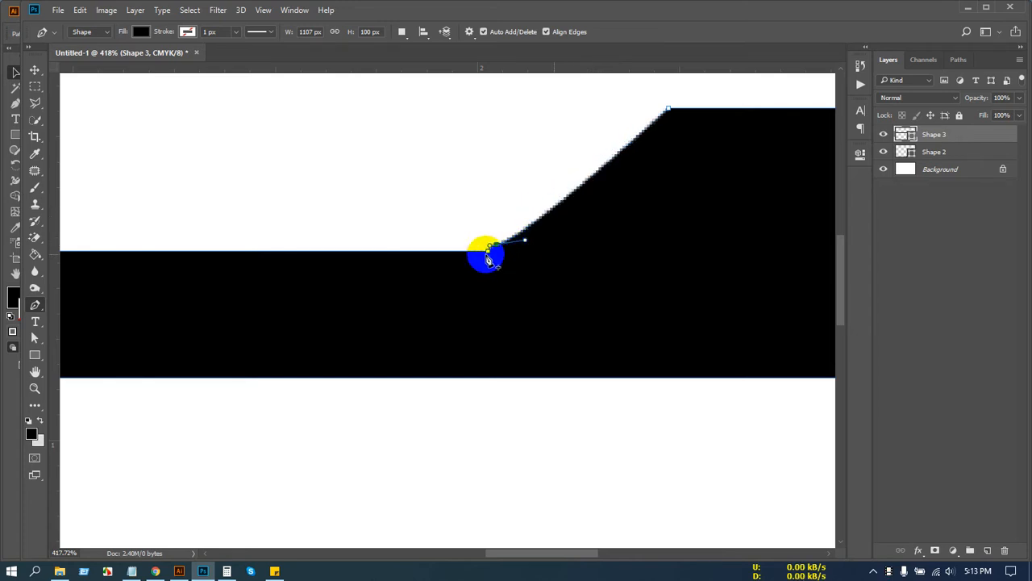
left_click_drag(488, 256, 495, 257)
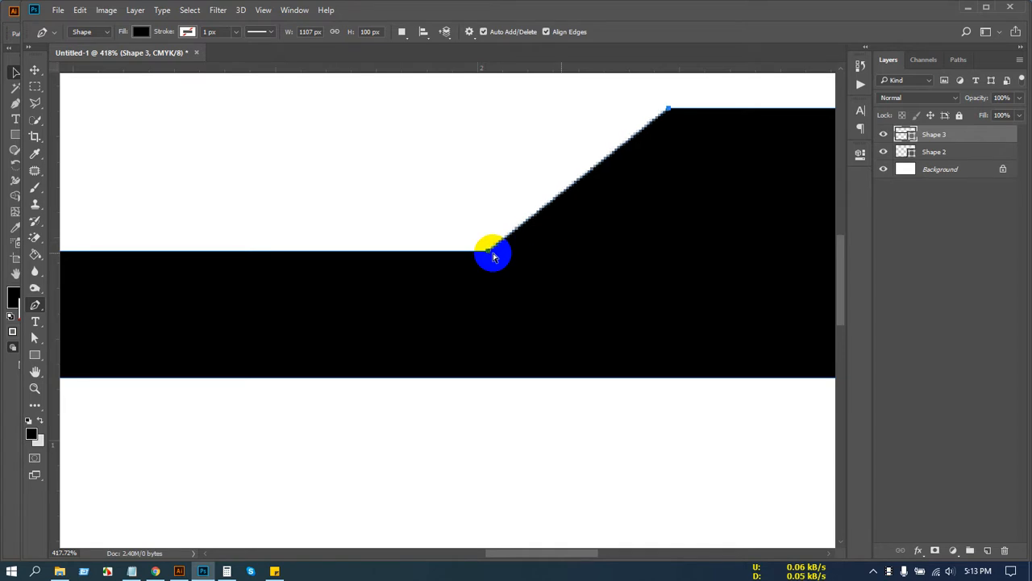
left_click_drag(491, 256, 495, 321)
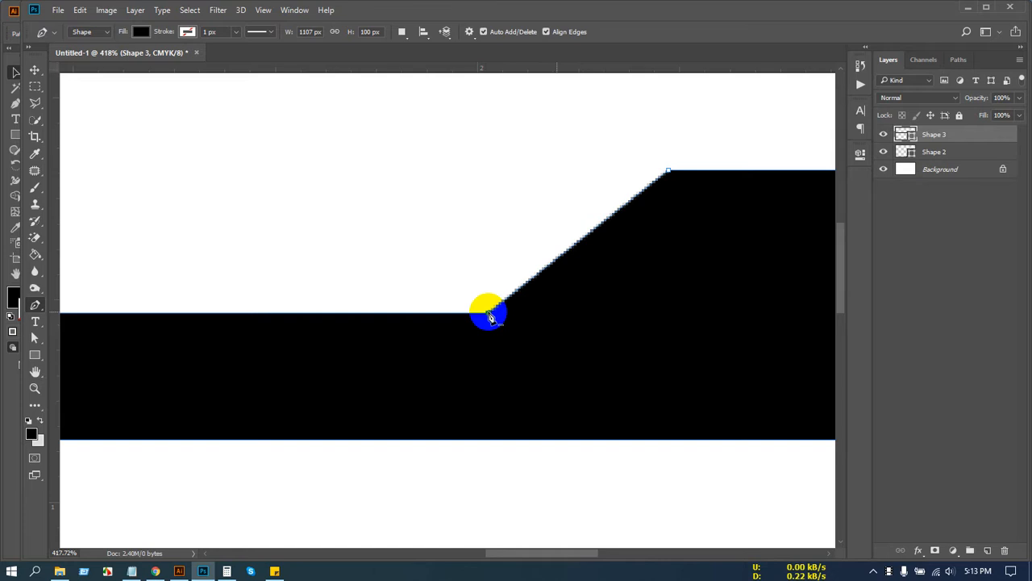
mouse_move(490, 316)
left_mouse_down()
mouse_move(459, 314)
mouse_move(510, 310)
mouse_move(476, 318)
mouse_move(488, 325)
mouse_move(477, 342)
left_mouse_up()
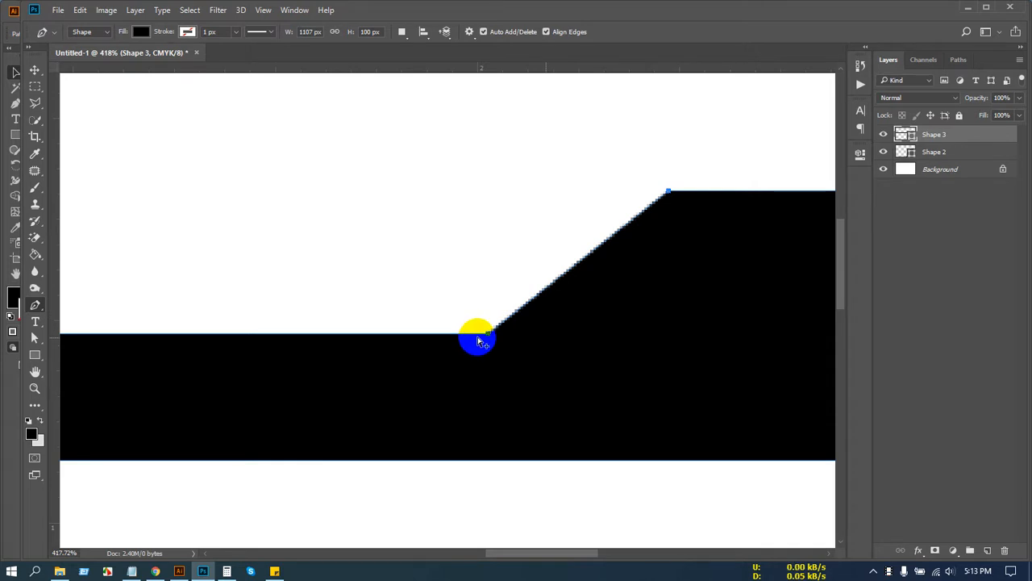
Step: Undo the drawing of the Pen-drawn angular band, back to the card with only the rounded band
key("ctrl+alt+z")
key("ctrl+alt+z")
key("ctrl+alt+z")
key("ctrl+alt+z")
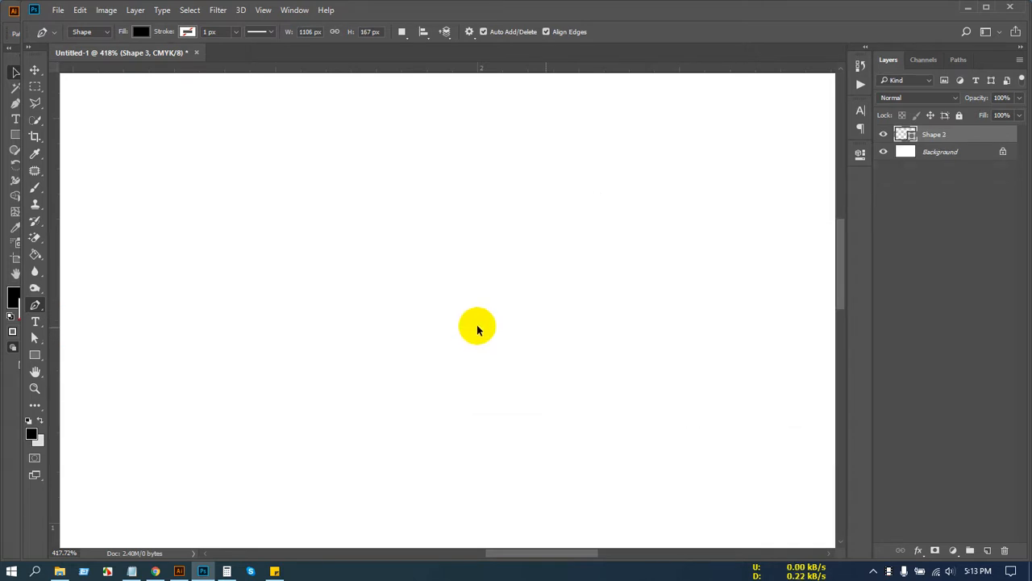
scroll(417, 282, "down", 3)
scroll(408, 277, "down", 6)
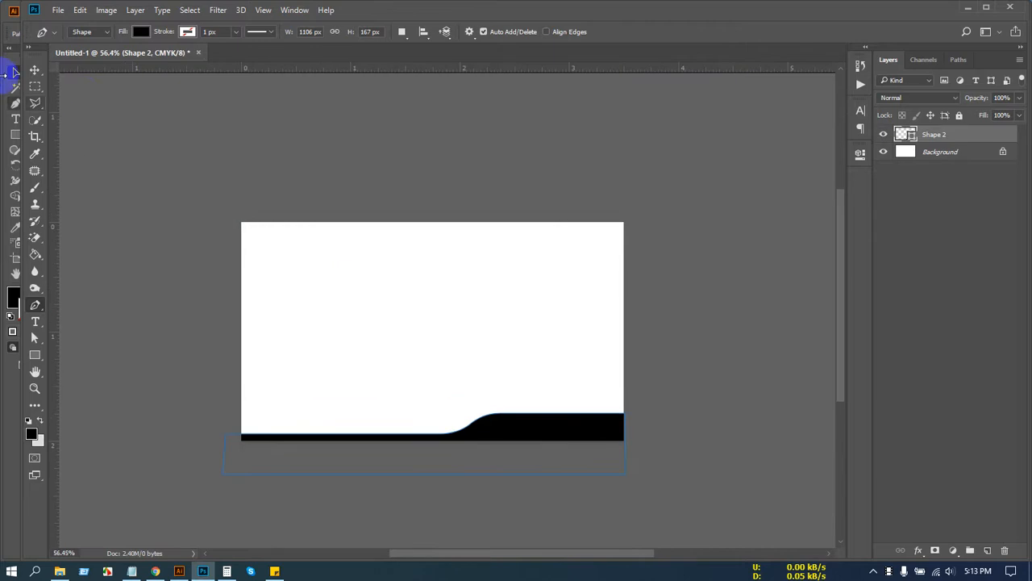
Step: Select the rounded band at the card's lower edge and delete it, leaving a blank card
left_click(35, 72)
left_click(534, 414)
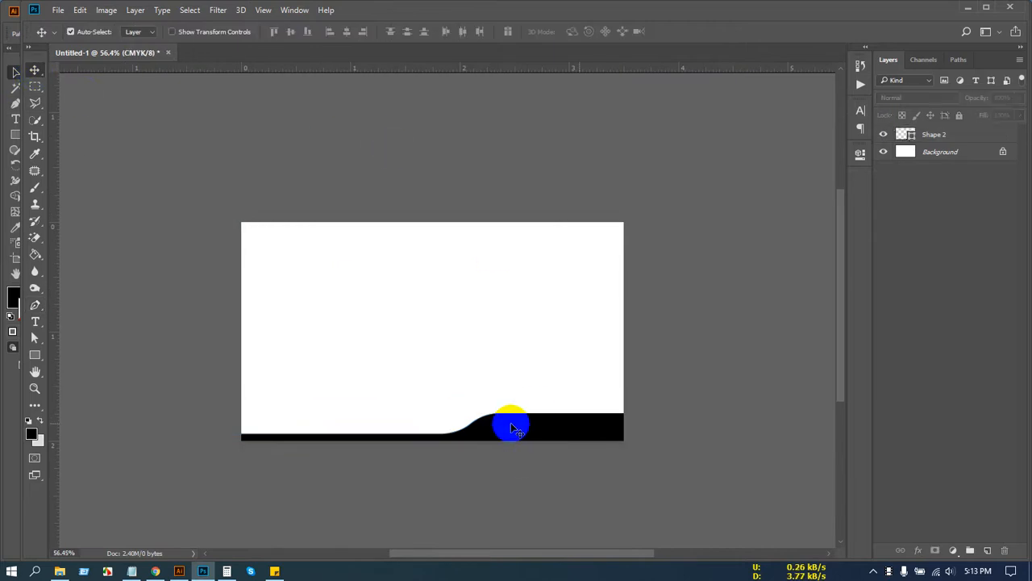
left_click(498, 425)
key("Delete")
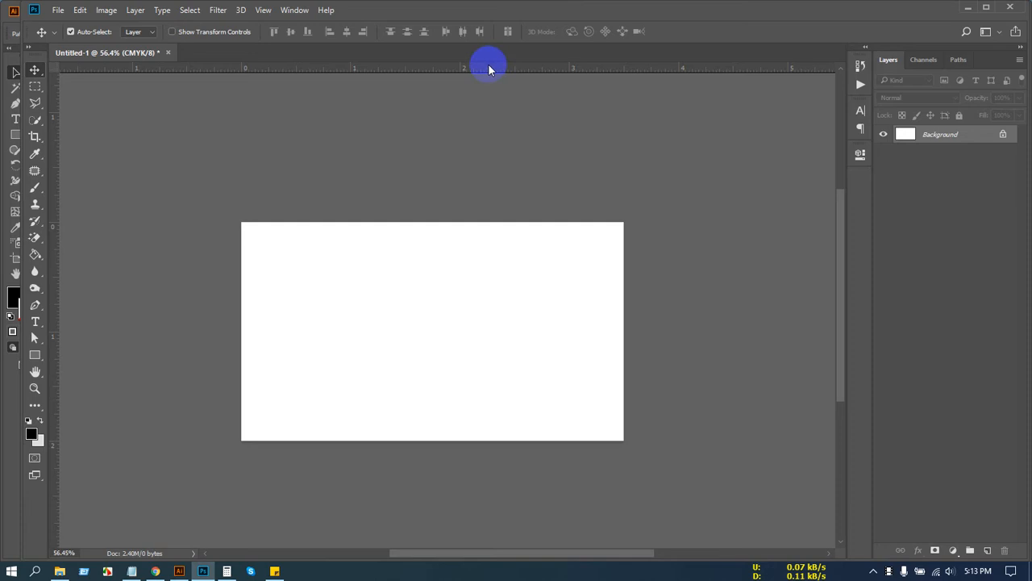
Step: Add two horizontal guides near the card's lower edge and two vertical guides just past its center, the second at about 2.184 in
left_click_drag(488, 64, 518, 396)
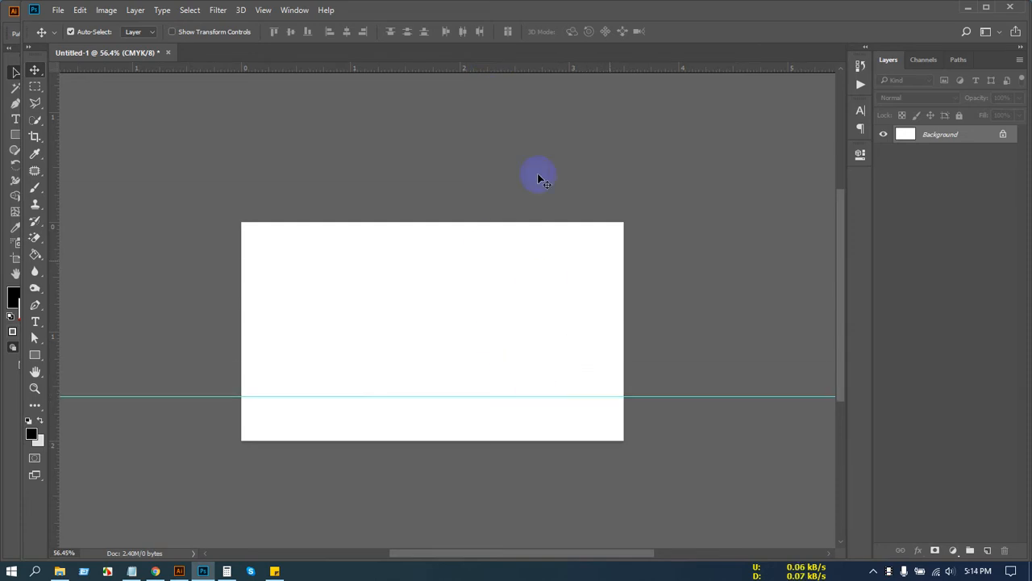
left_click_drag(516, 68, 538, 413)
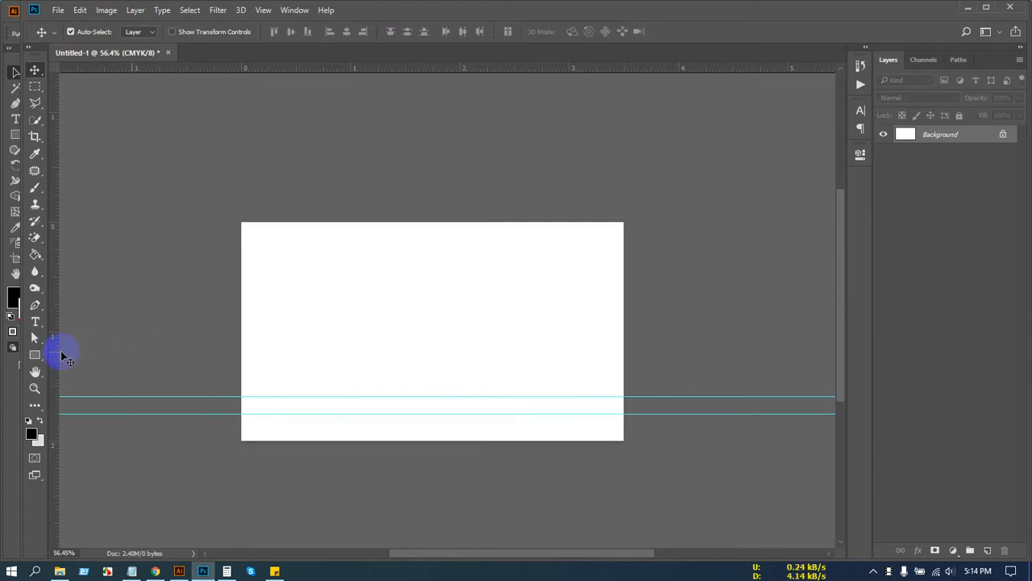
left_click_drag(53, 356, 458, 360)
left_click_drag(51, 396, 480, 401)
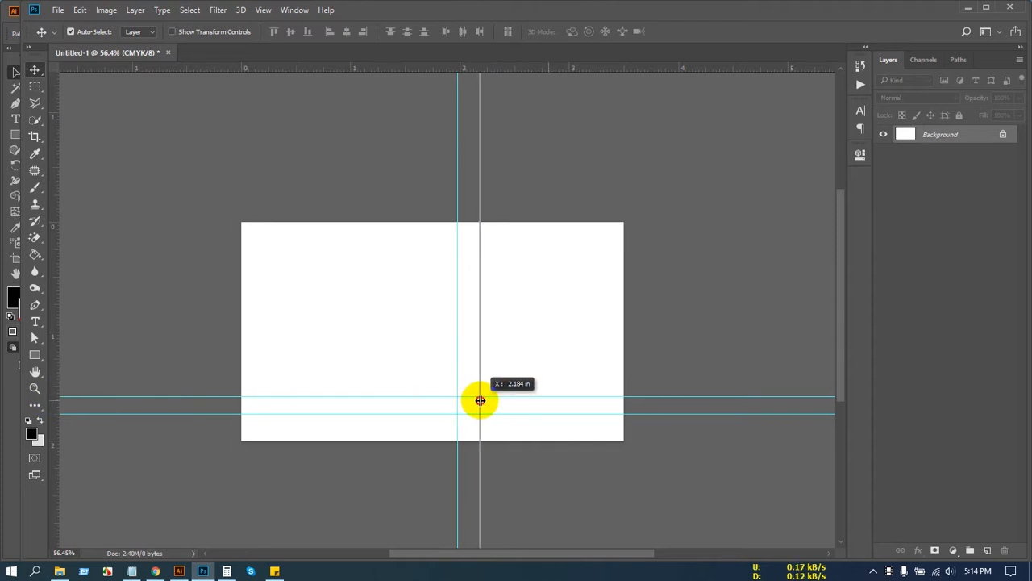
left_click_drag(480, 400, 480, 400)
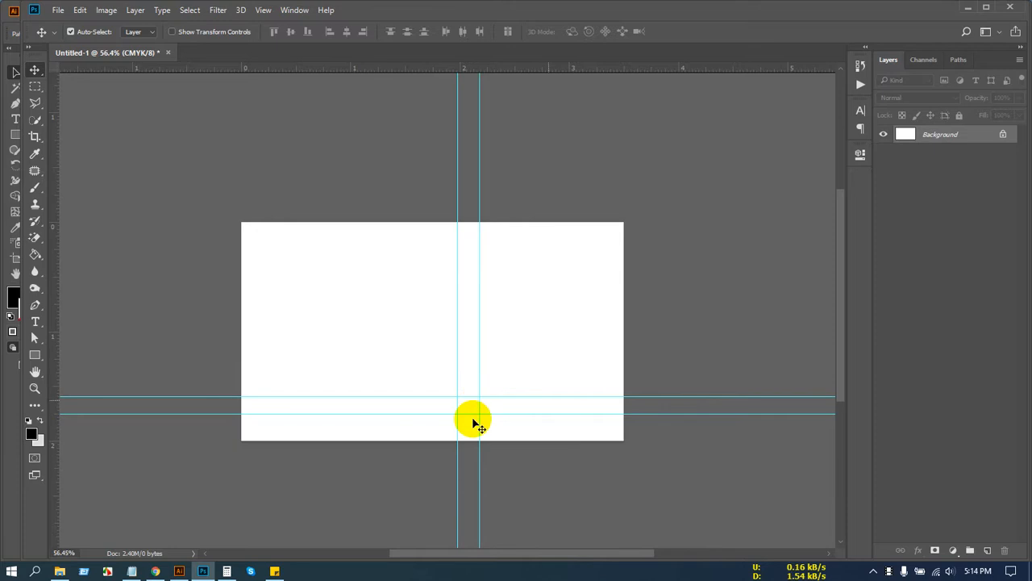
scroll(473, 436, "up", 5)
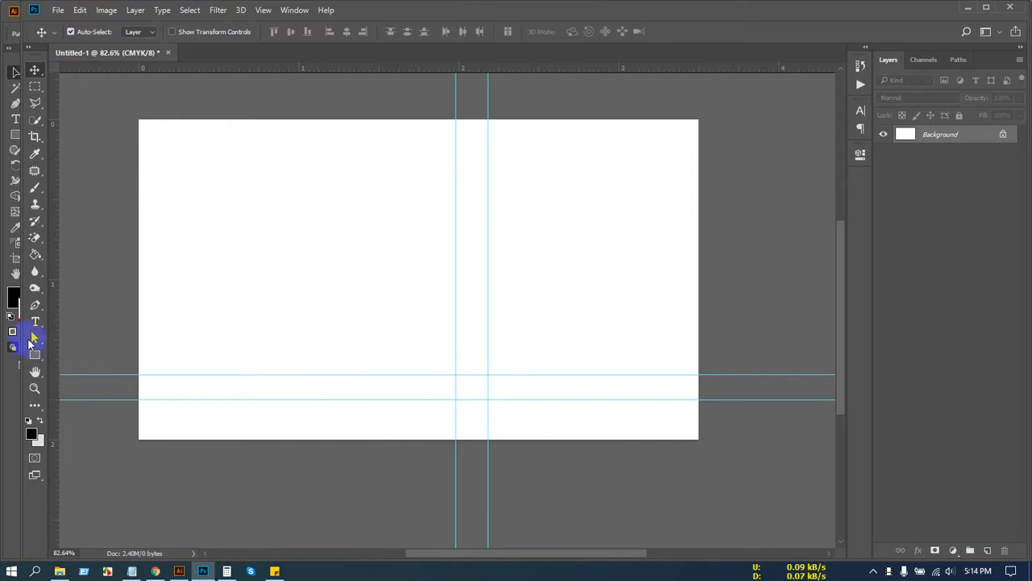
Step: Start a black Pen shape along the lower horizontal guide, from the card's left edge to just before the first vertical guide, about 582 px long
left_click(34, 305)
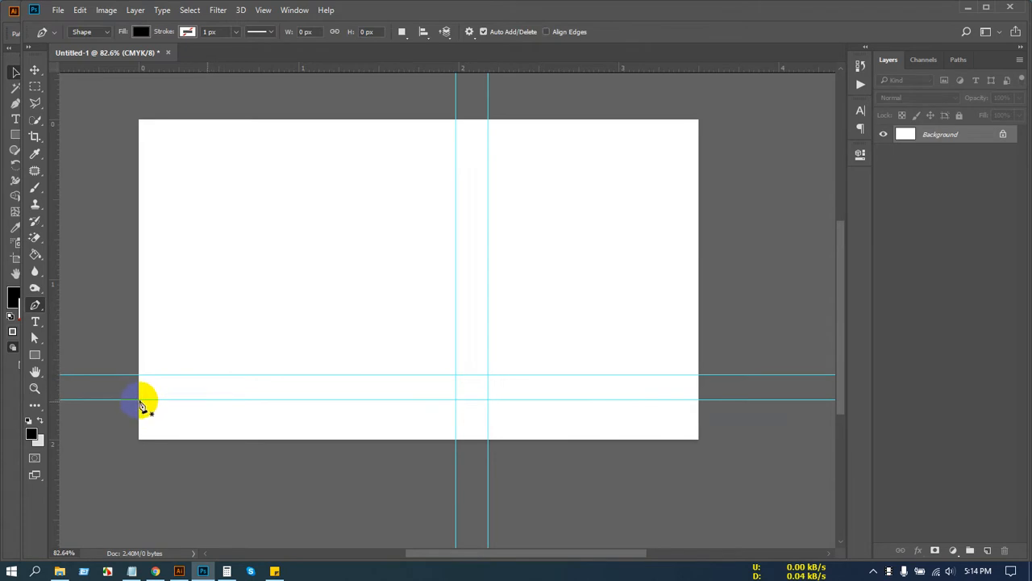
left_click(136, 400)
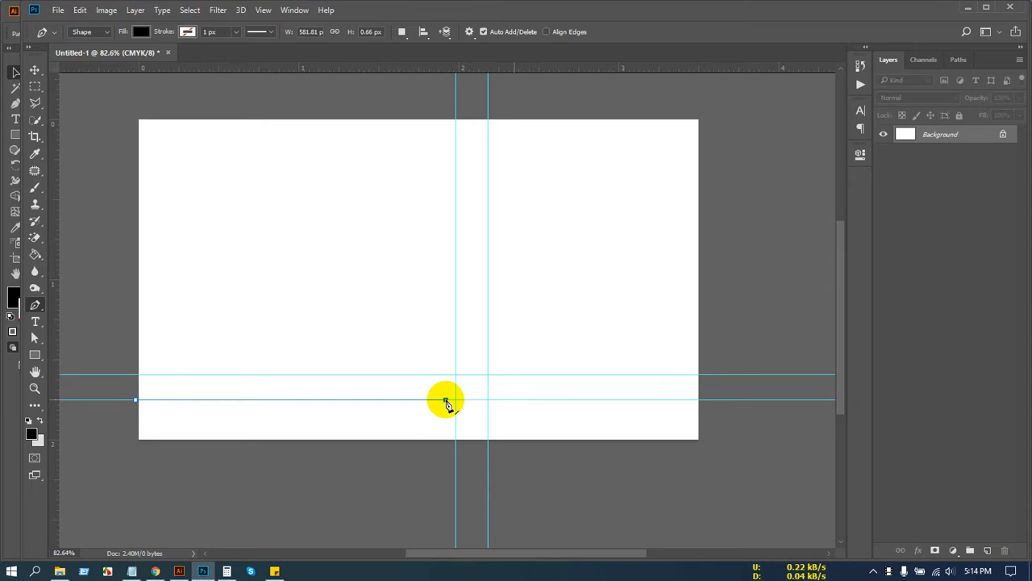
left_click(446, 400)
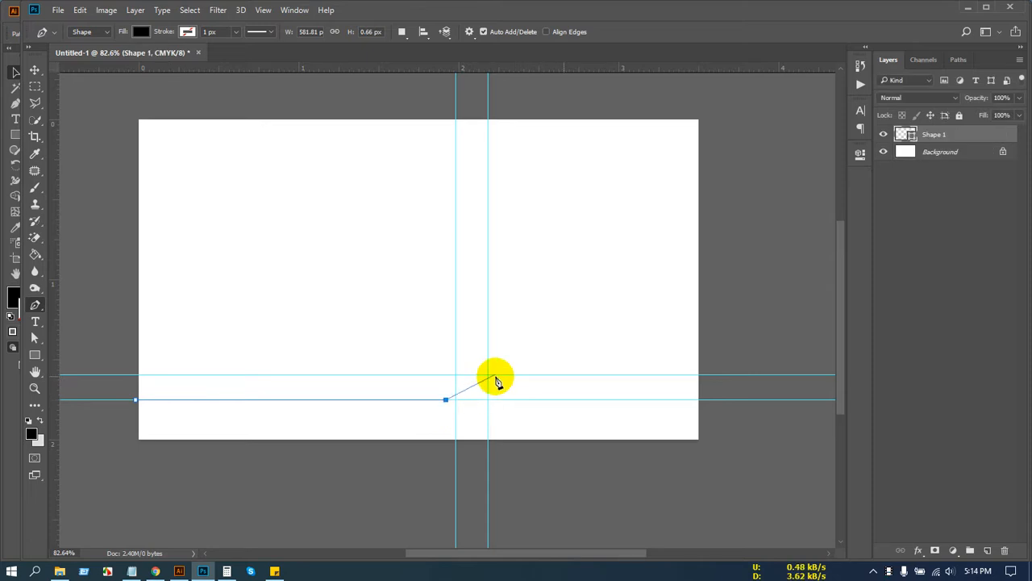
Step: Switch to Freelancer in the browser, check the client's chat message and the contest entries, and return to the Photoshop card
left_click(155, 570)
left_click(86, 10)
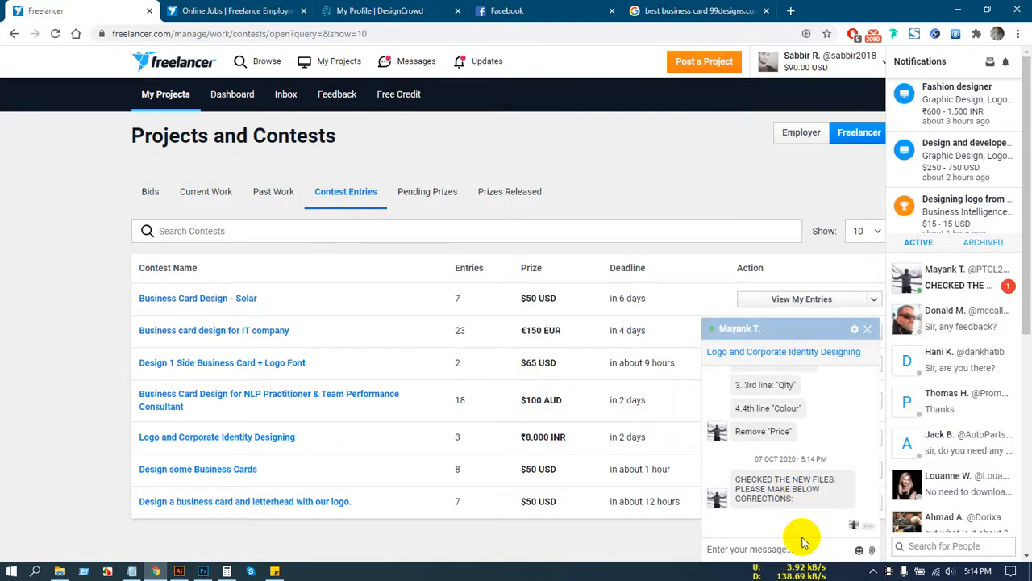
scroll(806, 513, "down", 3)
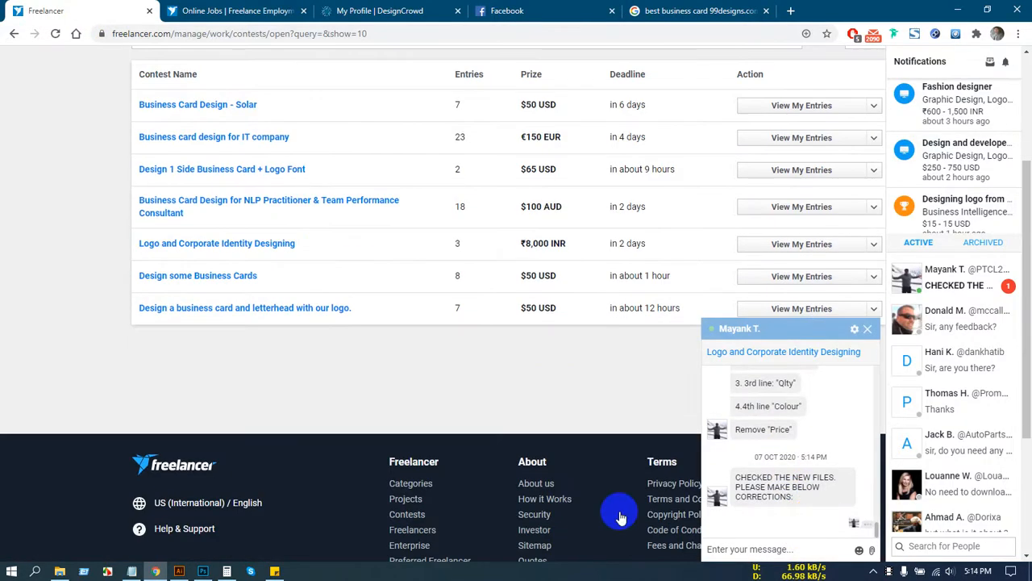
left_click(203, 569)
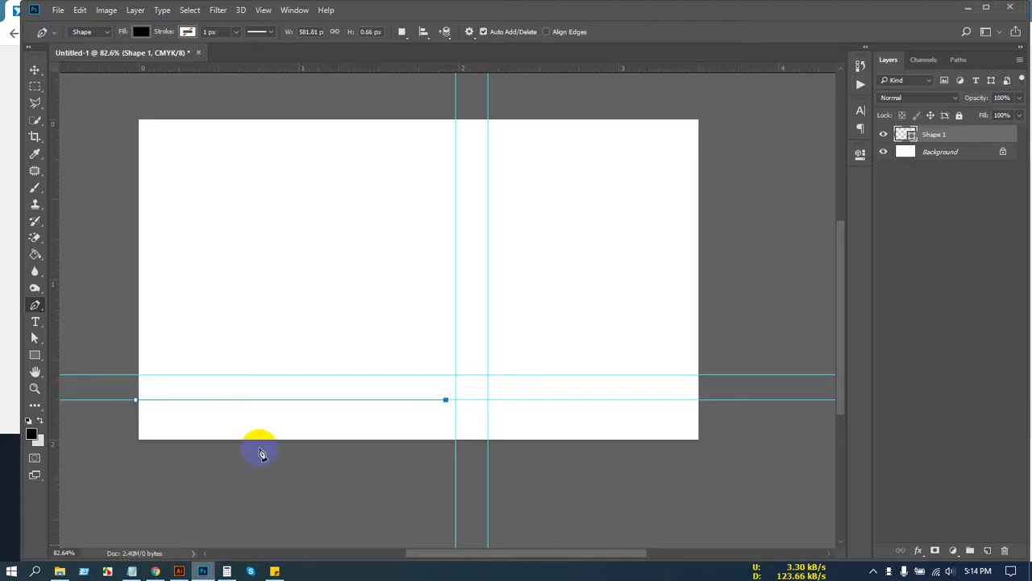
scroll(460, 395, "up", 4)
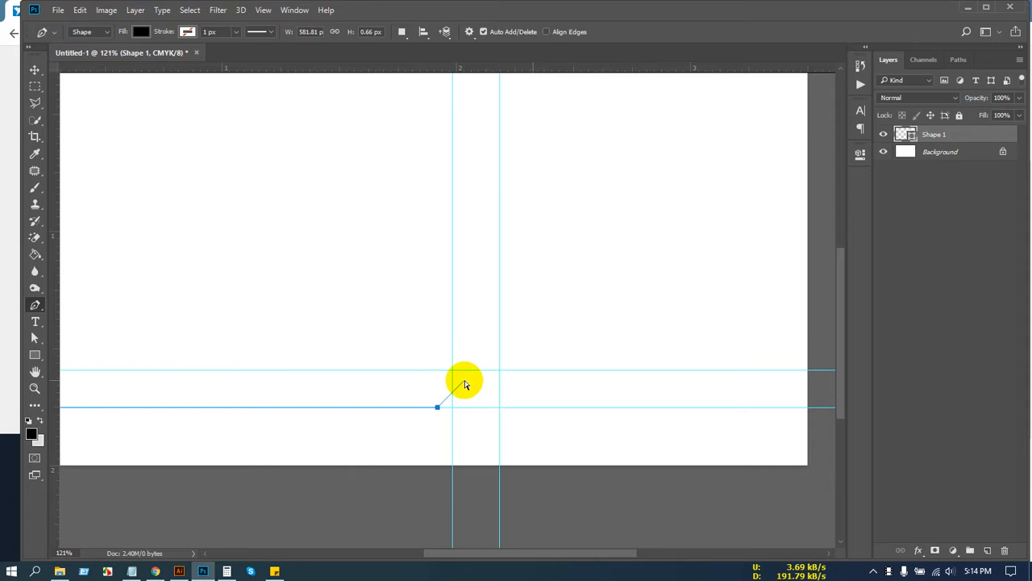
Step: Redraw the band's lower edge about 534 px long, then curve it up between the vertical guides to the upper horizontal guide
key("Escape")
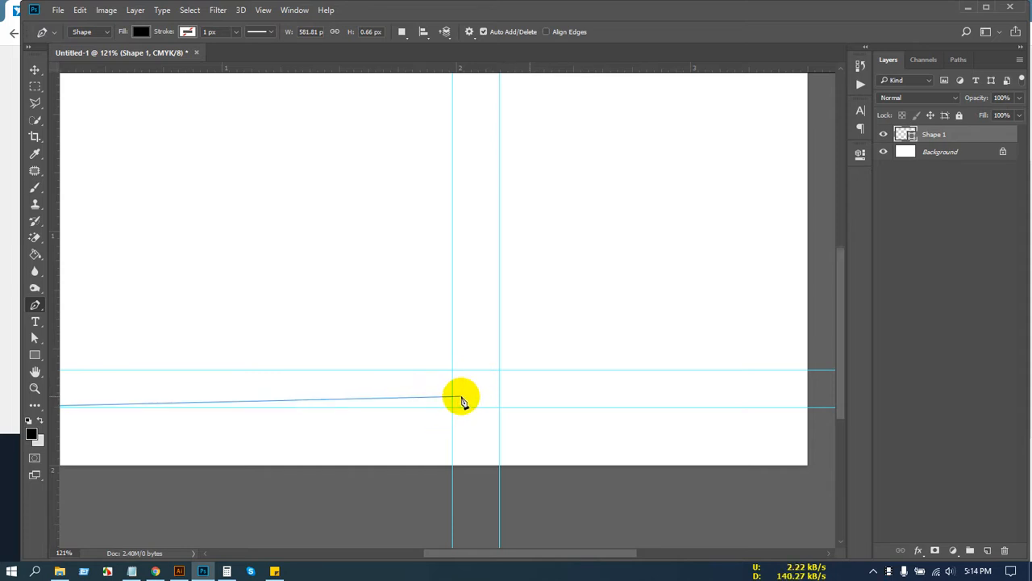
left_click(400, 407)
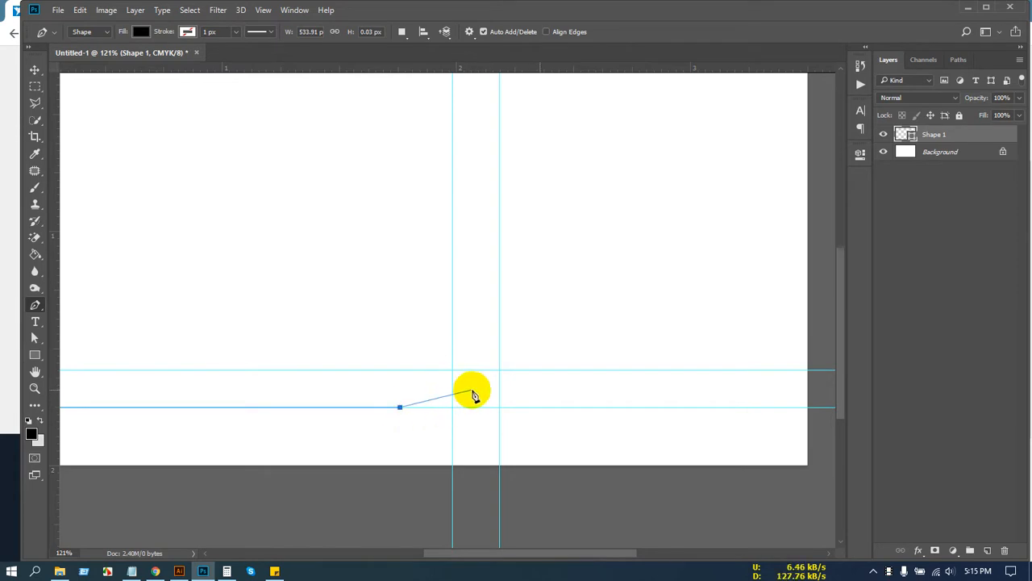
left_click(474, 391)
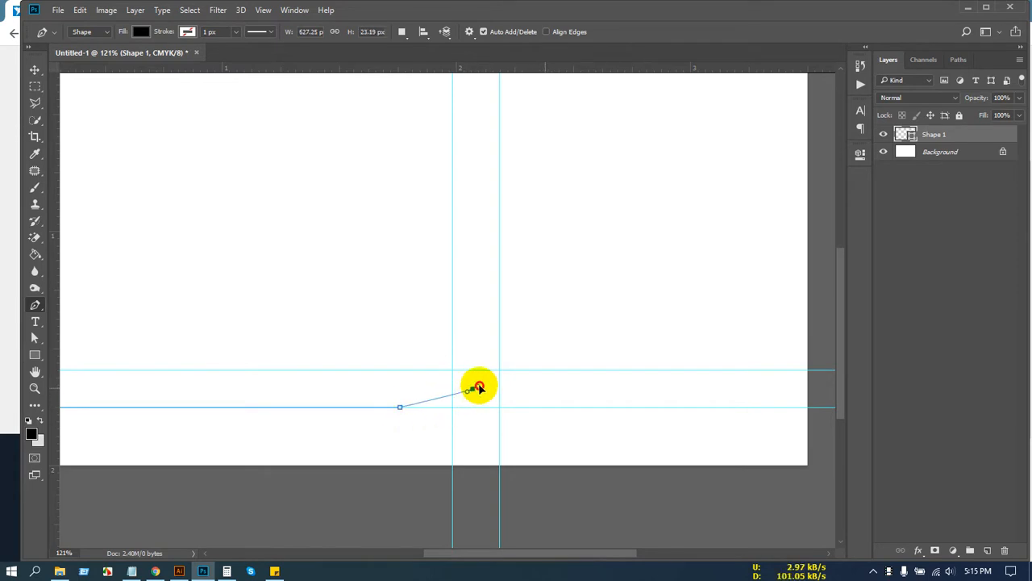
left_click_drag(479, 388, 497, 376)
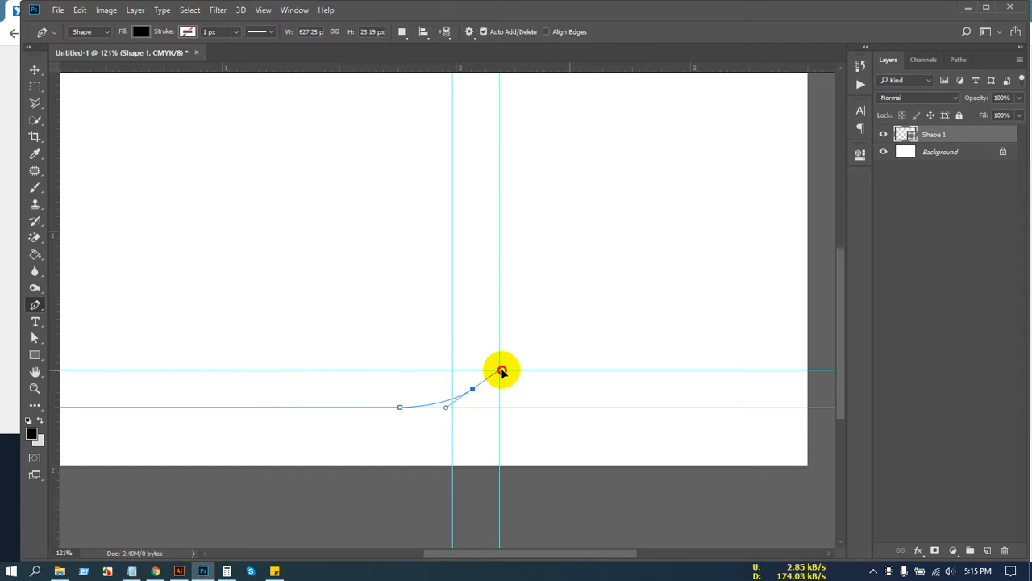
left_click_drag(504, 369, 507, 365)
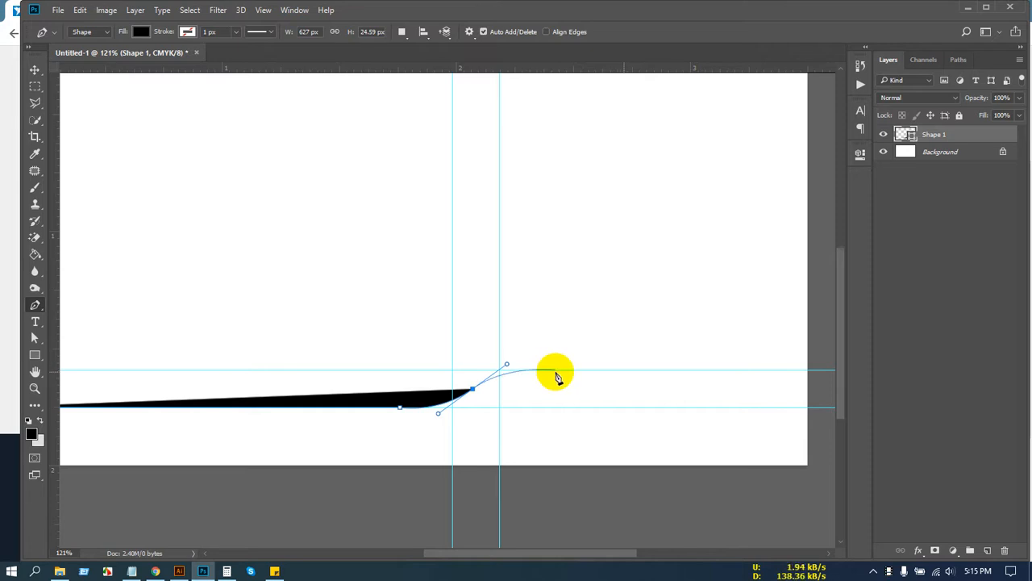
left_click(555, 371)
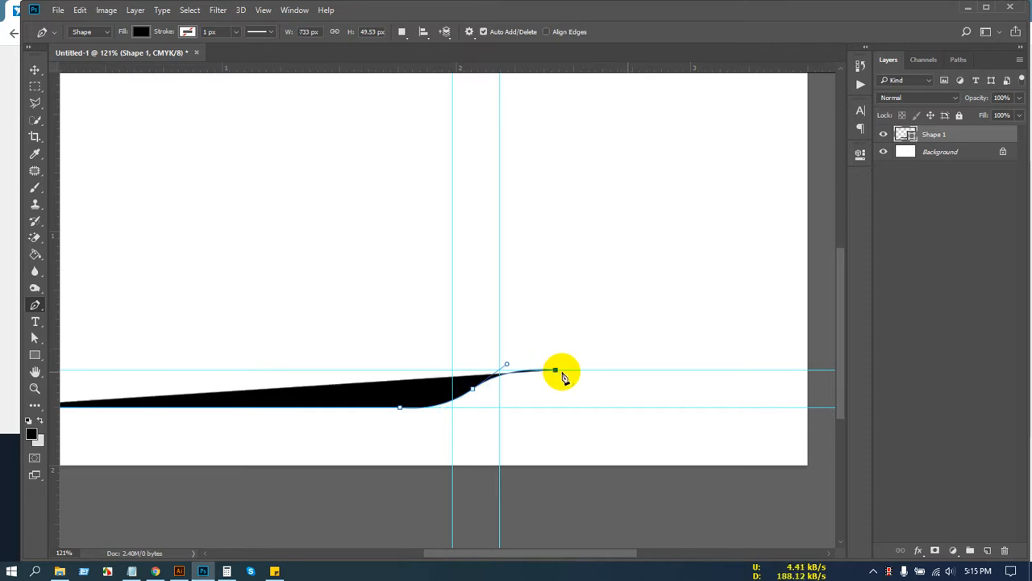
Step: Continue the outline along the upper guide and around the card's lower corners, closing a black band about 1065 by 125 px
left_click(807, 371)
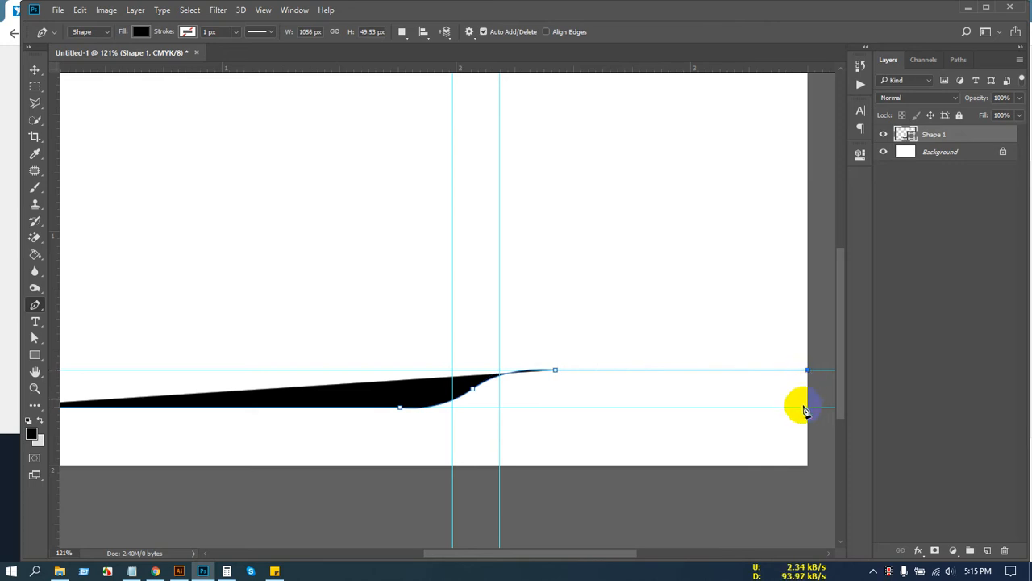
left_click(808, 467)
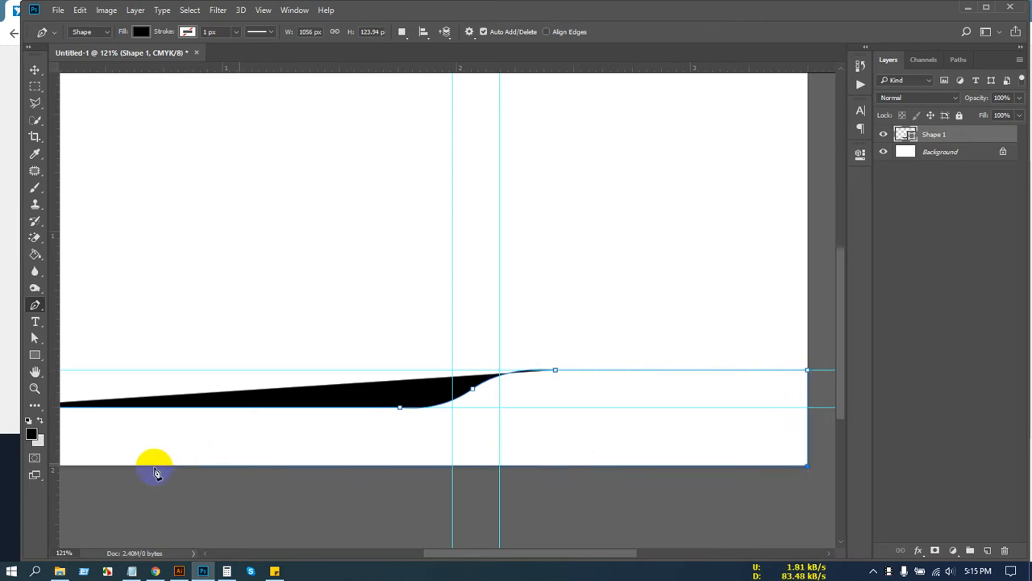
left_click_drag(85, 460, 295, 470)
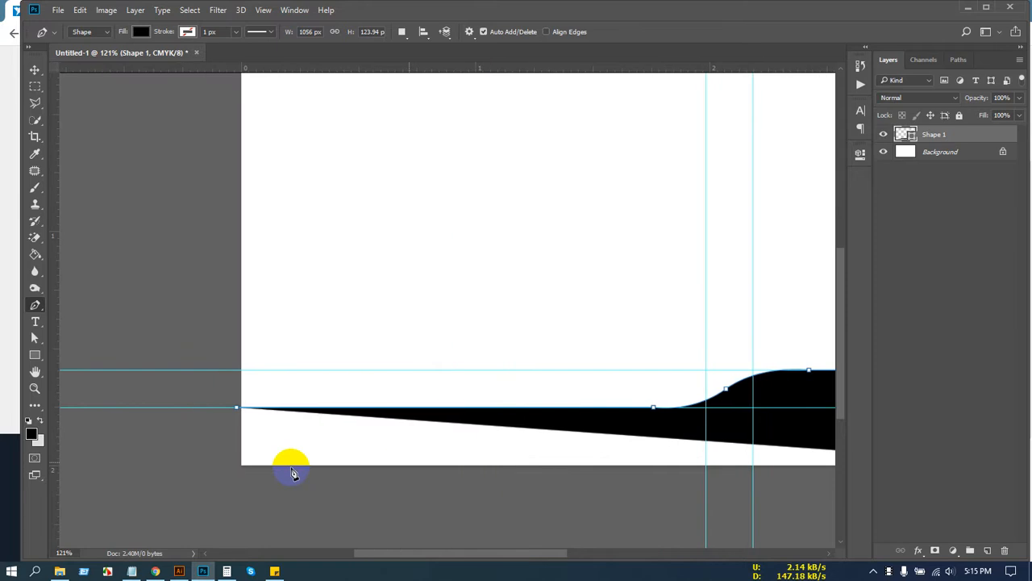
left_click(230, 466)
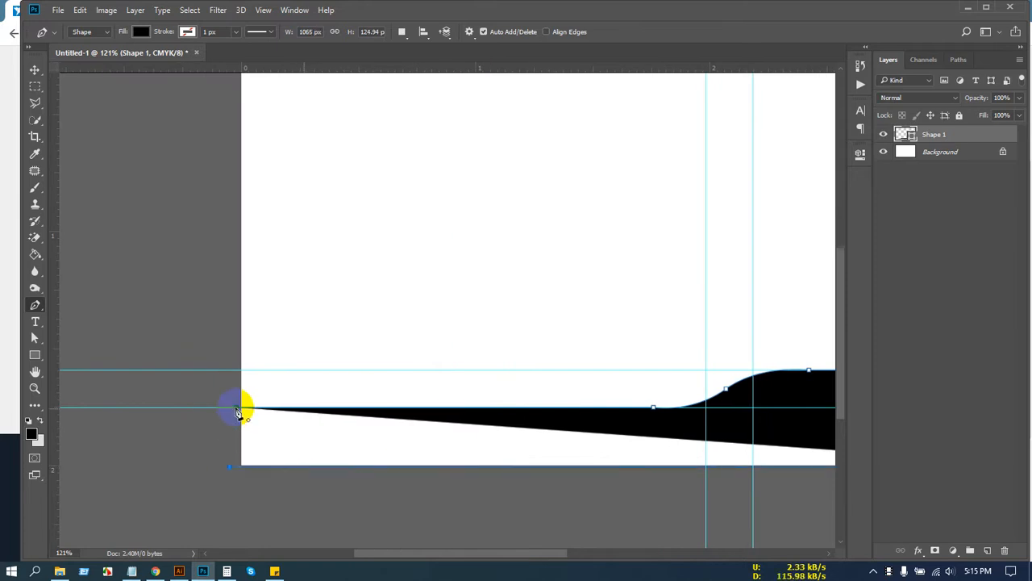
left_click(238, 412)
left_click_drag(680, 309, 382, 309)
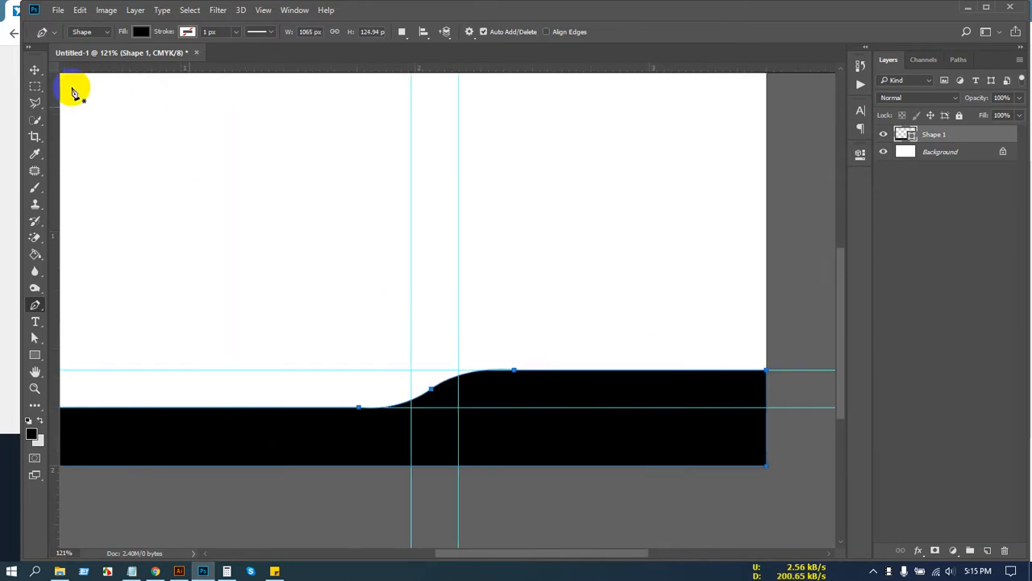
Step: Deselect the band and hide the guides
left_click(35, 70)
left_click(520, 500)
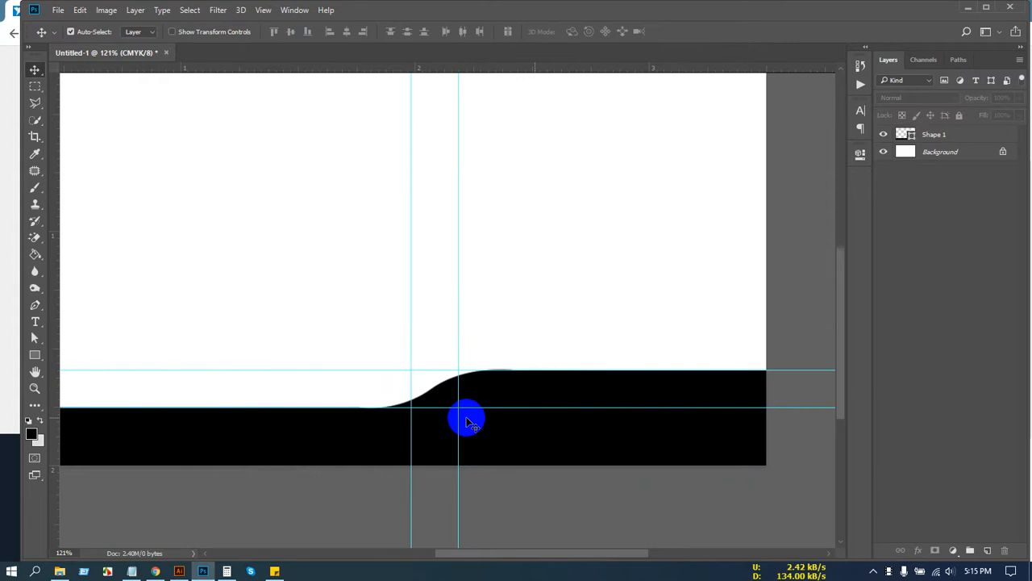
key("ctrl+semicolon")
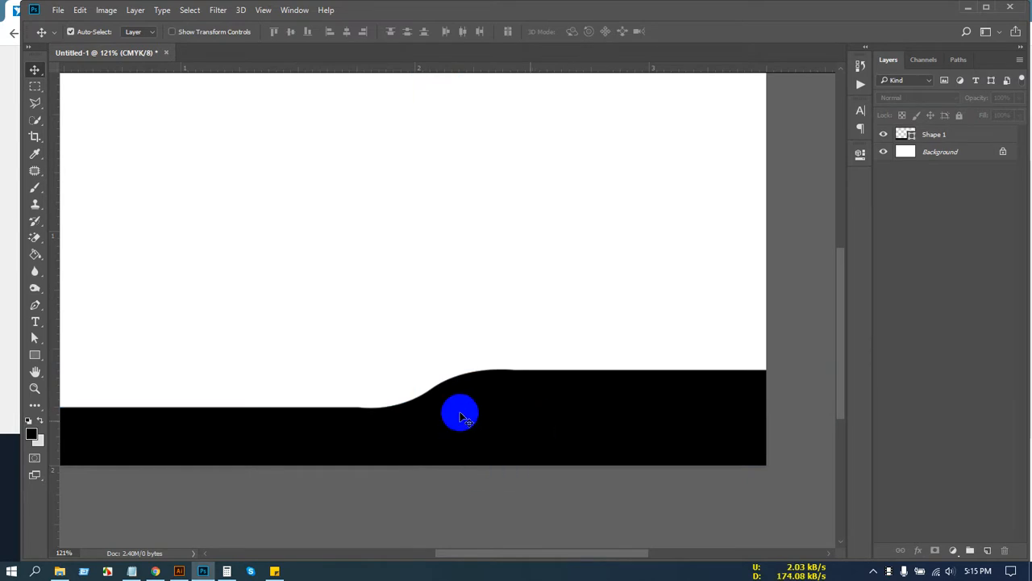
Step: Adjust the anchor points at both ends of the band's curve so it blends smoothly into the straight edges
left_click(464, 415, "ctrl")
left_click(35, 338)
left_click(323, 426)
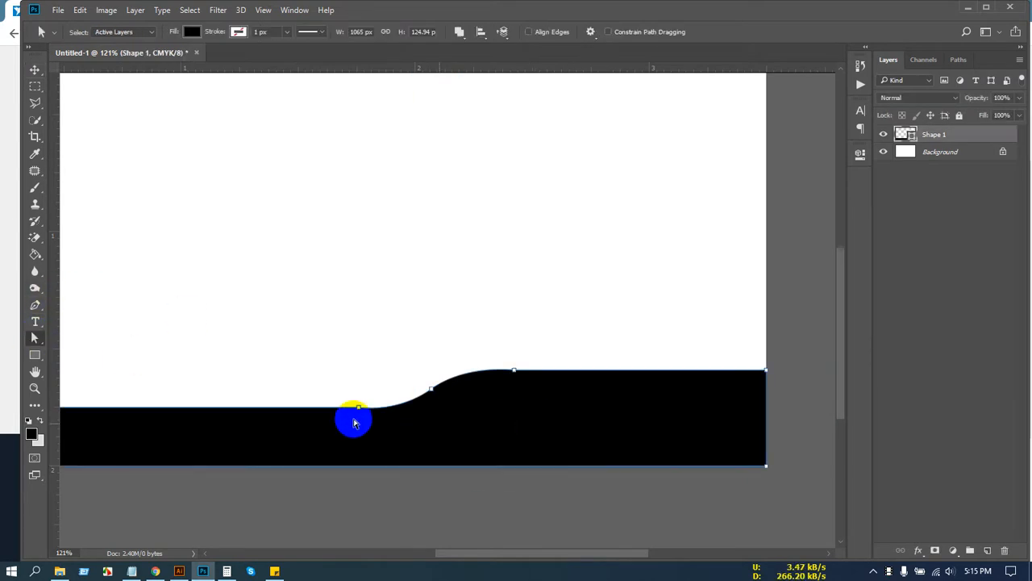
scroll(352, 420, "up", 1)
scroll(355, 428, "up", 2)
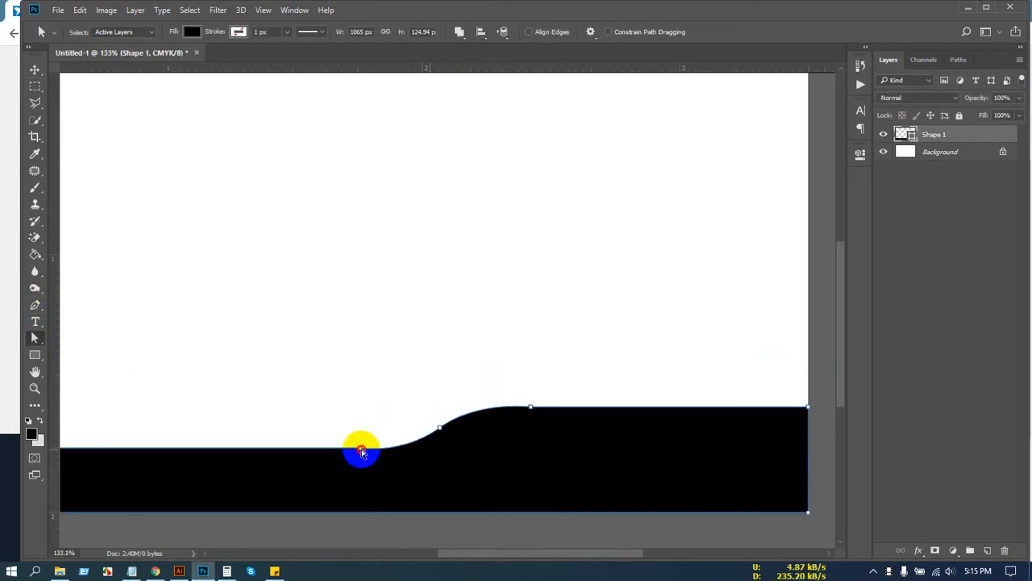
left_click(403, 458)
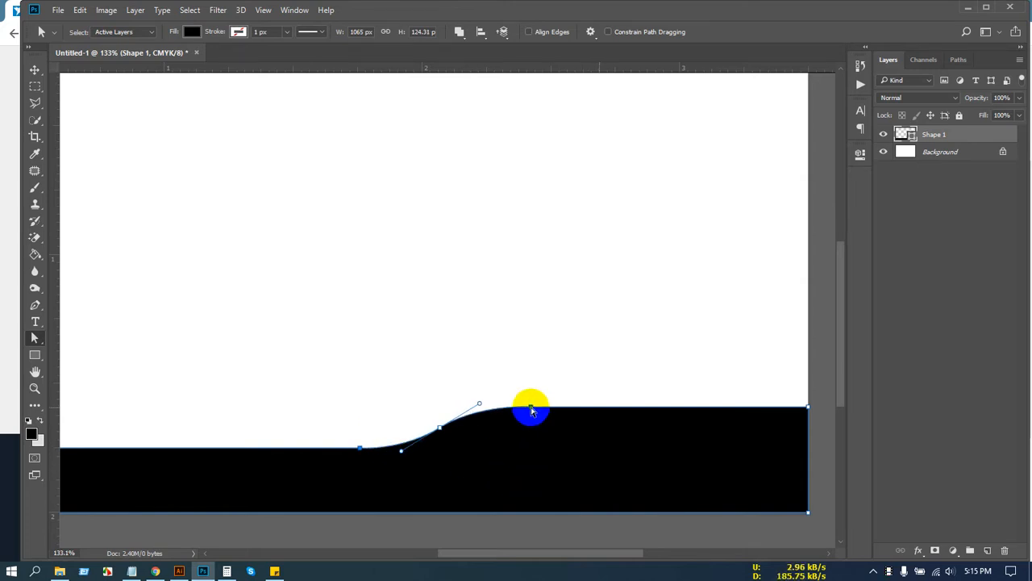
left_click(601, 327)
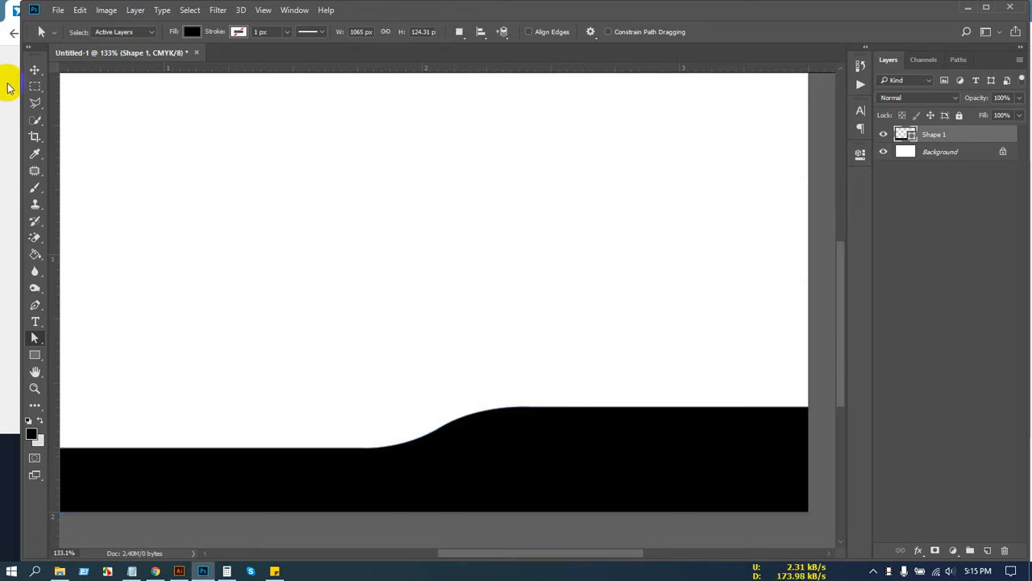
Step: Move the whole band slightly down so that its lower part runs off the card
left_click(36, 68)
scroll(445, 226, "down", 5)
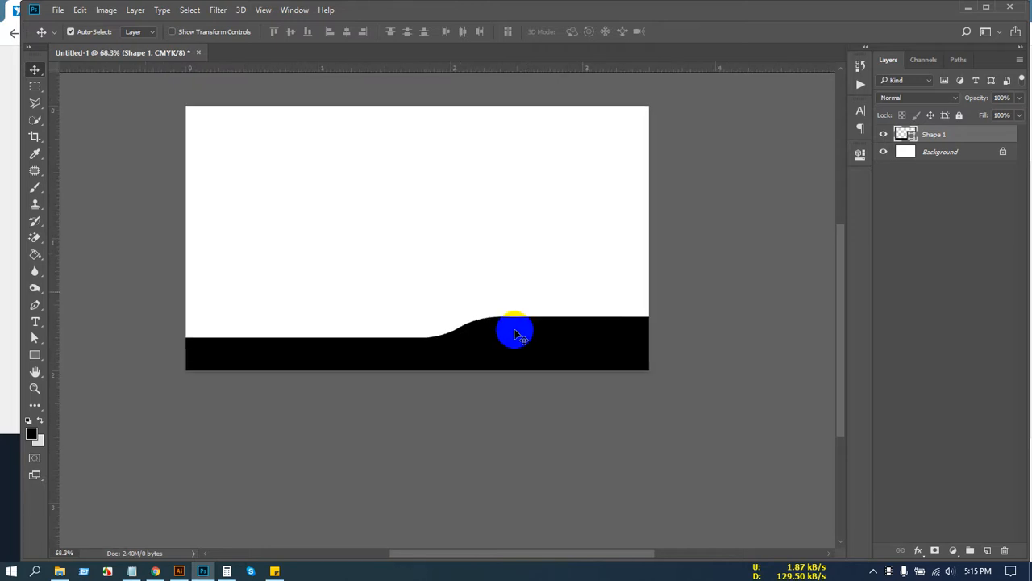
mouse_move(516, 333)
left_mouse_down()
mouse_move(528, 348)
mouse_move(491, 348)
mouse_move(521, 354)
mouse_move(512, 352)
left_mouse_up()
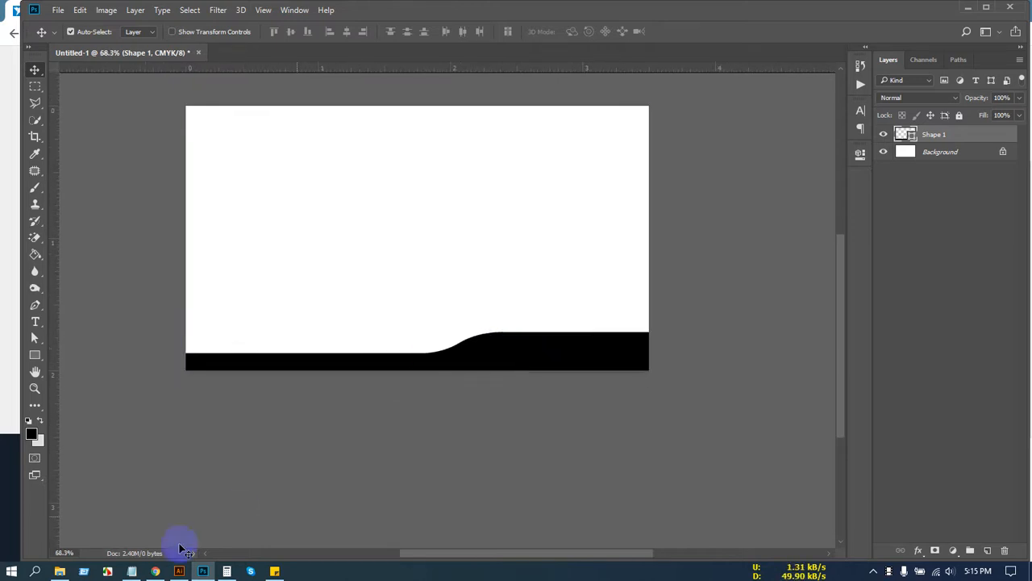
Step: Check the client's corrections in the Freelancer chat, then open the 6 Person Cards folder inside Desktop's 5500 folder in File Explorer
left_click(156, 571)
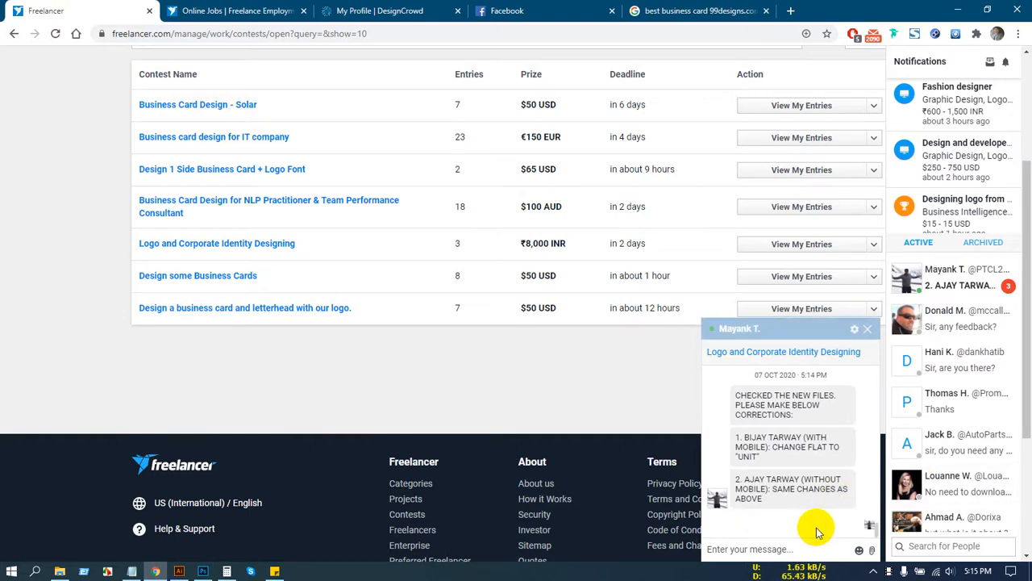
left_click(60, 571)
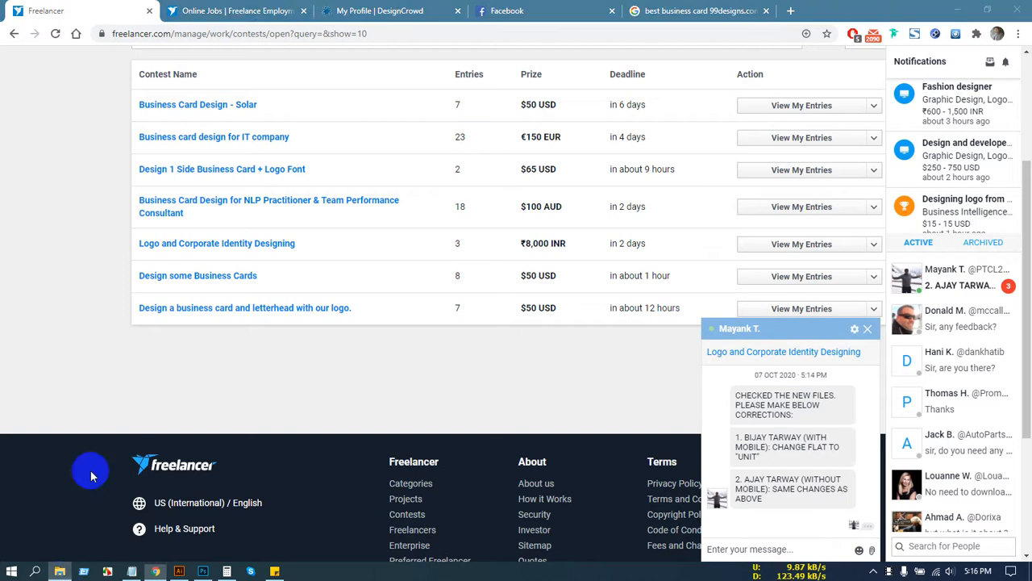
left_click(47, 90)
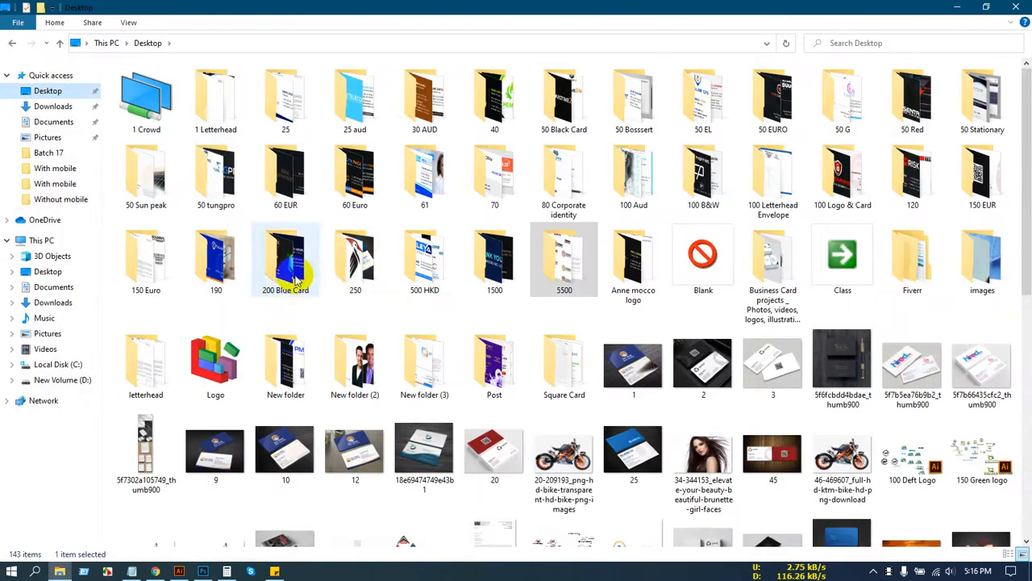
double_click(564, 252)
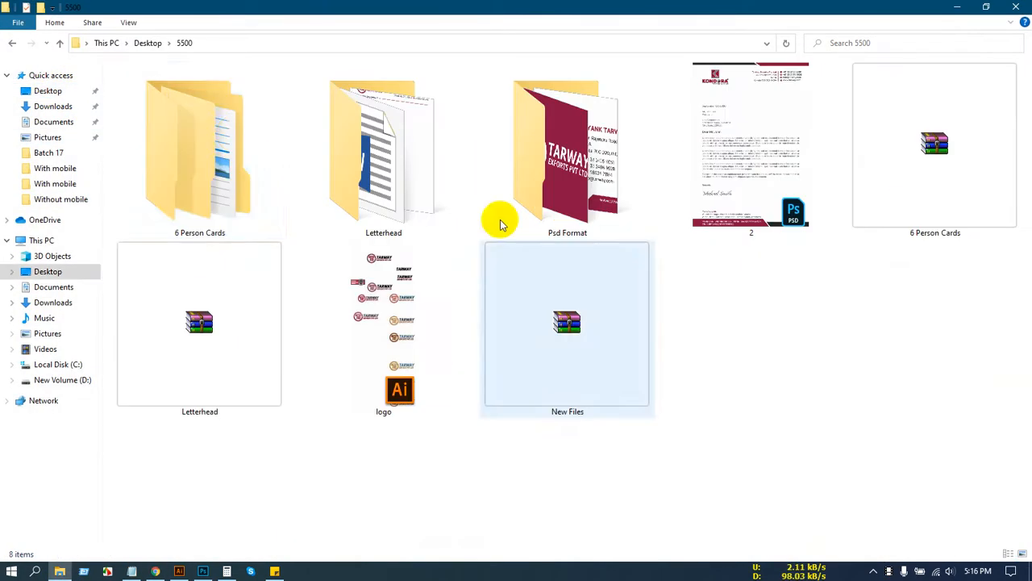
double_click(234, 137)
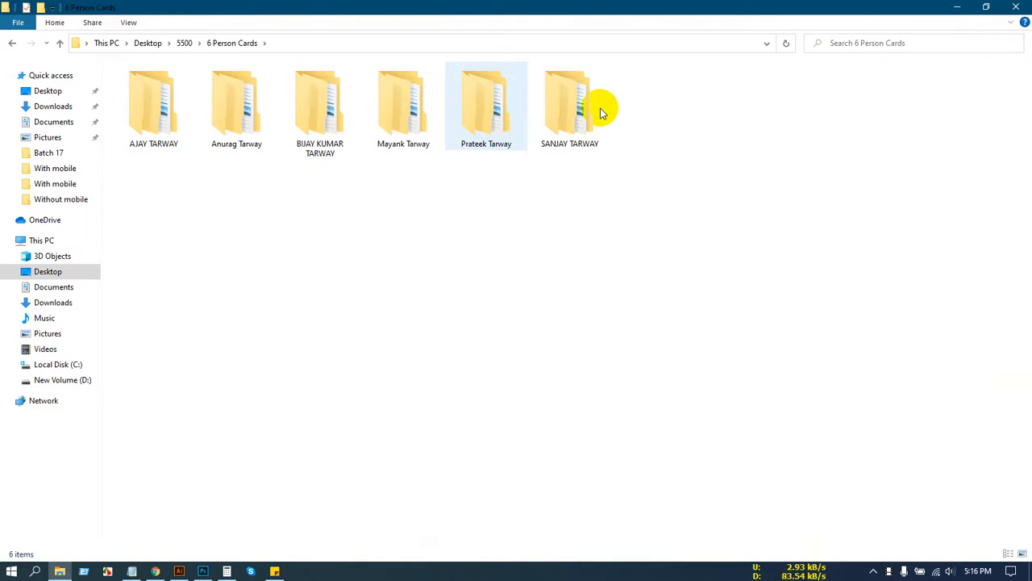
Step: Open Front.ai in Illustrator from the With mobile folder of the first person named in the client's corrections
left_click(309, 114)
double_click(308, 113)
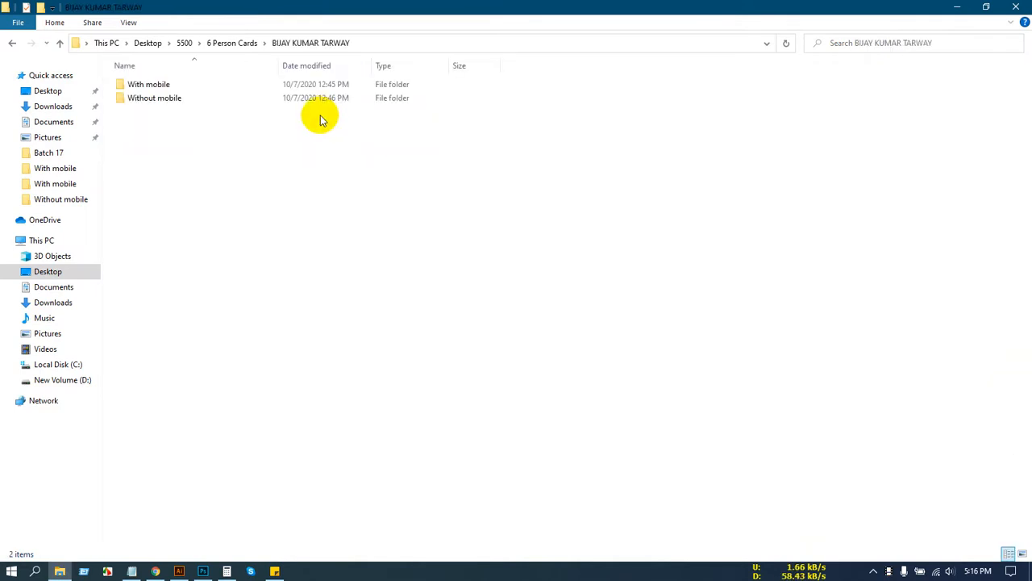
left_click(121, 84)
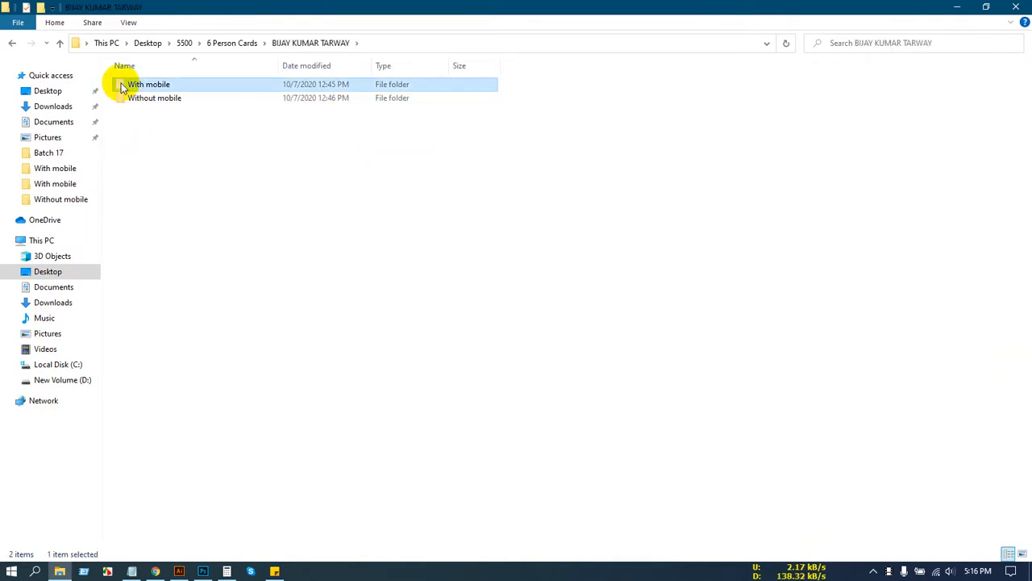
double_click(121, 84)
double_click(118, 125)
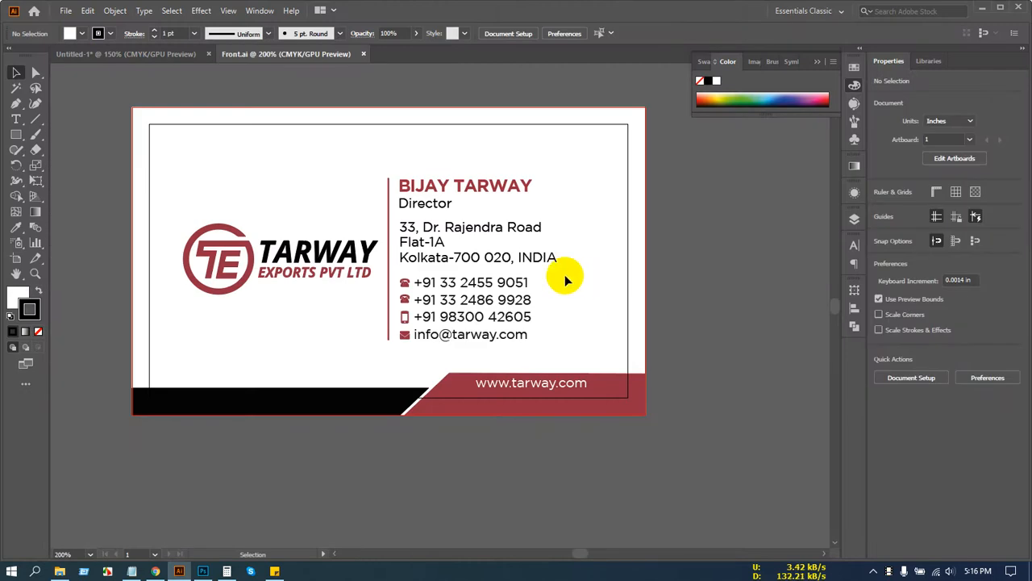
Step: Replace the word "Flat" with "unit" in the second line of the card's address and deselect the text
scroll(427, 242, "left", 2)
scroll(476, 250, "up", 2)
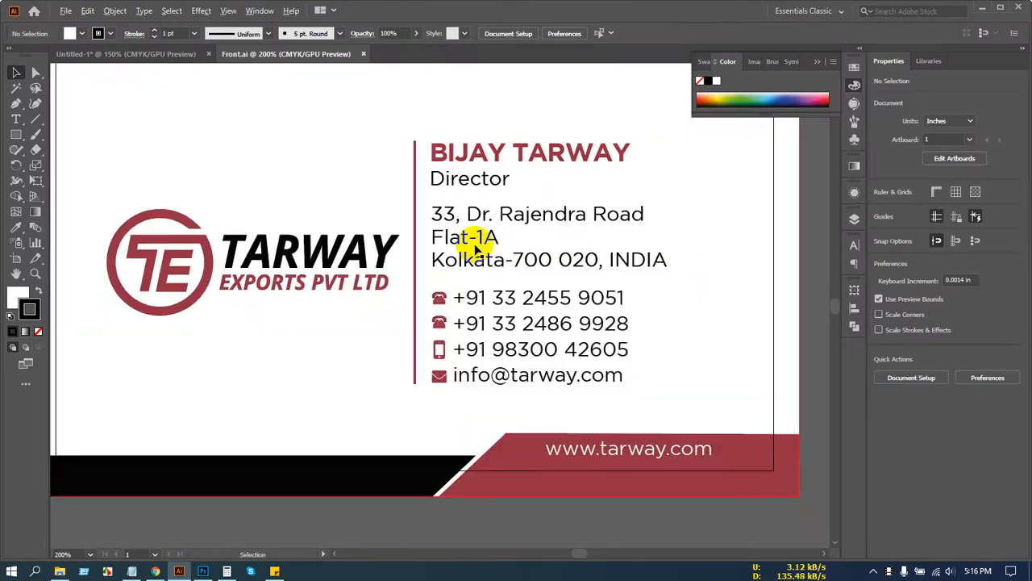
scroll(476, 246, "up", 3)
left_click_drag(442, 226, 450, 322)
left_click(545, 326)
double_click(545, 326)
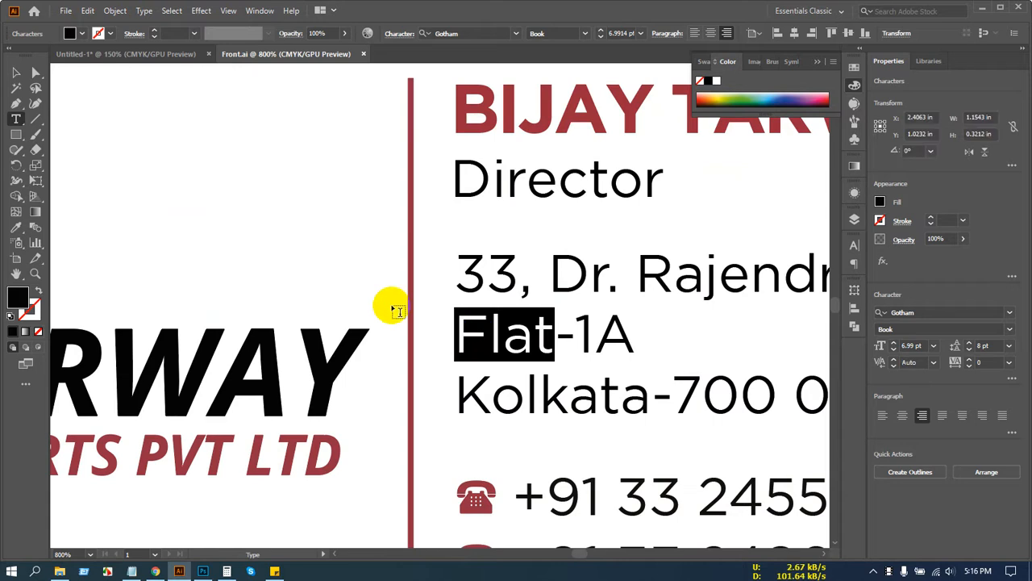
type("uii")
key("BackSpace")
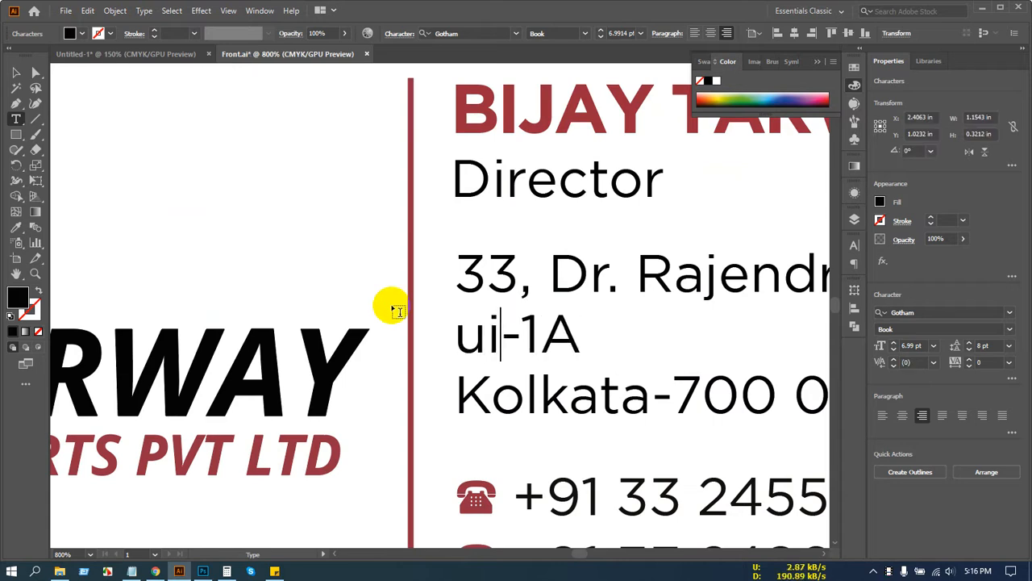
key("BackSpace")
type("nit")
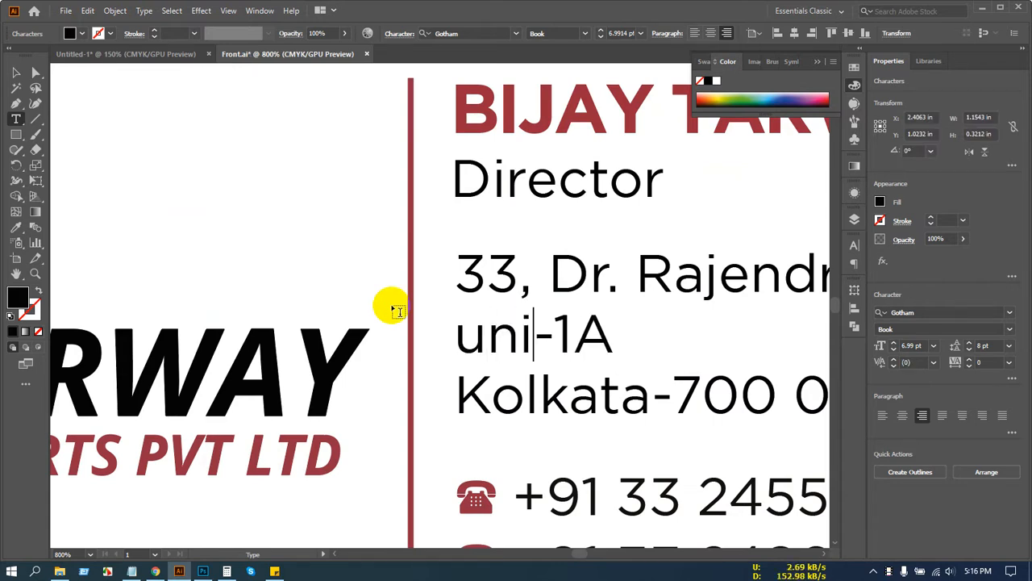
left_click(16, 73)
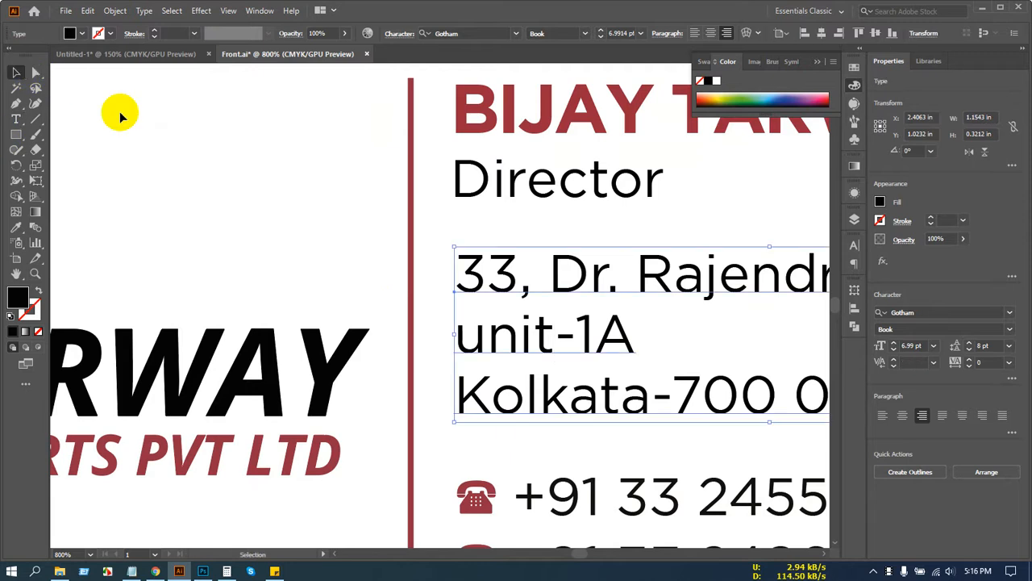
scroll(231, 196, "down", 4)
scroll(398, 184, "down", 3)
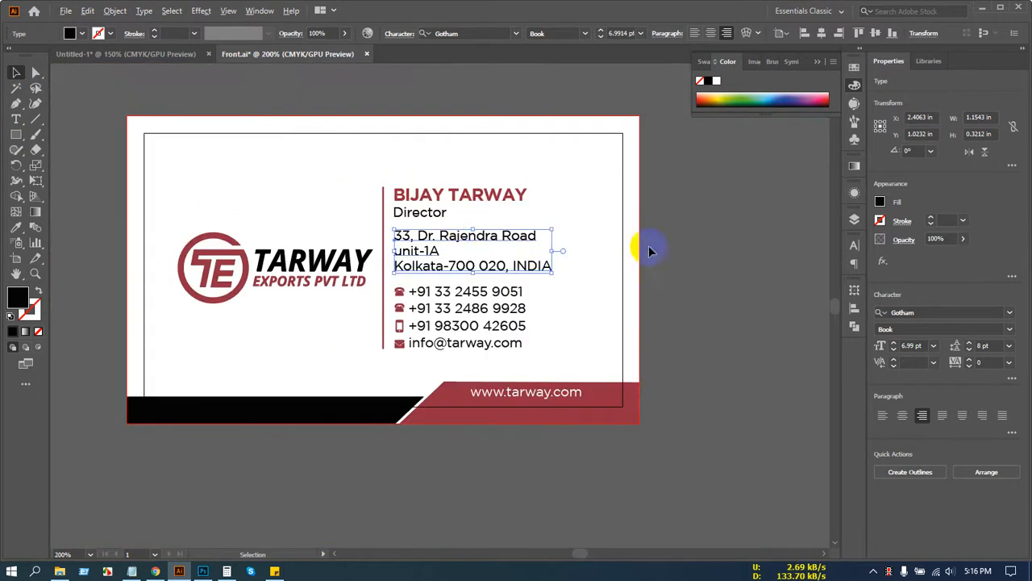
left_click(542, 284)
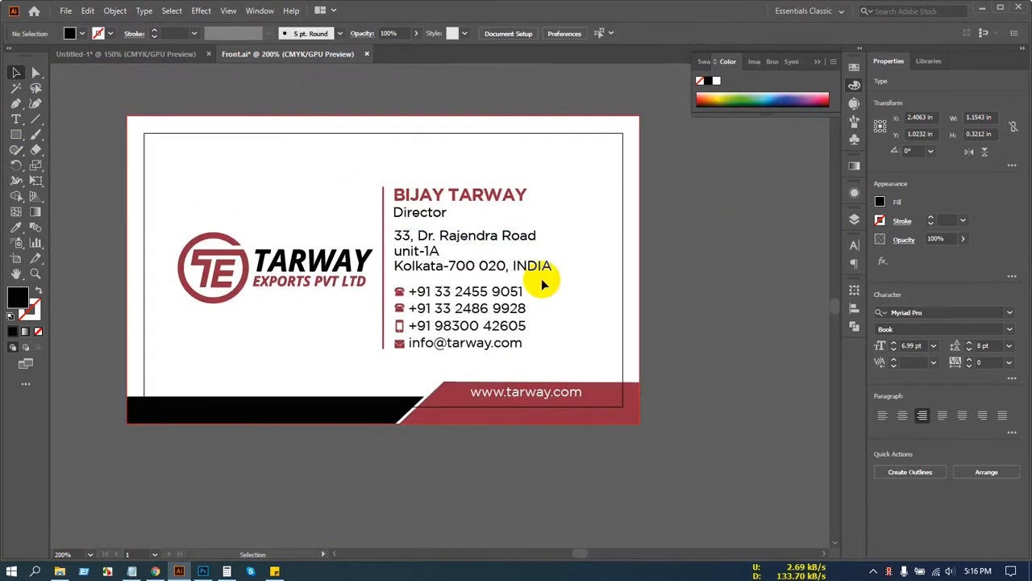
Step: Reread the client's messages in the Freelancer chat, then return to Illustrator and save the corrected Front.ai
left_click(155, 571)
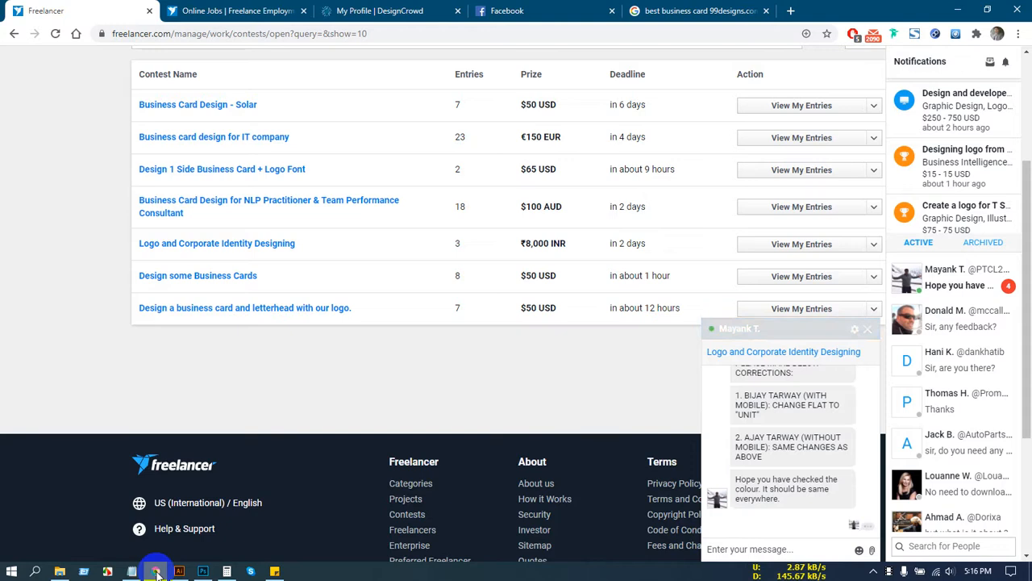
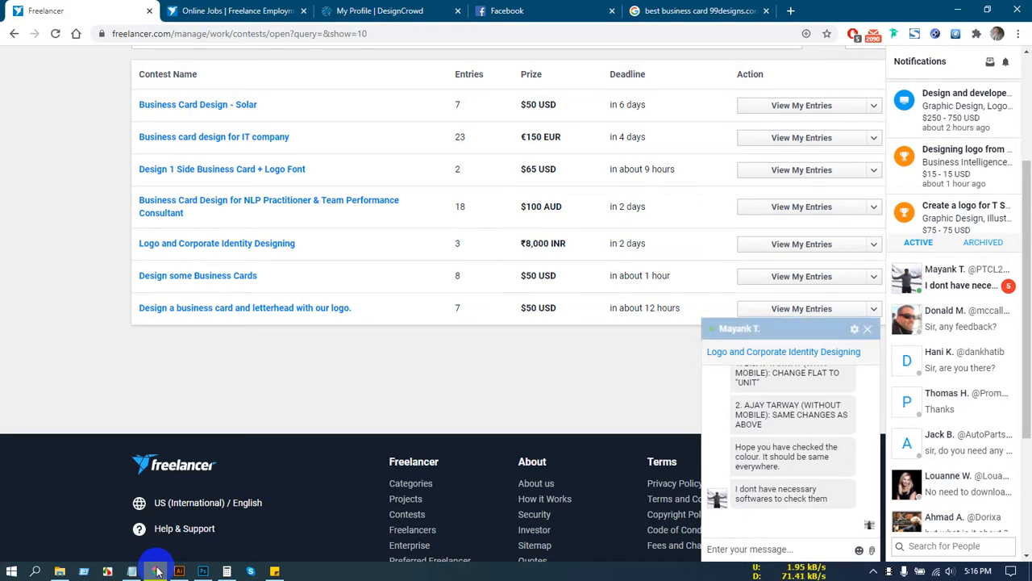
left_click(158, 571)
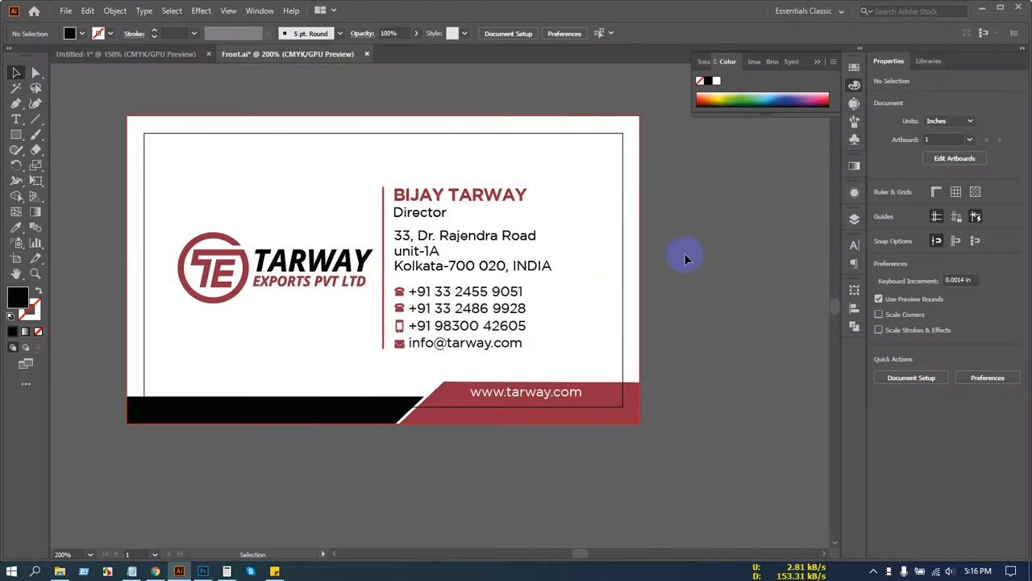
key("ctrl+s")
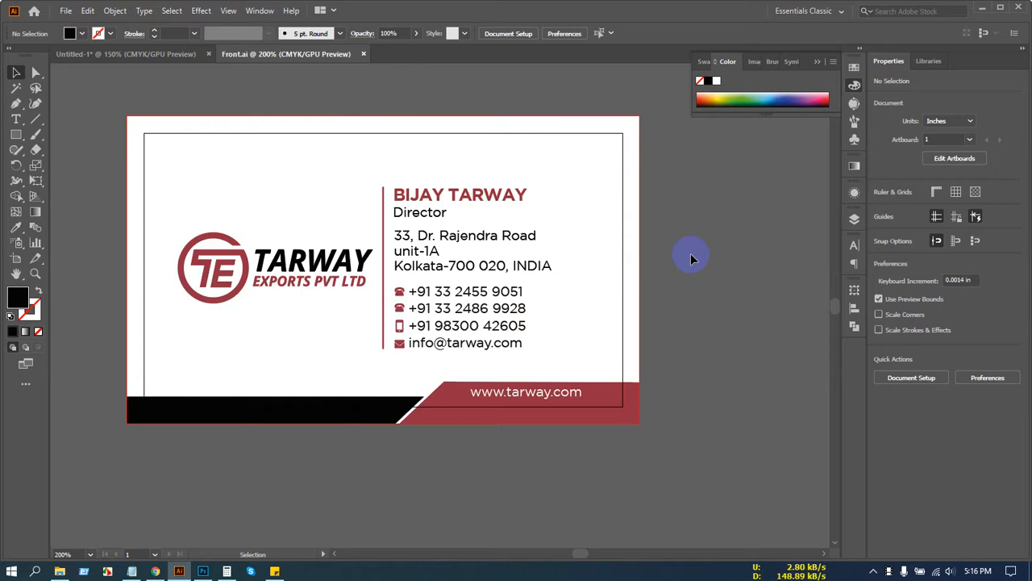
Step: Save a copy of the card as Illustrator EPS named Front in the With mobile folder, replacing the existing file
key("ctrl+shift+s")
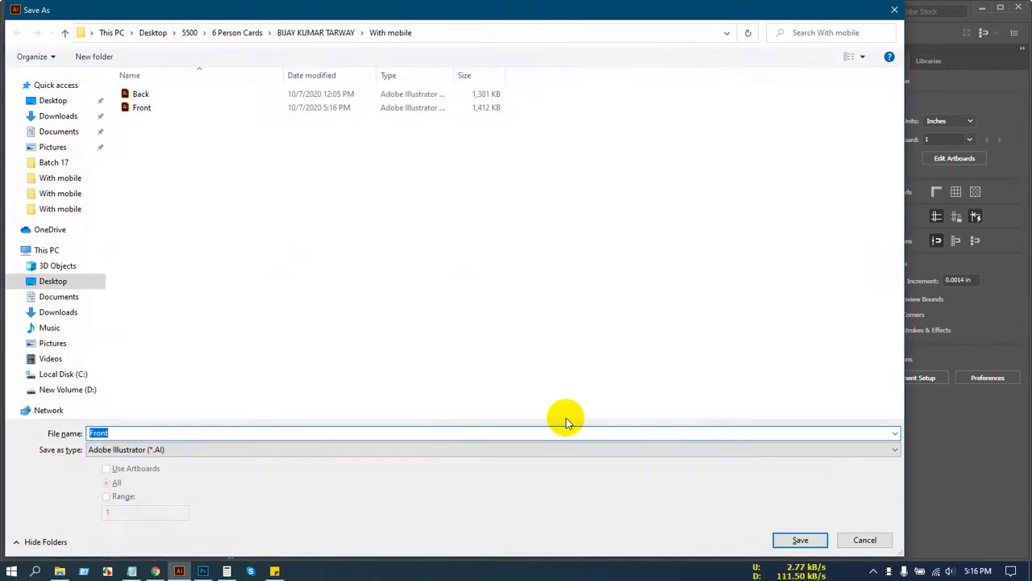
left_click(306, 449)
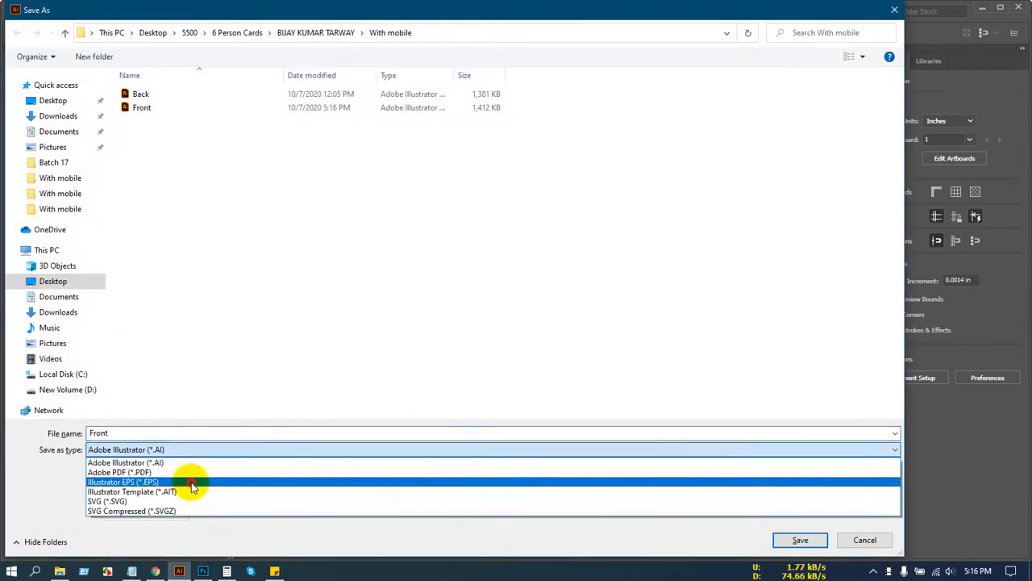
left_click(189, 481)
left_click(800, 539)
left_click(558, 337)
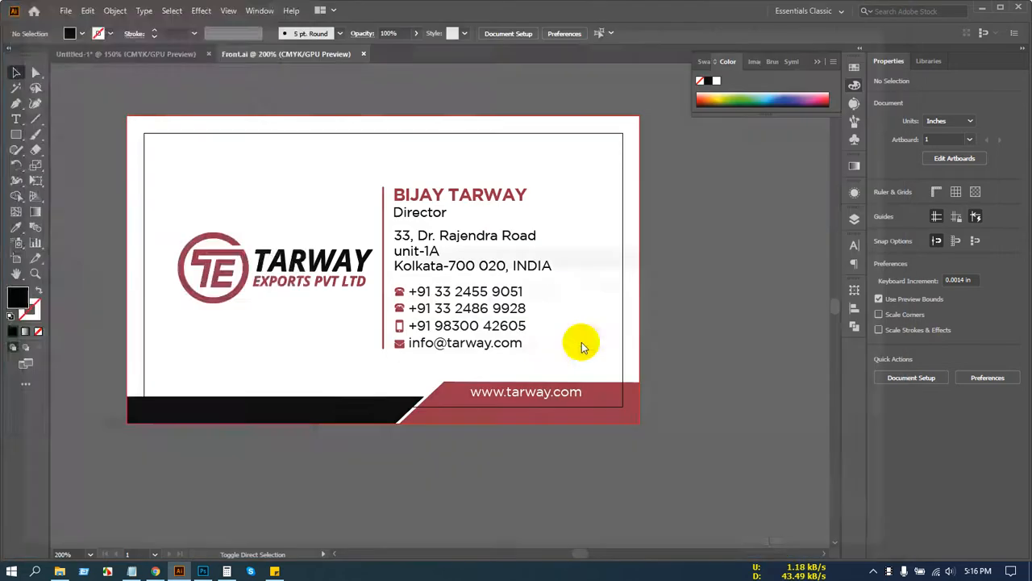
left_click(207, 402)
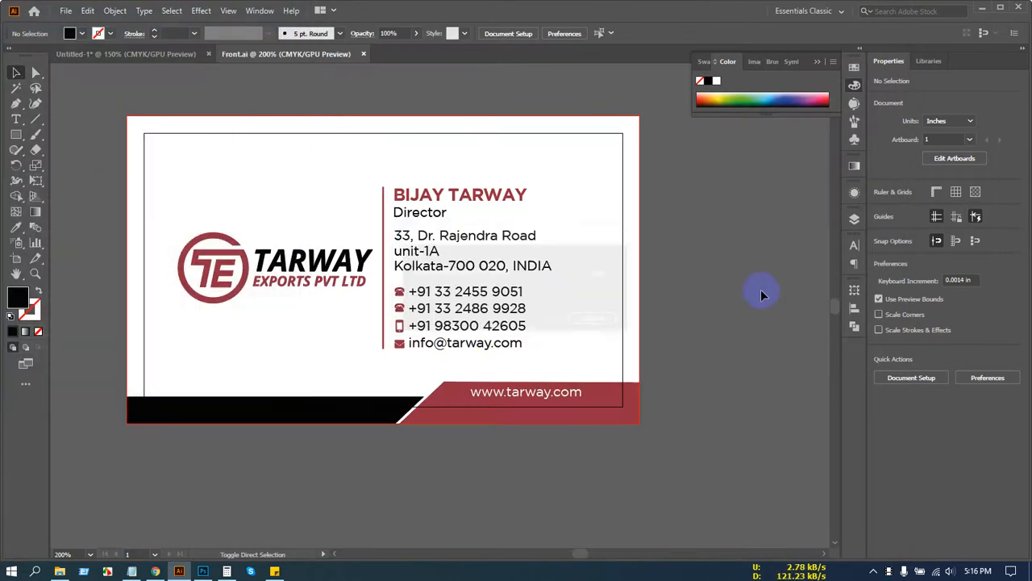
Step: Save the card as Adobe PDF named Front in the same folder, replacing the existing PDF
key("ctrl+shift+s")
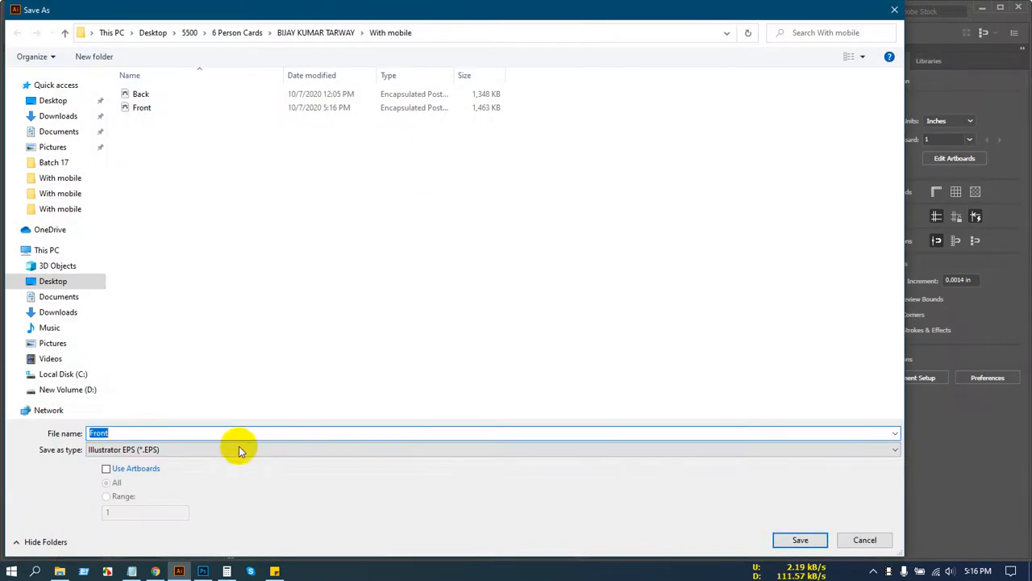
left_click(240, 451)
left_click(207, 472)
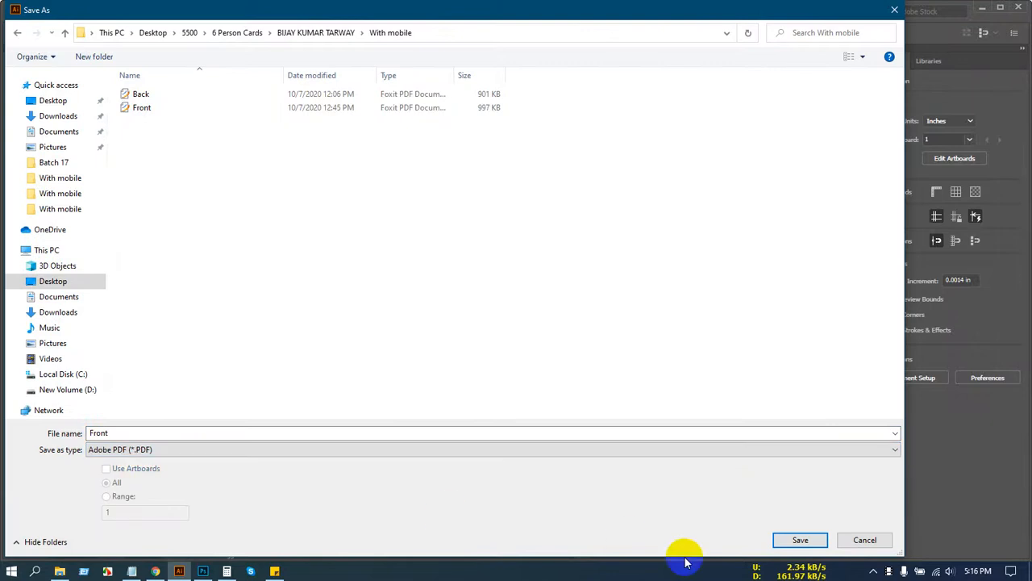
left_click(794, 541)
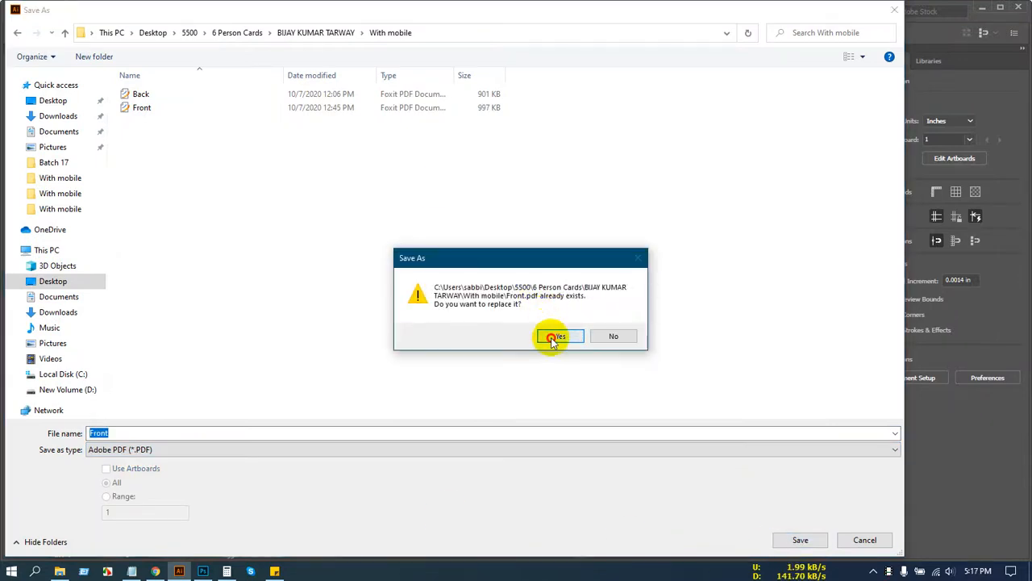
left_click(557, 336)
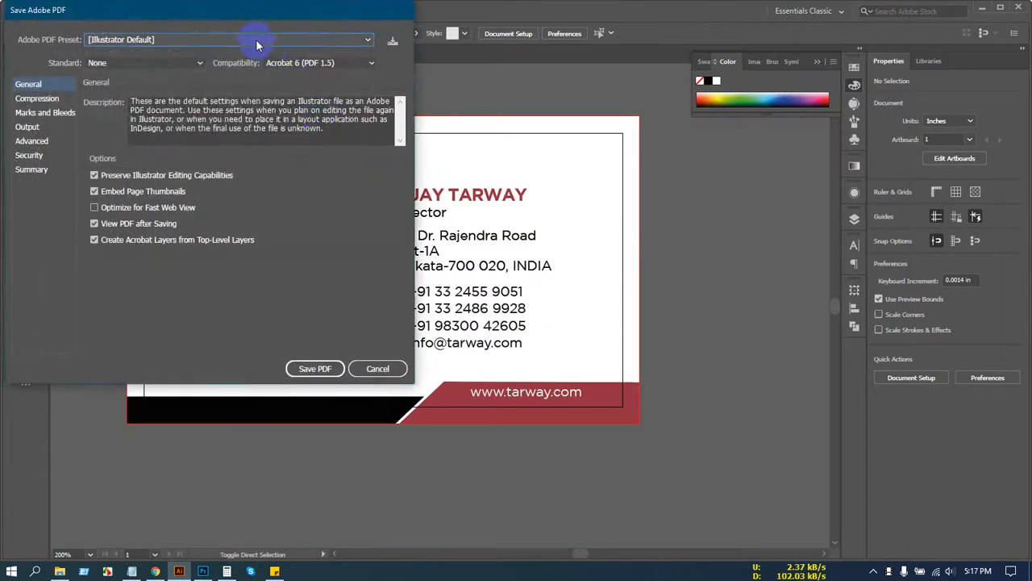
Step: Choose the High Quality Print preset with Acrobat 8 (PDF 1.7) compatibility and embed page thumbnails
left_click(255, 40)
left_click(197, 91)
left_click(332, 65)
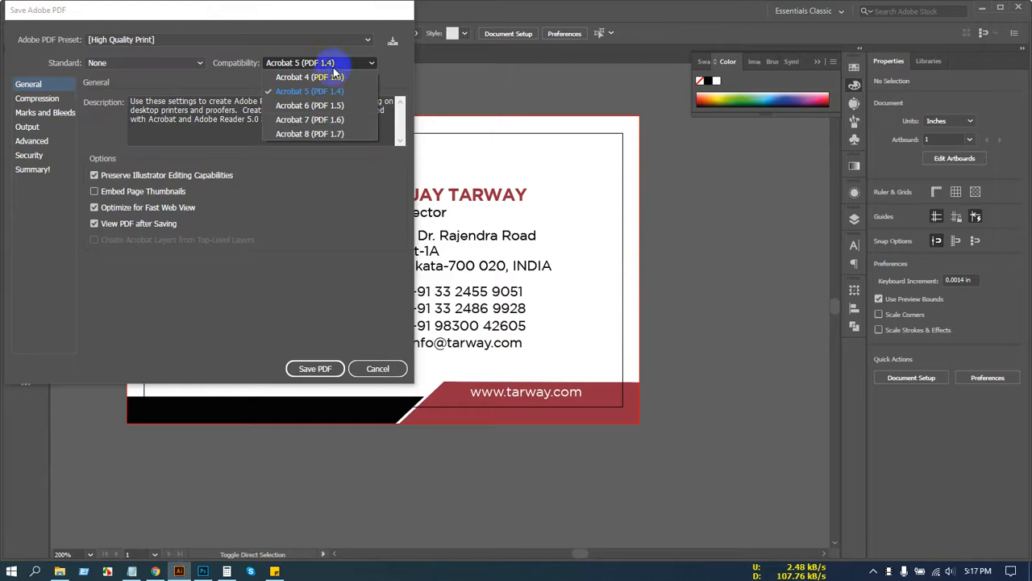
left_click(321, 134)
left_click(127, 192)
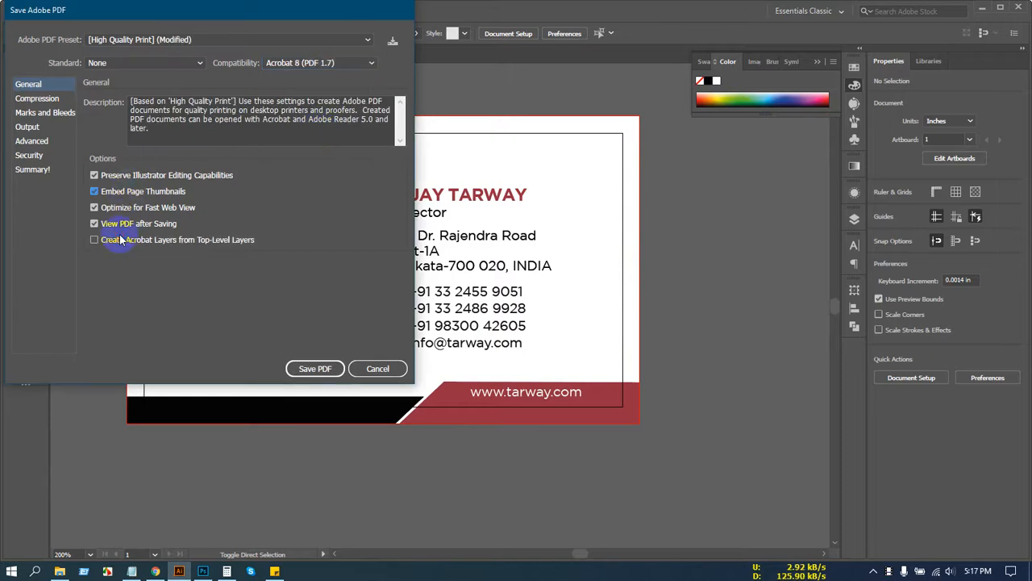
Step: Add trim marks, use the document bleed settings and save the PDF
left_click(46, 99)
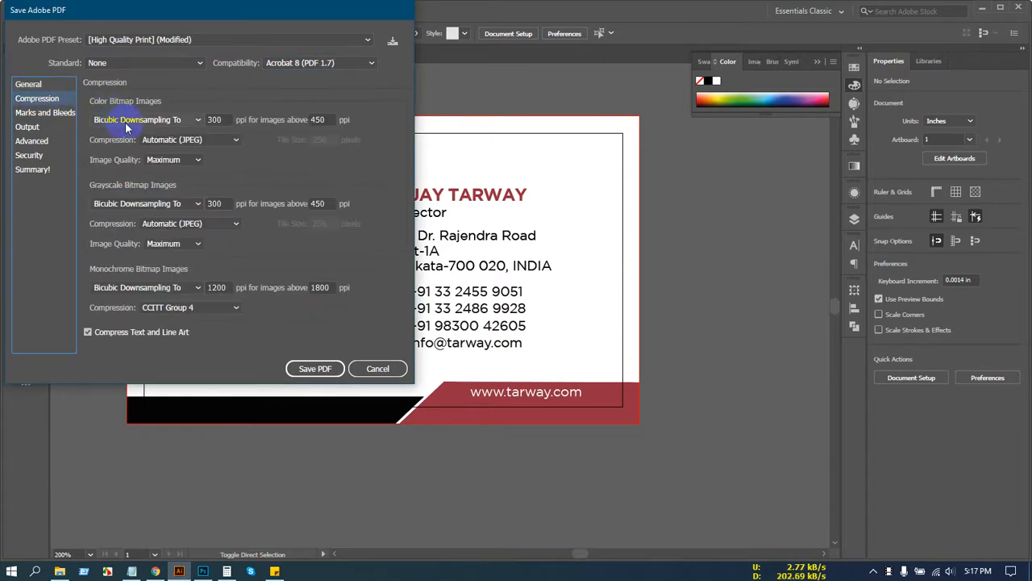
left_click(126, 125)
left_click(45, 113)
left_click(106, 134)
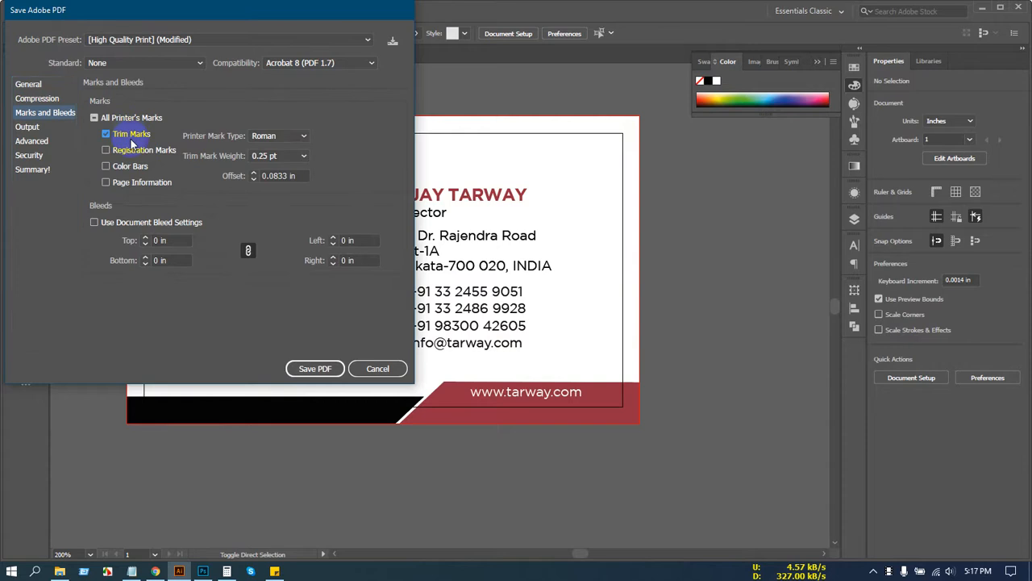
left_click(111, 222)
left_click(327, 367)
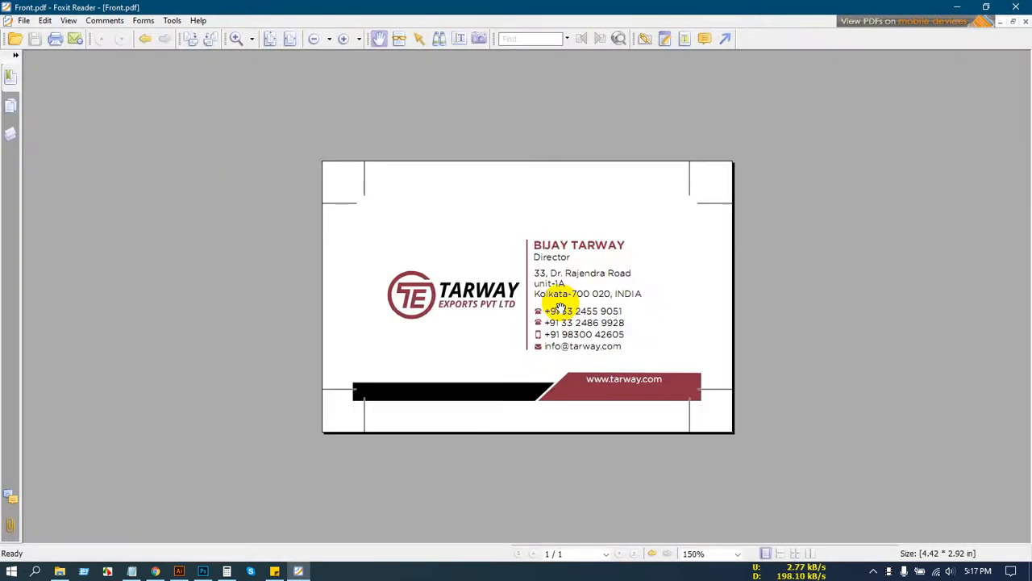
Step: Check the exported card in Foxit Reader, then close the PDF there and in Illustrator
scroll(561, 309, "up", 1)
left_click(1022, 7)
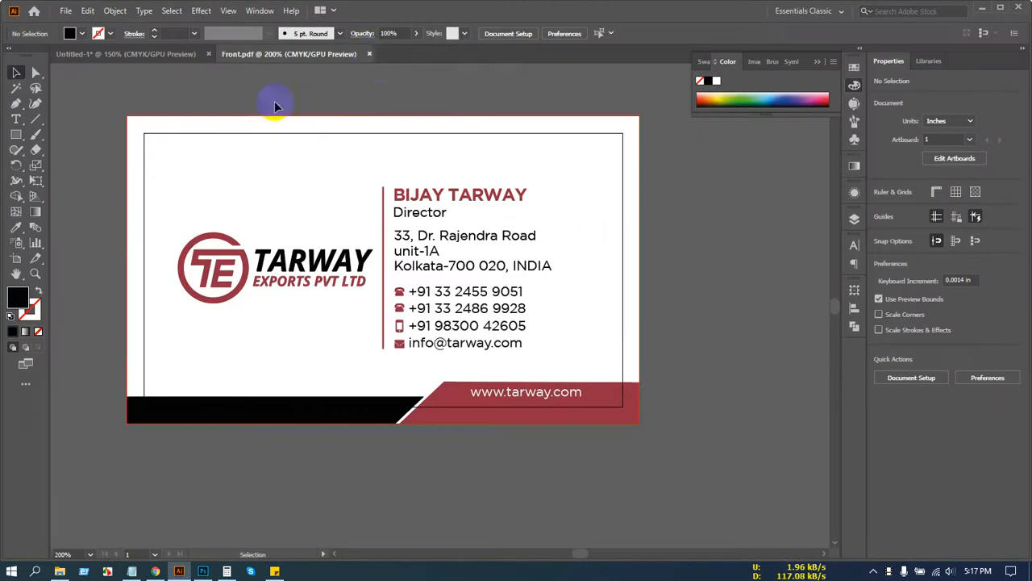
left_click(368, 55)
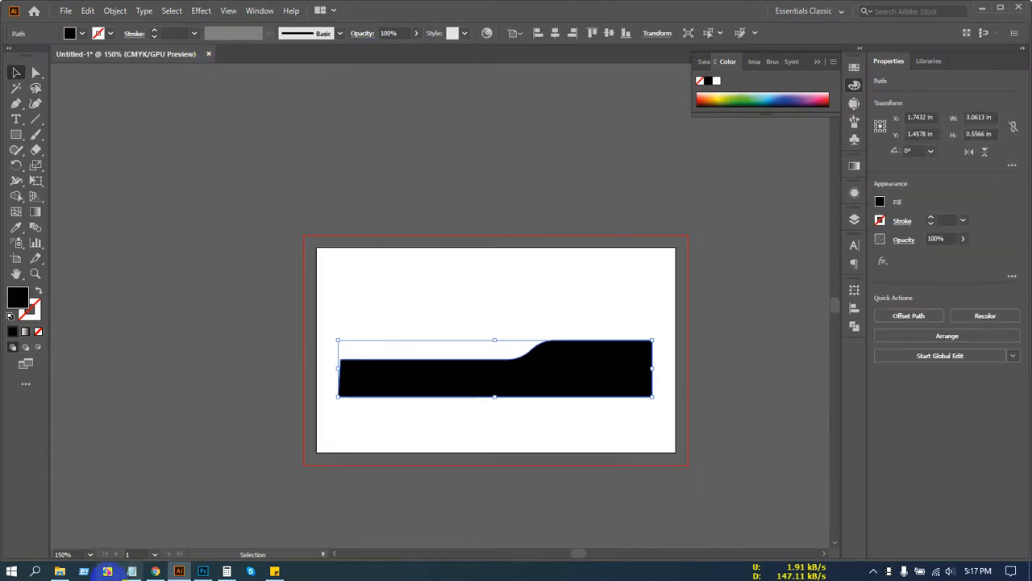
Step: Open Front.ai from the same person's Without mobile folder, check its address wording and close it
left_click(60, 571)
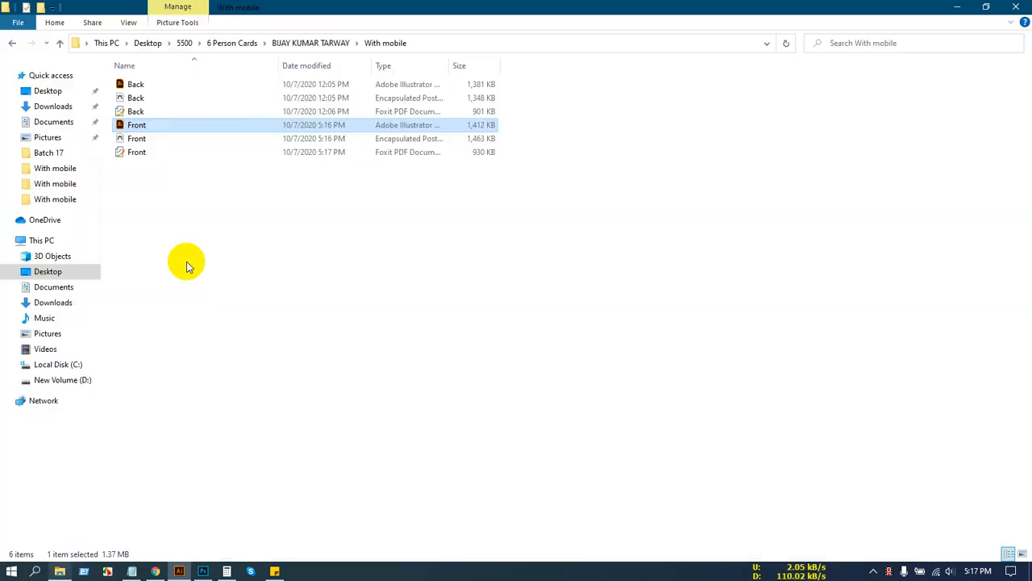
left_click(59, 43)
double_click(145, 98)
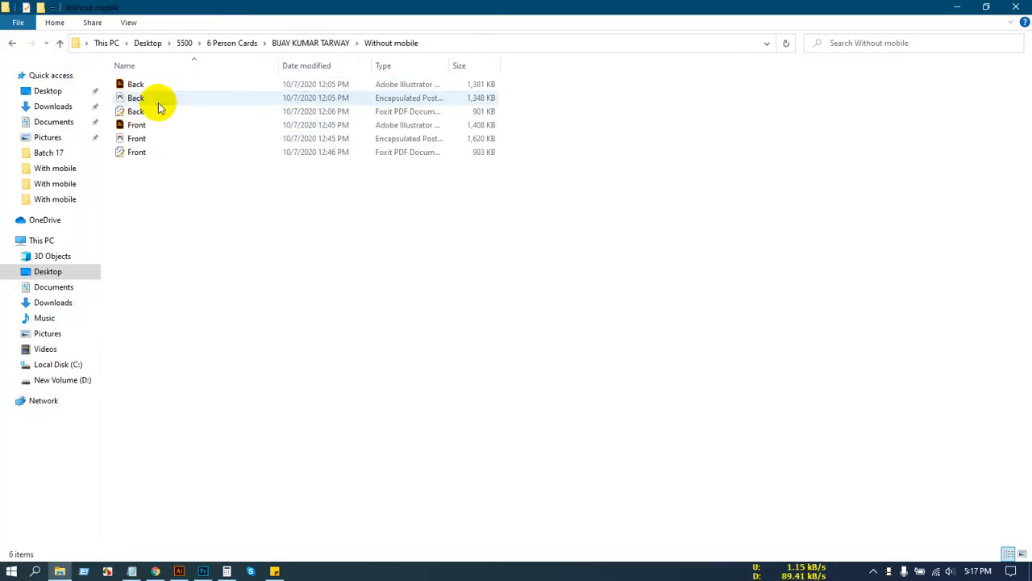
left_click(119, 127)
double_click(121, 126)
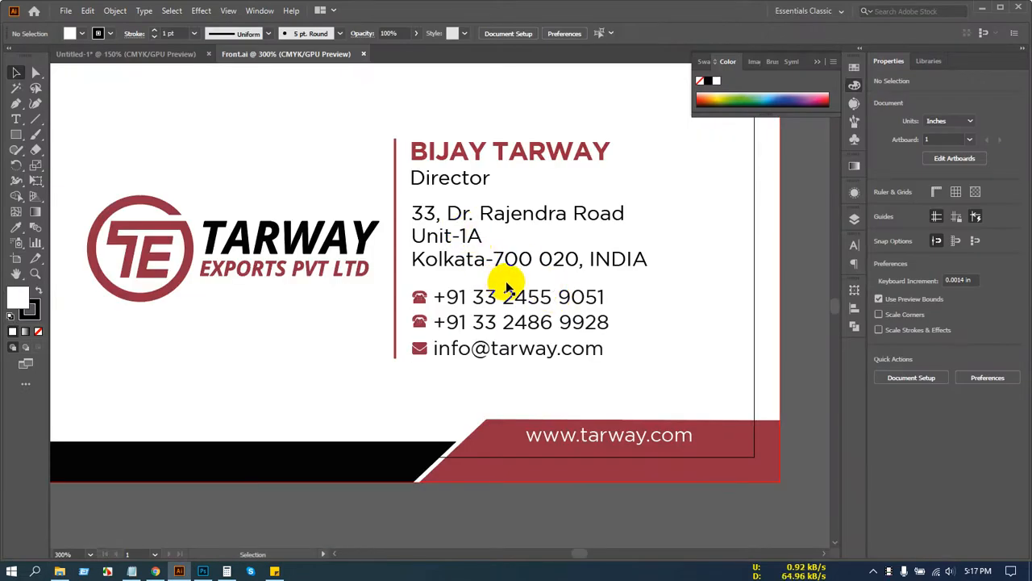
scroll(506, 287, "down", 1)
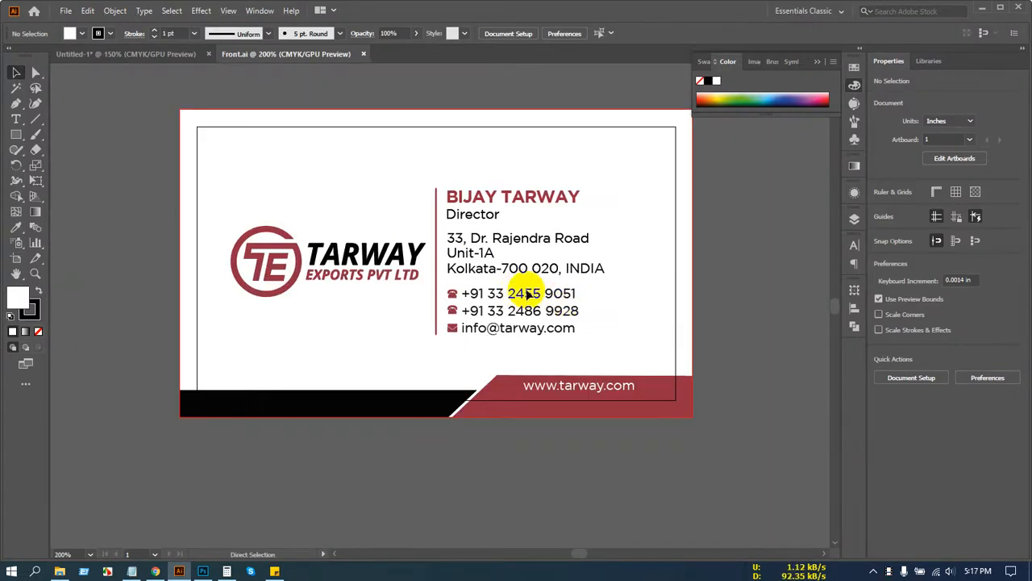
key("ctrl+w")
Step: Open Front.pdf from the Without mobile folder, check its address line and close the reader
left_click(60, 574)
double_click(120, 153)
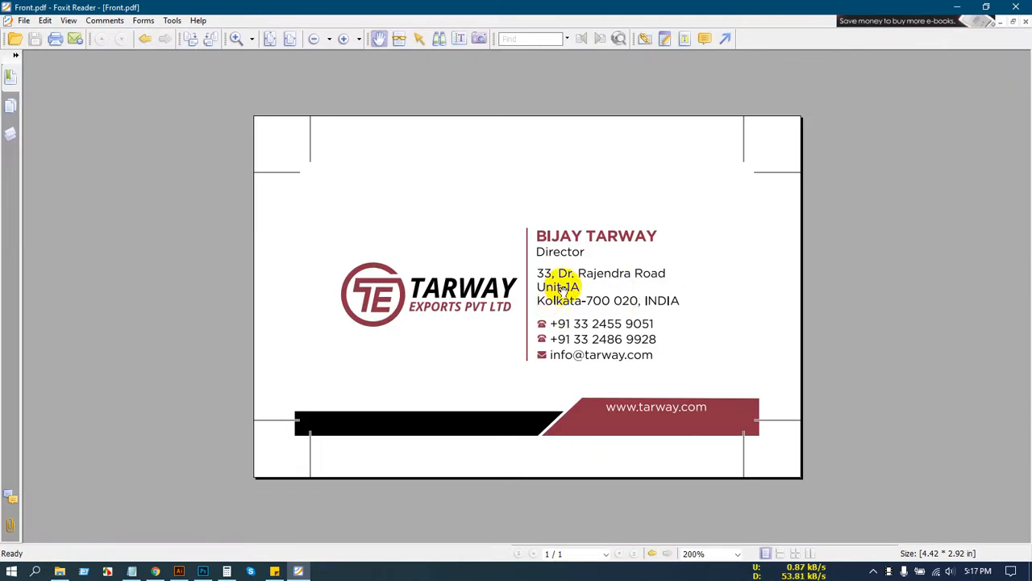
left_click(1014, 8)
Step: Go back up to the 6 Person Cards folder and reread the list of corrections in the Freelancer chat
left_click(59, 44)
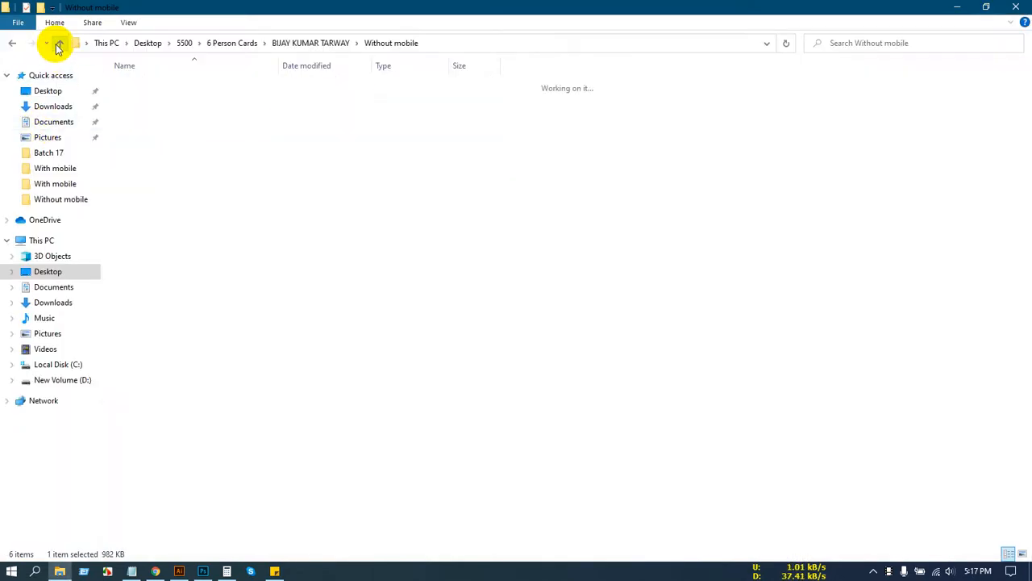
left_click(58, 43)
left_click(156, 570)
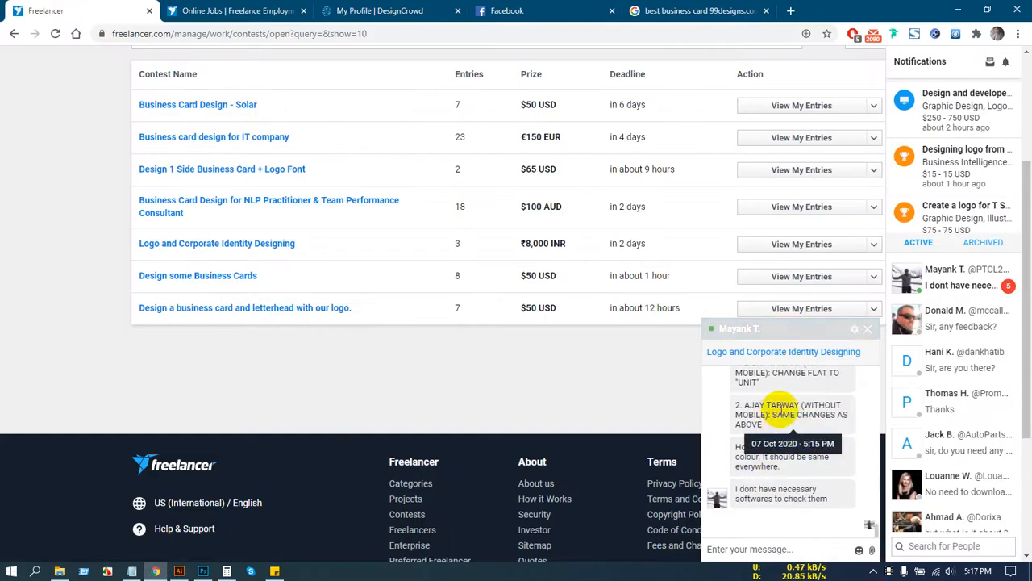
scroll(807, 420, "up", 1)
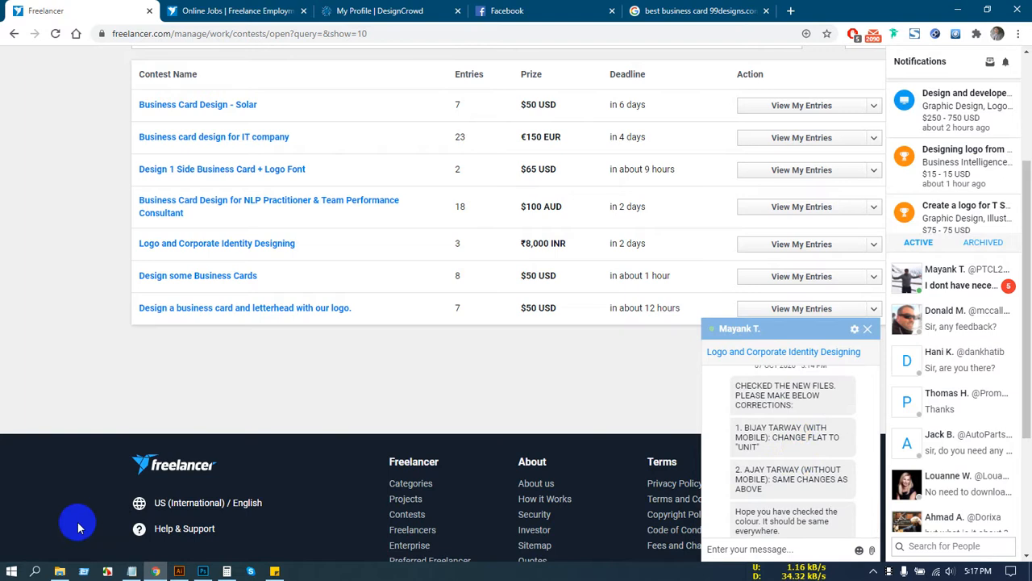
Step: Open Front.ai from the With mobile folder of the second person in the corrections, check its address and close it
left_click(58, 571)
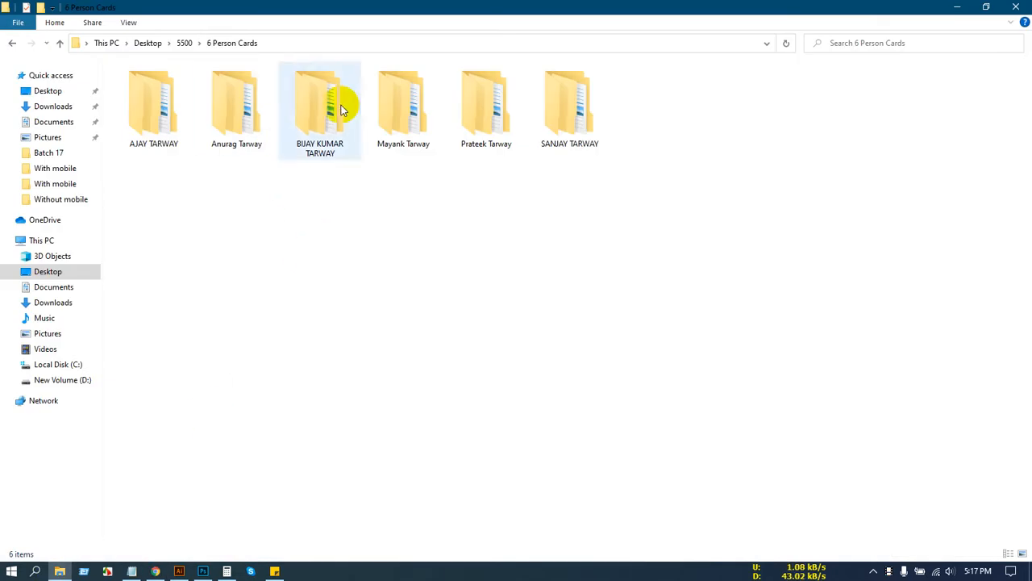
left_click(166, 109)
double_click(166, 109)
double_click(166, 109)
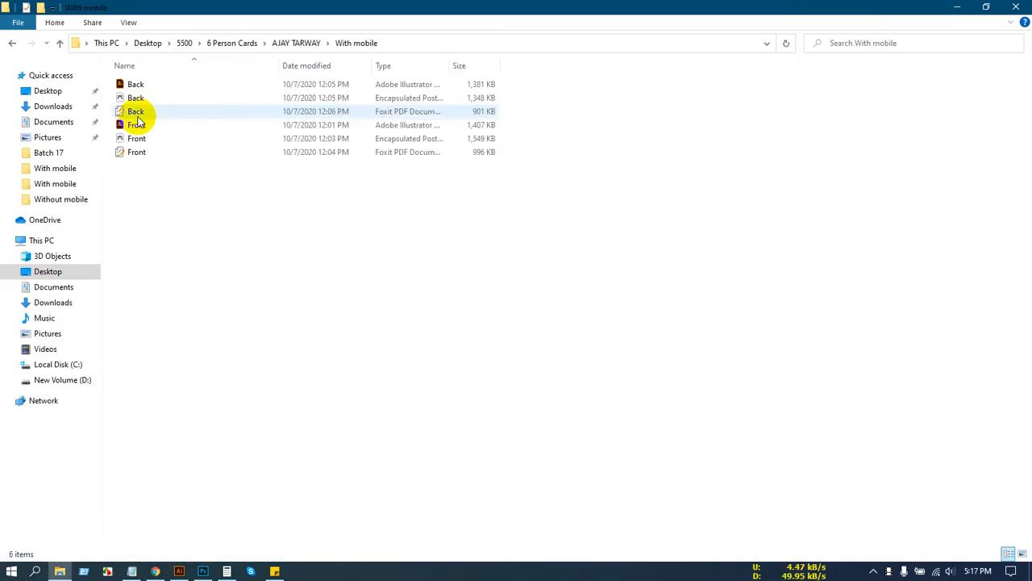
double_click(124, 127)
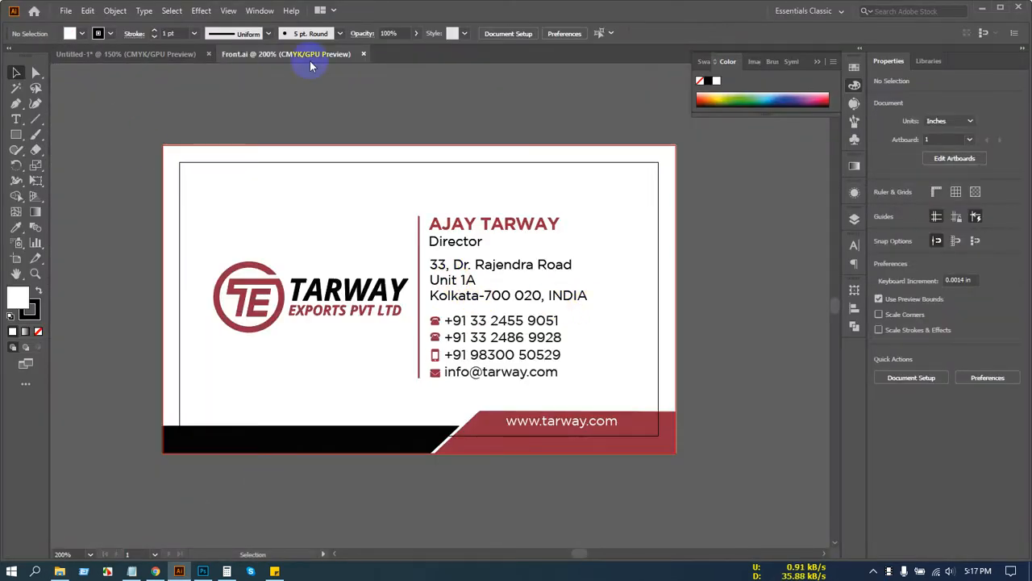
left_click(363, 55)
Step: Open Front.pdf from the second person's With mobile folder, check its address line and close the reader
left_click(59, 571)
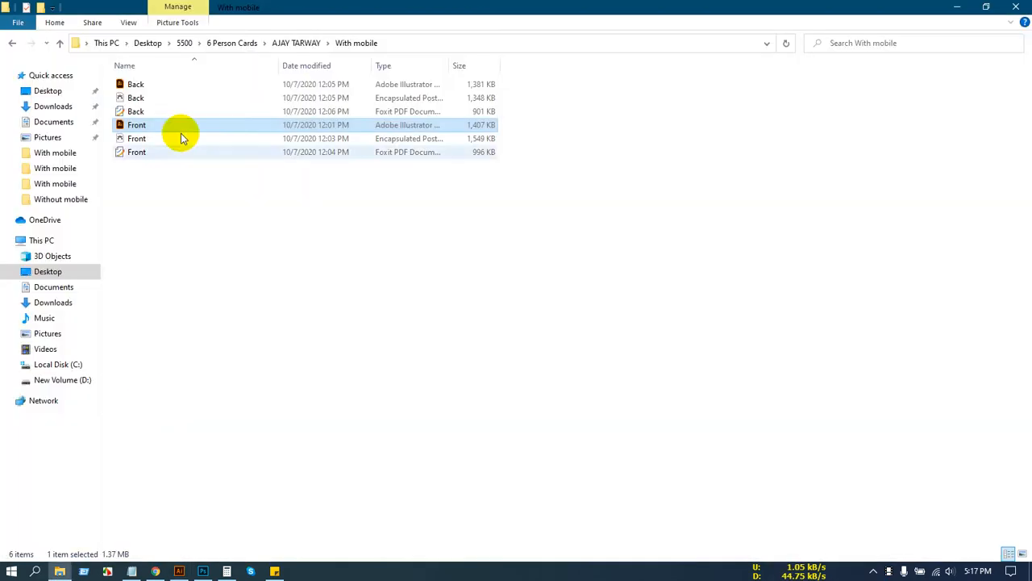
left_click(125, 151)
key("Return")
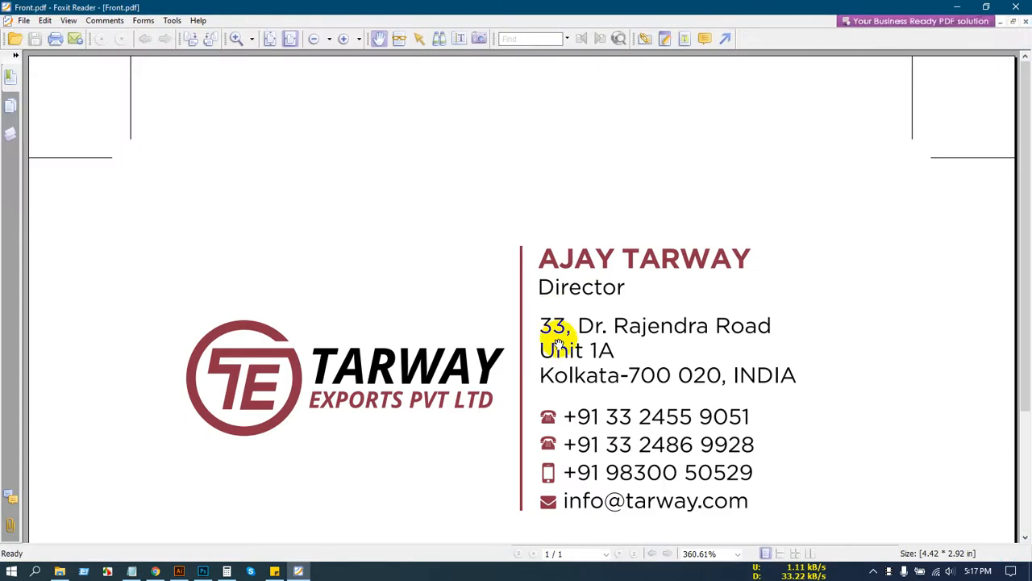
left_click(1016, 7)
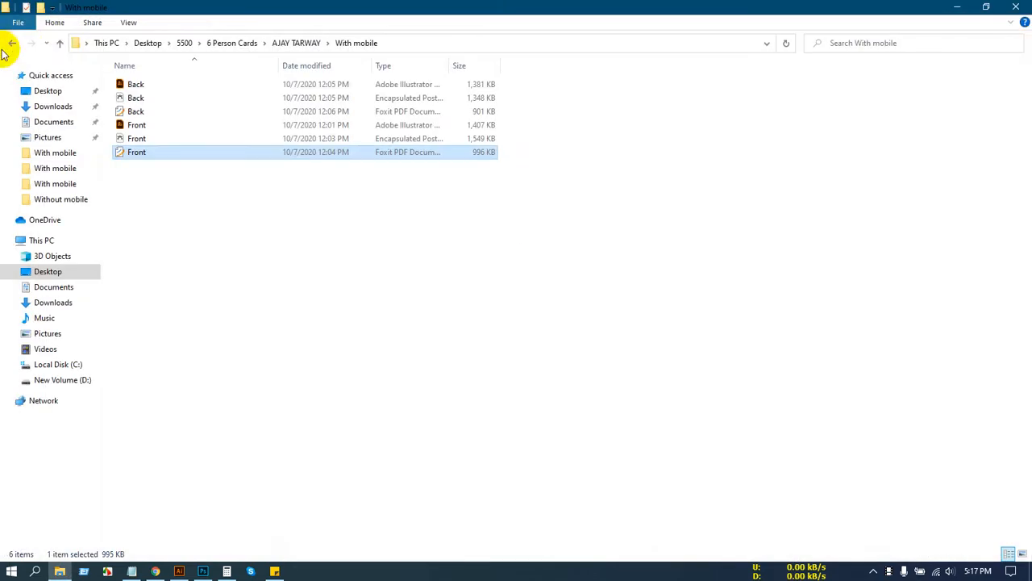
Step: Open Front.ai from the second person's Without mobile folder in Illustrator
left_click(59, 42)
double_click(255, 93)
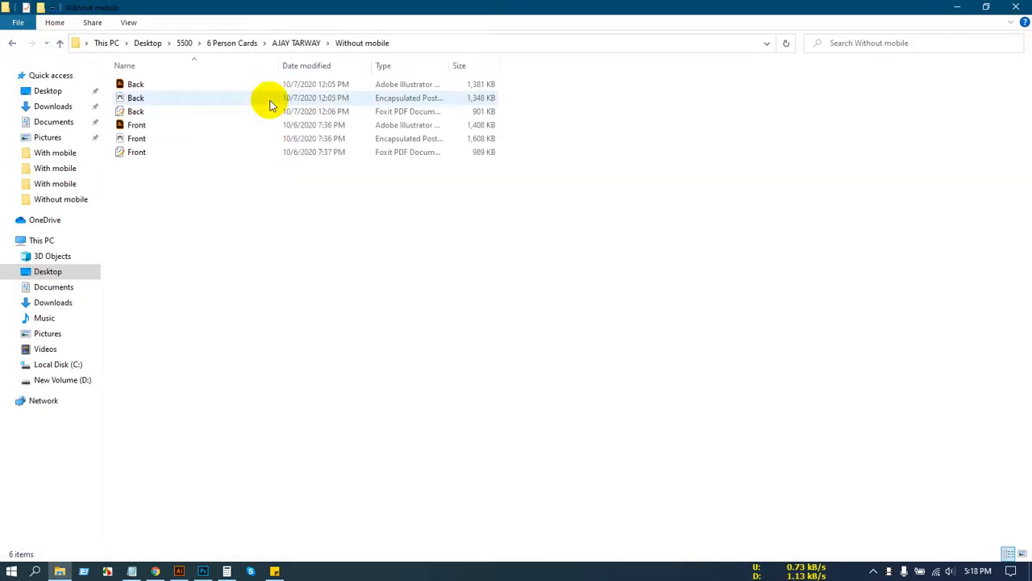
double_click(135, 126)
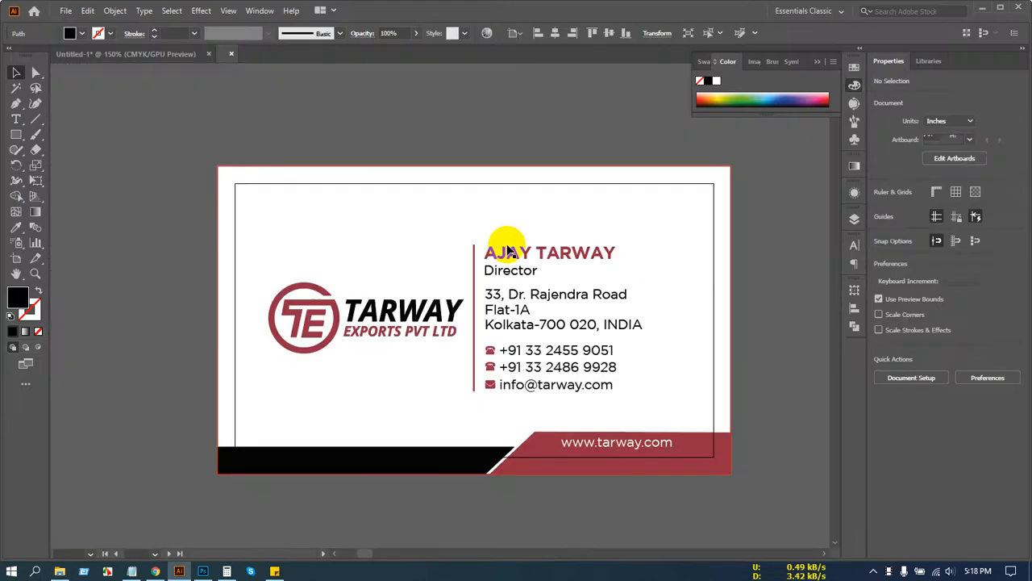
Step: Change "Flat" to "Unit" in the card's address so the line reads Unit-1A, and save Front.ai
scroll(502, 324, "up", 2)
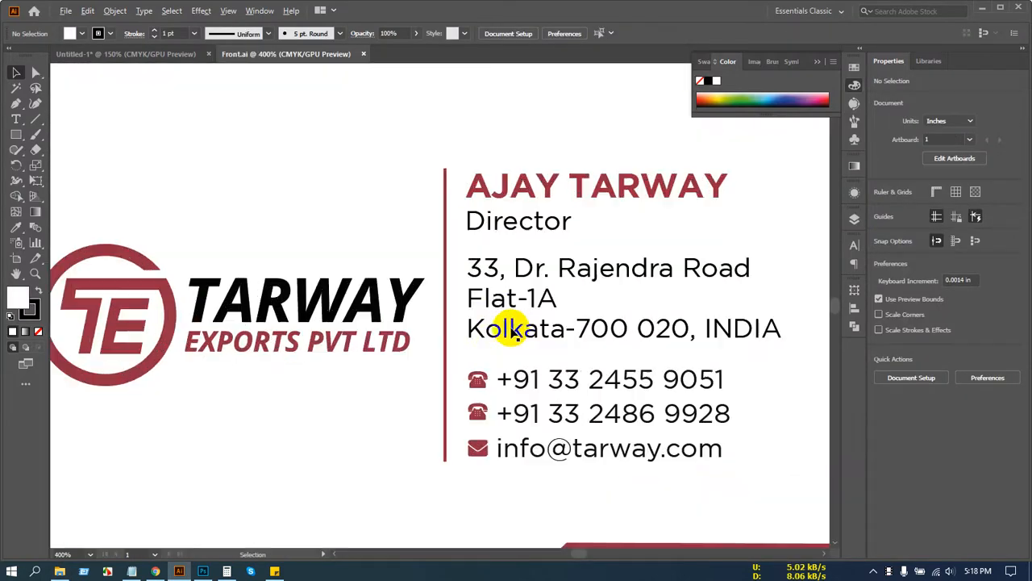
left_click(507, 296)
double_click(506, 297)
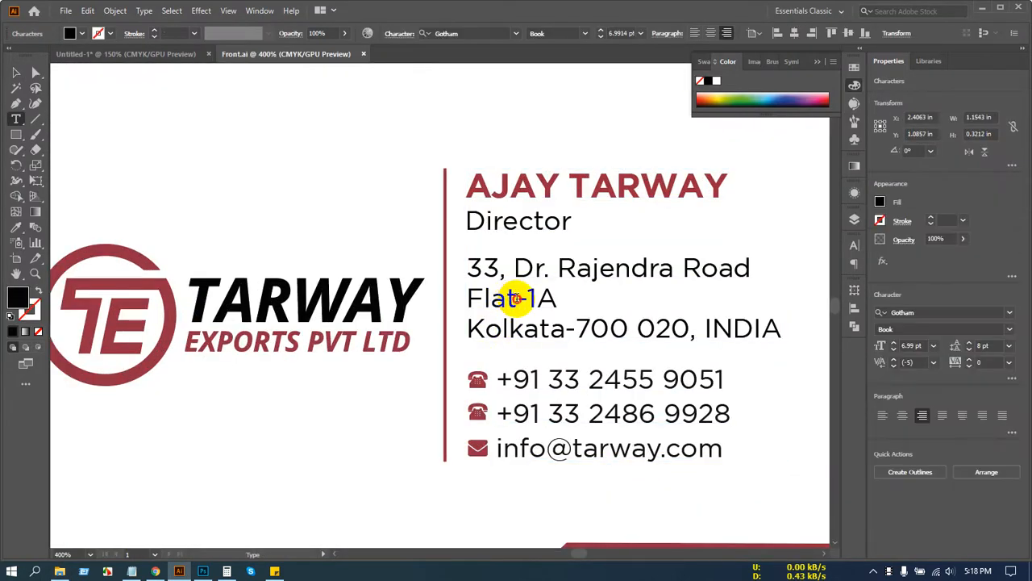
left_click_drag(517, 296, 450, 302)
type("Uni")
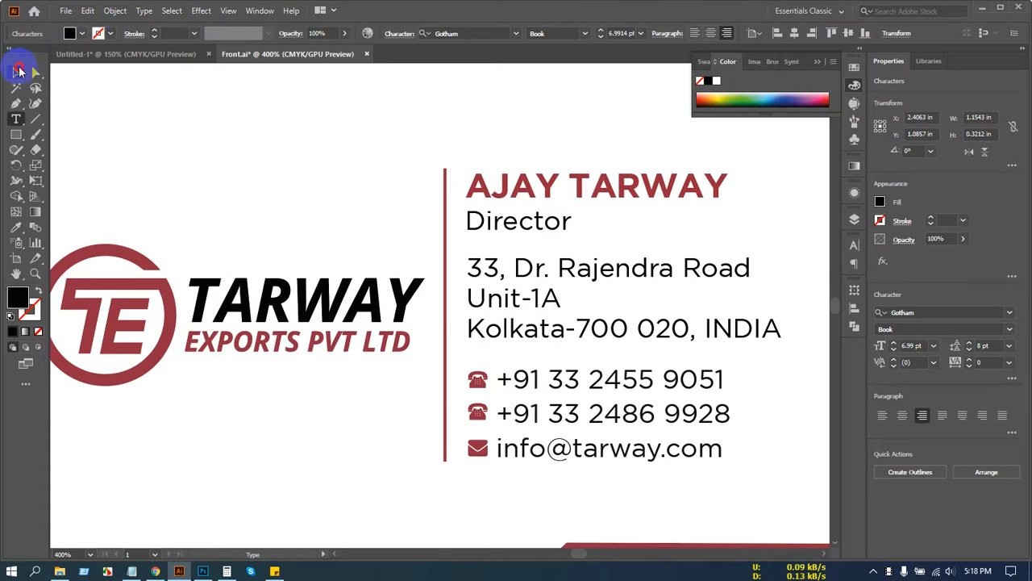
left_click(20, 71)
scroll(406, 157, "down", 2)
left_click(761, 179)
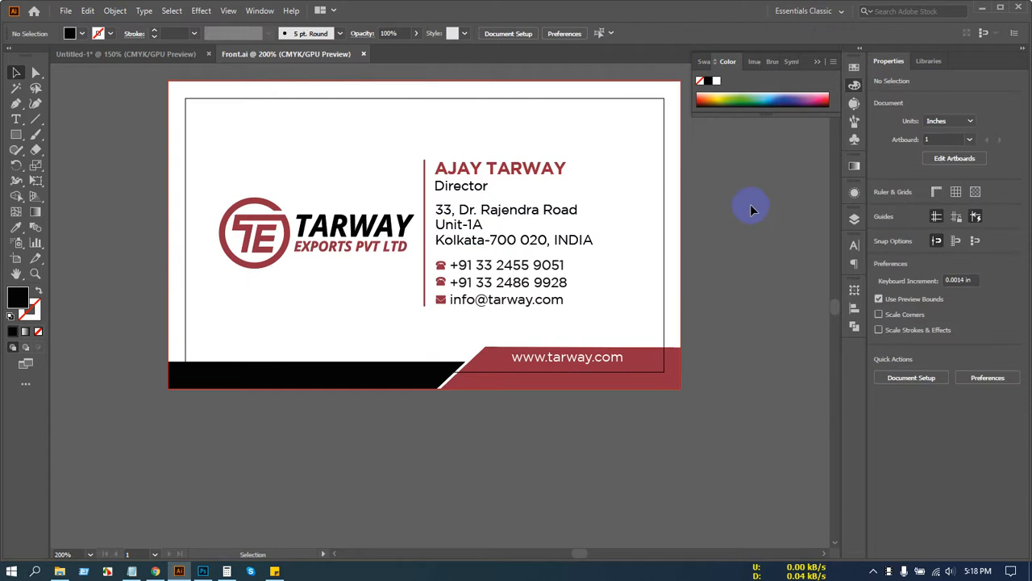
Step: Convert all the card's text to outlines and save it as an Illustrator EPS named Front, replacing the existing file
scroll(536, 191, "up", 1)
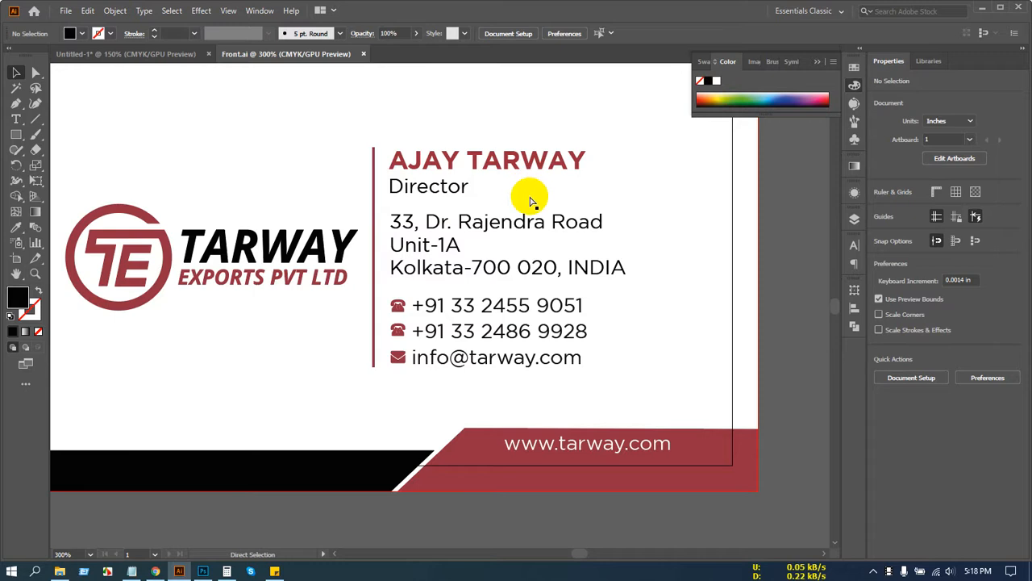
key("ctrl+a")
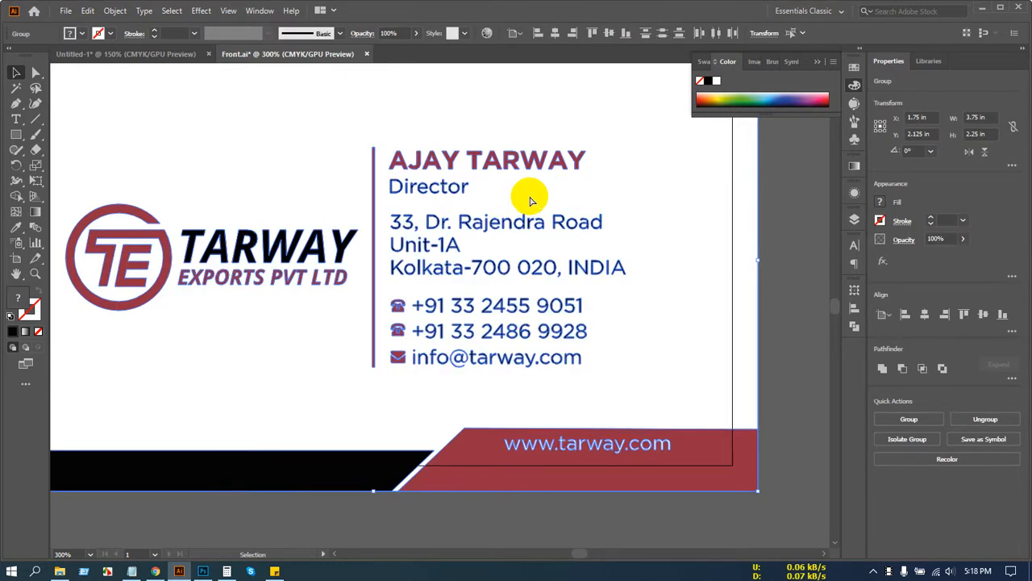
key("shift+ctrl+o")
key("shift+ctrl+s")
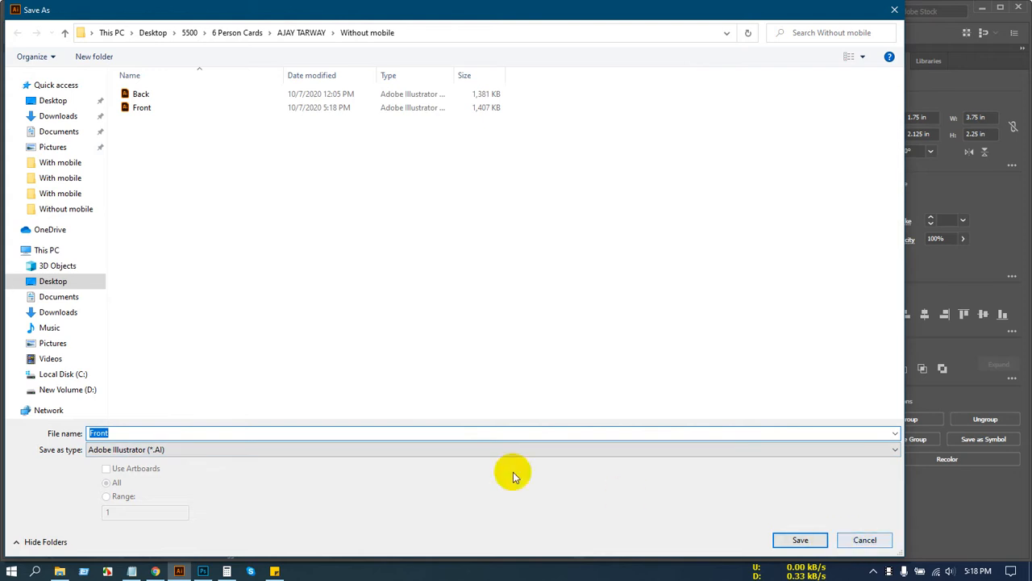
left_click(484, 449)
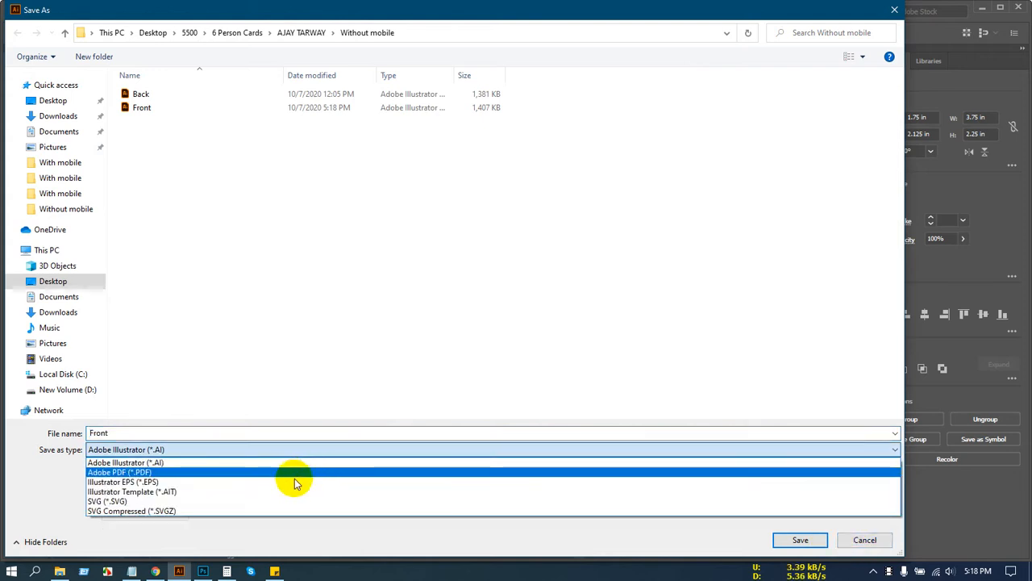
left_click(350, 482)
left_click(818, 540)
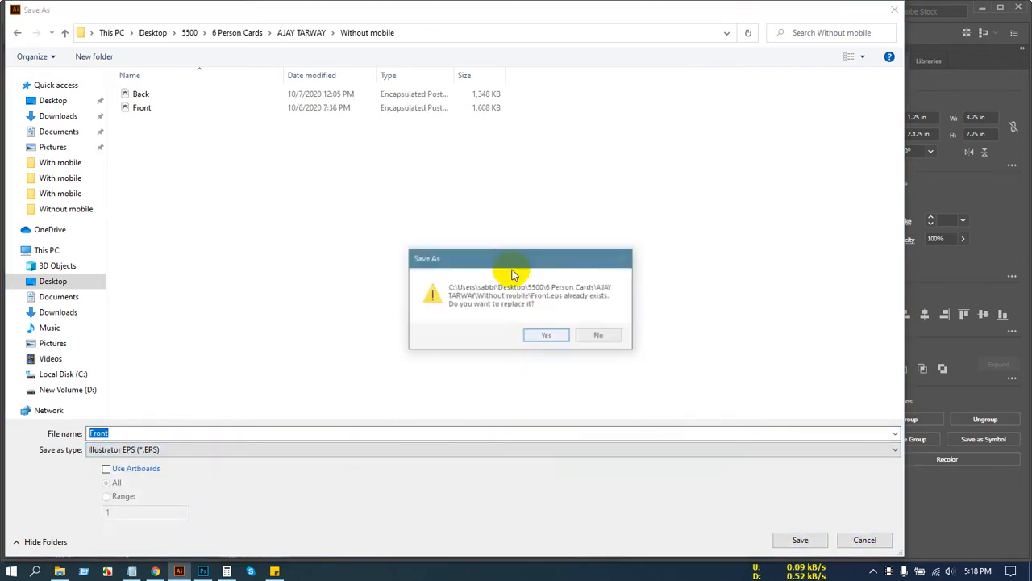
left_click(562, 339)
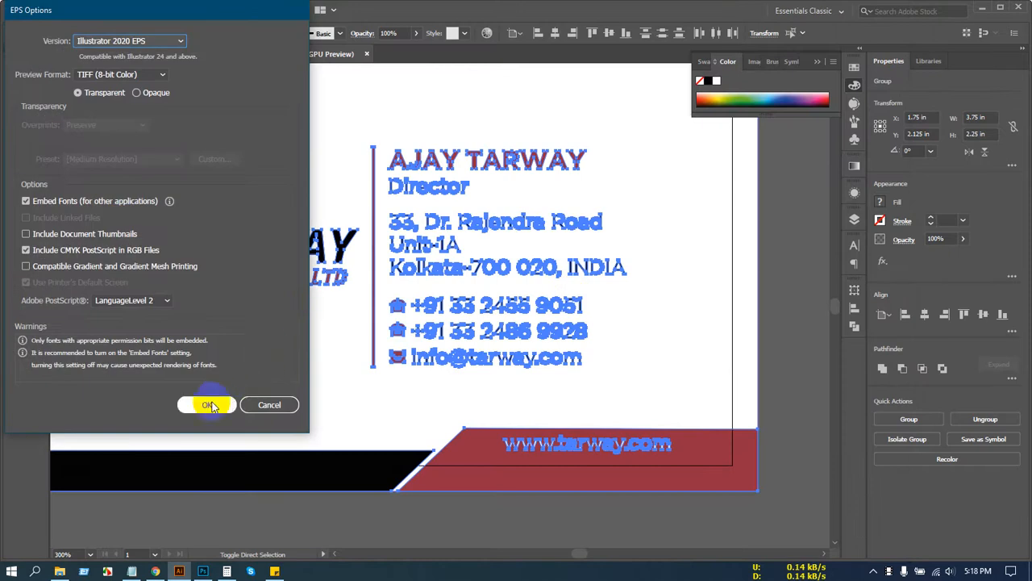
left_click(208, 405)
Step: Save the outlined card as an Adobe PDF named Front in the Without mobile folder, replacing the existing file
key("ctrl+shift+s")
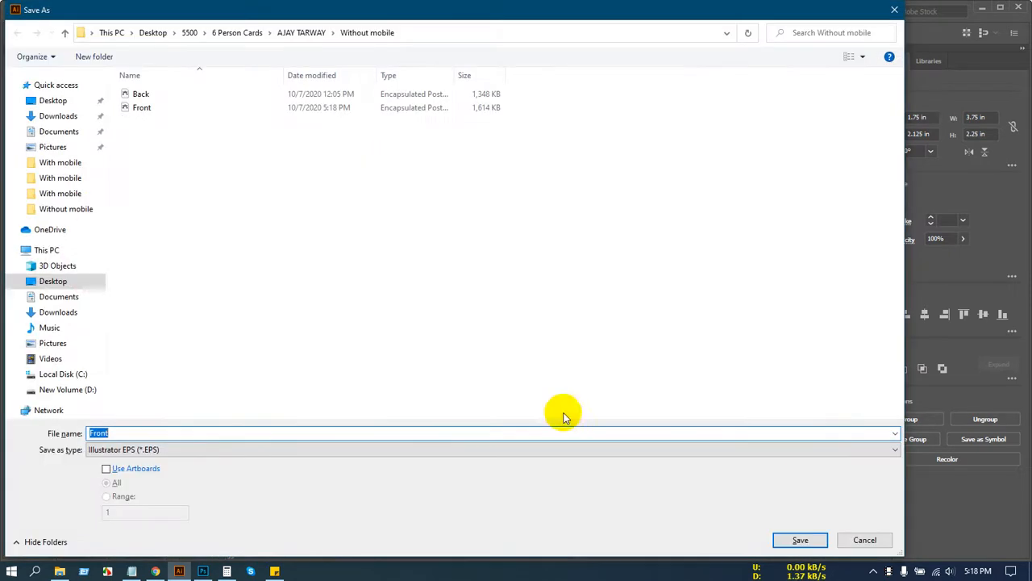
left_click(189, 449)
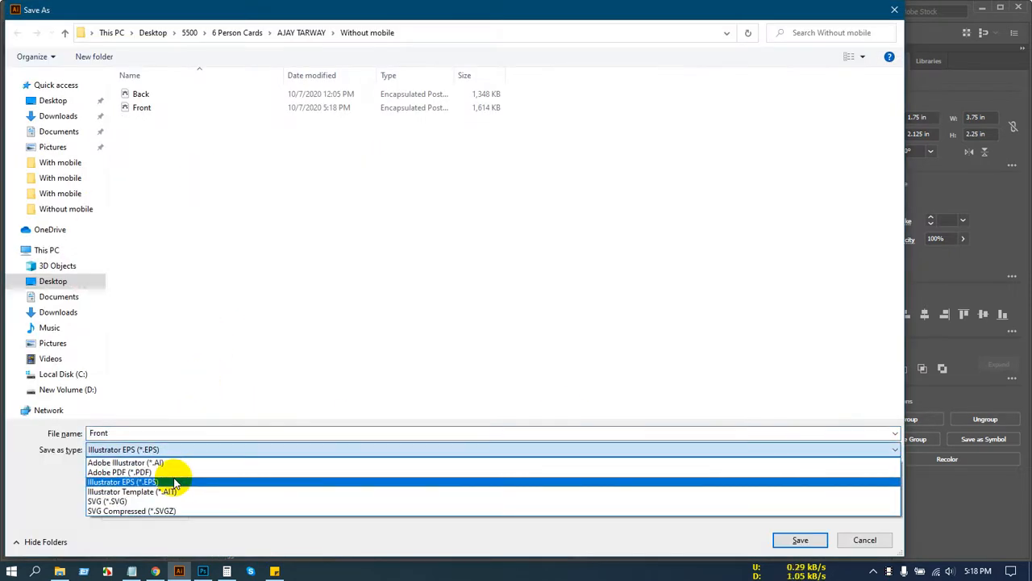
left_click(121, 472)
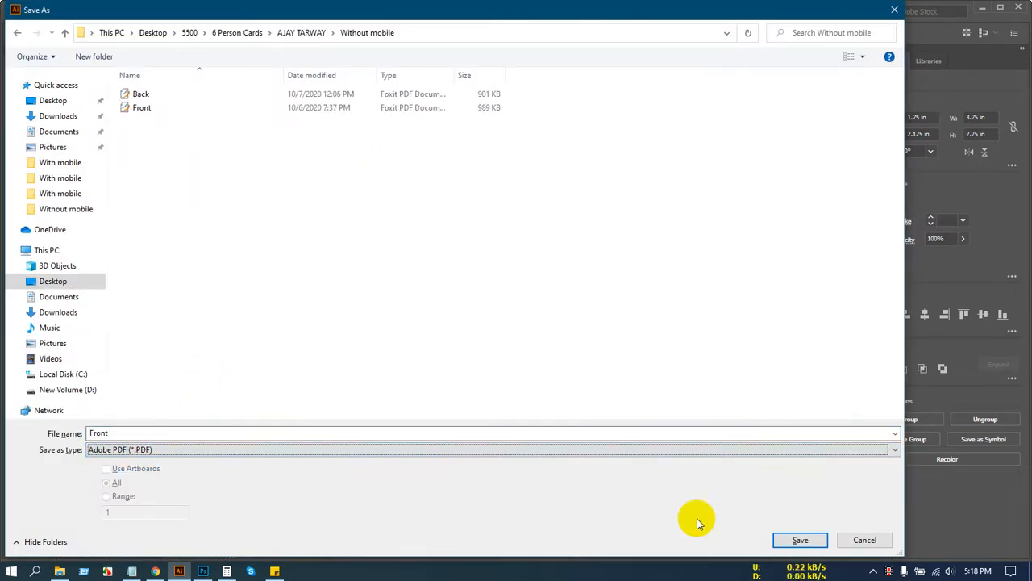
left_click(809, 542)
left_click(540, 338)
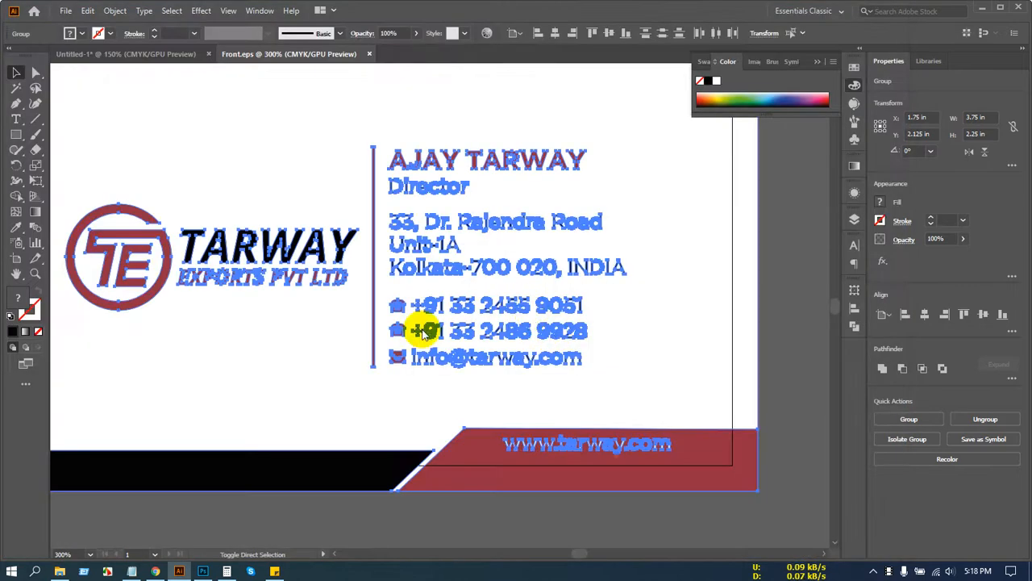
Step: Export the PDF with the High Quality Print preset, Acrobat 8 (PDF 1.7) compatibility, trim marks and the document bleed settings
left_click(201, 45)
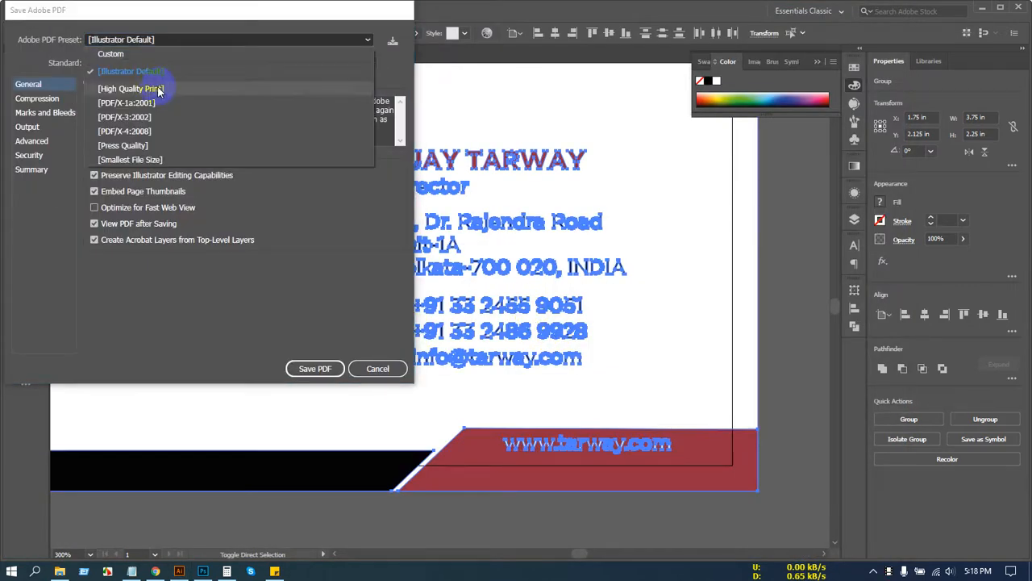
left_click(165, 92)
left_click(267, 62)
left_click(299, 134)
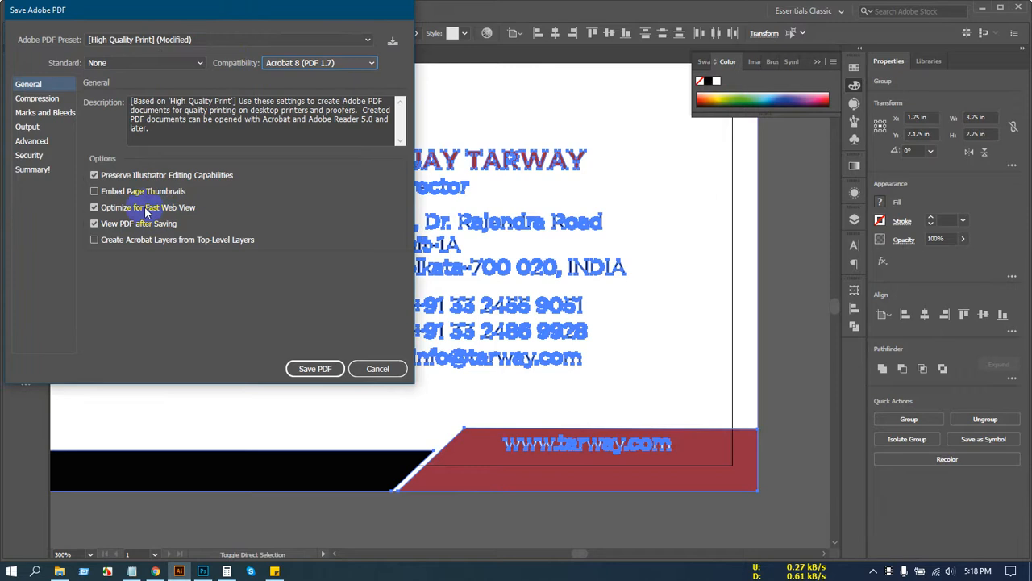
left_click(45, 113)
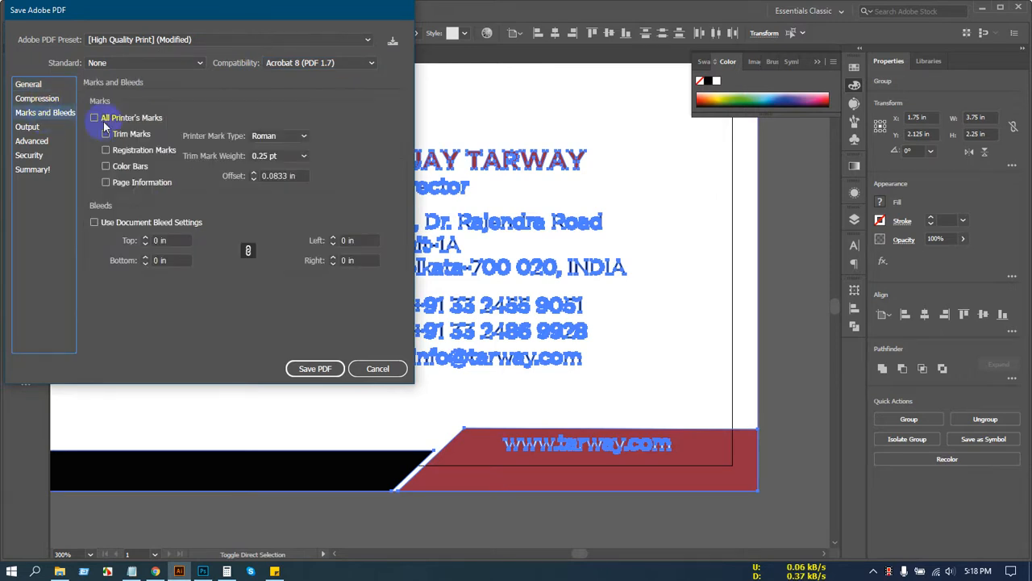
left_click(148, 223)
left_click(315, 371)
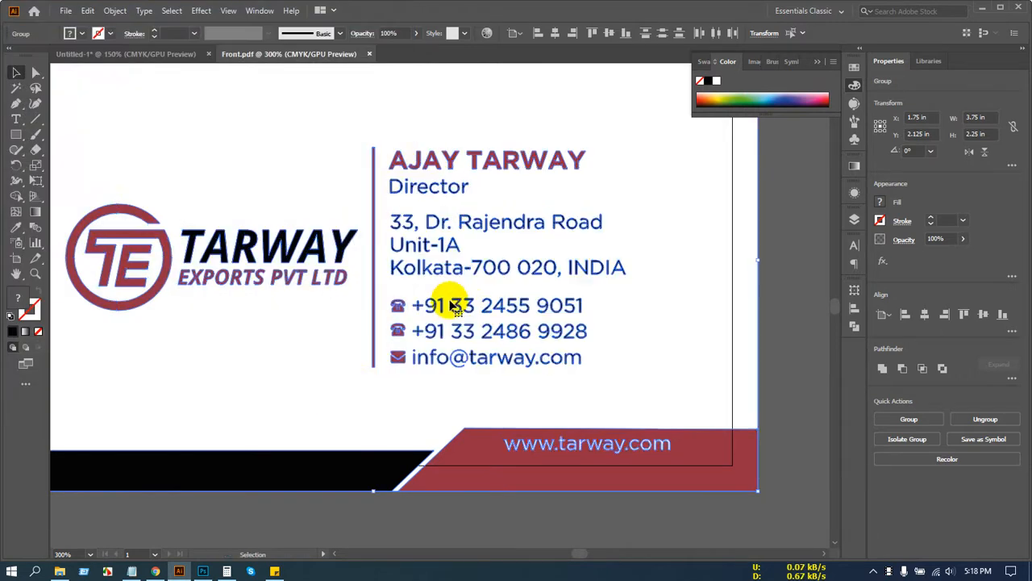
Step: Check the address line in the exported Front.pdf, and close both the reader and the card document in Illustrator
scroll(475, 275, "down", 3)
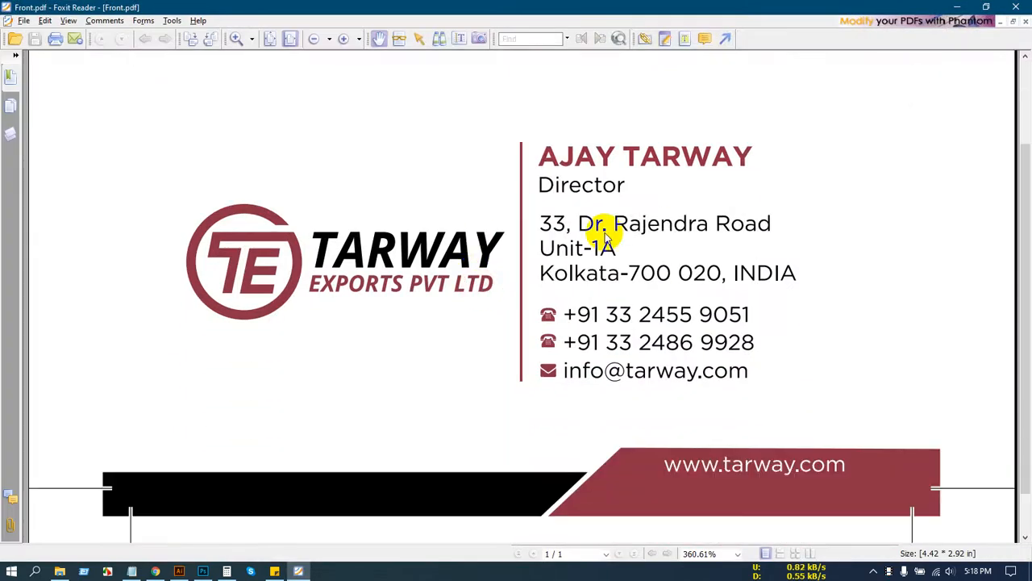
left_click(1017, 8)
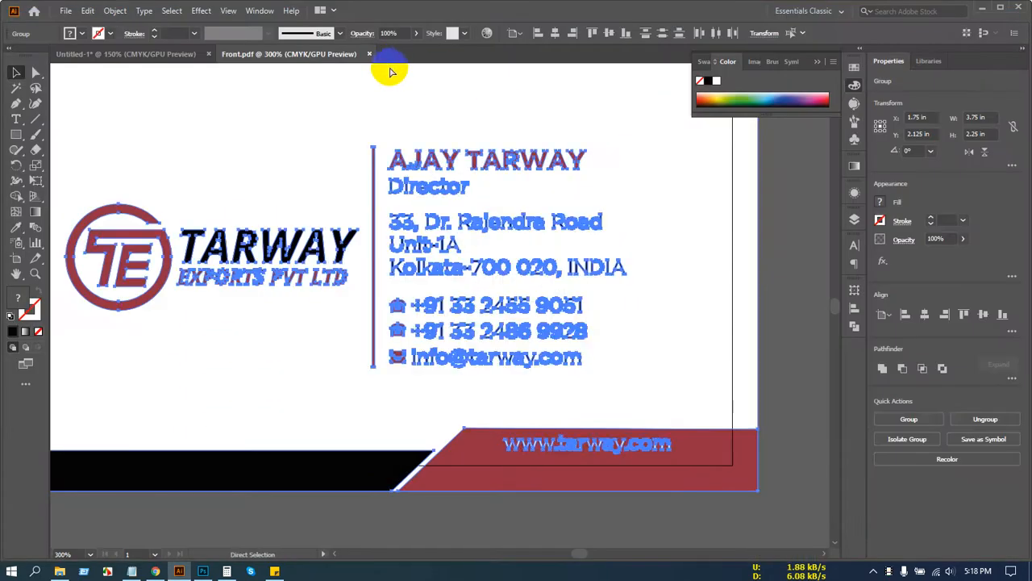
left_click(369, 54)
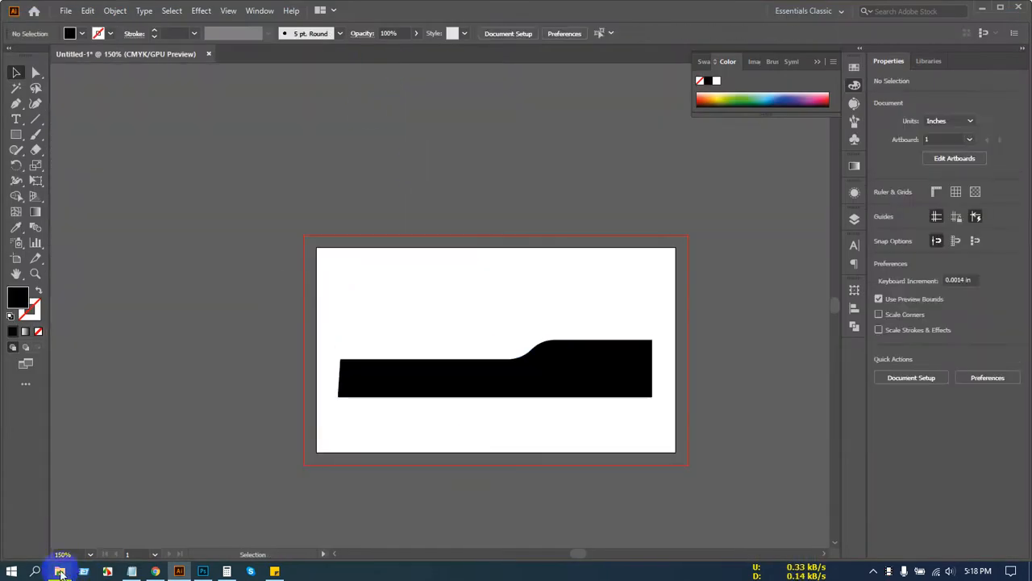
Step: Open Front.ai from the same person's With mobile folder in Illustrator and check its address line
left_click(60, 573)
left_click(55, 44)
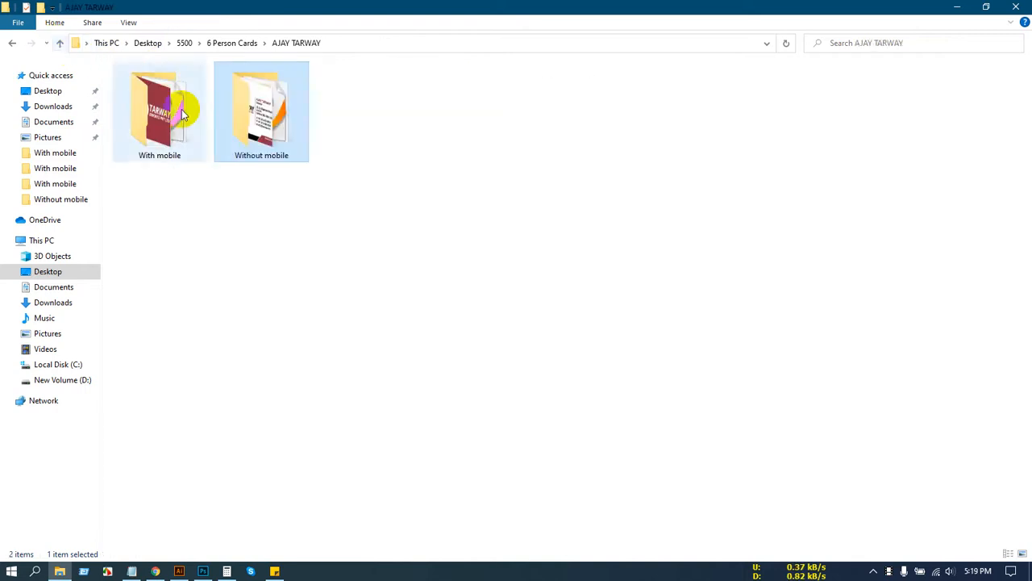
double_click(174, 109)
double_click(125, 127)
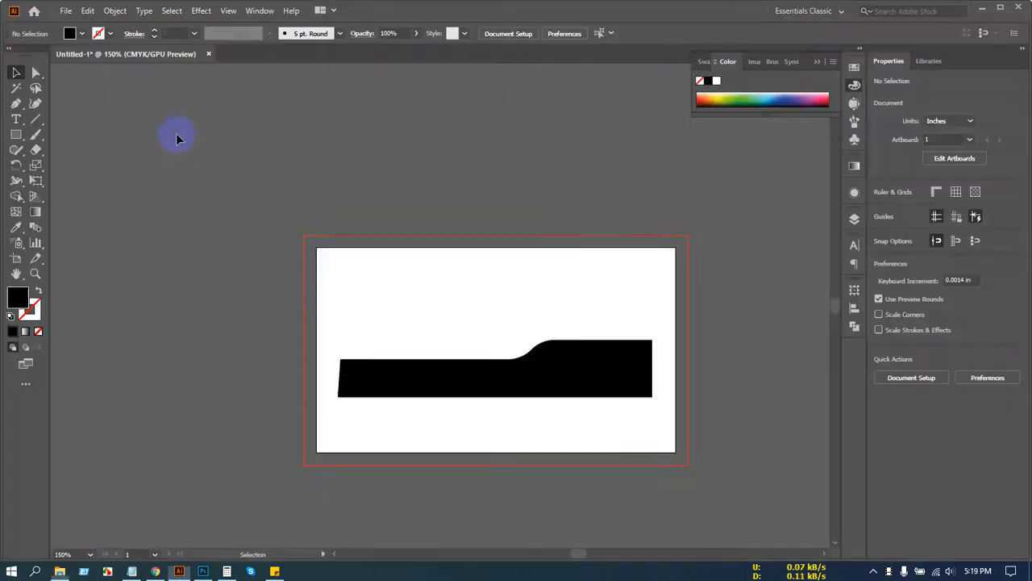
scroll(442, 292, "up", 1)
scroll(523, 290, "up", 1)
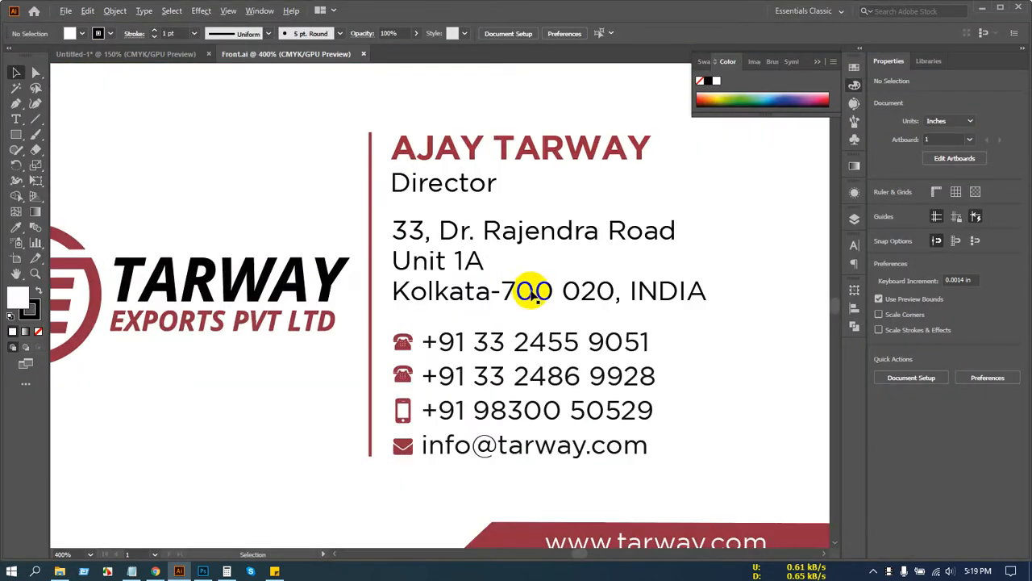
scroll(703, 299, "down", 1)
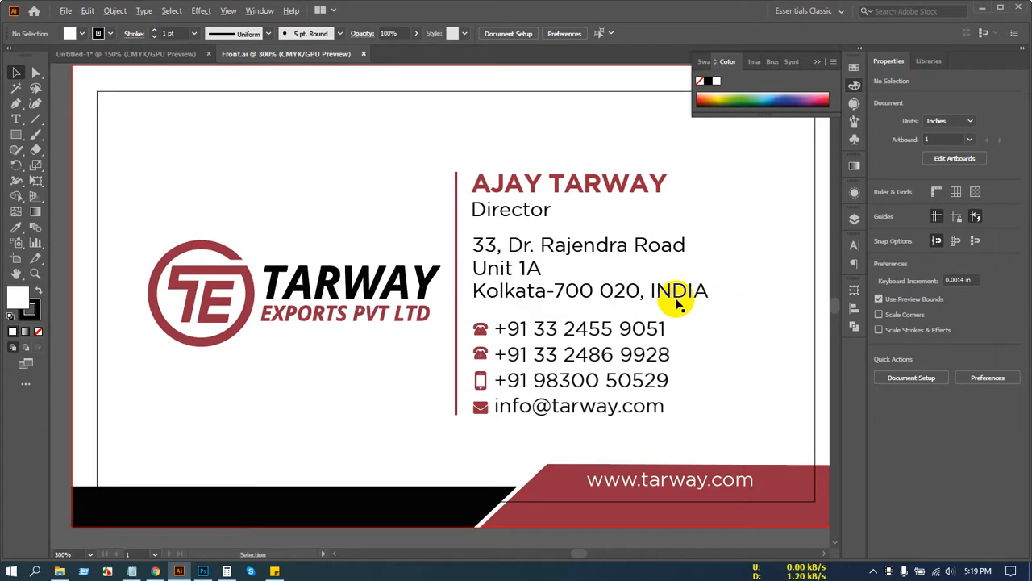
scroll(677, 295, "down", 1)
left_click_drag(685, 277, 604, 295)
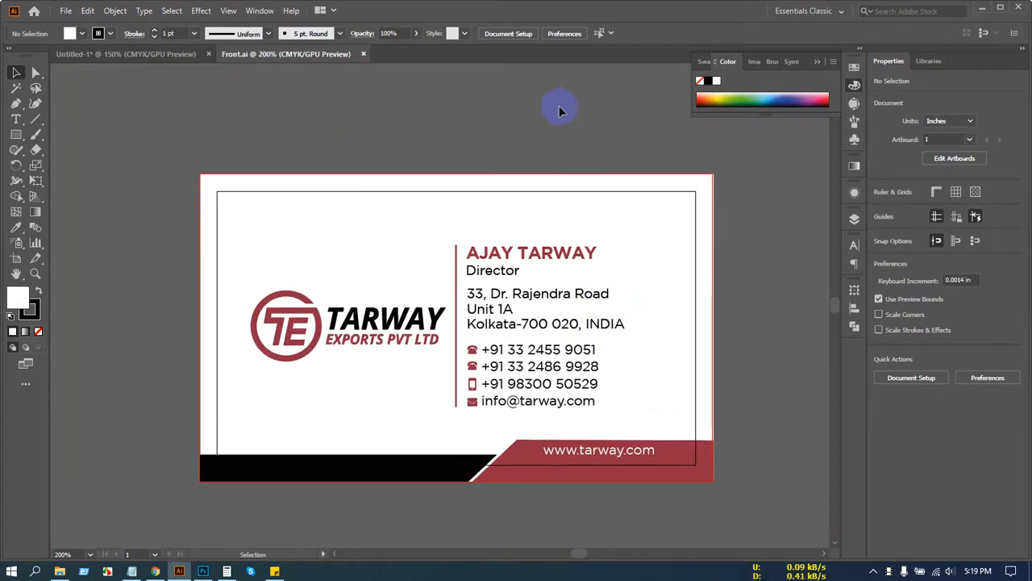
Step: Replace the space in "Unit 1A" with a hyphen so the address line reads Unit-1A, then save and close Front.ai
scroll(495, 310, "up", 4)
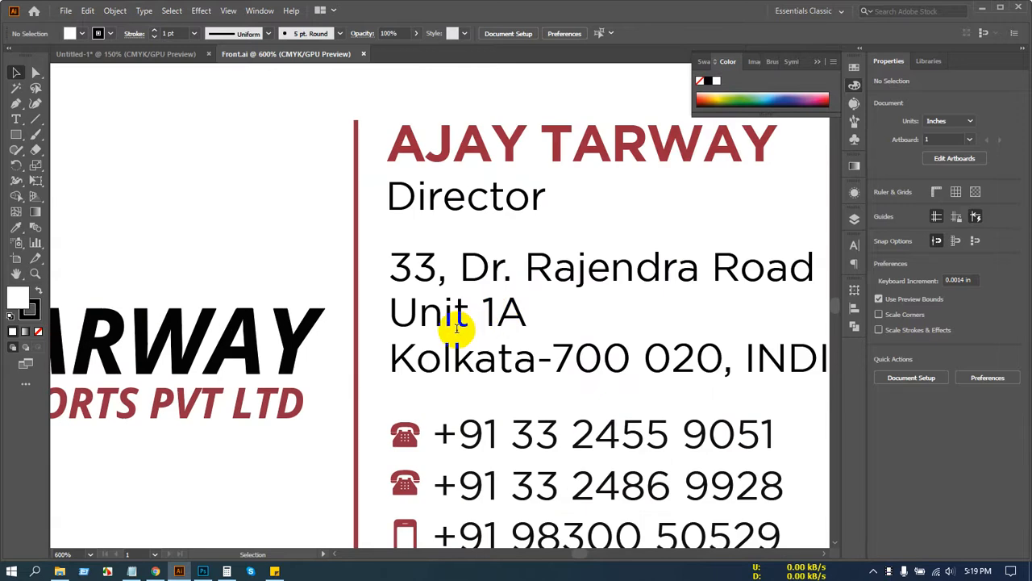
key("t")
left_click(482, 316)
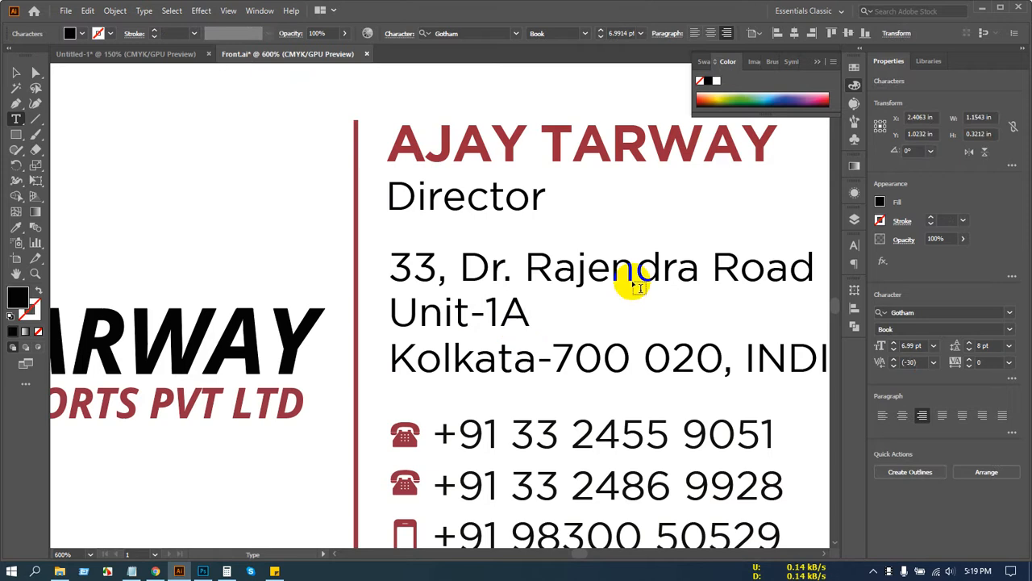
left_click(14, 74)
scroll(415, 235, "down", 2)
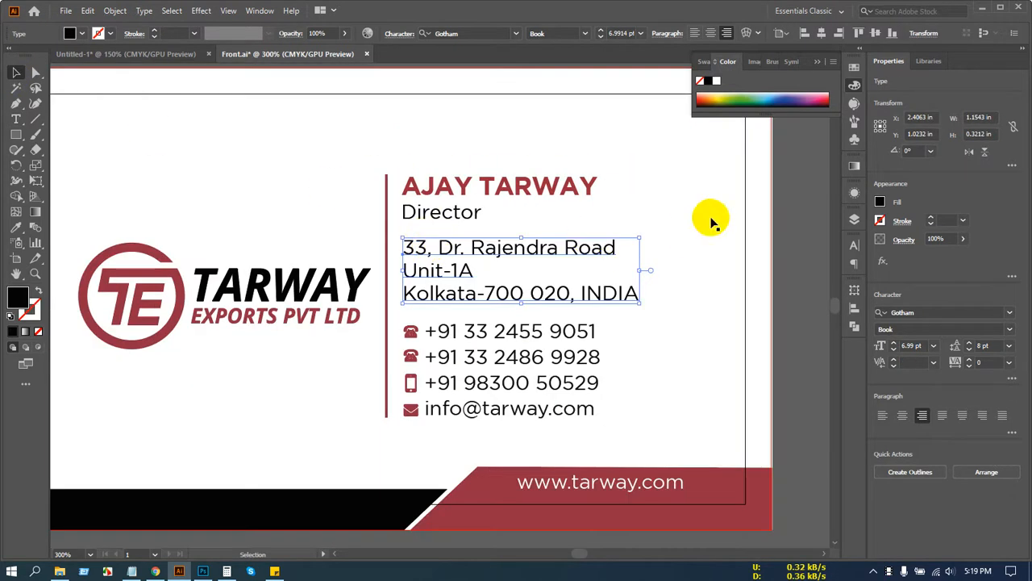
left_click(813, 190)
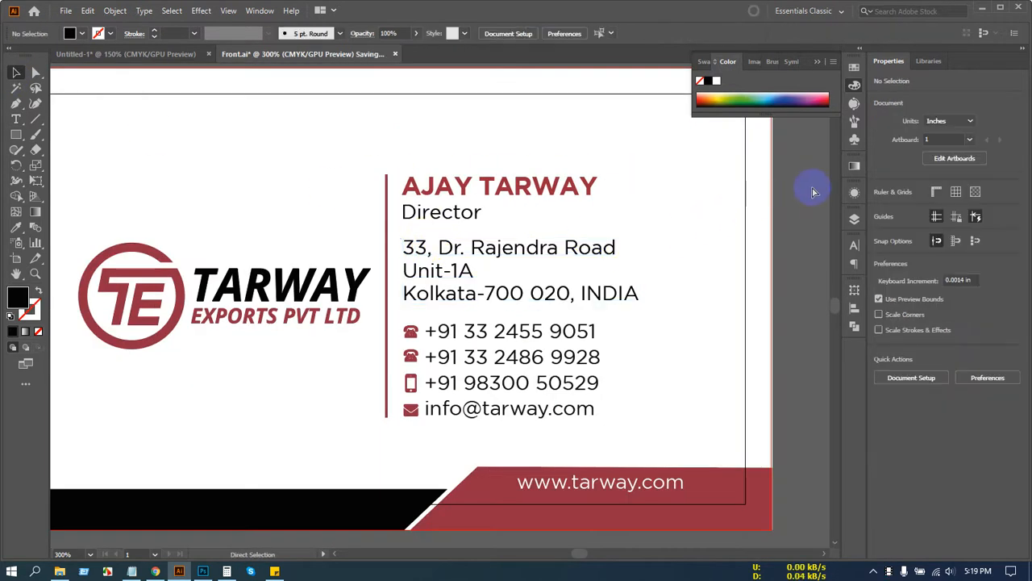
key("ctrl+w")
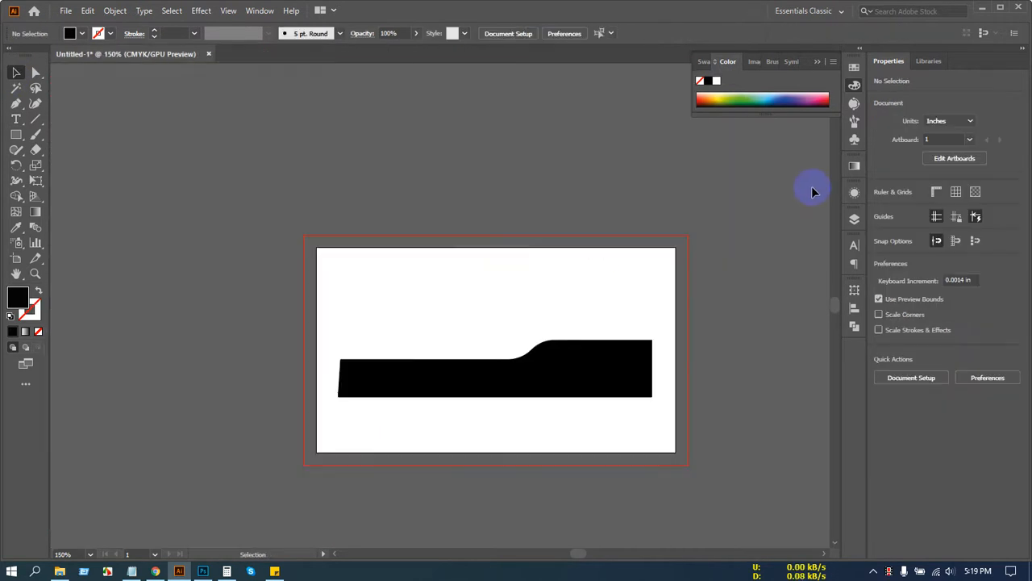
Step: Reopen Front.ai from the With mobile folder and convert all of the card's text to outlines
left_click(59, 571)
double_click(121, 124)
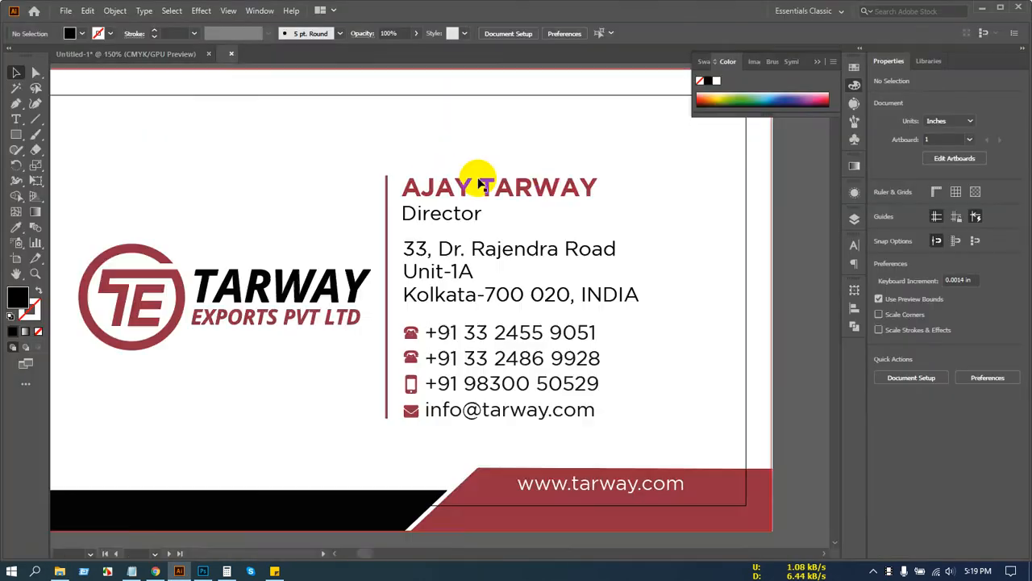
key("ctrl+a")
key("ctrl+shift+o")
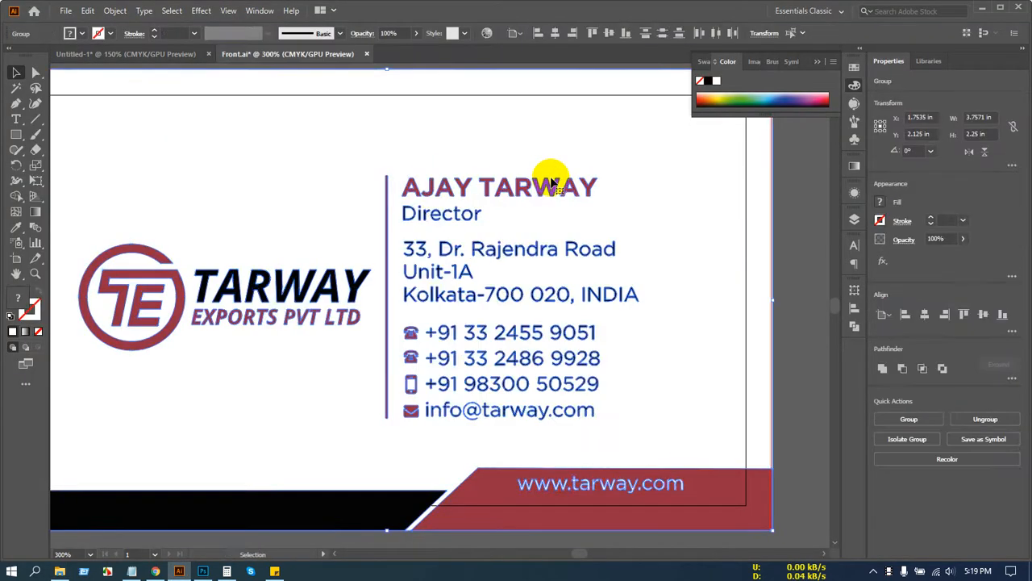
Step: Save the outlined card as an Illustrator EPS named Front, replacing the existing file and using the Illustrator 2020 EPS version
key("ctrl+shift+s")
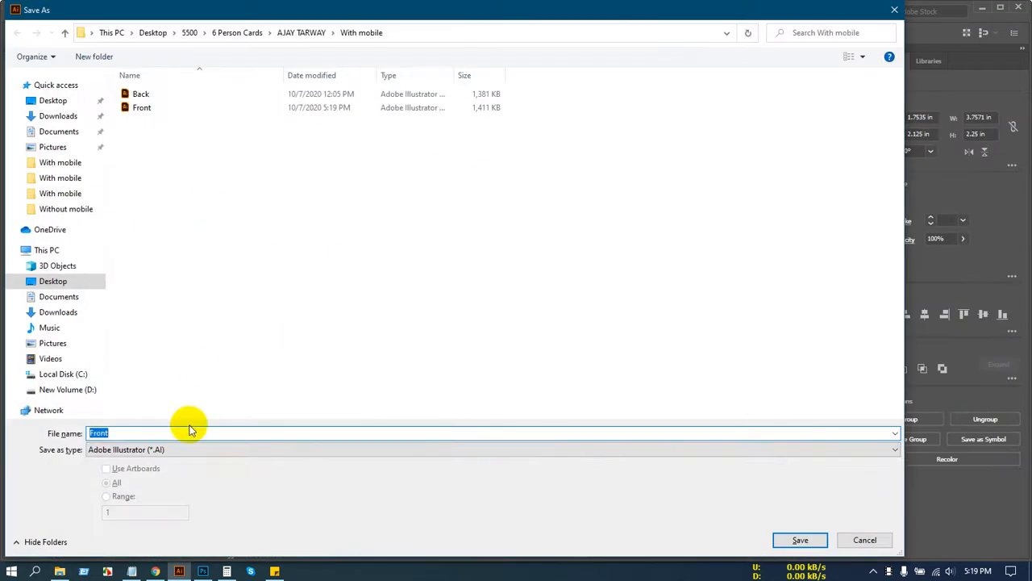
left_click(203, 449)
left_click(185, 484)
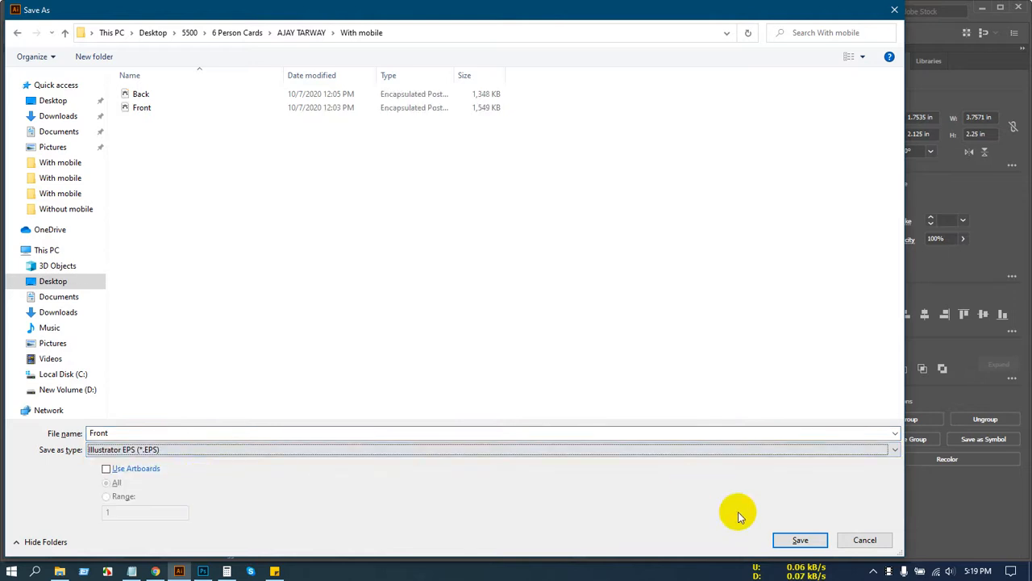
left_click(800, 539)
left_click(548, 335)
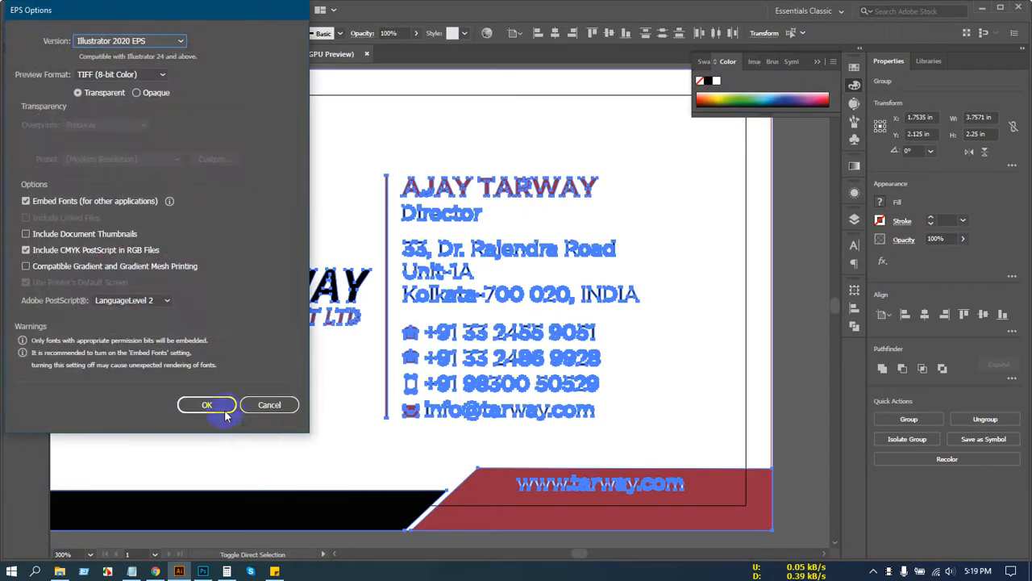
left_click(208, 405)
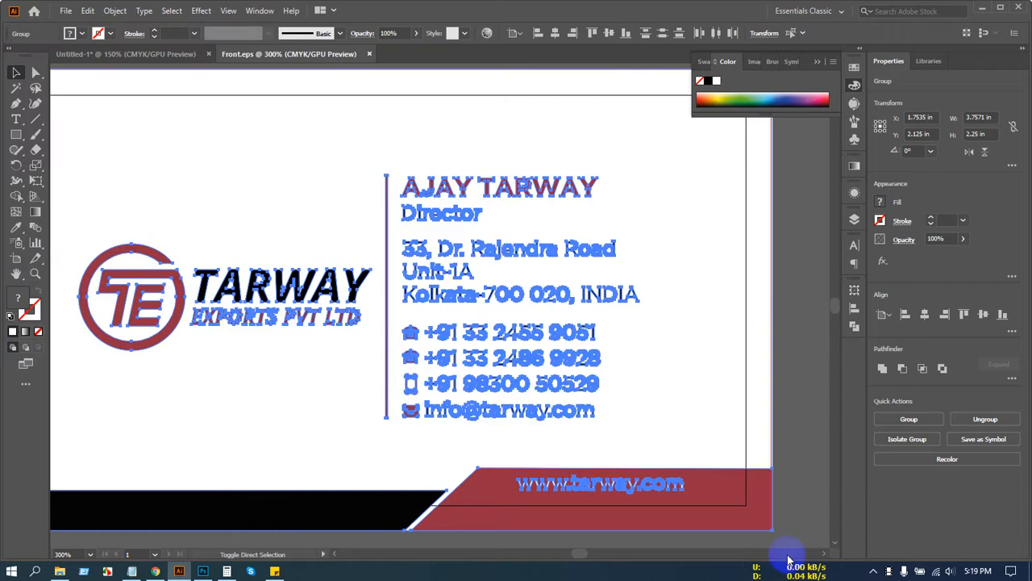
Step: Start saving the card as an Adobe PDF named Front in the same folder, replacing the existing Front.pdf
key("ctrl+shift+s")
left_click(175, 449)
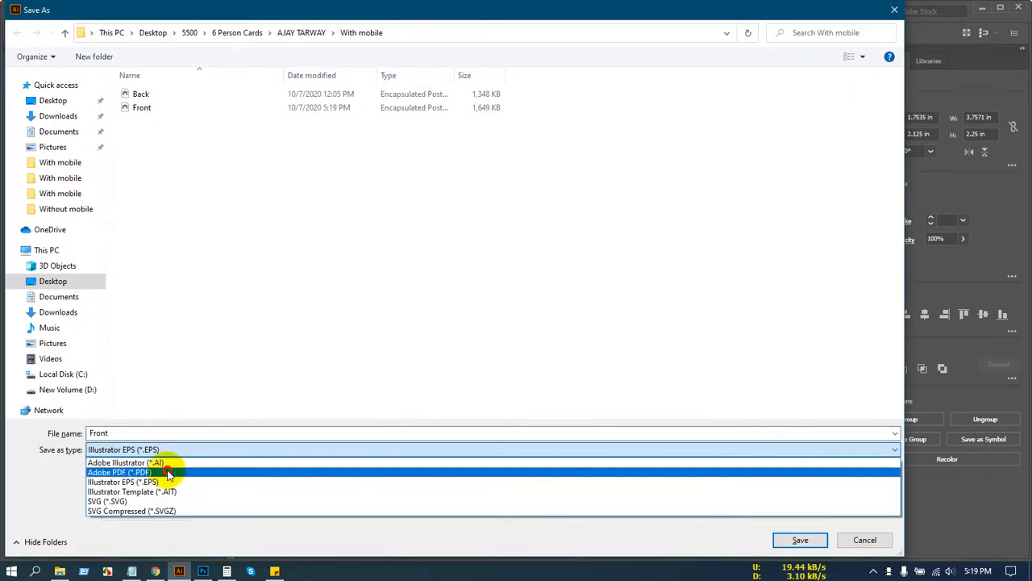
left_click(169, 473)
left_click(798, 539)
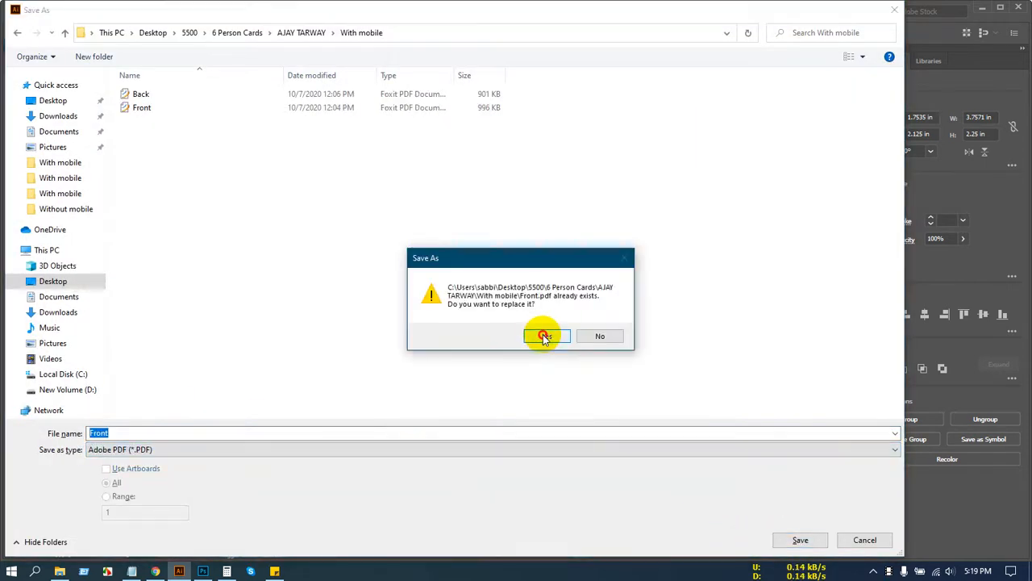
left_click(544, 335)
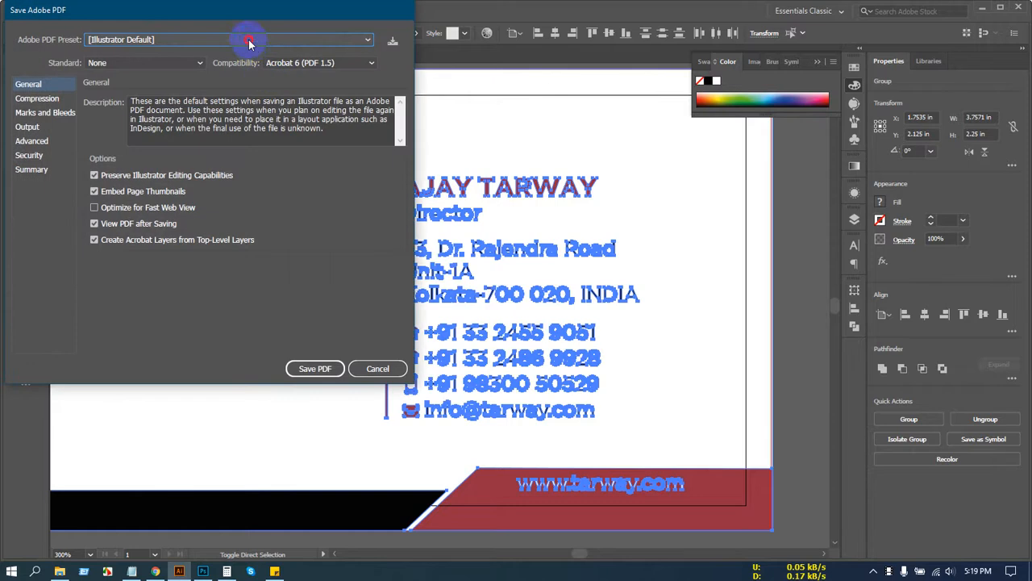
Step: Save the PDF with the High Quality Print preset, Acrobat 8 (PDF 1.7) compatibility and document bleed settings, and close the document
left_click(249, 41)
left_click(227, 90)
left_click(298, 63)
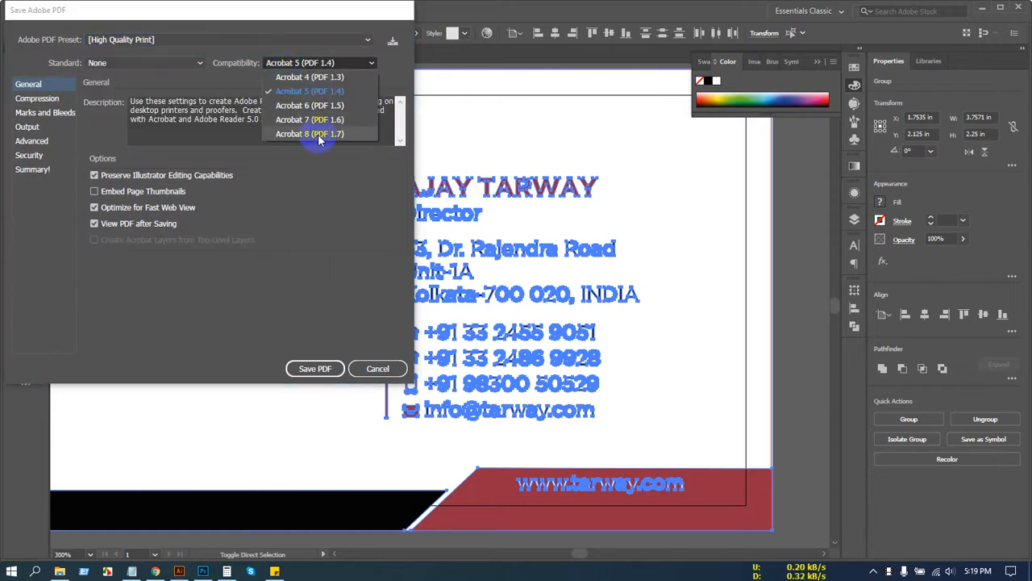
left_click(319, 134)
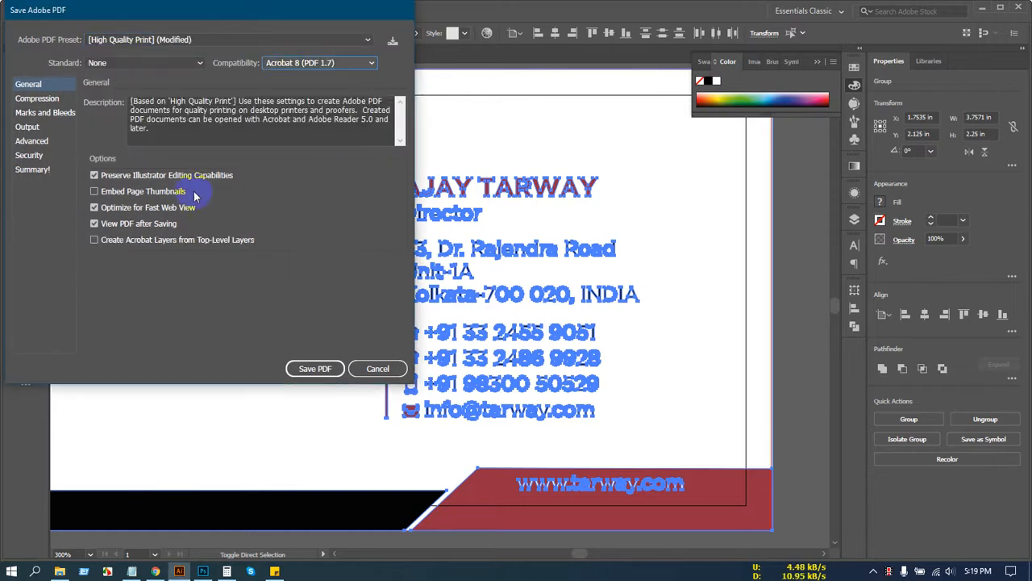
left_click(36, 113)
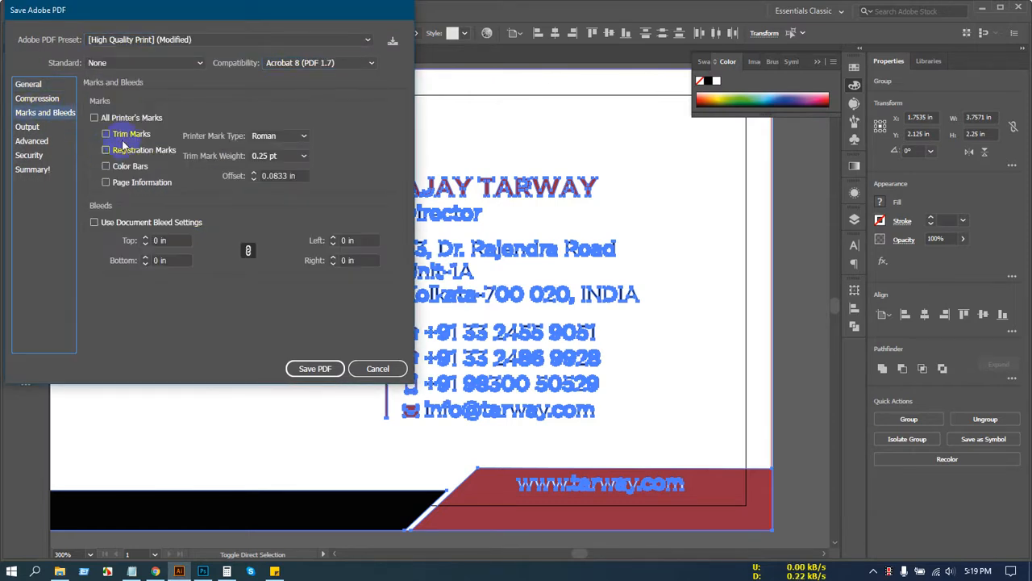
left_click(135, 223)
left_click(316, 370)
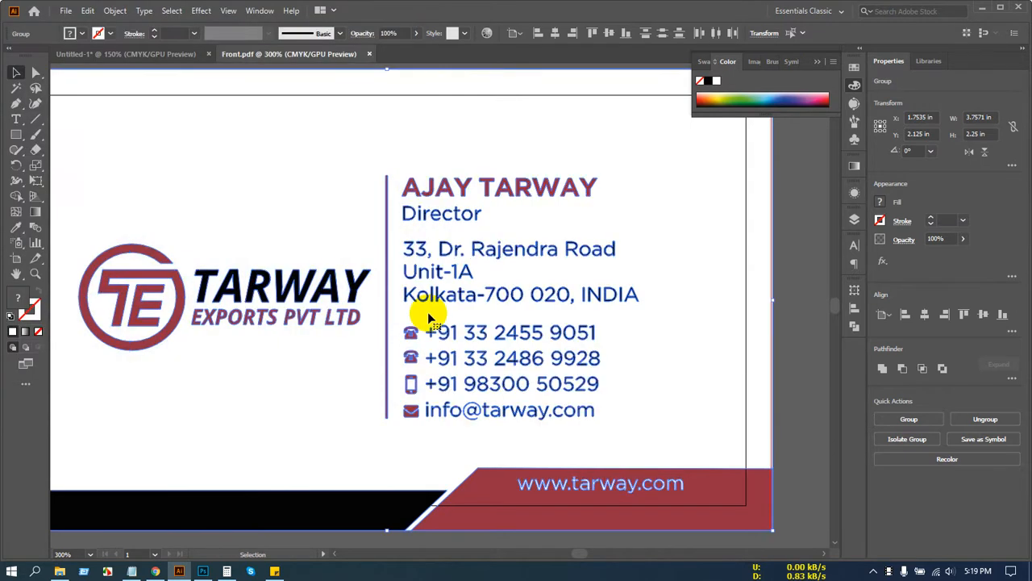
scroll(423, 344, "down", 1)
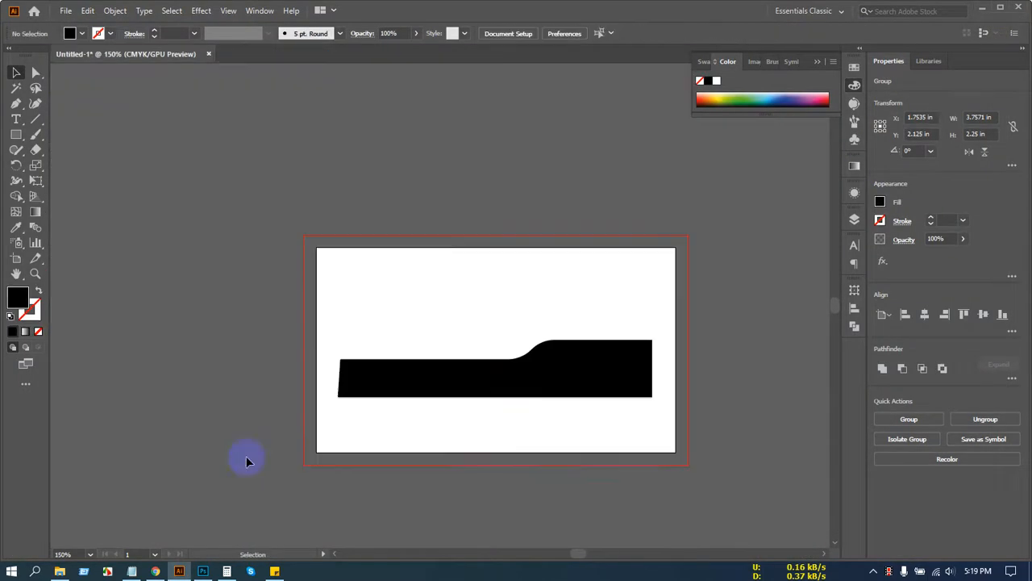
Step: Open Front.ai from the With mobile folder of the third person in 6 Person Cards
left_click(60, 570)
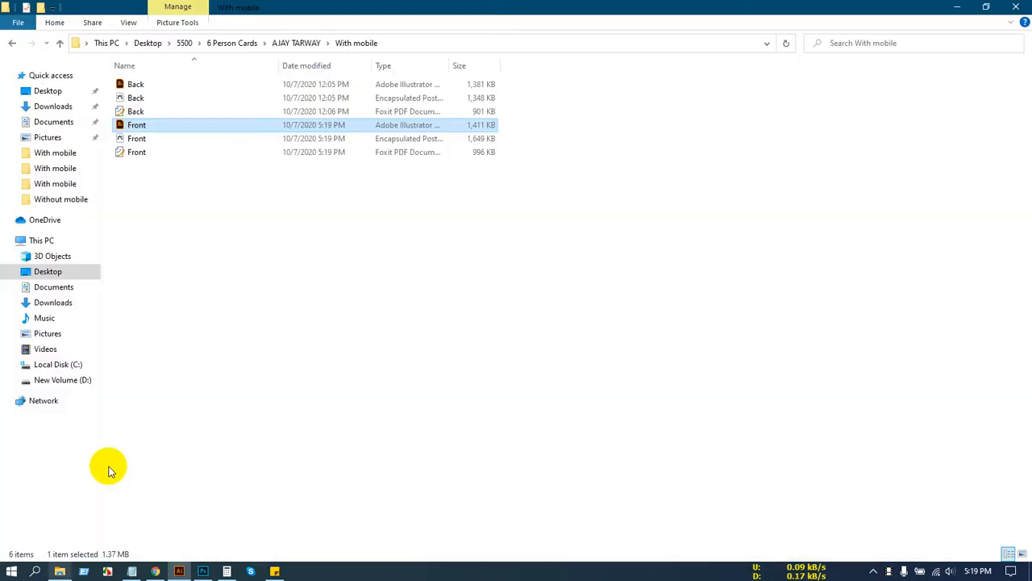
left_click(61, 43)
left_click(61, 44)
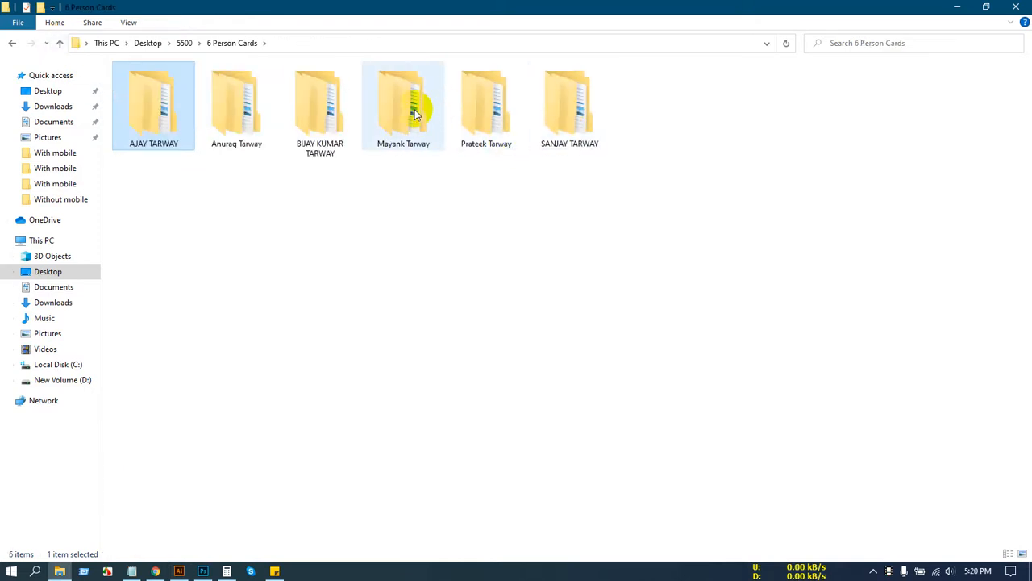
left_click(345, 110)
double_click(347, 111)
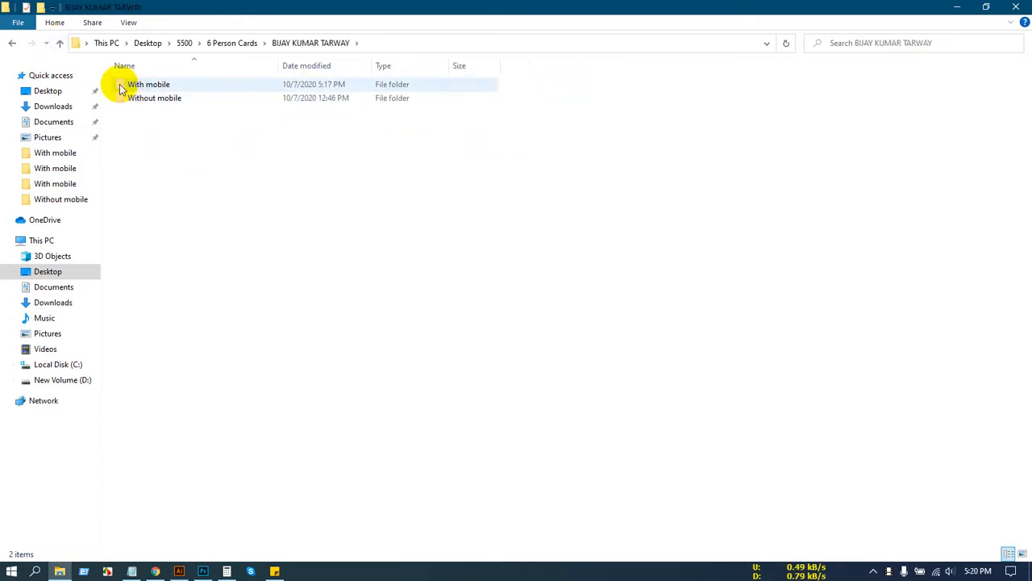
double_click(129, 85)
double_click(132, 125)
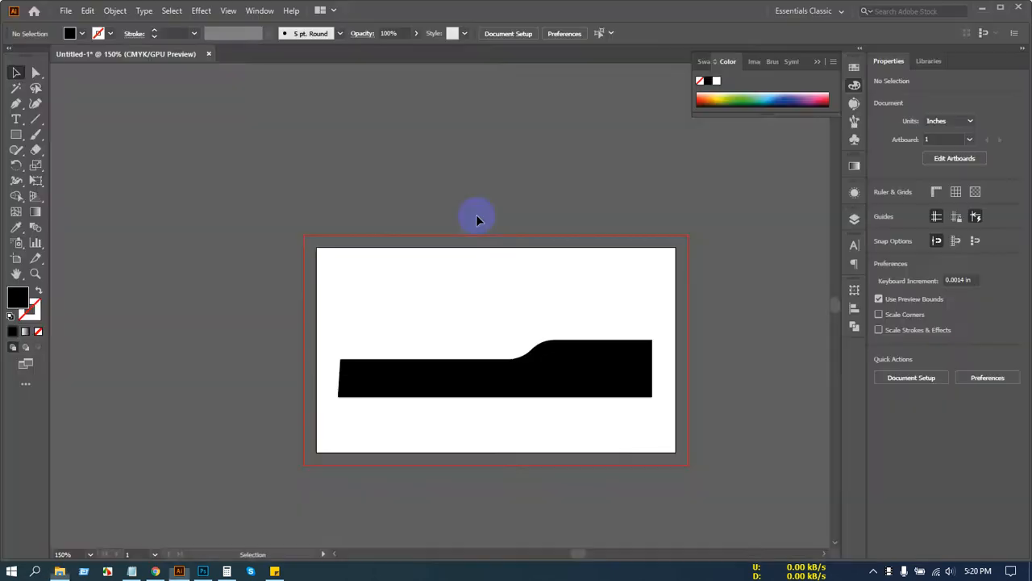
Step: Capitalise the "u" in the address line so it reads Unit-1A, and save Front.ai
scroll(405, 244, "up", 4)
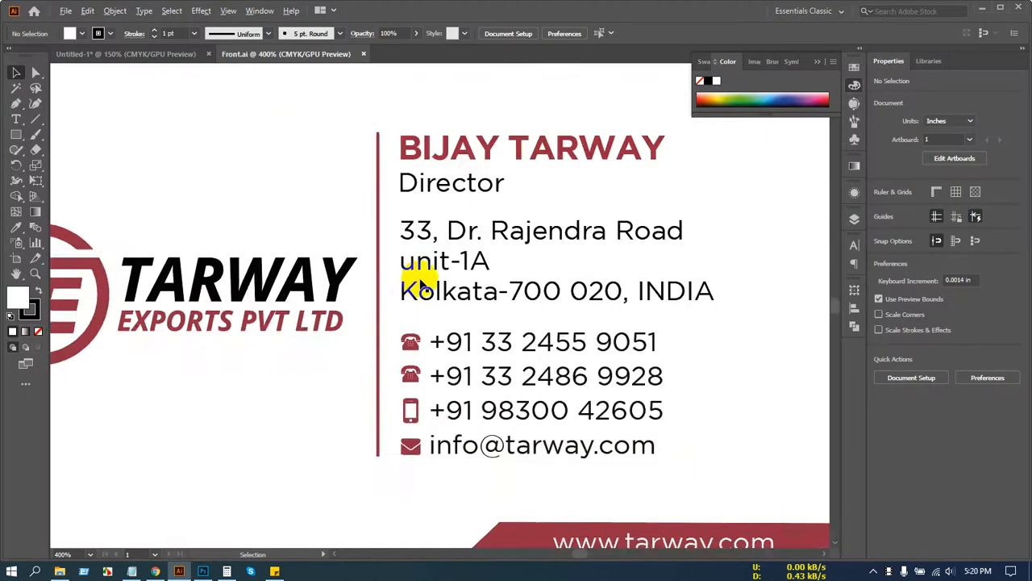
left_click(413, 250)
key("t")
triple_click(410, 250)
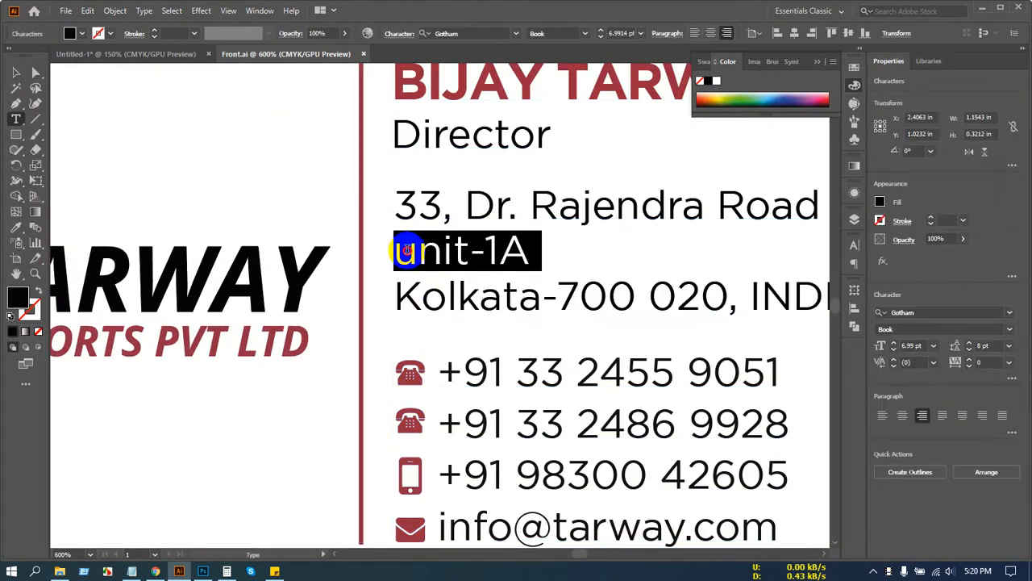
left_click(411, 248)
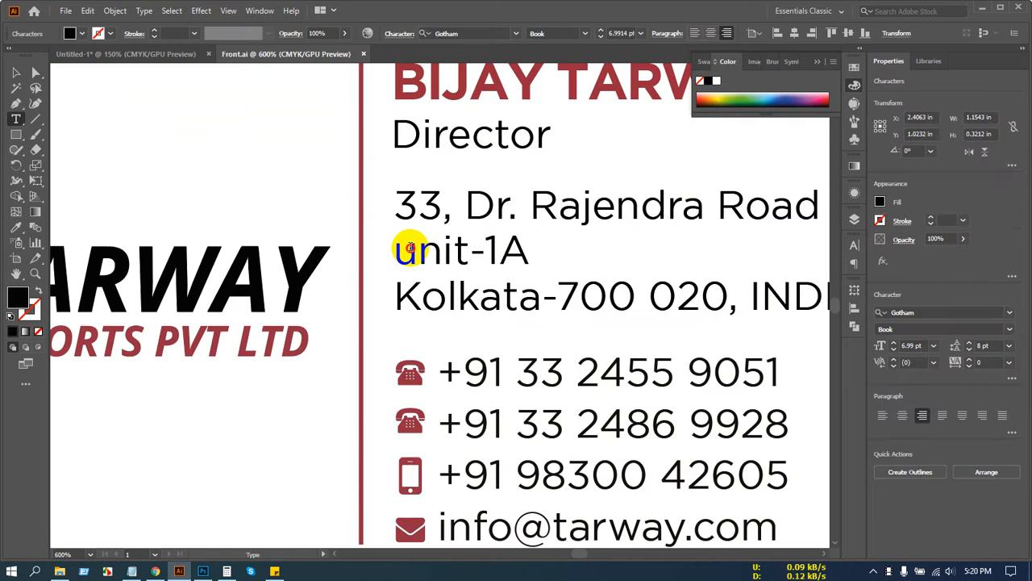
type("U")
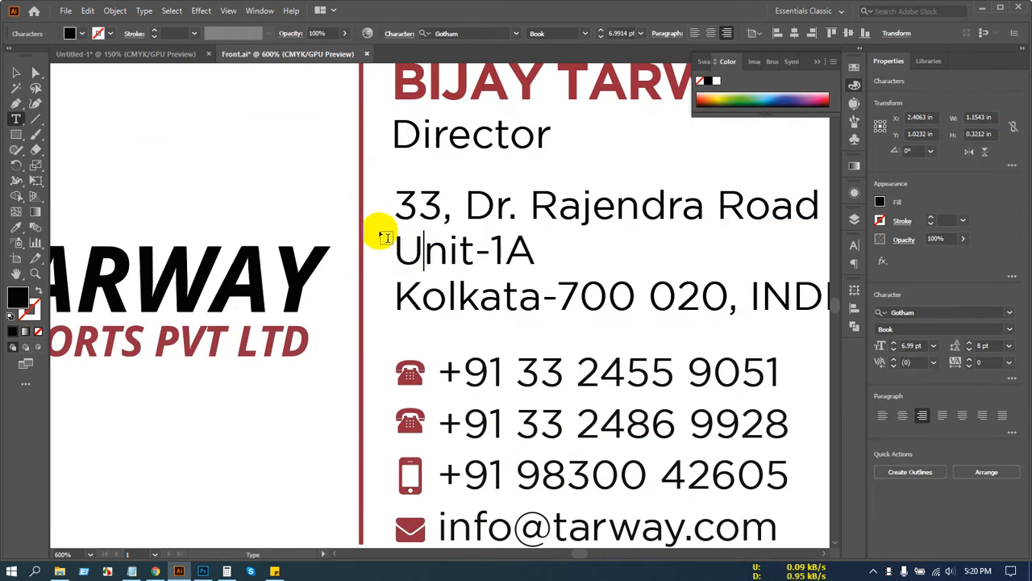
left_click(14, 74)
key("ctrl+minus")
key("ctrl+minus")
key("ctrl+minus")
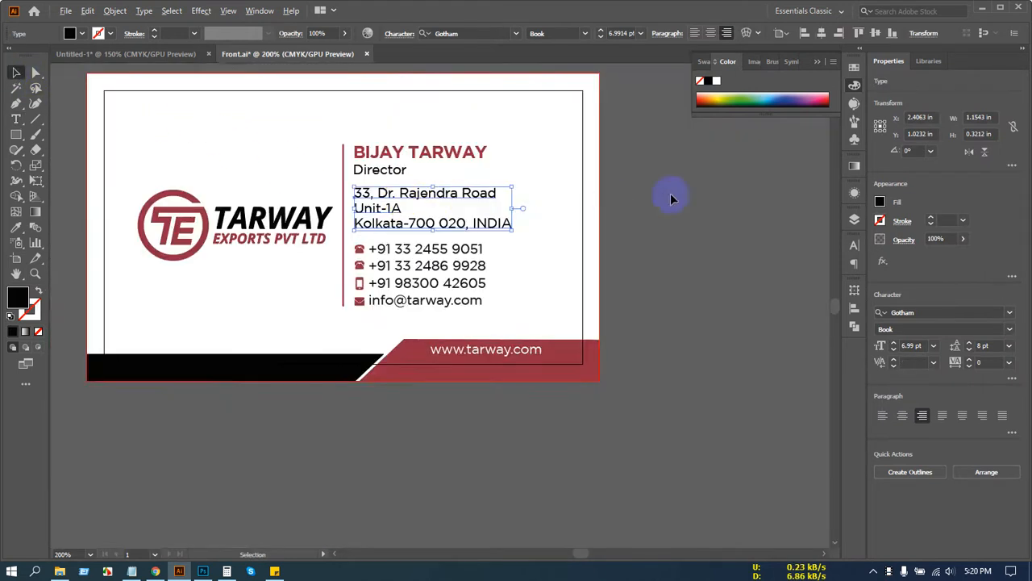
left_click(707, 277)
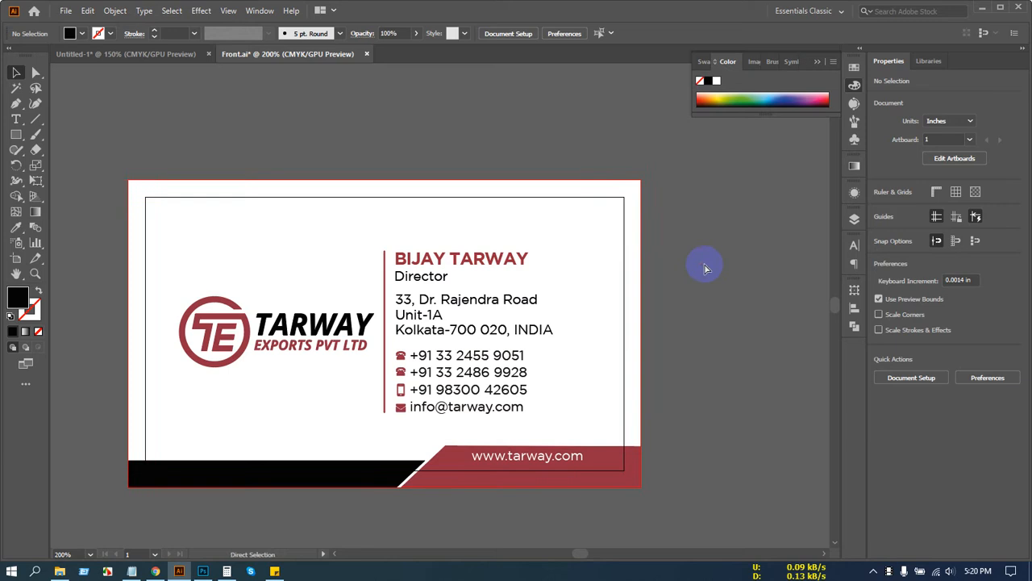
Step: Convert the card's text to outlines as part of one artwork group, and unlock the white background
key("ctrl+a")
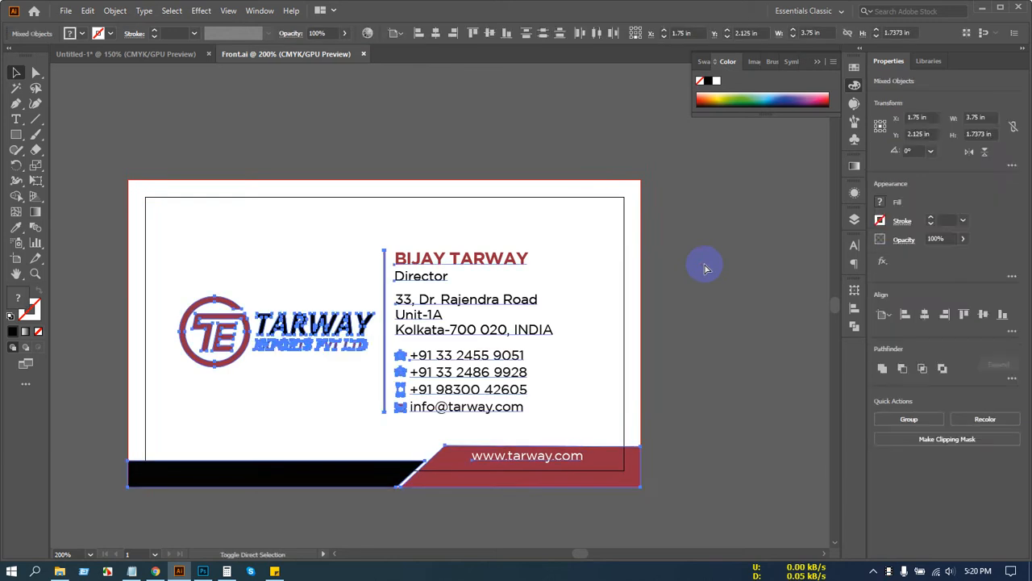
key("ctrl+g")
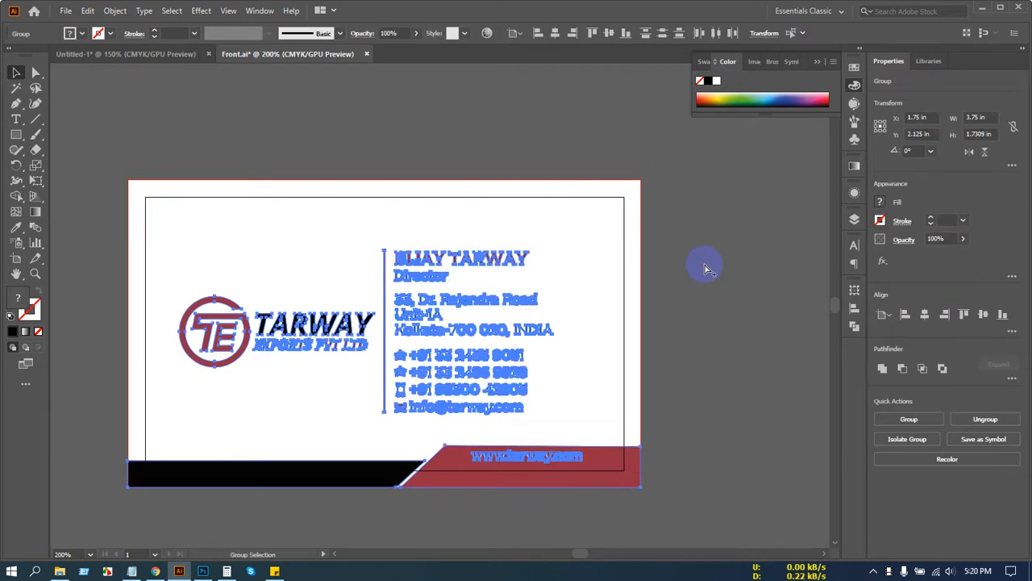
key("ctrl+alt+2")
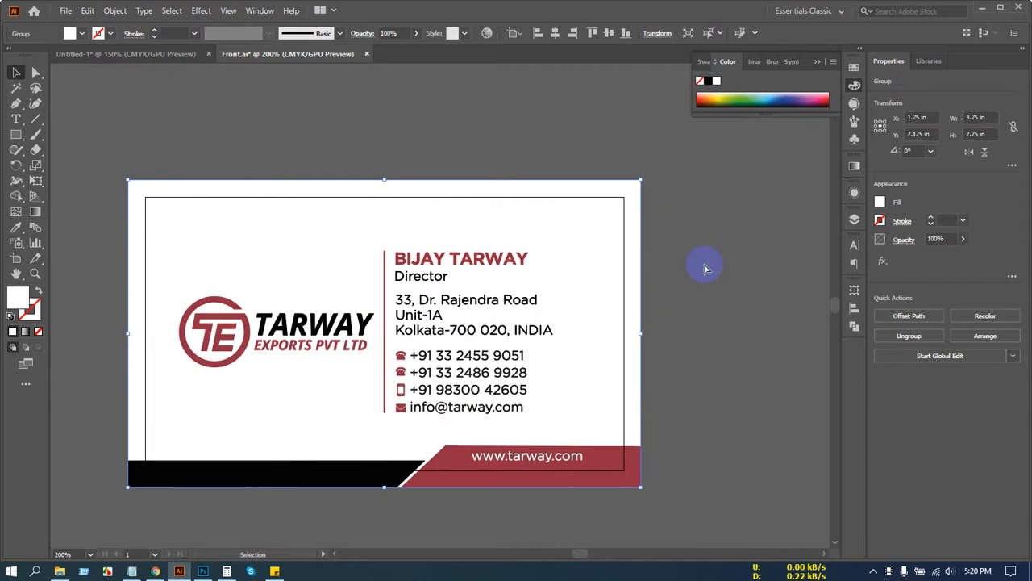
Step: Save this person's card as an Illustrator EPS named Front, replacing the existing Front.eps with the default EPS options
key("ctrl+shift+s")
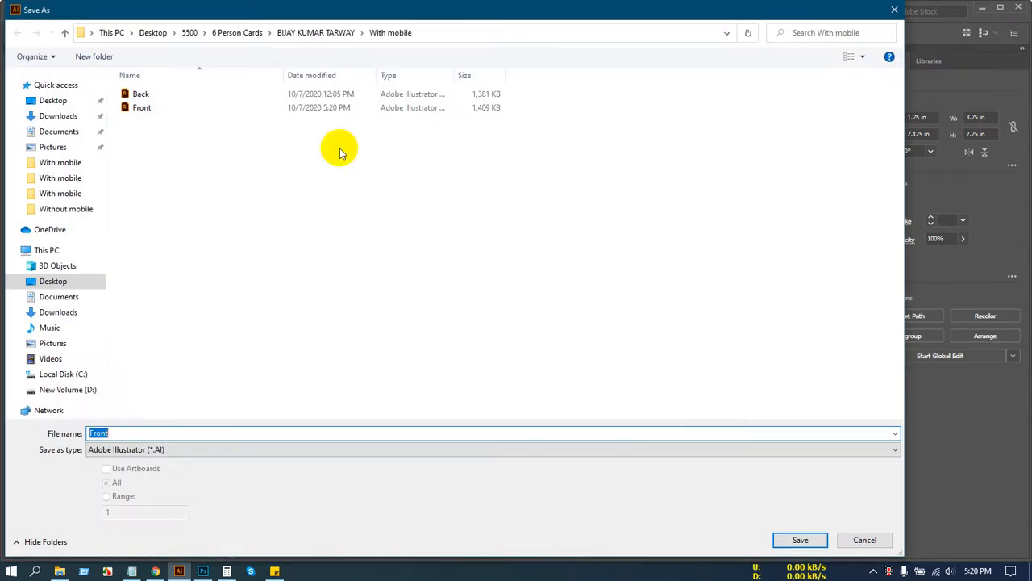
left_click(205, 449)
left_click(182, 481)
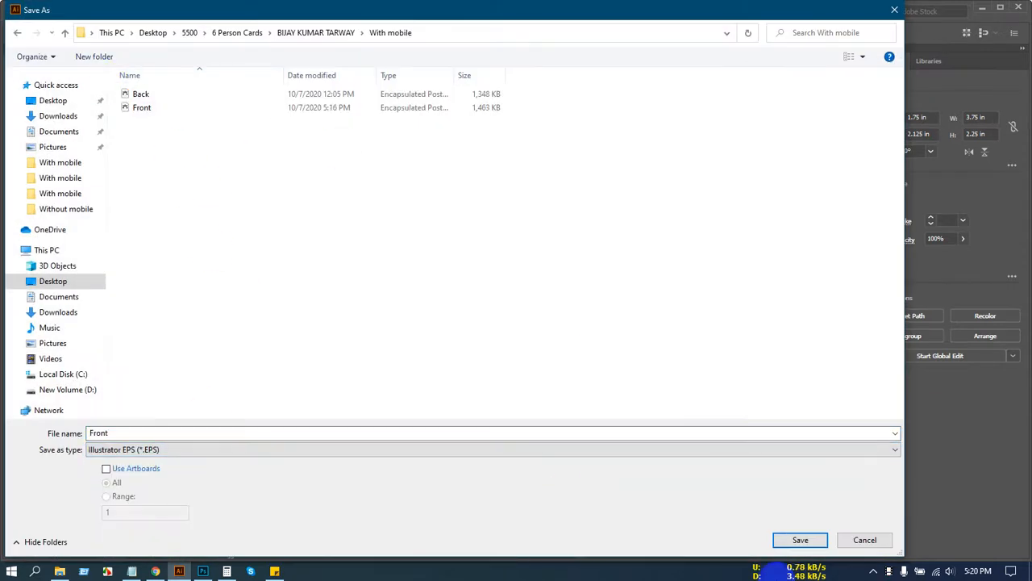
left_click(816, 545)
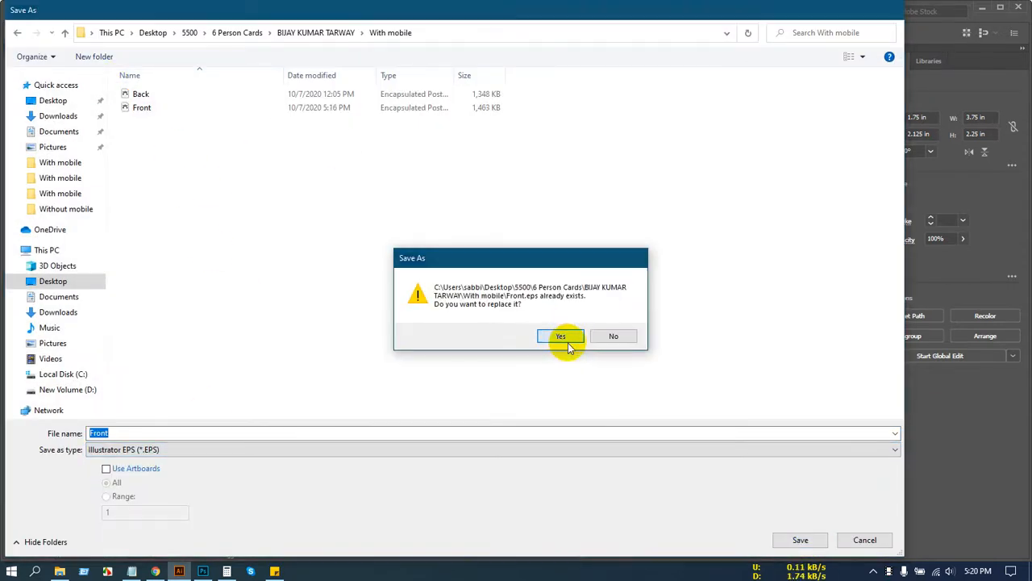
left_click(564, 338)
left_click(206, 408)
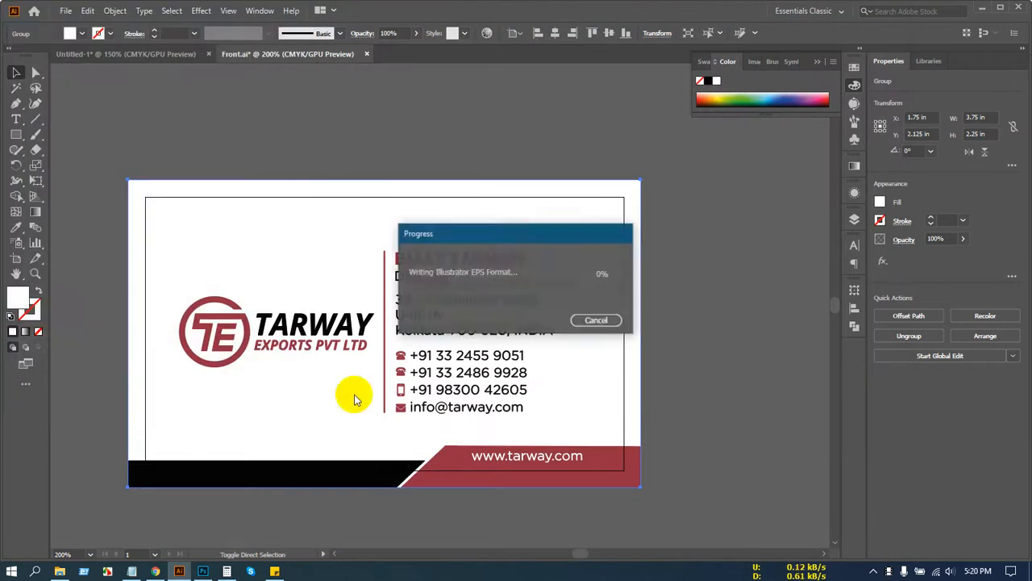
Step: Start saving this card as an Adobe PDF named Front, replacing the existing Front.pdf in the With mobile folder
key("ctrl+shift+s")
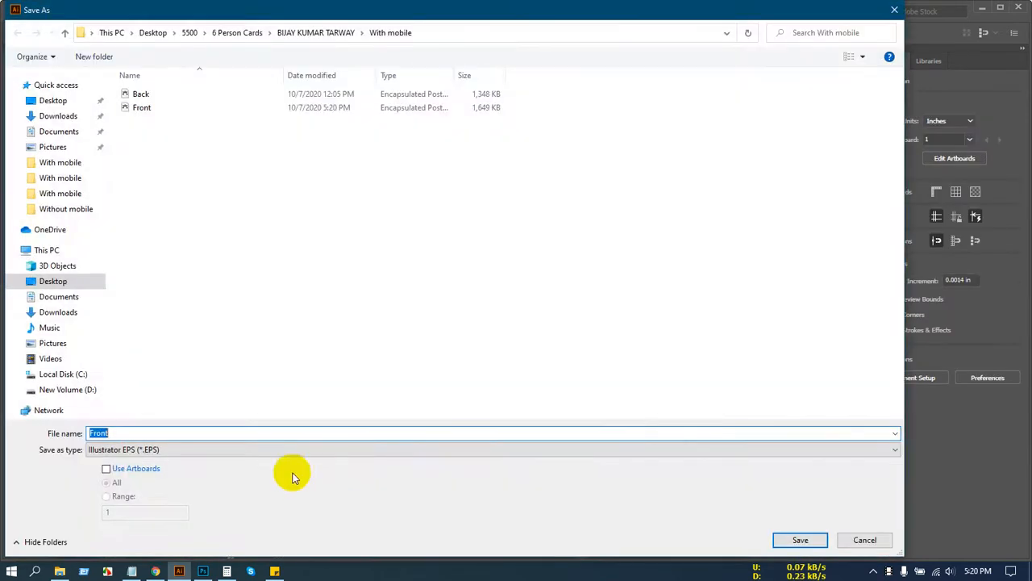
left_click(242, 449)
left_click(200, 473)
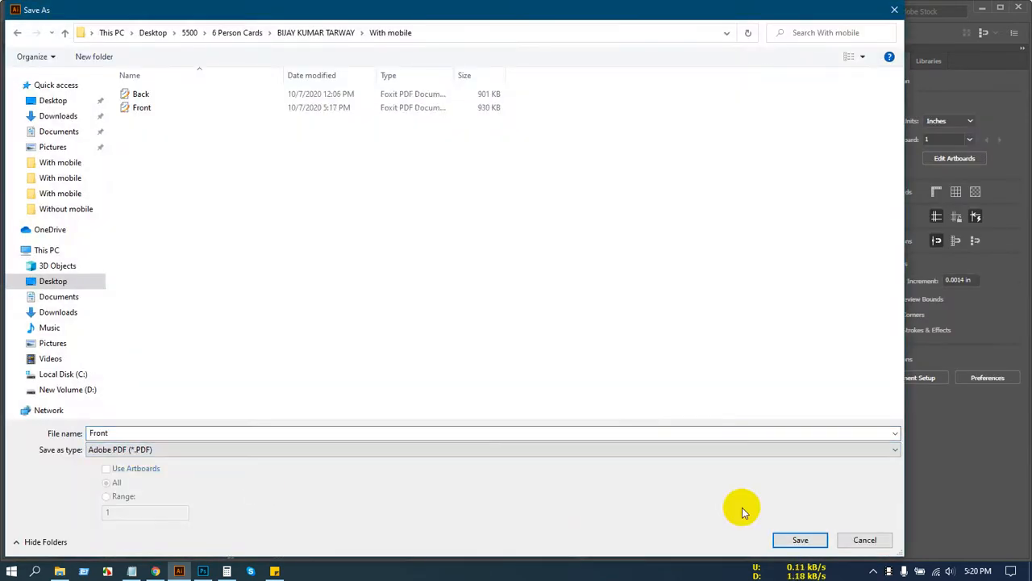
left_click(806, 539)
left_click(561, 337)
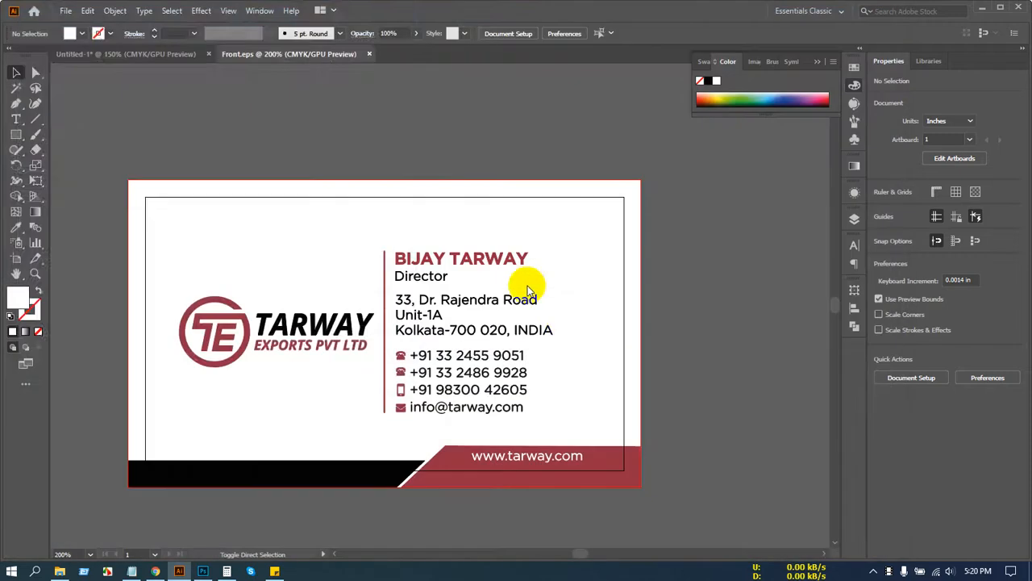
Step: Set the PDF export to the High Quality Print preset with Acrobat 8 (PDF 1.7) compatibility, page thumbnails and Acrobat layers
left_click(256, 37)
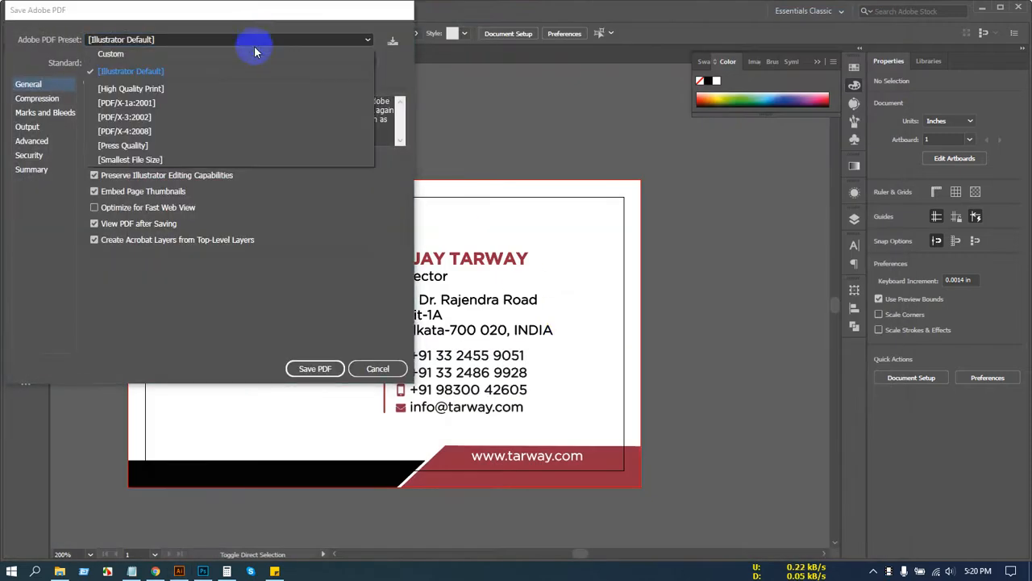
left_click(211, 86)
left_click(312, 65)
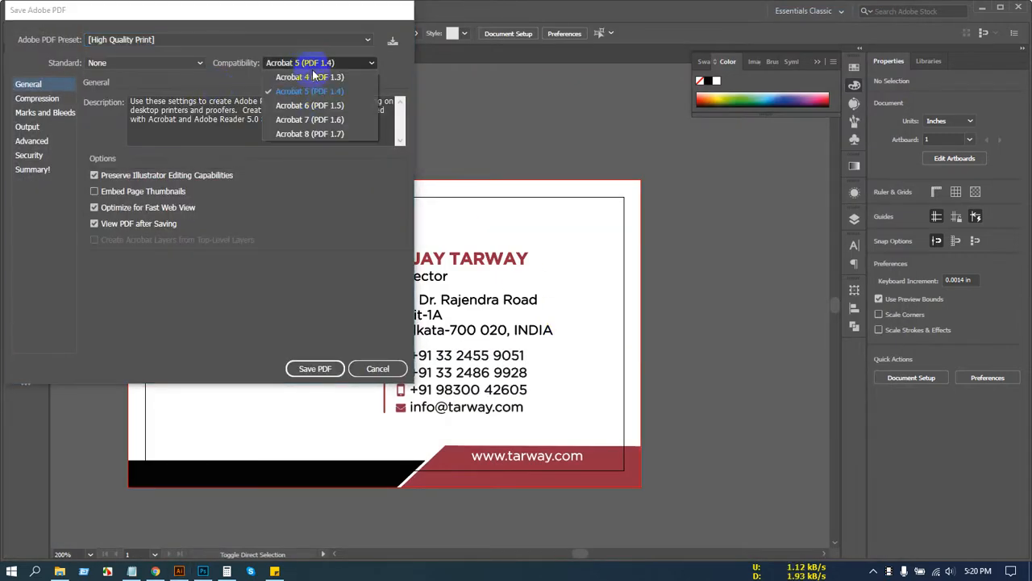
left_click(322, 134)
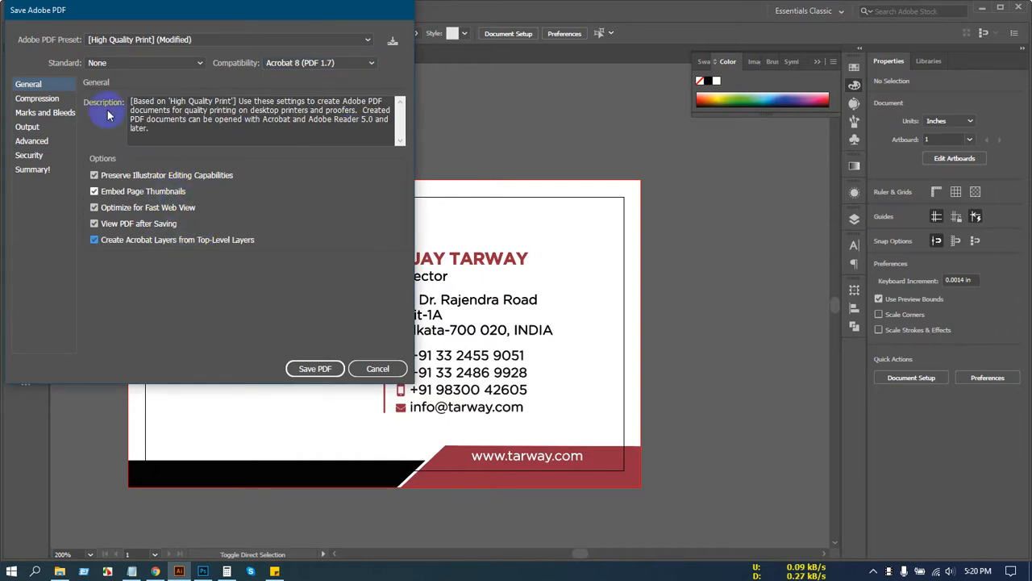
Step: Save the PDF with trim marks and the document bleed settings, and close both the PDF preview and the card document
left_click(49, 114)
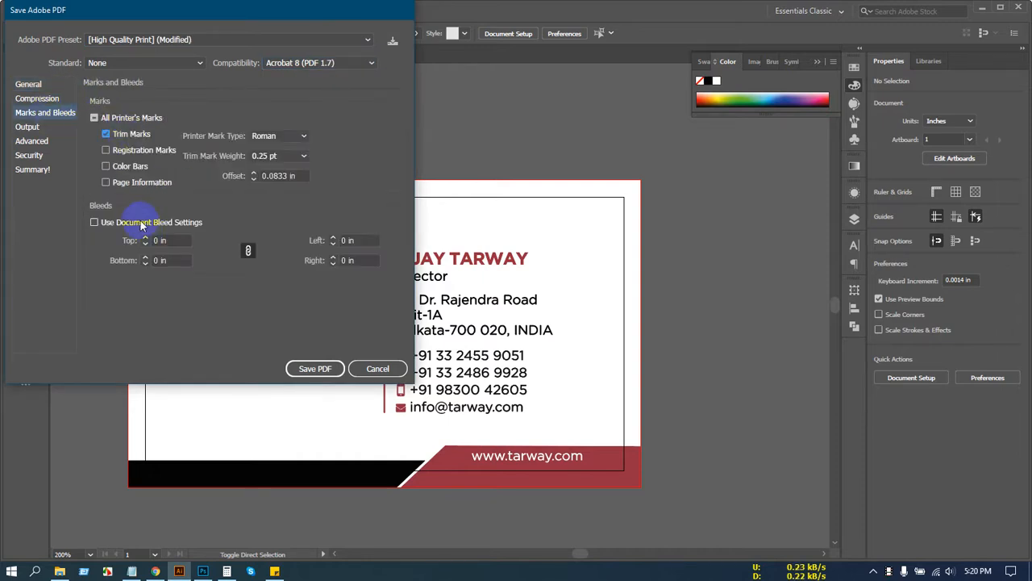
left_click(95, 223)
left_click(314, 369)
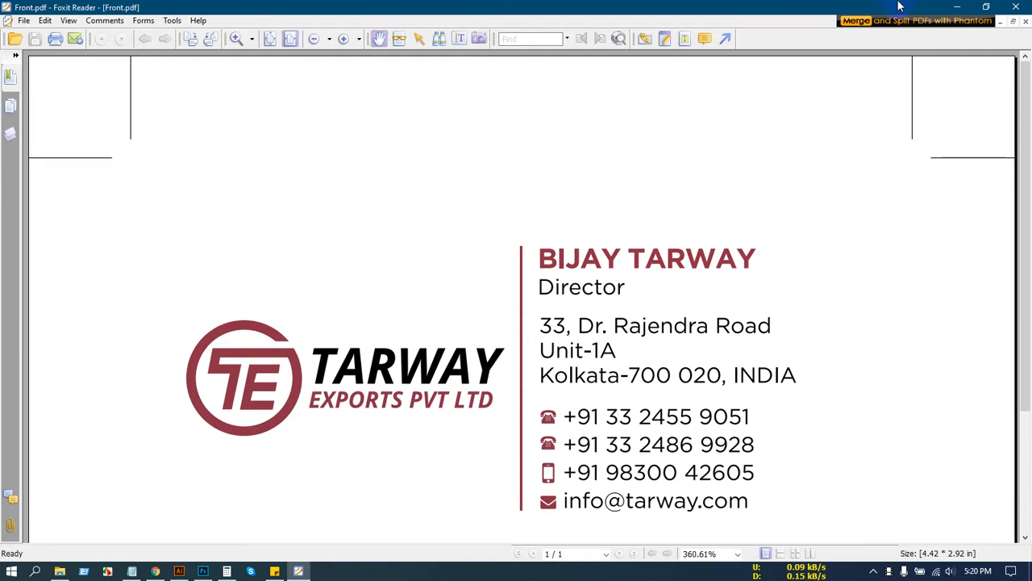
left_click(1012, 8)
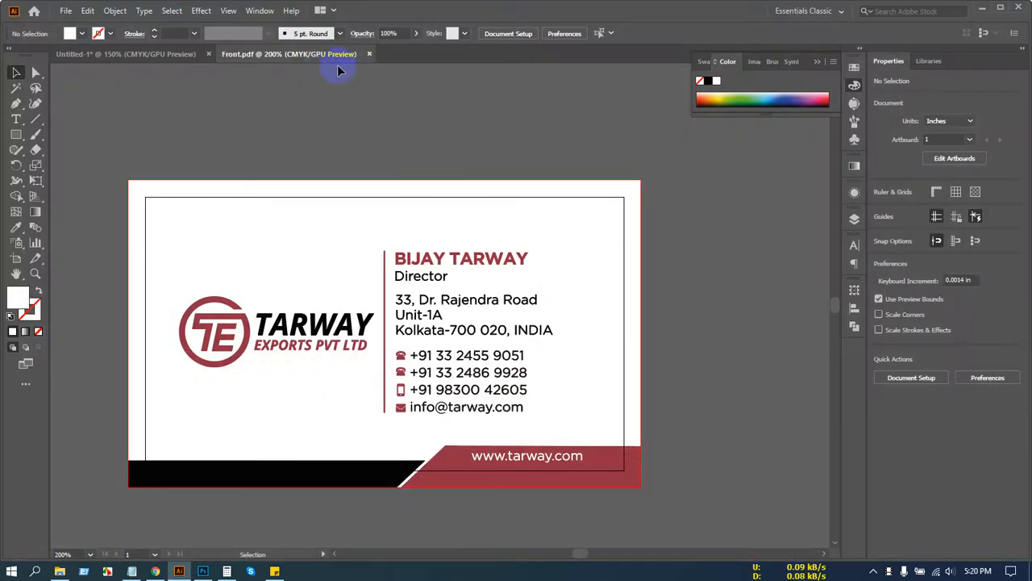
left_click(370, 54)
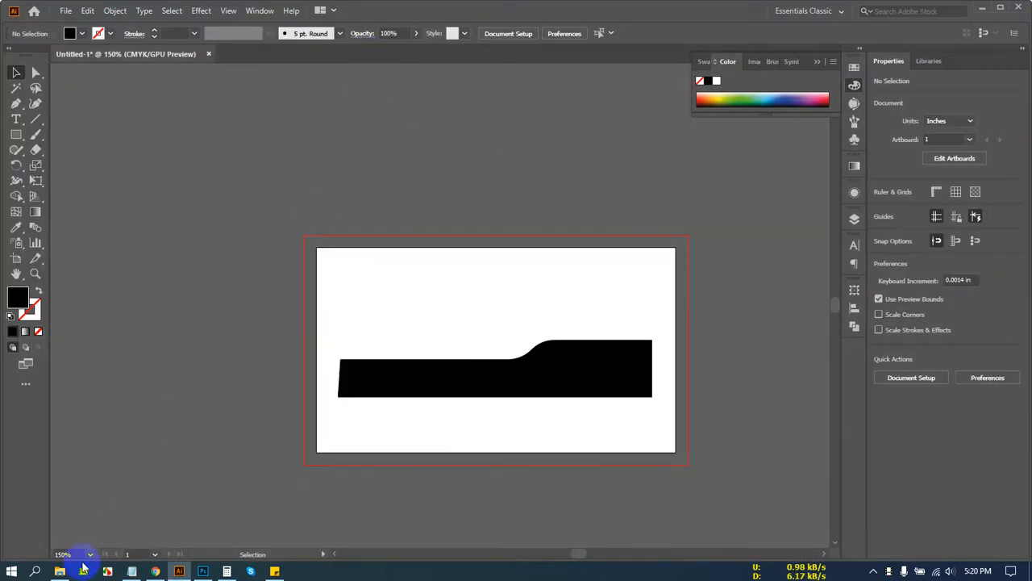
Step: In File Explorer, review Front.pdf from the With mobile folder of the first person in 6 Person Cards, and close it
left_click(60, 571)
left_click(60, 45)
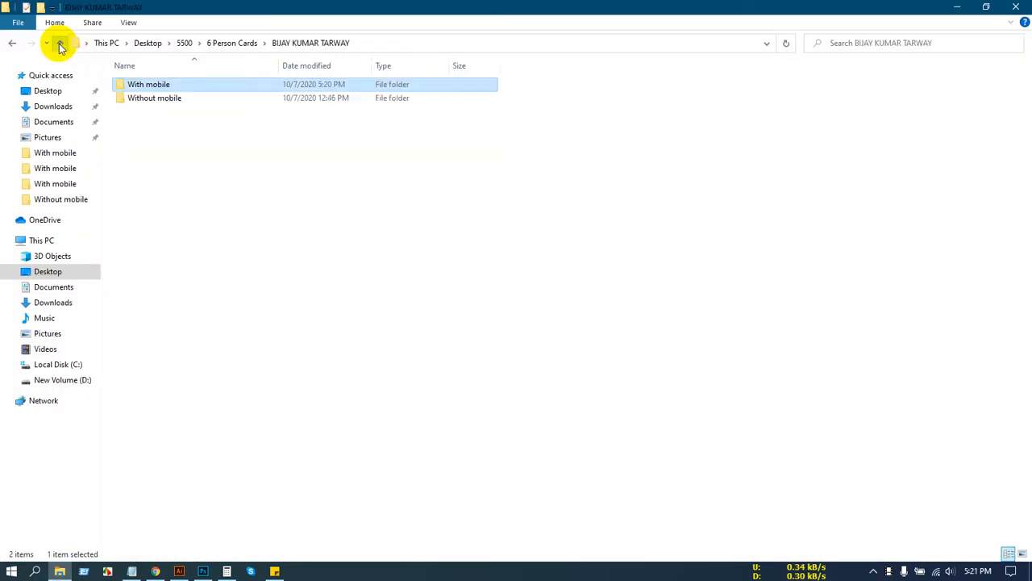
left_click(60, 45)
double_click(150, 103)
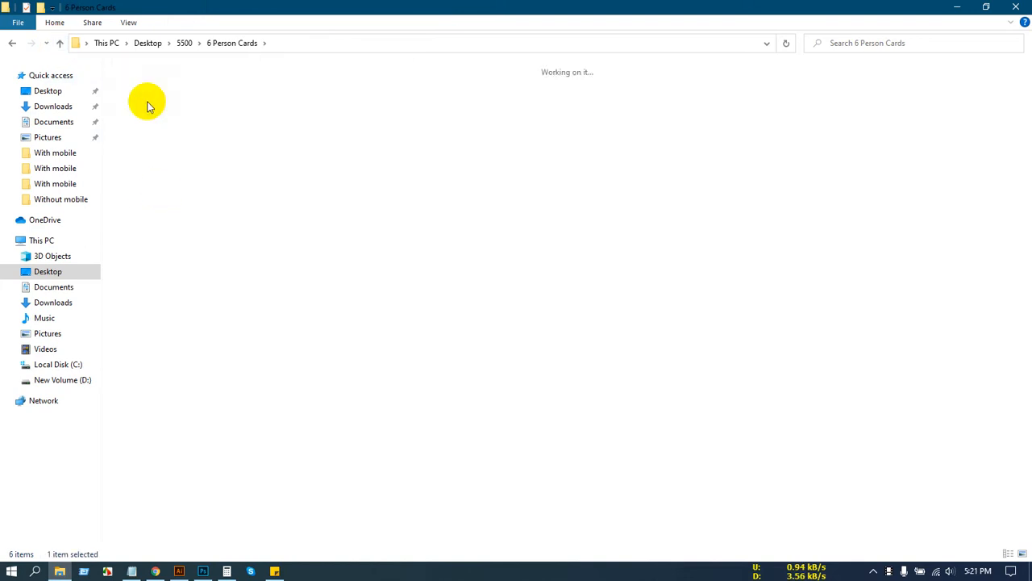
double_click(159, 109)
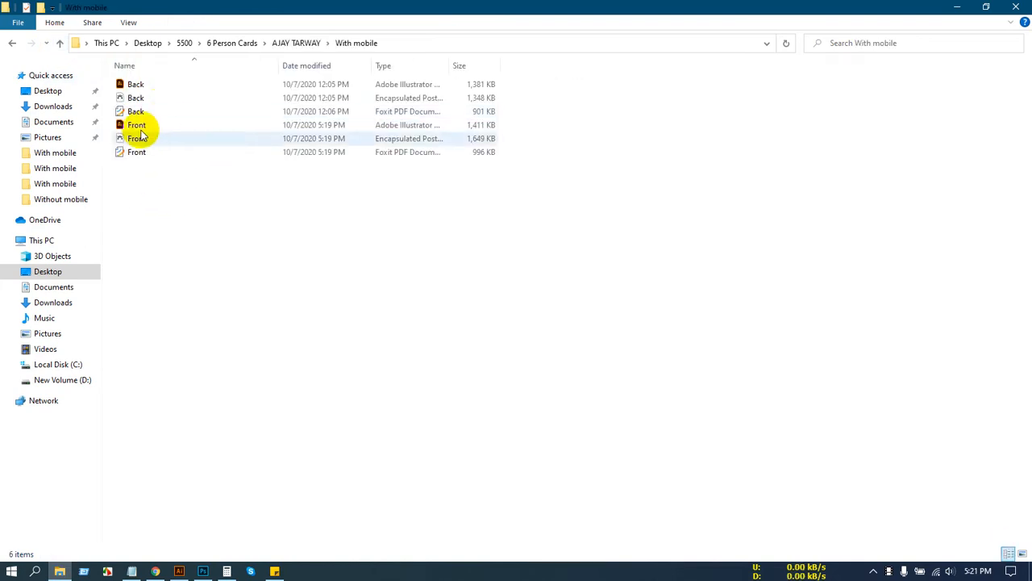
double_click(129, 152)
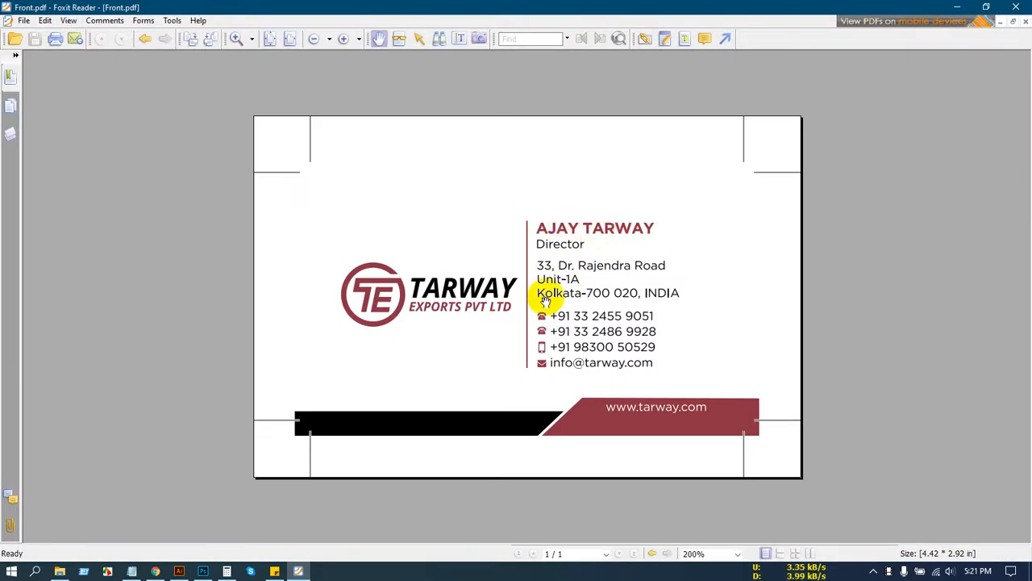
left_click(1022, 7)
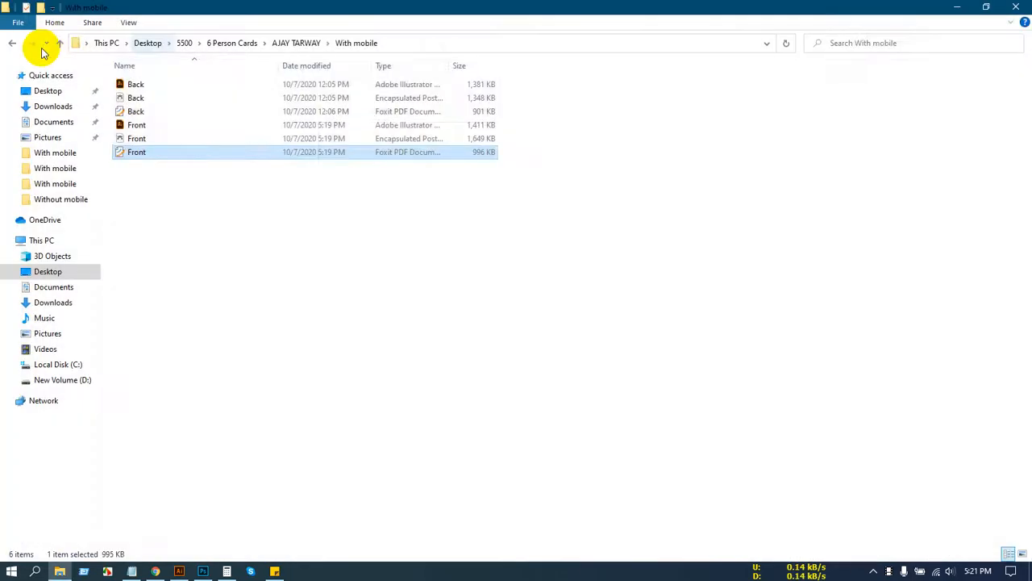
Step: Review the same person's Front.pdf in the Without mobile folder and close it
left_click(61, 44)
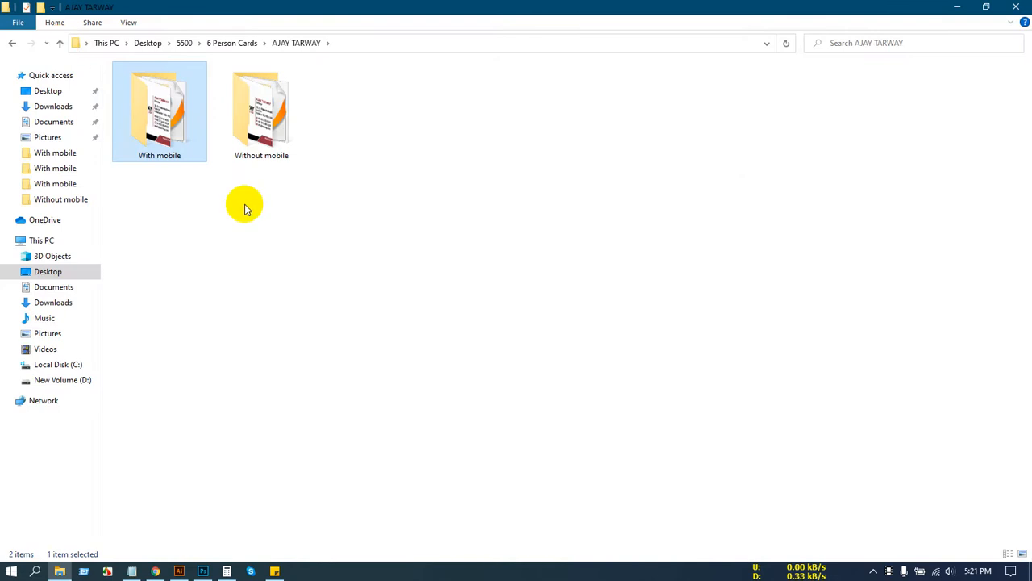
double_click(263, 113)
double_click(121, 153)
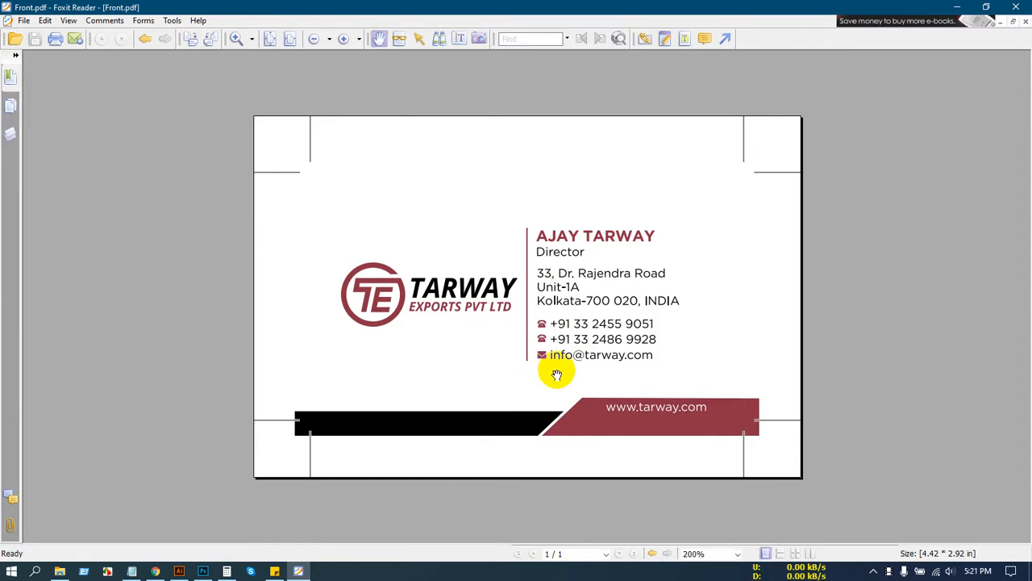
left_click(1012, 8)
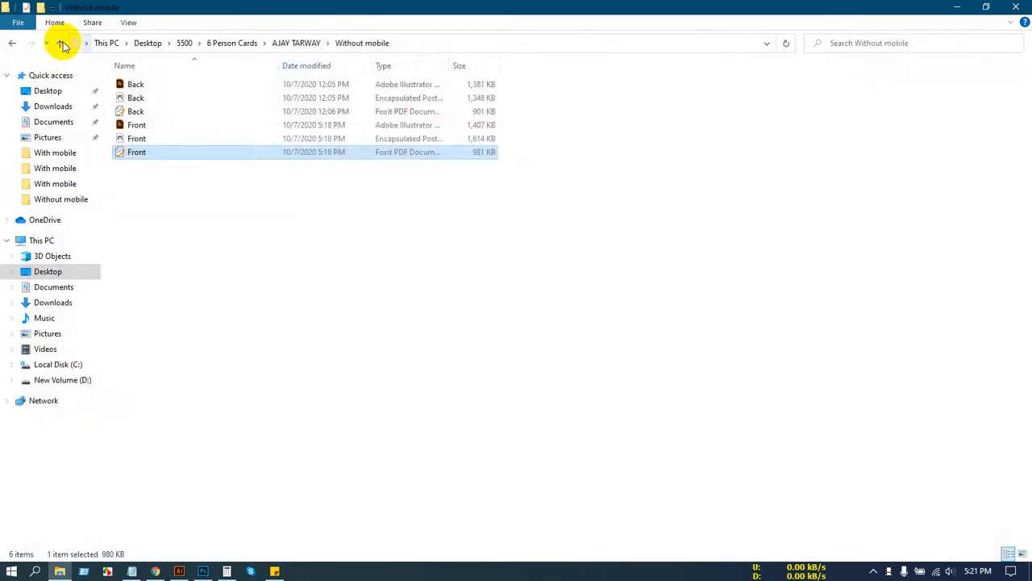
Step: Check the address and mobile line on the second person's Front.pdf in the With mobile folder, and close the PDF
left_click(61, 43)
left_click(71, 45)
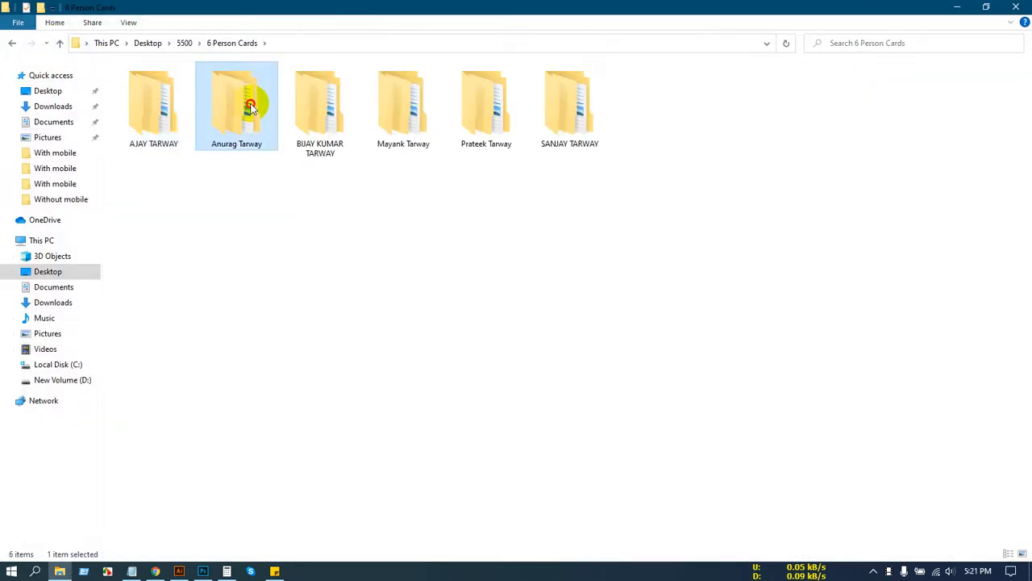
double_click(249, 102)
left_click(137, 93)
double_click(138, 92)
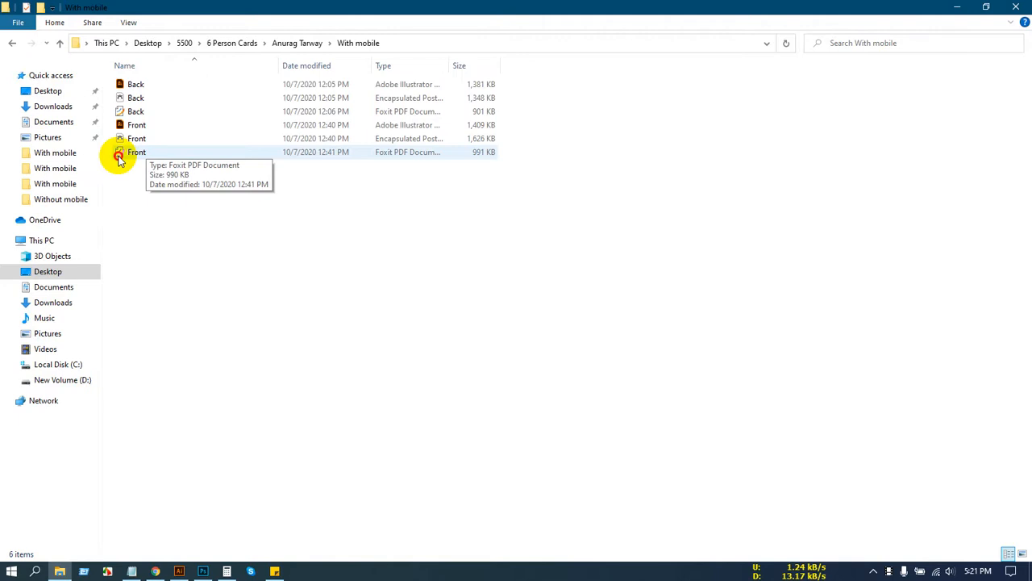
double_click(219, 153)
scroll(694, 299, "down", 1)
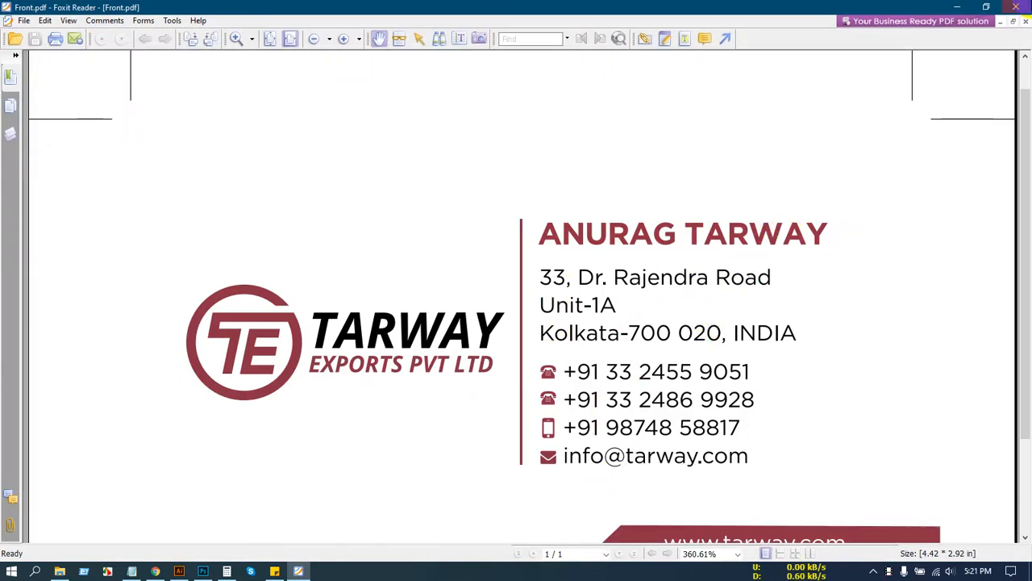
left_click(1016, 6)
Step: Check the second person's Front.pdf in the Without mobile folder and close it
left_click(60, 43)
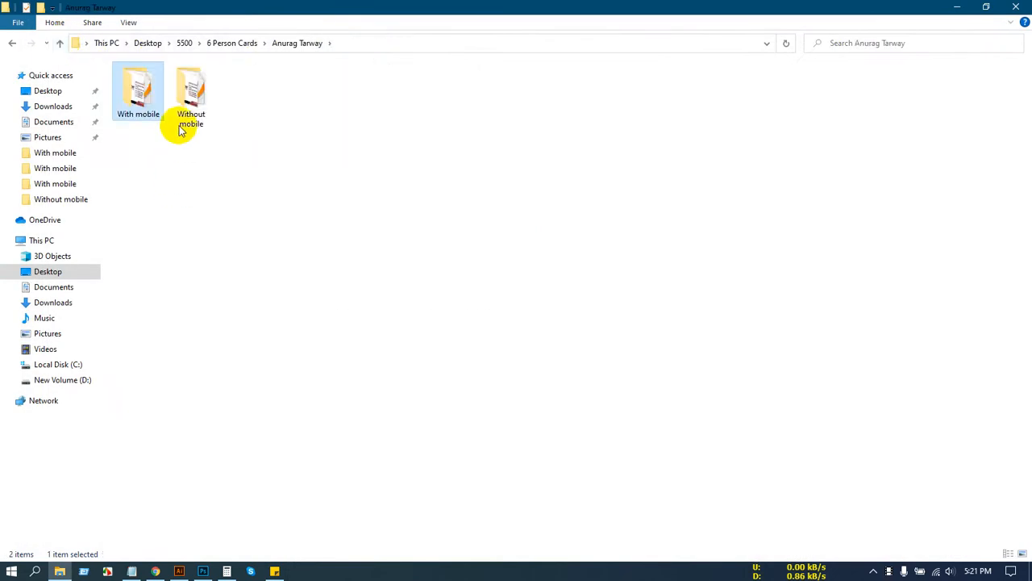
double_click(190, 100)
left_click(125, 125)
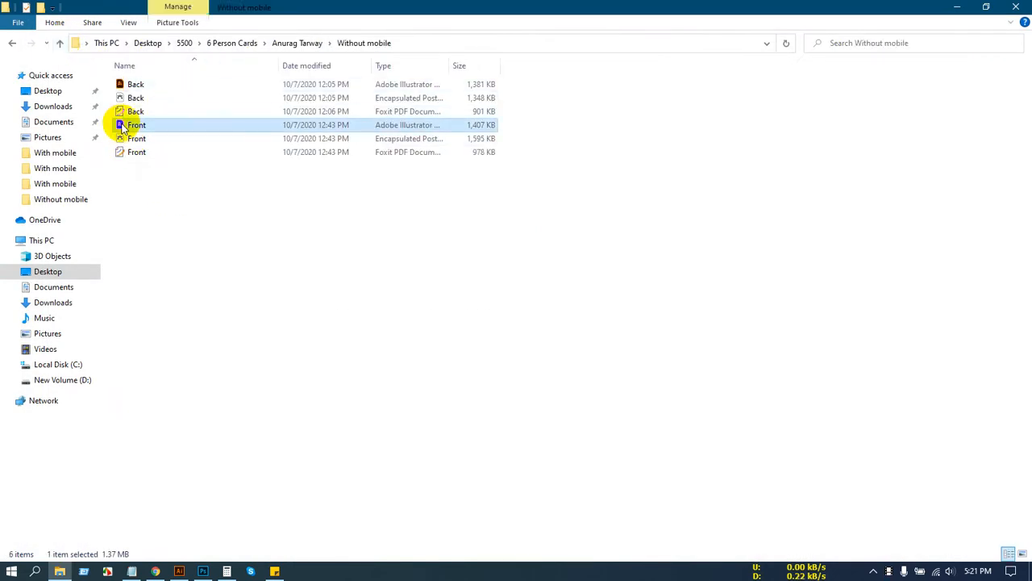
double_click(129, 152)
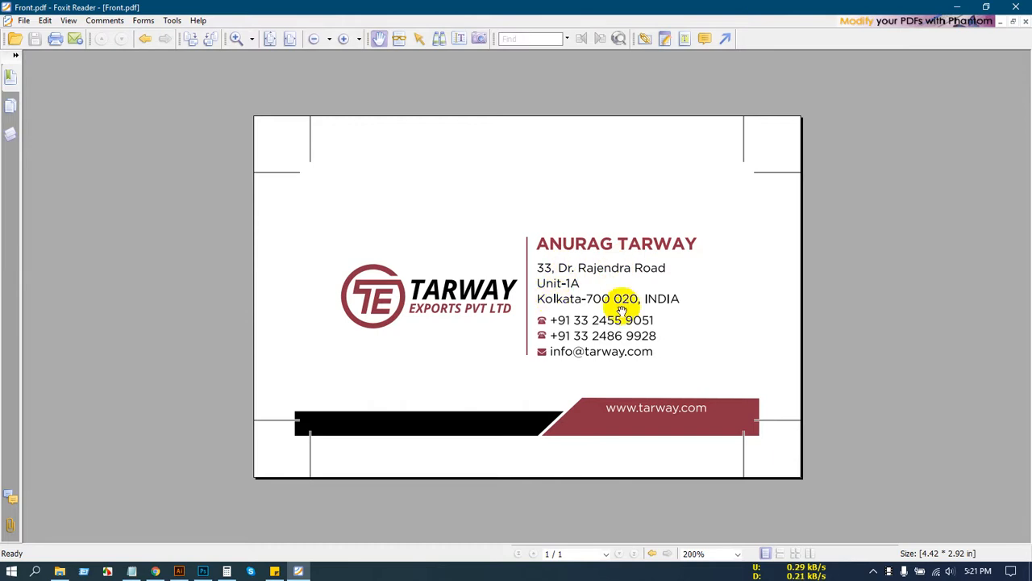
left_click(1016, 7)
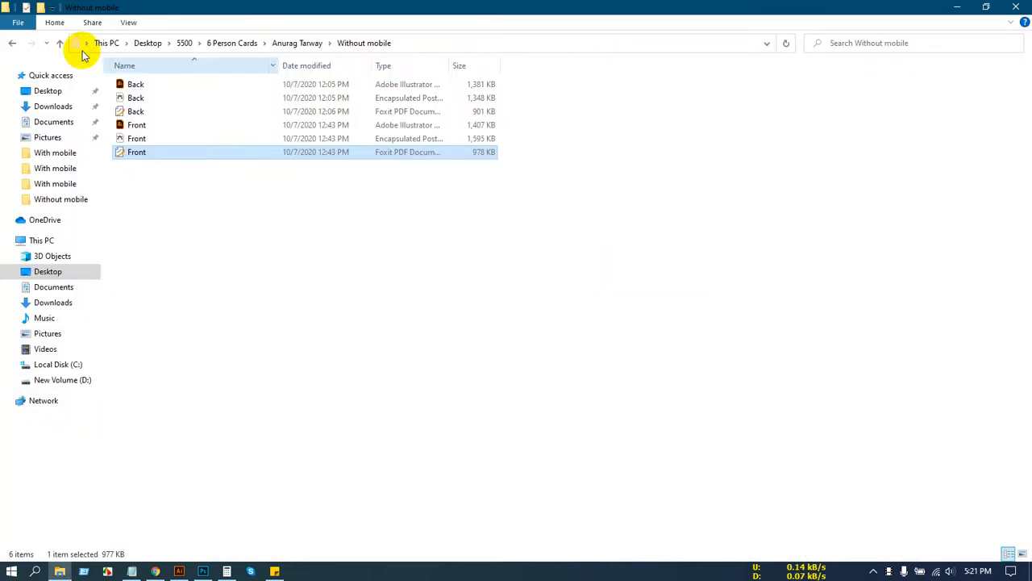
Step: View the third person's Front.pdf from the With mobile folder, checking its address and contact lines
left_click(60, 43)
left_click(59, 43)
left_click(313, 95)
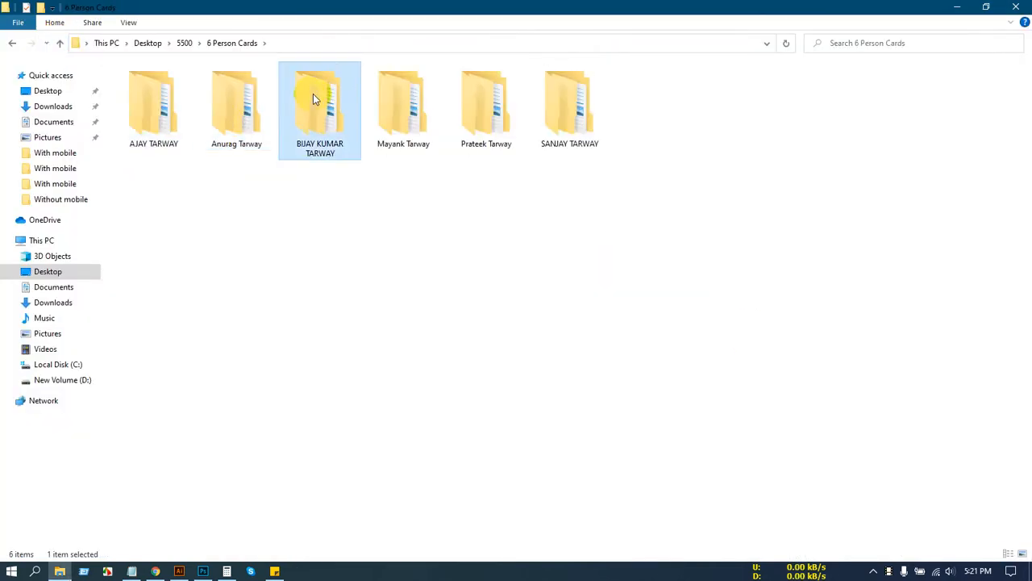
double_click(283, 113)
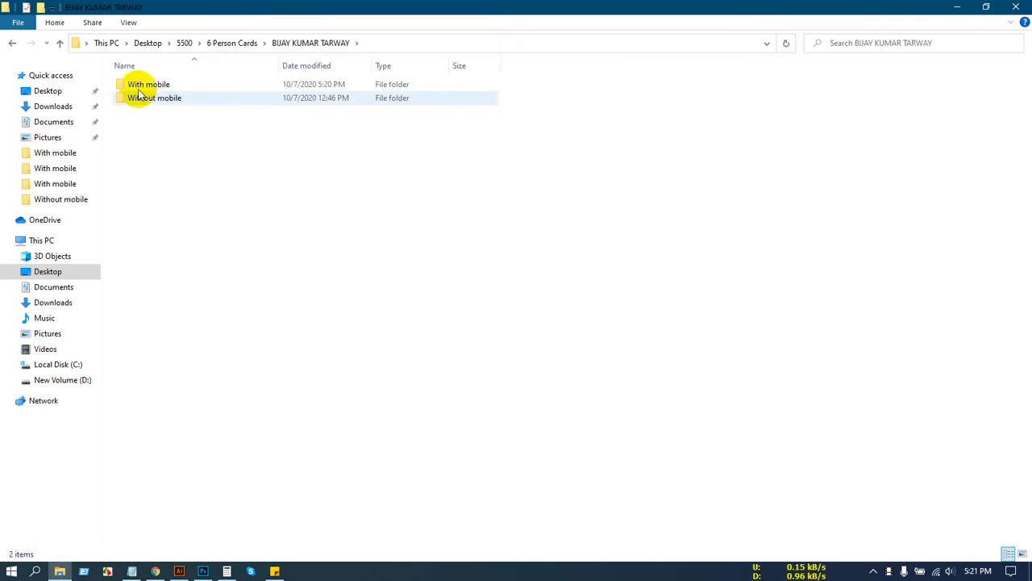
double_click(126, 86)
double_click(125, 157)
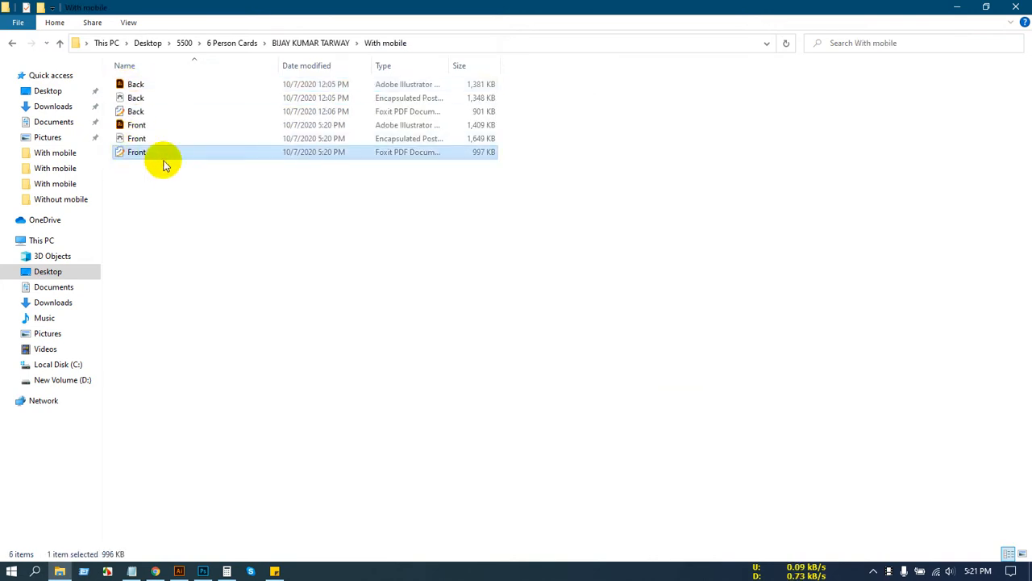
scroll(607, 255, "up", 1)
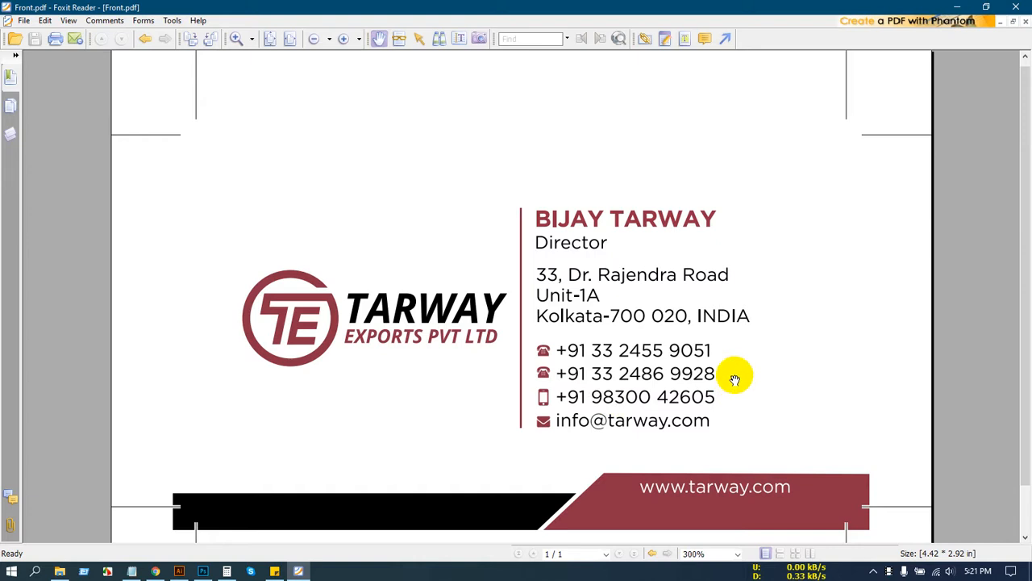
Step: Compare the card's mobile number with the Business Card Mobile Details screenshot in Downloads, and close the PDF and the image
left_click(155, 571)
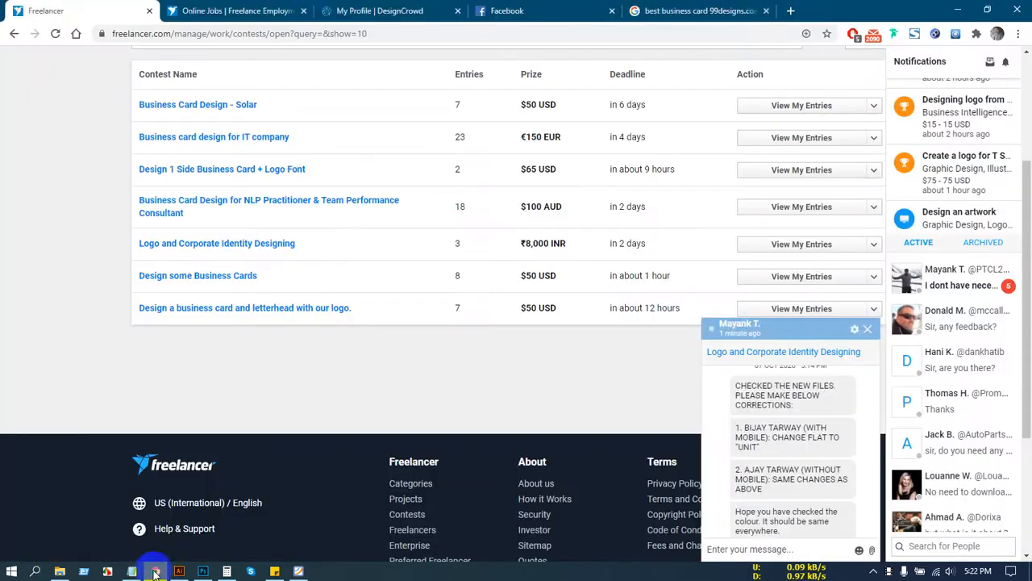
left_click(59, 571)
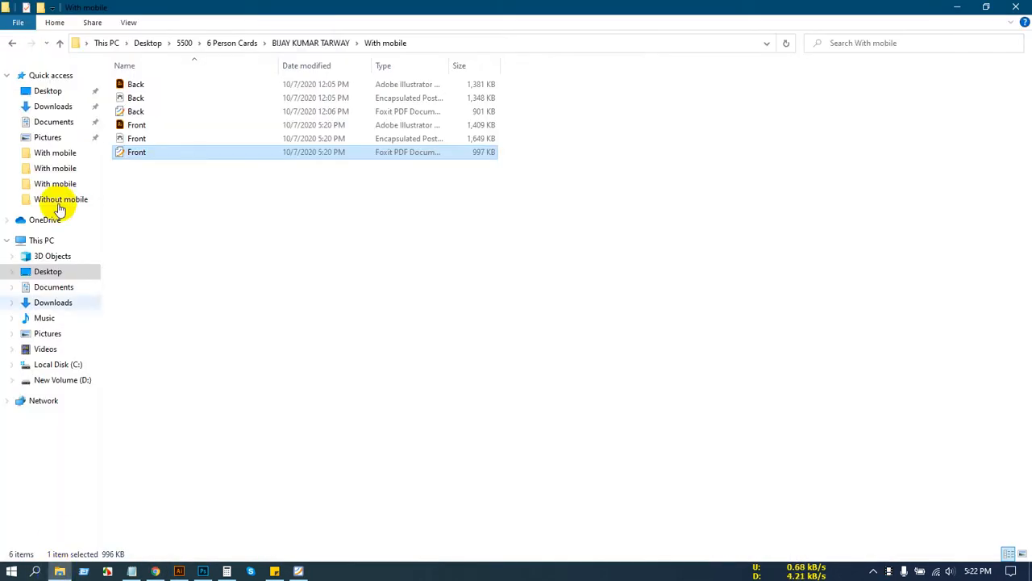
left_click(50, 106)
left_click(658, 237)
double_click(657, 238)
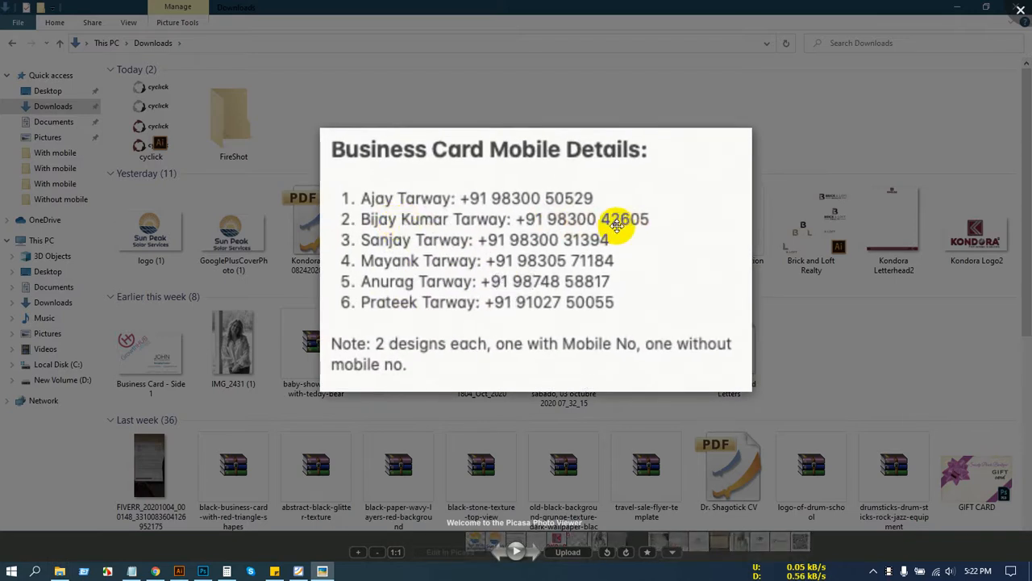
left_click(210, 570)
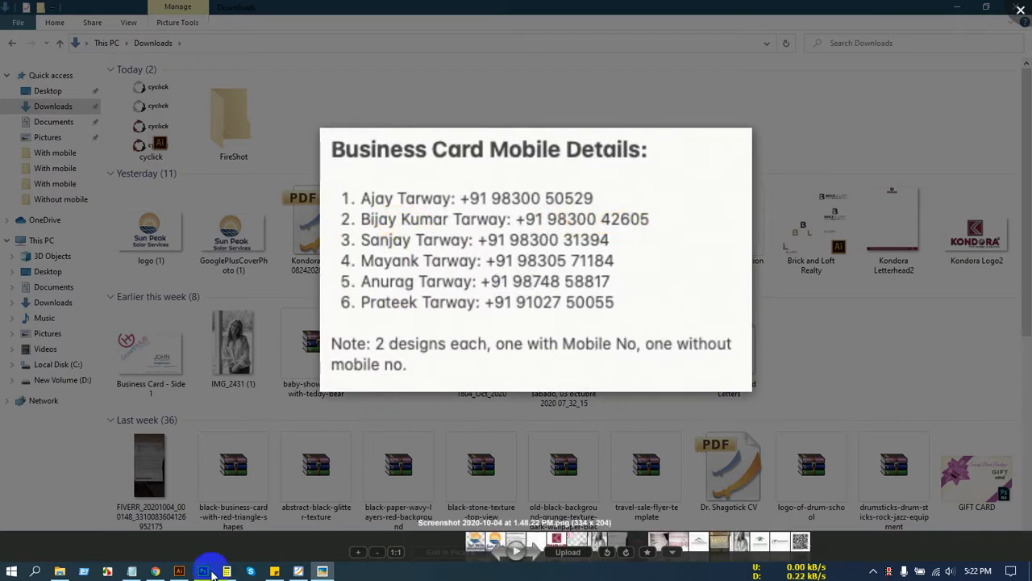
left_click(298, 571)
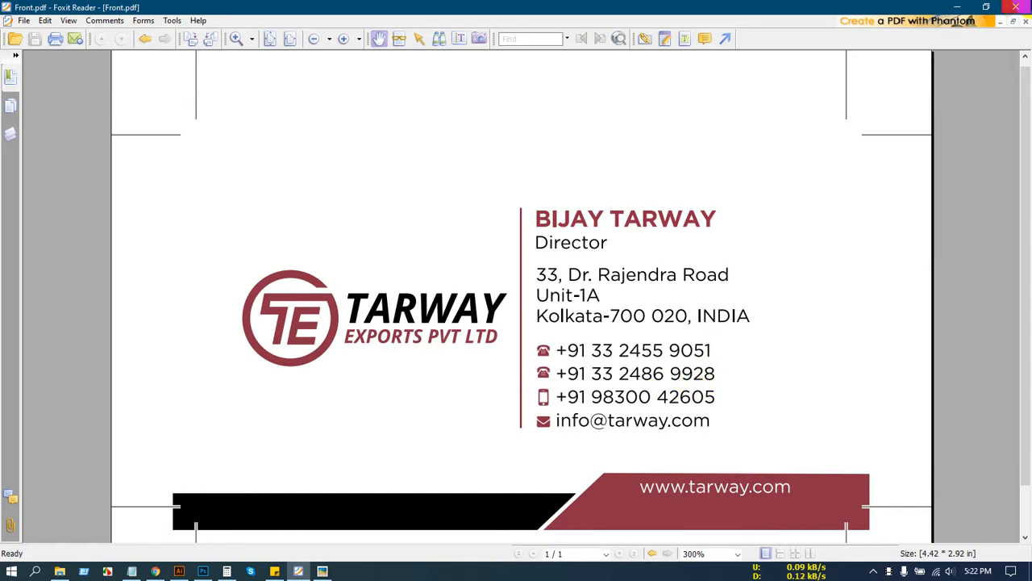
left_click(1018, 7)
left_click(739, 112)
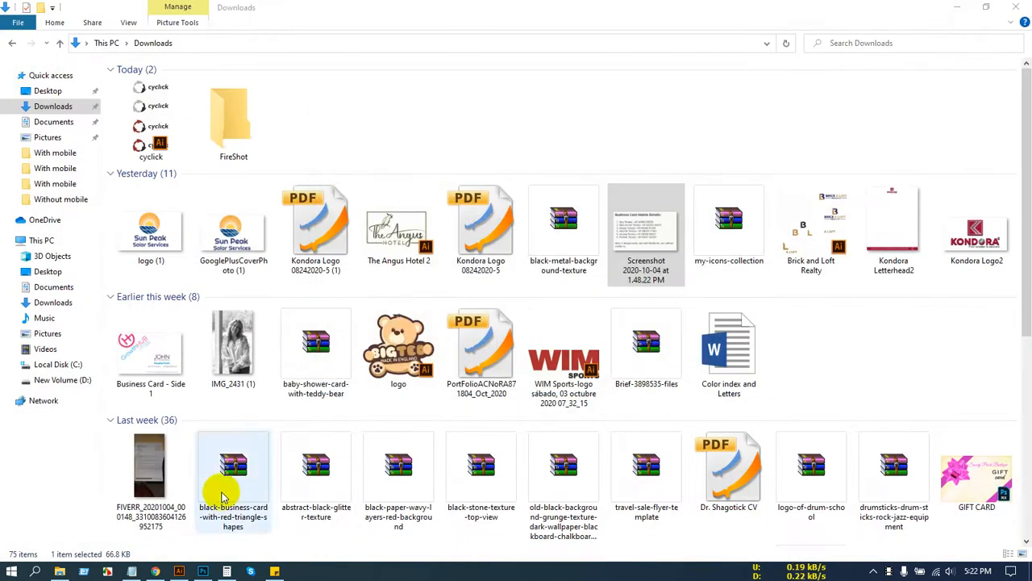
Step: Return to 6 Person Cards inside the desktop's 5500 folder and open the fourth person's With mobile folder
left_click(60, 571)
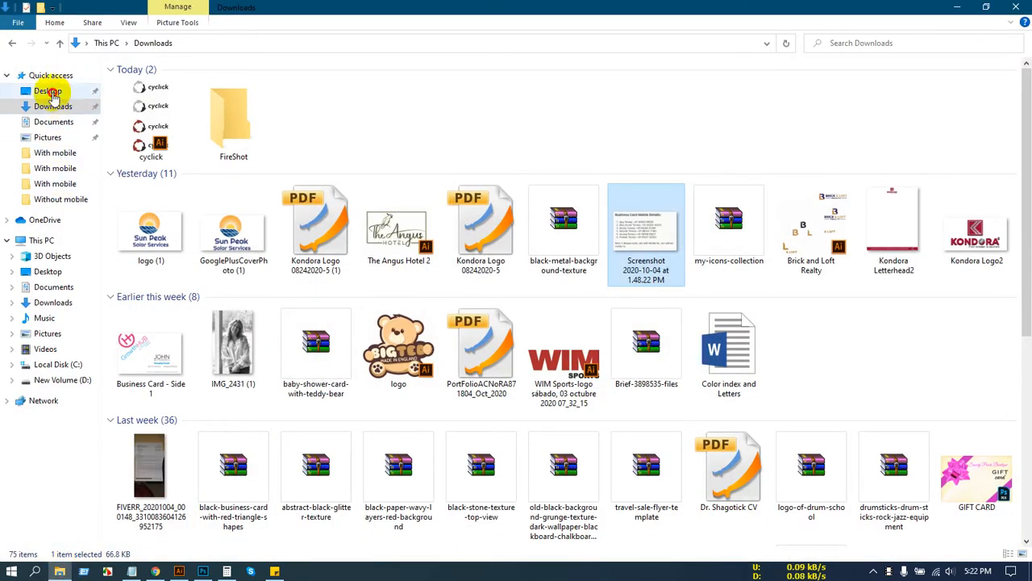
left_click(47, 91)
double_click(570, 254)
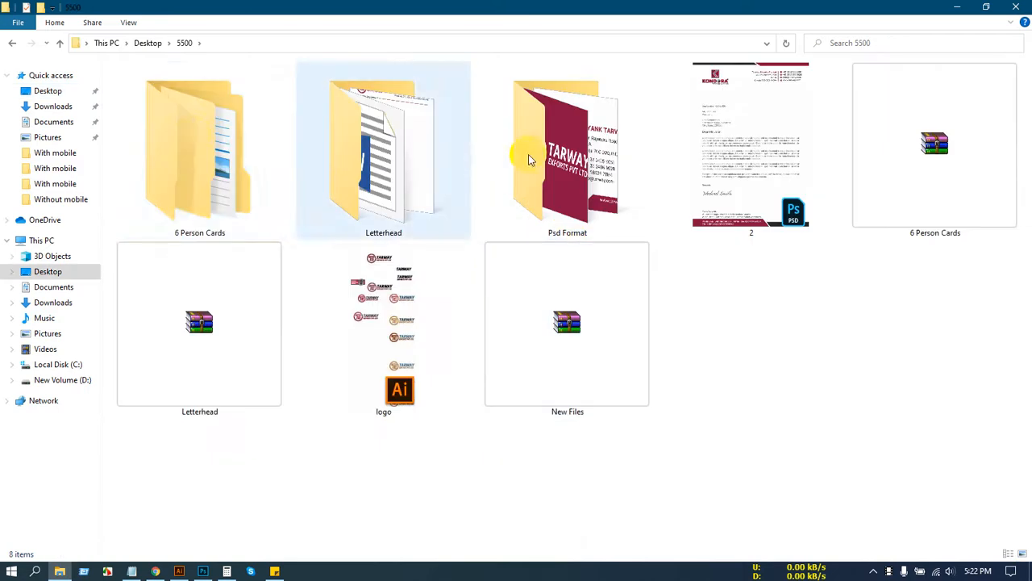
double_click(194, 141)
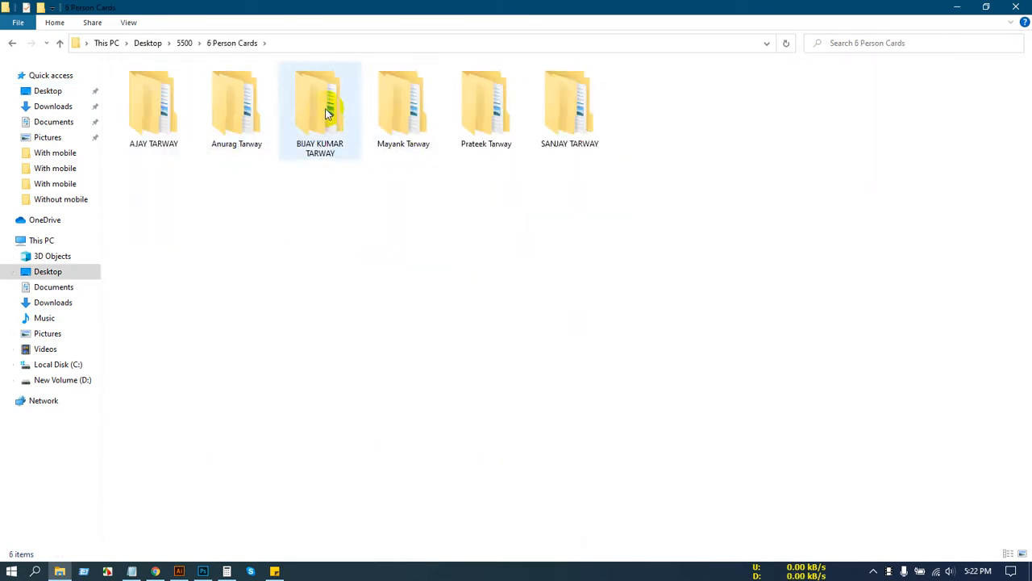
double_click(396, 106)
double_click(129, 85)
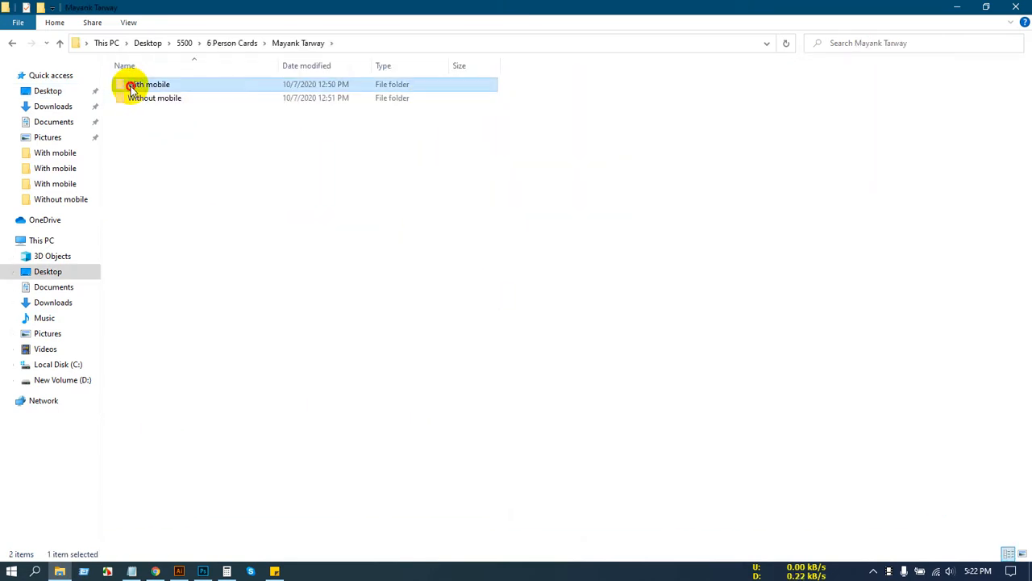
Step: Review the Front PDF in this person's With mobile folder, checking the contact details, and close it
double_click(132, 152)
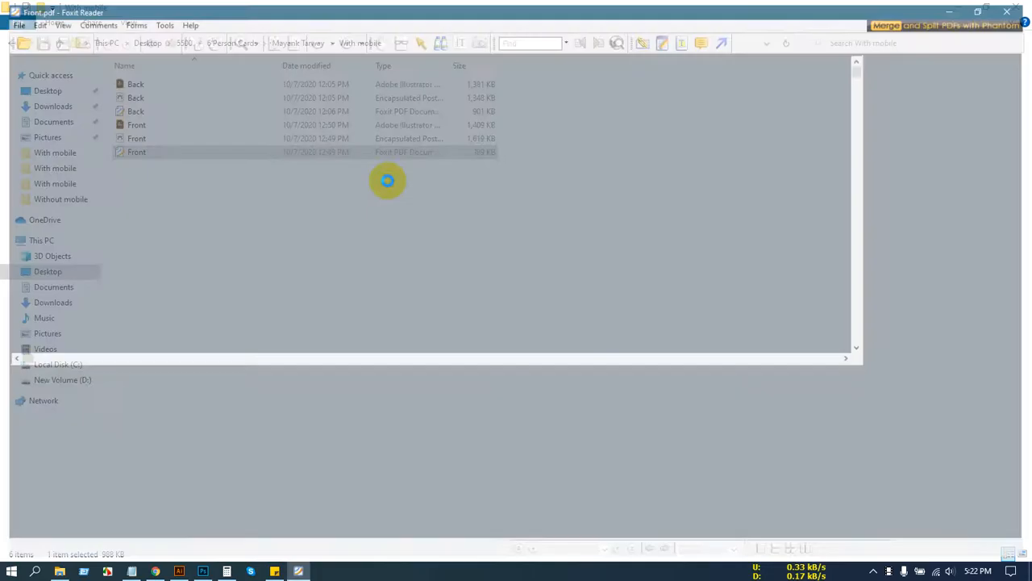
scroll(564, 343, "down", 3)
scroll(576, 282, "up", 3)
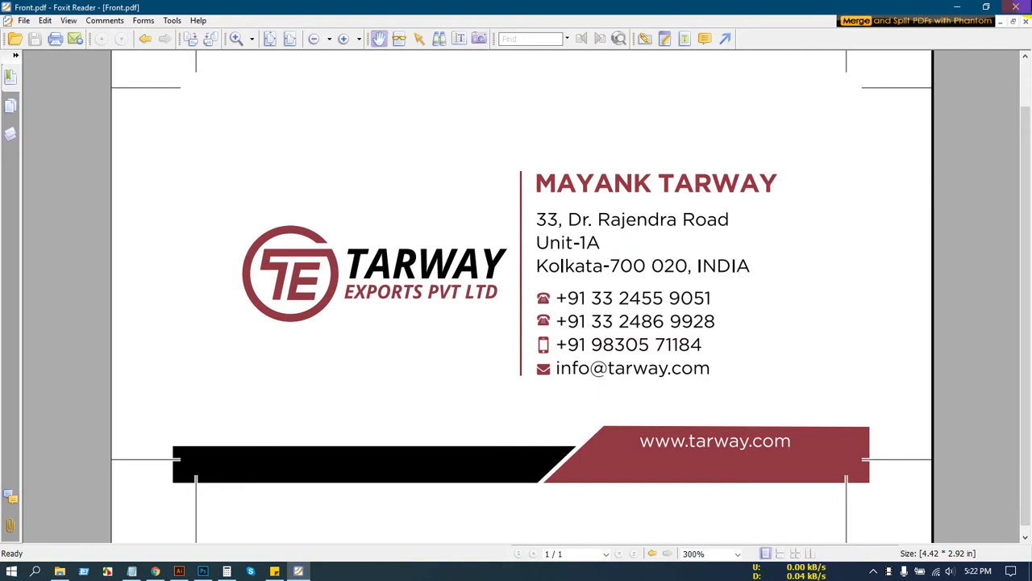
left_click(1017, 7)
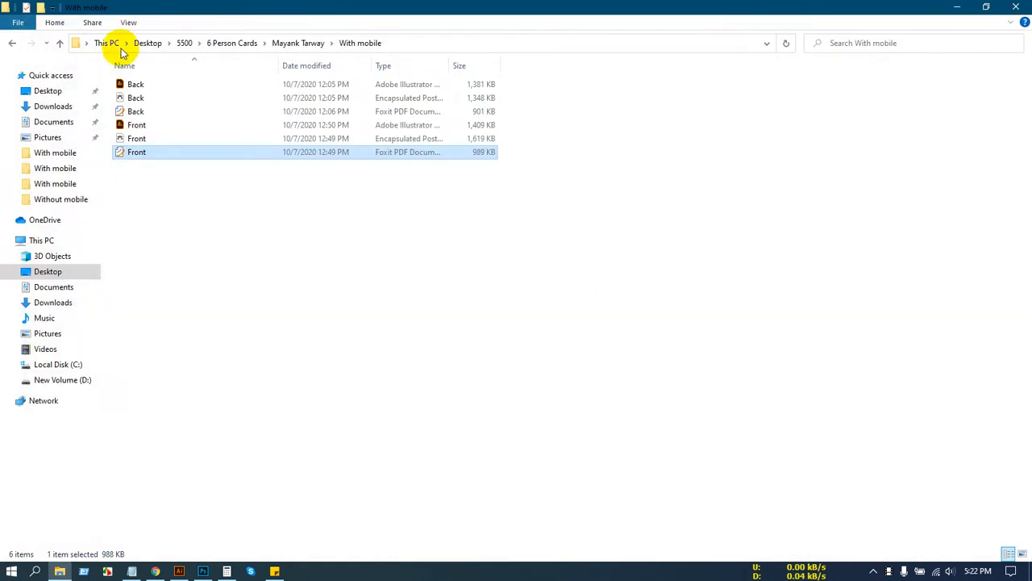
Step: Review the Front PDF in the same person's Without mobile folder and close it
left_click(60, 43)
double_click(121, 98)
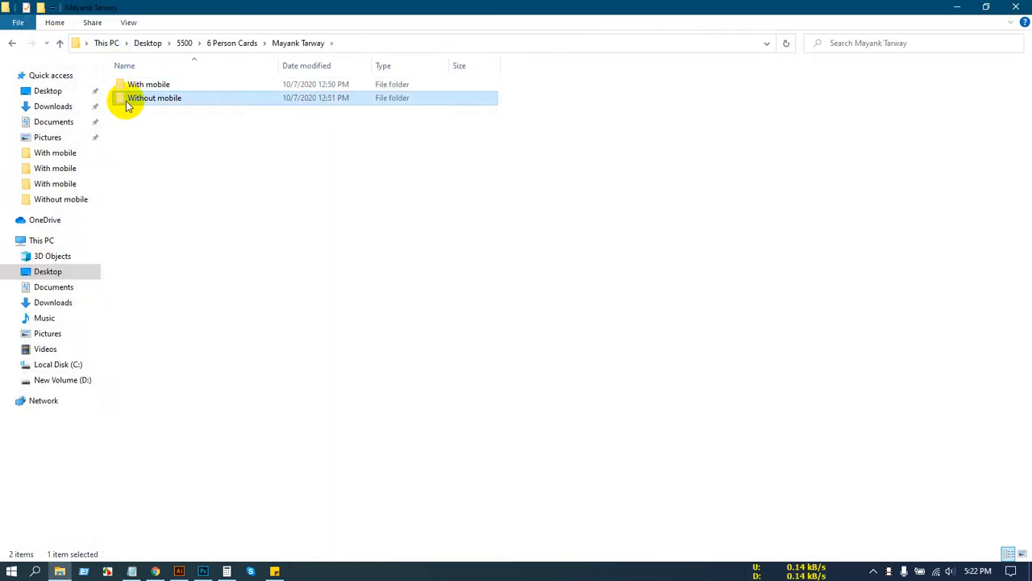
double_click(121, 154)
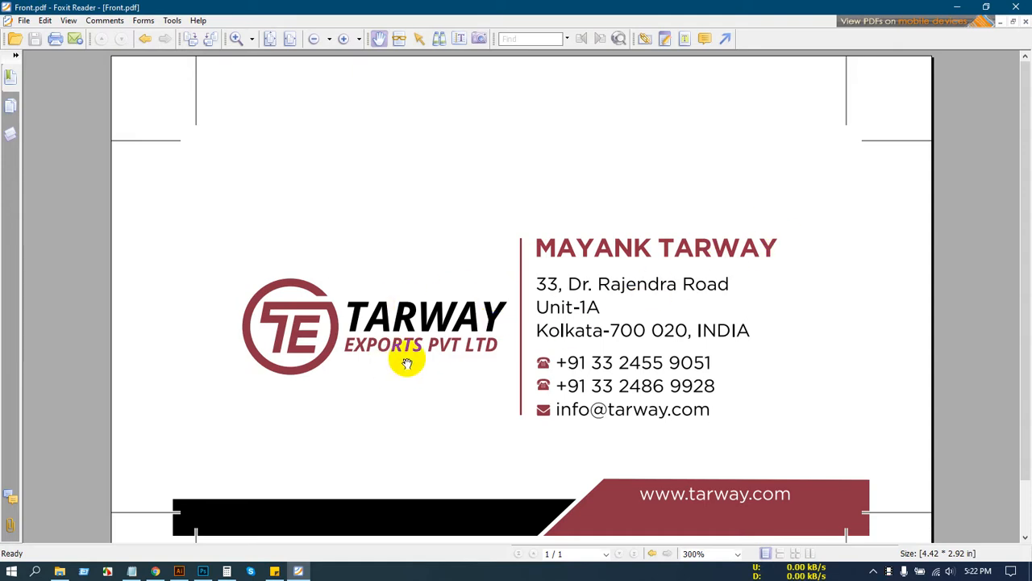
left_click(1027, 8)
left_click(63, 44)
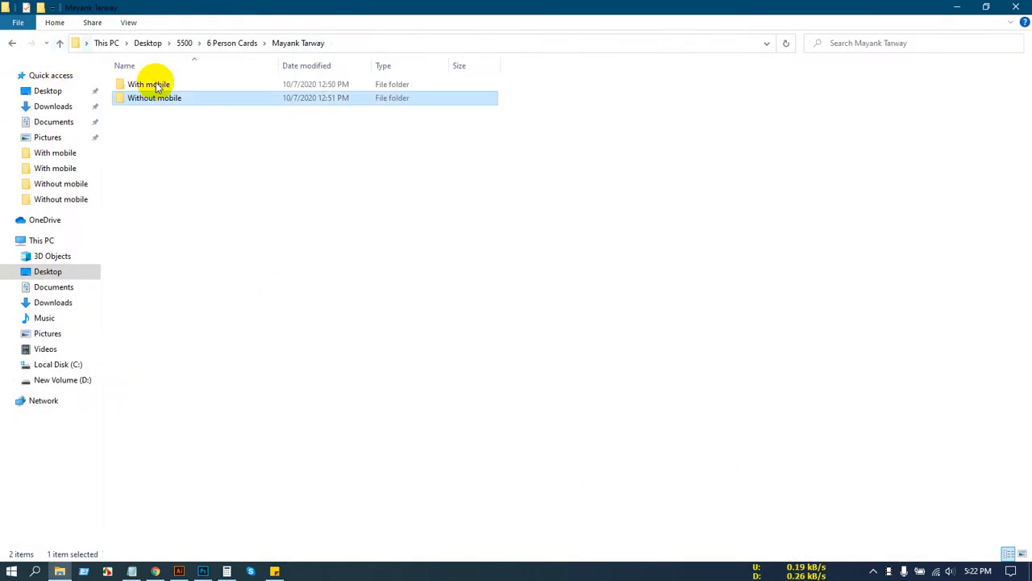
Step: Review the Front PDF in the With mobile folder of the fifth person in 6 Person Cards
left_click(61, 44)
double_click(477, 104)
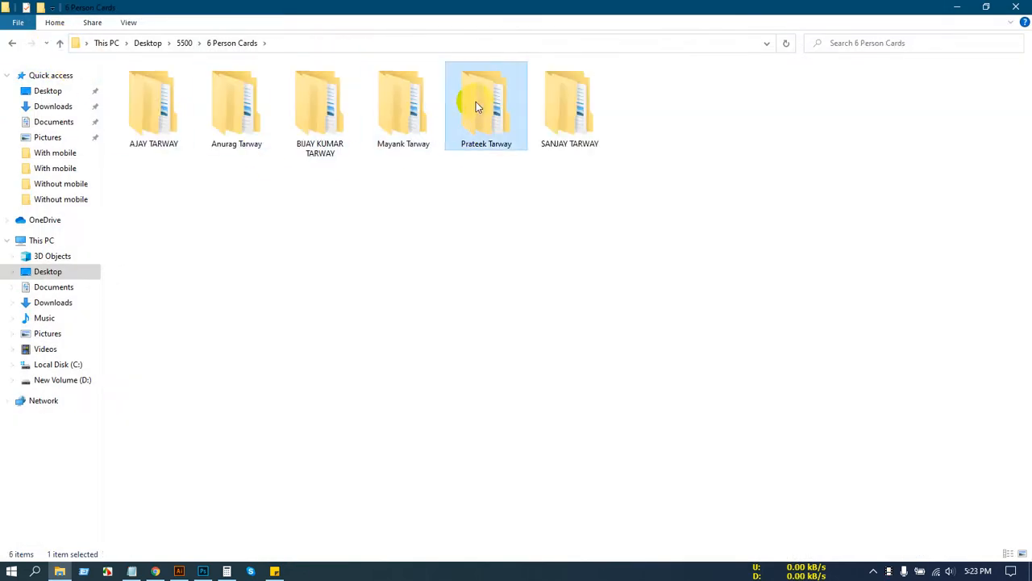
double_click(137, 85)
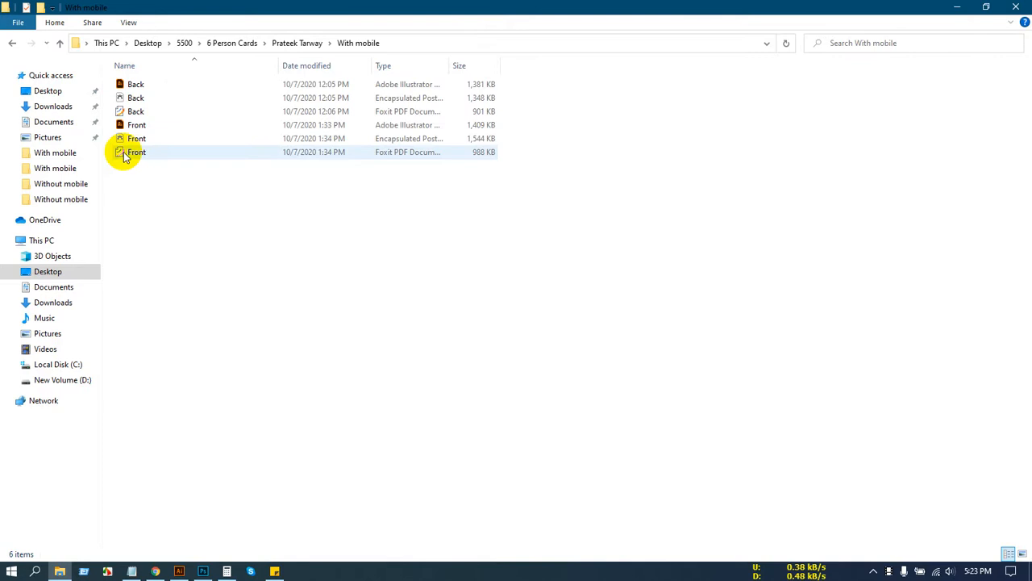
double_click(154, 154)
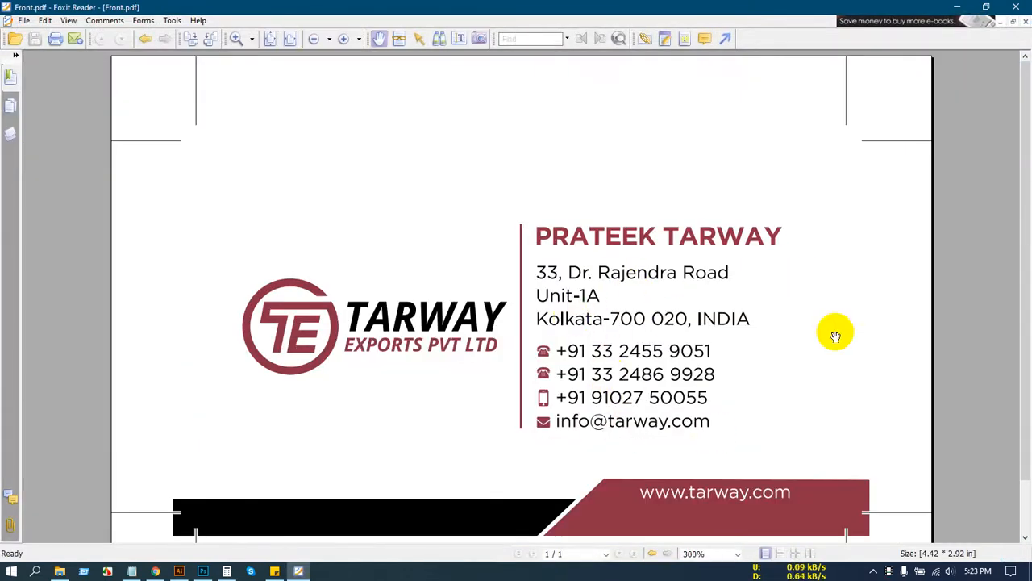
left_click(1017, 9)
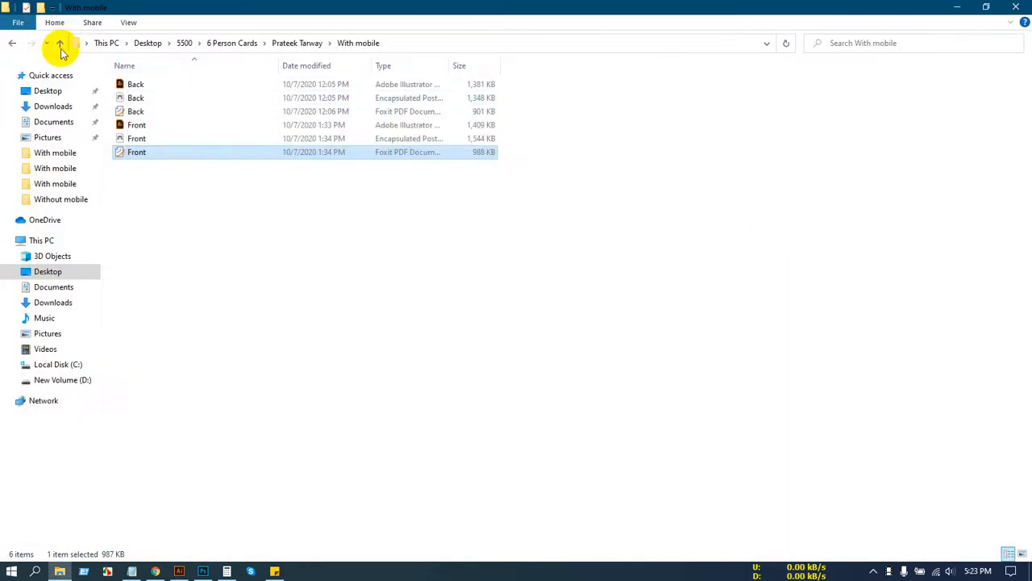
Step: Review the Front PDF in the fifth person's Without mobile folder and close it
left_click(59, 43)
double_click(125, 98)
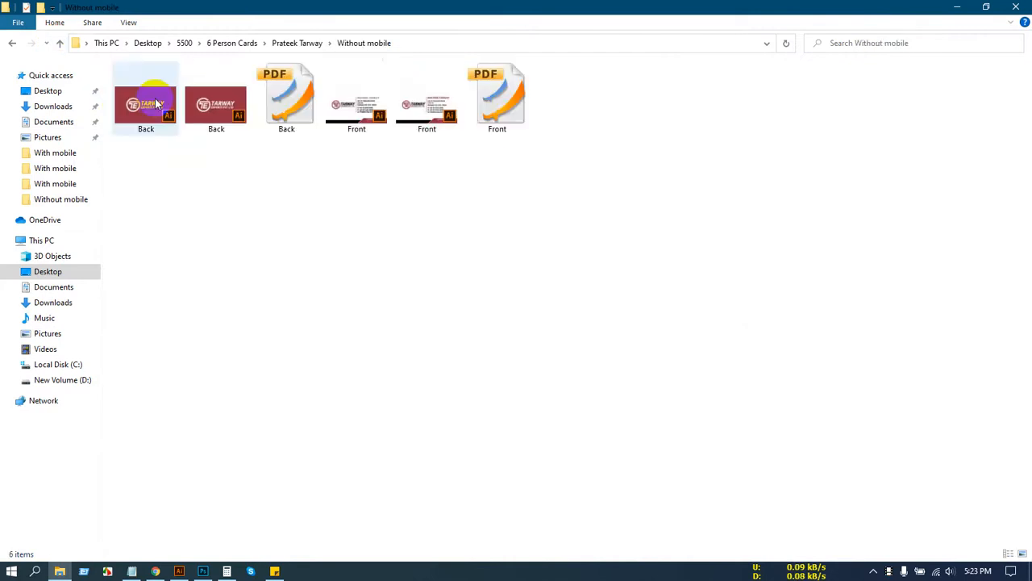
double_click(488, 94)
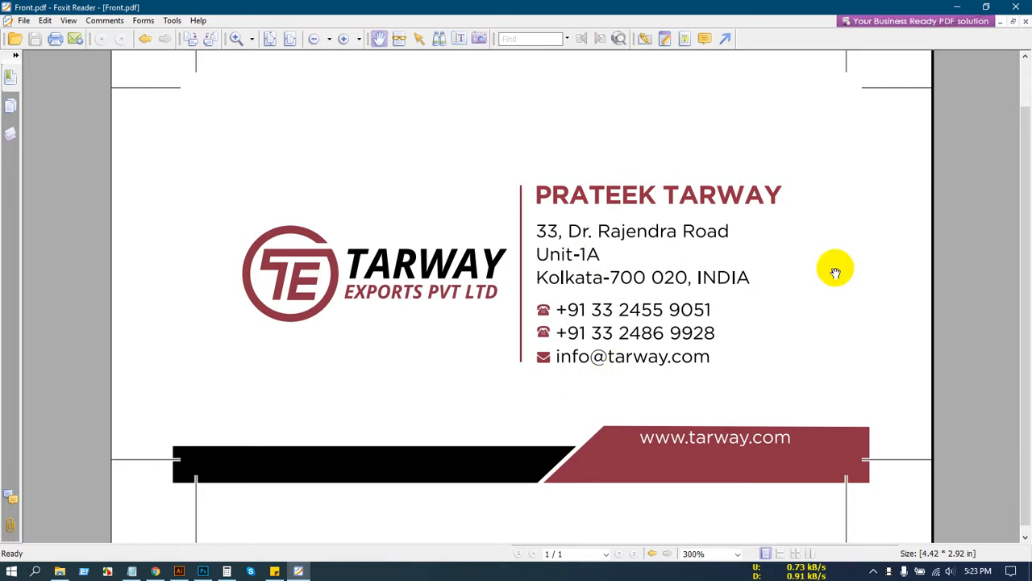
left_click(1026, 6)
left_click(61, 44)
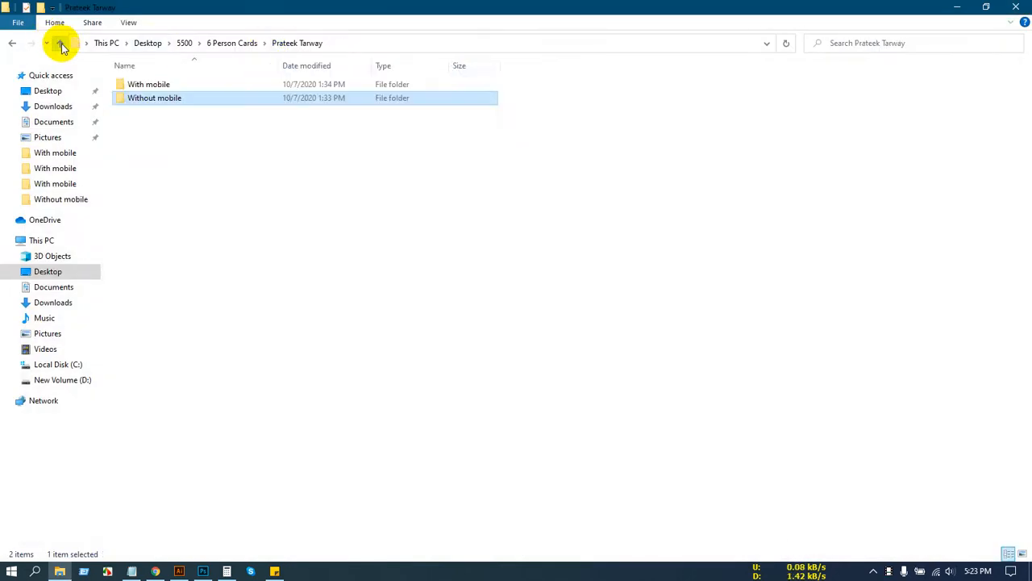
Step: Review the Front PDF in the With mobile folder of the sixth person in 6 Person Cards
left_click(62, 45)
double_click(576, 104)
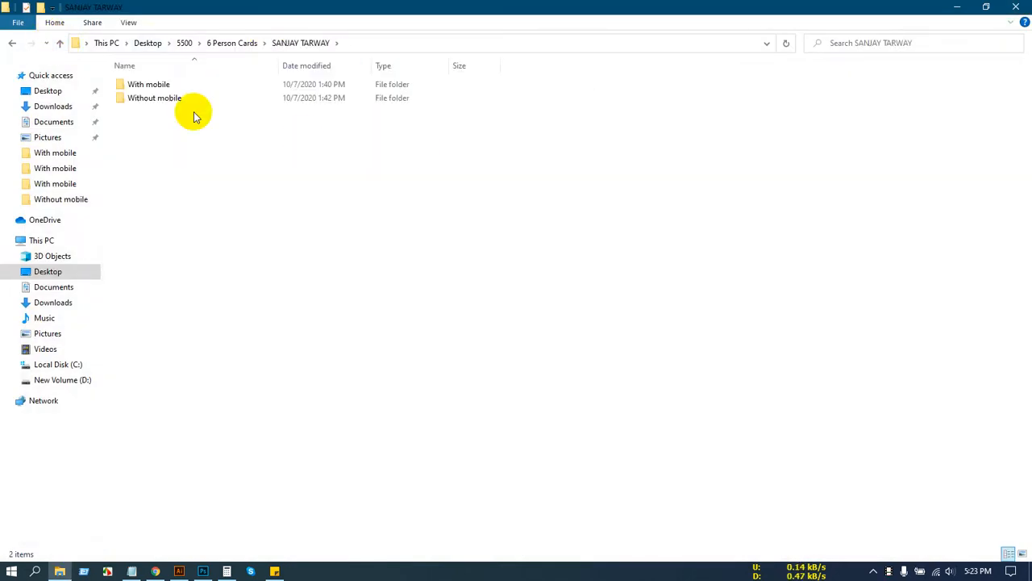
left_click(131, 87)
double_click(131, 87)
left_click(120, 152)
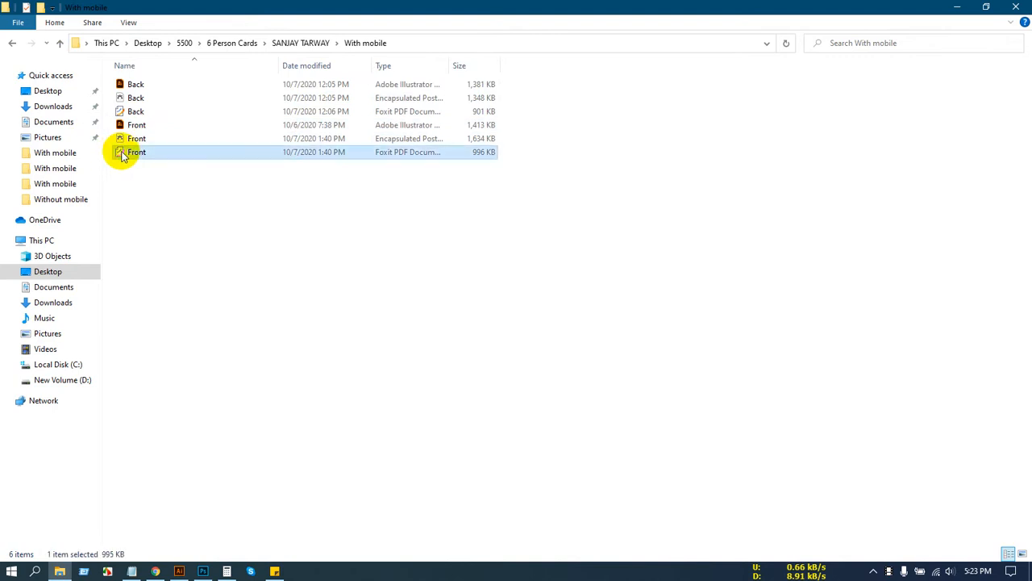
key("Return")
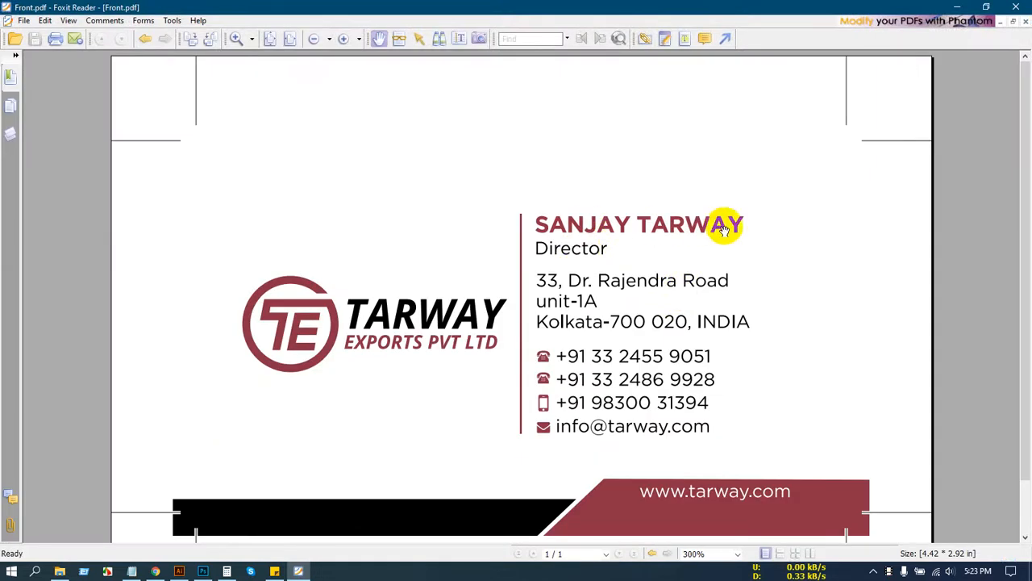
left_click(1019, 8)
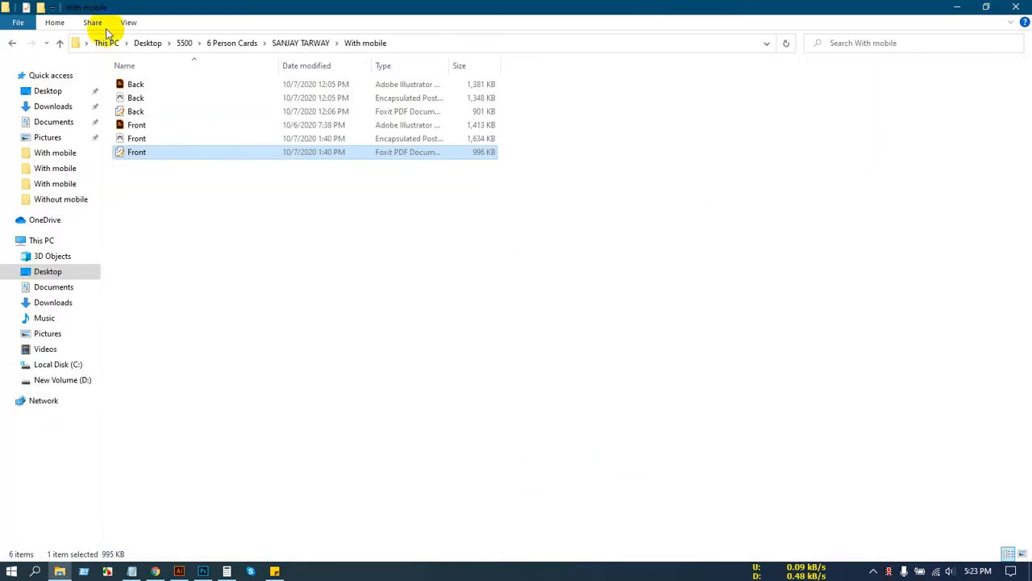
Step: Open the Front Illustrator file from the sixth person's With mobile folder in Adobe Illustrator
double_click(132, 128)
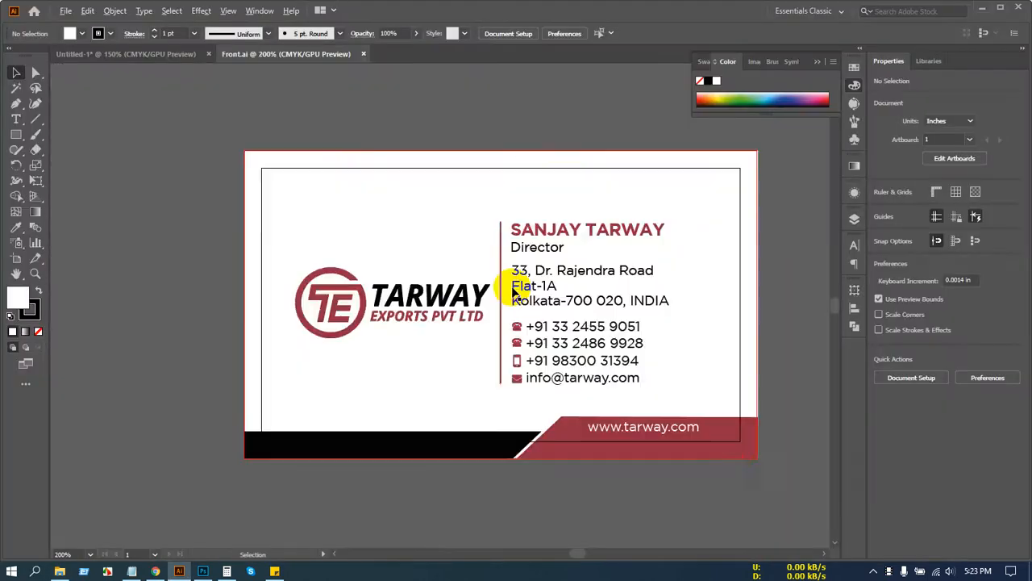
scroll(520, 295, "up", 3)
scroll(565, 403, "down", 1)
scroll(564, 387, "right", 1)
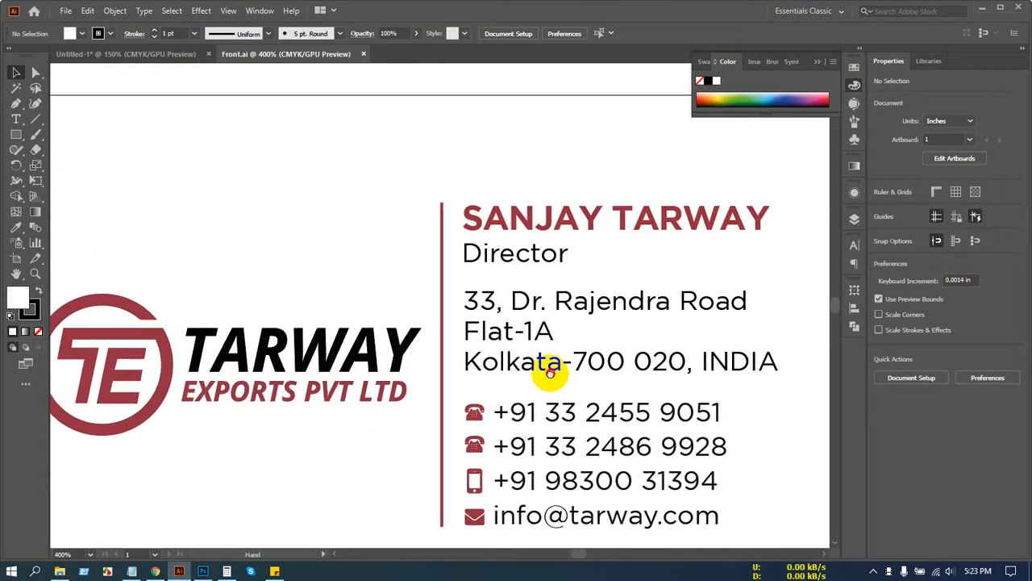
Step: Replace "Flat" with "Unit" in the second line of the card's address and save the file
double_click(491, 321)
left_click_drag(507, 329, 456, 334)
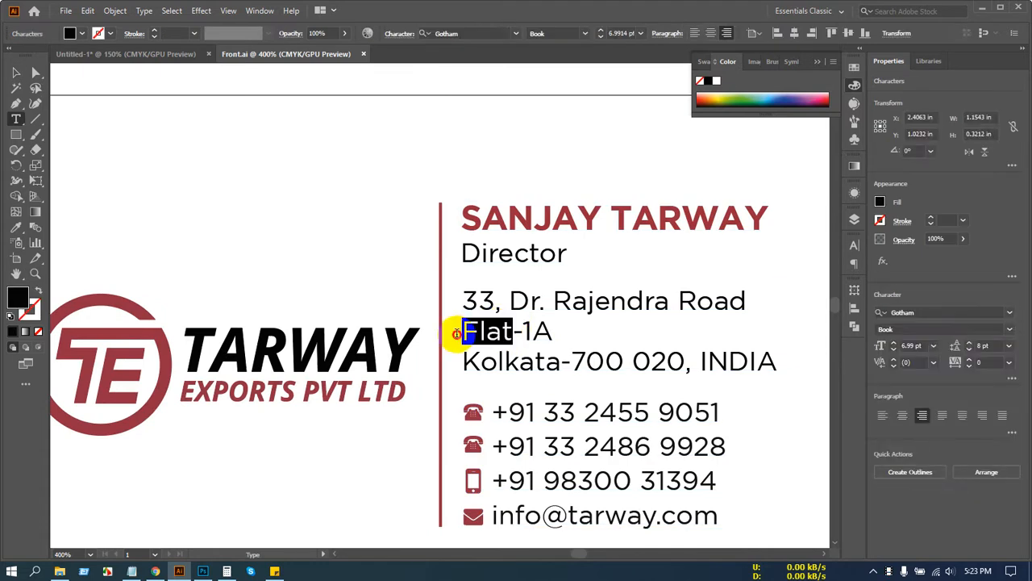
type("Uni")
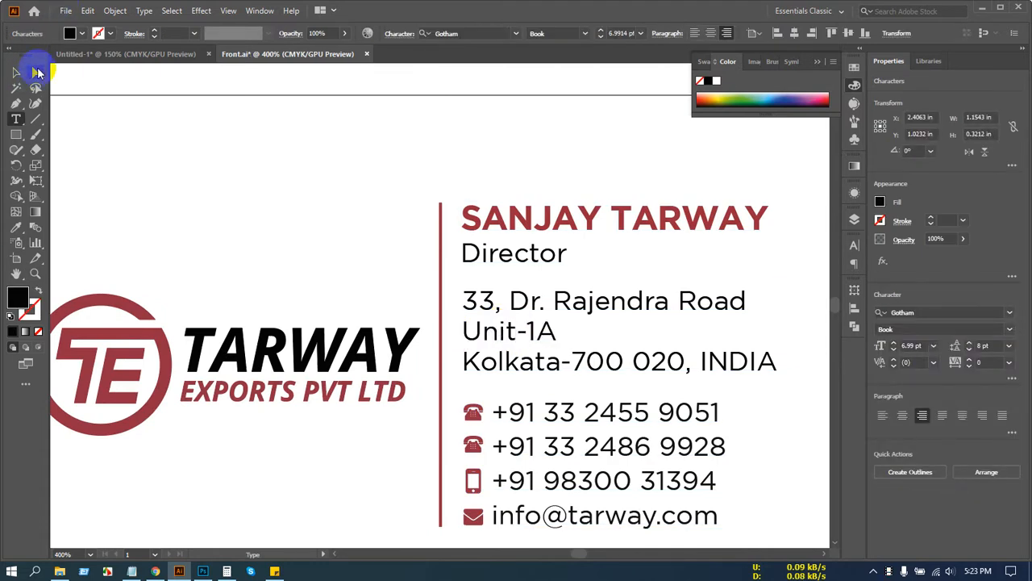
left_click(38, 72)
key("ctrl+minus")
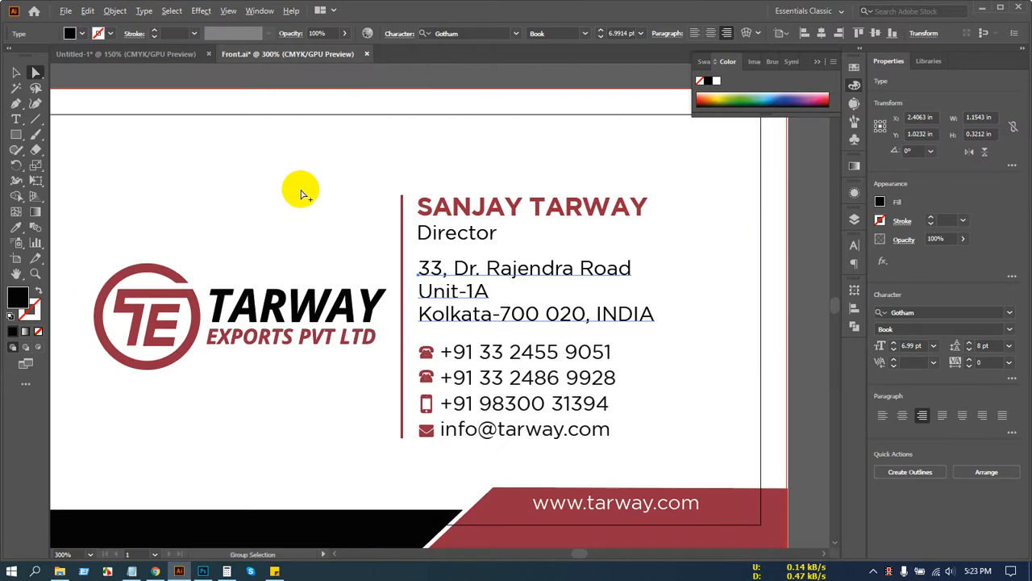
left_click(409, 73)
key("ctrl+minus")
key("ctrl+minus")
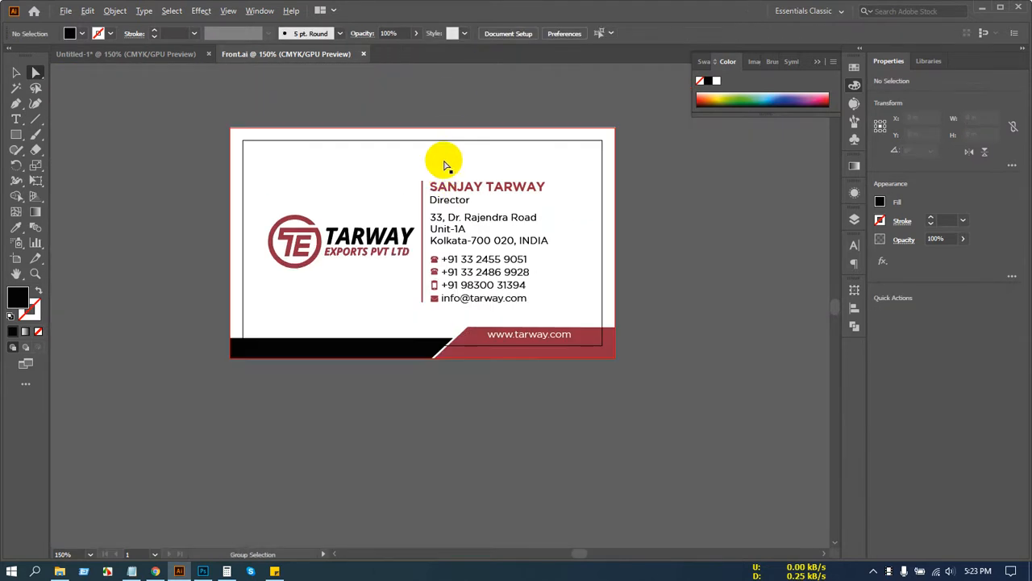
Step: Convert all of the card's text to outlines and group the artwork
key("ctrl+a")
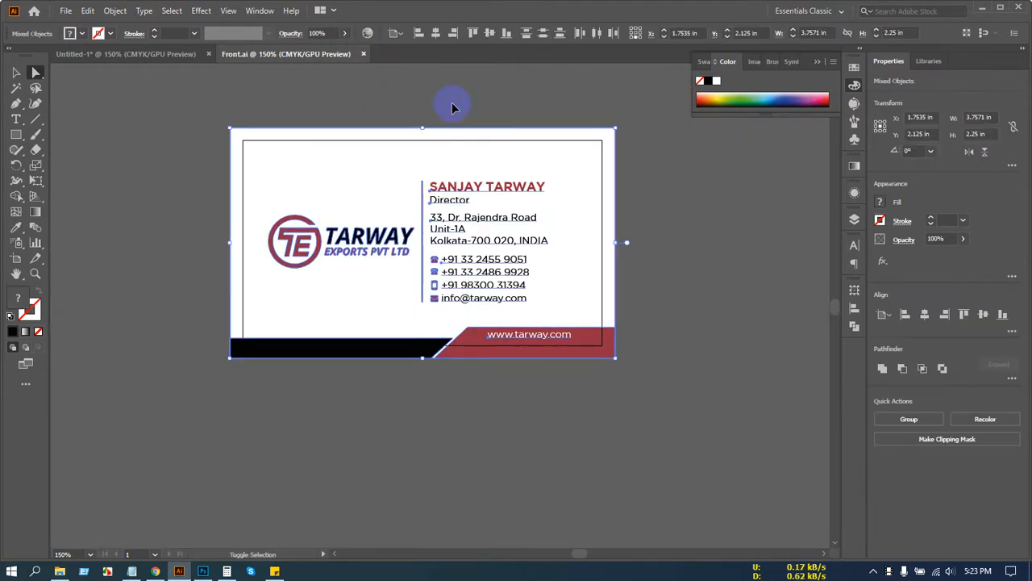
key("ctrl+g")
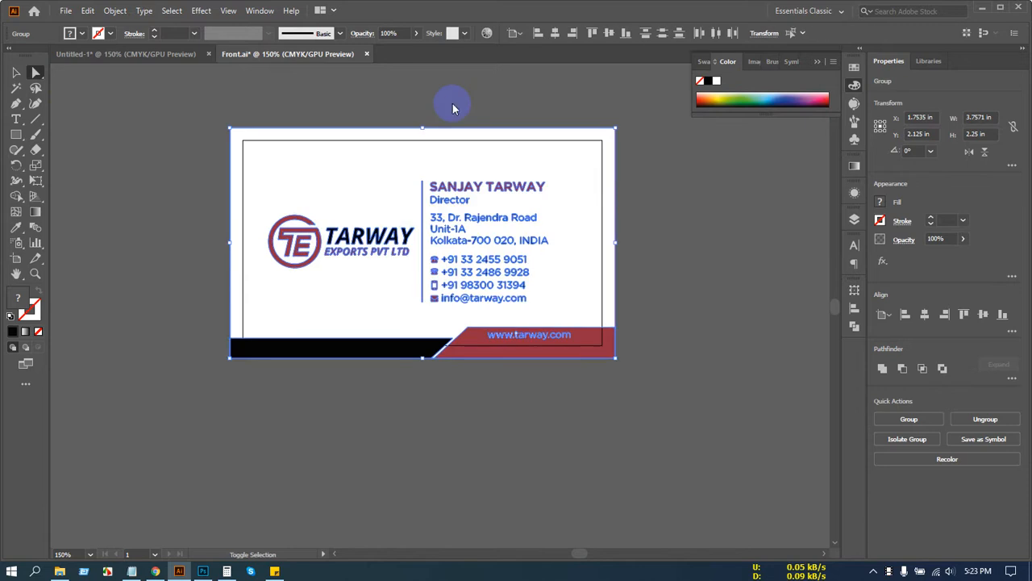
key("ctrl+shift+s")
left_click(871, 535)
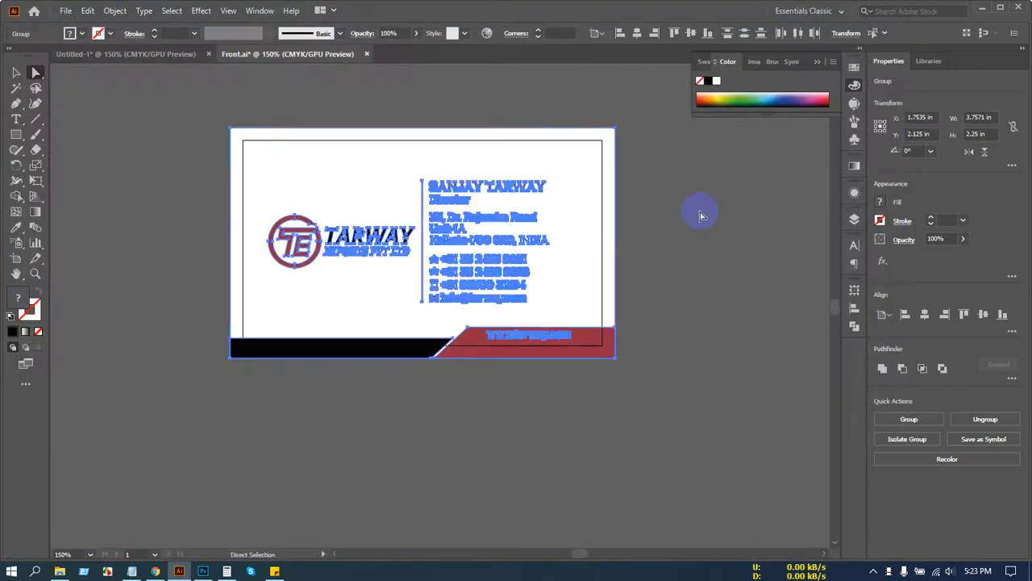
Step: Save the card as an Illustrator EPS named Front in the With mobile folder, replacing the existing file
key("ctrl+shift+s")
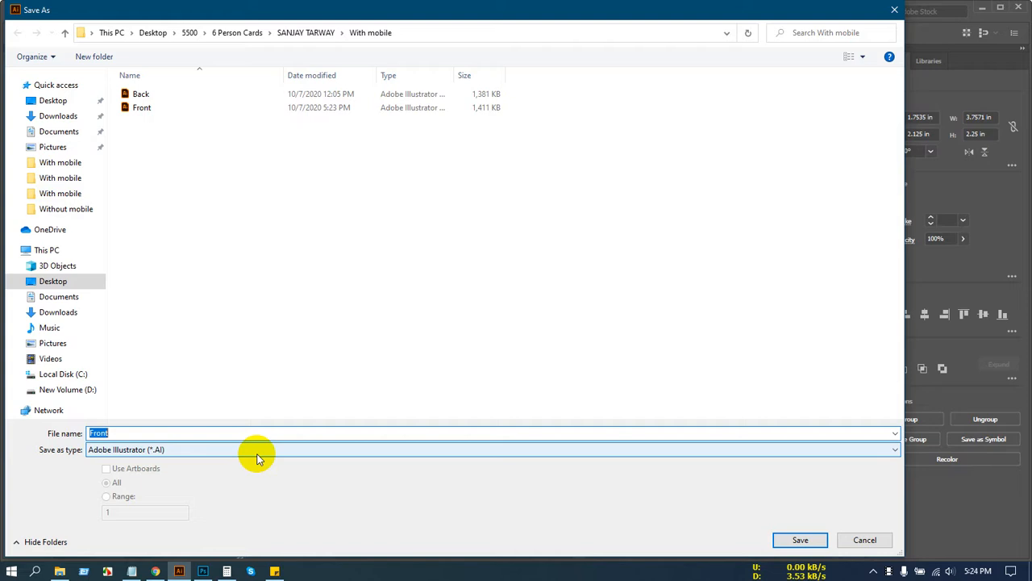
left_click(166, 451)
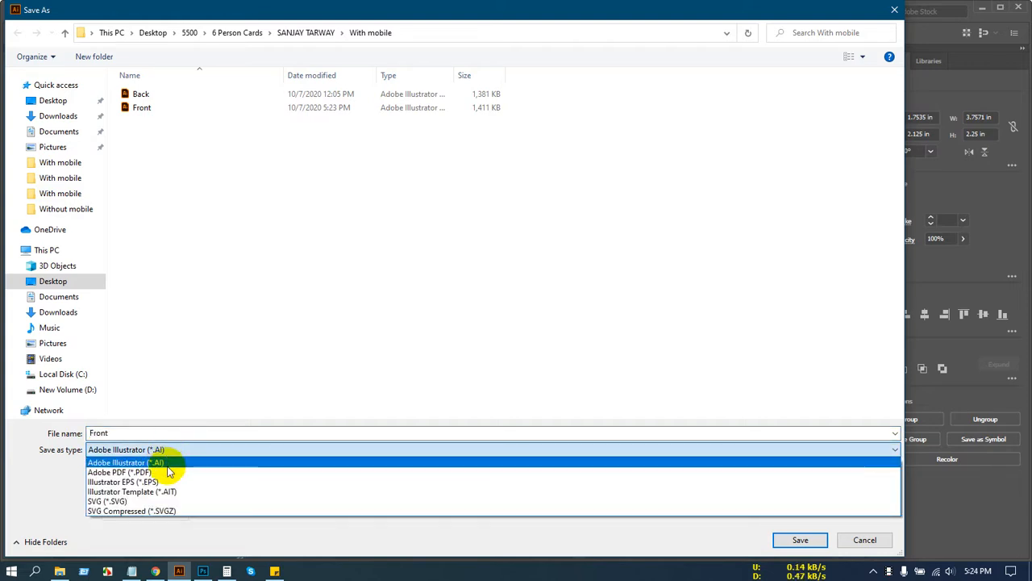
left_click(173, 482)
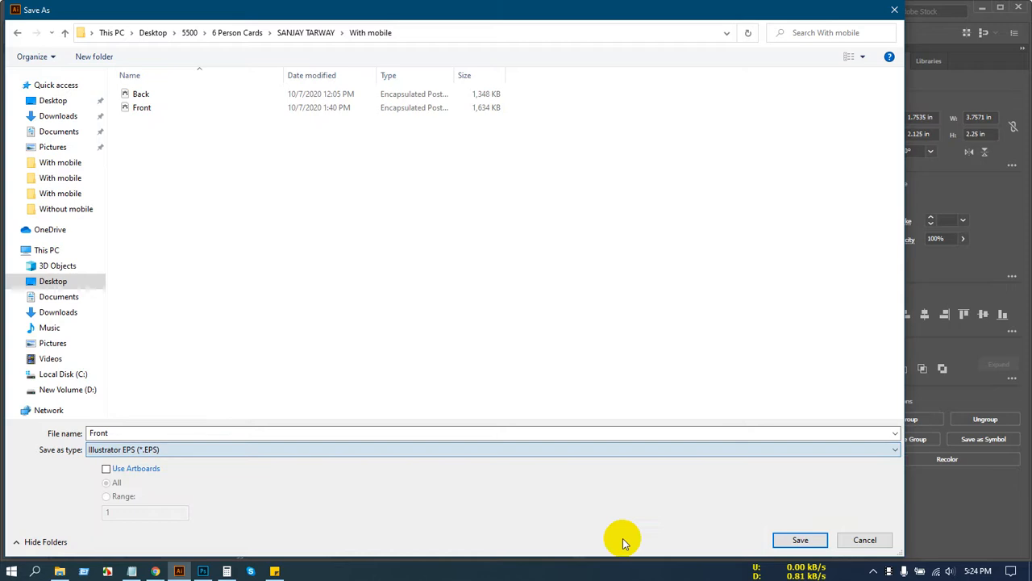
left_click(786, 538)
left_click(553, 337)
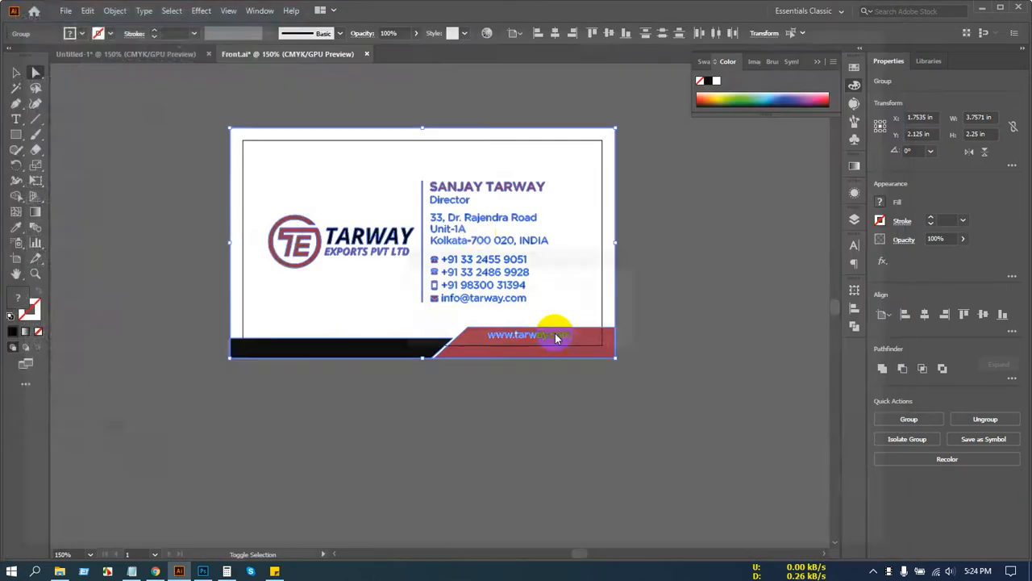
left_click(200, 404)
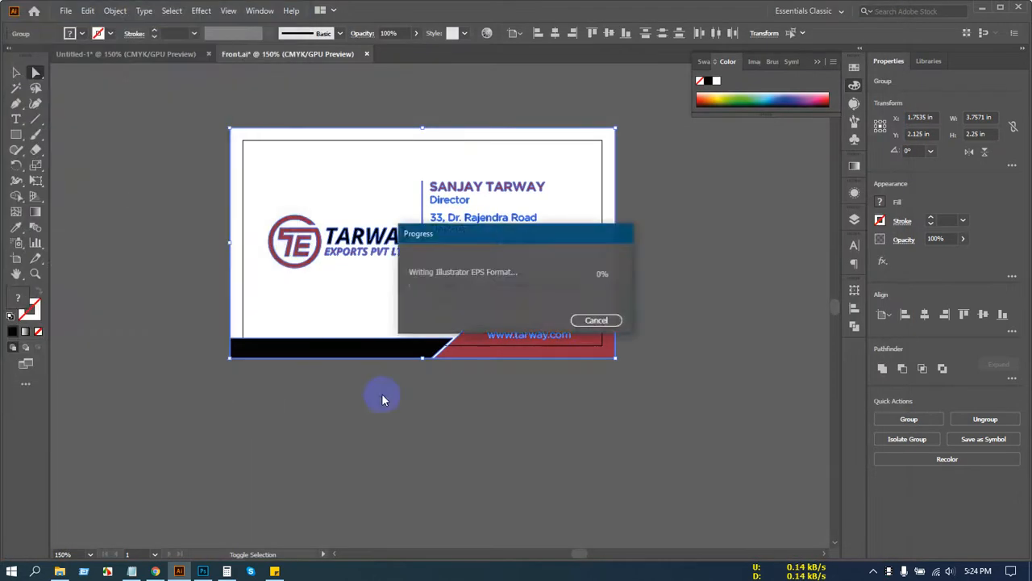
Step: Save the card as an Adobe PDF named Front with the Illustrator Default preset, replacing the existing file
key("ctrl+shift+s")
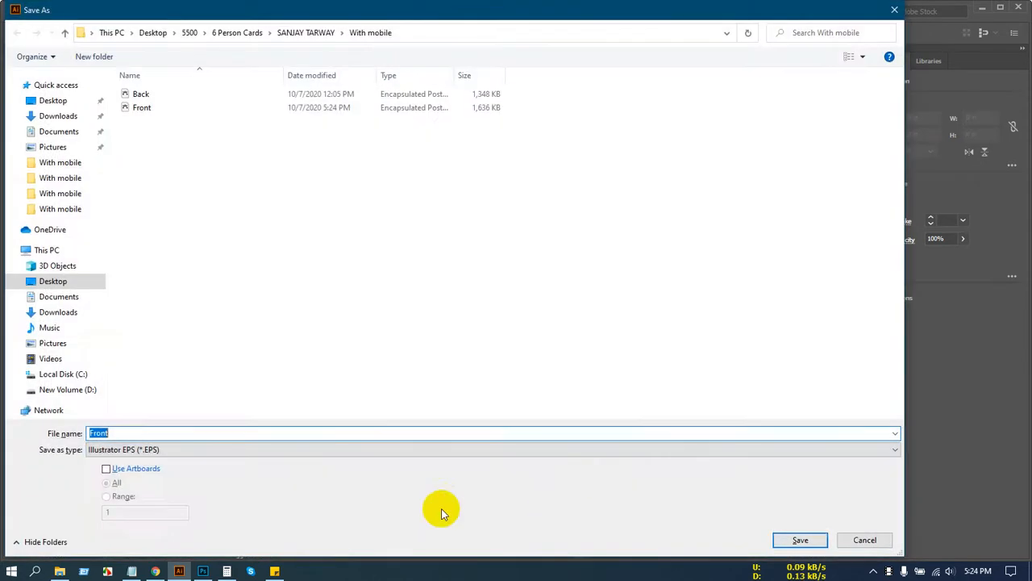
left_click(203, 449)
left_click(204, 474)
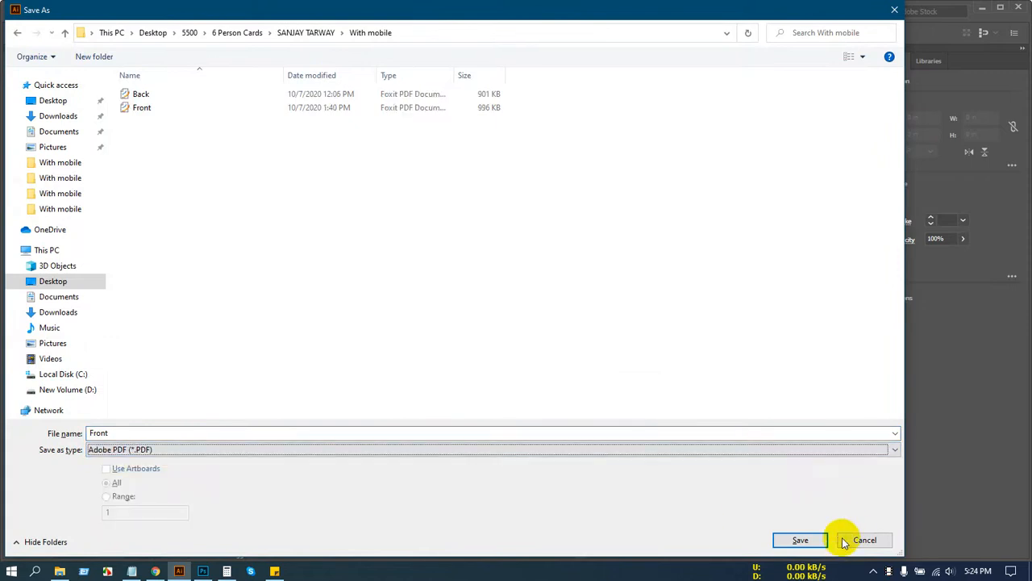
left_click(805, 539)
left_click(552, 337)
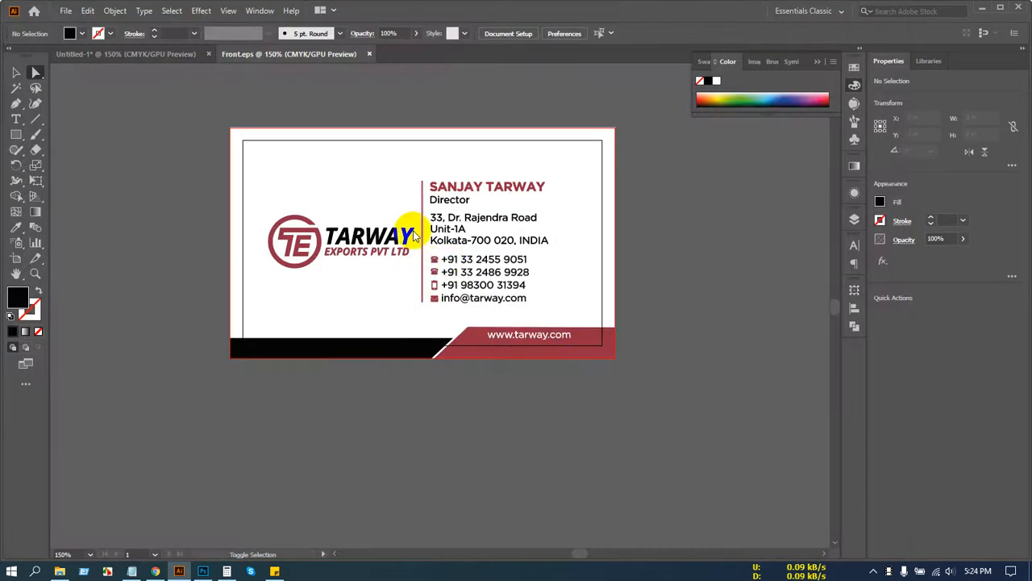
left_click(331, 372)
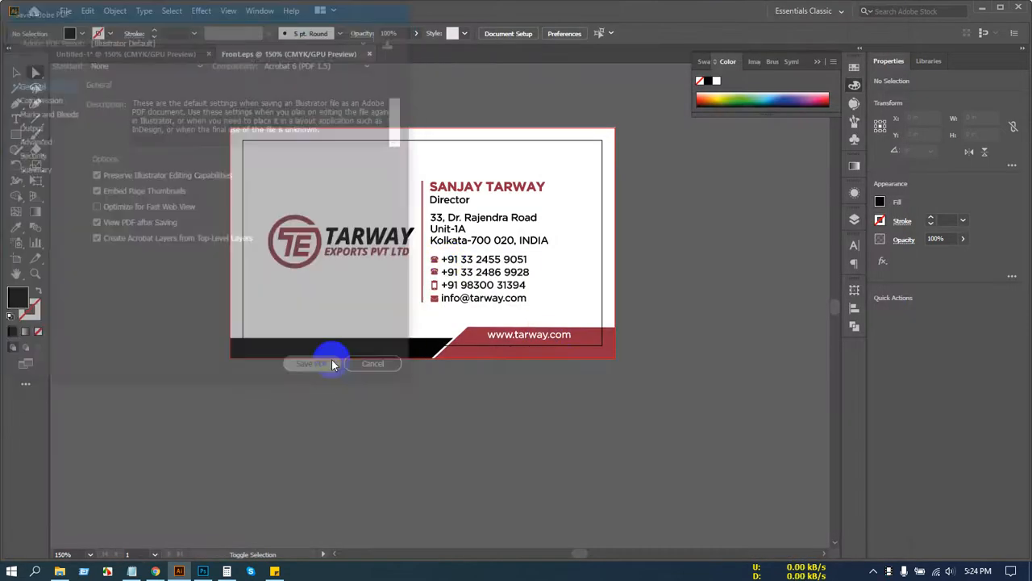
Step: Check the exported With mobile PDF in the viewer, and close it together with the card document
scroll(388, 229, "down", 3)
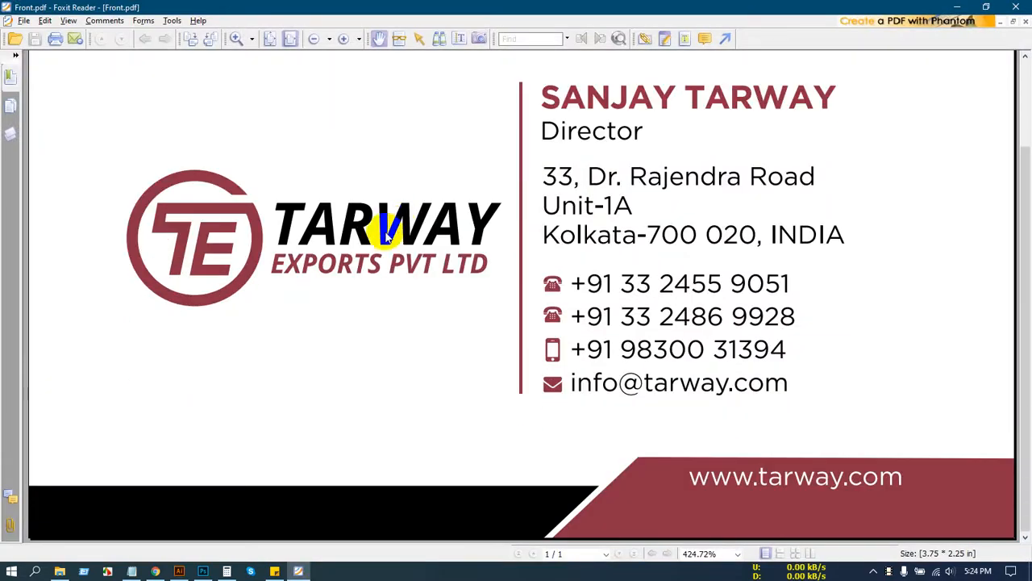
left_click(1018, 7)
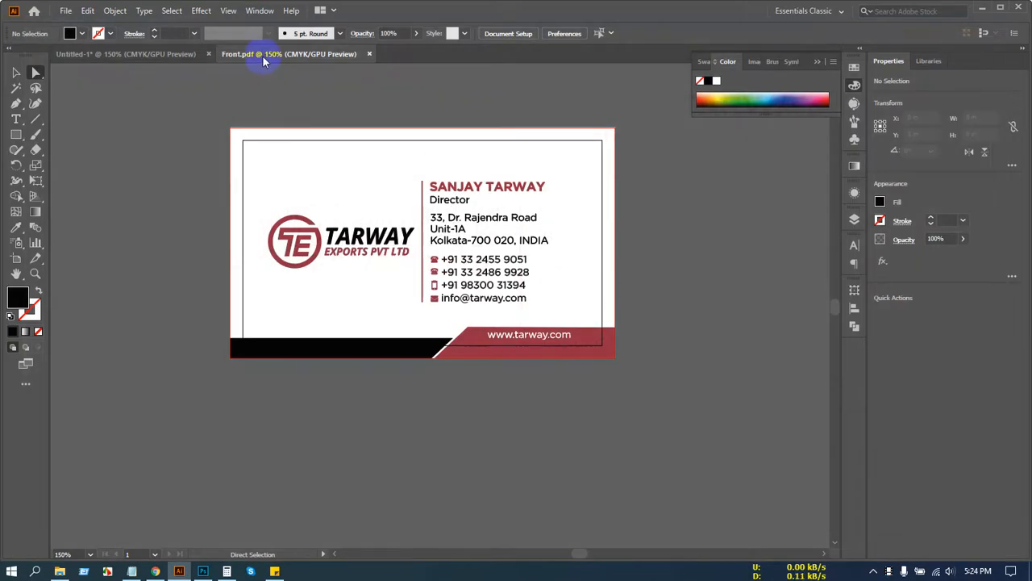
key("ctrl+w")
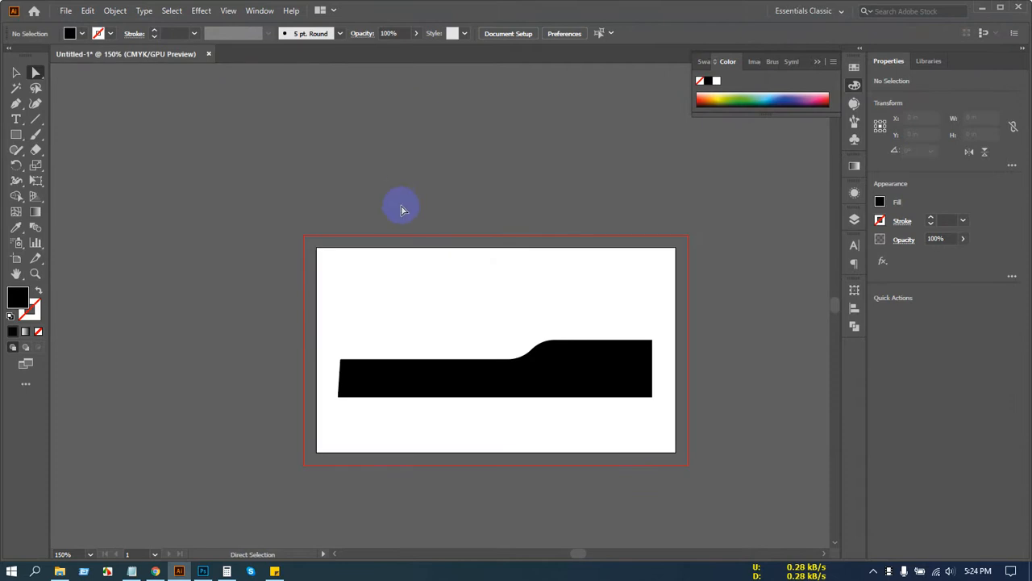
Step: Open the Front Illustrator file from the same person's Without mobile folder
left_click(61, 571)
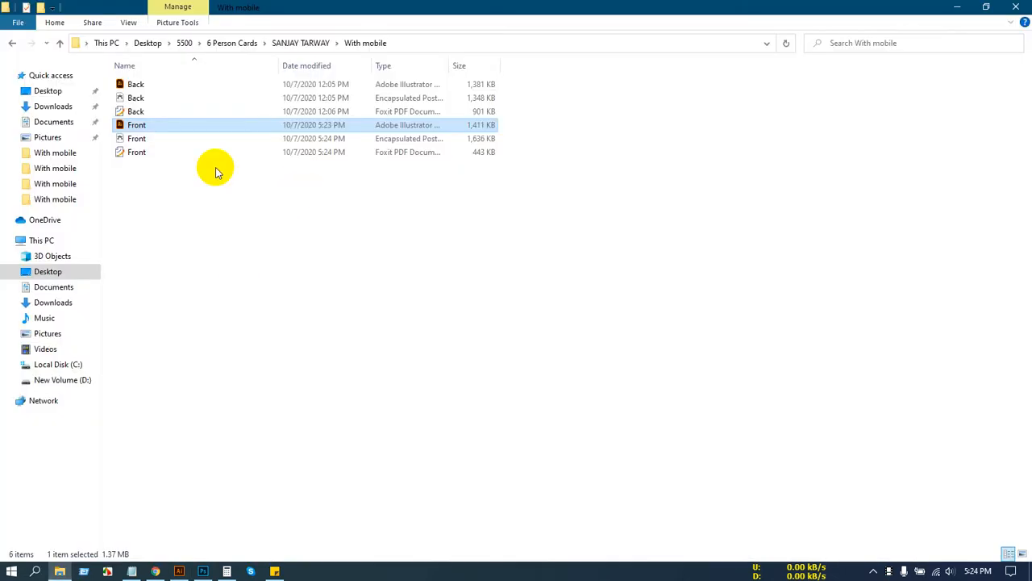
left_click(59, 45)
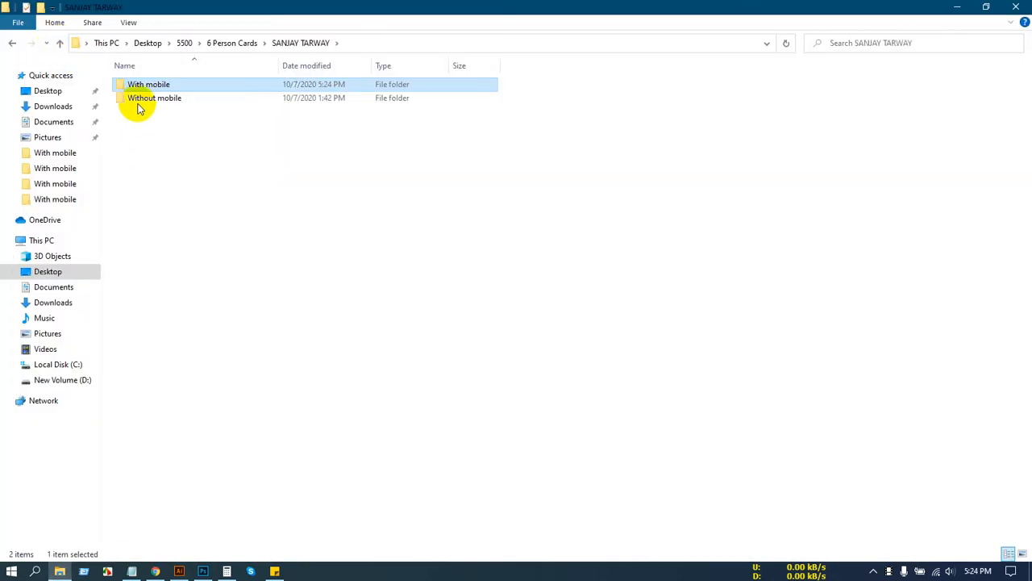
double_click(138, 98)
double_click(121, 125)
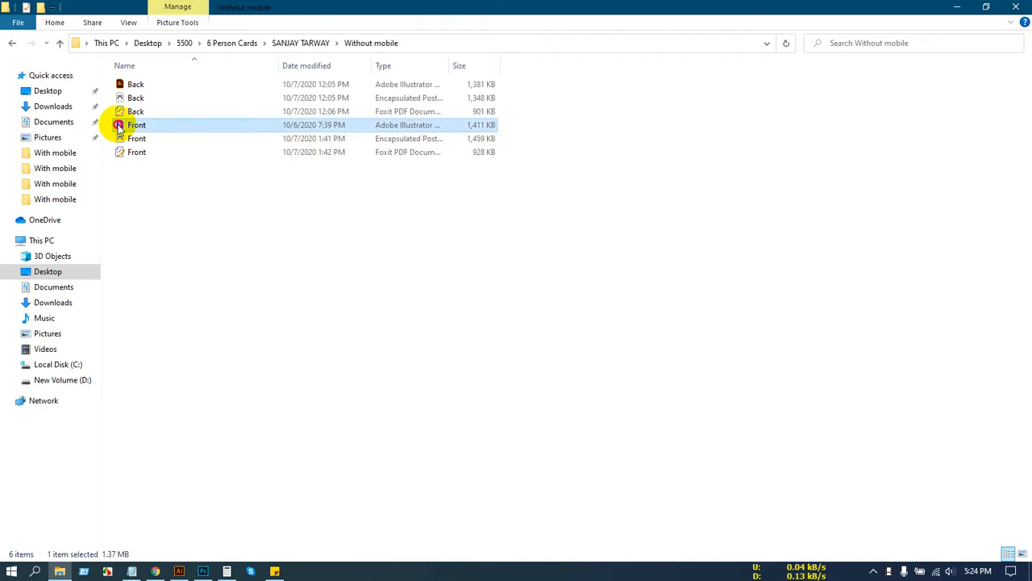
scroll(588, 254, "up", 2)
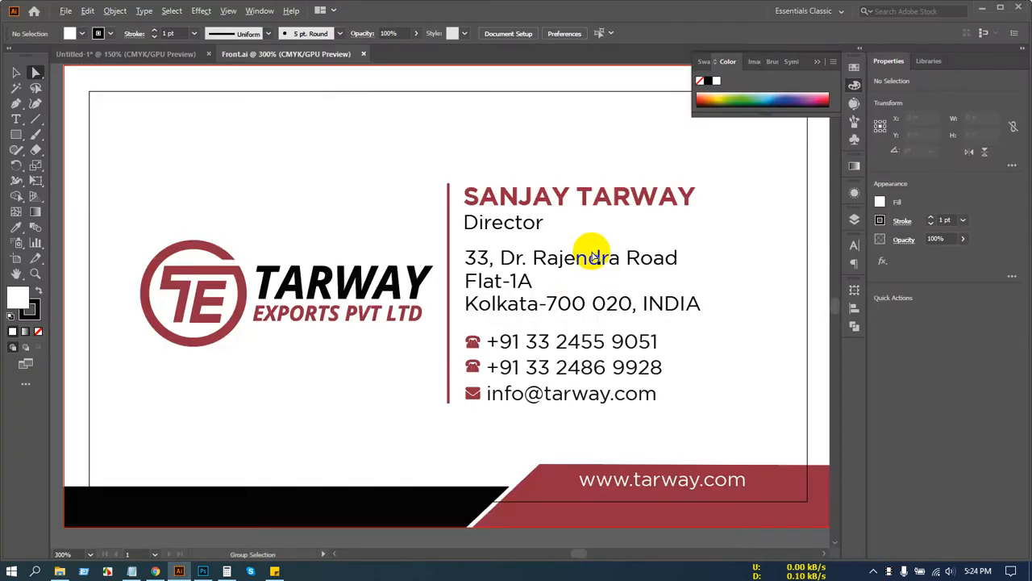
Step: Replace "Flat" with "Unit" in the second line of the address on the card without mobile number
double_click(482, 284)
triple_click(494, 280)
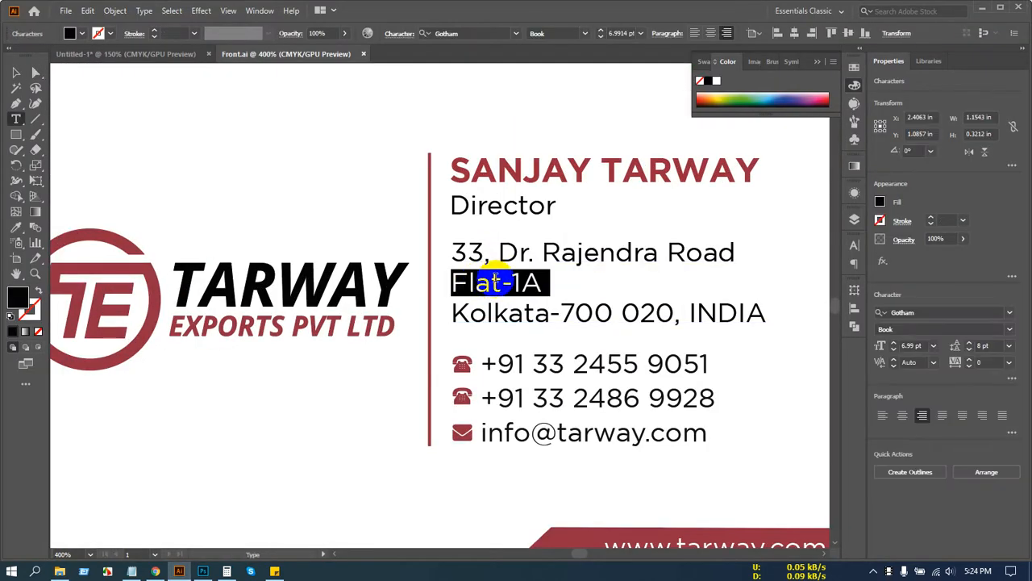
left_click_drag(502, 281, 432, 284)
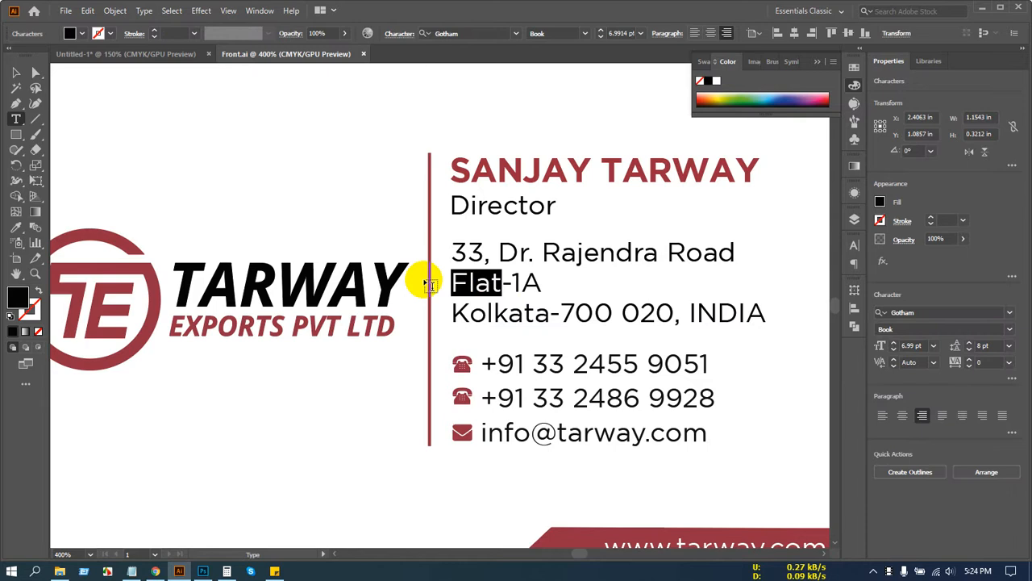
type("Uni")
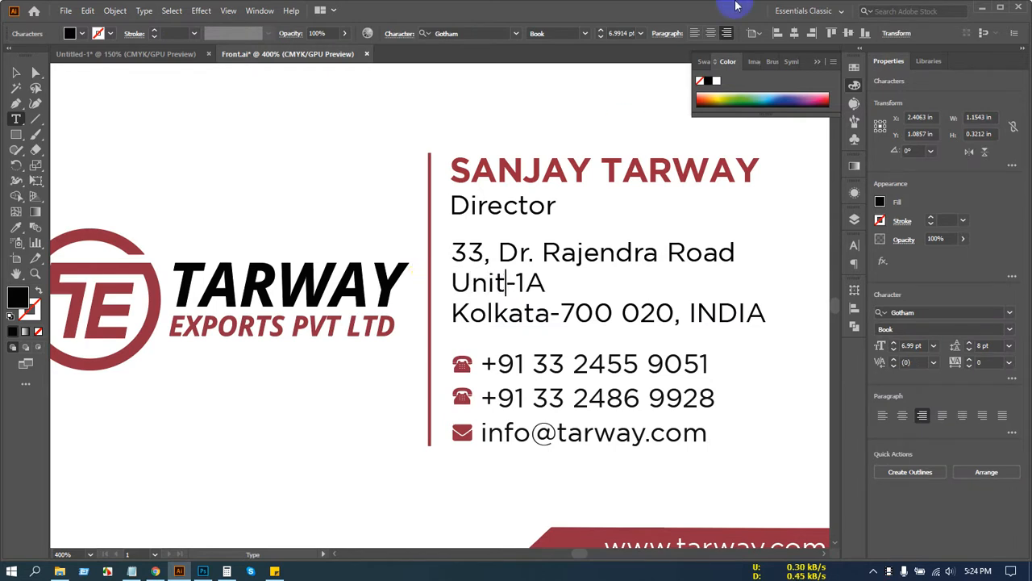
left_click(18, 74)
key("ctrl+minus")
key("ctrl+minus")
key("ctrl+minus")
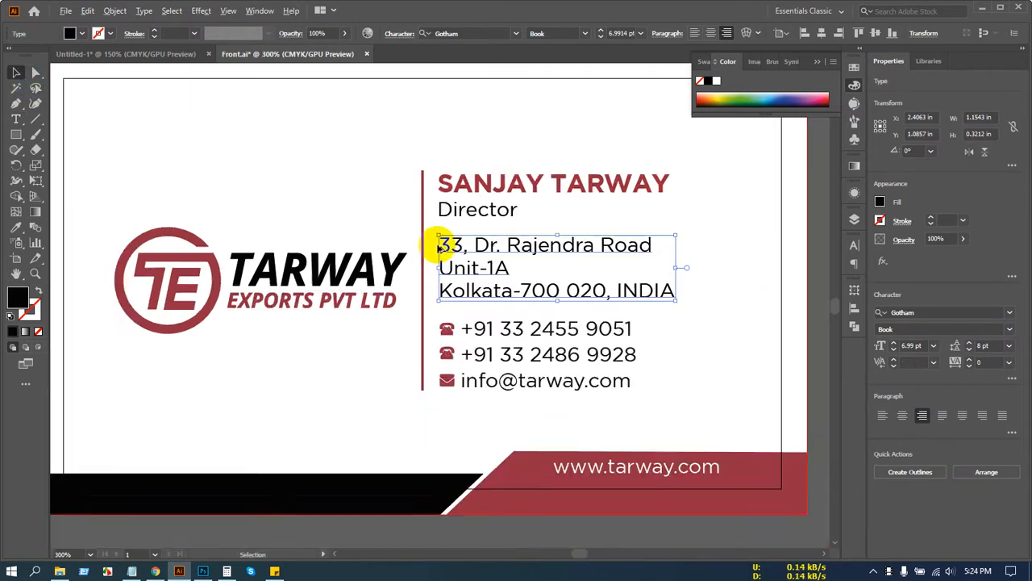
left_click(718, 234)
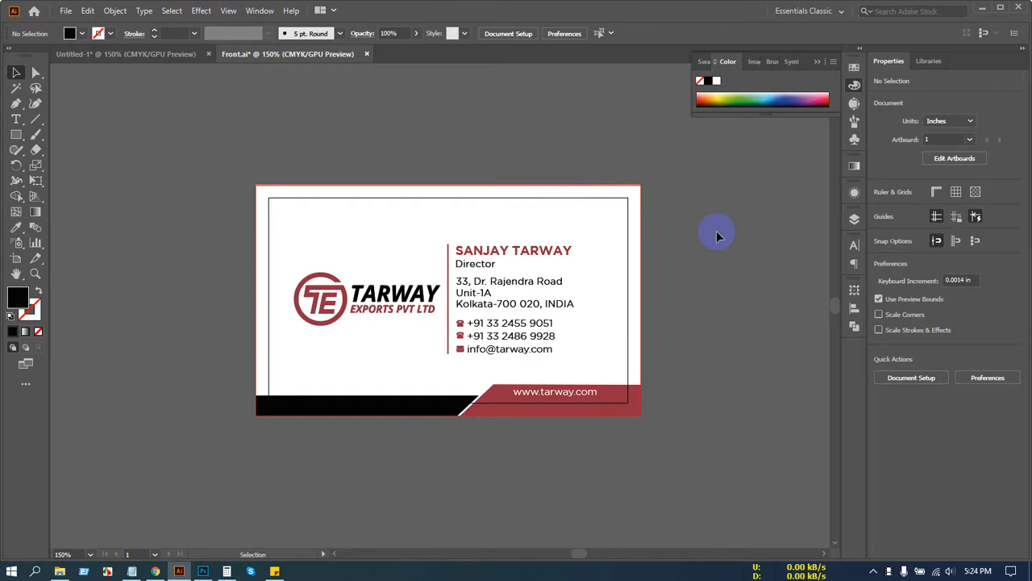
Step: Look over the corrected card, and save and close the Front file
left_click(581, 275, "ctrl")
left_click_drag(695, 292, 714, 287)
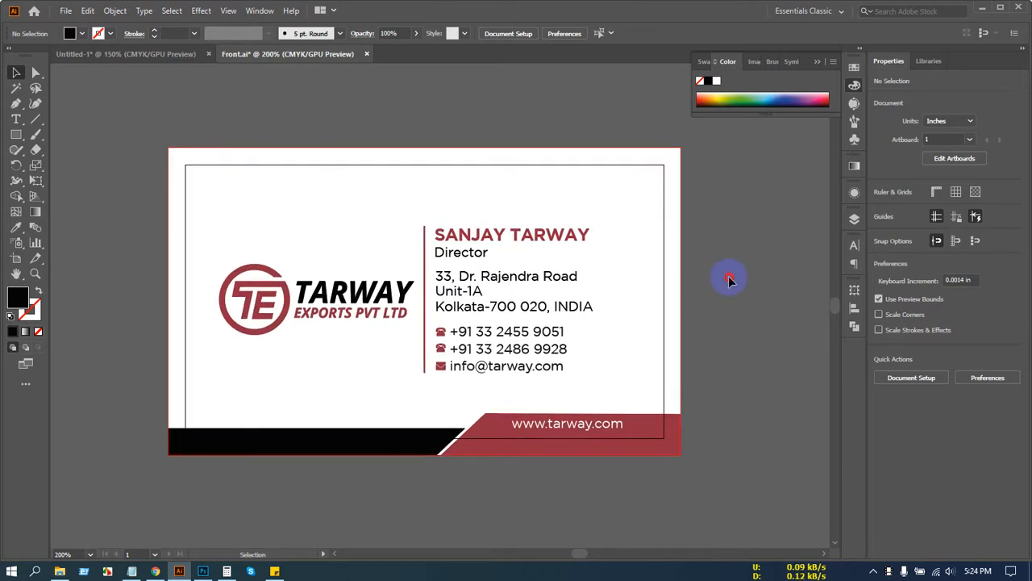
key("ctrl+w")
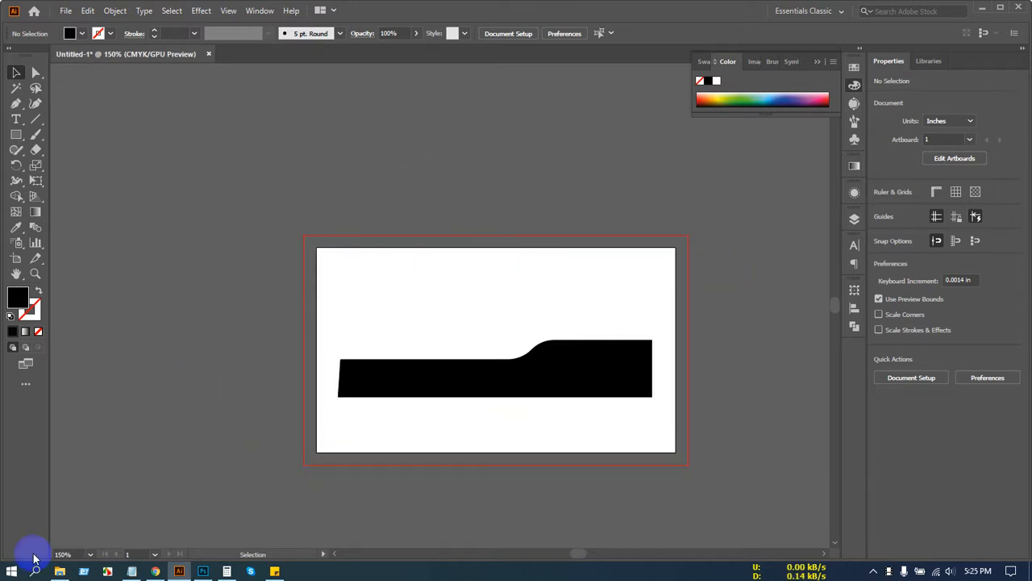
Step: Reopen the Front Illustrator file from the Without mobile folder and convert all its text to outlines, grouping the artwork
left_click(61, 573)
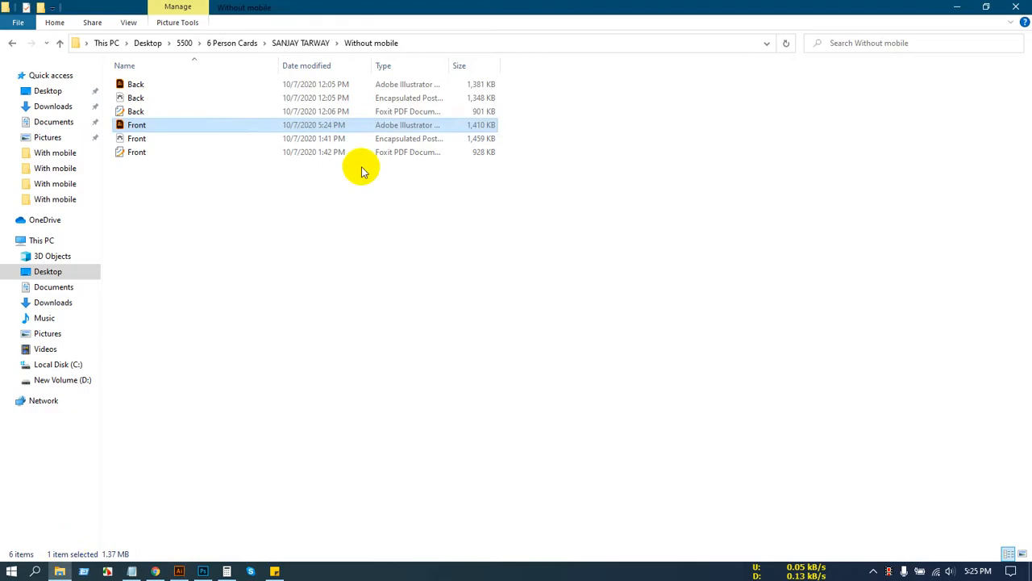
left_click(121, 153)
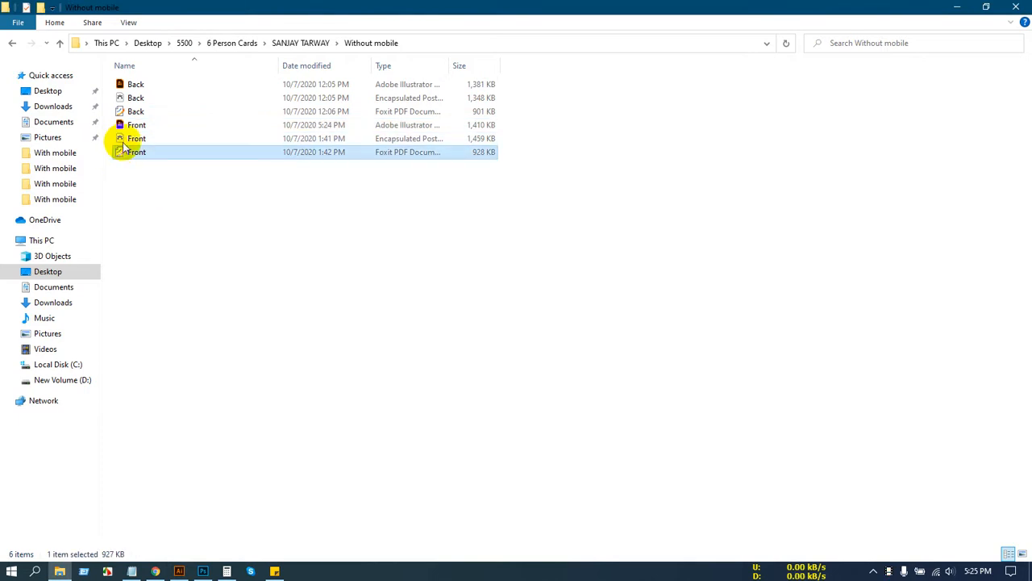
double_click(123, 125)
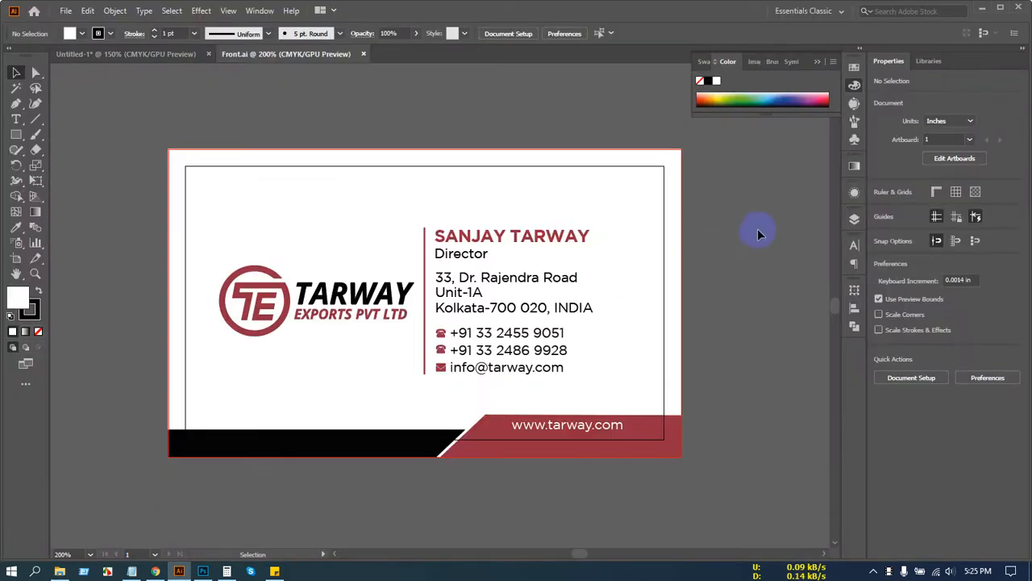
key("ctrl+a")
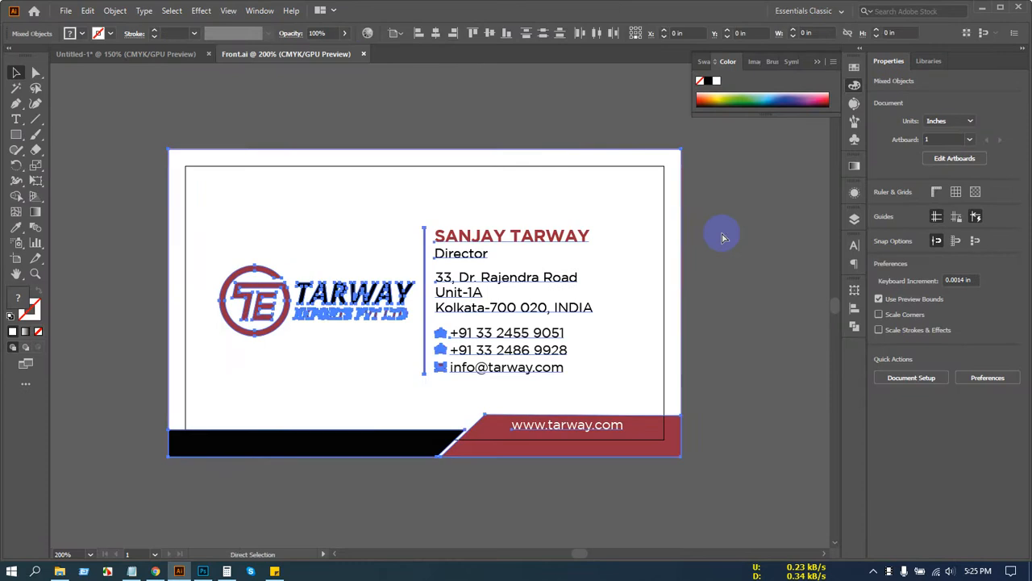
key("ctrl+shift+o")
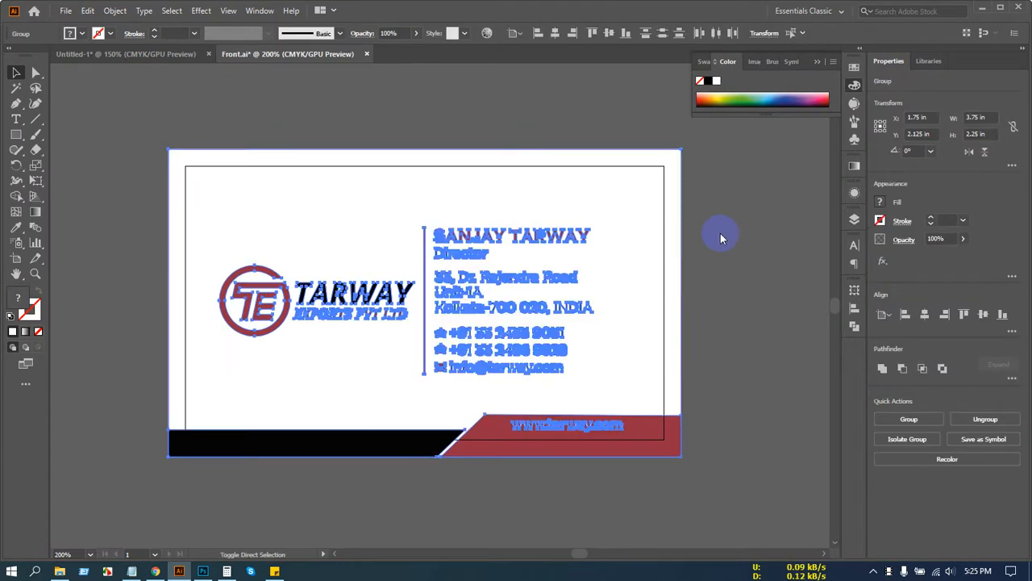
Step: Save the card as an Illustrator EPS named Front in the Without mobile folder, replacing the existing file and keeping the Illustrator 2020 EPS options
key("ctrl+shift+s")
left_click(202, 447)
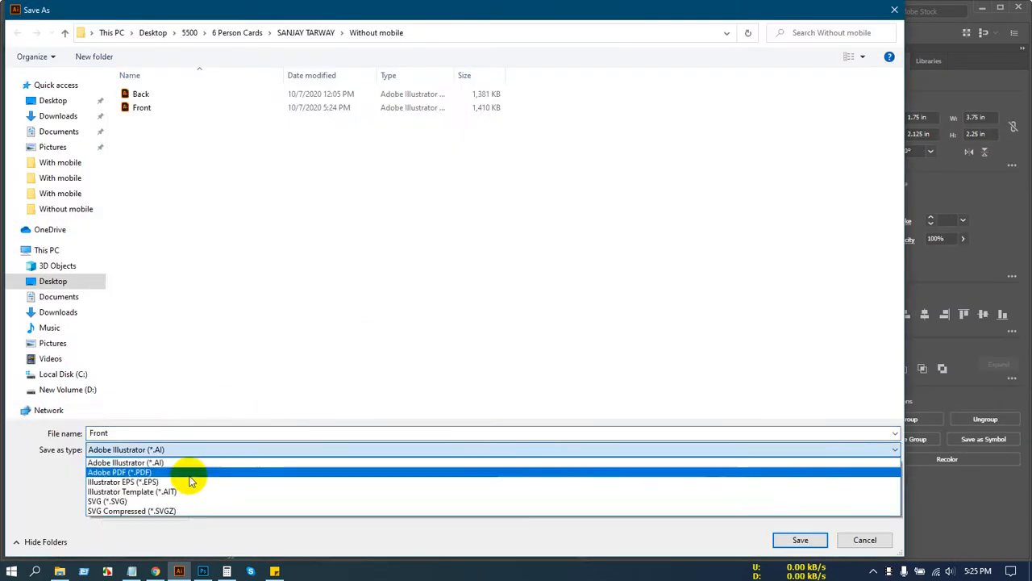
left_click(185, 482)
left_click(810, 539)
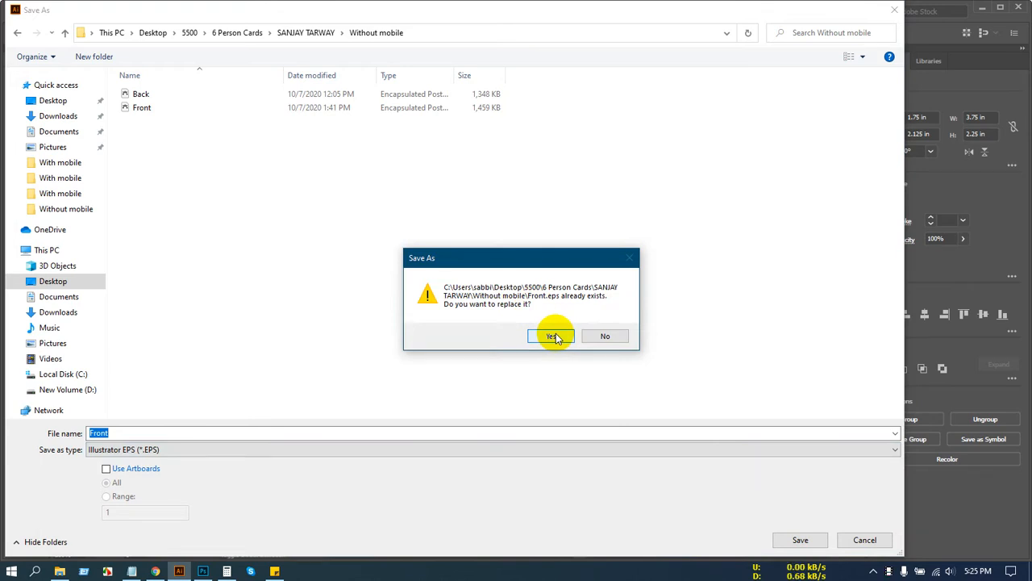
left_click(551, 336)
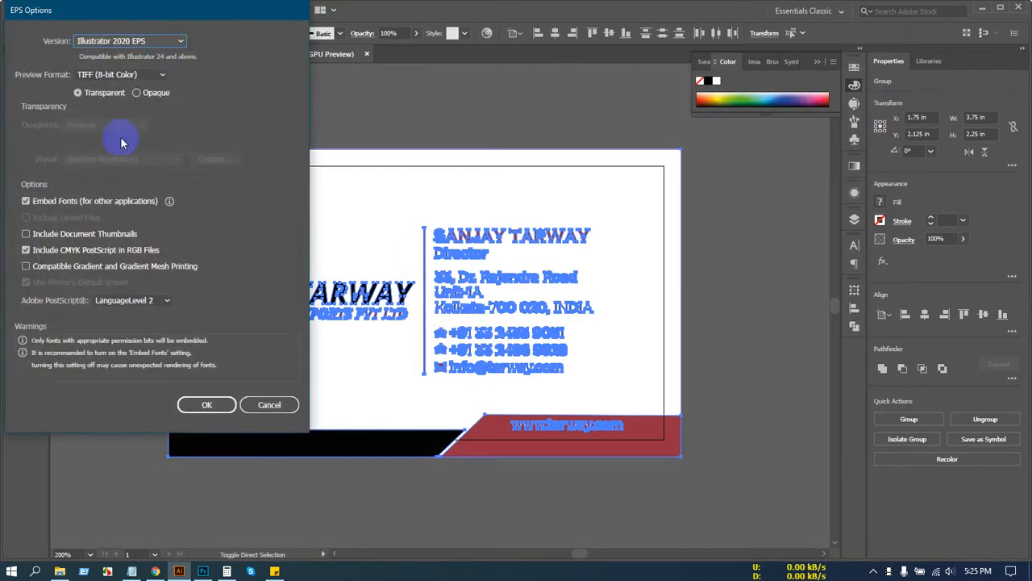
left_click(206, 404)
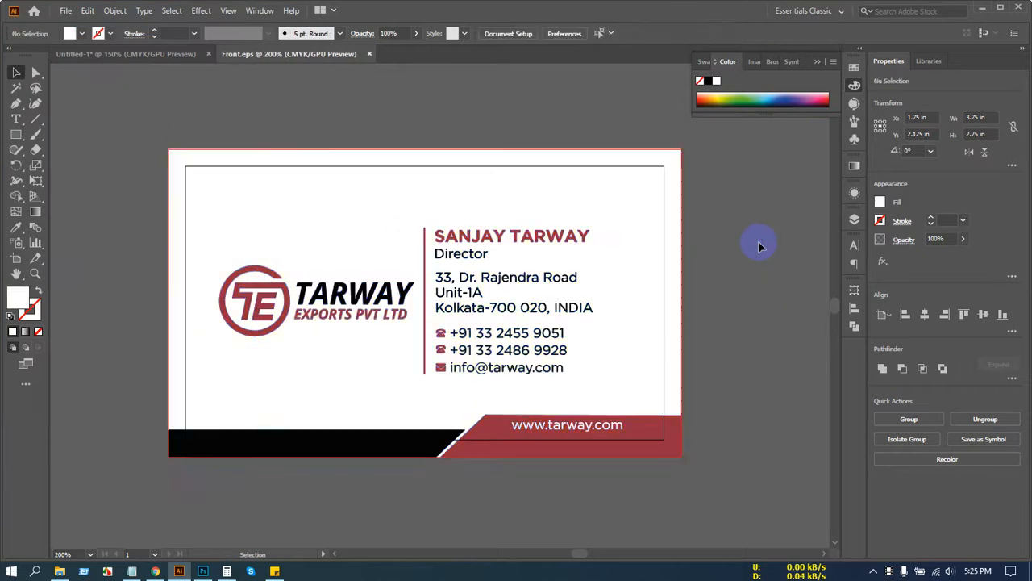
Step: Save the card as an Adobe PDF named Front in the Without mobile folder, replacing the existing file
key("ctrl+shift+s")
left_click(185, 449)
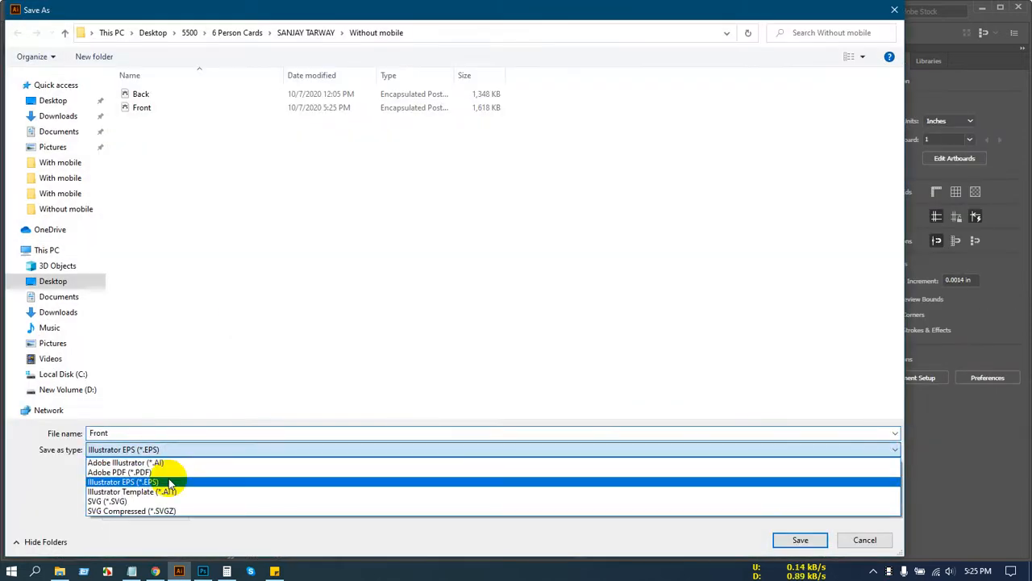
left_click(119, 472)
left_click(798, 539)
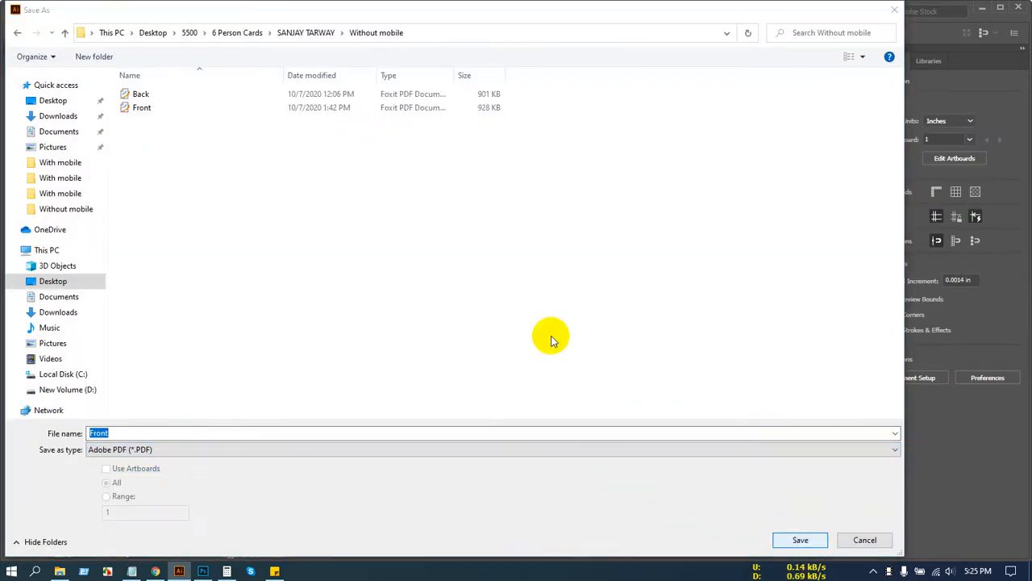
left_click(551, 337)
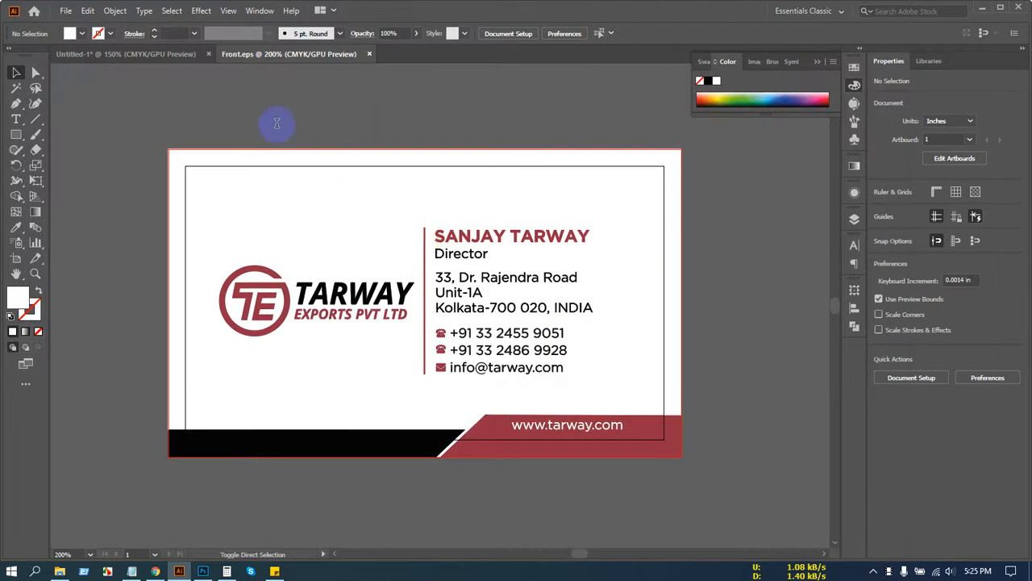
Step: Use the High Quality Print PDF preset with Acrobat 8 (PDF 1.7) compatibility and embedded page thumbnails
left_click(203, 45)
left_click(174, 88)
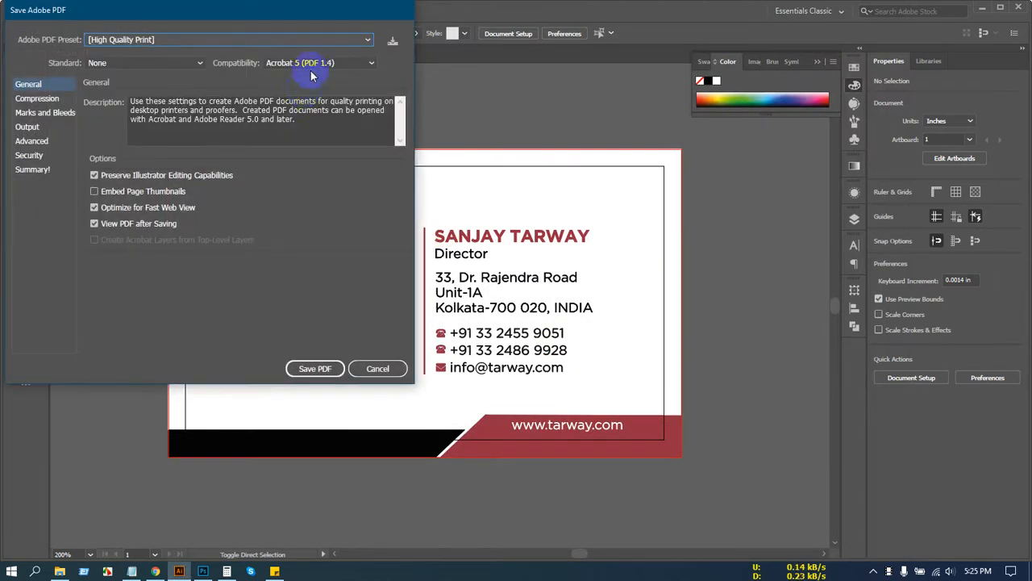
left_click(310, 68)
left_click(322, 137)
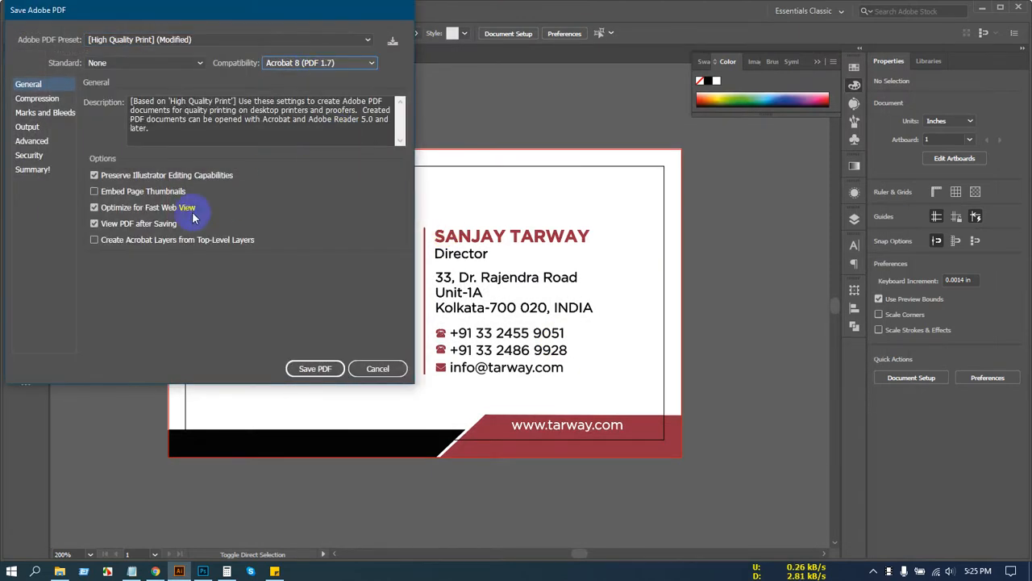
left_click(134, 194)
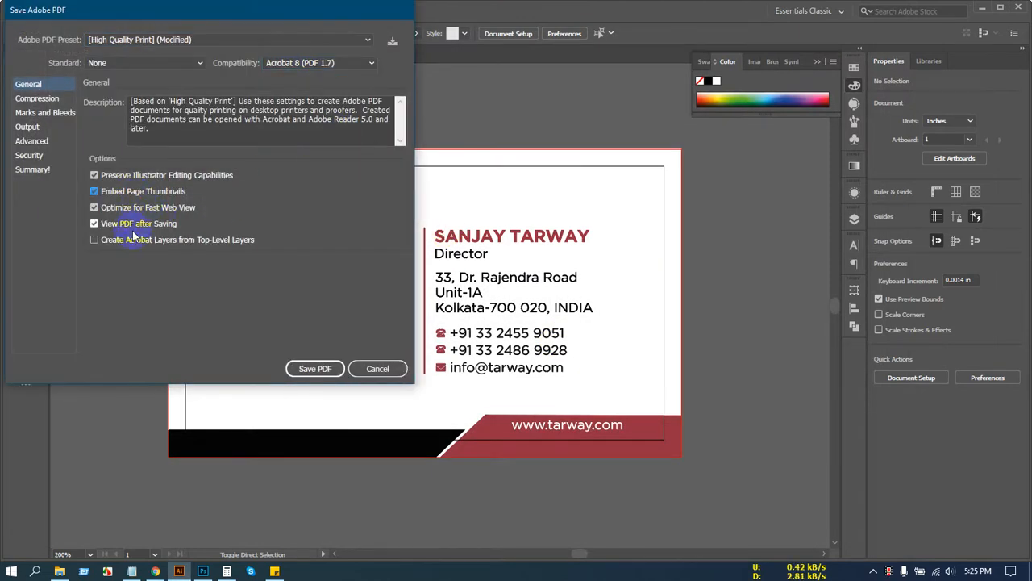
Step: Include only trim marks and the document bleed settings in the PDF, and save it
left_click(34, 99)
left_click(44, 113)
left_click(117, 118)
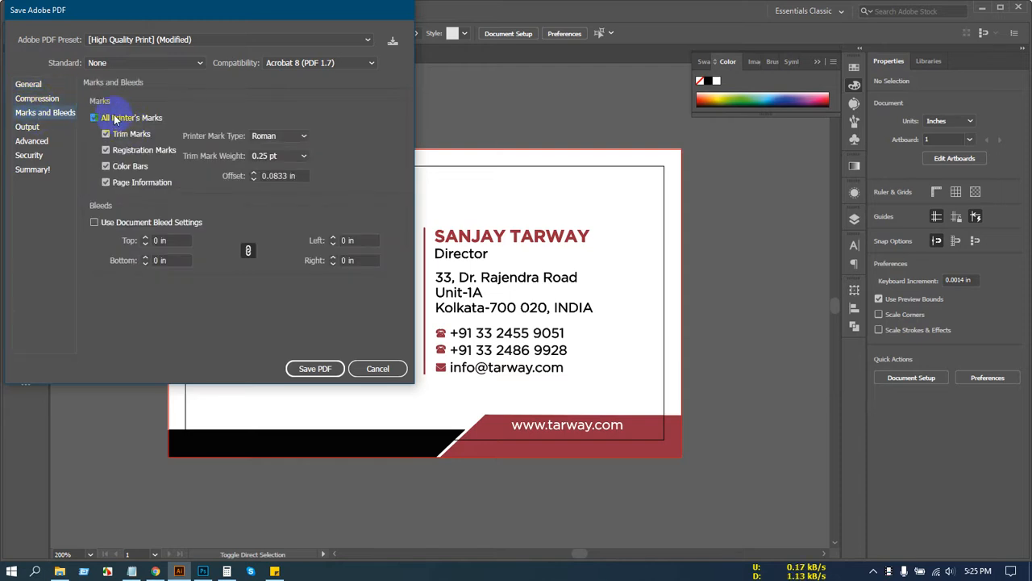
left_click(129, 224)
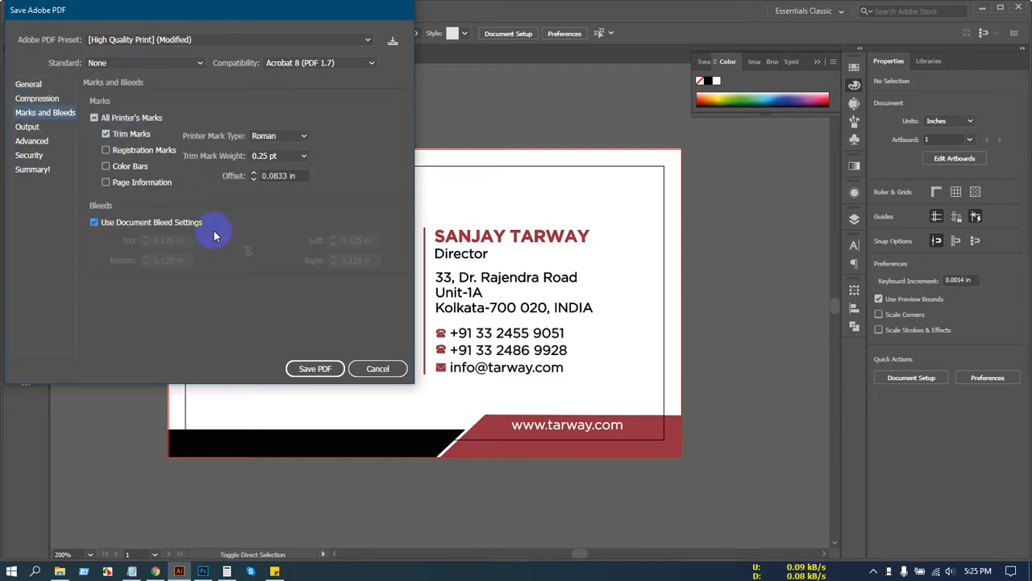
left_click(313, 368)
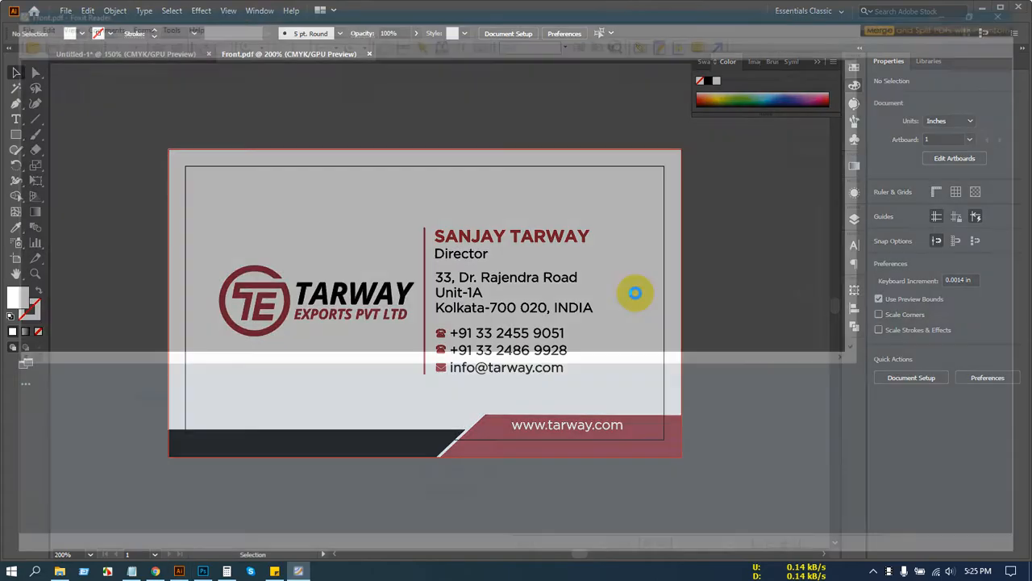
Step: Check the exported Without mobile PDF, close it and the card document, and return to the Without mobile folder
scroll(537, 295, "down", 1)
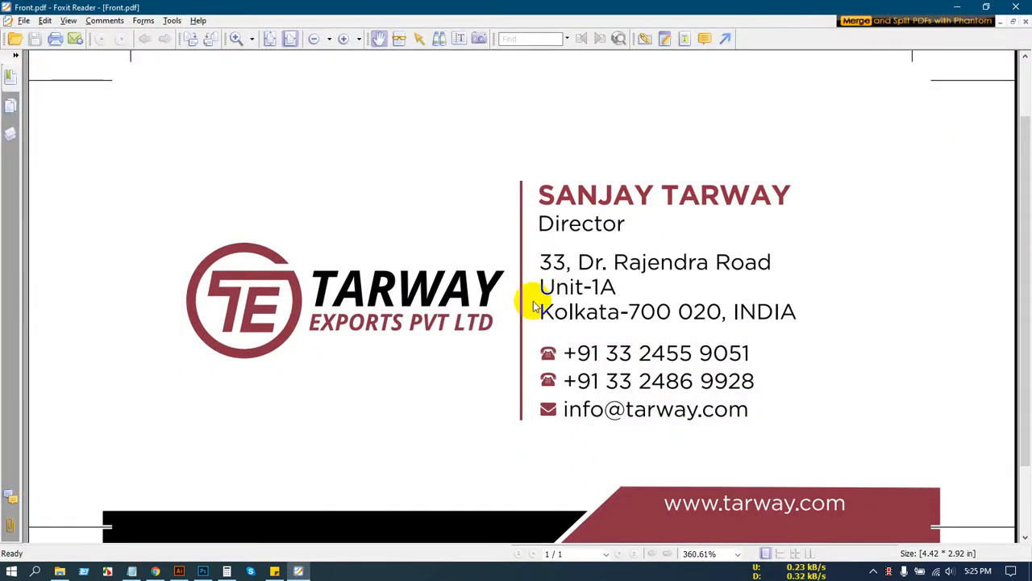
left_click(1028, 6)
left_click(370, 54)
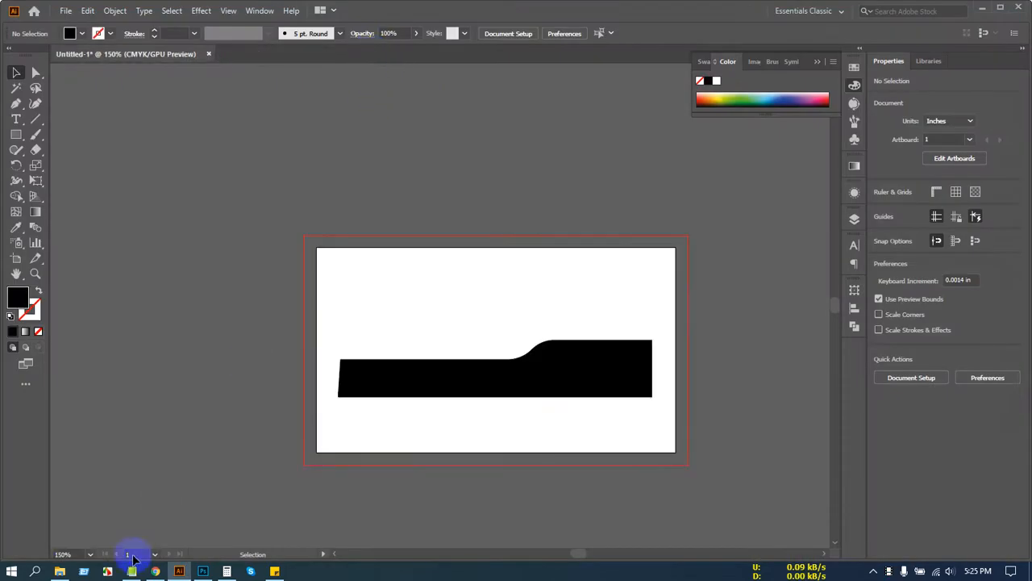
left_click(59, 571)
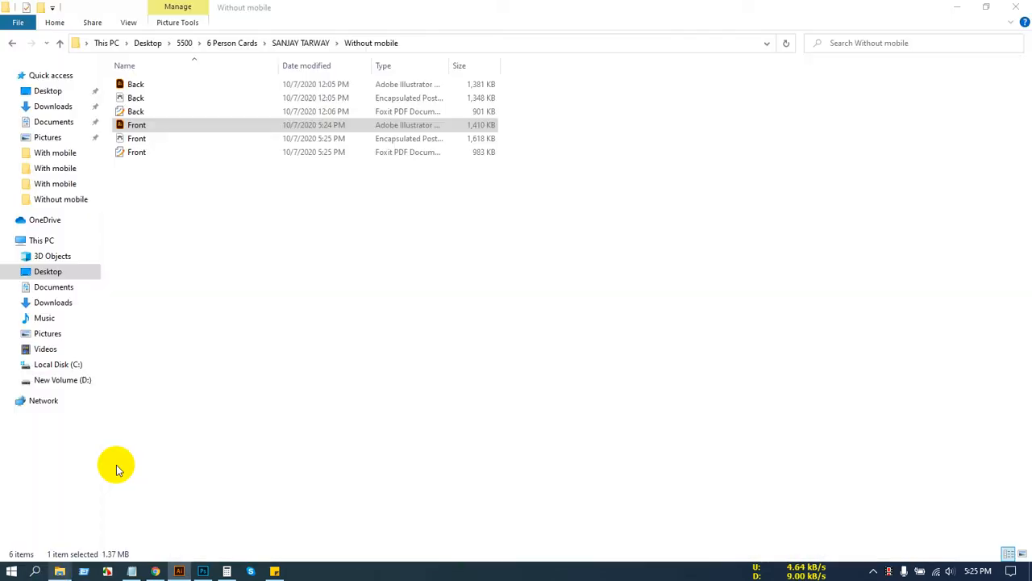
Step: Open the Front PDF from the With mobile folder, check the corrected address, and close it
left_click(60, 43)
double_click(126, 88)
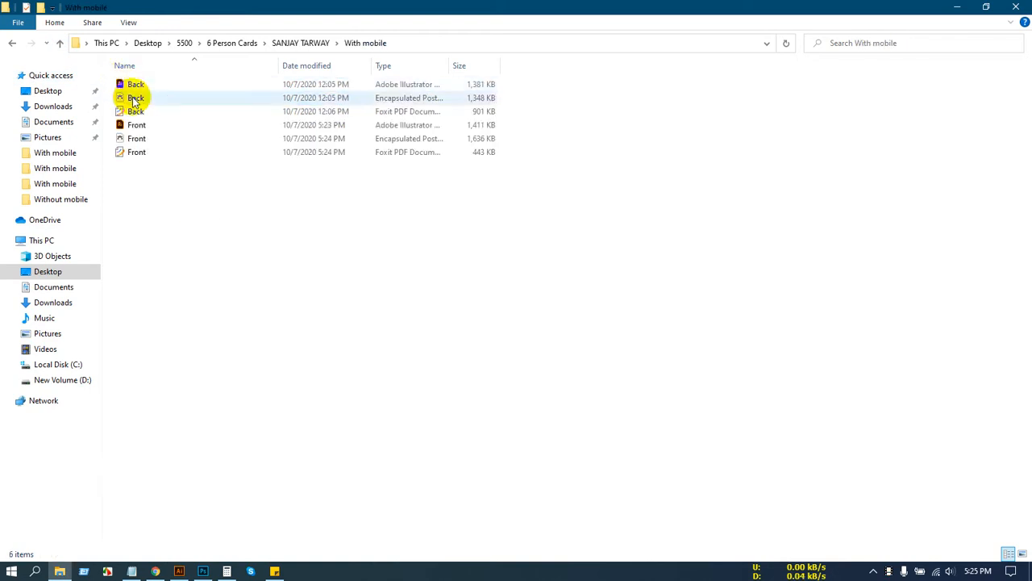
left_click(119, 152)
double_click(119, 152)
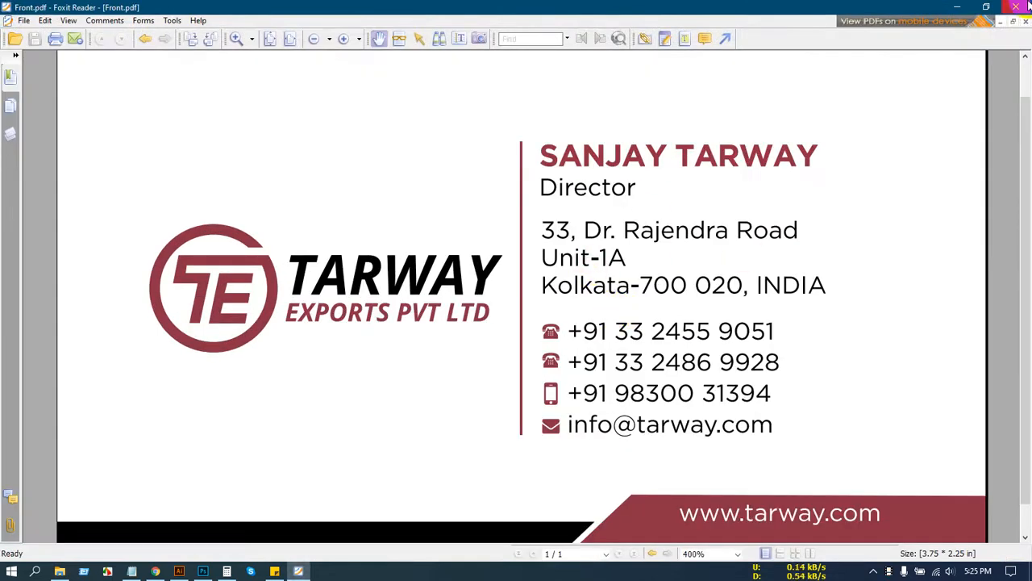
left_click(1018, 8)
Step: Open the Front PDF from the Without mobile folder, check its address and trim marks, and close it
left_click(58, 42)
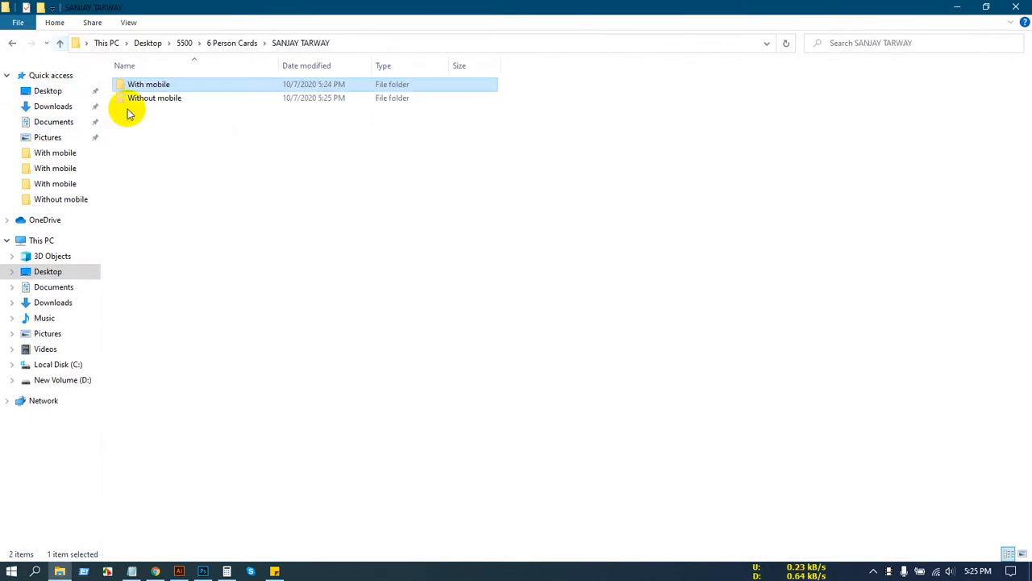
left_click(141, 98)
double_click(141, 98)
double_click(117, 152)
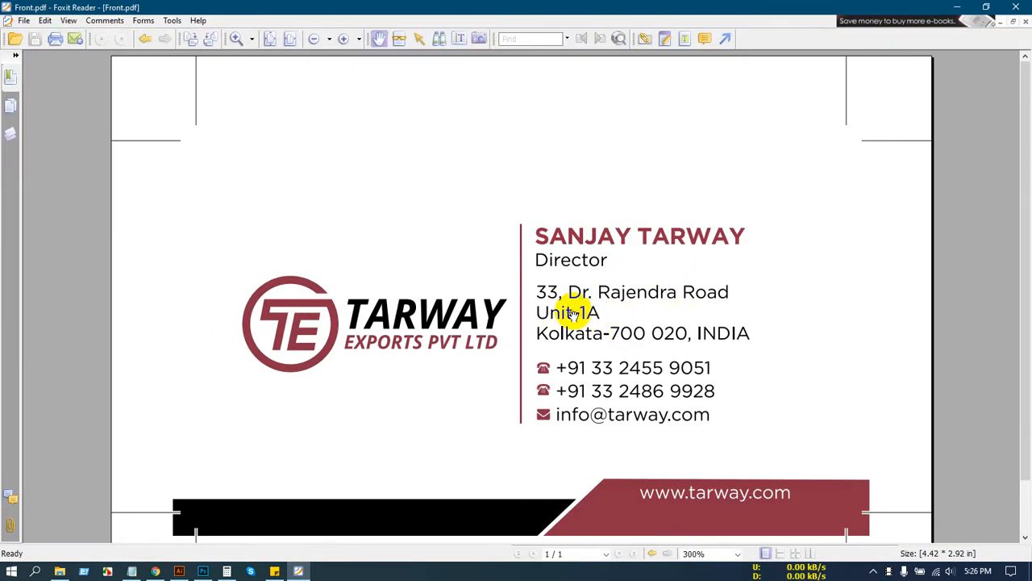
left_click(1022, 6)
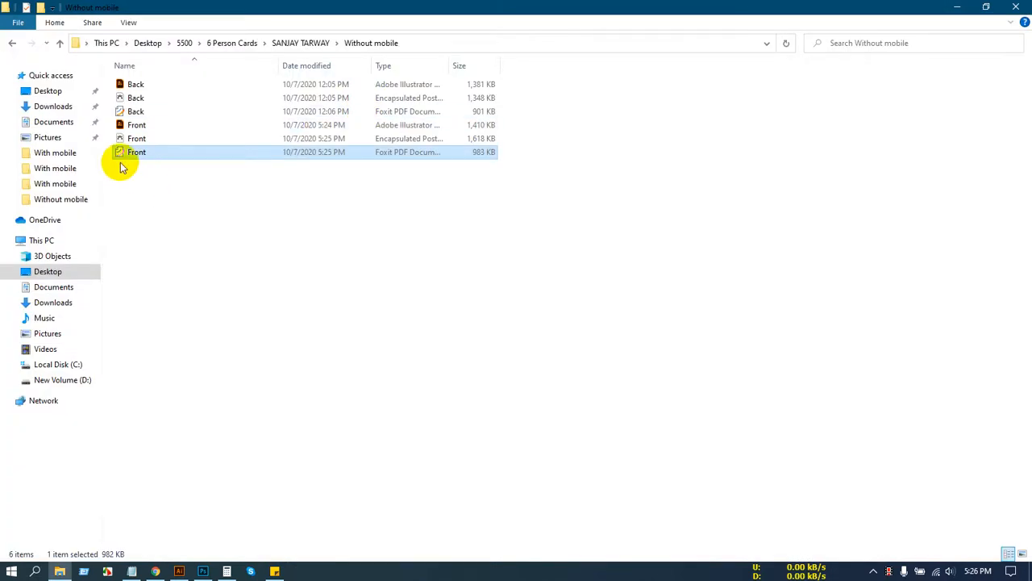
Step: Open the Without mobile Front Illustrator file, inspect the red artwork's fill colour code, and close the file without saving
right_click(120, 152)
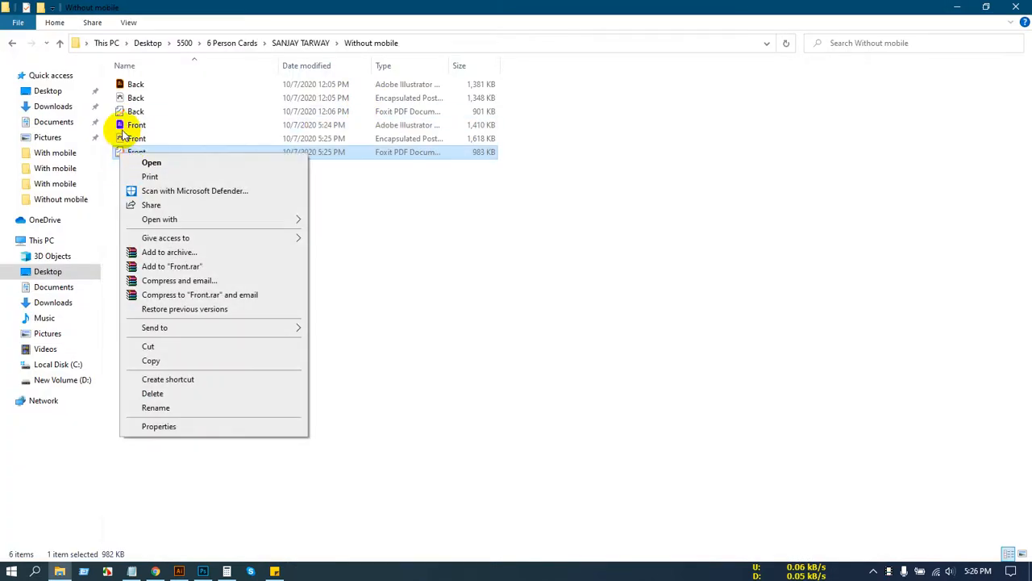
left_click(121, 125)
double_click(121, 125)
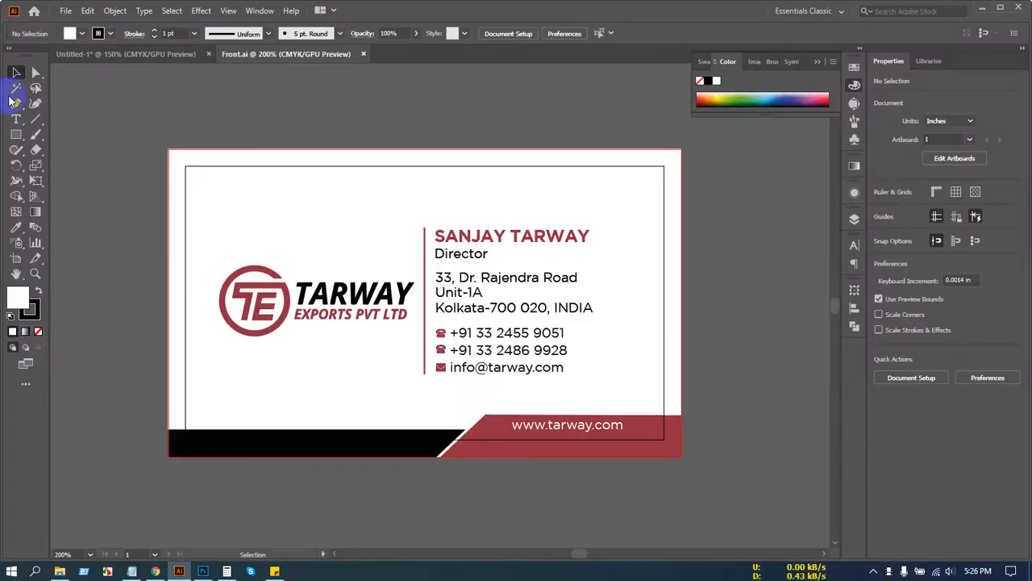
left_click(16, 87)
left_click(476, 430)
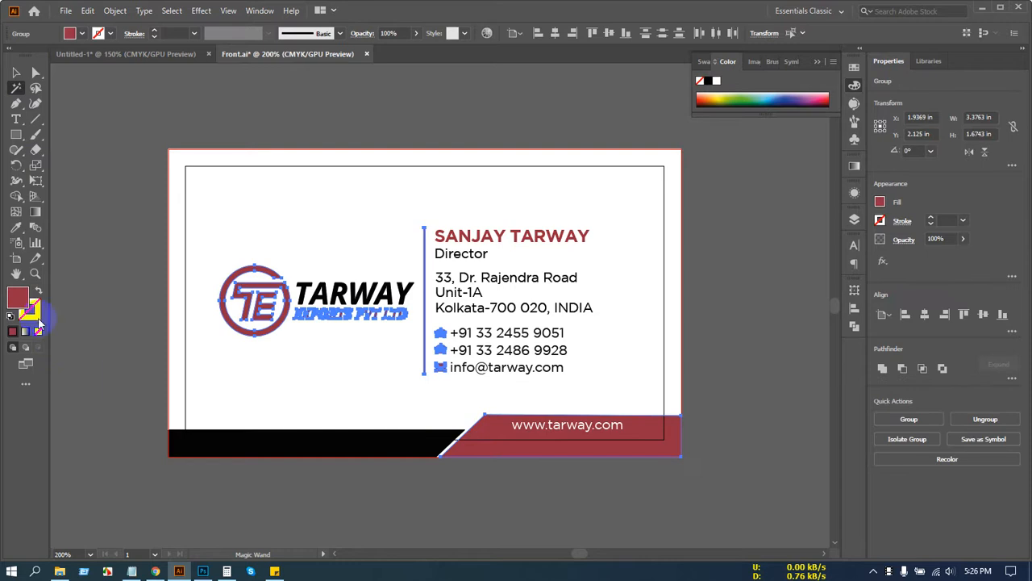
double_click(18, 300)
double_click(277, 208)
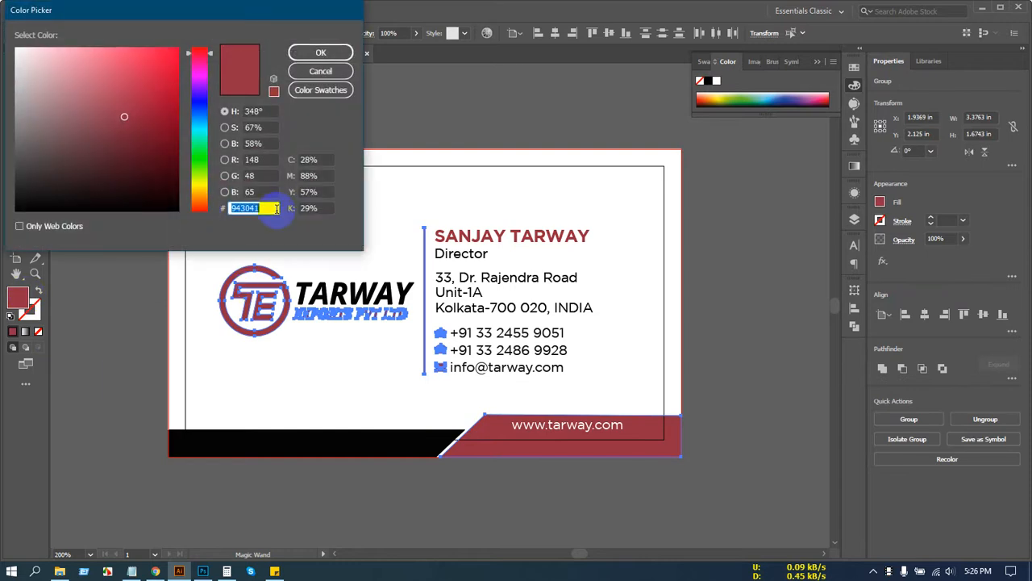
left_click(310, 71)
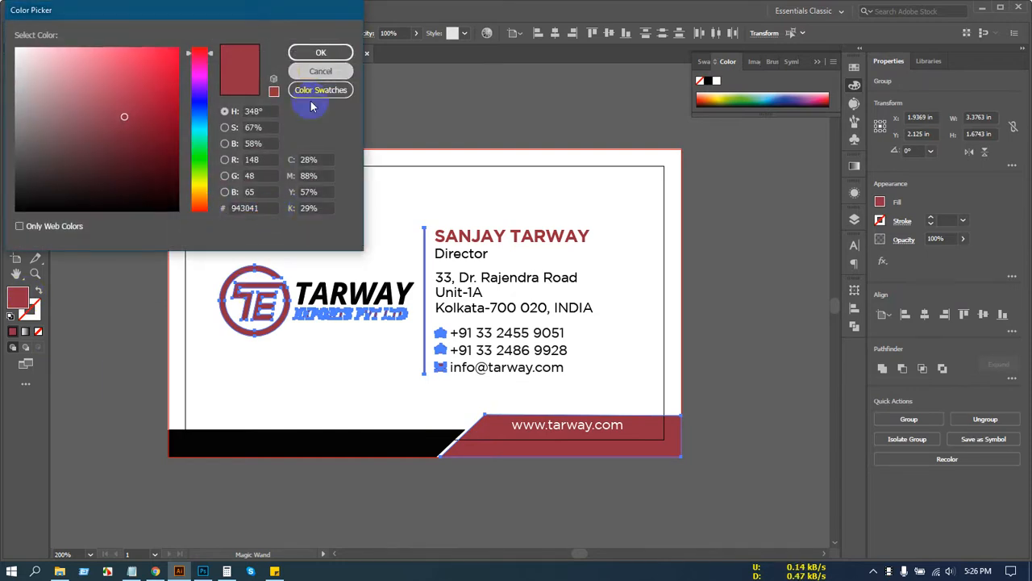
key("ctrl+w")
left_click(574, 302)
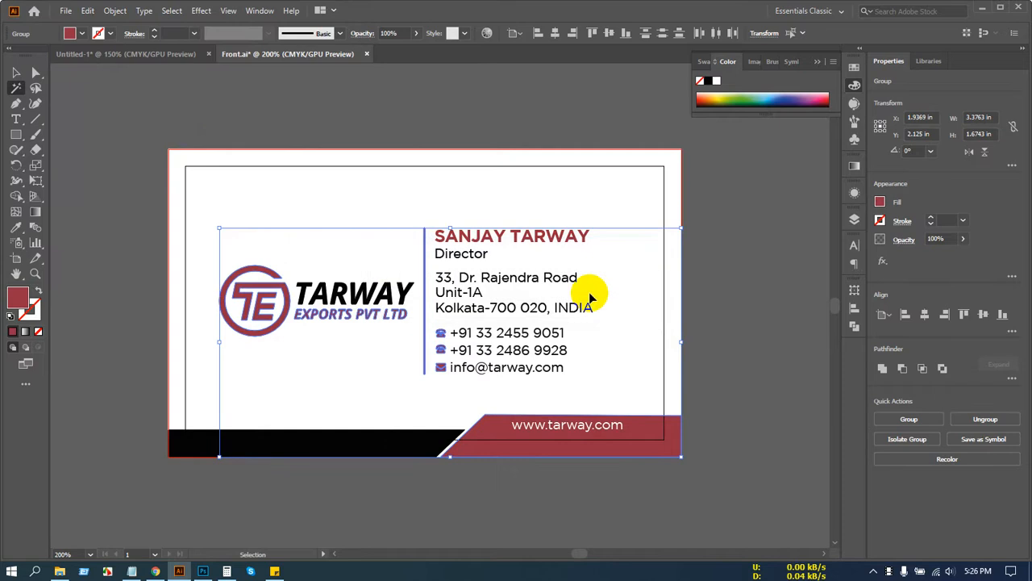
Step: Reopen the Without mobile Front Illustrator file, look over the card artwork, close it, and return to the folder
left_click(62, 572)
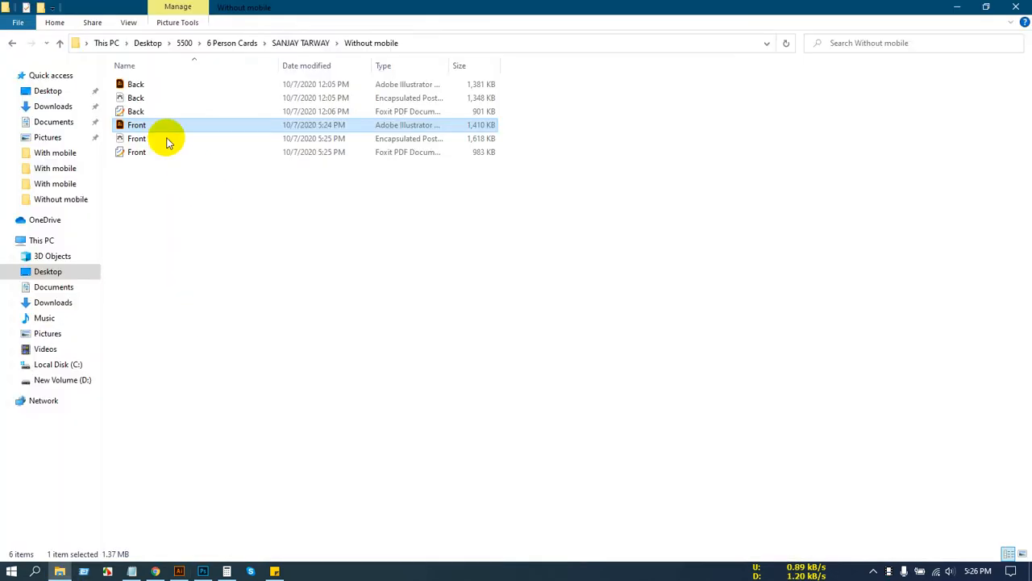
double_click(129, 127)
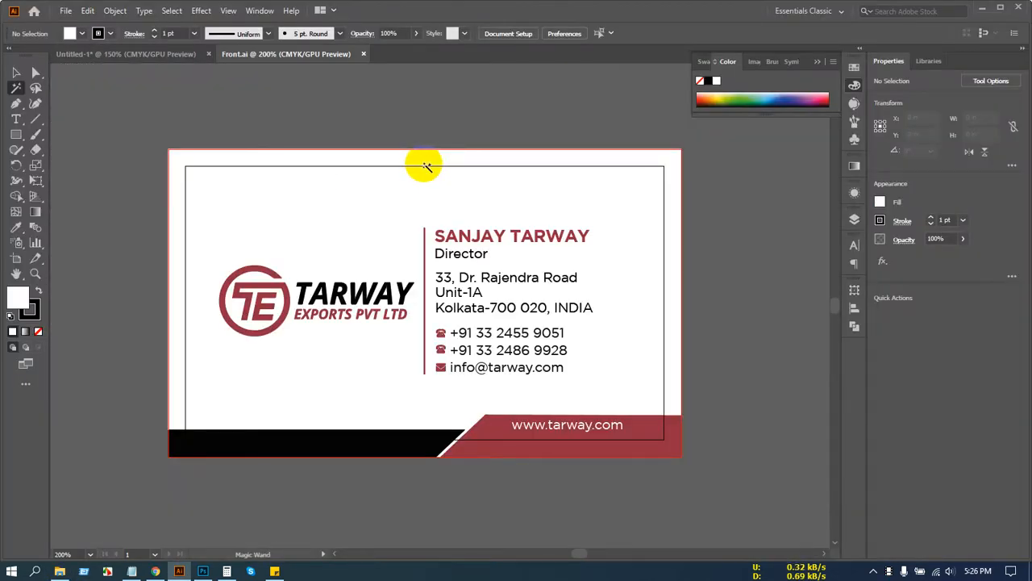
left_click(16, 73)
left_click(266, 184)
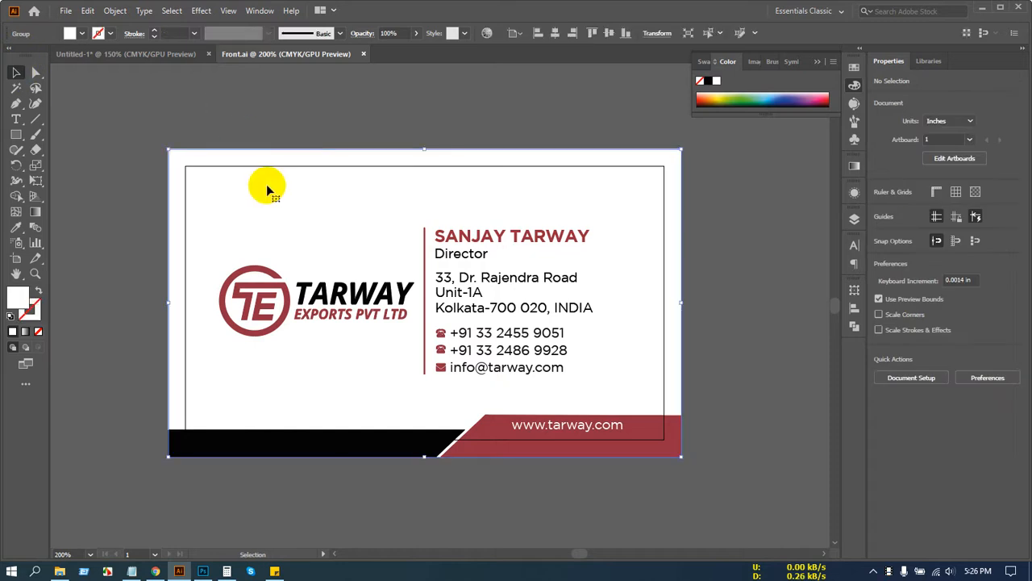
left_click(312, 101)
key("ctrl+w")
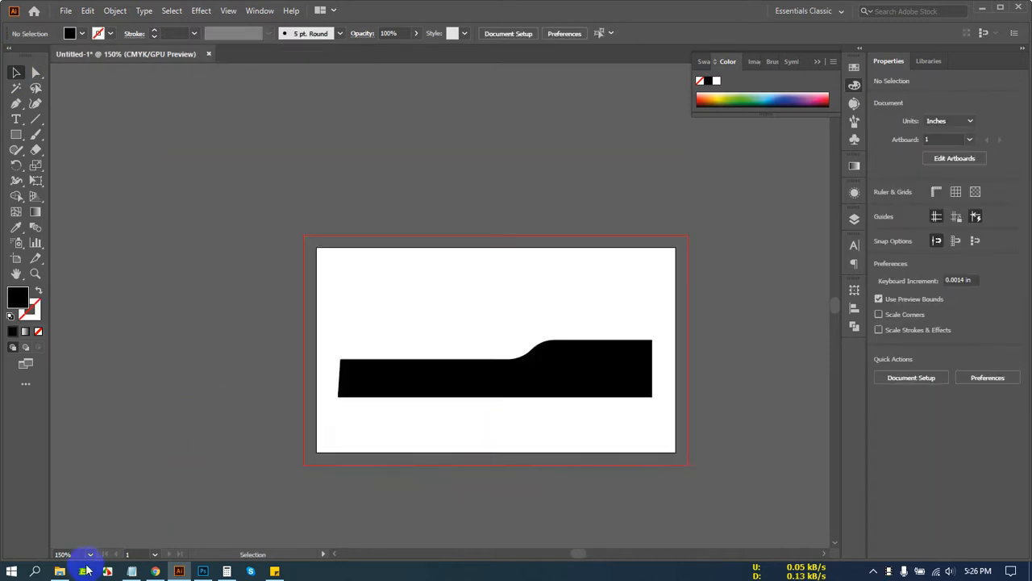
left_click(61, 572)
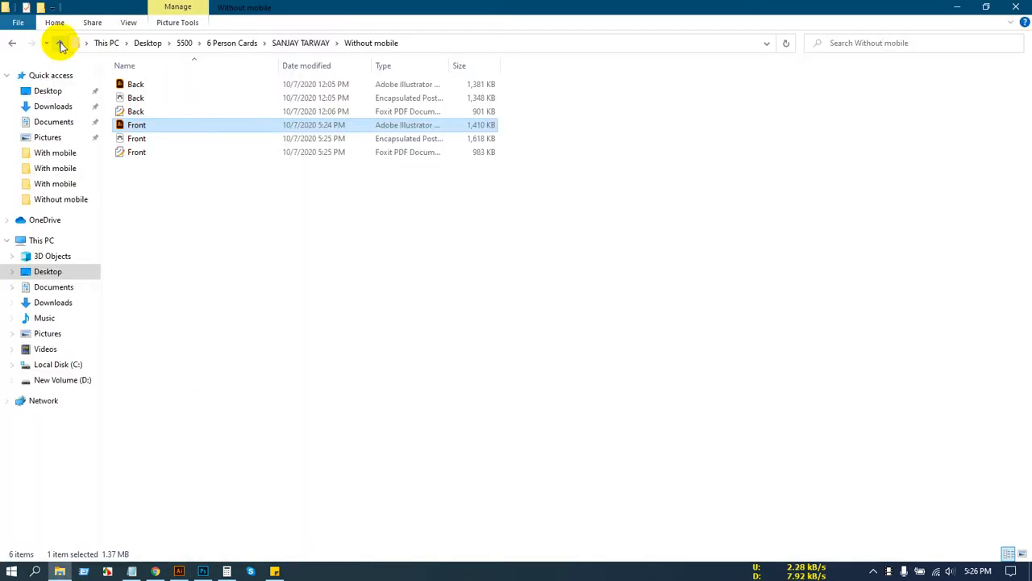
Step: Open the Back Illustrator file, inspect the red background's fill colour code, and close the file without saving
double_click(121, 84)
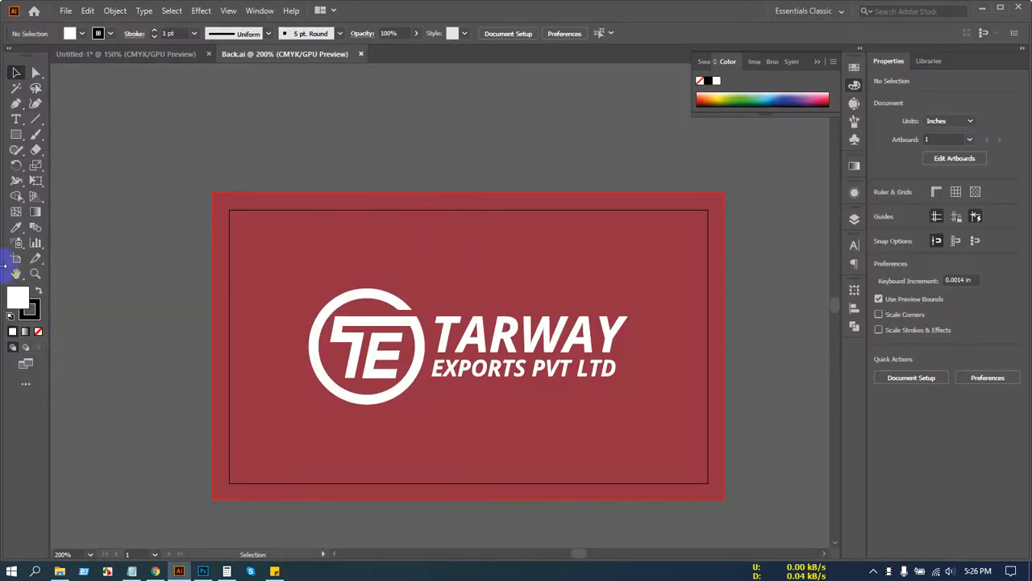
left_click(13, 90)
left_click(269, 215)
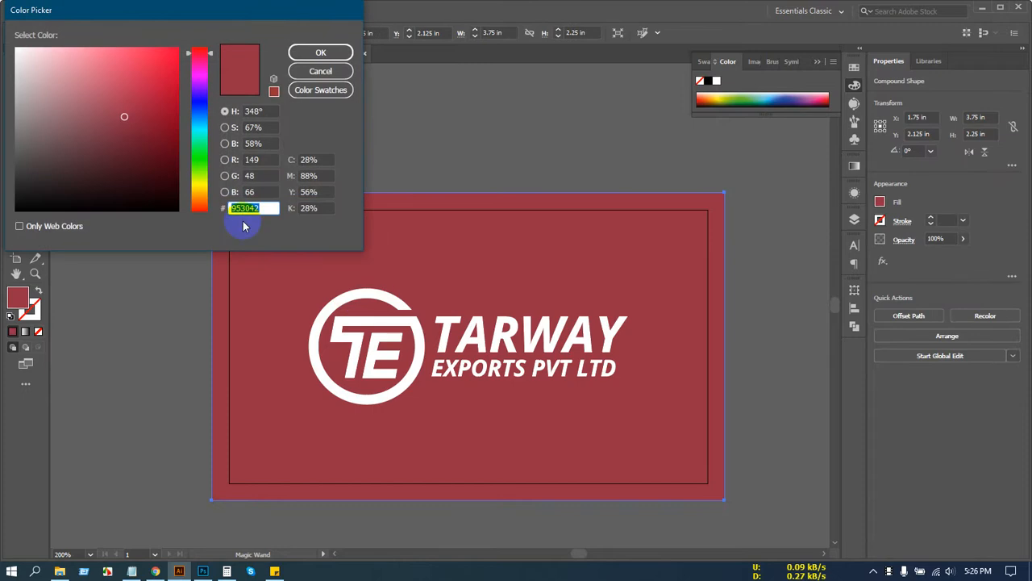
left_click(303, 73)
left_click(18, 74)
left_click(393, 133)
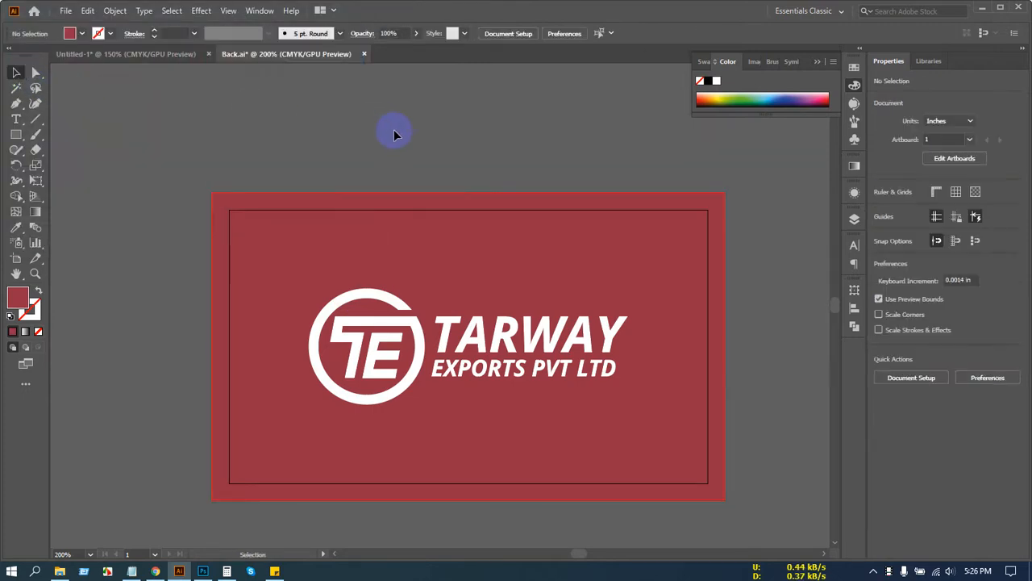
key("ctrl+w")
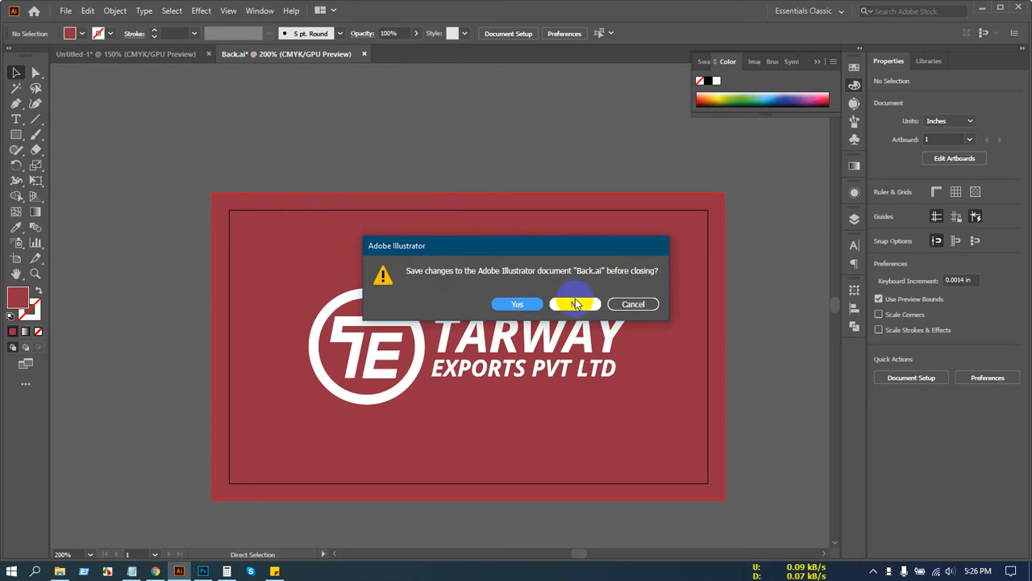
left_click(580, 304)
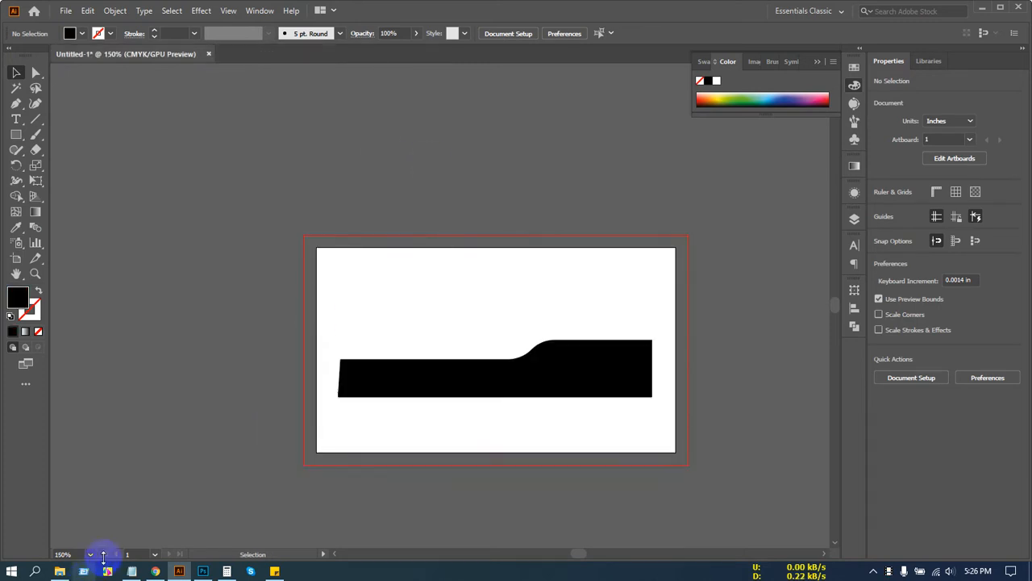
Step: Compress the 6 Person Cards folder inside the 5500 folder into a zip archive named Final Correction
left_click(60, 571)
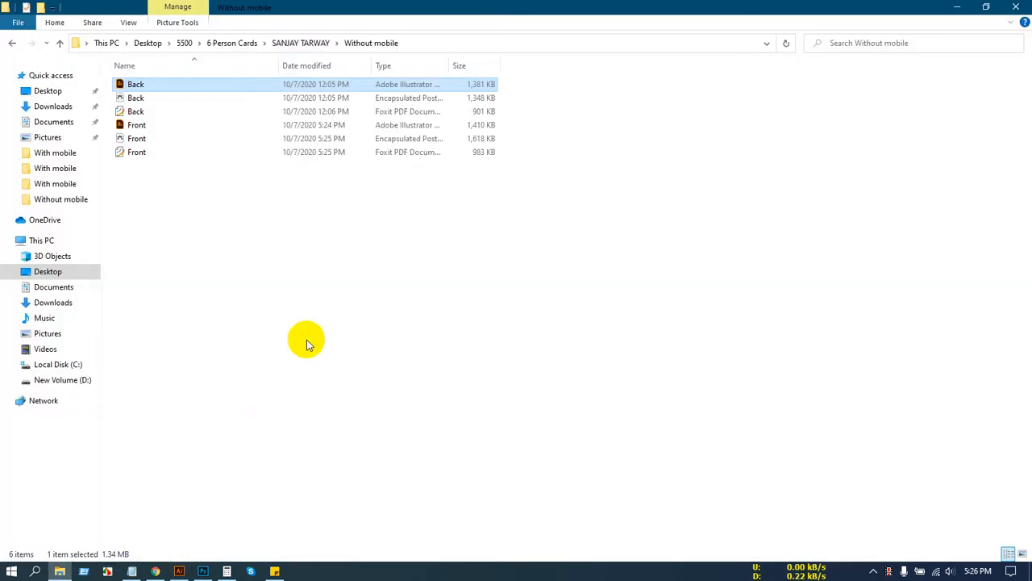
left_click(59, 43)
left_click(107, 90)
left_click(62, 44)
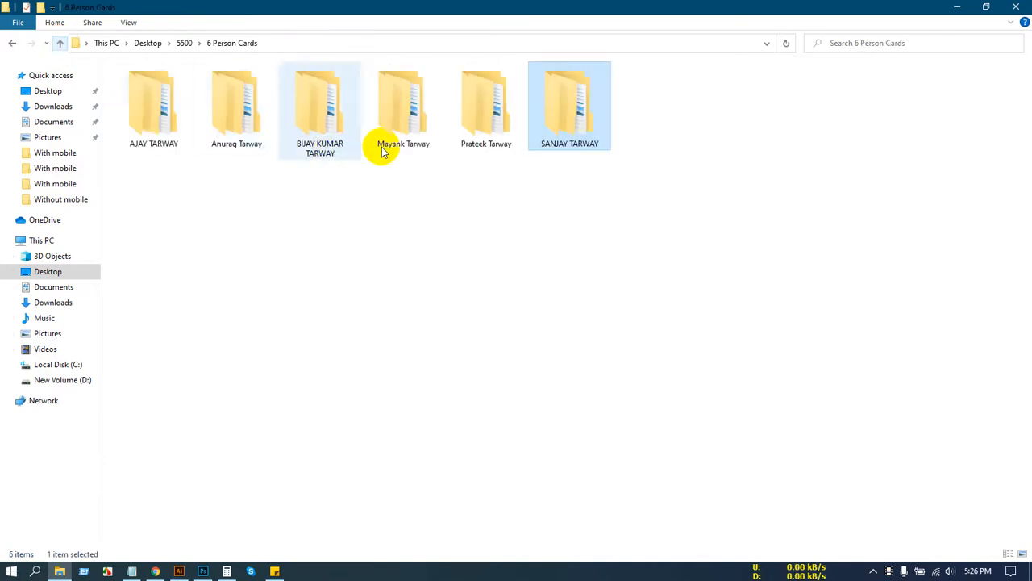
left_click(59, 44)
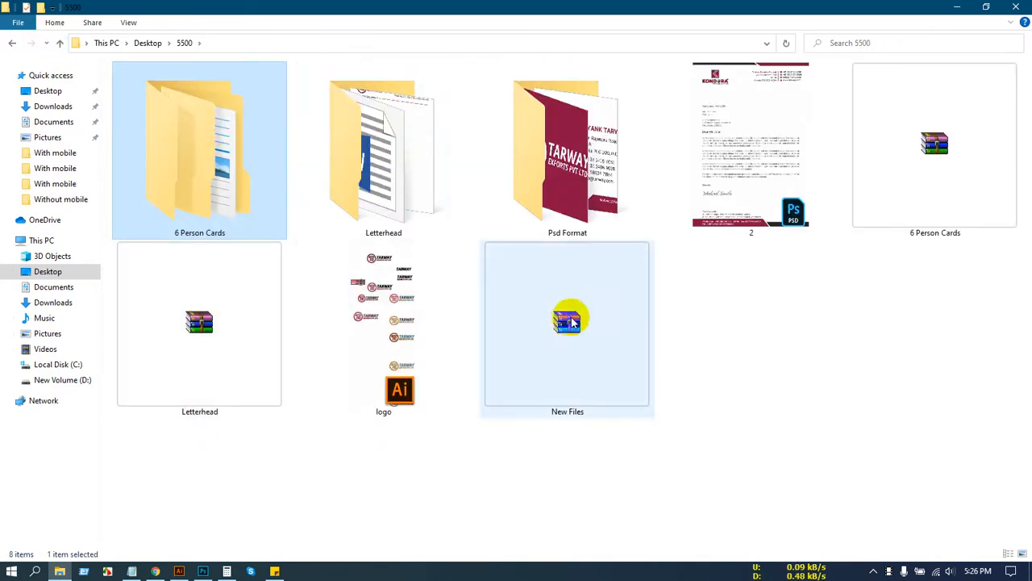
left_click(568, 323)
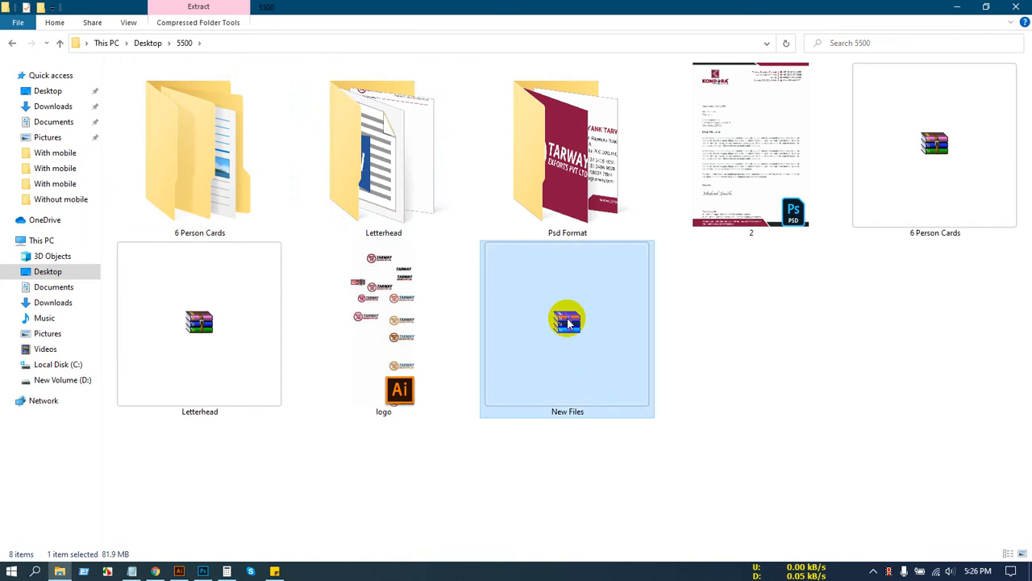
right_click(219, 158)
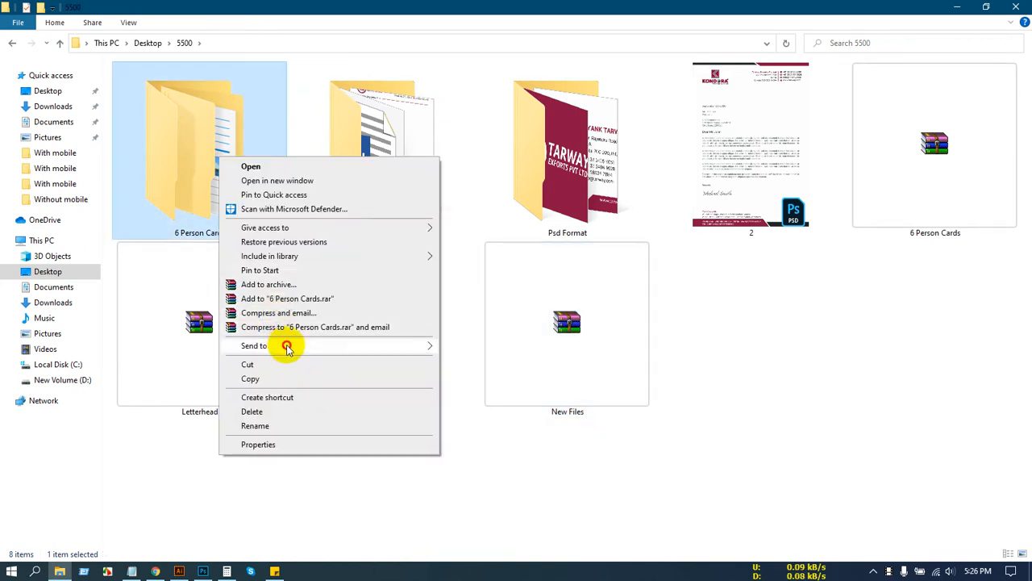
mouse_move(272, 345)
left_click(505, 361)
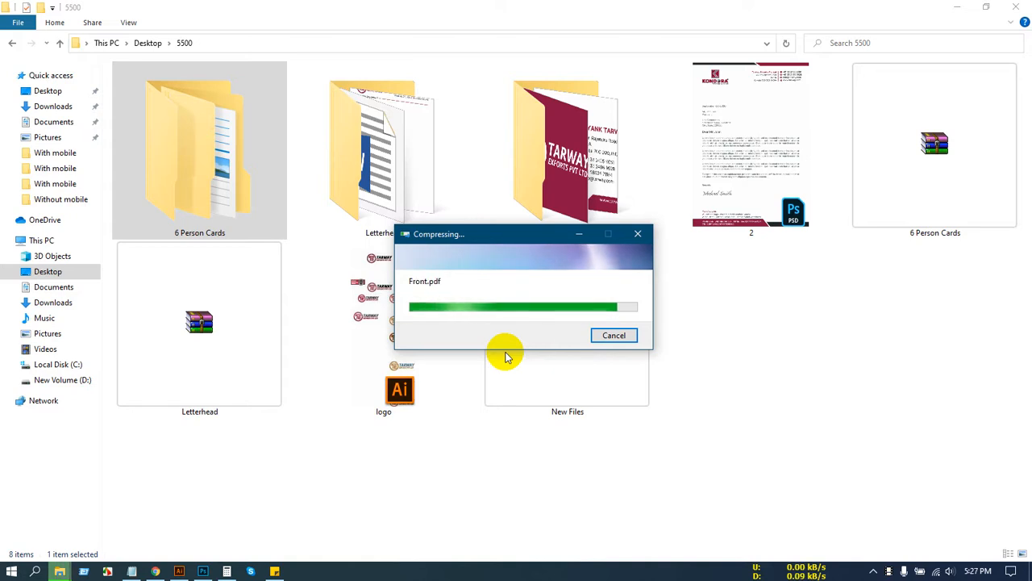
type("Final Correction")
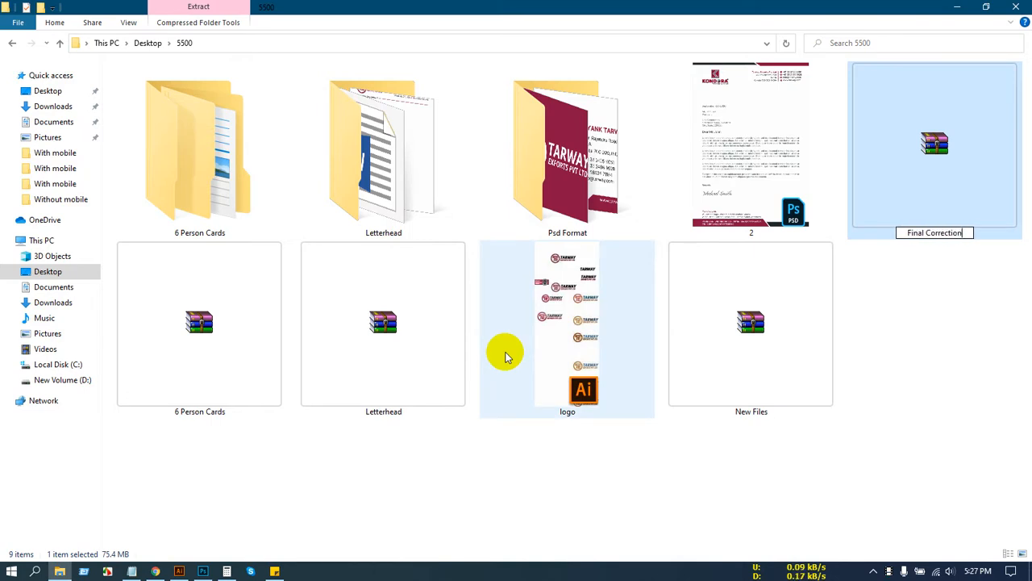
Step: Switch to Chrome and open the Logo and Corporate Identity Designing contest from the Freelancer dashboard's news feed
left_click(156, 571)
scroll(275, 428, "up", 3)
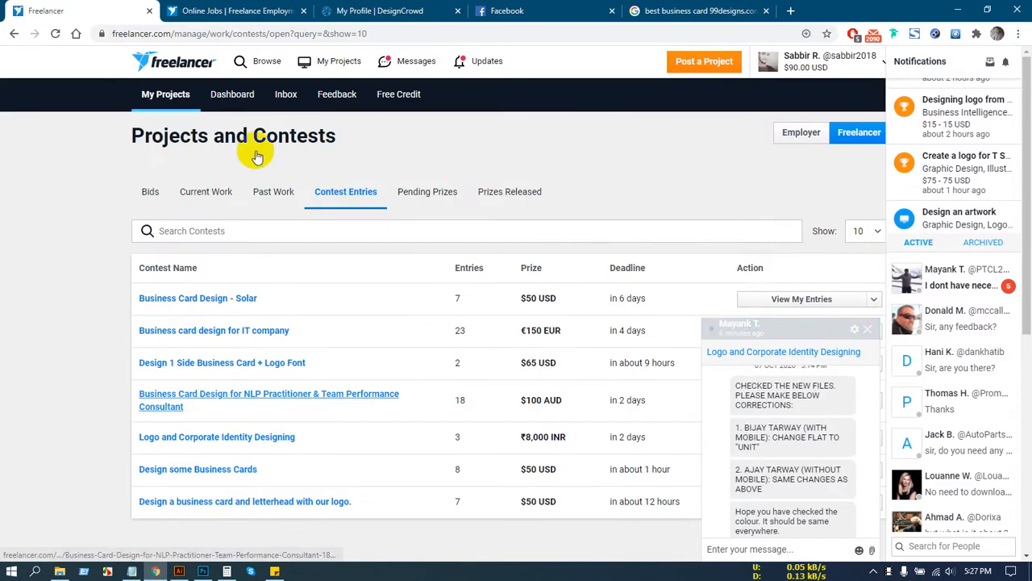
left_click(189, 61)
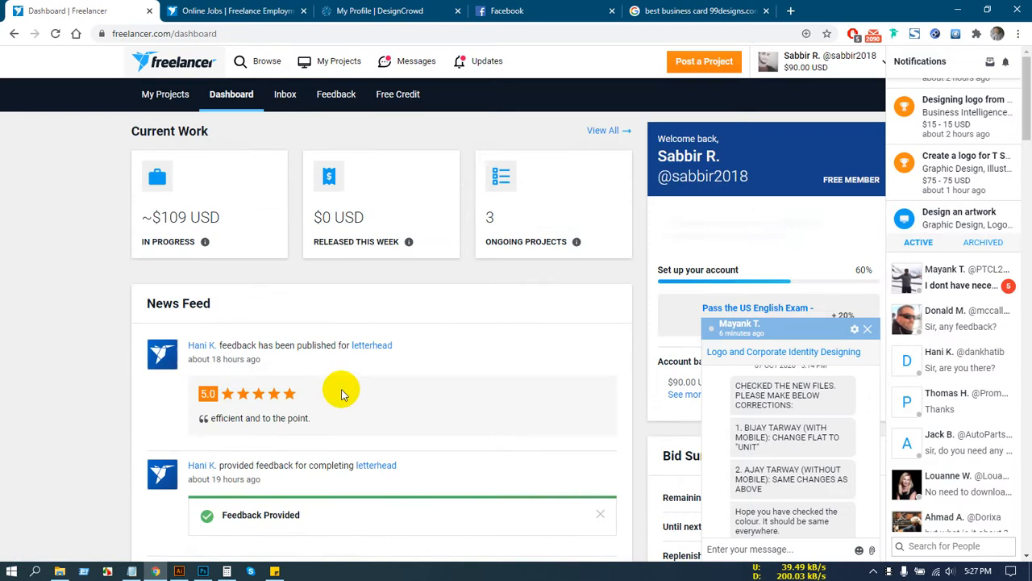
scroll(340, 395, "down", 2)
scroll(339, 396, "down", 3)
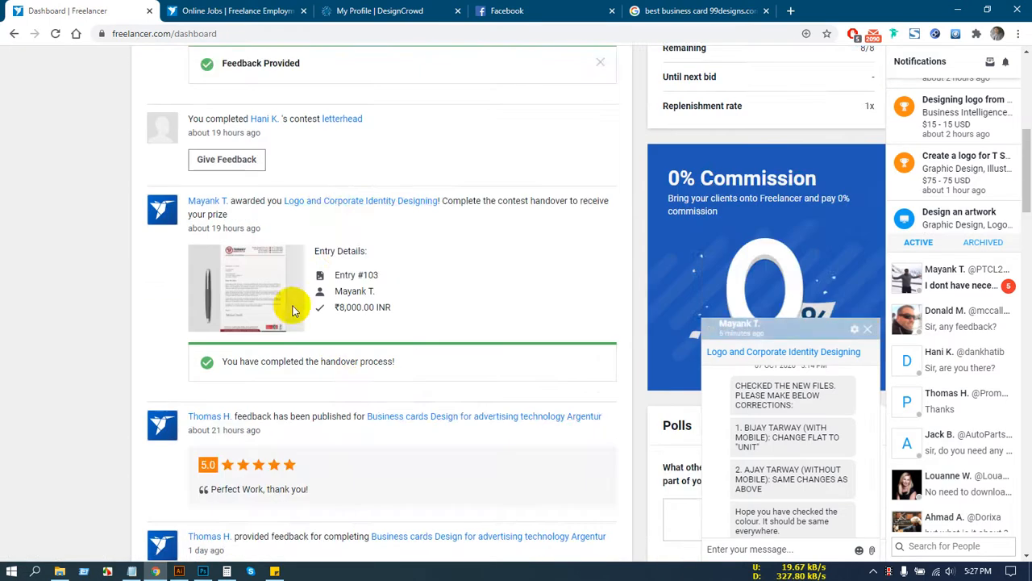
left_click(335, 201)
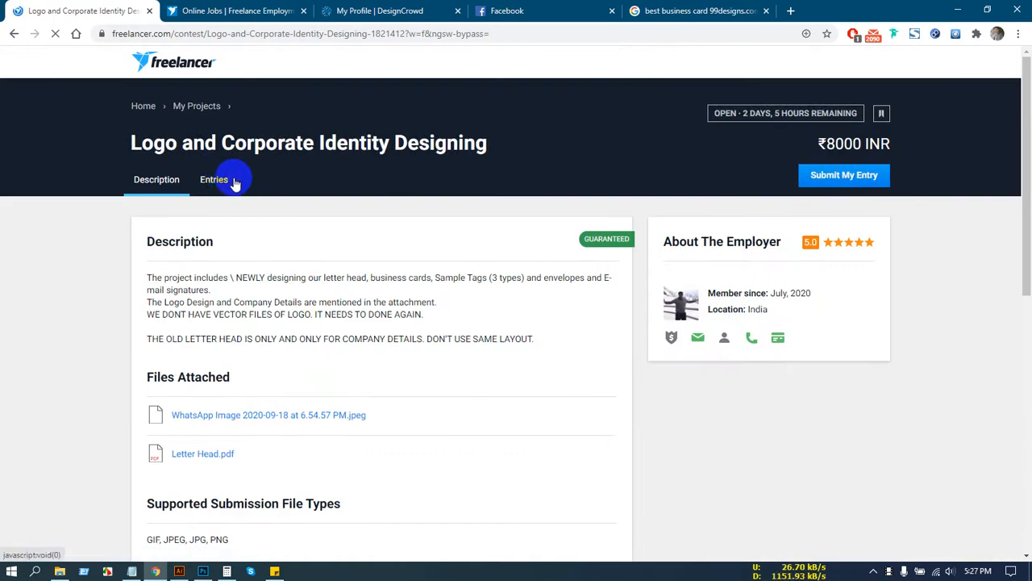
Step: Show the contest's entries and bring the awarded entry #103 into view
left_click(234, 182)
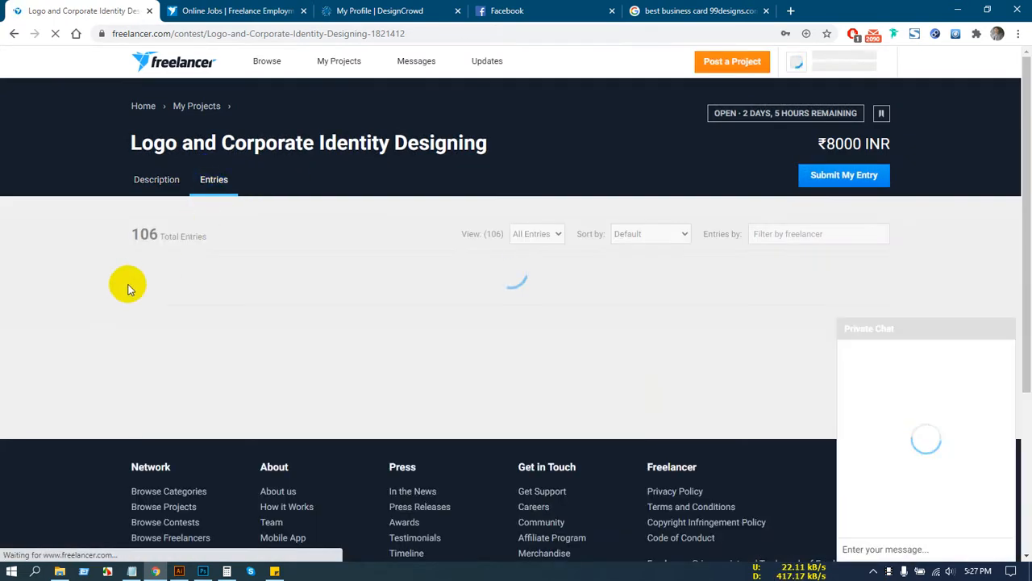
scroll(219, 328, "down", 1)
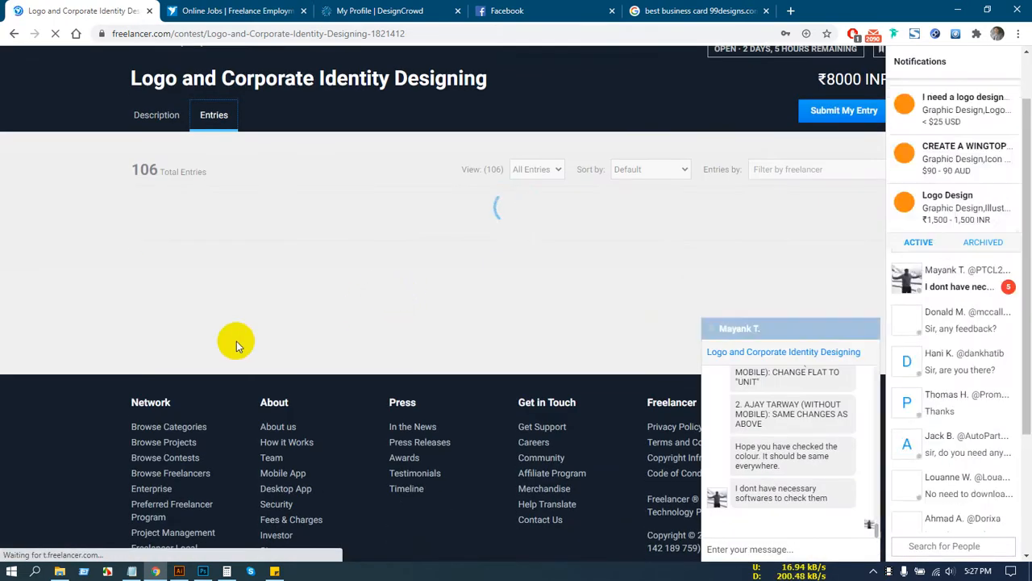
scroll(611, 301, "down", 3)
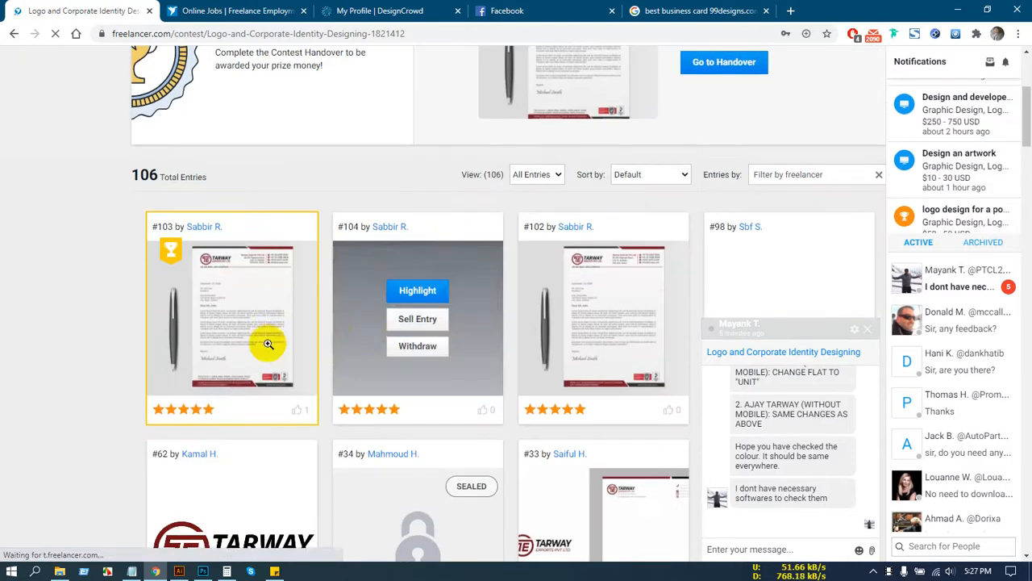
Step: Upload the Final Correction zip from the 5500 folder to the handover page of the awarded entry #103
left_click(247, 322)
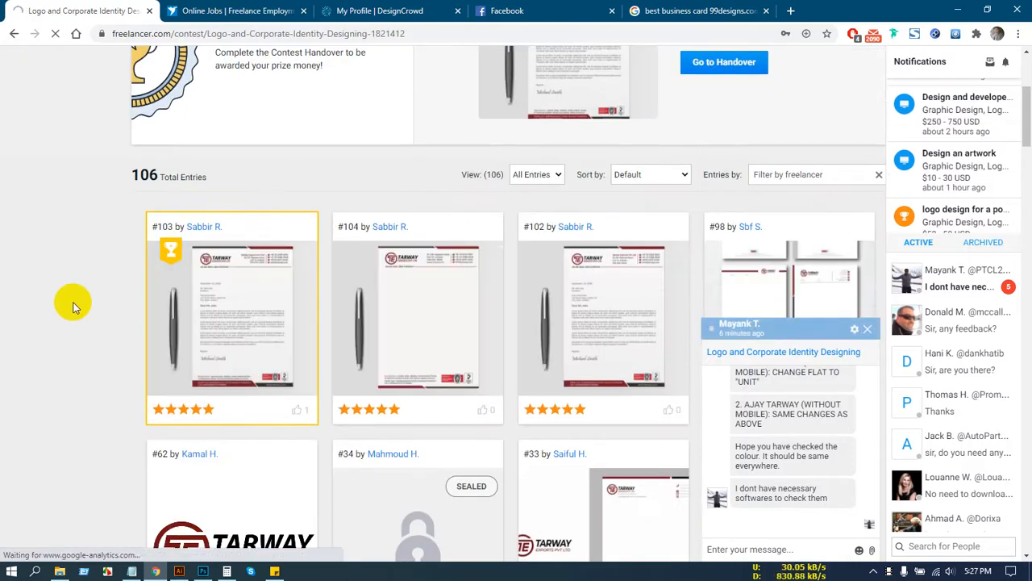
scroll(274, 347, "down", 2)
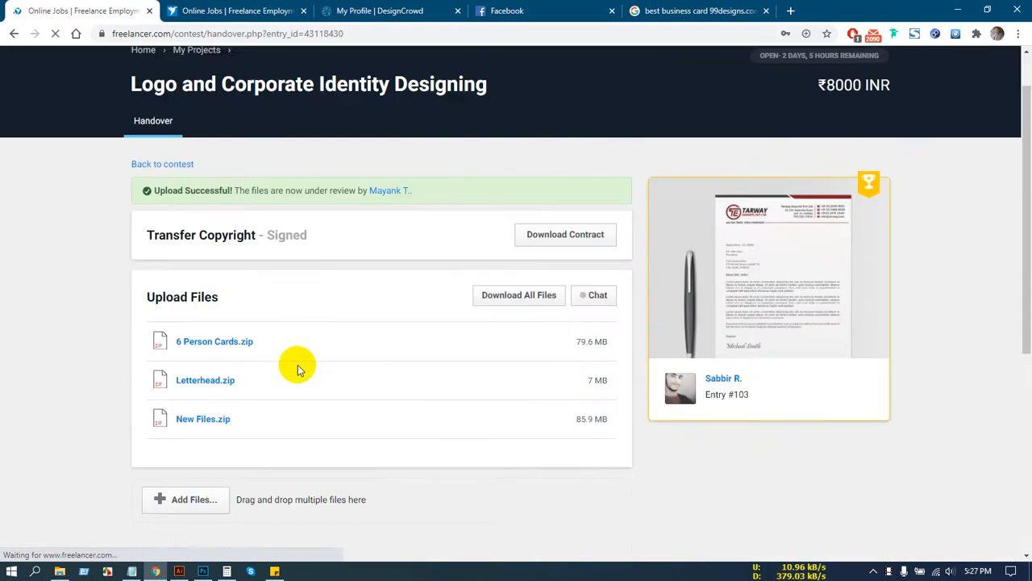
left_click(230, 425)
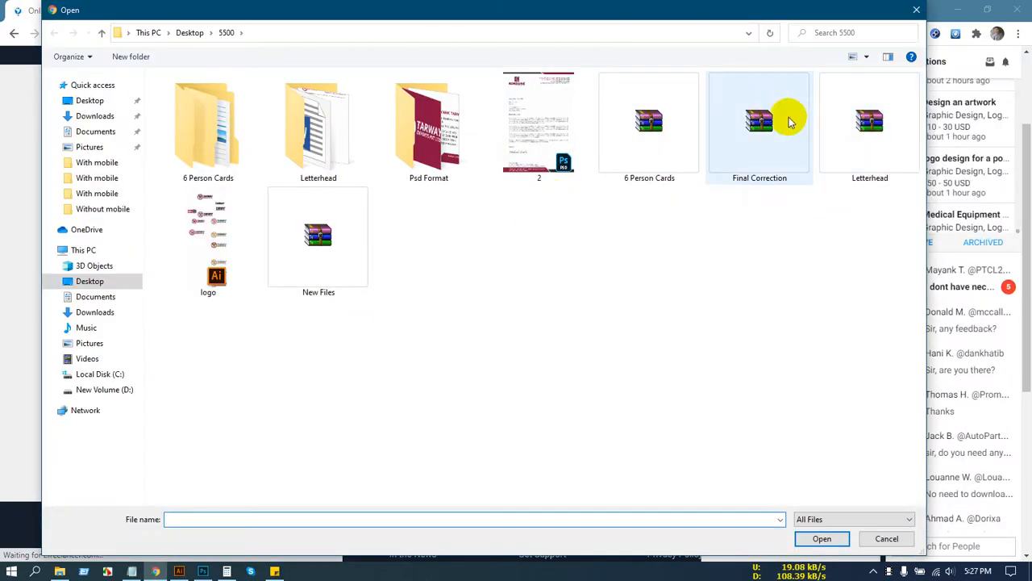
double_click(780, 121)
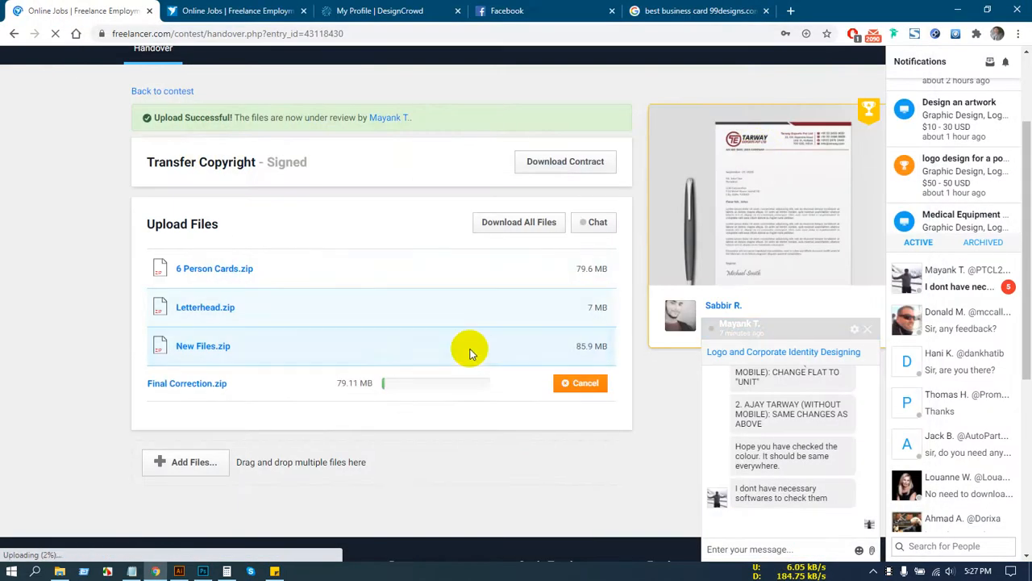
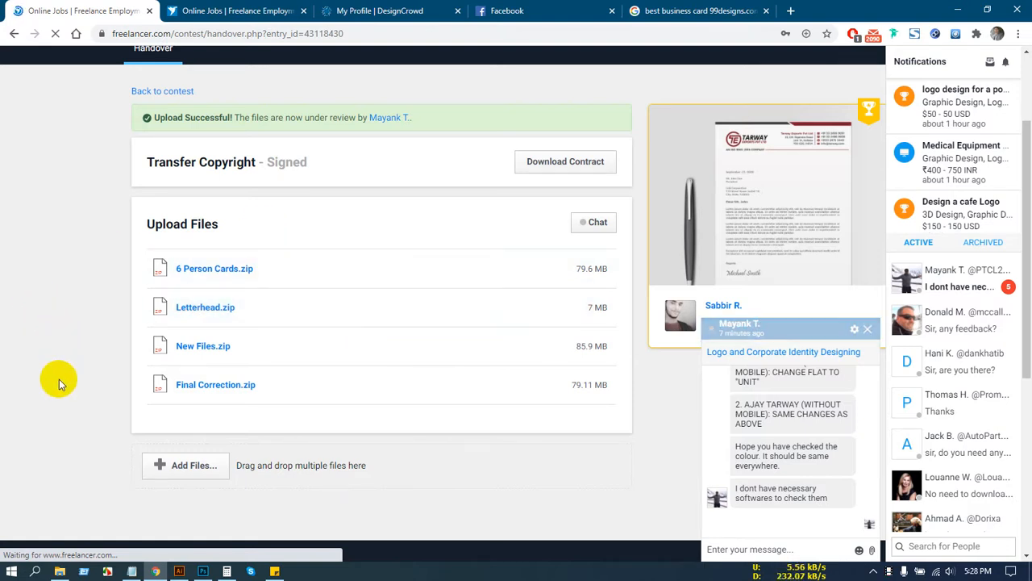
scroll(58, 384, "up", 2)
Step: Close the client's chat in the second Freelancer browser tab and switch to the open card document in Photoshop
left_click(216, 11)
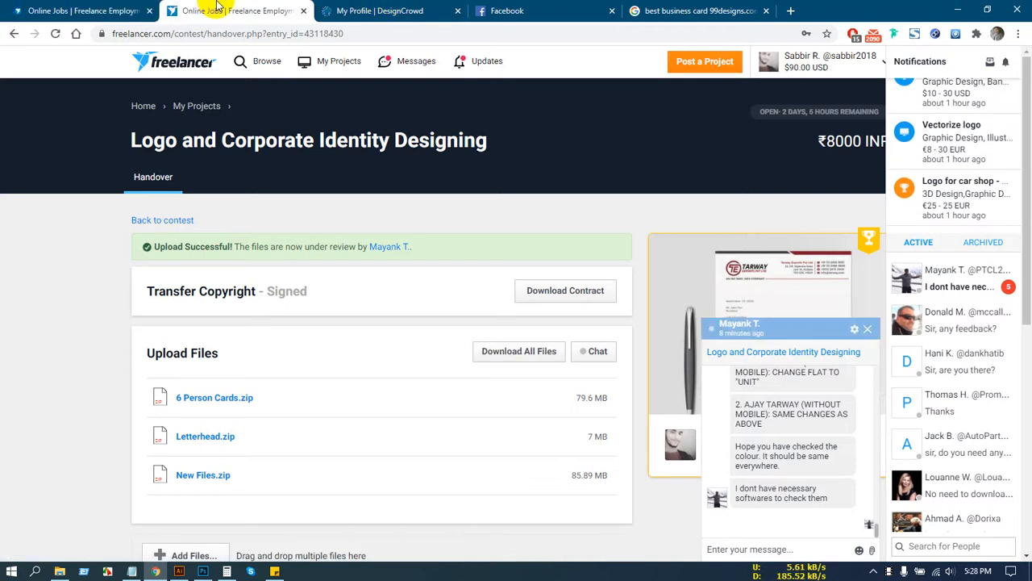
left_click(830, 335)
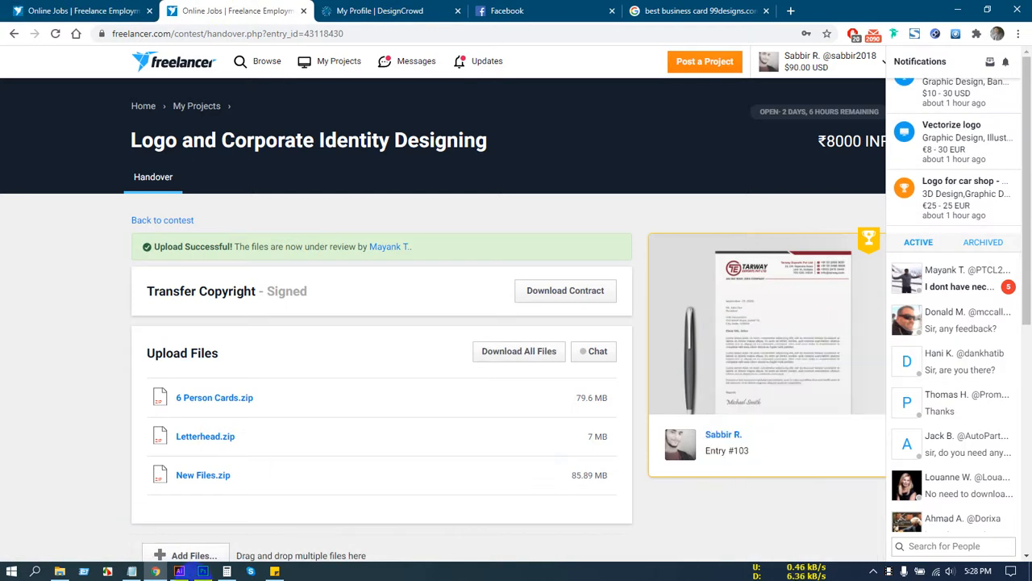
left_click(203, 571)
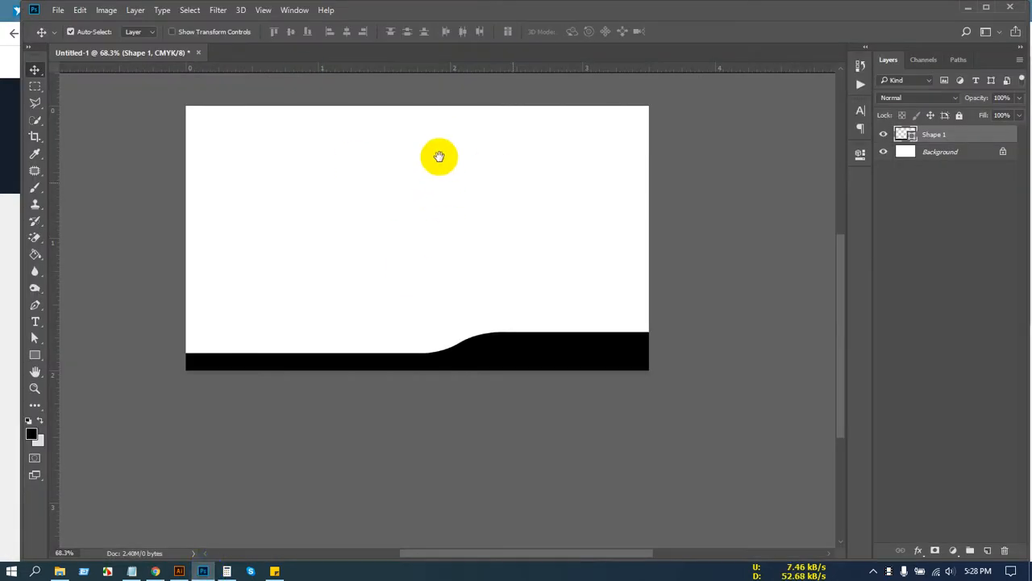
scroll(500, 247, "up", 2)
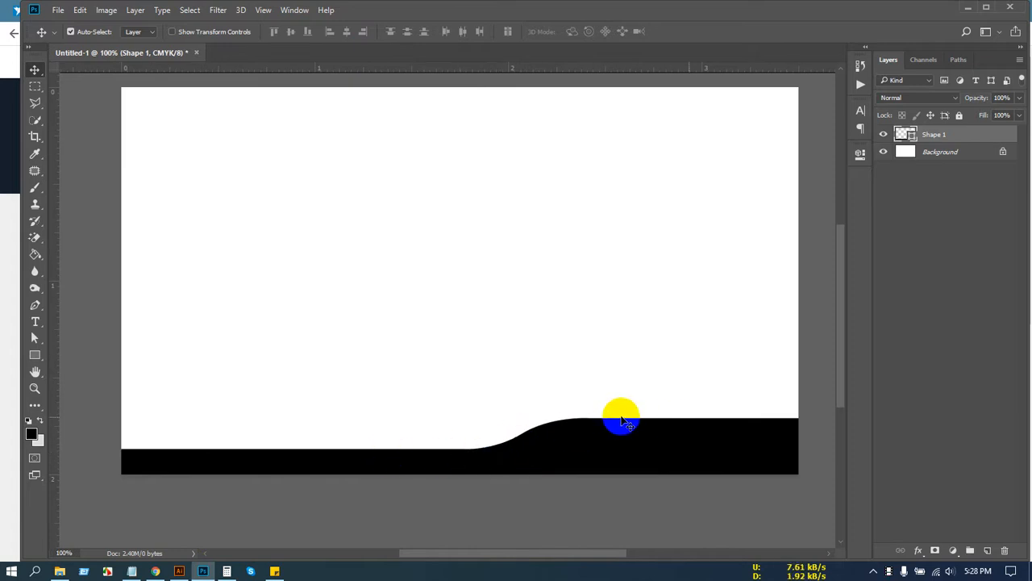
Step: Switch to Illustrator and close the untitled document with the black wave shape without saving
left_click(179, 571)
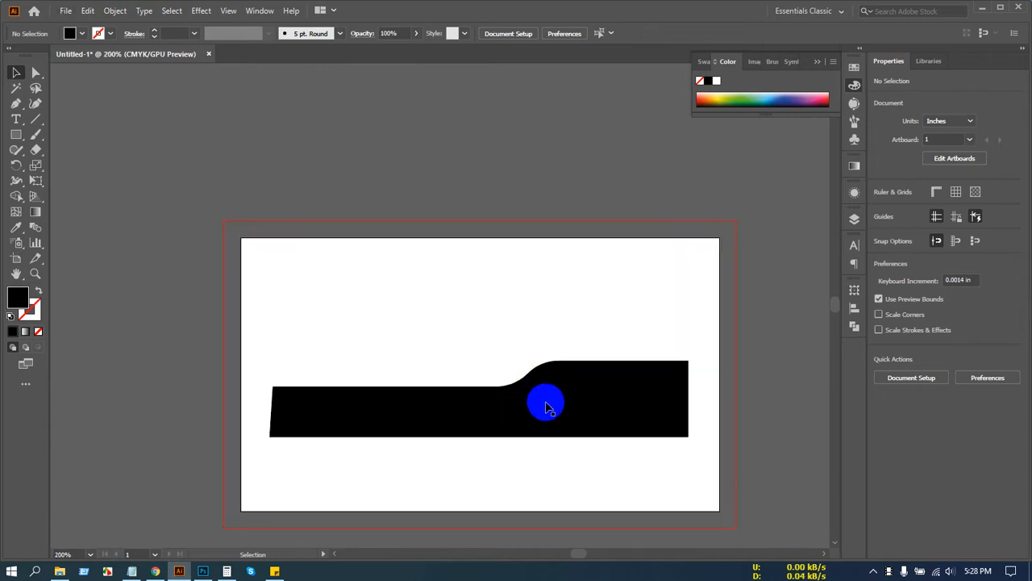
scroll(543, 407, "up", 1)
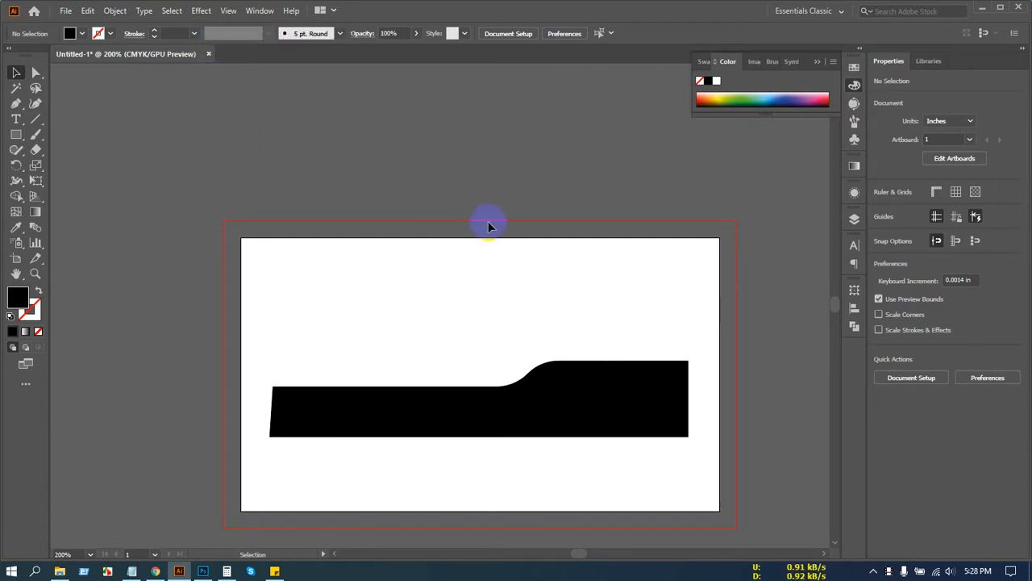
left_click(207, 56)
left_click(586, 303)
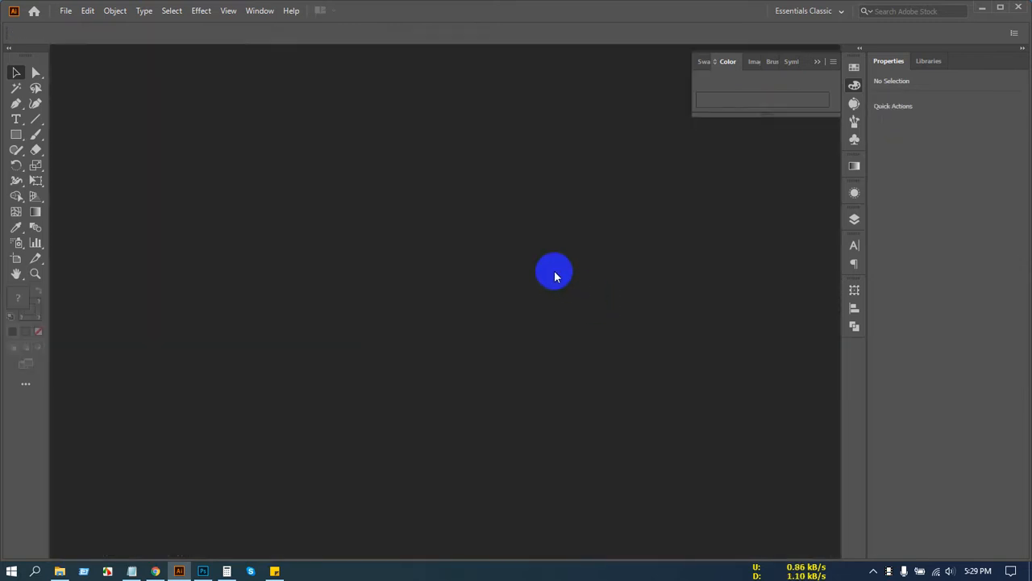
Step: Switch back to Photoshop and delete the black wave shape along the card's lower edge
left_click(203, 571)
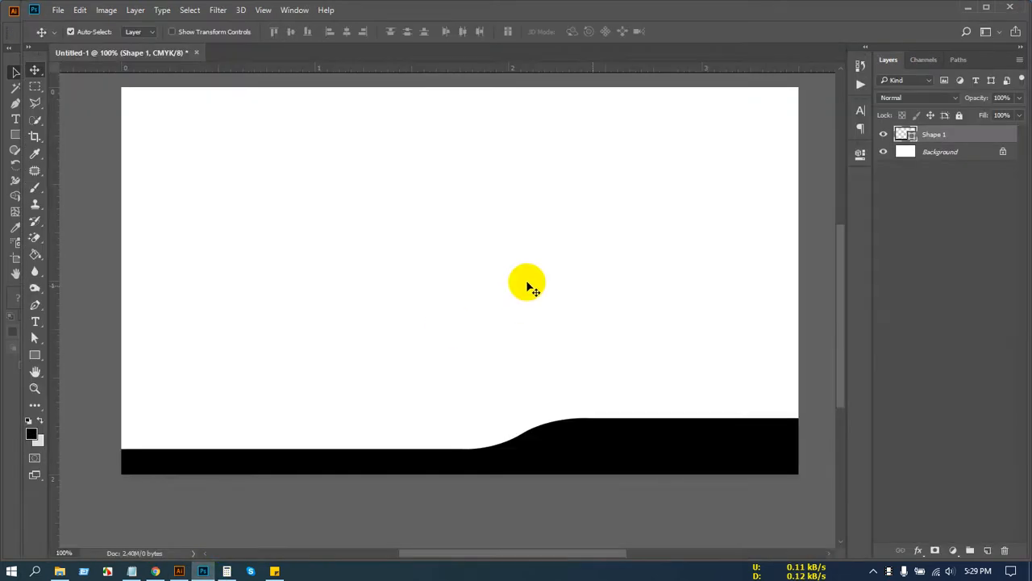
left_click(621, 446)
key("Delete")
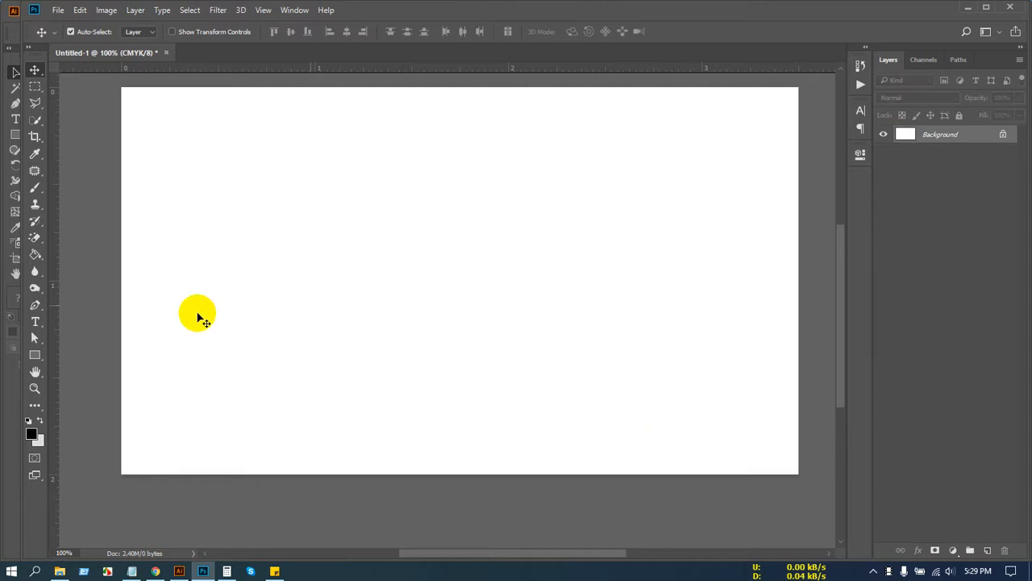
Step: Draw a black rectangle about 536 by 56 px over the card's lower-left corner, extending past the canvas edges
left_click(34, 354)
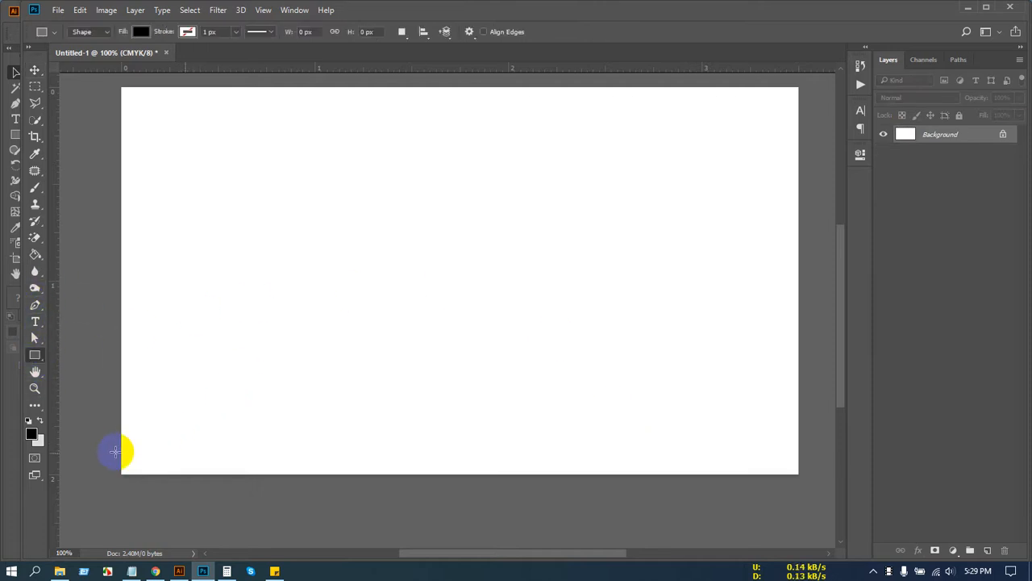
left_click_drag(115, 452, 525, 488)
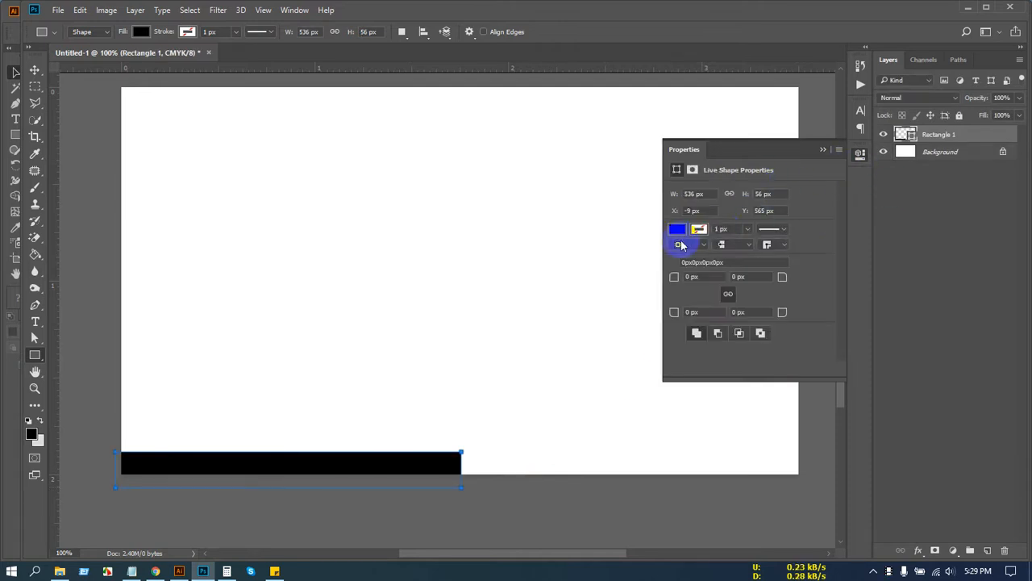
left_click(858, 153)
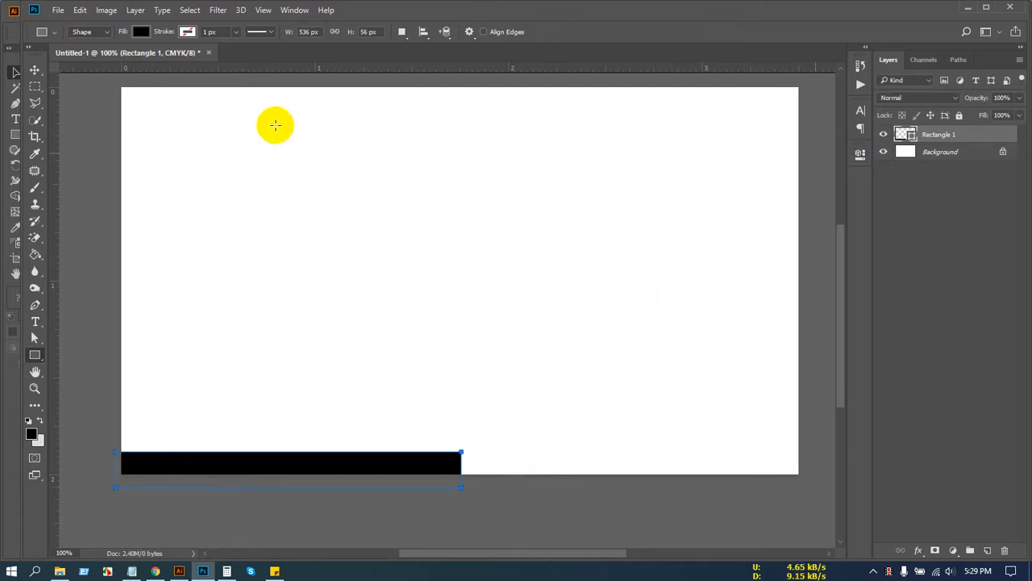
Step: Slant the black bar's right end by moving its lower-right anchor point inward to the left
left_click(36, 71)
left_click(454, 491)
scroll(410, 503, "up", 3)
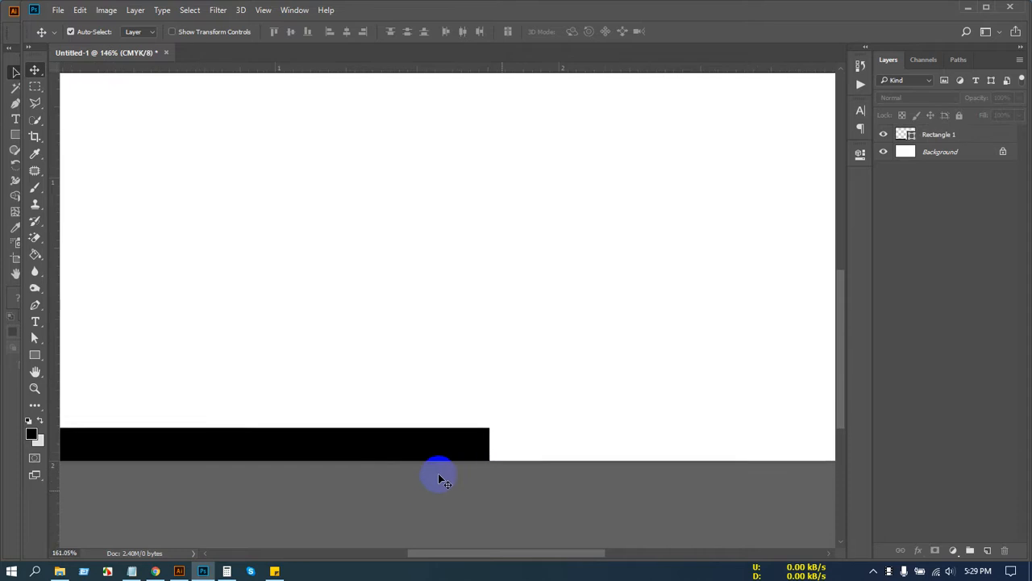
scroll(439, 479, "up", 1)
left_click(449, 433)
left_click(34, 338)
left_click(441, 449)
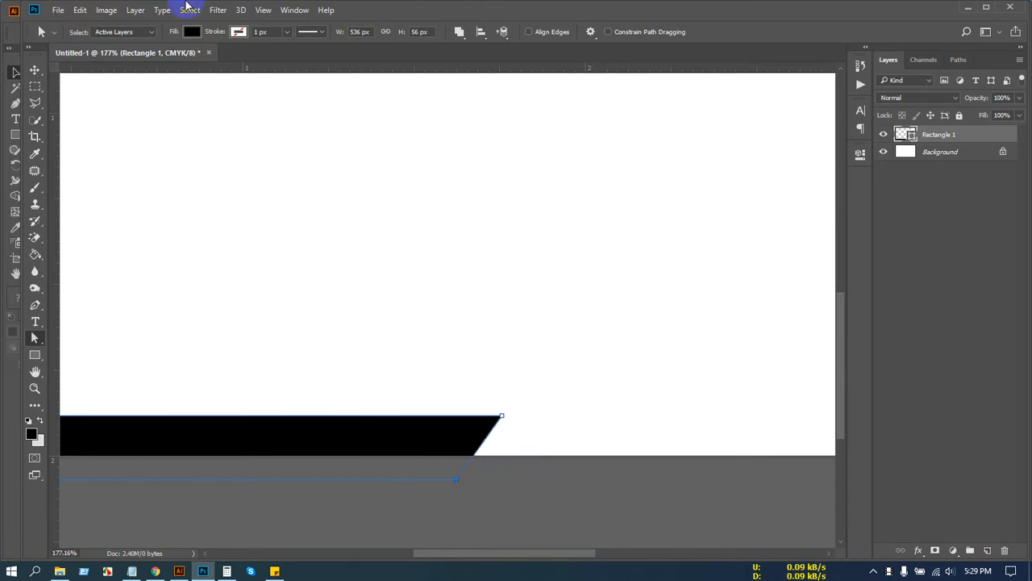
left_click(35, 70)
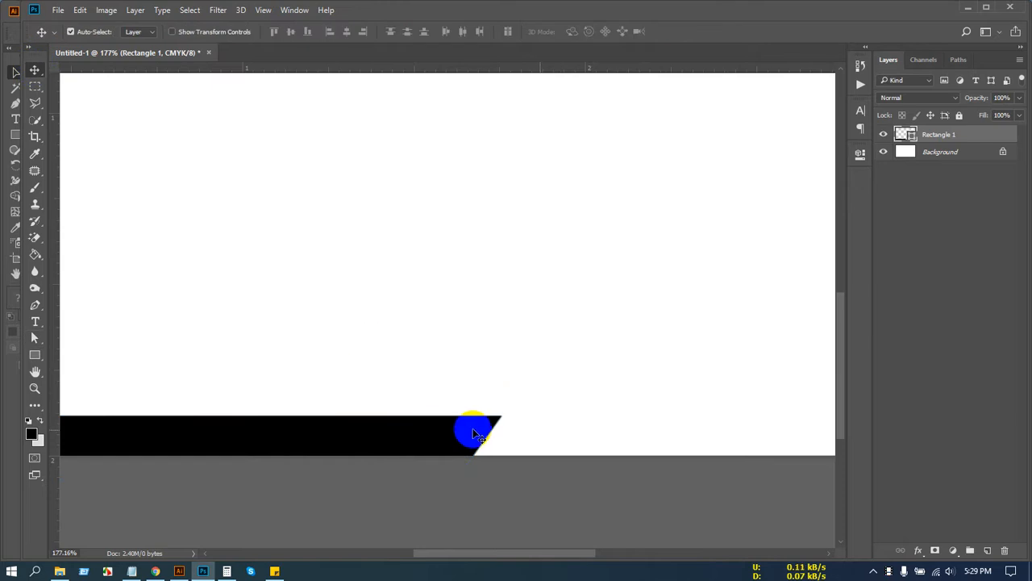
Step: Try to duplicate the slanted bar, flip the copy horizontally and move it to the card's right half
key("ctrl")
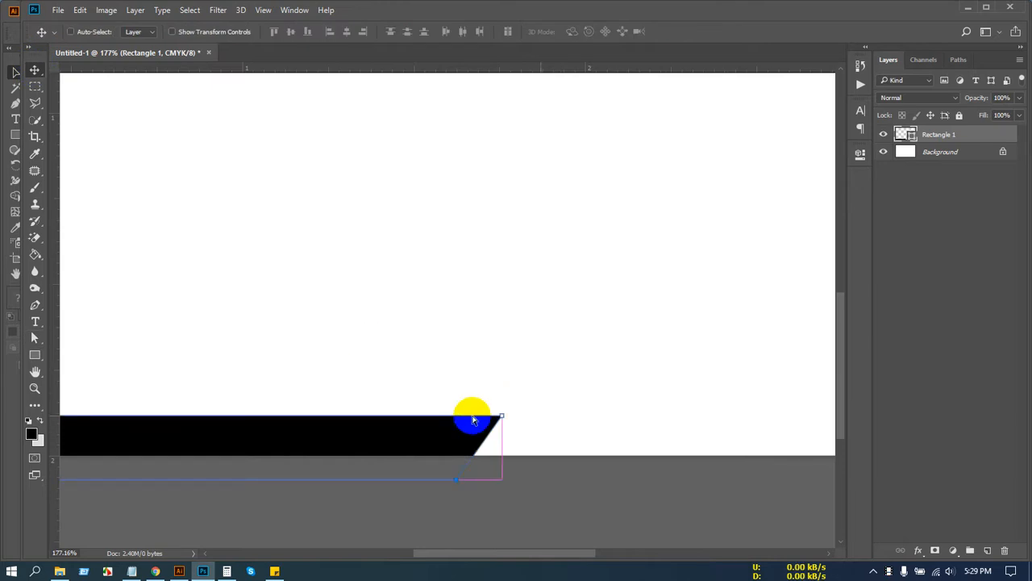
left_click_drag(473, 419, 478, 421)
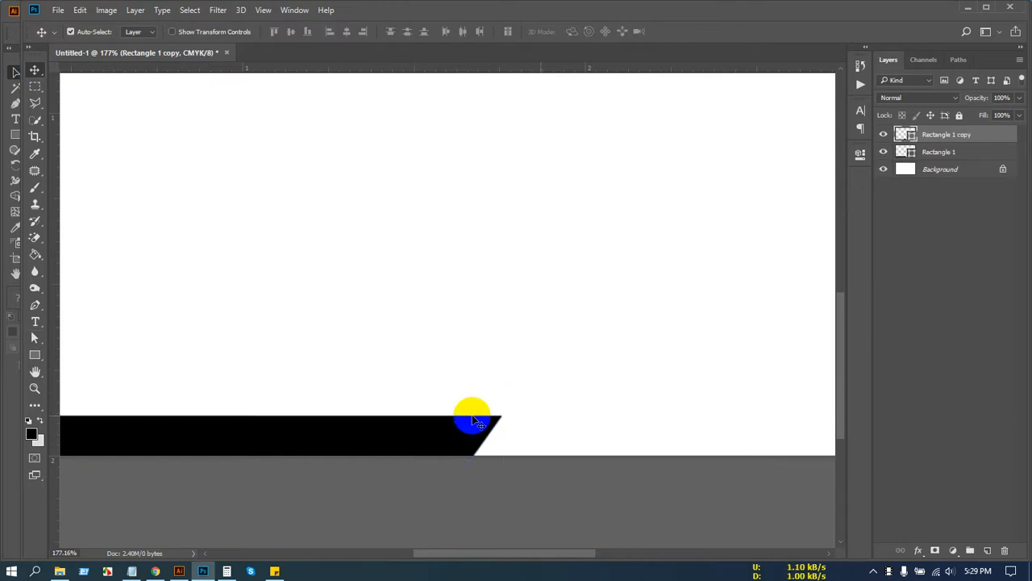
key("ctrl+t")
right_click(420, 434)
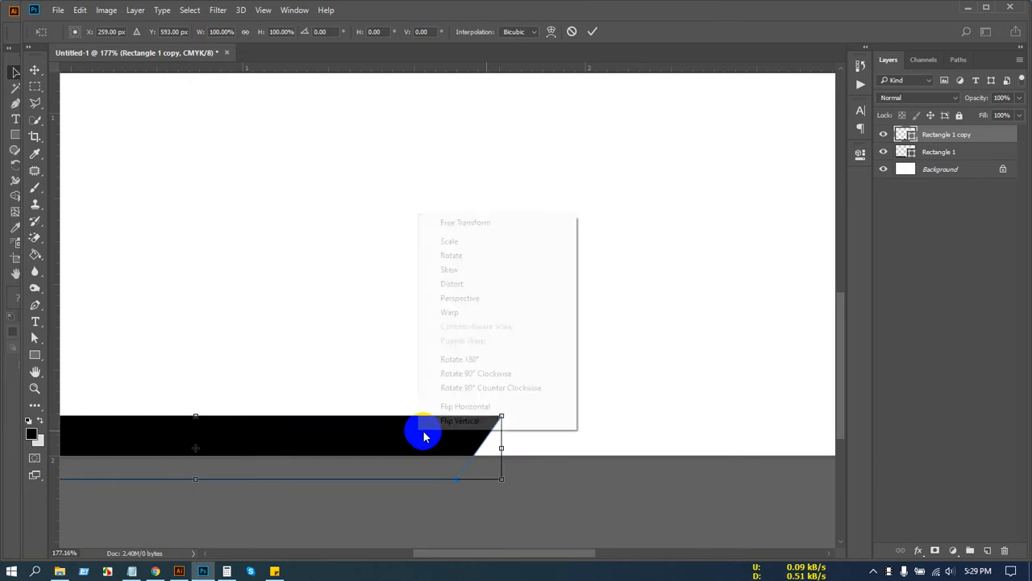
left_click(478, 408)
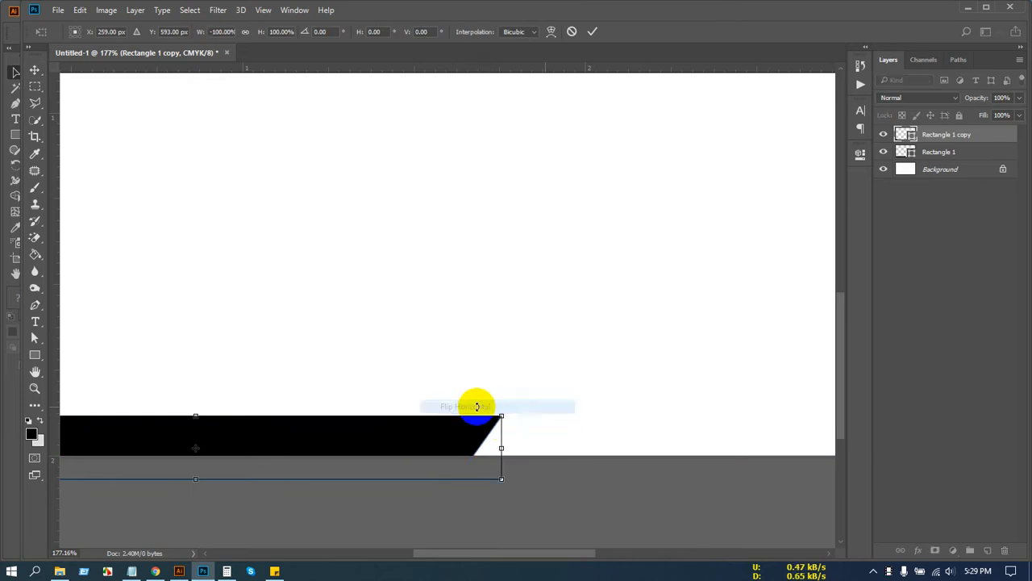
scroll(491, 429, "down", 4)
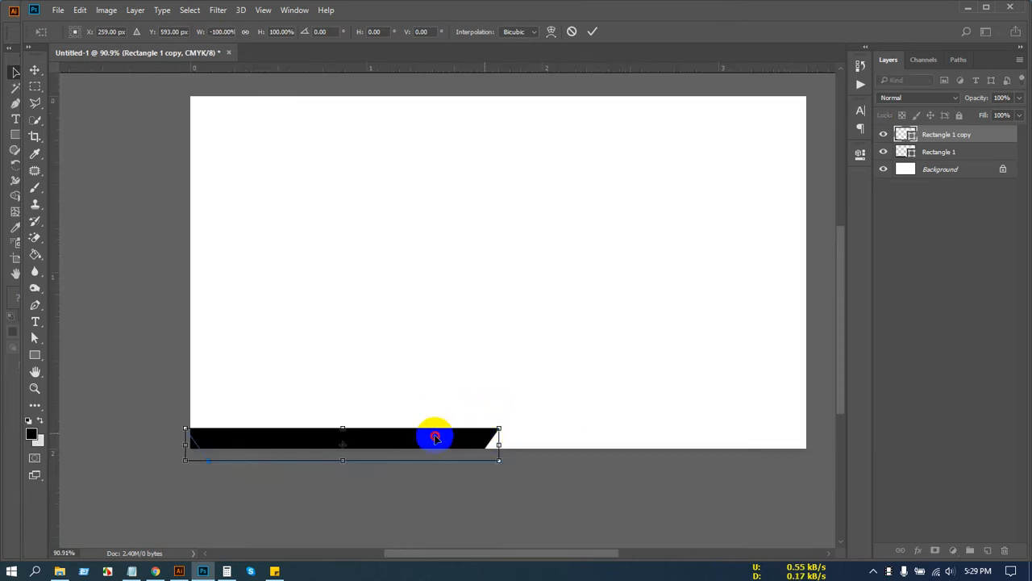
left_click_drag(433, 433, 729, 440)
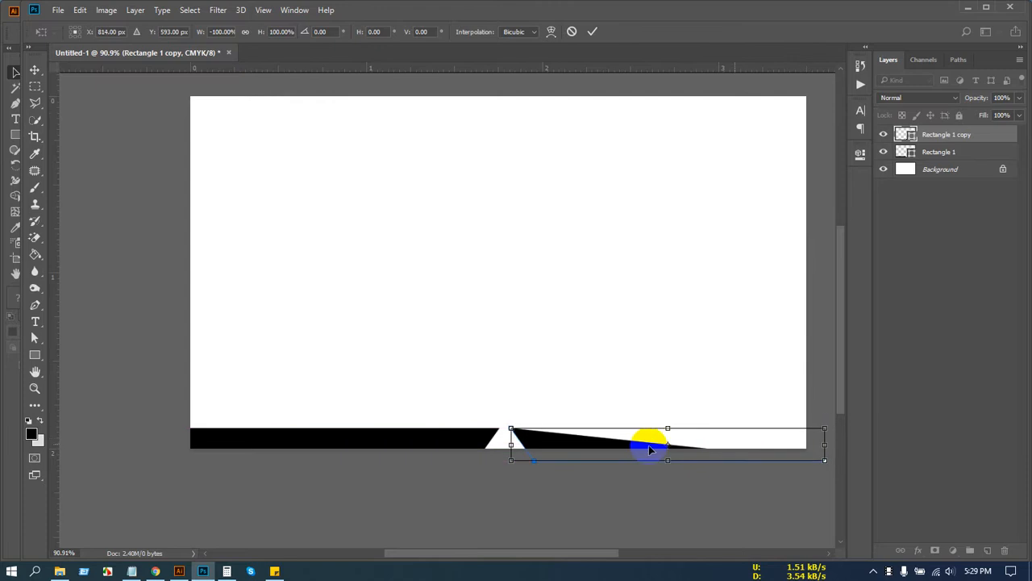
Step: Undo the copy's move, try placing it beside the original bar again, and discard the copy
key("ctrl+z")
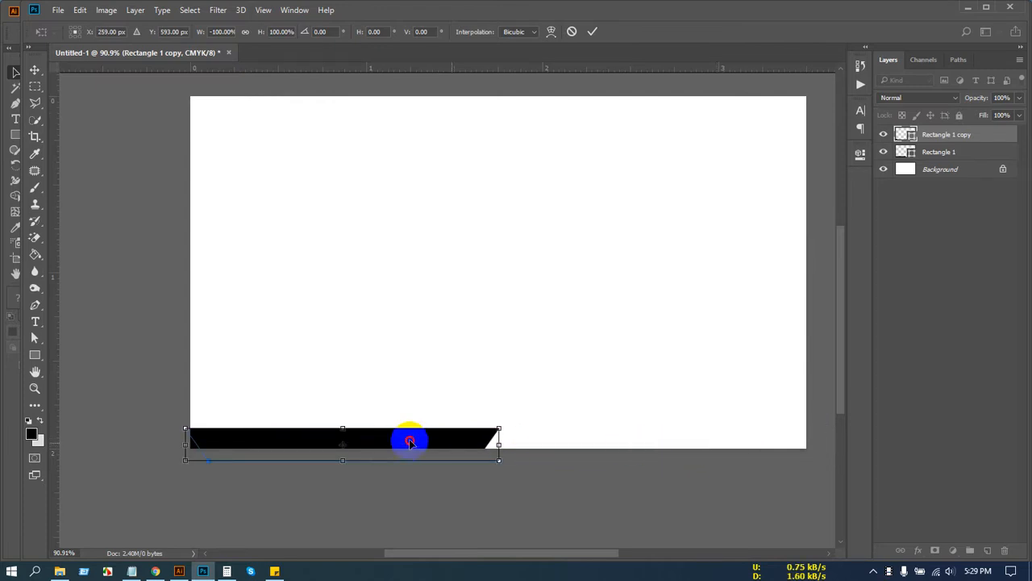
left_click_drag(409, 439, 600, 437)
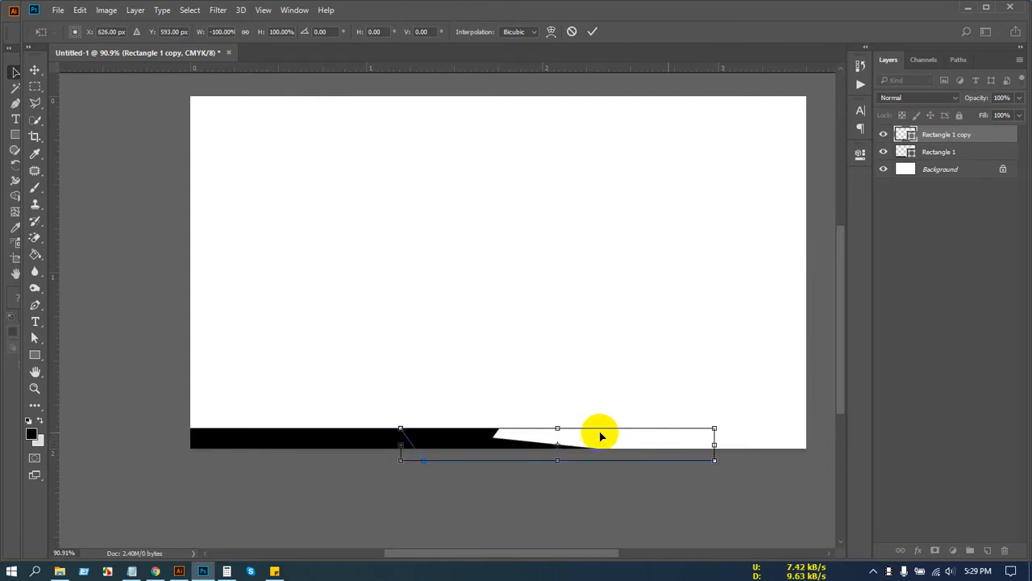
key("Return")
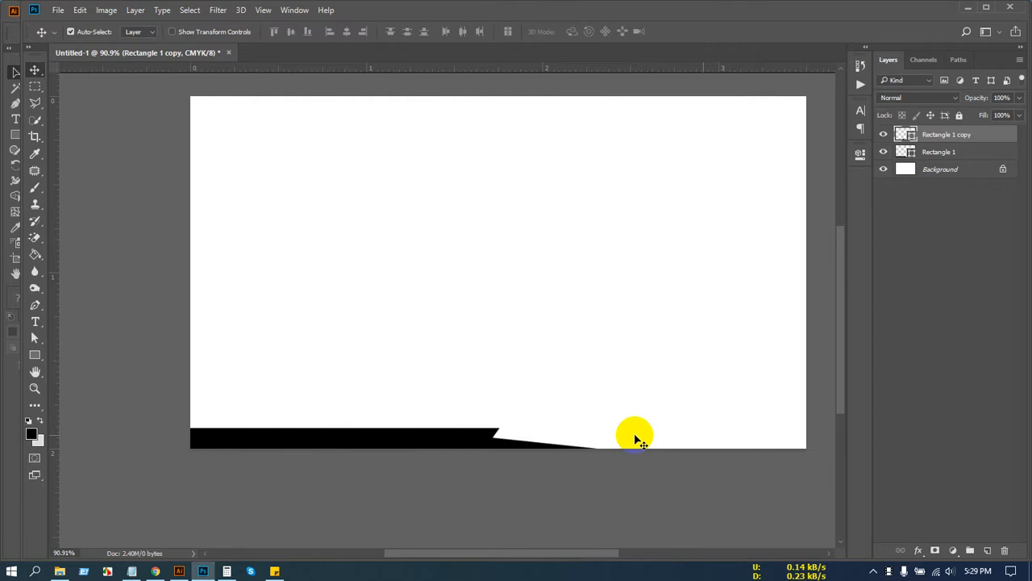
key("ctrl+e")
left_click(420, 443)
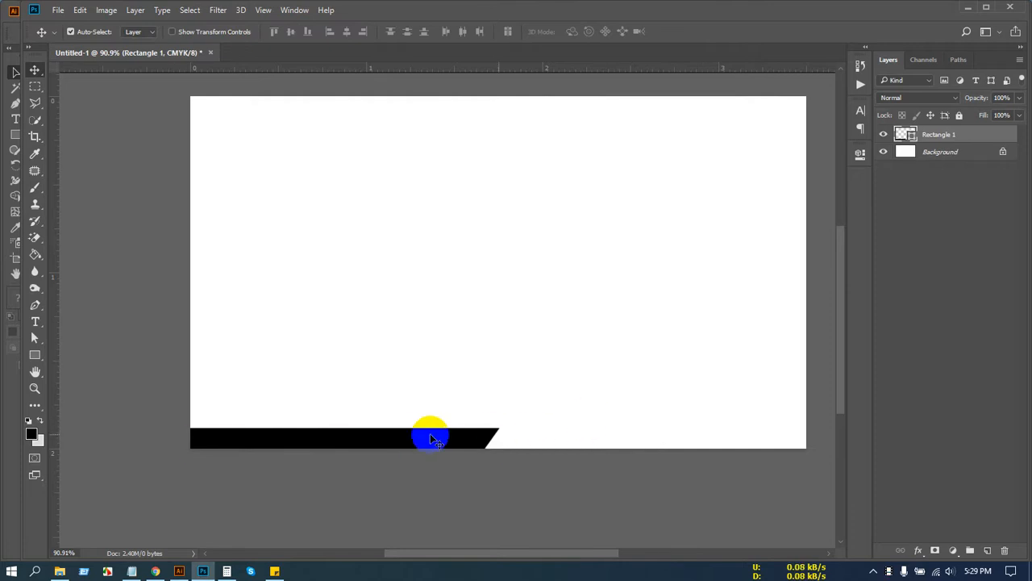
Step: Duplicate the slanted bar, flip the copy horizontally and move it along the lower edge to the card's right half
key("ctrl+j")
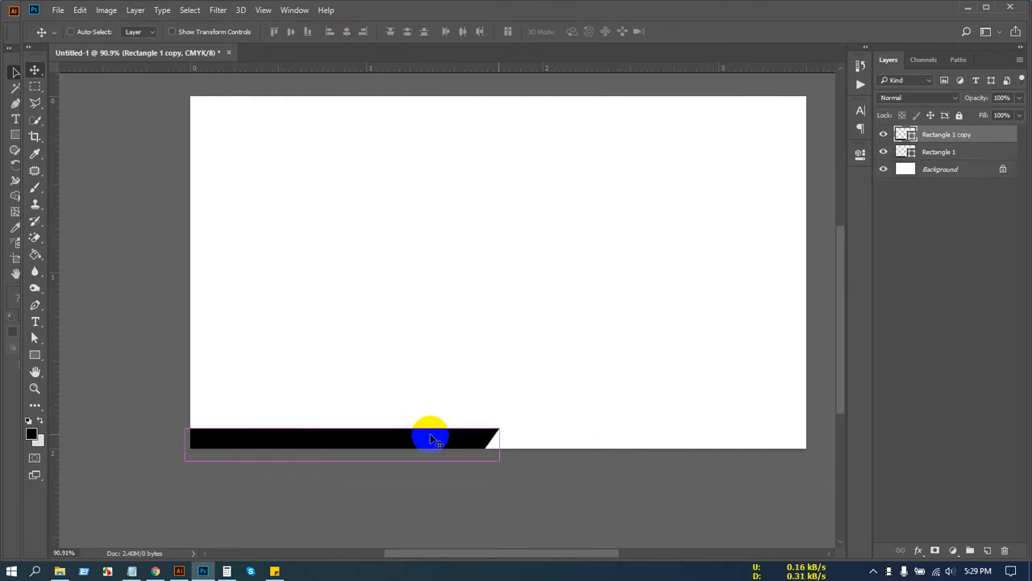
key("ctrl+t")
right_click(418, 438)
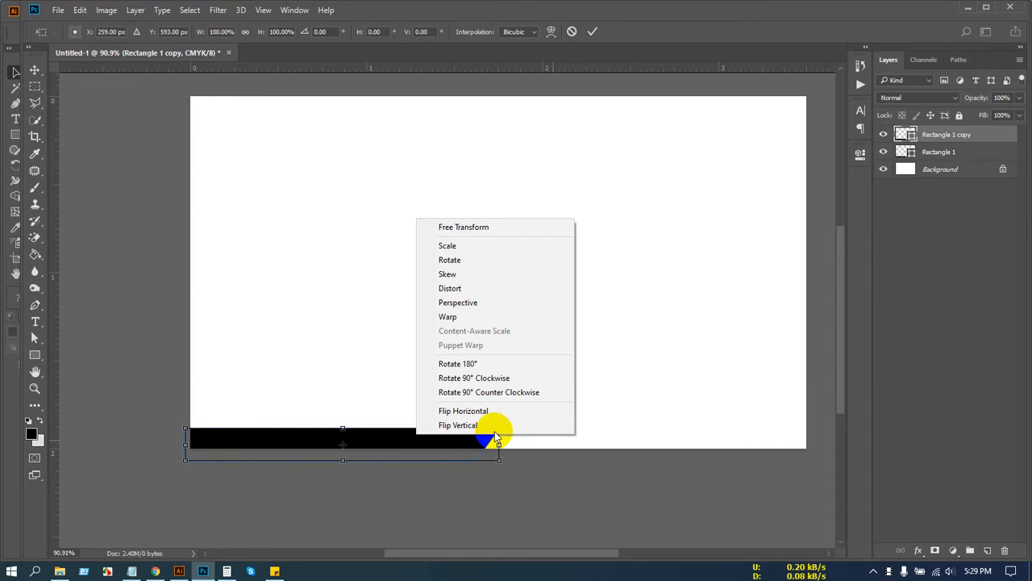
left_click(486, 409)
left_click_drag(436, 446, 682, 446)
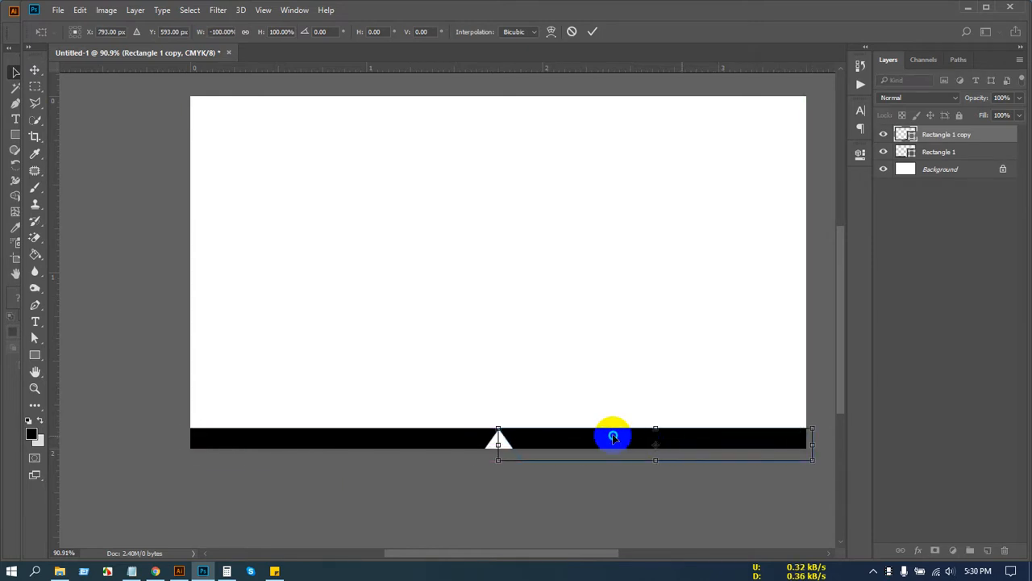
Step: Flip the right bar vertically so its slanted end runs parallel to the left bar's, and apply the transformation
right_click(617, 435)
left_click(652, 425)
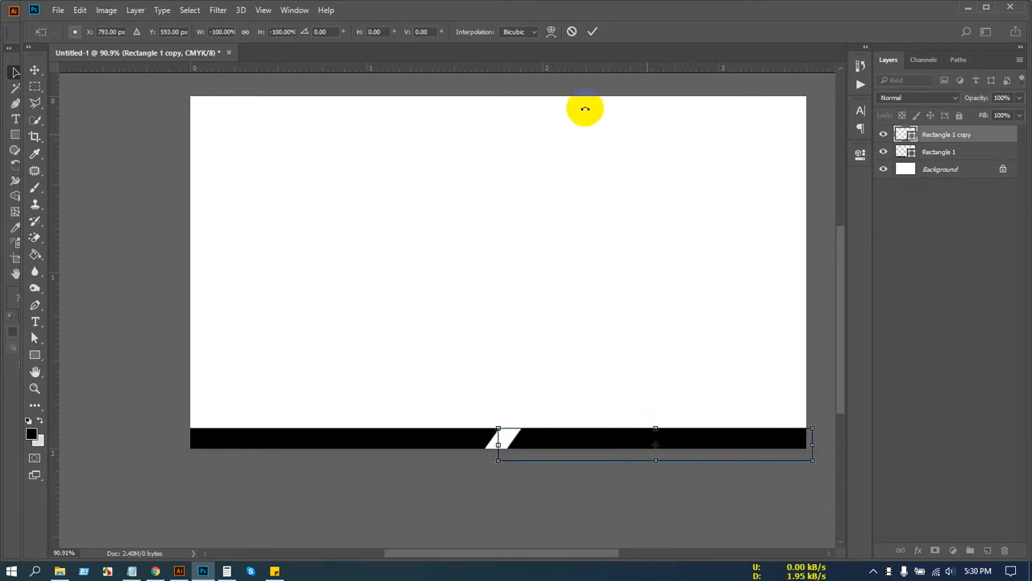
left_click(591, 32)
Step: Move the right bar closer to the left one, leaving only a narrow slanted white gap between them
scroll(546, 405, "up", 3)
left_click_drag(524, 452, 509, 450)
left_click_drag(506, 449, 507, 449)
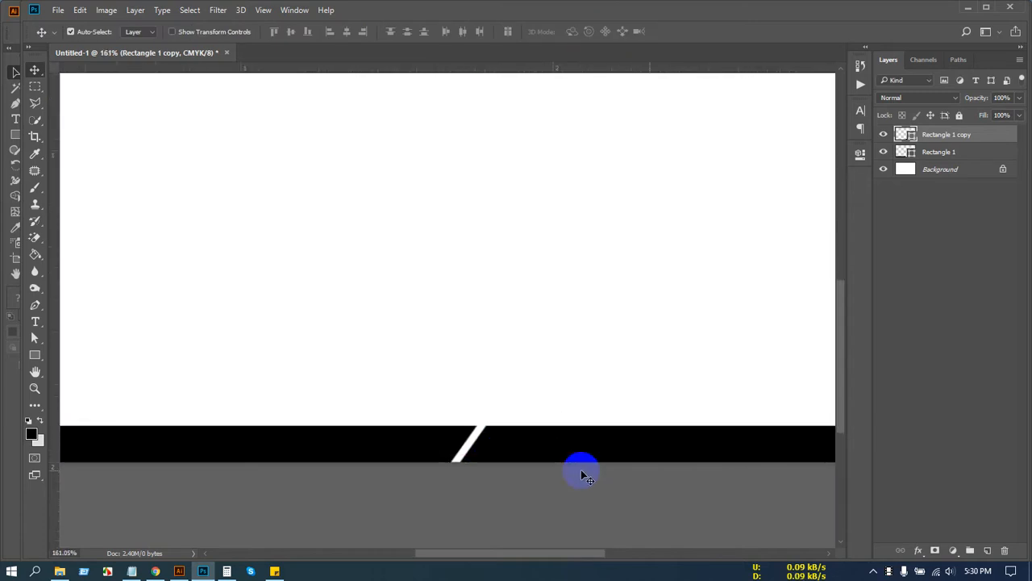
Step: Place two vertical guides on the right bar's slanted end, one through its upper corner and one where it meets the card's lower edge
scroll(581, 469, "down", 3)
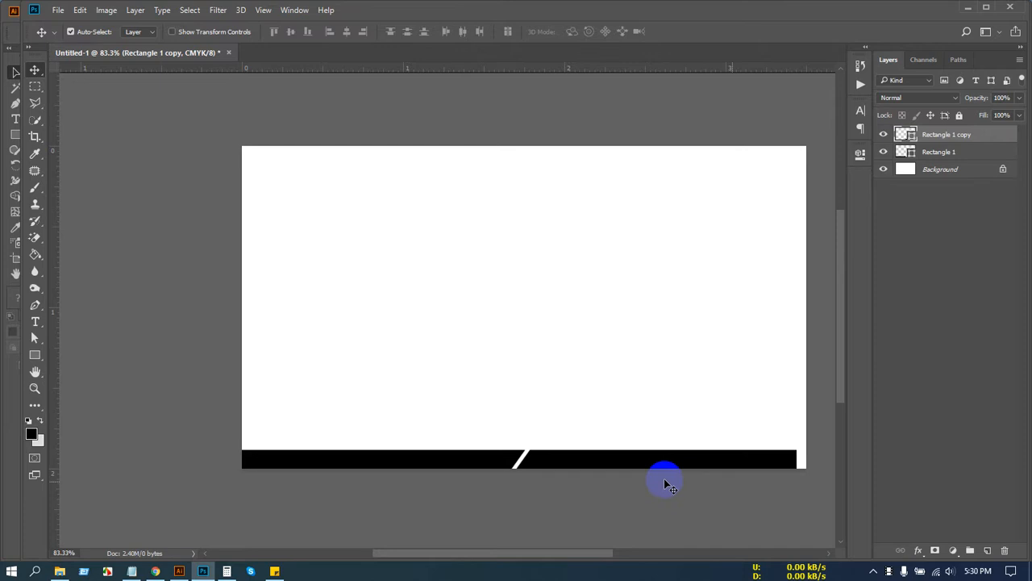
left_click_drag(629, 488, 542, 460)
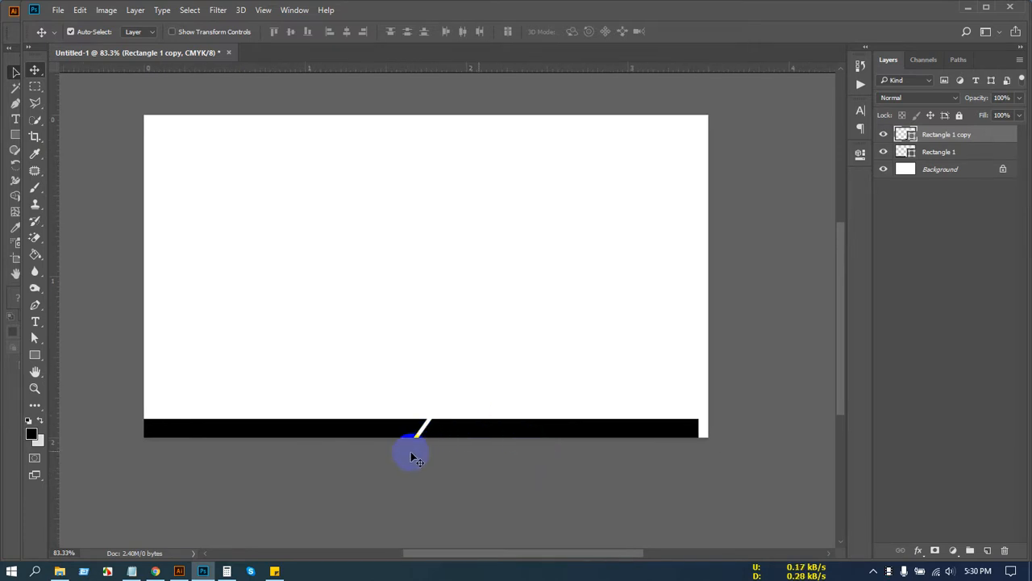
scroll(412, 454, "up", 3)
scroll(423, 431, "up", 2)
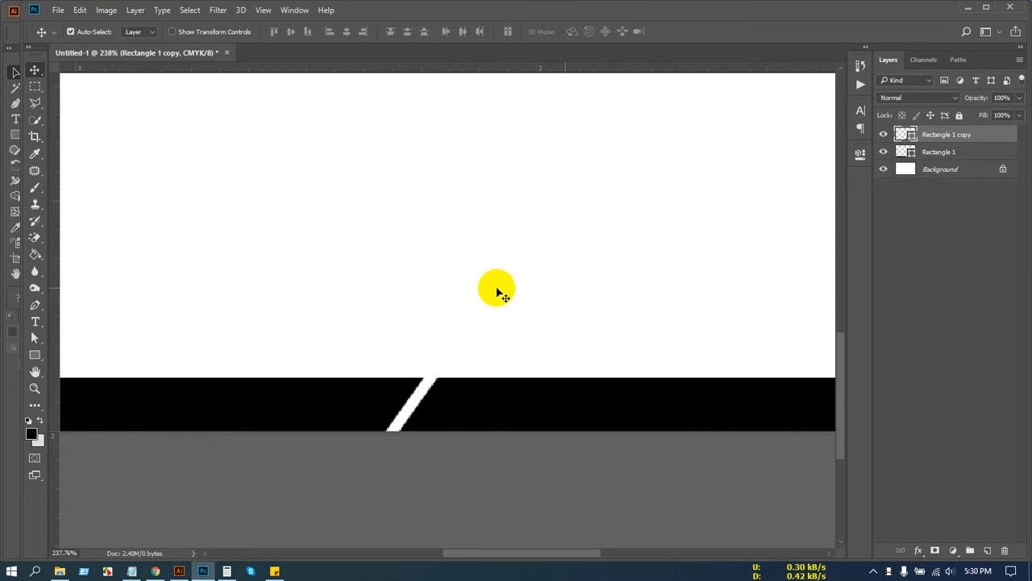
left_click_drag(57, 472, 437, 465)
left_click(438, 387)
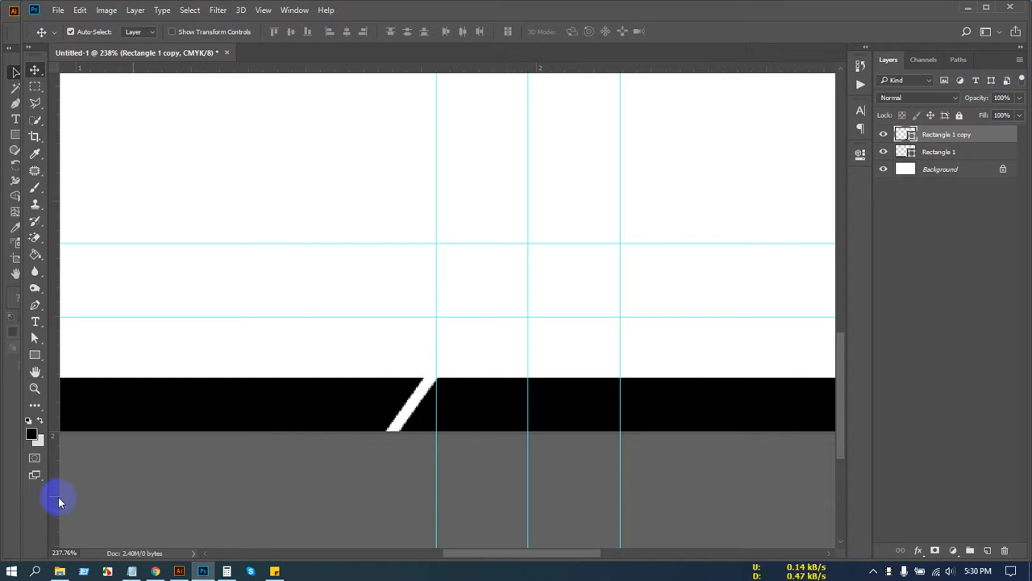
left_click_drag(57, 495, 400, 484)
left_click(401, 432)
left_click(433, 369)
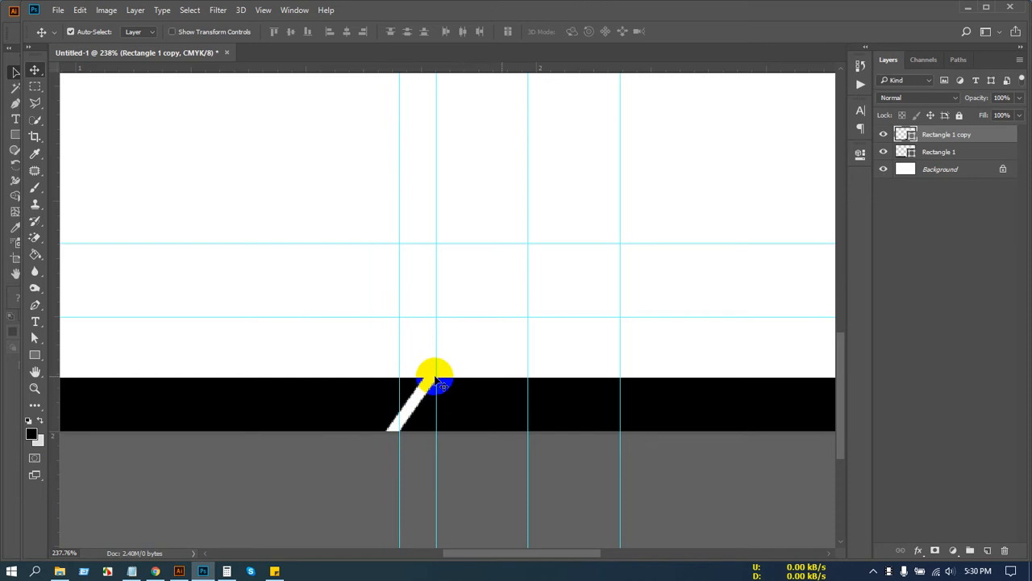
Step: Raise the right bar's upper slanted corner to the lower horizontal guide, keeping it in line with the existing slant
scroll(559, 420, "down", 2)
left_click_drag(558, 419, 421, 421)
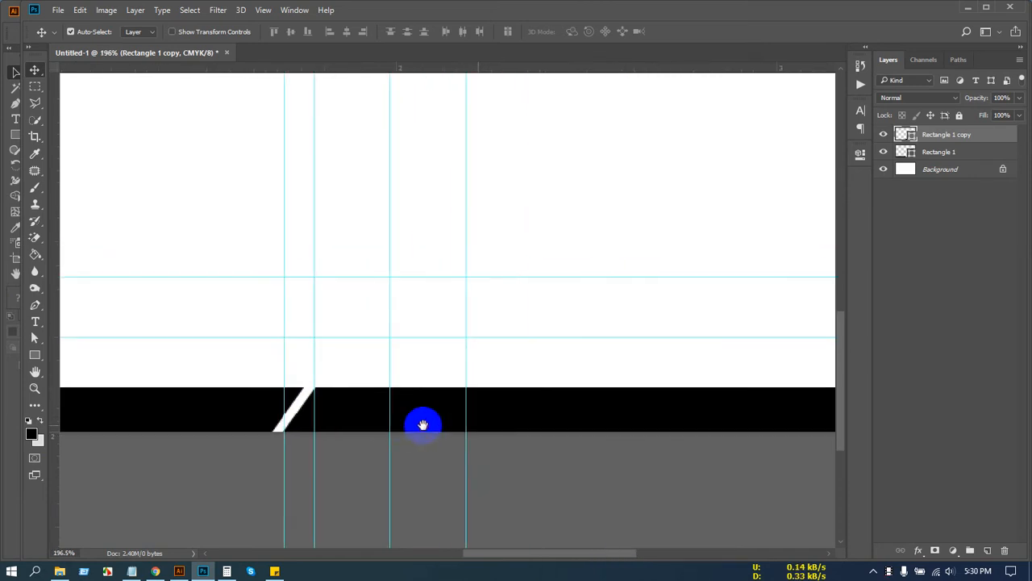
left_click(35, 337)
left_click(323, 403)
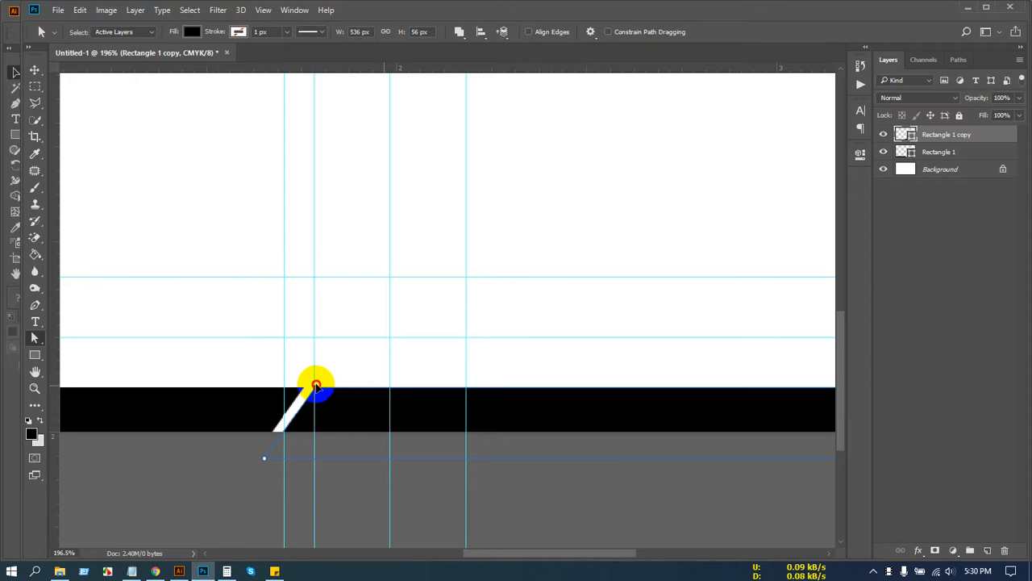
left_click_drag(315, 390, 353, 337)
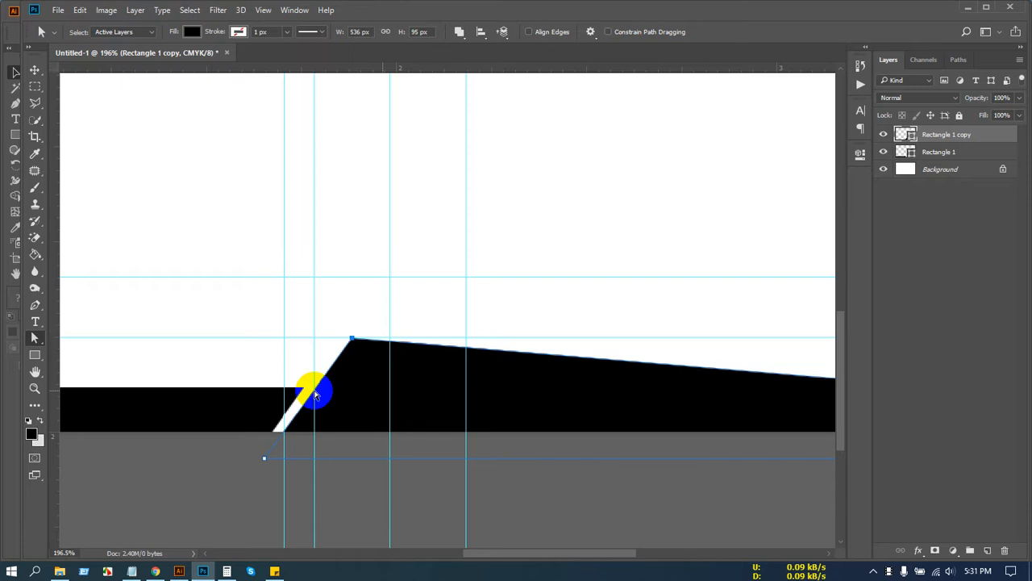
Step: Raise the right bar's outer upper corner to the same guide and extend its outer end past the card's right edge
left_click_drag(539, 375, 300, 364)
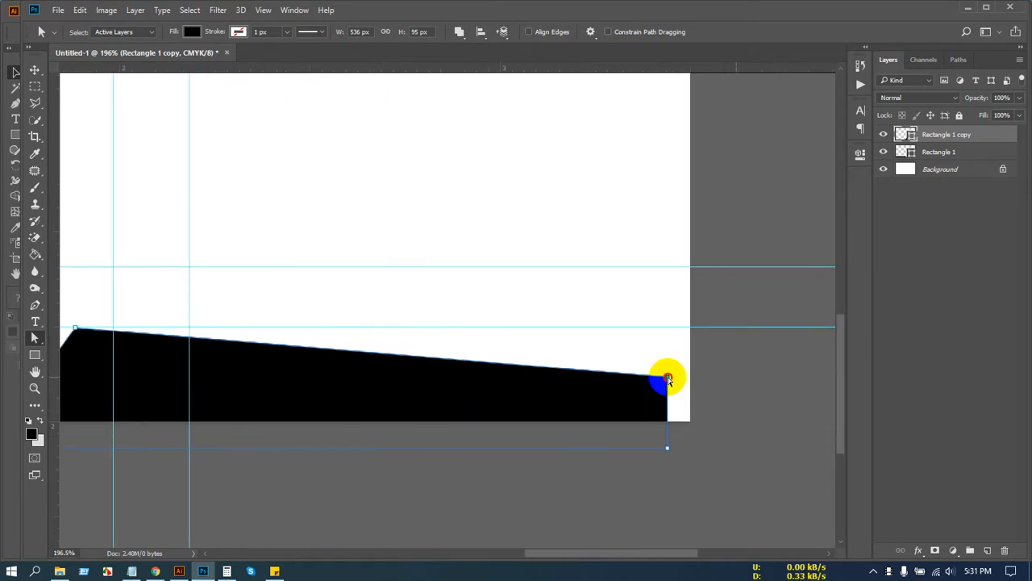
left_click_drag(668, 379, 703, 328)
left_click(668, 448)
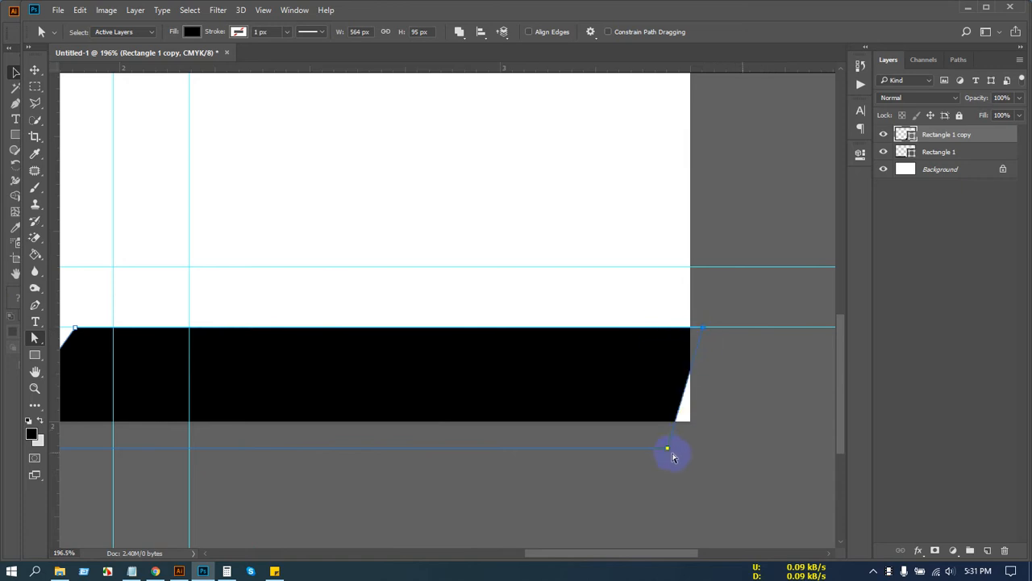
left_click_drag(668, 450, 730, 449)
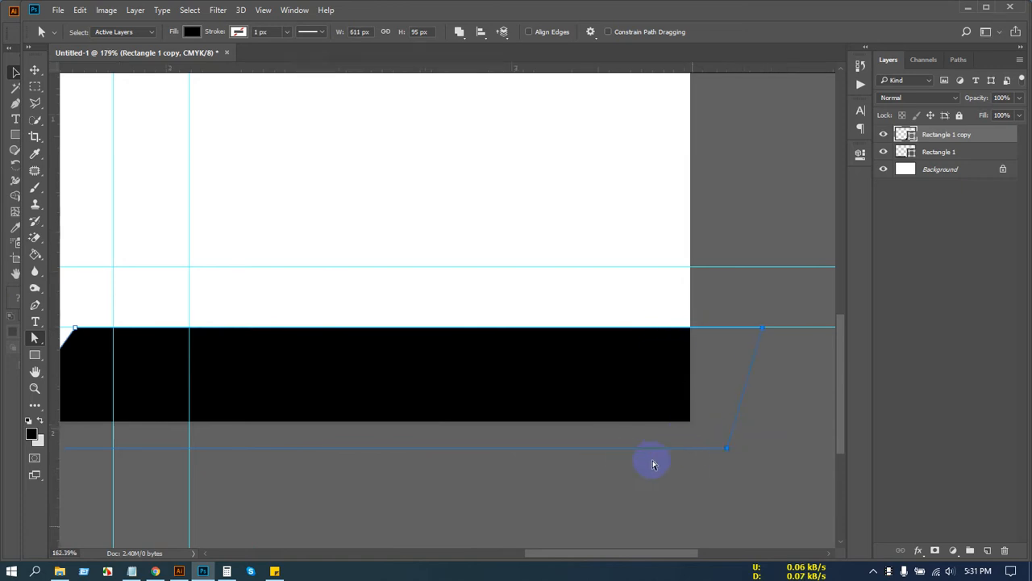
Step: Deselect the right bar and hide the guides to examine the step and gap between the two bars
scroll(654, 462, "down", 5)
left_click_drag(480, 475, 751, 442)
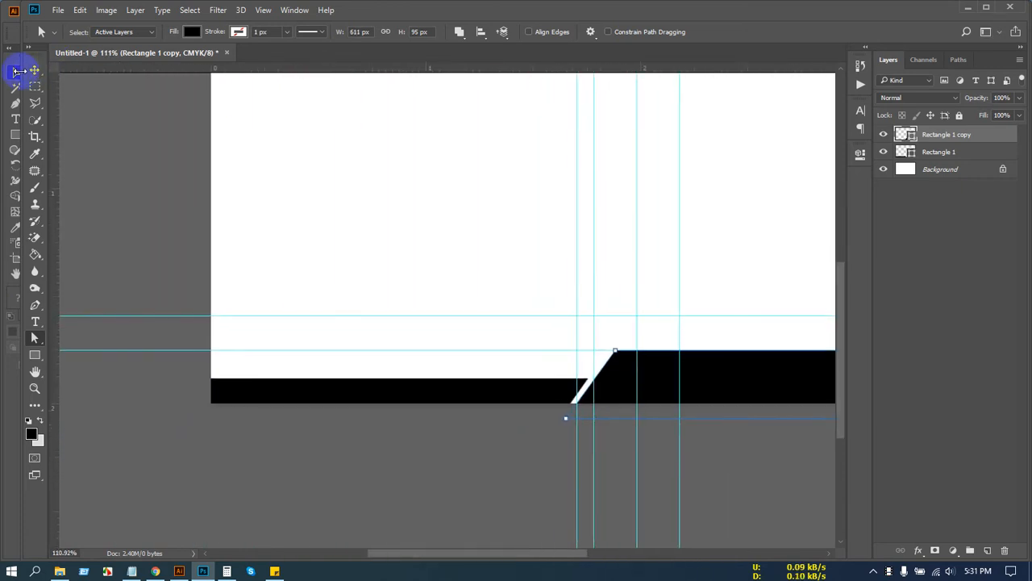
left_click(35, 73)
left_click(488, 456)
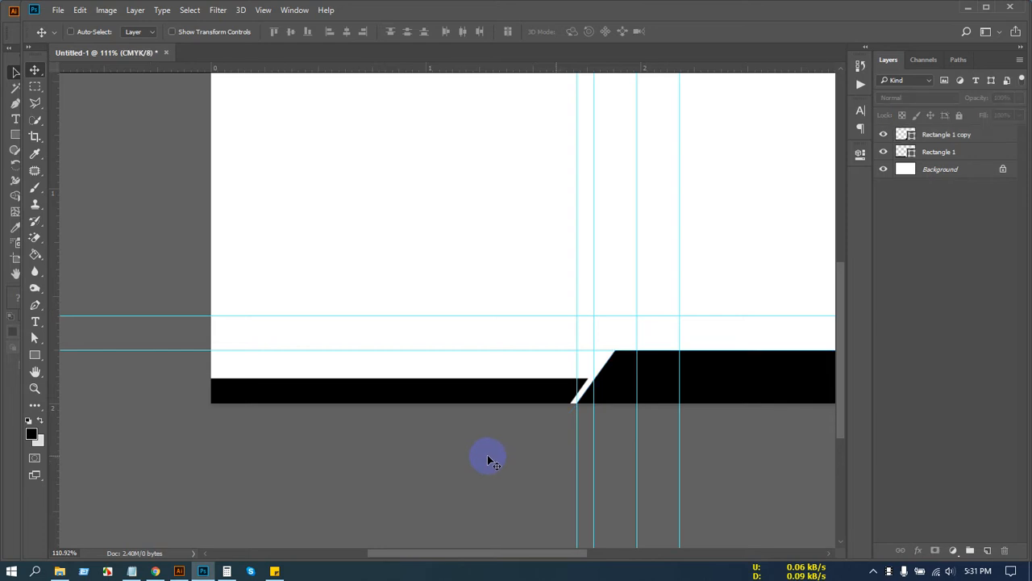
key("ctrl+semicolon")
scroll(580, 388, "up", 3)
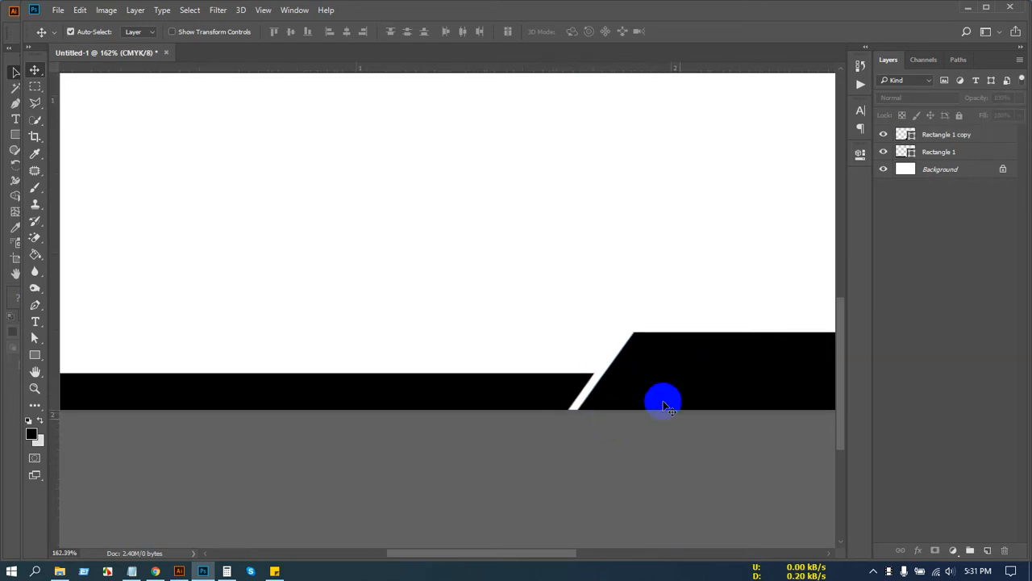
Step: Try to shift the right bar's upper slanted corner farther right, giving its end a flatter slant
left_click(641, 368)
left_click(36, 336)
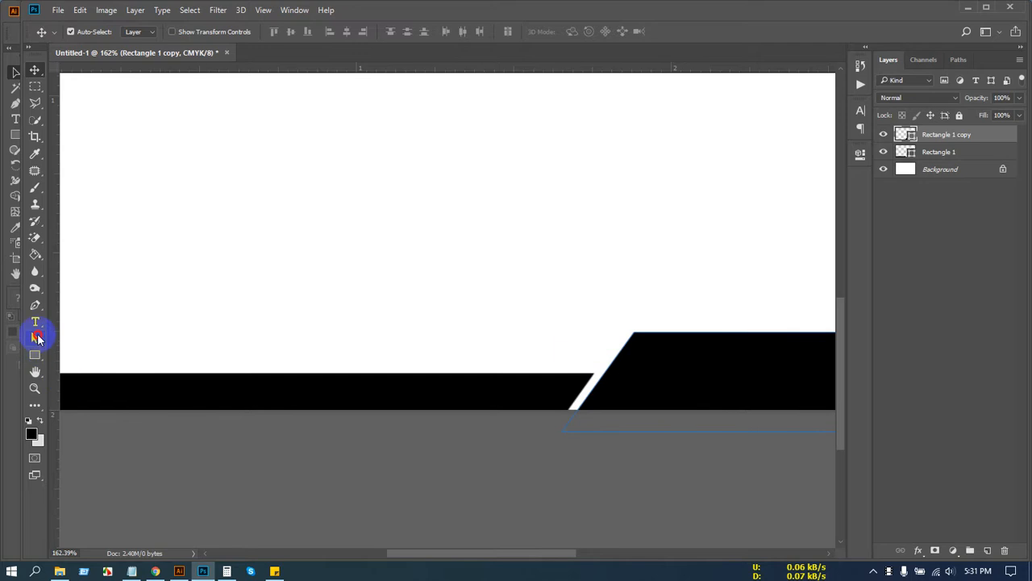
left_click_drag(634, 333, 663, 331)
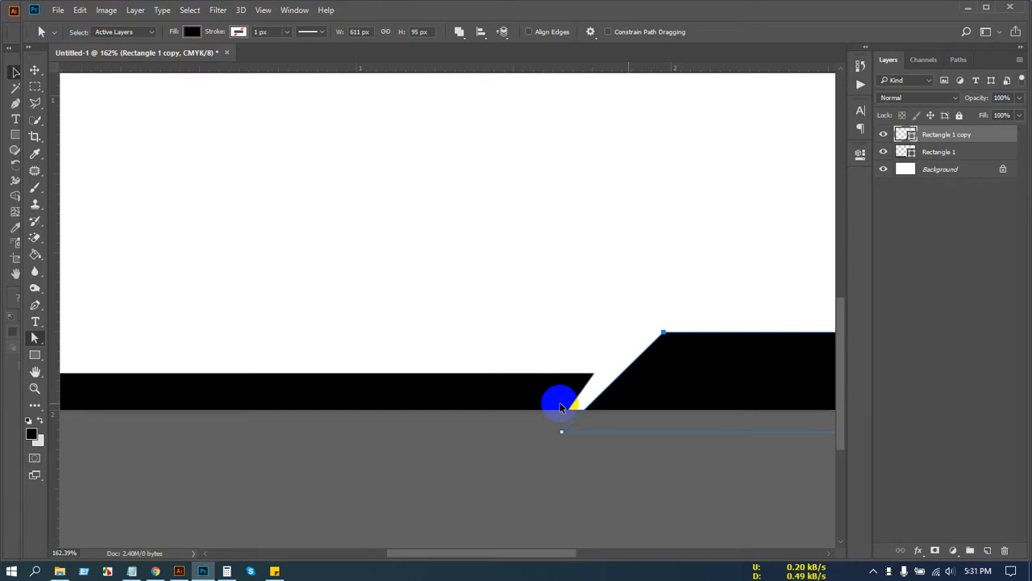
Step: Minimize the Illustrator window and restore the right bar's previous slant in Photoshop with the guides shown
left_click(23, 71)
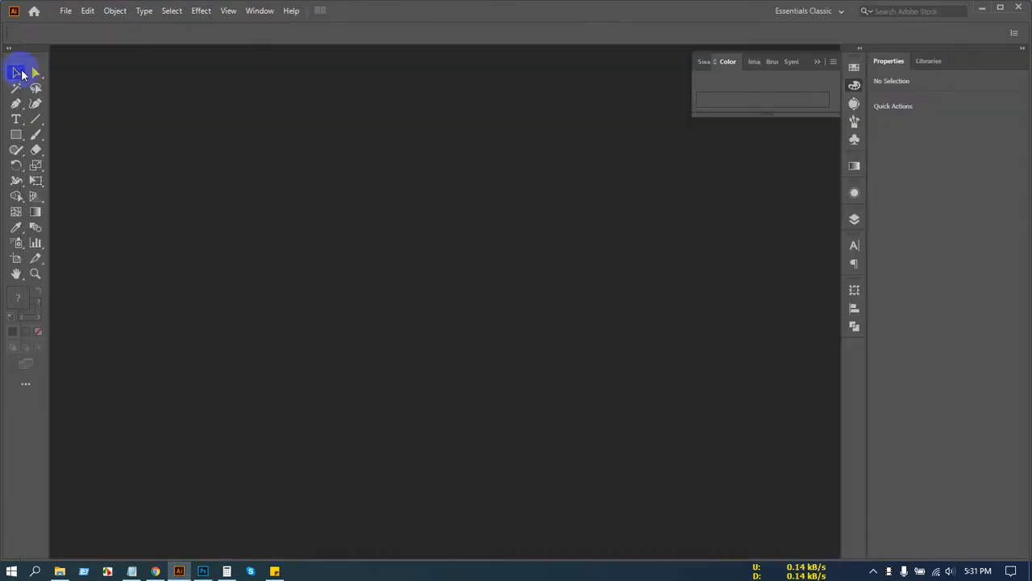
left_click(982, 12)
left_click(556, 406)
left_click(629, 401)
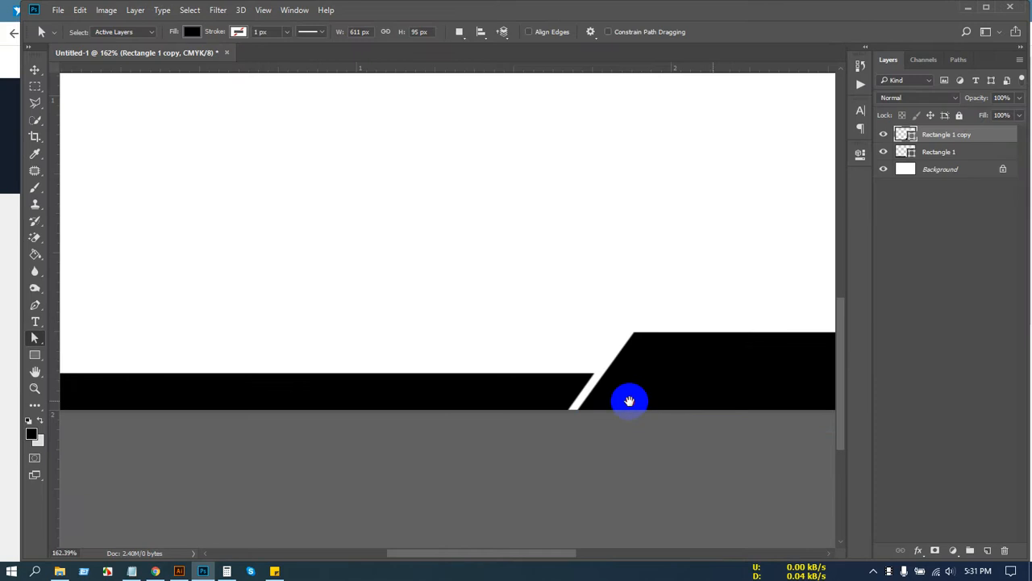
left_click_drag(629, 401, 542, 384)
key("ctrl+semicolon")
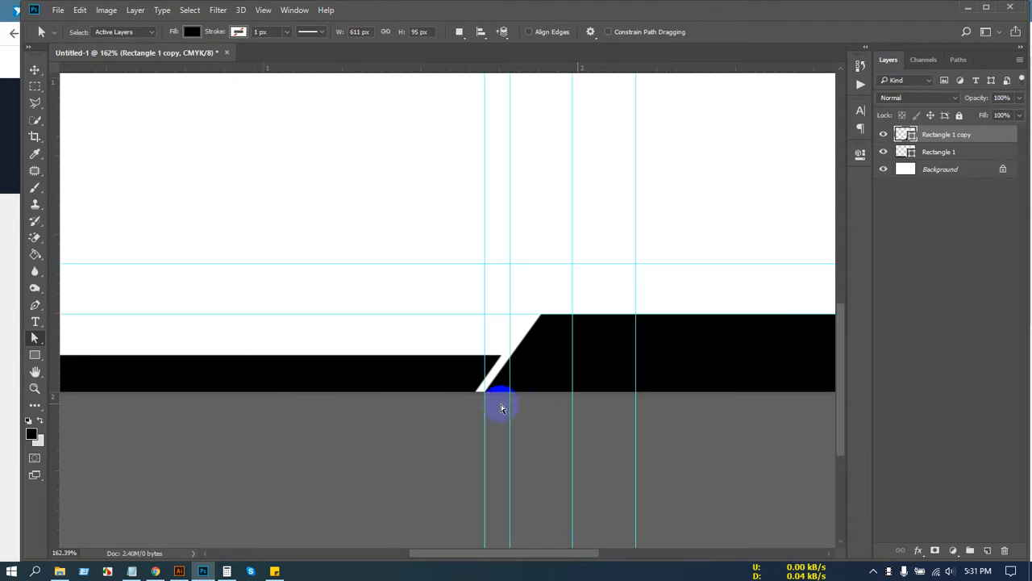
Step: Align the right bar's upper slanted corner on the lower horizontal guide so the slant passes through both gap guides, and deselect the bar
mouse_move(484, 396)
left_mouse_down()
mouse_move(509, 380)
mouse_move(512, 361)
left_mouse_up()
left_click(542, 316)
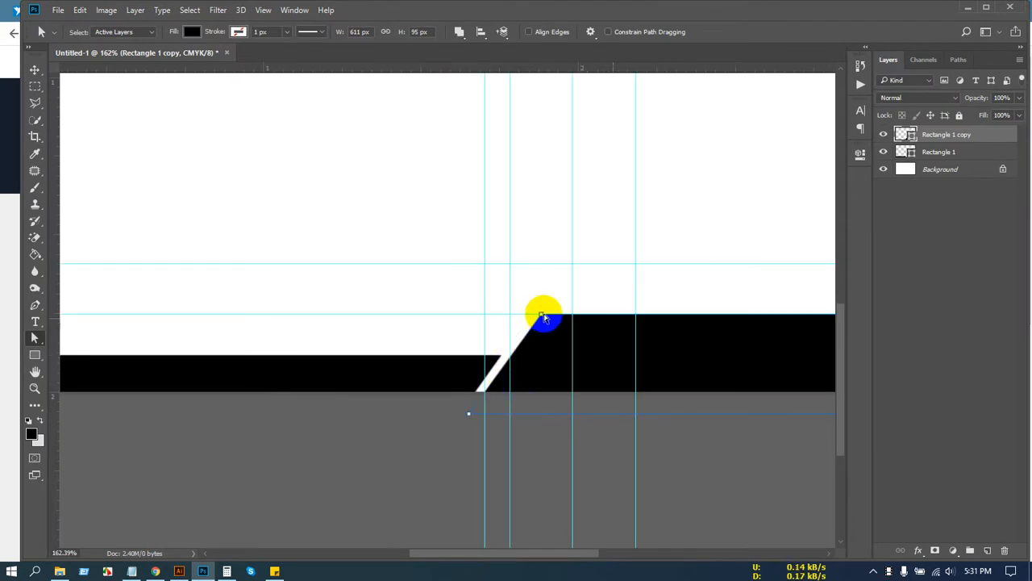
left_click_drag(559, 316, 540, 315)
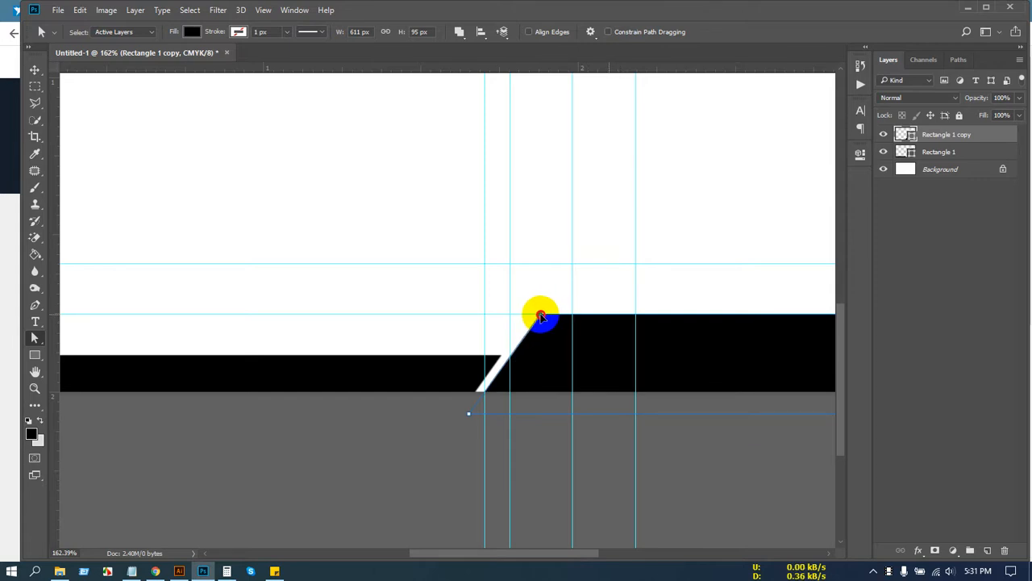
scroll(414, 371, "down", 1)
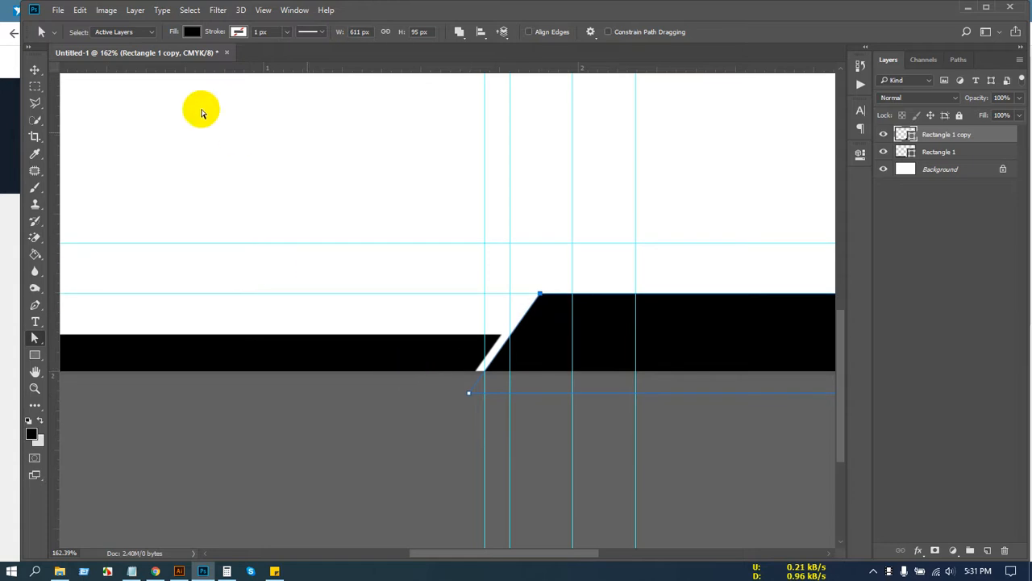
left_click(35, 71)
left_click(383, 431)
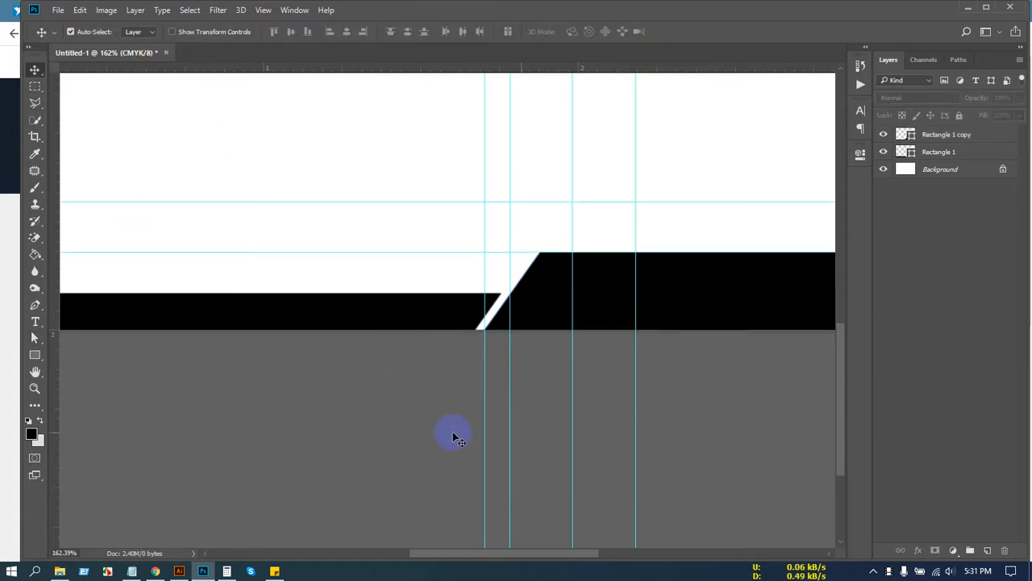
Step: Switch the ruler units to pixels and back to inches
scroll(456, 433, "down", 3)
scroll(487, 427, "down", 2)
scroll(468, 452, "up", 1)
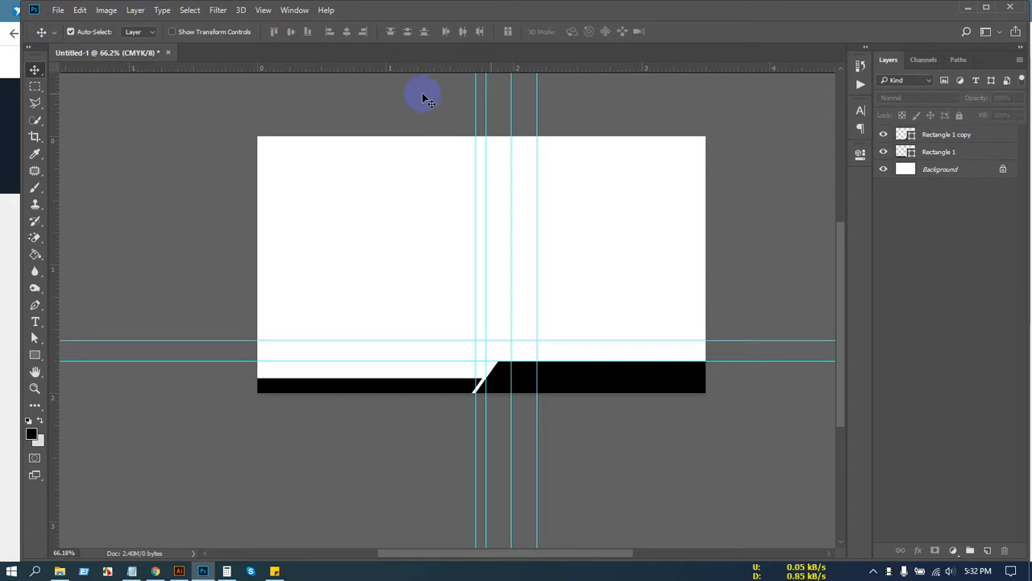
right_click(338, 71)
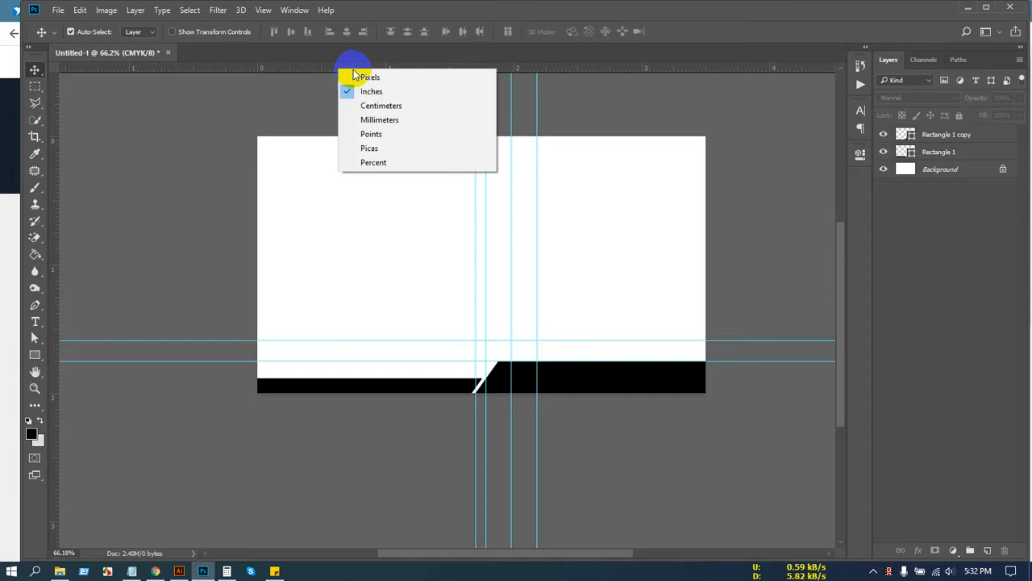
left_click(403, 92)
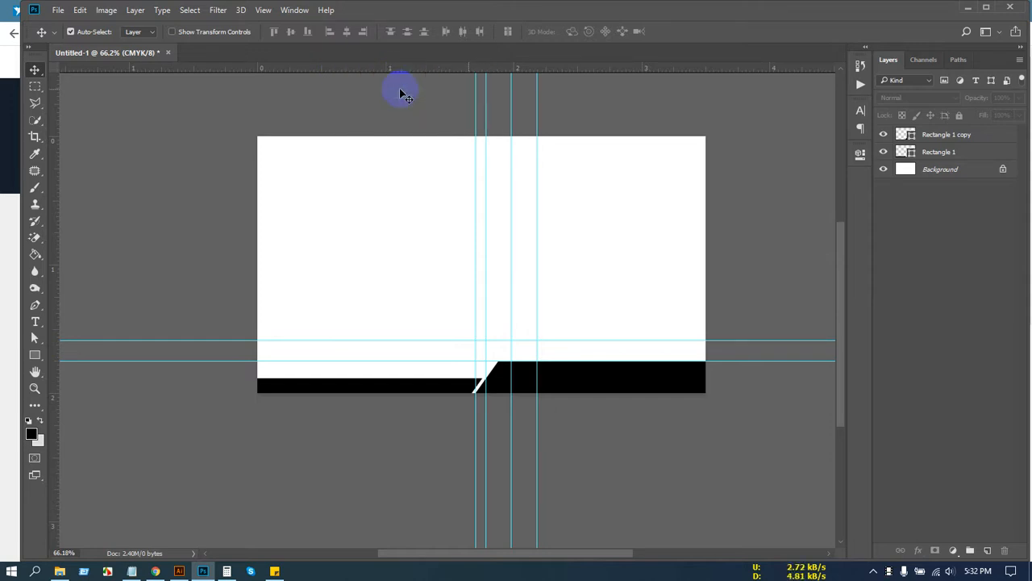
right_click(355, 68)
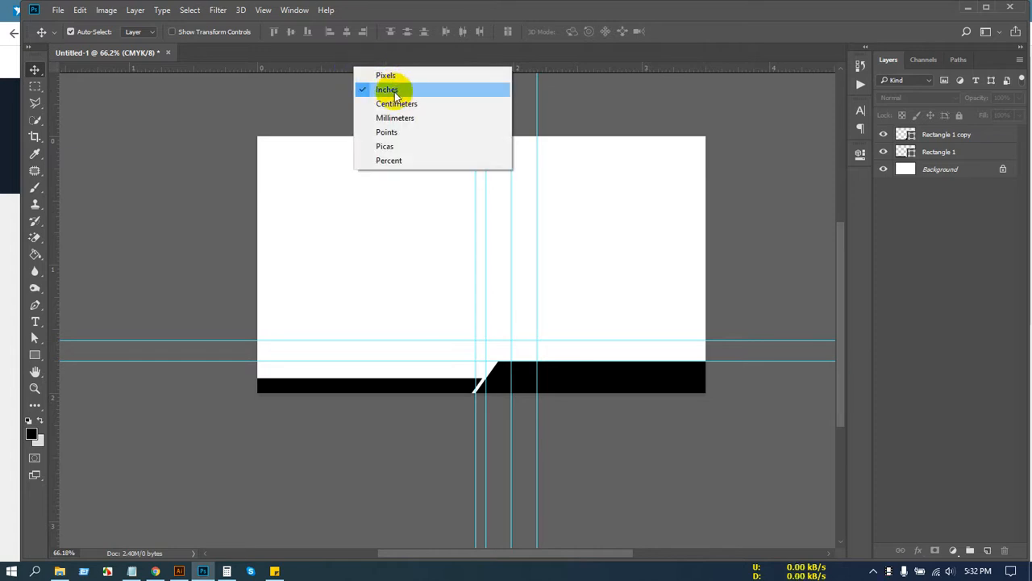
left_click(386, 75)
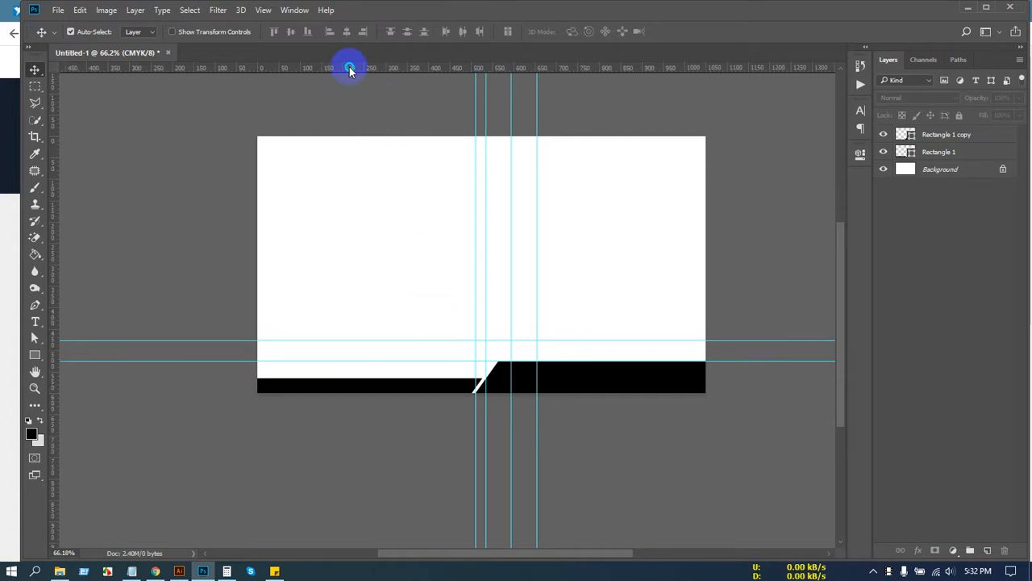
right_click(349, 68)
left_click(392, 87)
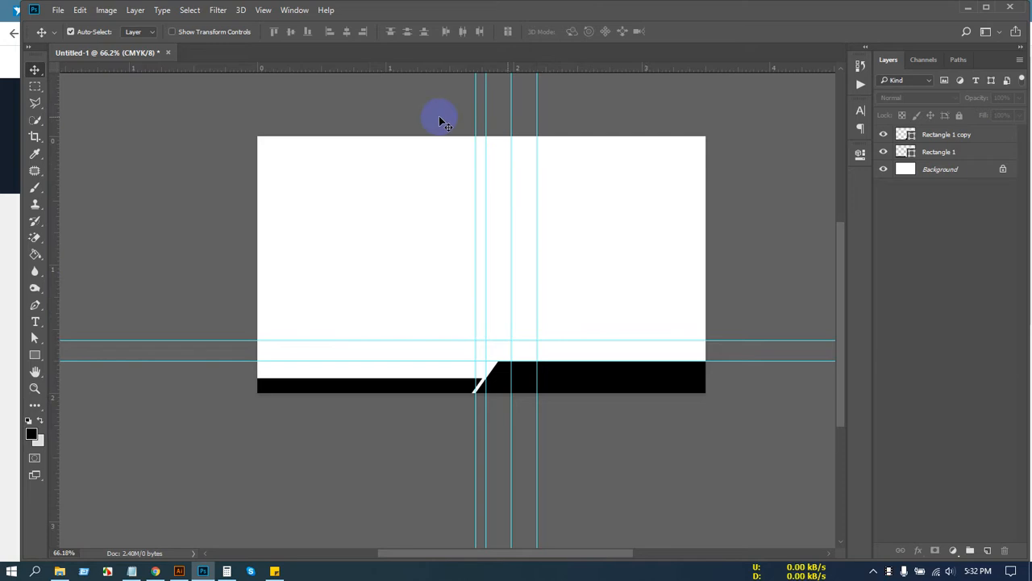
Step: Remove all four vertical guides from the card, leaving the two horizontal ones in place
left_click_drag(475, 269, 2, 252)
left_click_drag(487, 252, 36, 254)
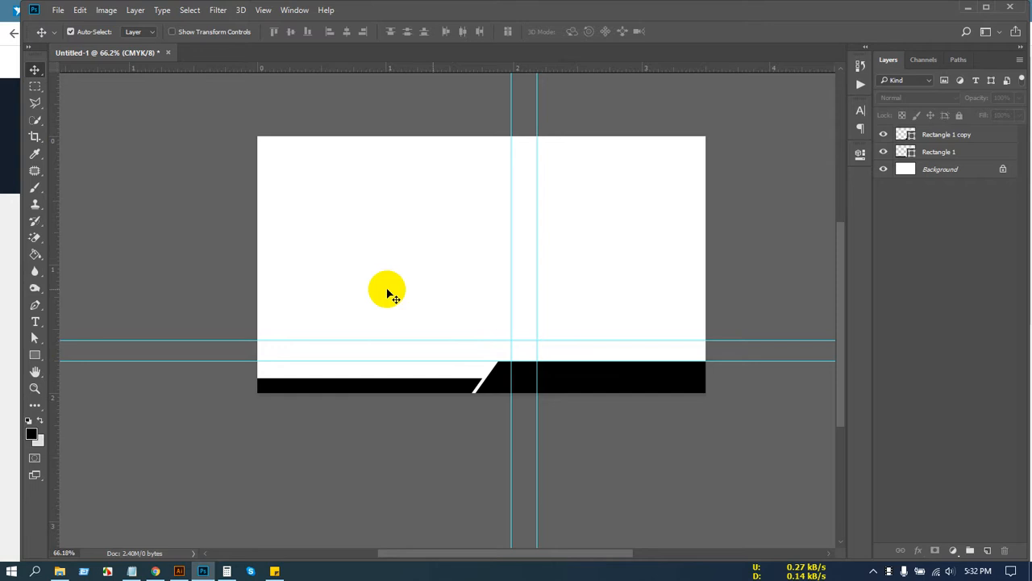
left_click_drag(512, 232, 32, 266)
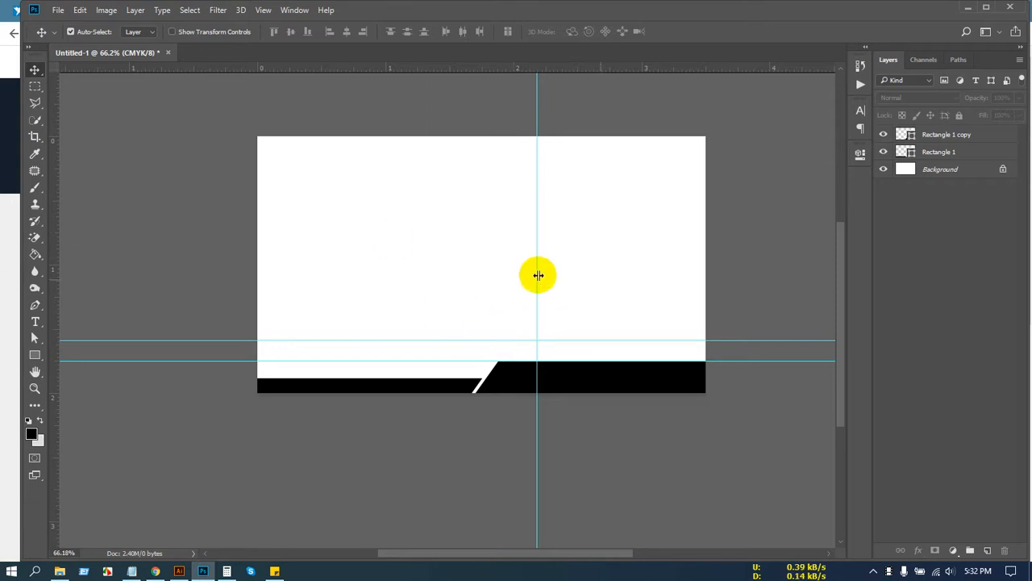
left_click_drag(537, 261, 8, 274)
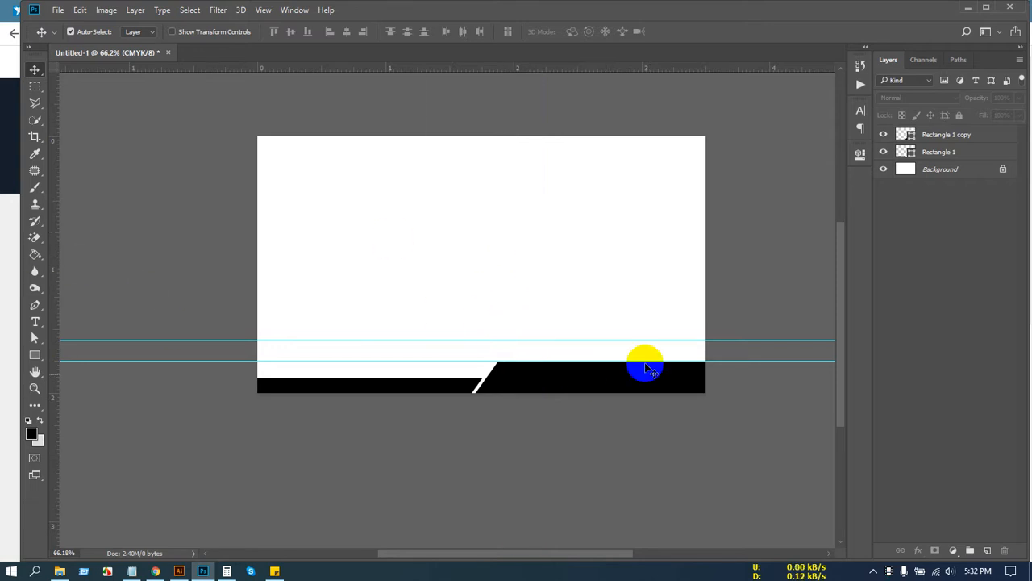
left_click(630, 382)
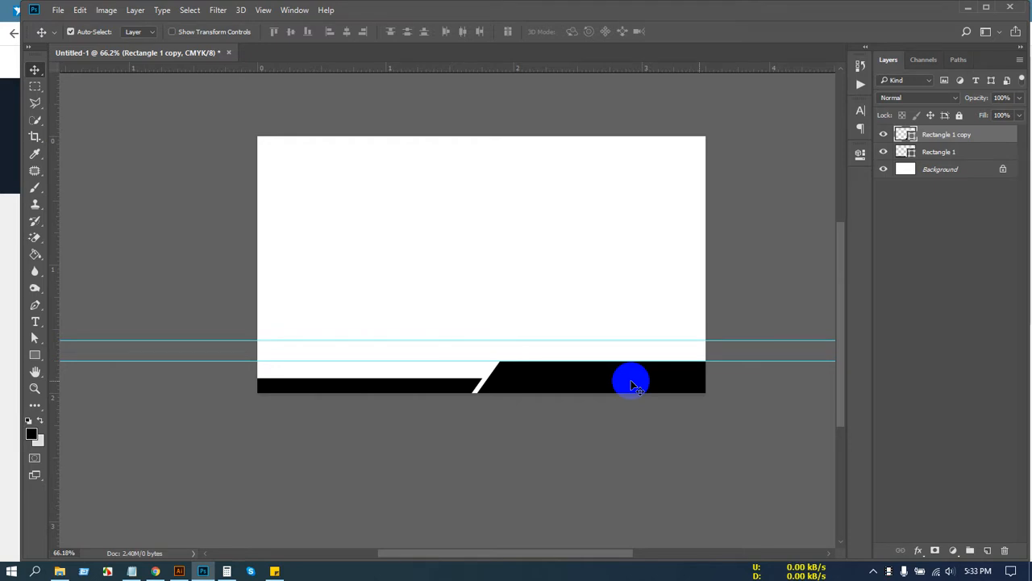
left_click(931, 136, "ctrl")
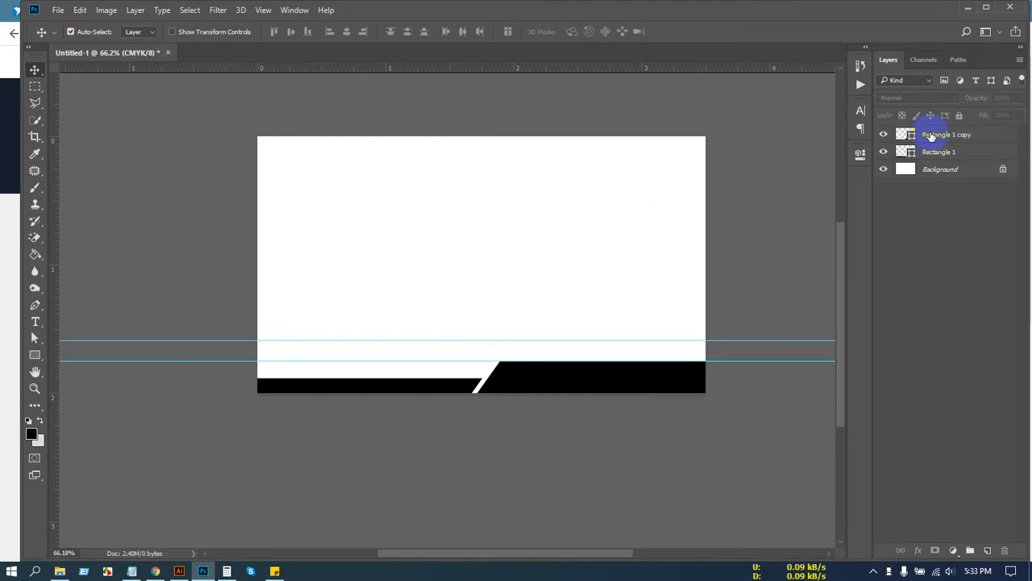
left_click(935, 136)
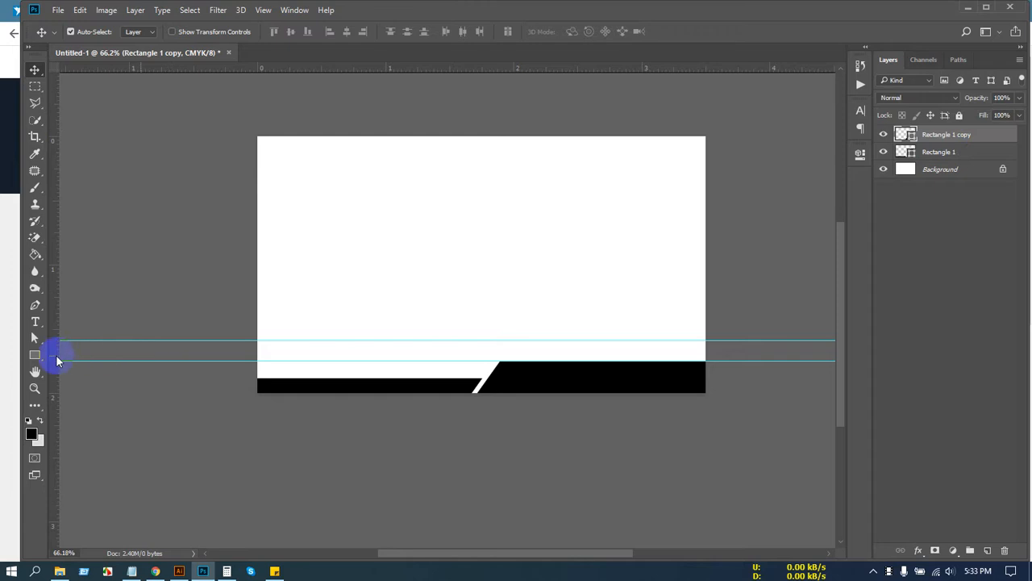
left_click(36, 355)
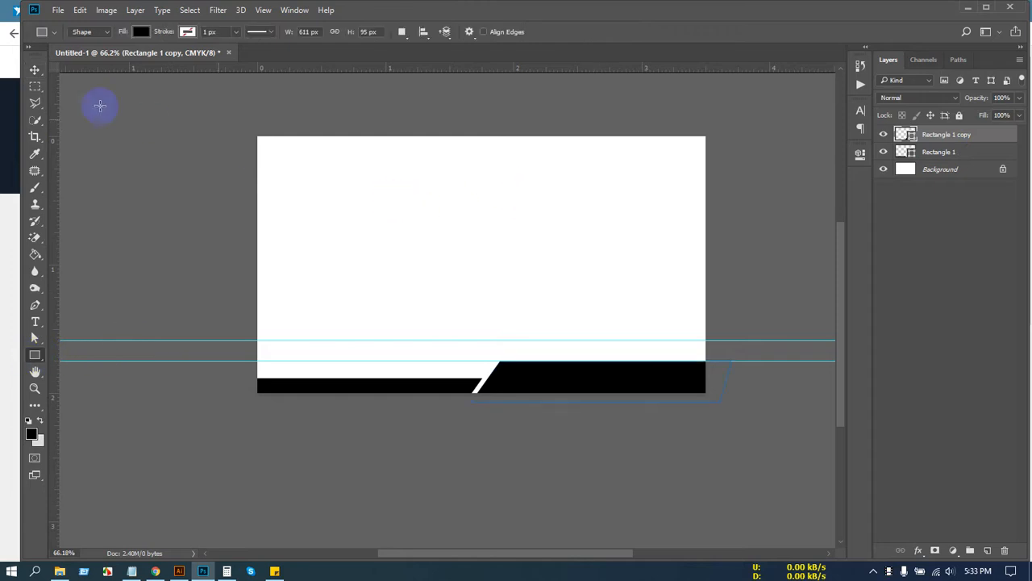
left_click(35, 70)
left_click(92, 97)
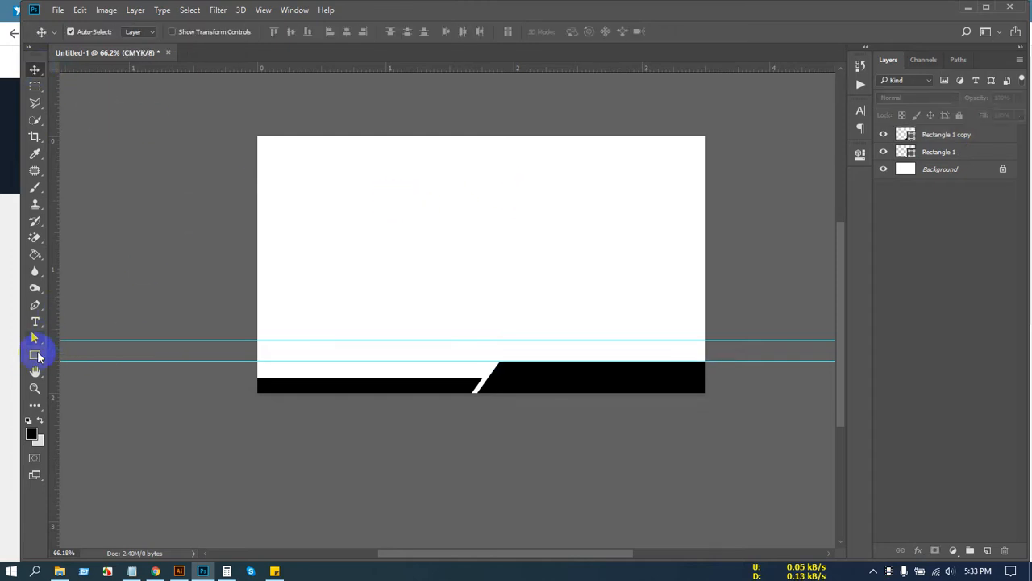
Step: Draw a black square about 161 px wide in the middle of the card and place a duplicate of it to its right
left_click(35, 355)
left_click_drag(400, 201, 537, 271)
left_click(35, 70)
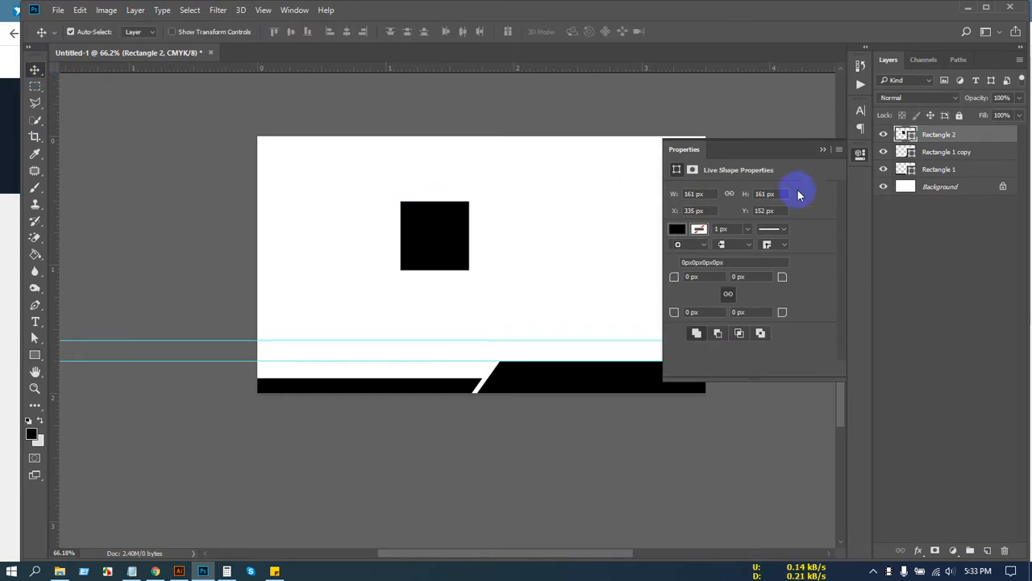
left_click(860, 154)
left_click_drag(426, 225, 493, 233)
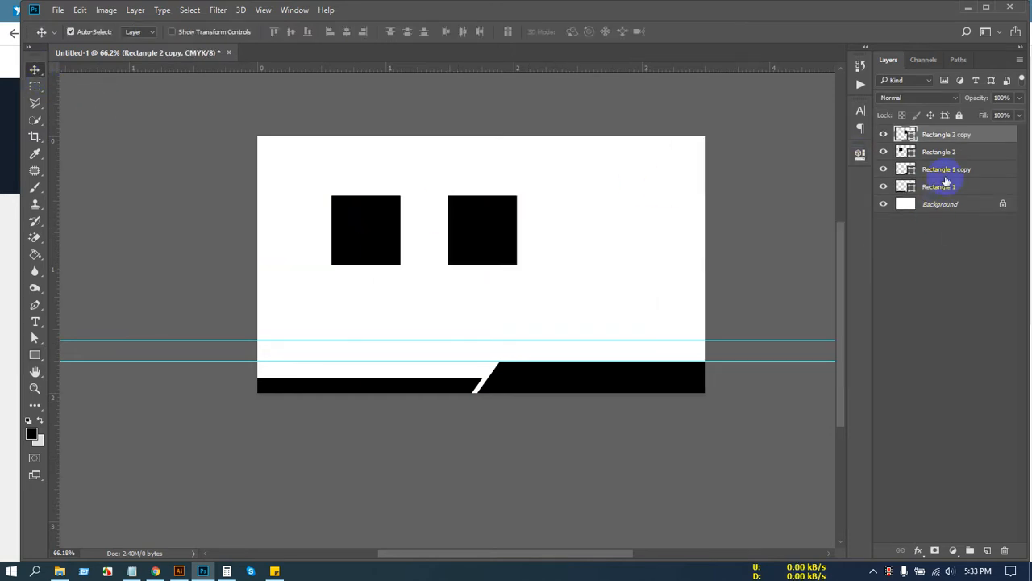
Step: Recolor the fill of the left square to green, #00ff8f
double_click(911, 153)
left_click_drag(774, 214, 911, 166)
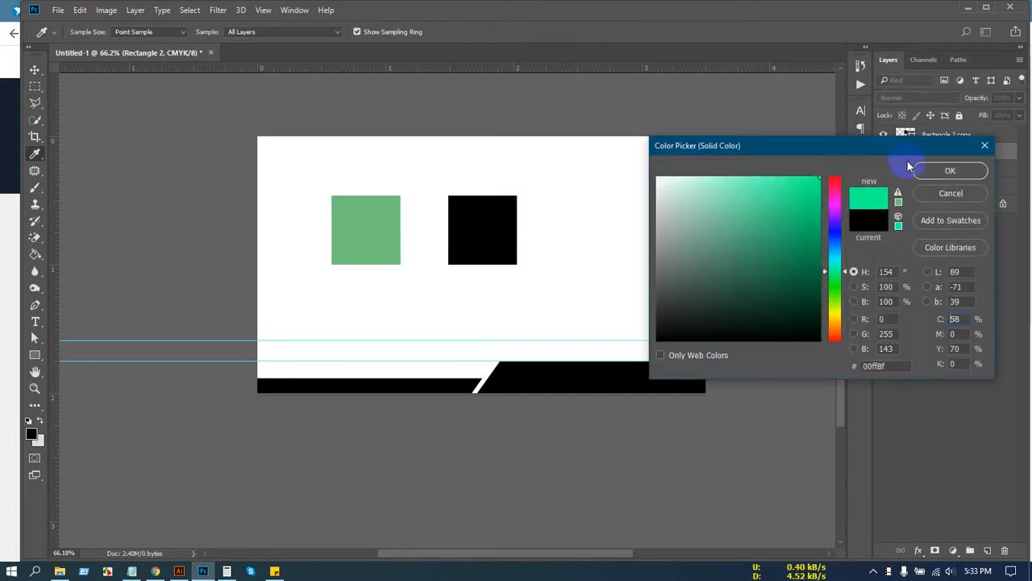
key("Return")
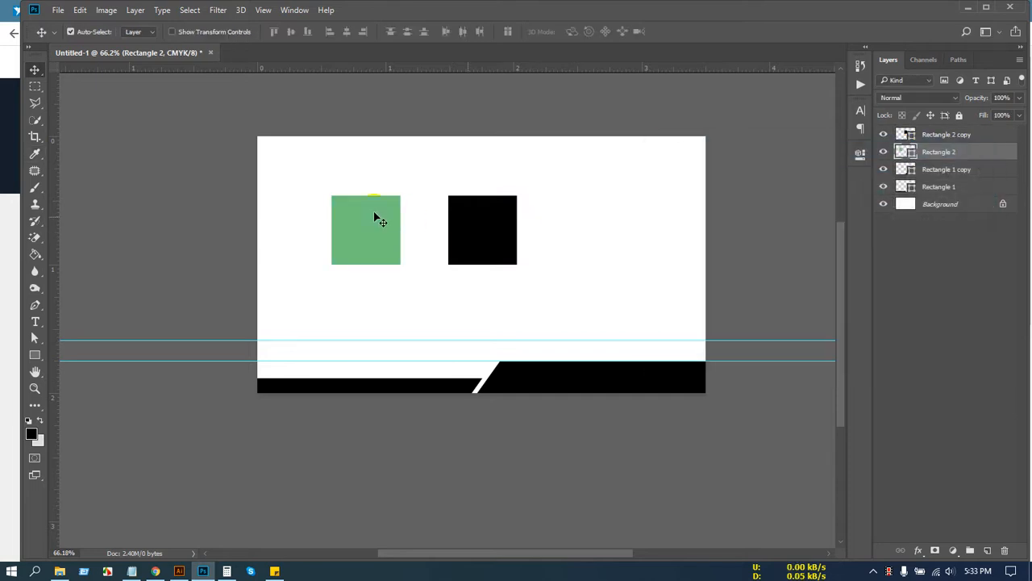
Step: Rasterize the green square's layer and convert the black square's layer to a smart object
right_click(957, 154)
left_click(780, 255)
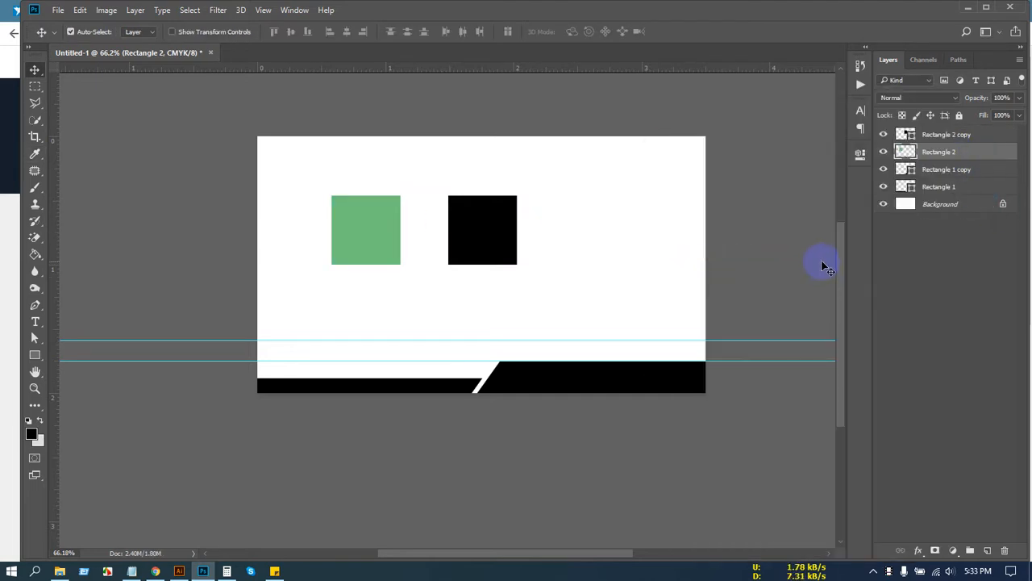
left_click(498, 219)
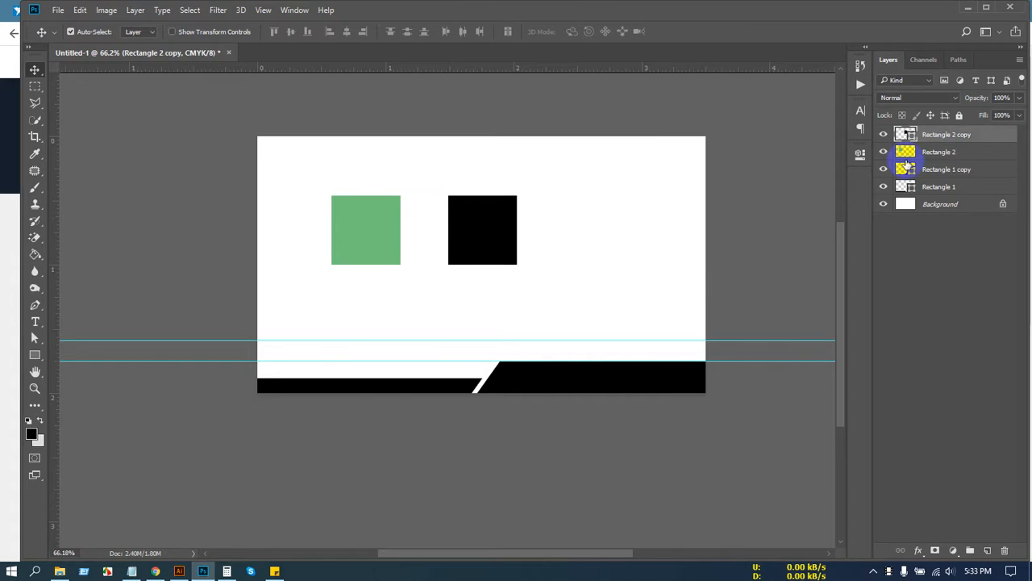
right_click(960, 134)
left_click(730, 237)
Step: Compare the two squares up close, opening the black smart object's contents and closing them again
scroll(840, 192, "up", 5)
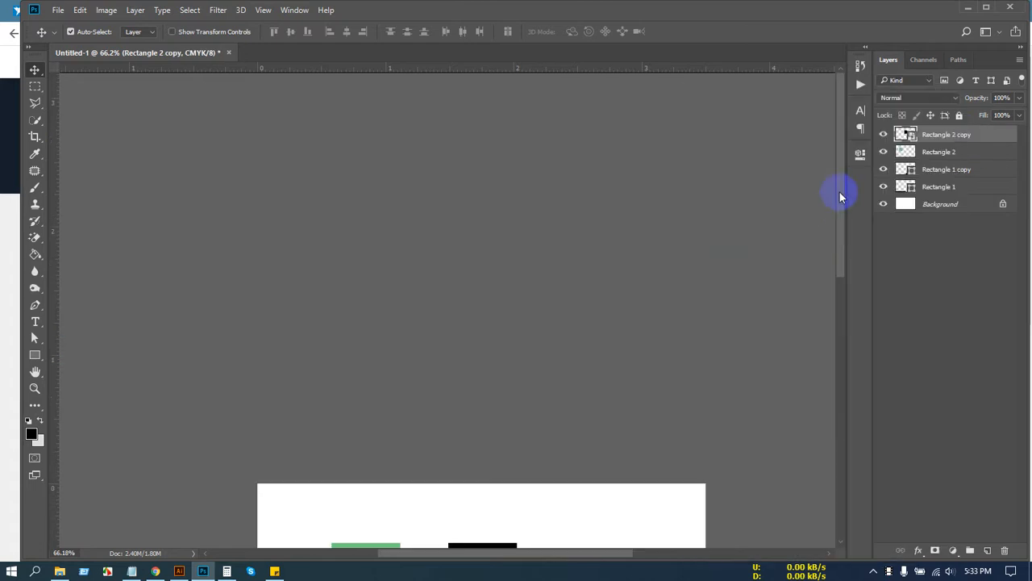
left_click_drag(795, 292, 631, 200)
scroll(468, 290, "up", 1)
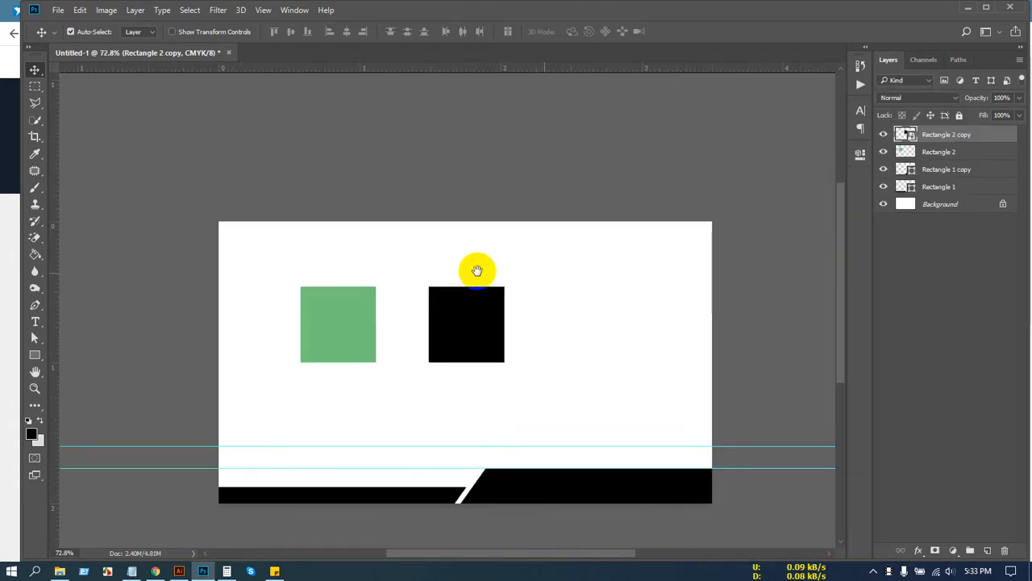
left_click_drag(476, 272, 480, 269)
scroll(382, 305, "up", 3)
left_click(334, 302)
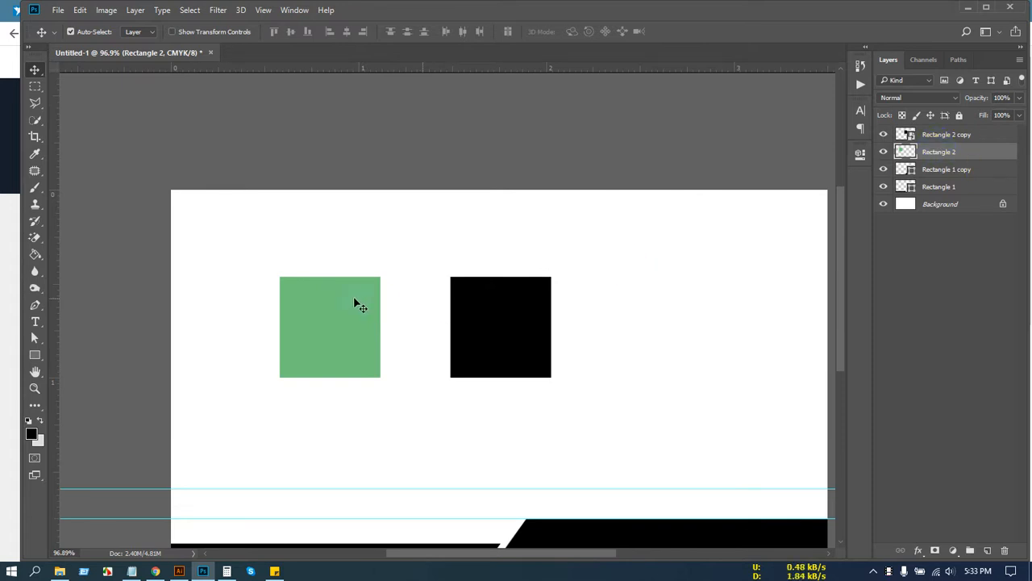
left_click(497, 300)
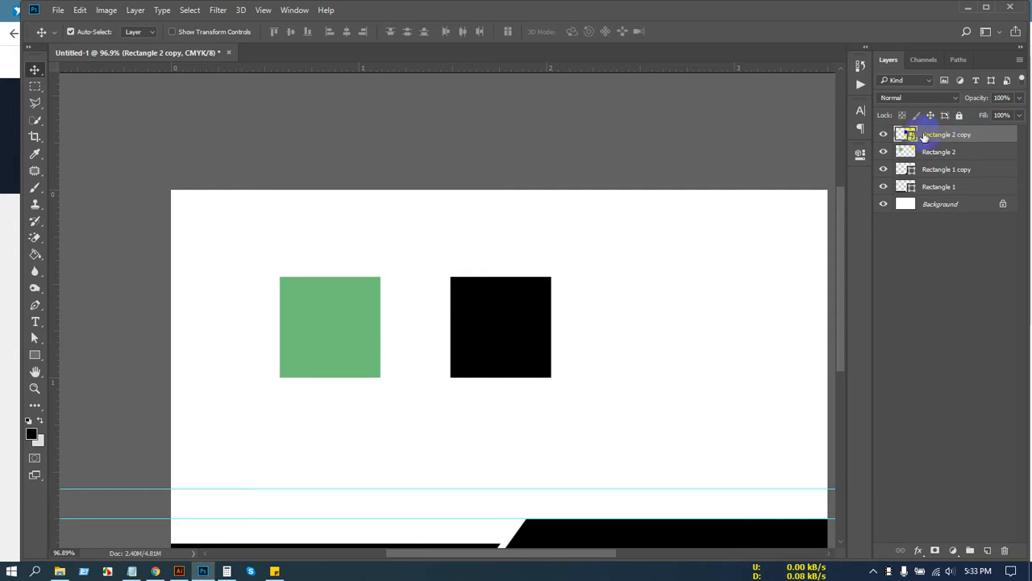
double_click(906, 136)
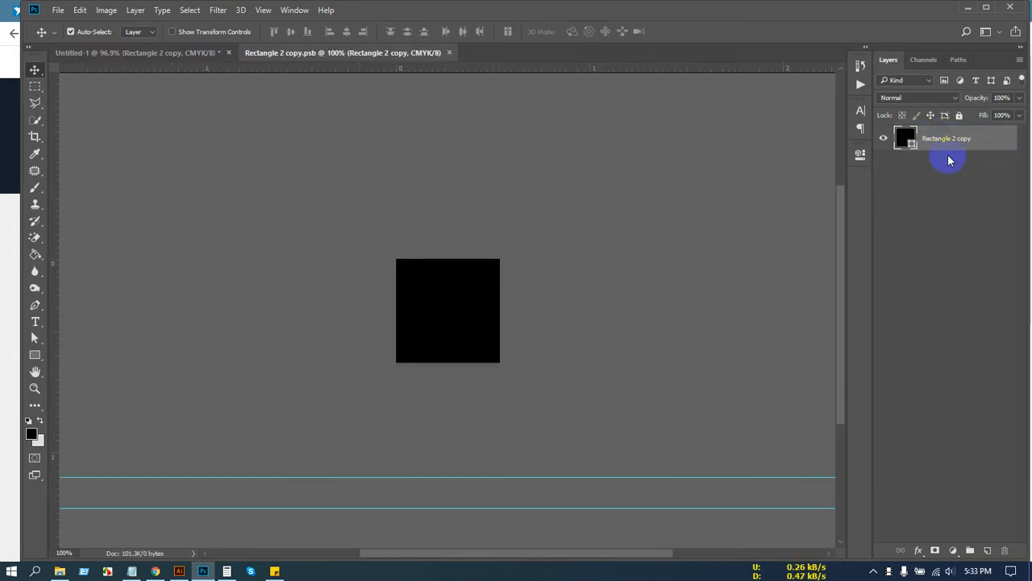
key("ctrl+w")
Step: Scale the rasterized green square down to a tiny square around its centre
left_click(495, 306)
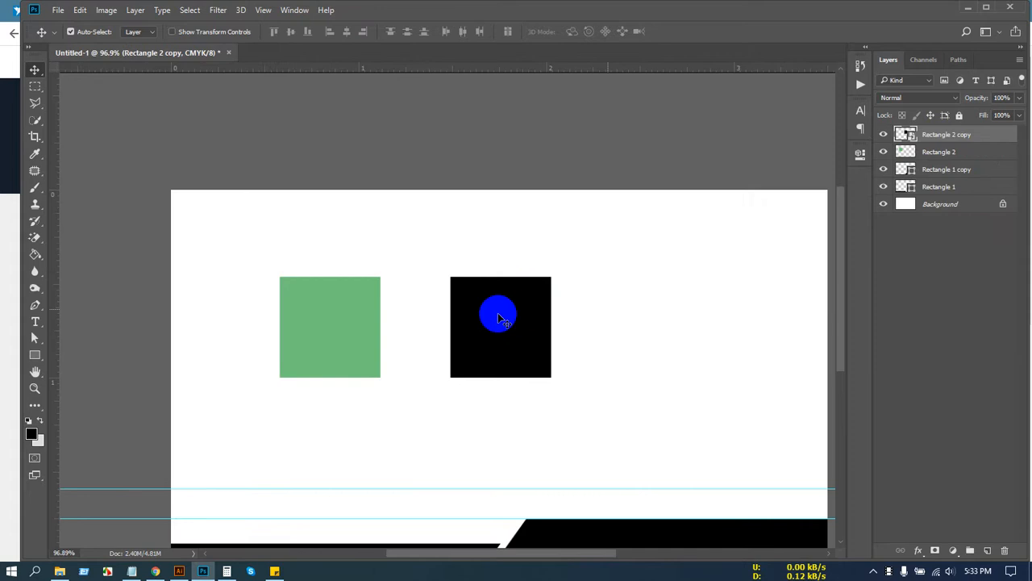
right_click(336, 315)
left_click(335, 315)
key("ctrl+t")
left_click_drag(380, 277, 341, 324)
left_click(592, 31)
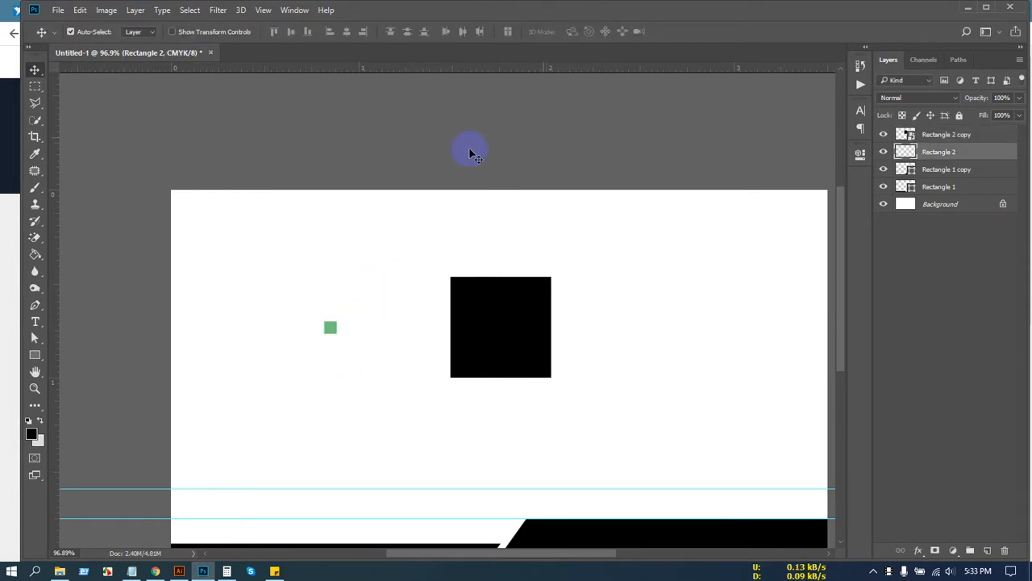
Step: Scale the tiny green square back up to 785% in width and height
key("ctrl+t")
left_click_drag(342, 318, 389, 280)
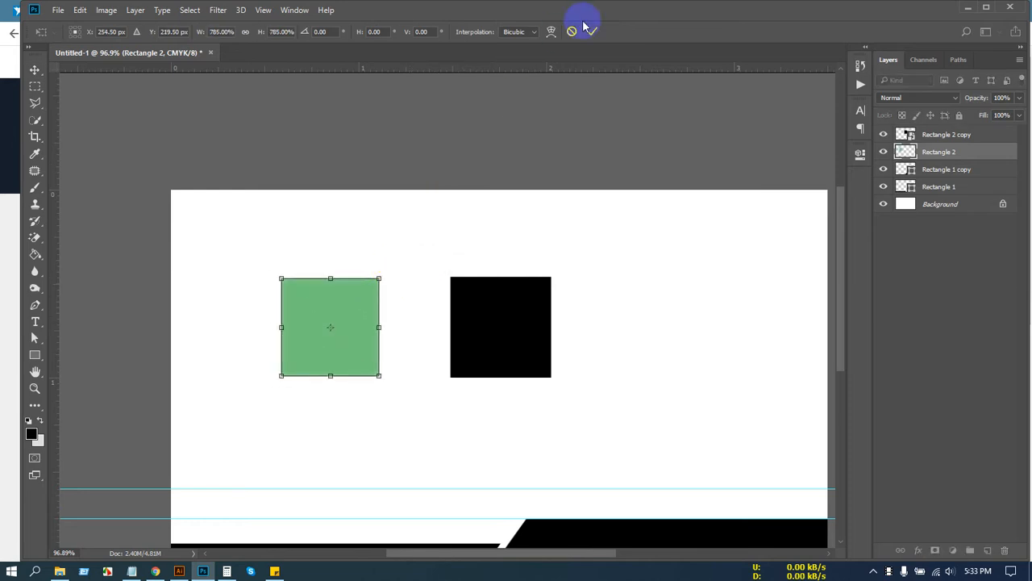
left_click(592, 32)
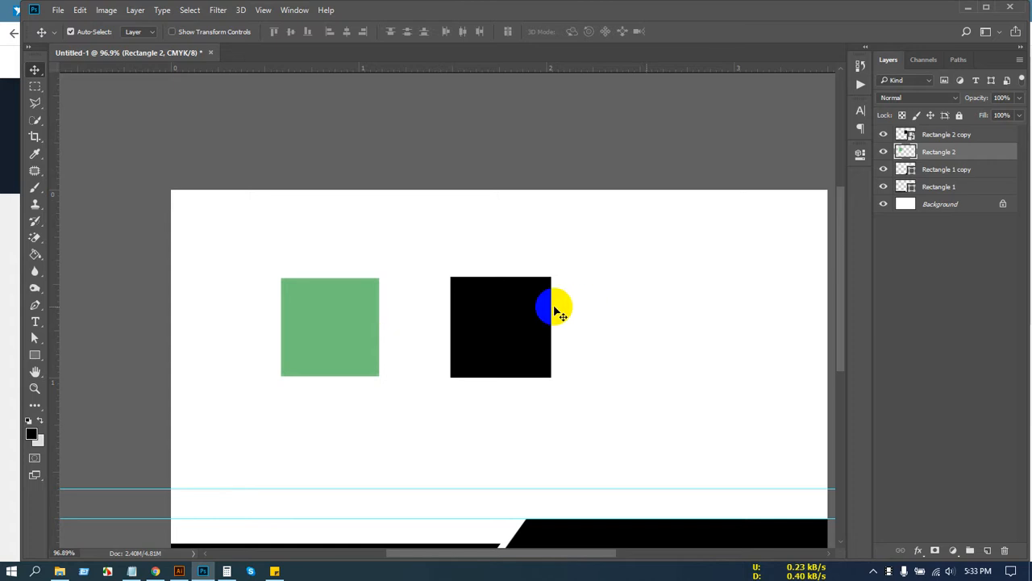
Step: Delete the rasterized green square, leaving the black smart object on the card
left_click(528, 311)
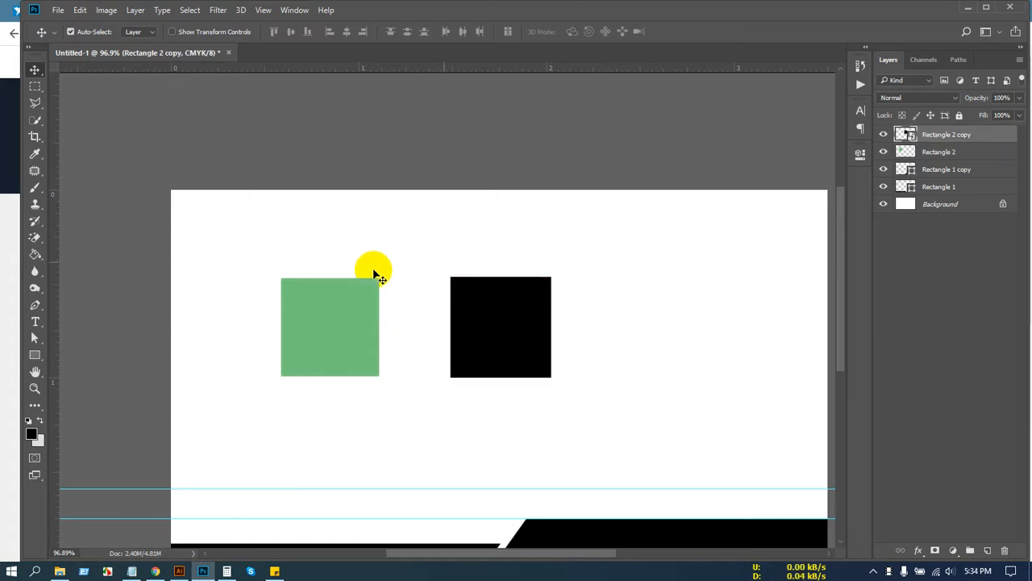
left_click_drag(495, 311, 507, 270)
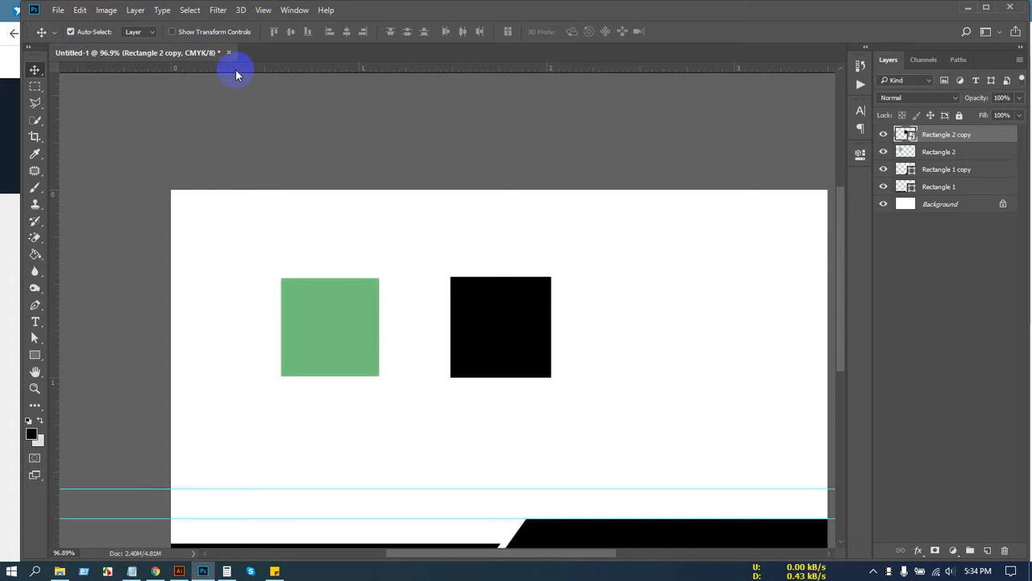
left_click(355, 303)
key("Delete")
Step: Apply the basic Blur filter to the black square as a smart filter
left_click(451, 282)
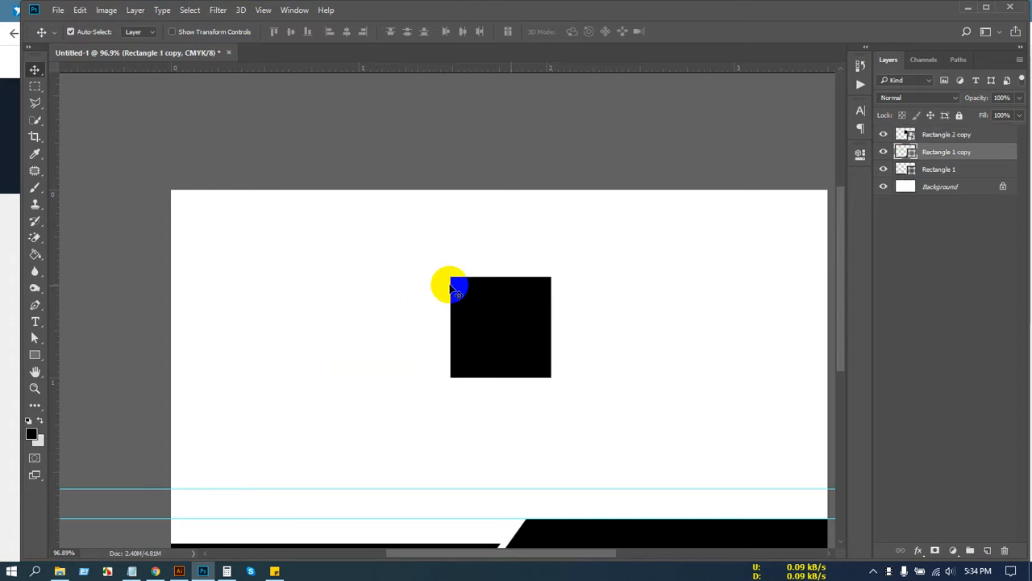
left_click(217, 9)
mouse_move(283, 154)
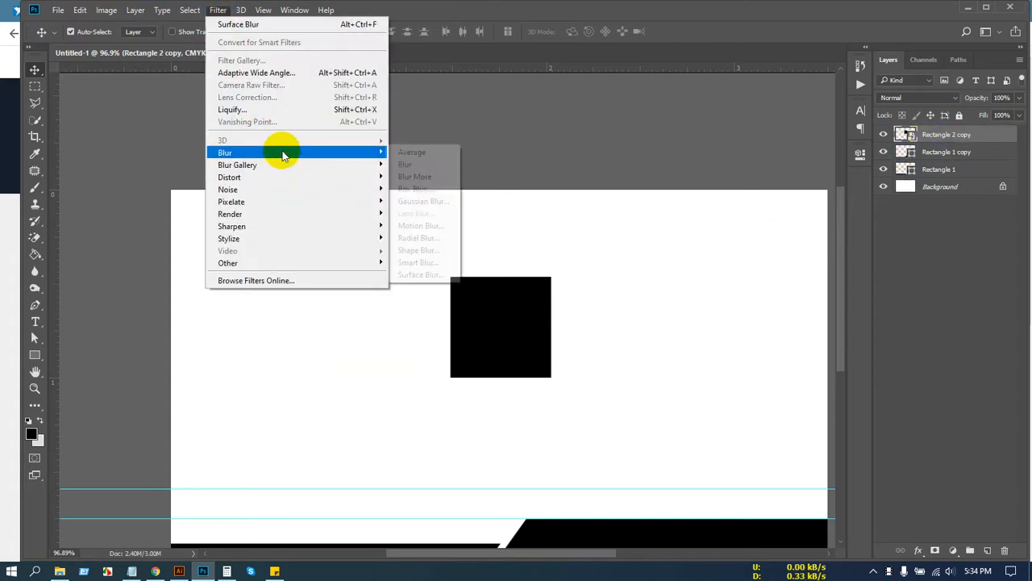
left_click(424, 164)
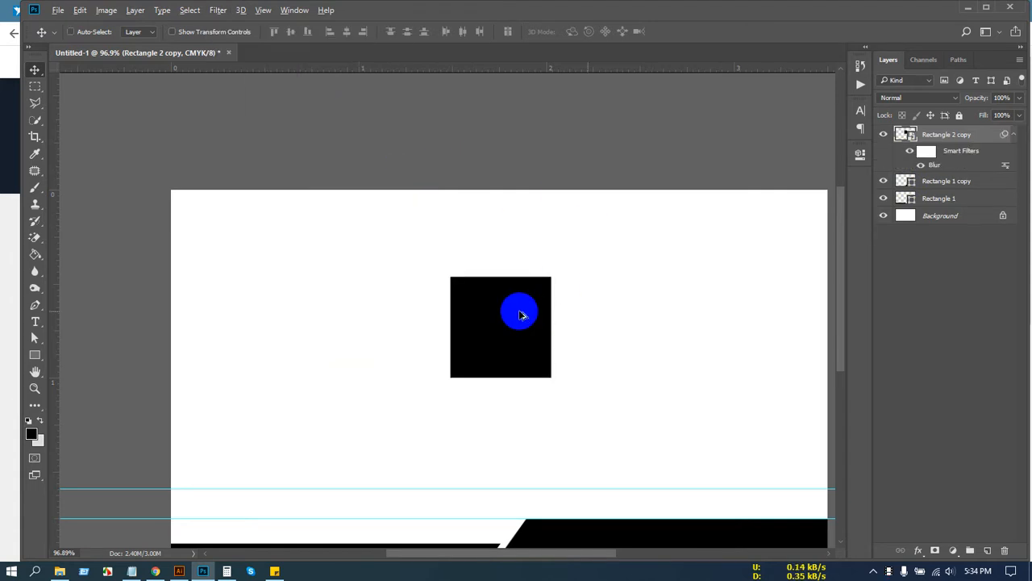
mouse_move(520, 314)
left_mouse_down()
mouse_move(530, 305)
mouse_move(522, 311)
left_mouse_up()
Step: Undo the blur, the deletion, the scaling and the layer conversions so both squares are shape layers again
key("ctrl+alt+z")
key("ctrl+alt+z")
key("ctrl+alt+z")
key("ctrl+alt+z")
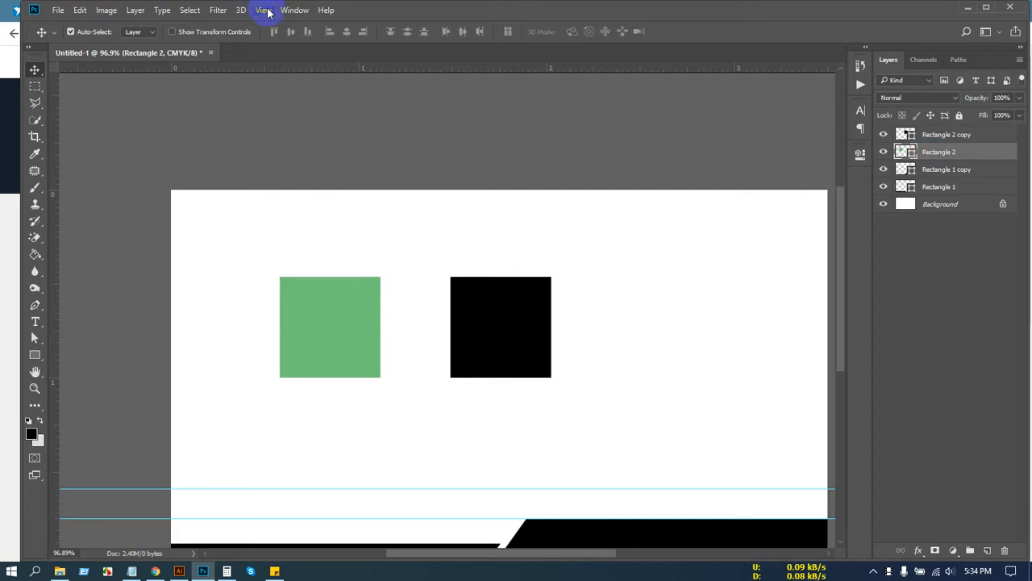
Step: Try to apply the Add Noise filter to the green shape layer and cancel the conversion
left_click(216, 11)
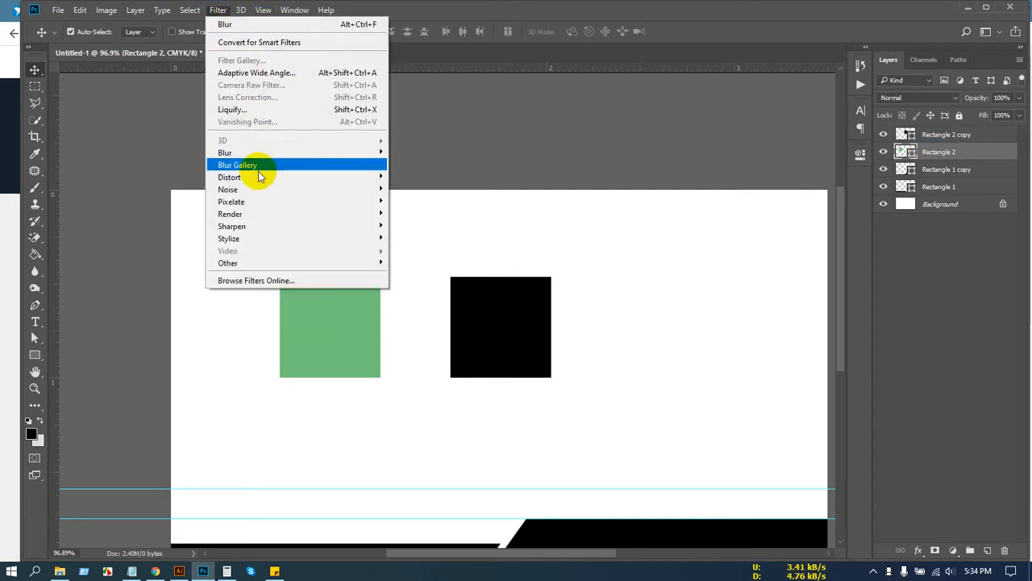
mouse_move(258, 189)
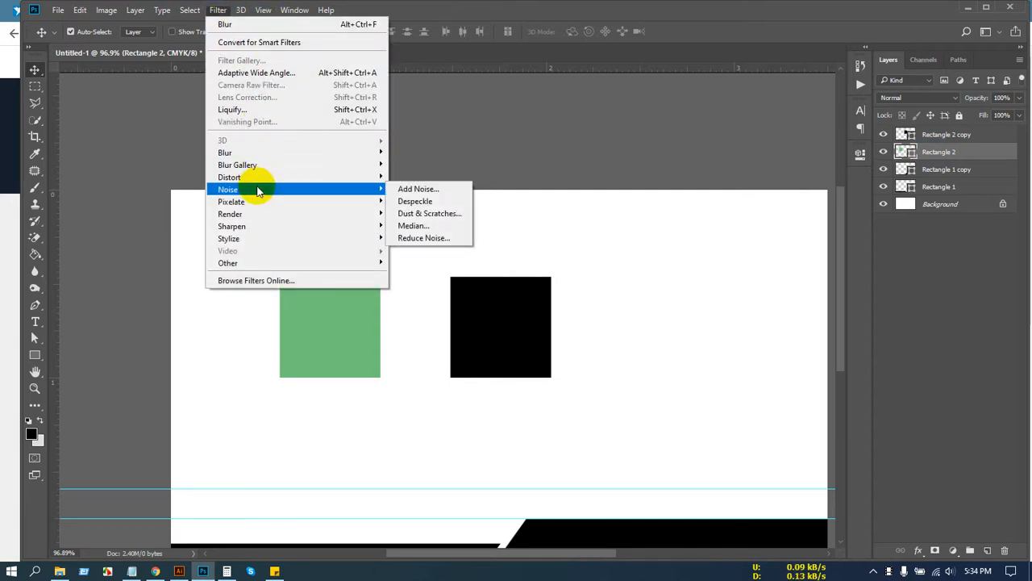
left_click(419, 189)
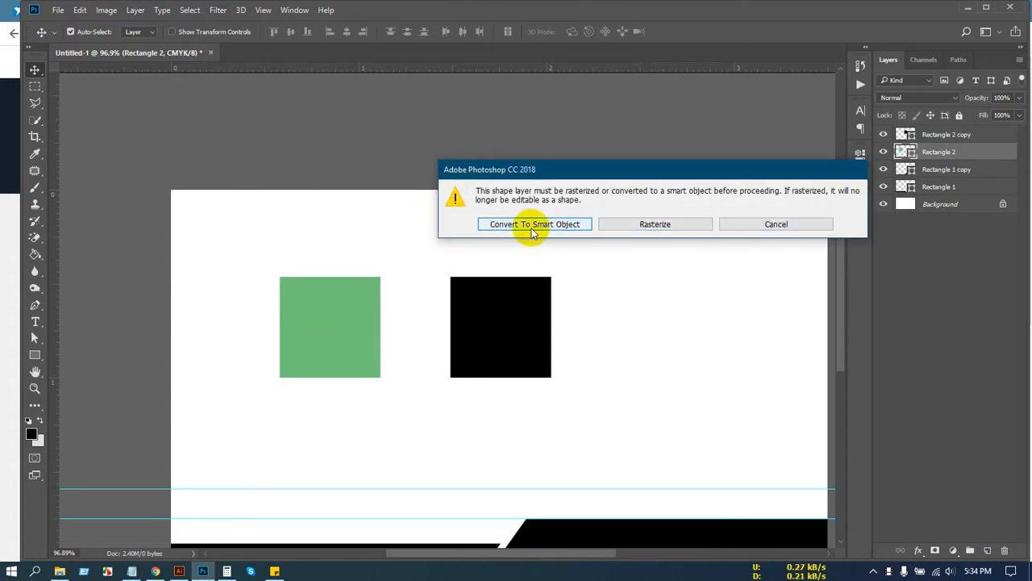
left_click(779, 226)
Step: Convert the black square's layer to a smart object and preview the Add Noise filter on it without applying it
right_click(936, 133)
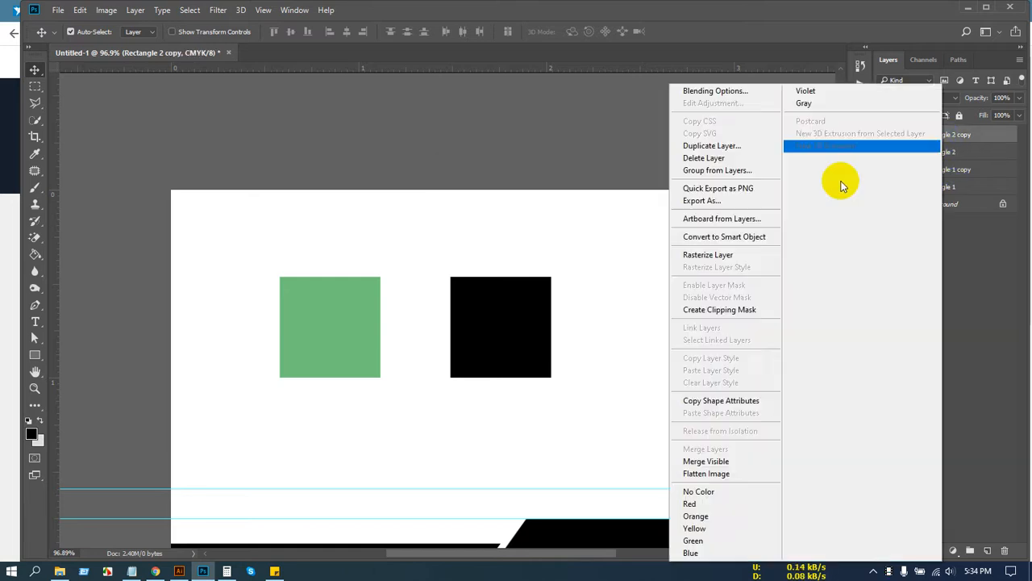
left_click(720, 235)
left_click(216, 10)
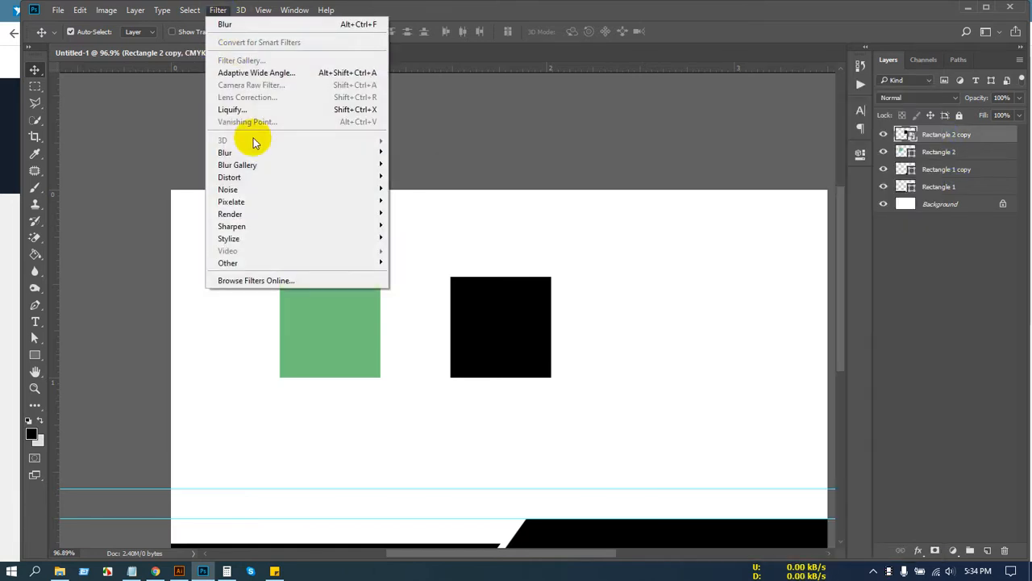
mouse_move(262, 192)
left_click(447, 195)
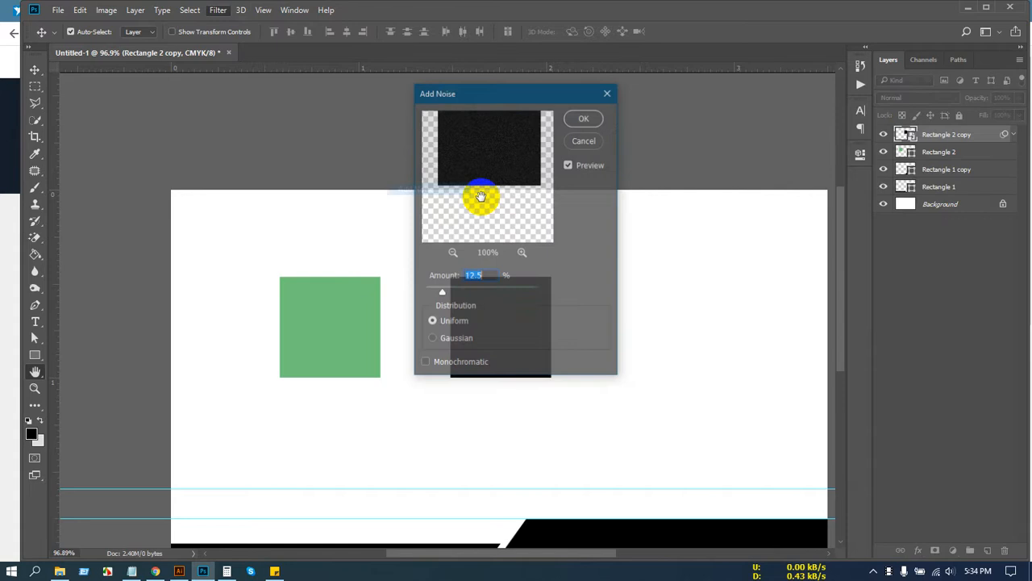
left_click_drag(507, 252, 476, 166)
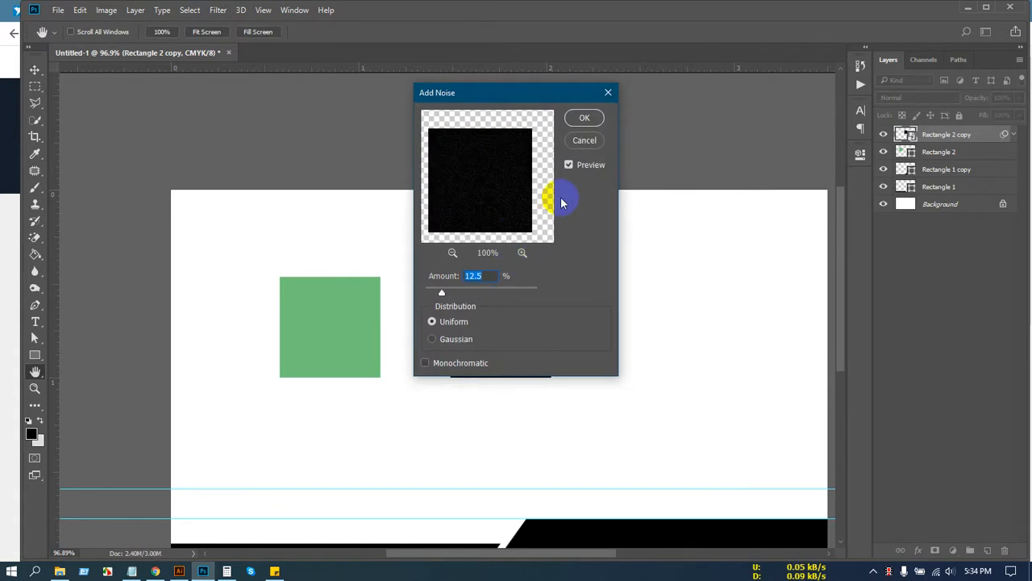
left_click(578, 142)
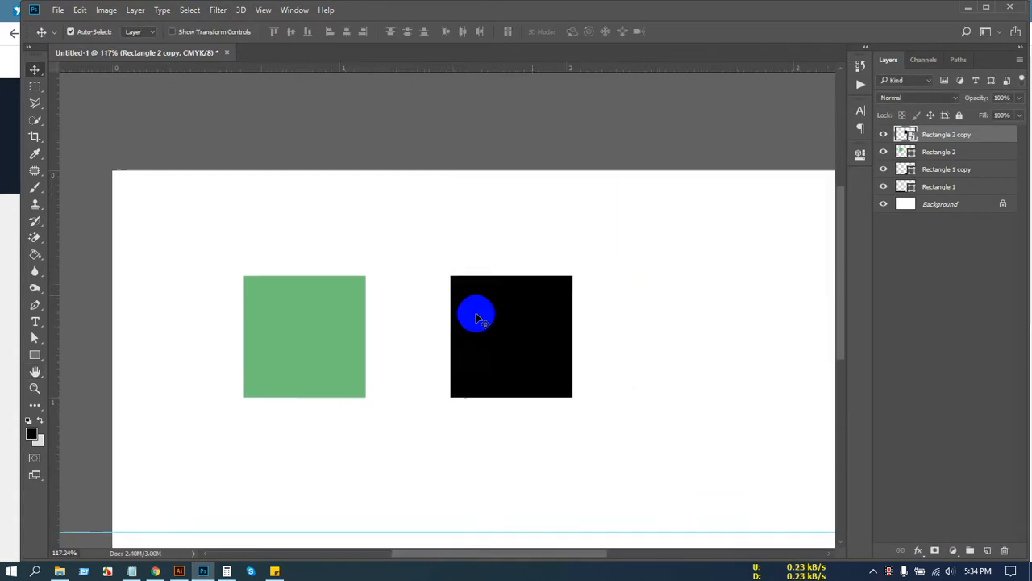
scroll(476, 317, "up", 1)
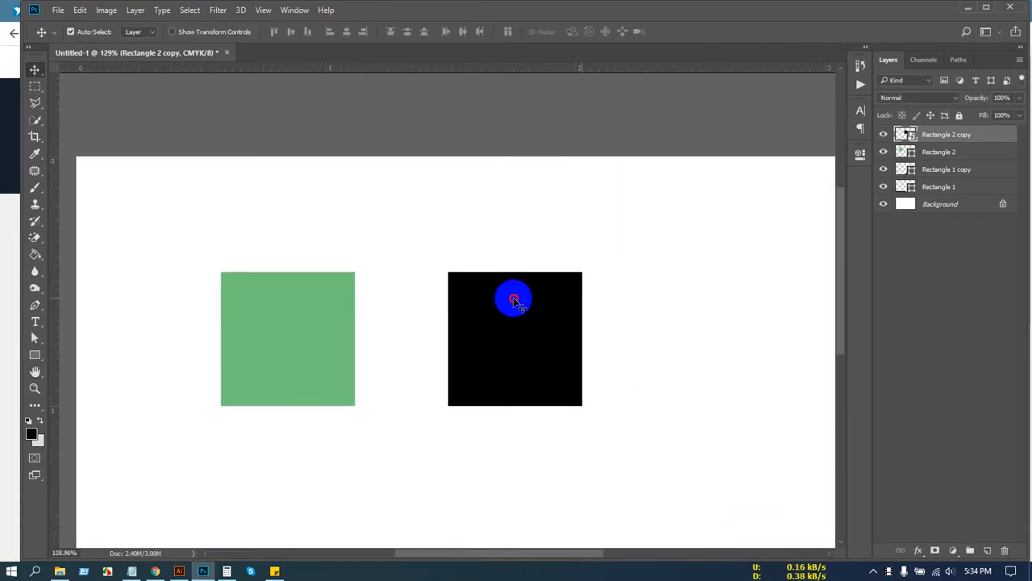
Step: Return the black square's layer to an editable shape and set its fill colour to dark grey
left_click(907, 136)
key("ctrl")
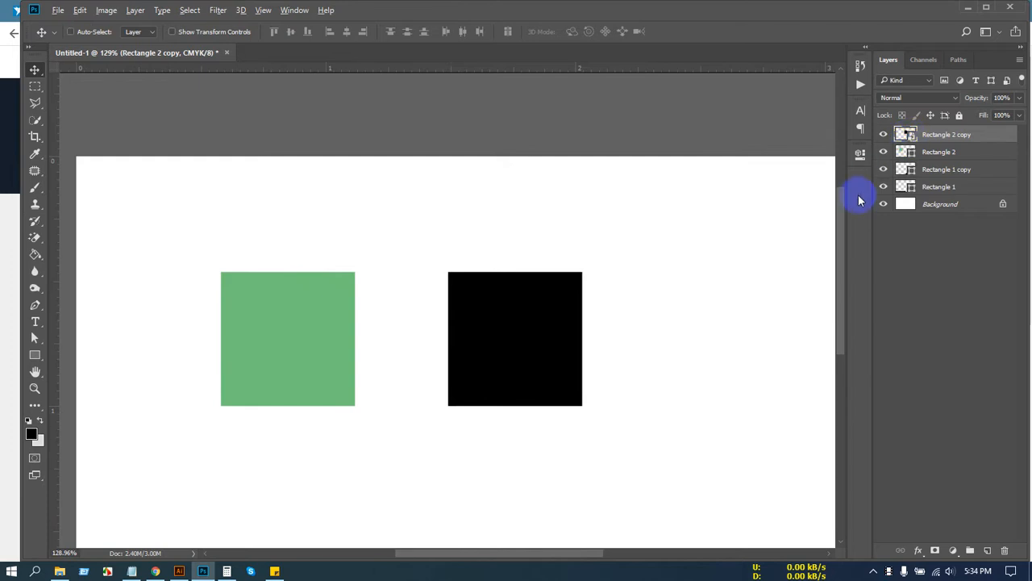
left_click(907, 135, "ctrl")
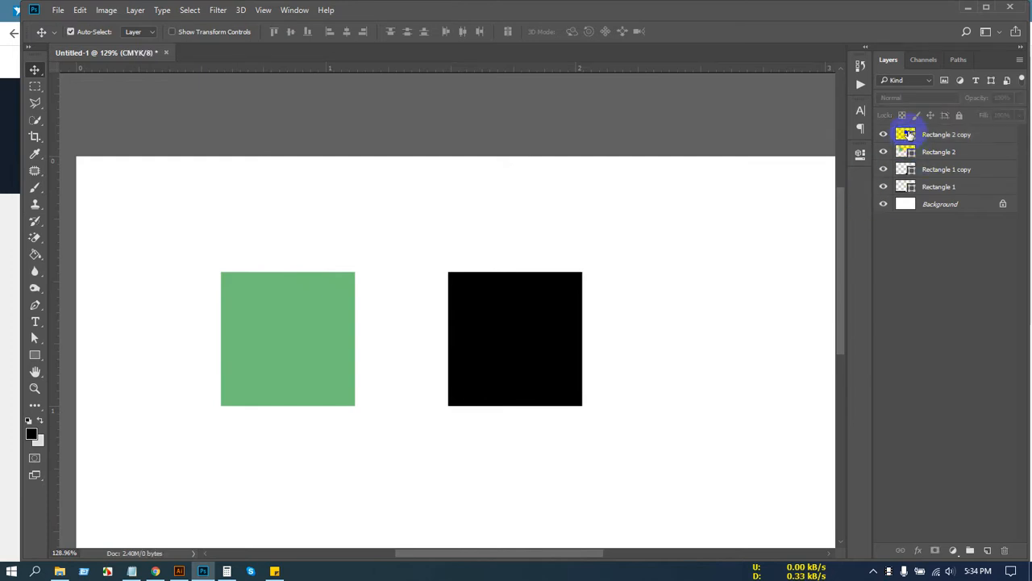
double_click(907, 135)
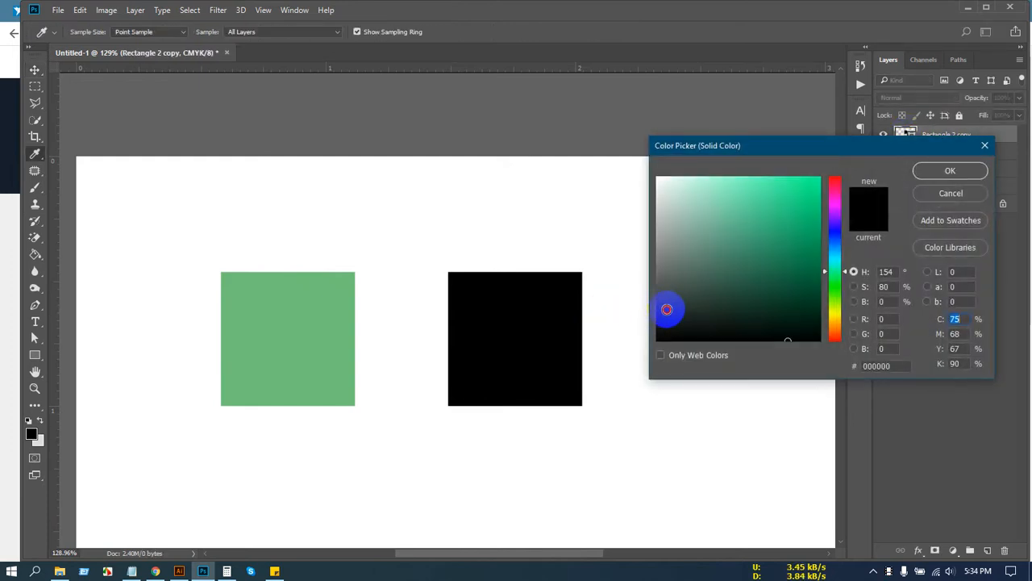
left_click_drag(666, 306, 637, 309)
left_click(950, 171)
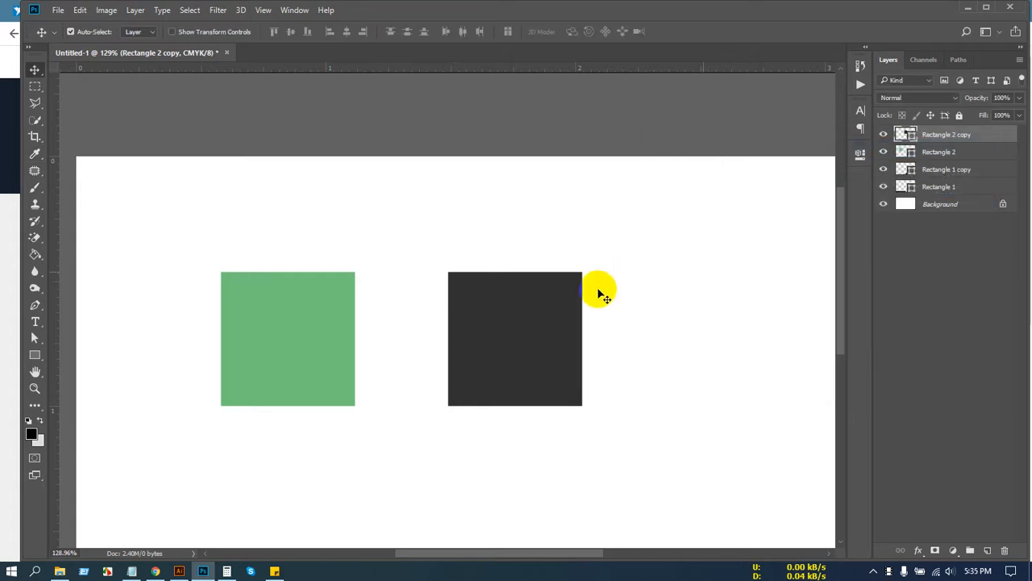
Step: Try the Add Noise filter on the dark grey square with smart object conversion, varying the amount and monochromatic option, and cancel it
scroll(538, 308, "up", 4)
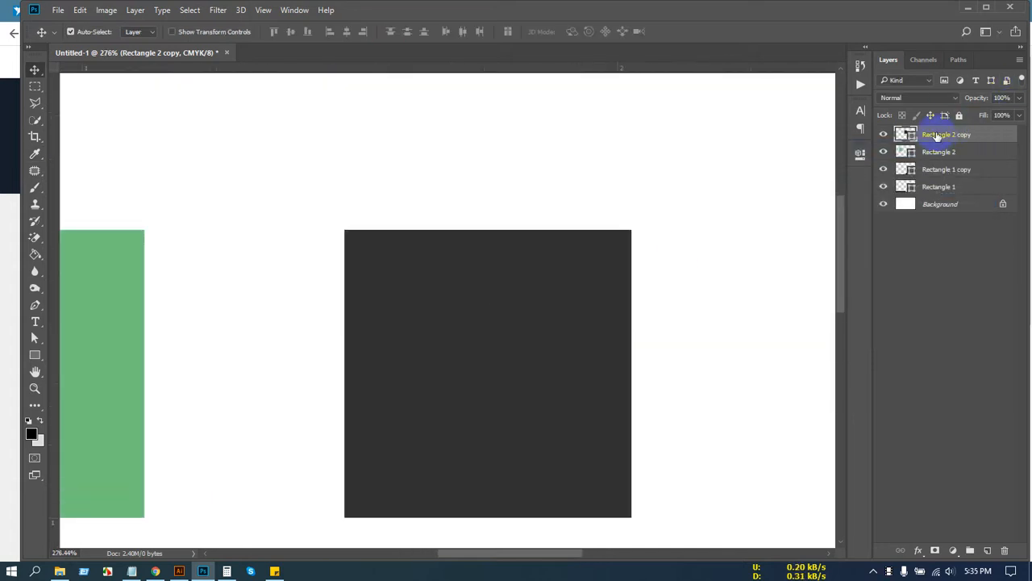
left_click(217, 9)
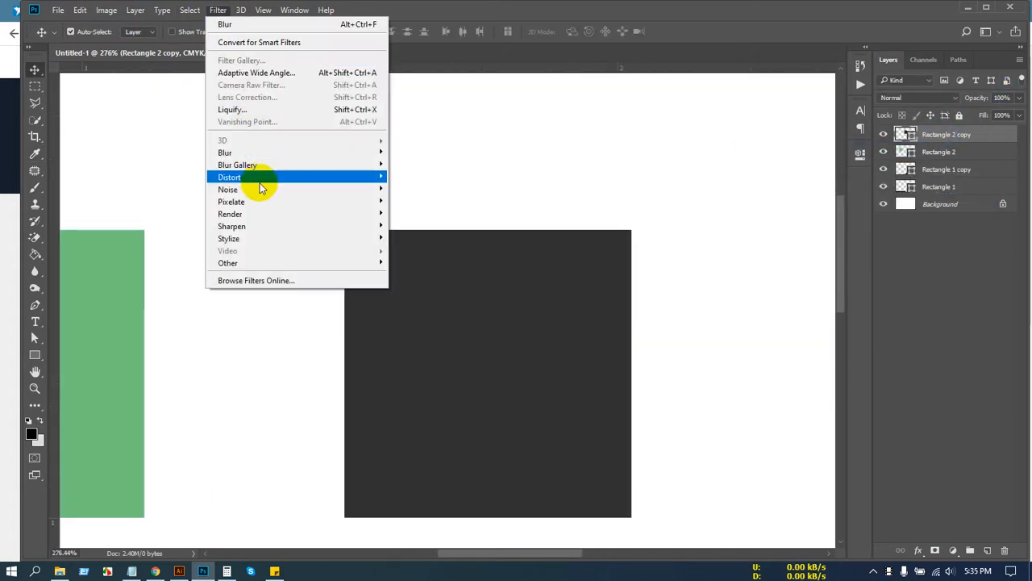
mouse_move(266, 171)
left_click(423, 189)
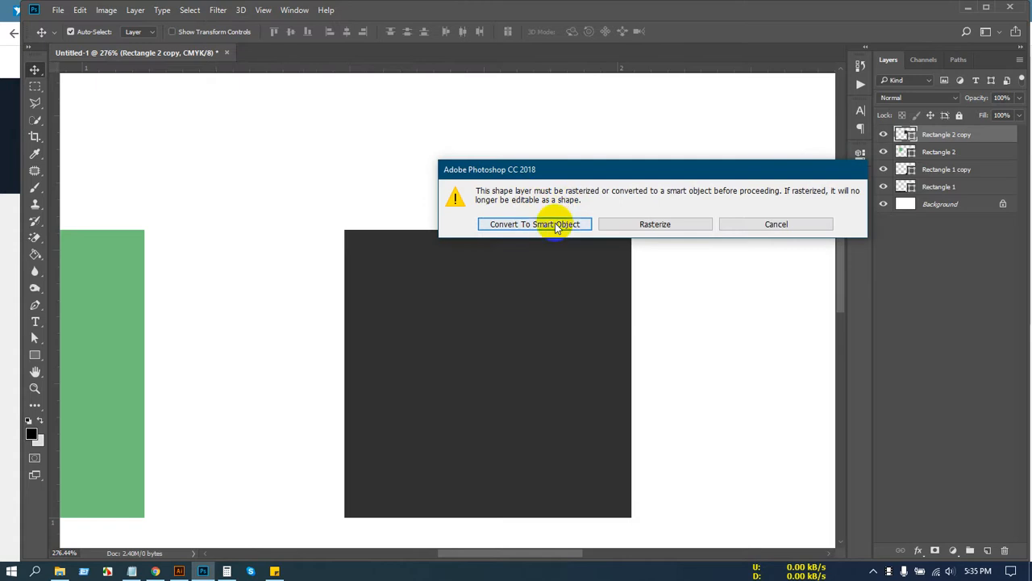
left_click(555, 225)
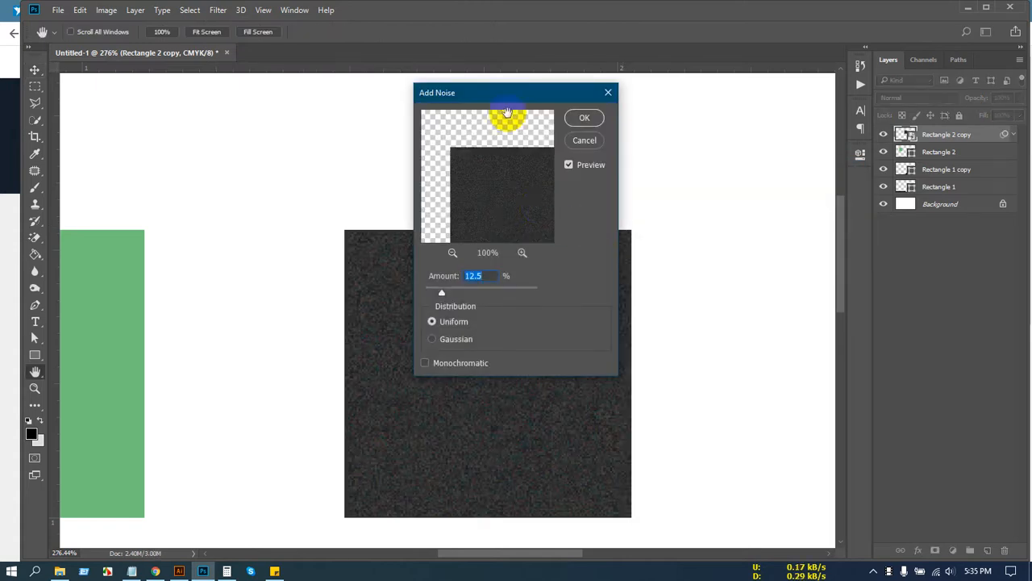
left_click_drag(511, 95, 796, 96)
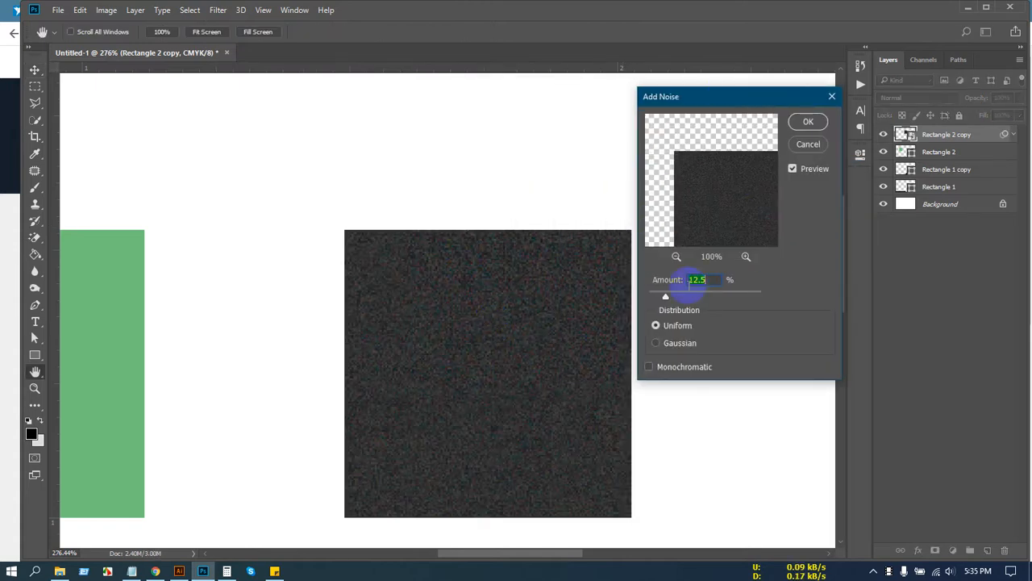
left_click(666, 299)
left_click_drag(665, 299, 656, 300)
left_click(666, 367)
left_click(809, 144)
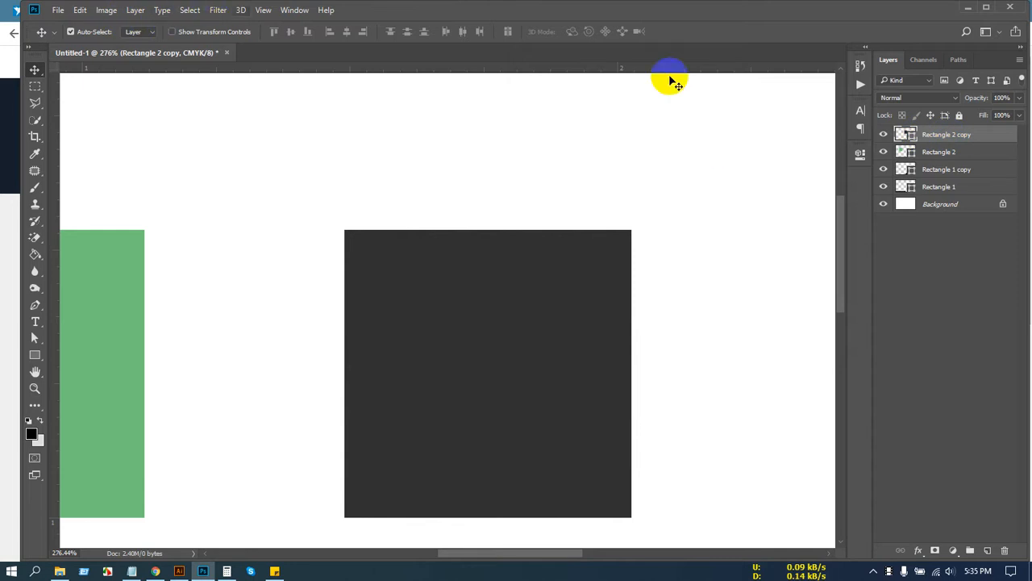
Step: Convert the dark grey square's layer to a smart object and preview Add Noise on it with a 3.44% uniform amount
right_click(925, 136)
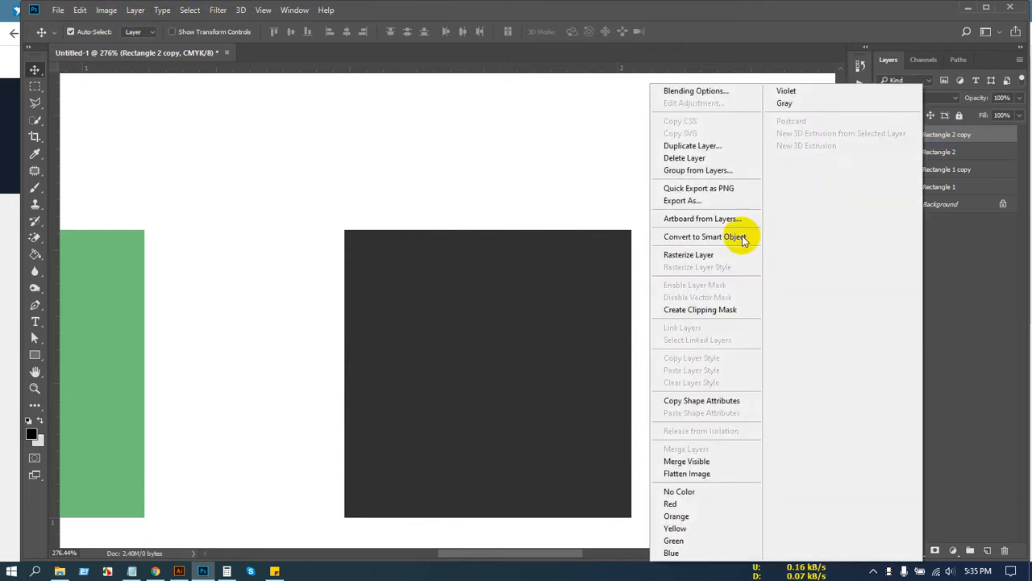
left_click(745, 235)
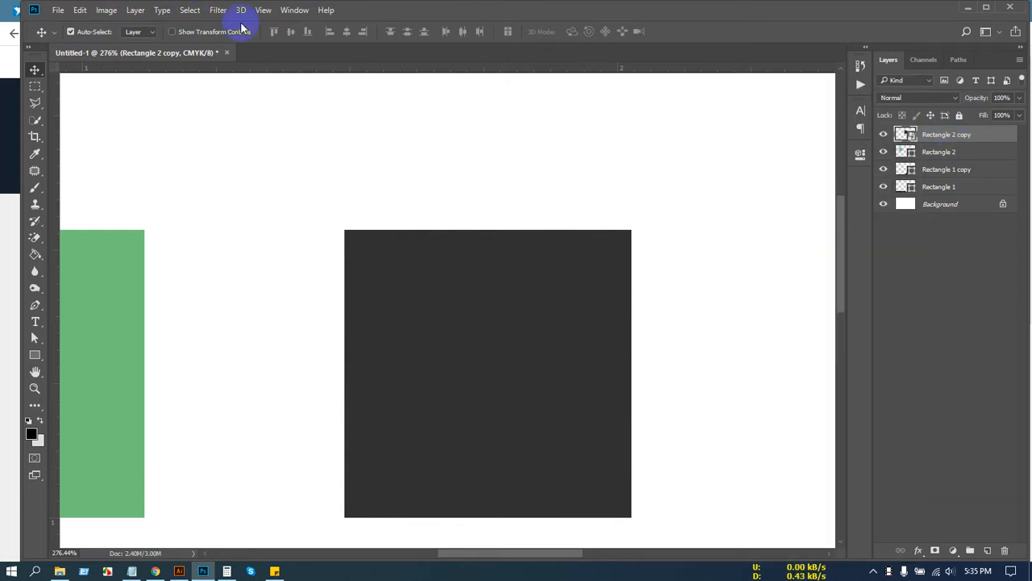
left_click(216, 10)
mouse_move(330, 189)
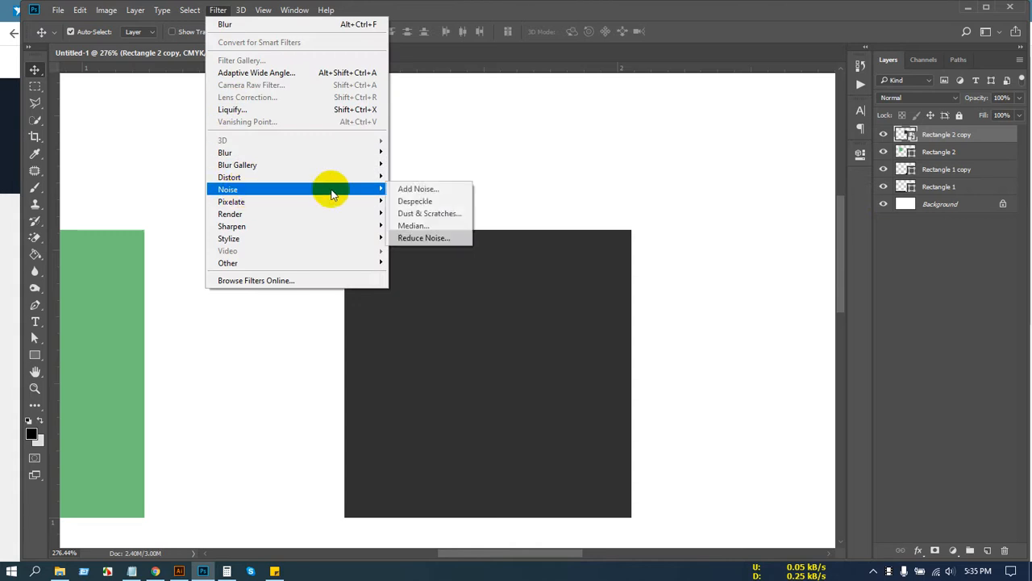
left_click(438, 189)
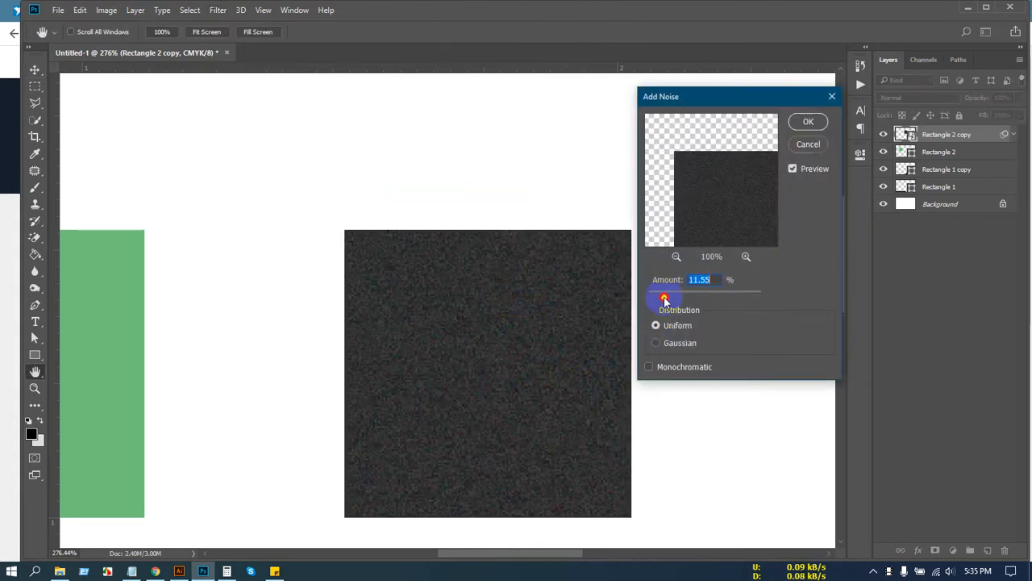
left_click_drag(664, 300, 658, 297)
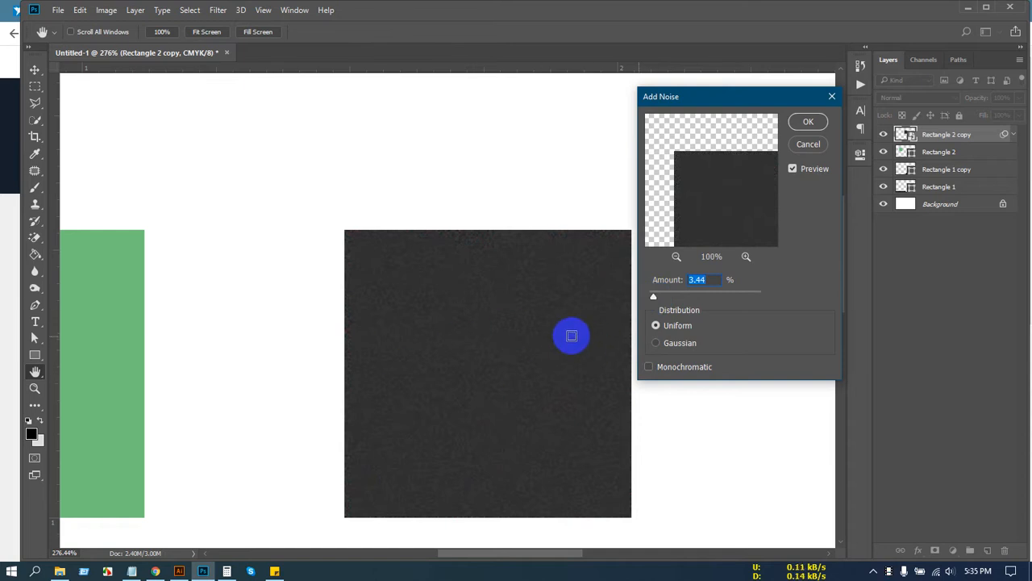
left_click(807, 122)
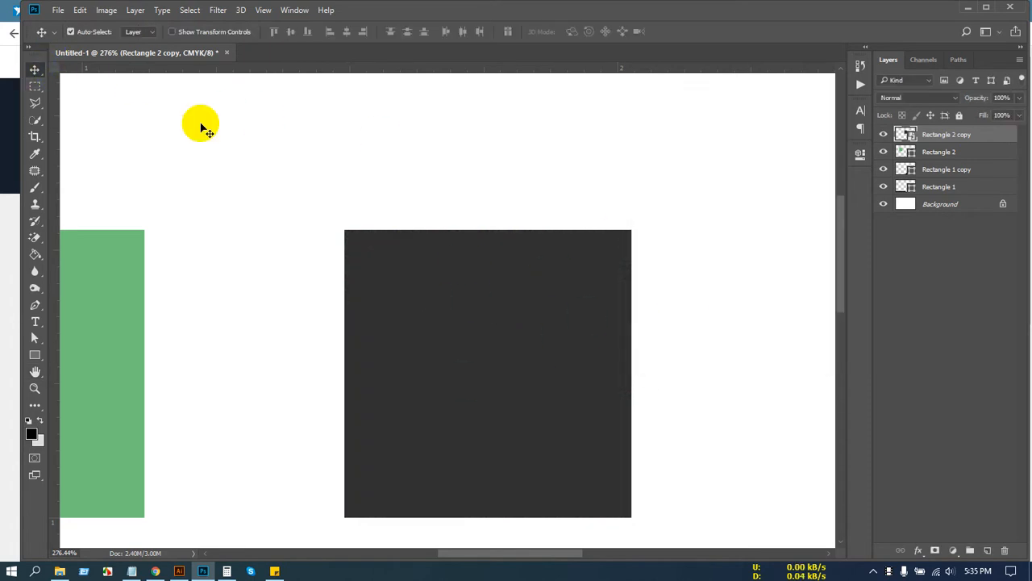
Step: Undo the recent edits back to before the green and dark grey squares were drawn, keeping only the footer bar shapes
key("ctrl+0")
scroll(421, 314, "down", 6)
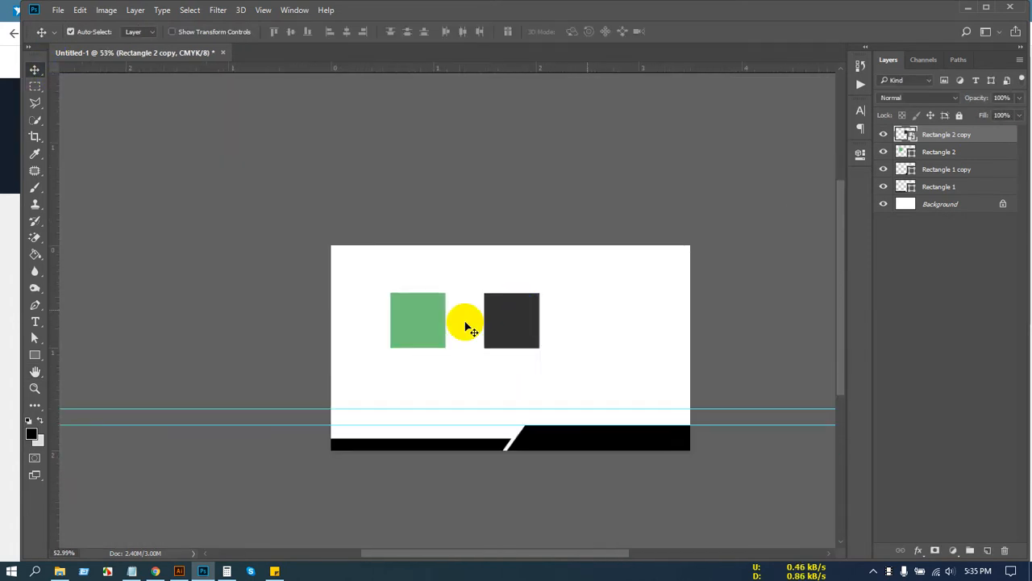
scroll(468, 322, "up", 2)
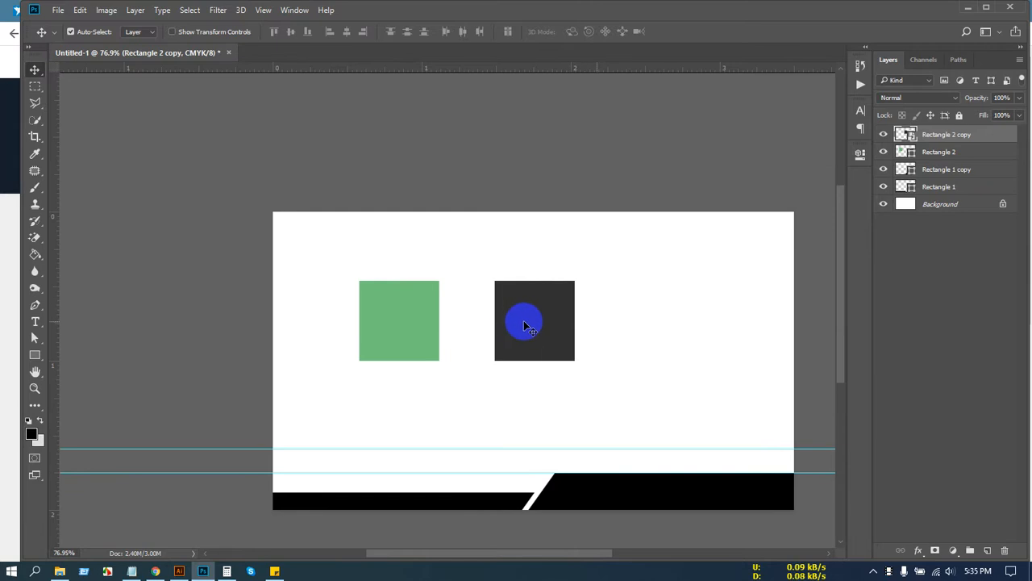
key("ctrl+alt+z")
key("ctrl+alt+z")
key("ctrl+alt+z")
key("ctrl+alt+z")
Step: Switch to the Freelancer handover page in Chrome, read the client's latest chat messages and close the chat
left_click(179, 571)
left_click(155, 571)
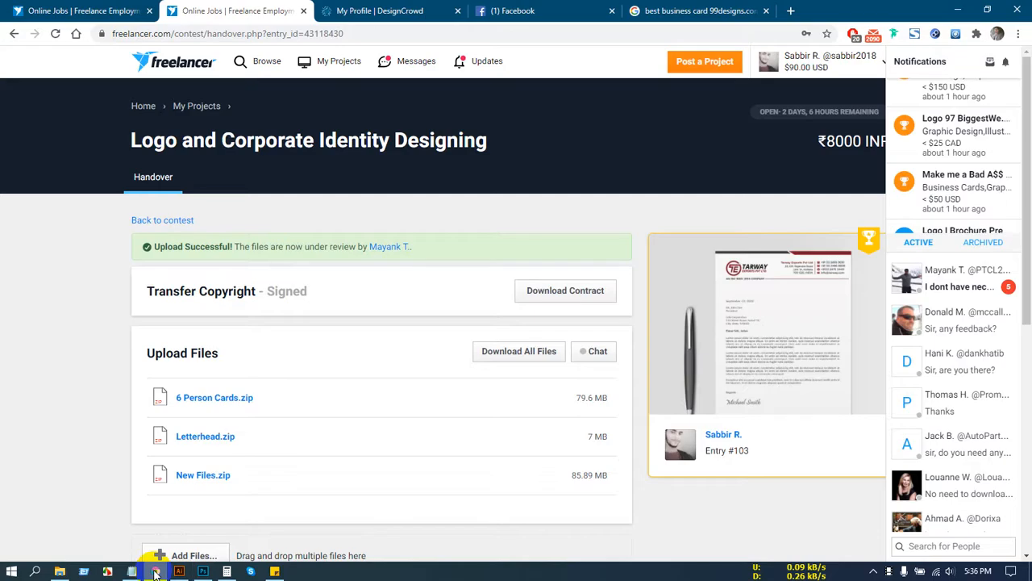
left_click(978, 286)
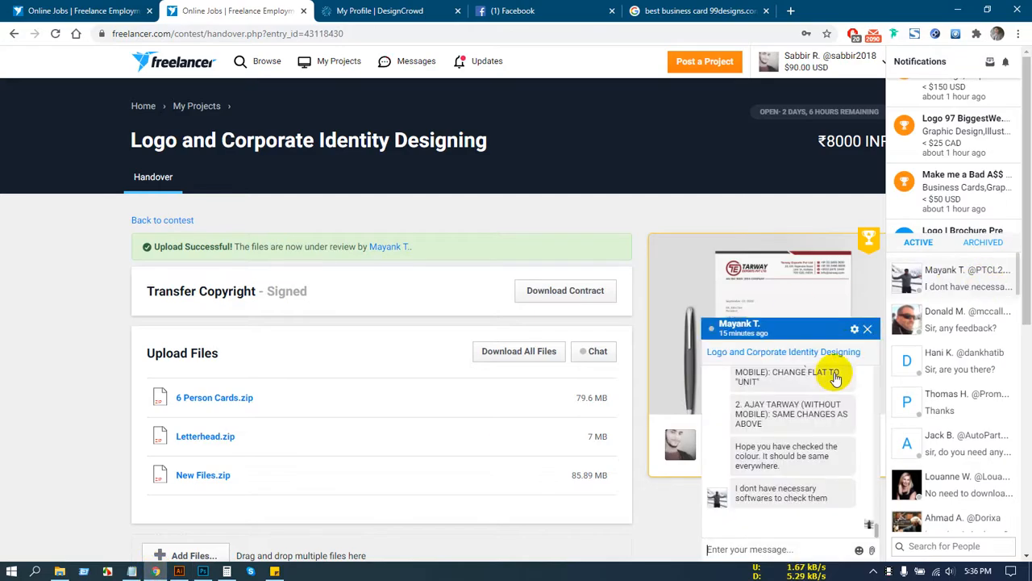
left_click(868, 326)
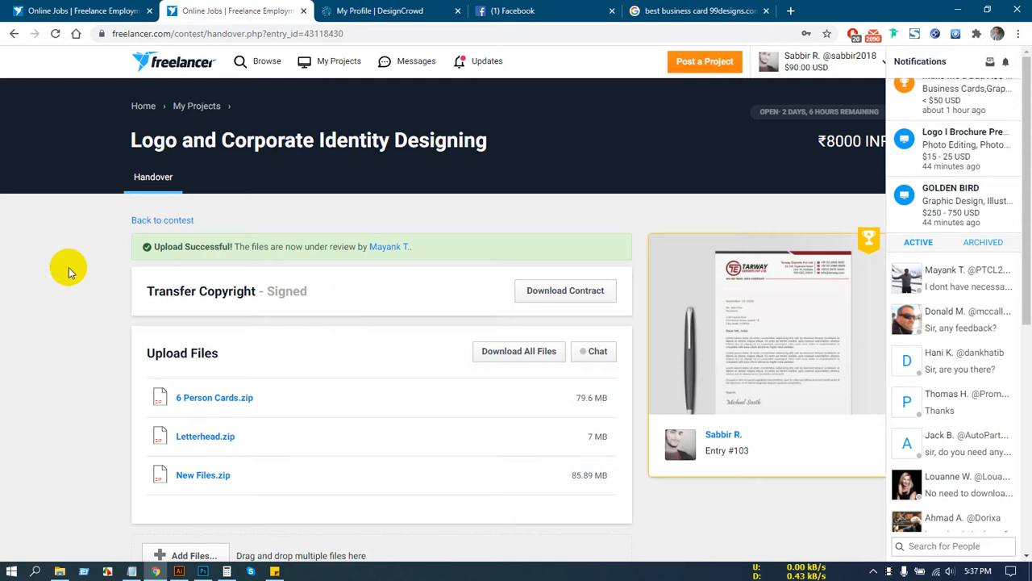
left_click(150, 212)
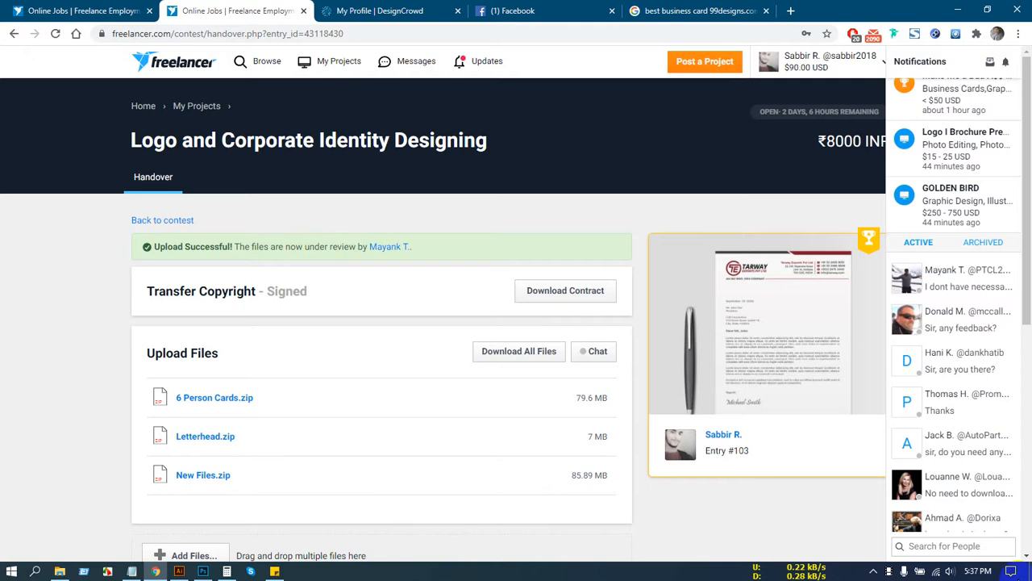
Step: Switch back to Photoshop and close the Untitled-1 document without saving it
left_click(202, 570)
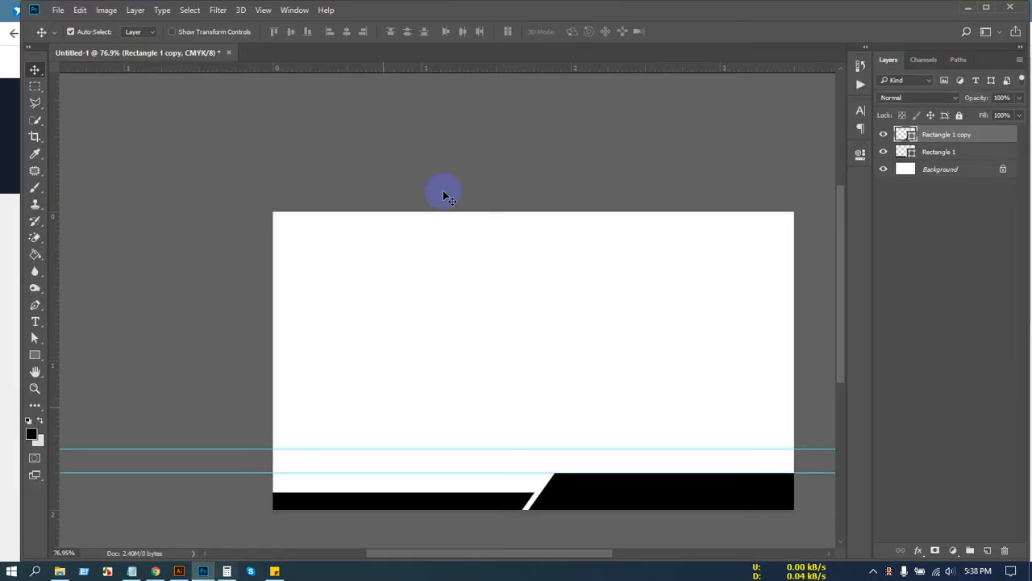
left_click(227, 52)
left_click(555, 223)
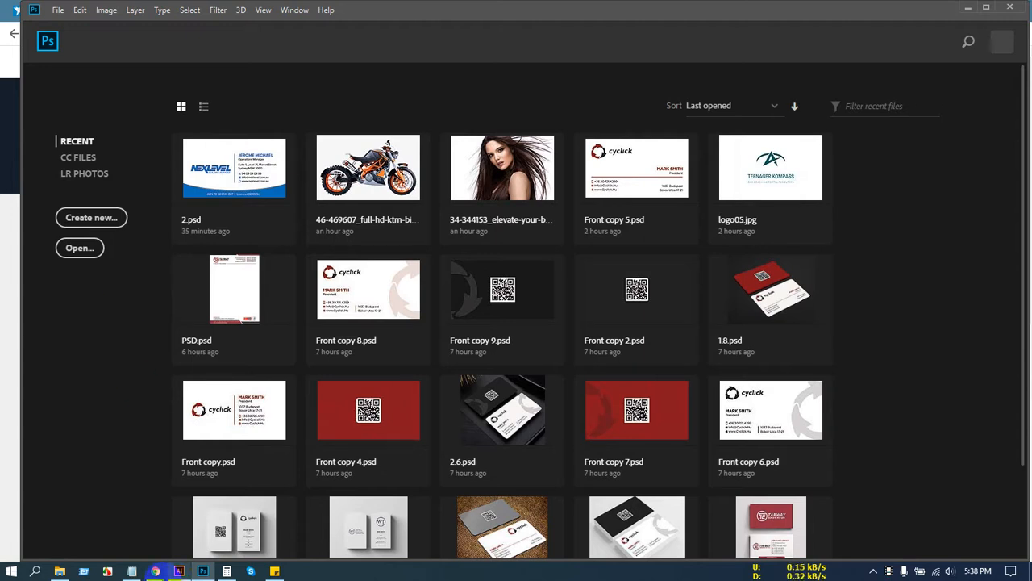
Step: Switch to Chrome's Google image results, preview the blue and white Creative Web Solutions business card, and try saving the image before cancelling
left_click(156, 571)
left_click(716, 9)
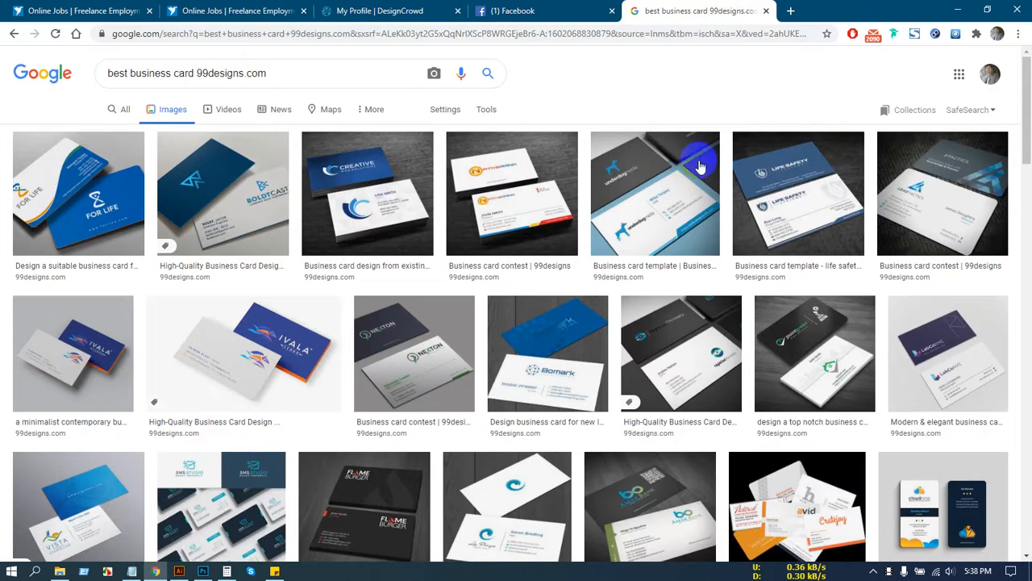
left_click(358, 186)
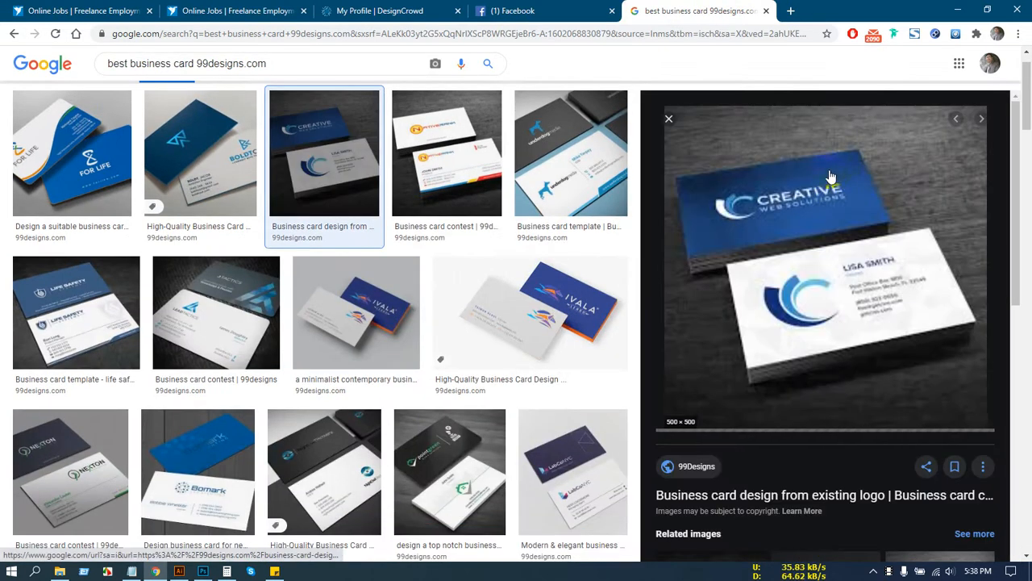
right_click(830, 177)
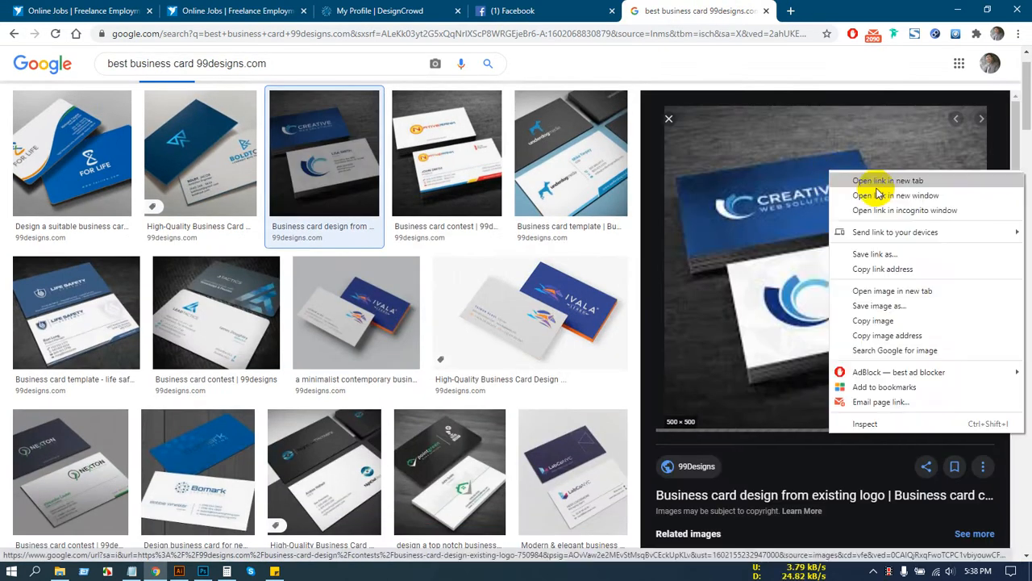
left_click(879, 306)
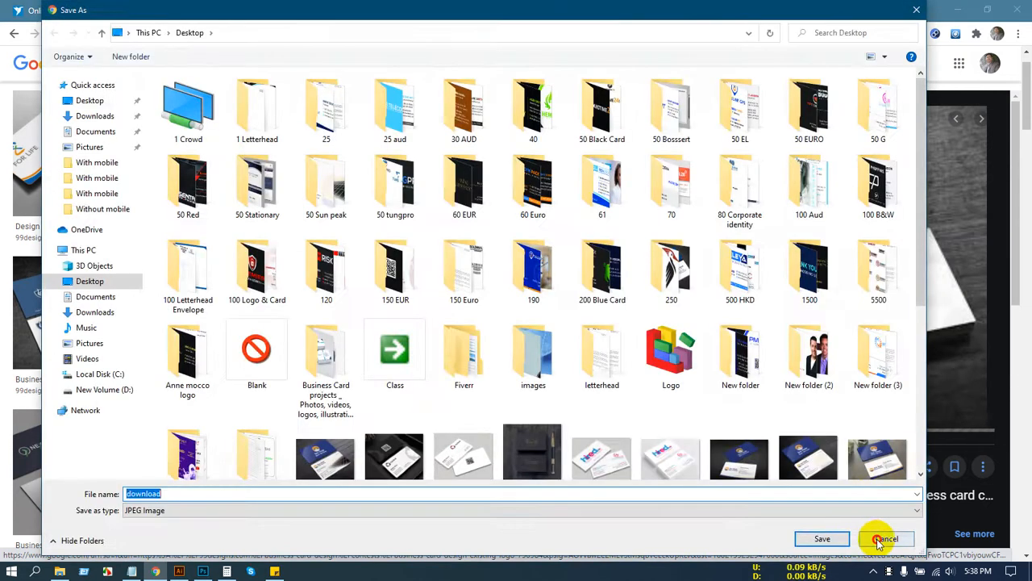
left_click(879, 539)
right_click(857, 218)
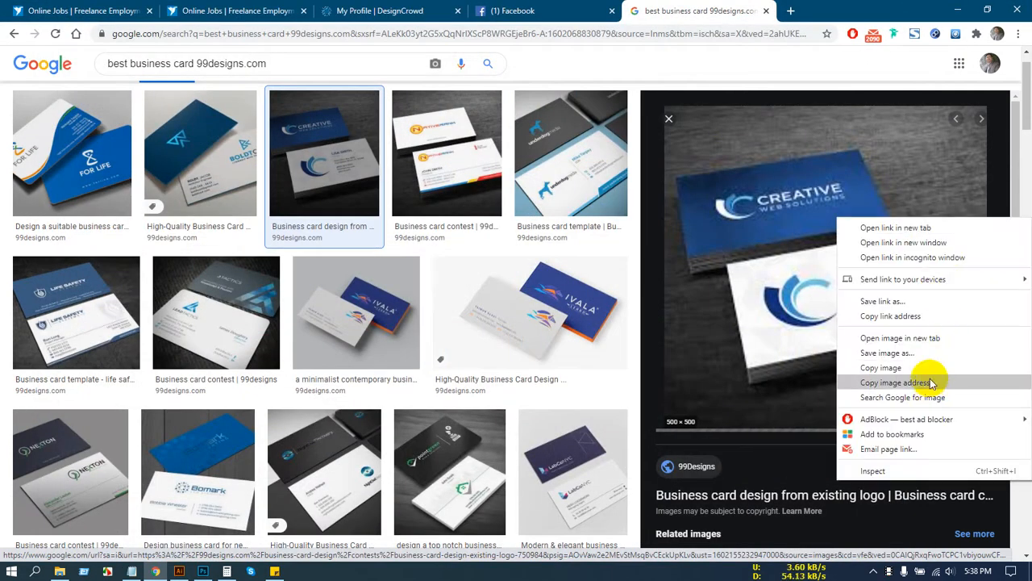
left_click(702, 76)
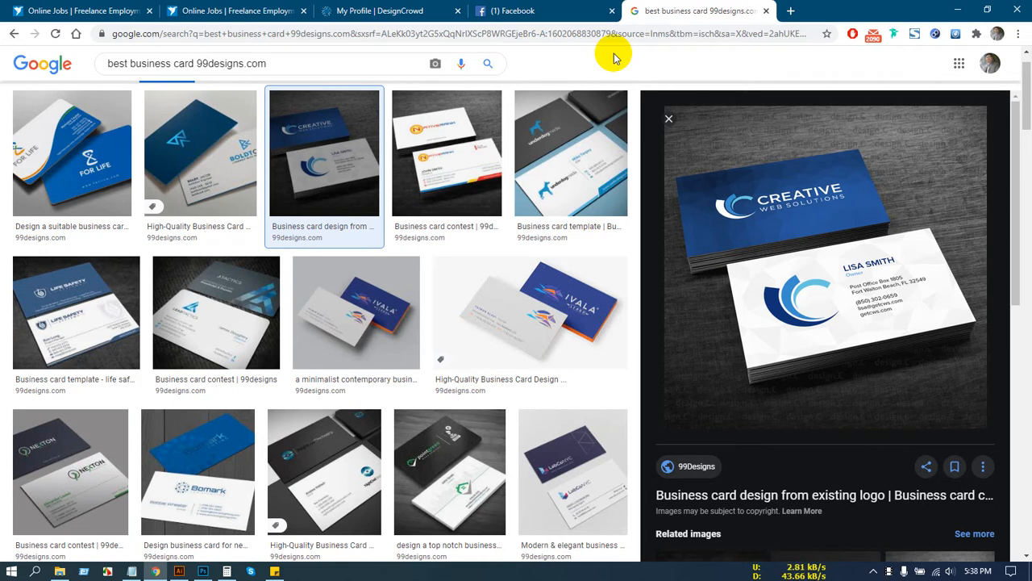
Step: Close the image preview and browse the 99designs business card image results for more design examples
left_click(667, 117)
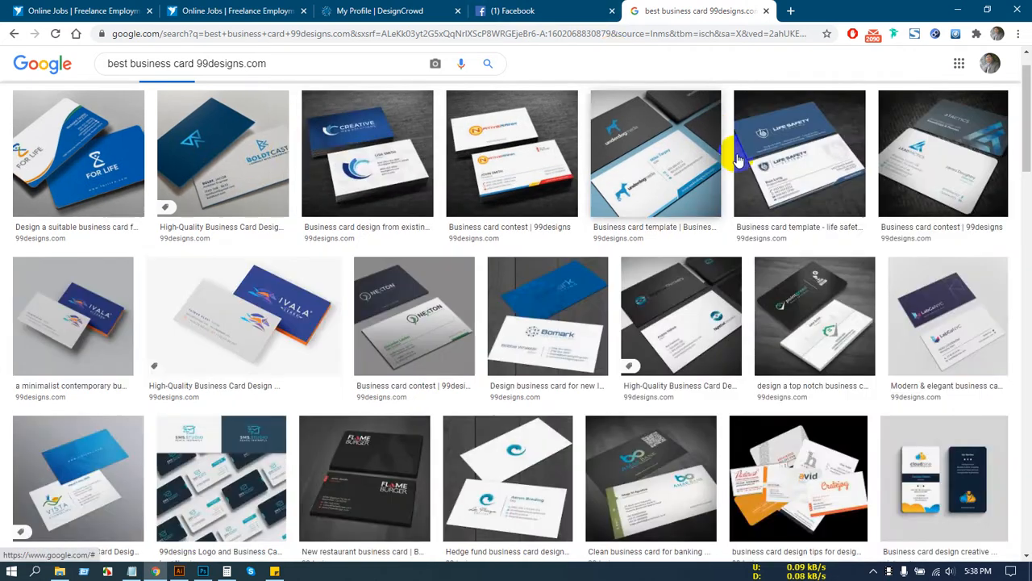
scroll(305, 177, "down", 5)
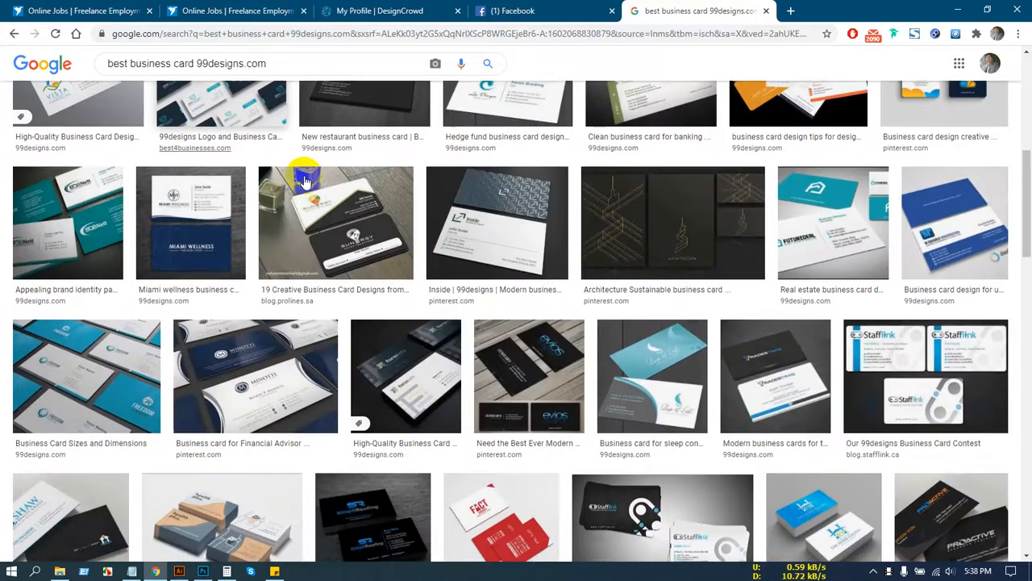
scroll(305, 181, "down", 7)
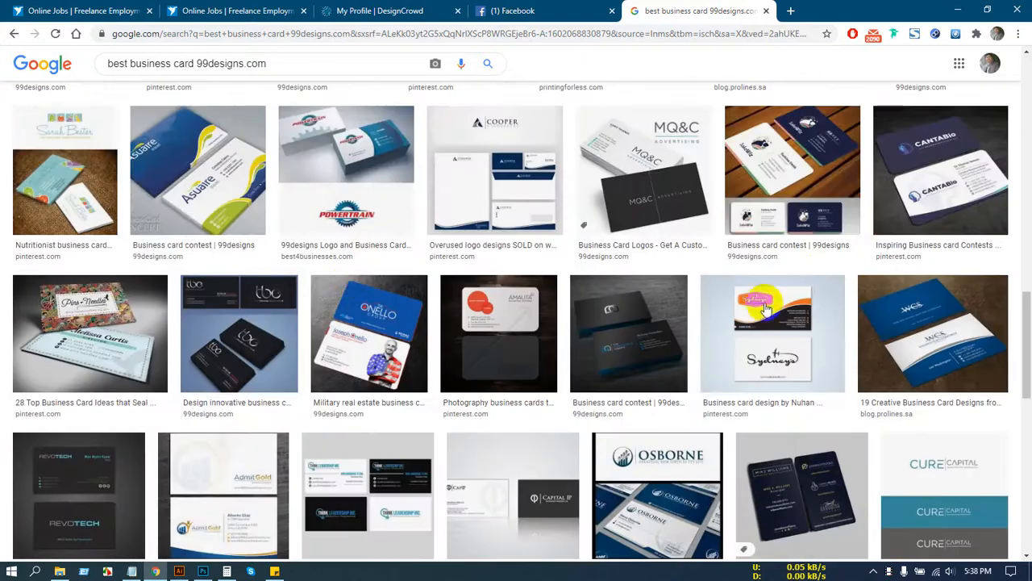
scroll(520, 321, "down", 5)
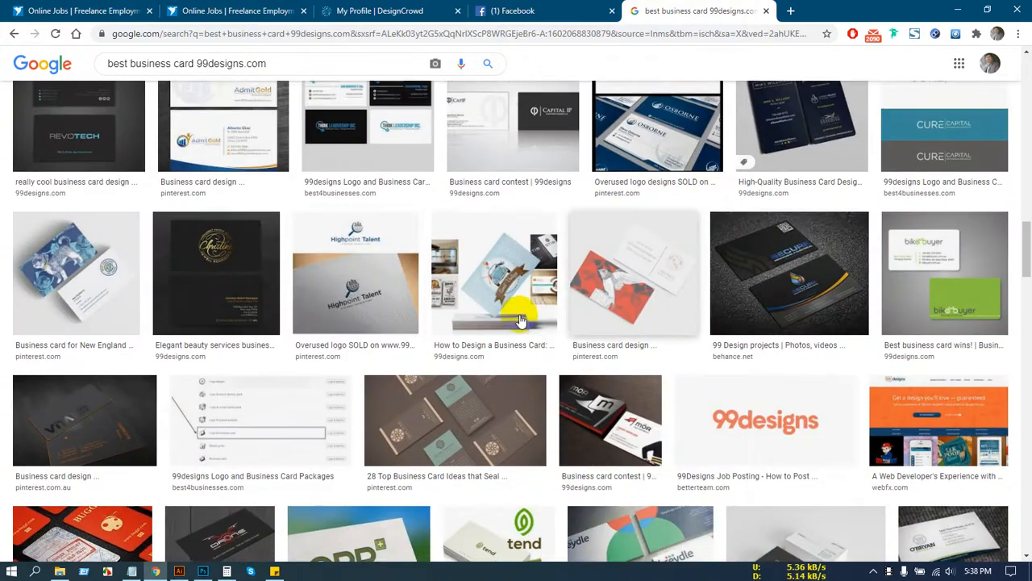
scroll(520, 320, "down", 10)
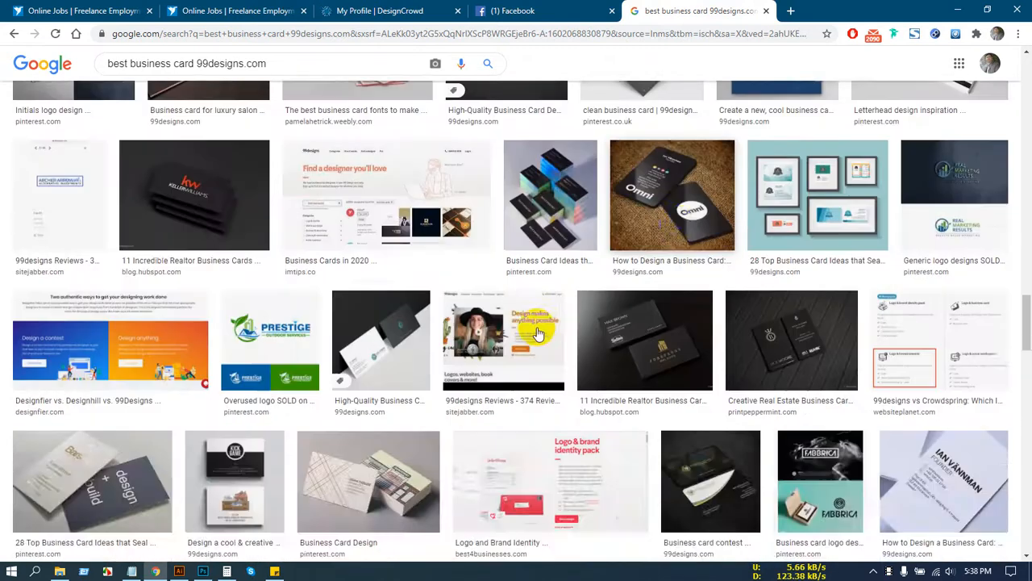
Step: Browse the 99designs business card image results, preview the Accel Research Sites card design and close the preview
scroll(538, 333, "down", 10)
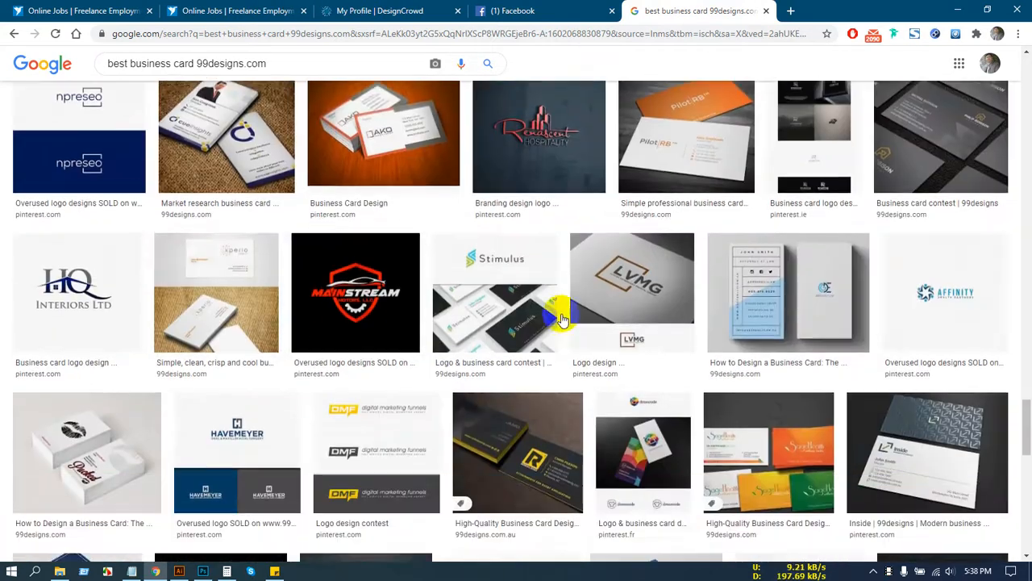
scroll(562, 318, "down", 10)
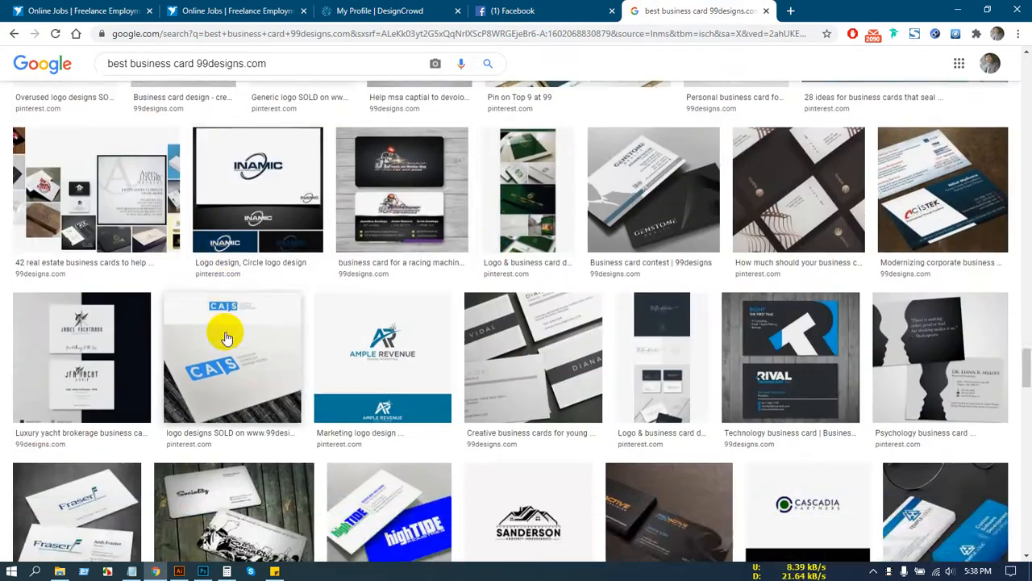
scroll(229, 339, "up", 3)
scroll(242, 358, "down", 4)
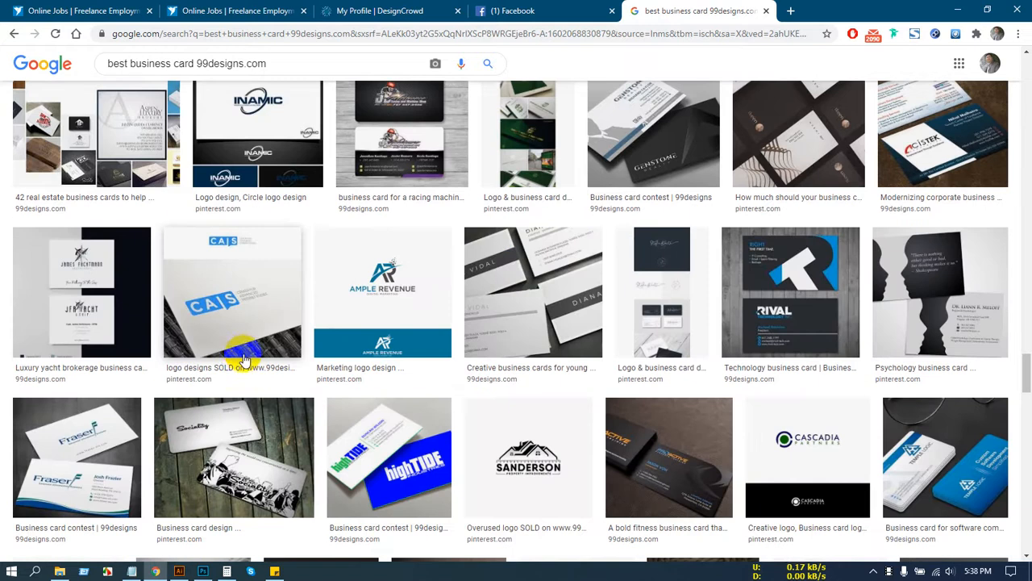
scroll(244, 363, "down", 3)
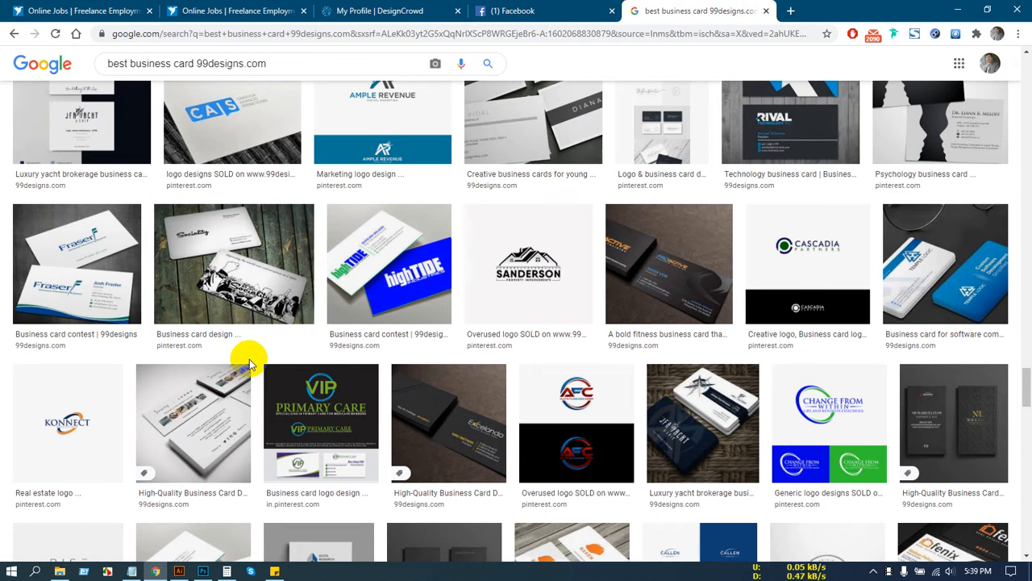
scroll(276, 350, "down", 2)
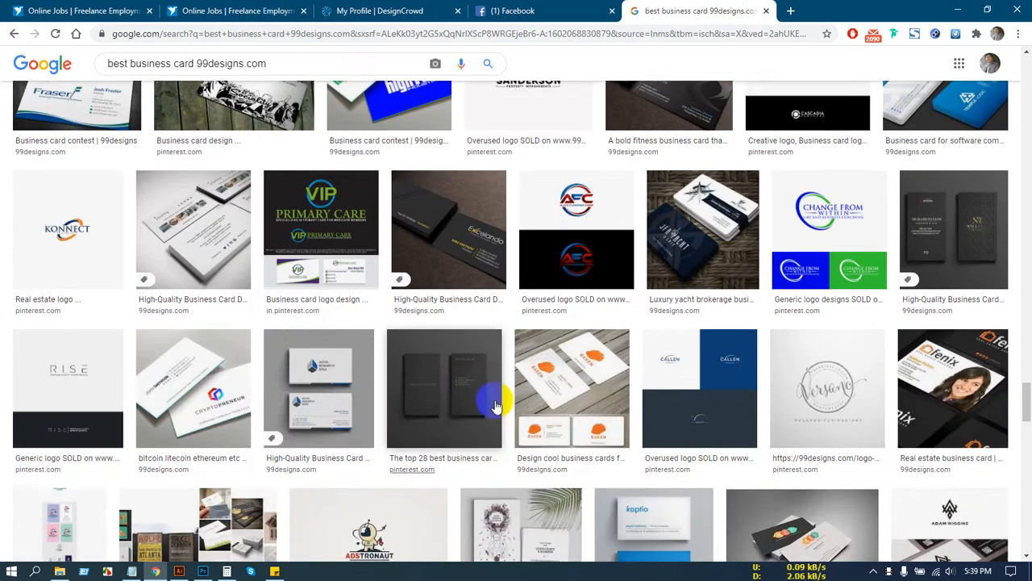
left_click(326, 379)
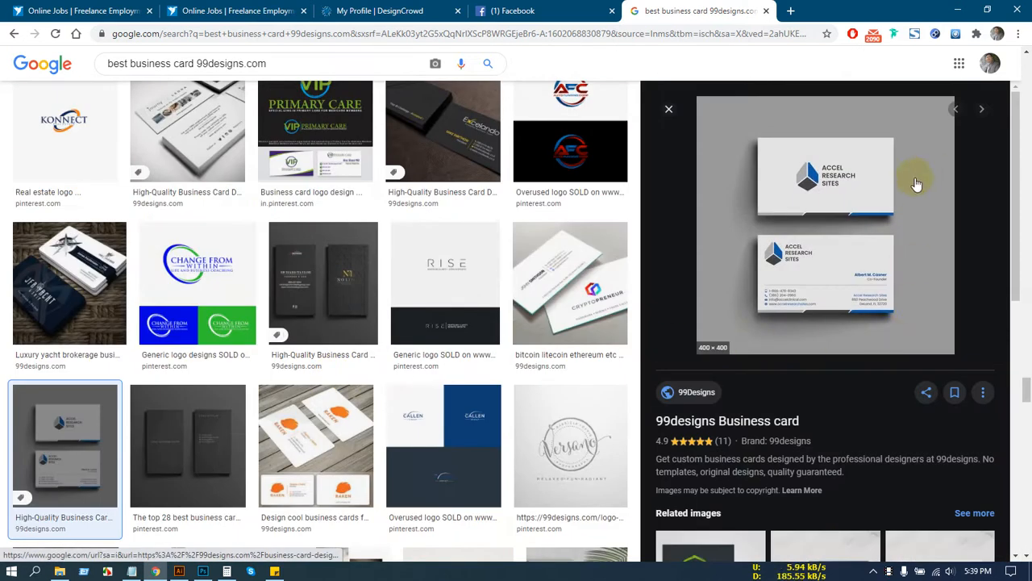
left_click(668, 108)
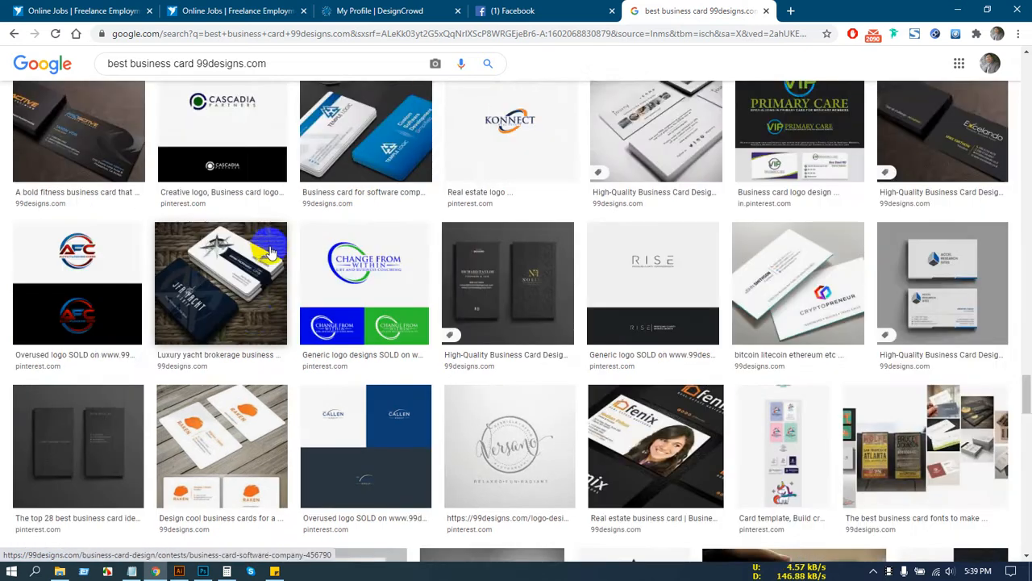
Step: Look through more business card results, return to the first results and preview the For Life card design
scroll(270, 253, "down", 6)
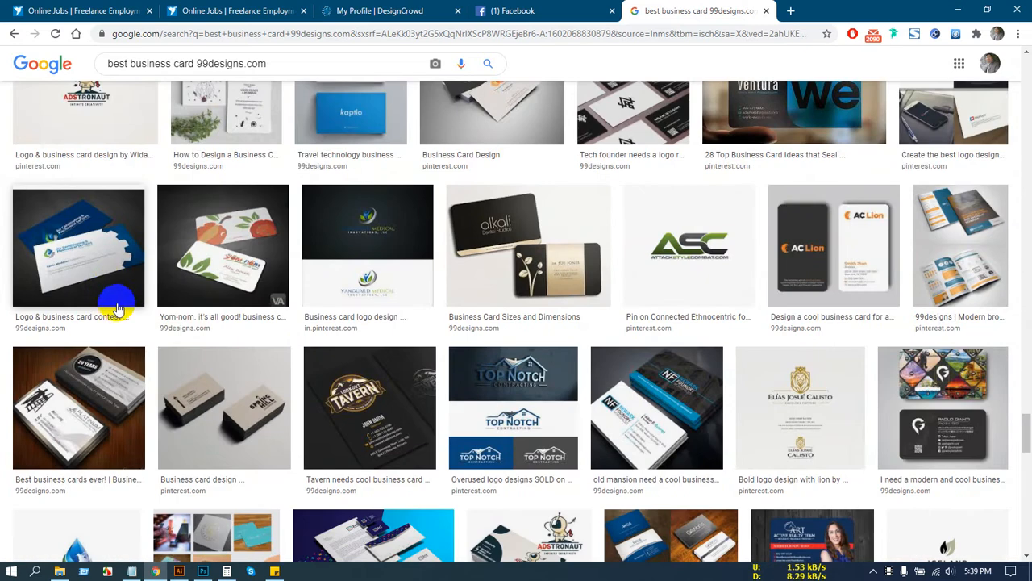
scroll(87, 357, "down", 2)
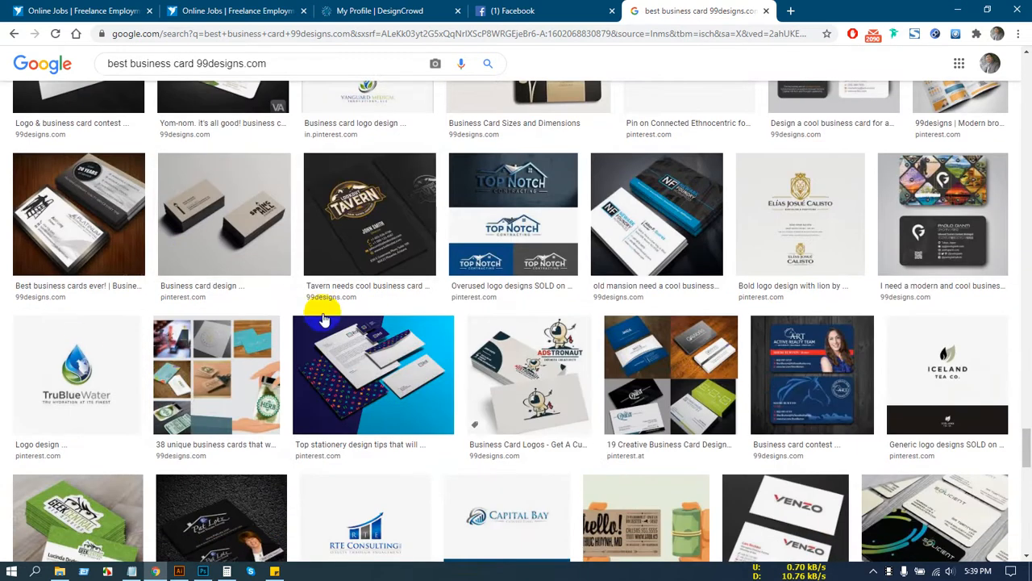
scroll(807, 323, "down", 5)
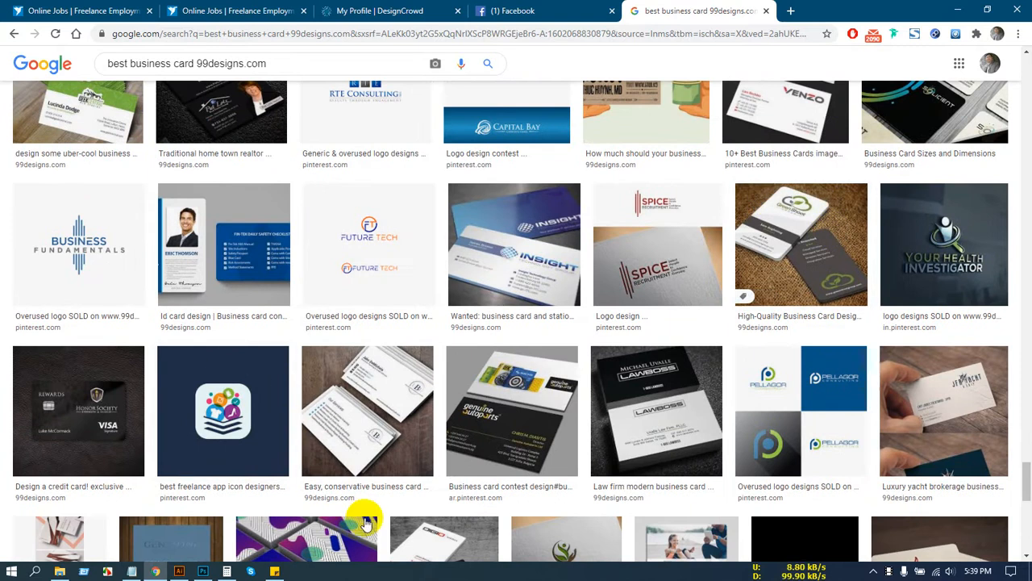
scroll(484, 427, "down", 2)
scroll(497, 400, "down", 1)
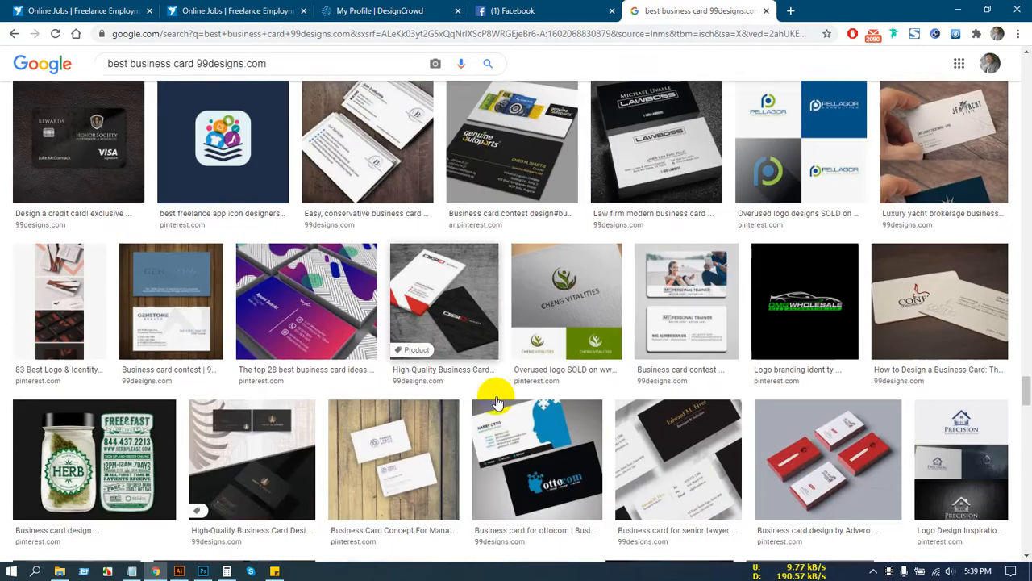
scroll(497, 401, "down", 3)
scroll(330, 409, "down", 3)
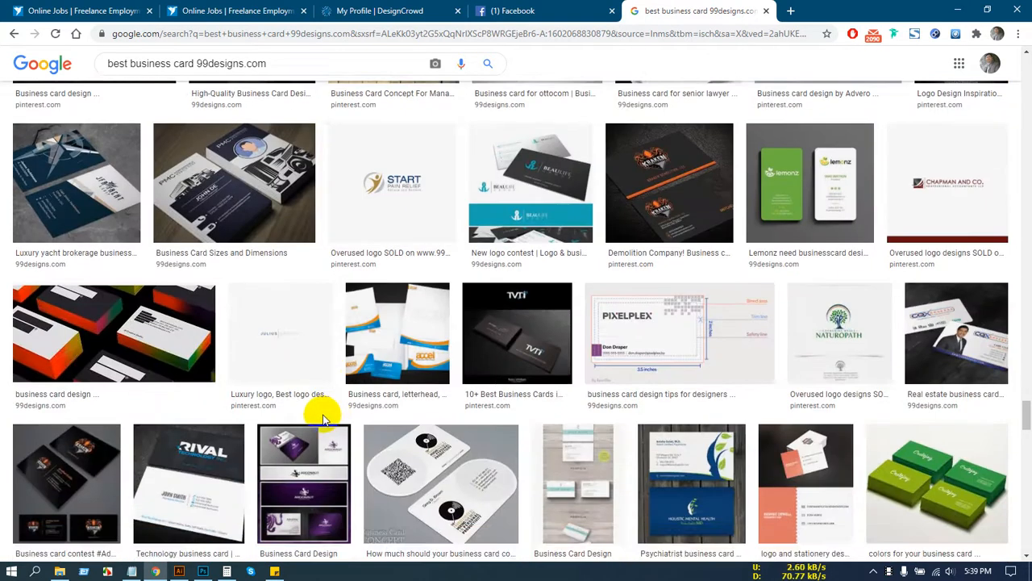
scroll(339, 422, "up", 2)
scroll(1026, 363, "up", 2)
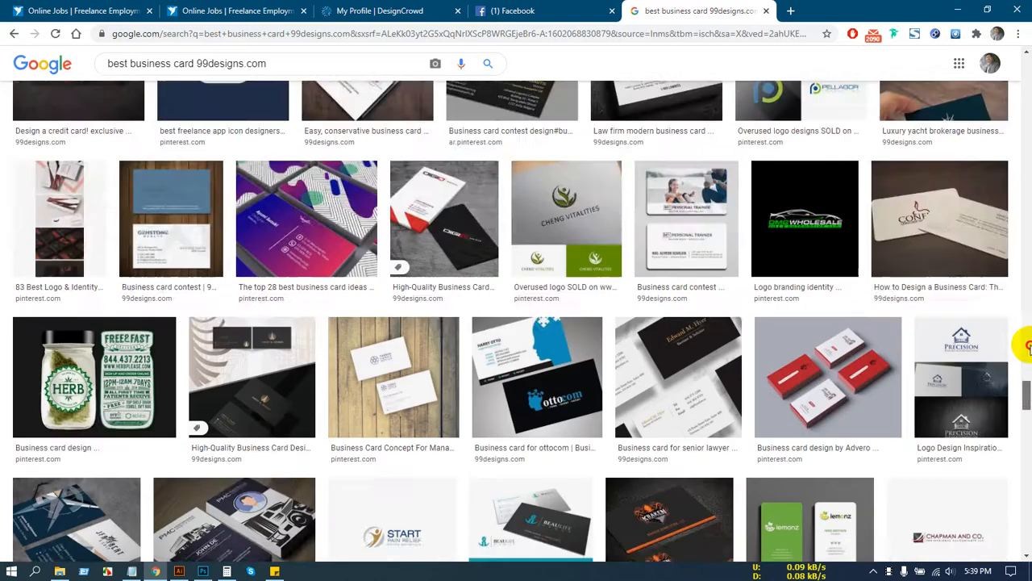
left_click_drag(1025, 346, 1018, 46)
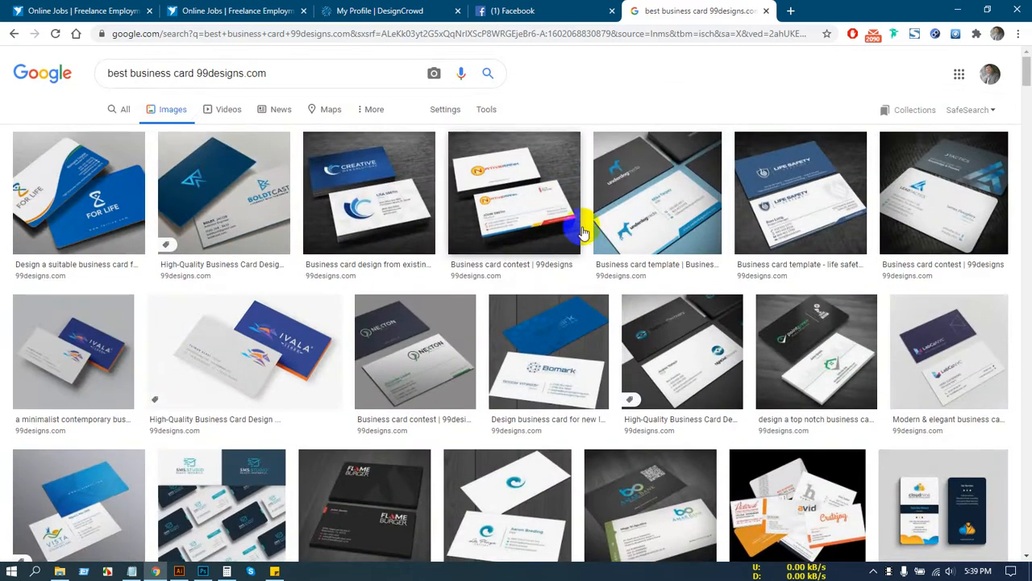
left_click(89, 199)
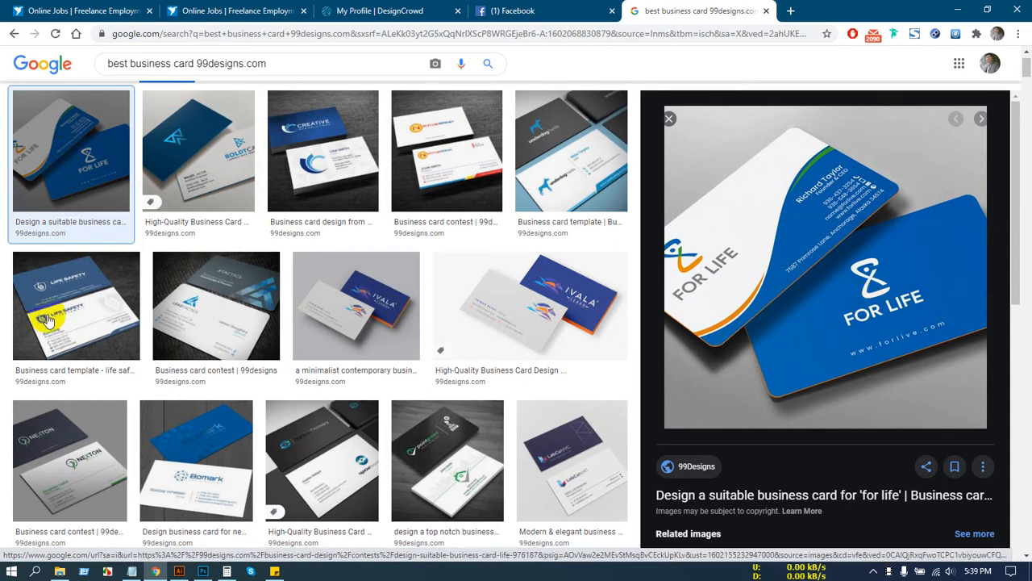
Step: Switch to Photoshop, open the recent file logo05.jpg, and duplicate its Background layer, hiding the original
left_click(202, 571)
left_click(617, 149)
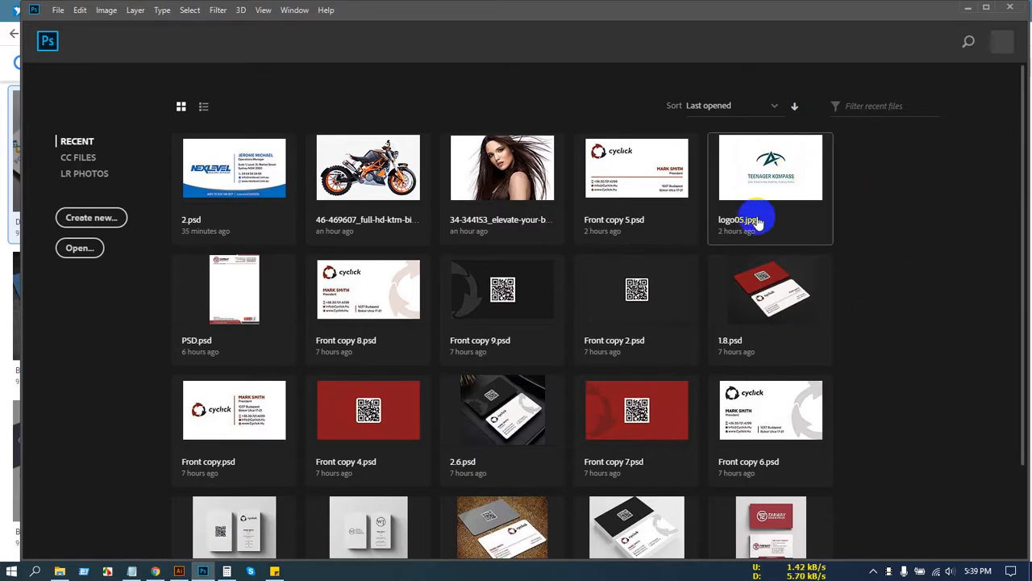
left_click(770, 186)
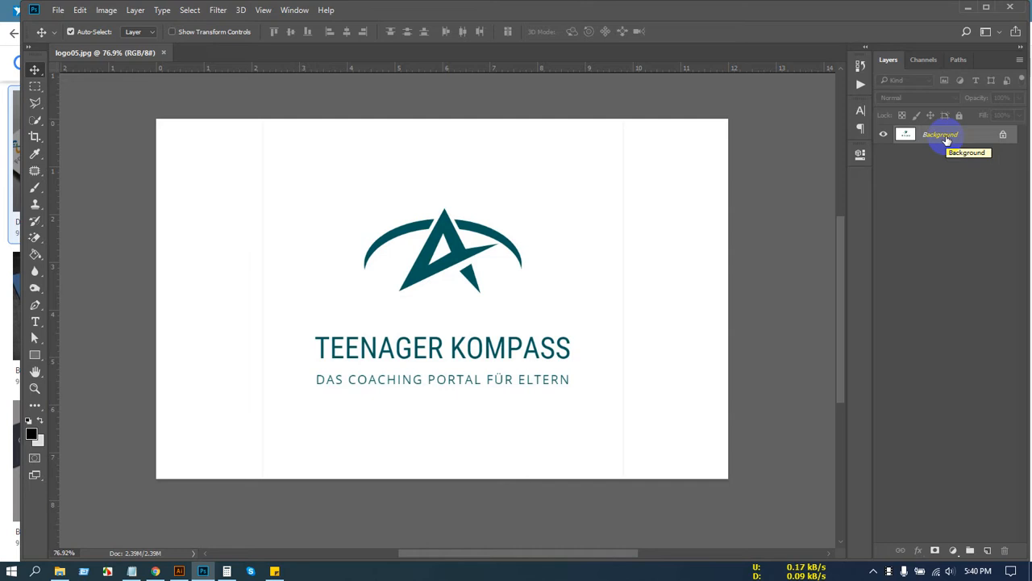
key("ctrl+j")
left_click(885, 153)
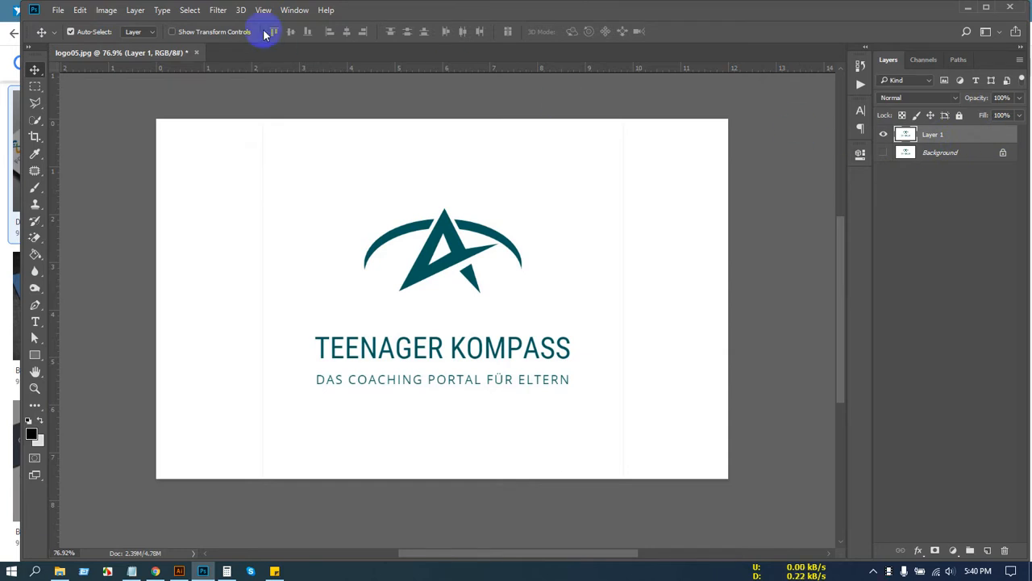
Step: Select the white around the logo with Color Range using Sampled Colors at fuzziness 100, delete it and deselect
left_click(187, 10)
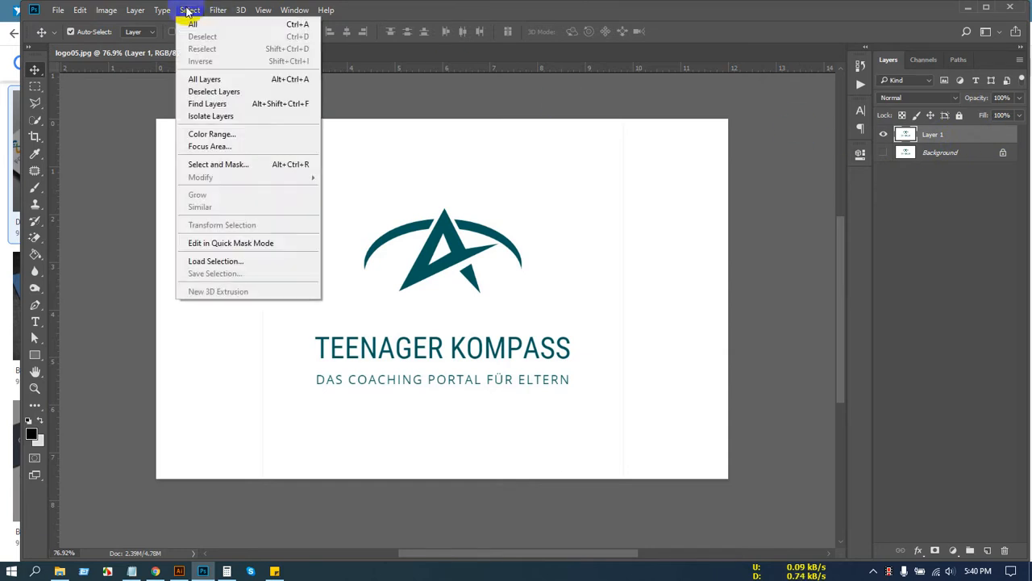
left_click(216, 133)
left_click_drag(741, 207, 770, 172)
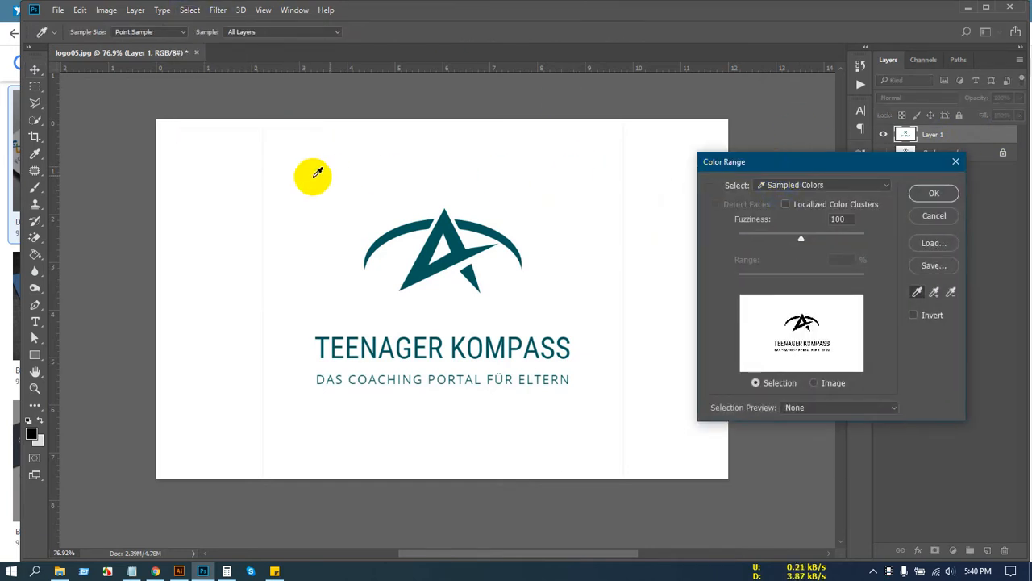
left_click(839, 186)
left_click(824, 219)
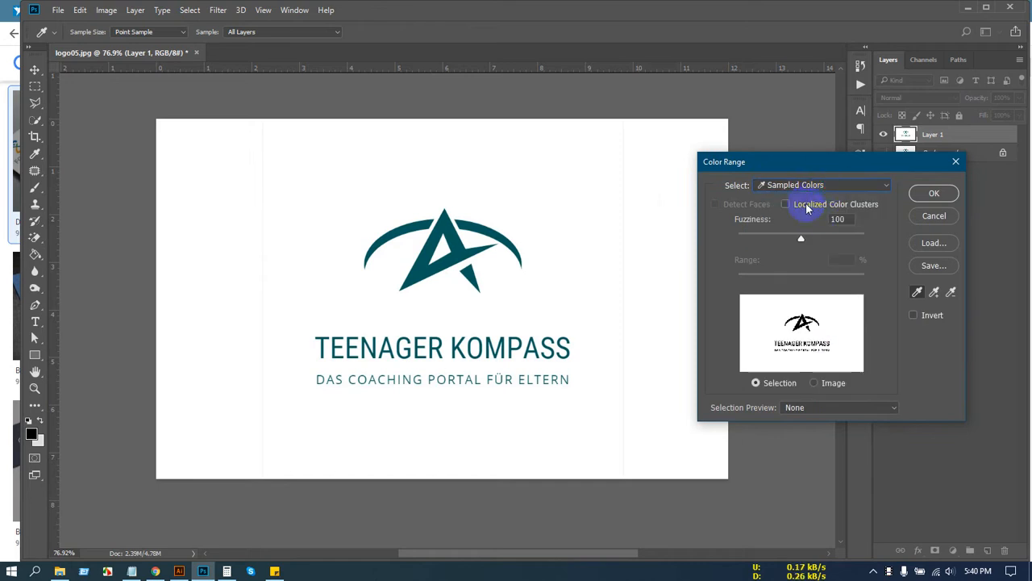
double_click(837, 219)
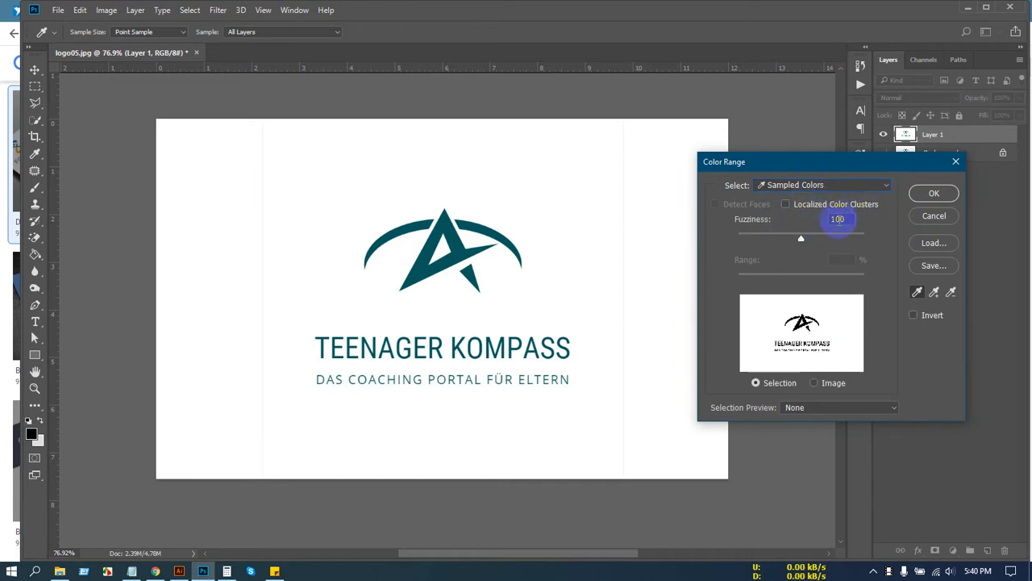
left_click(242, 167)
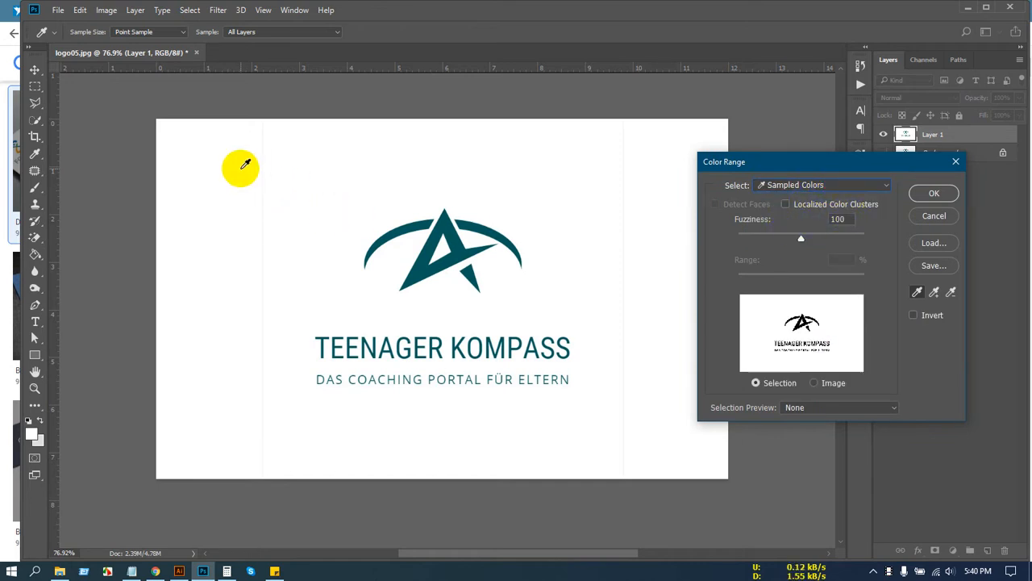
left_click(934, 194)
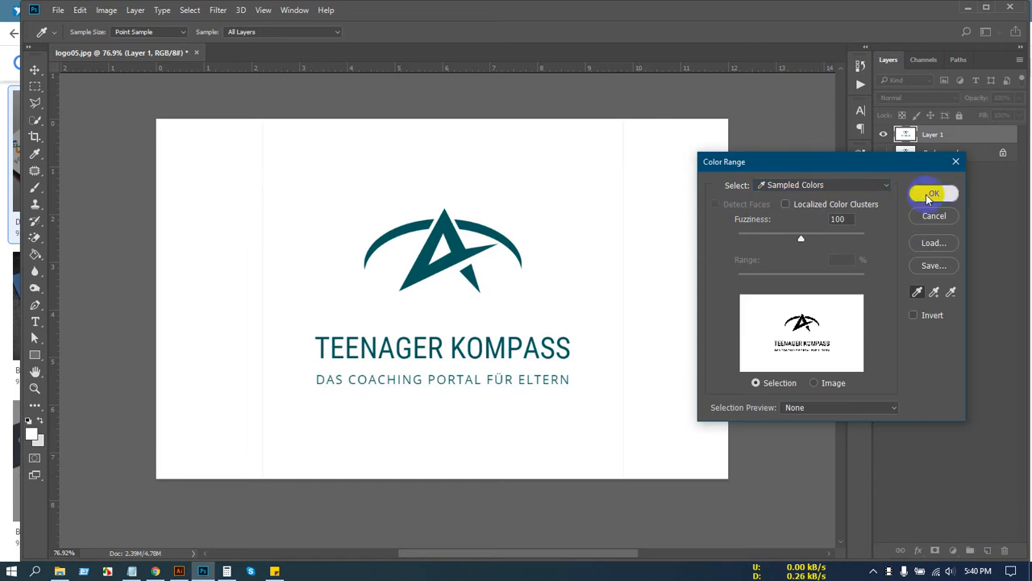
key("Delete")
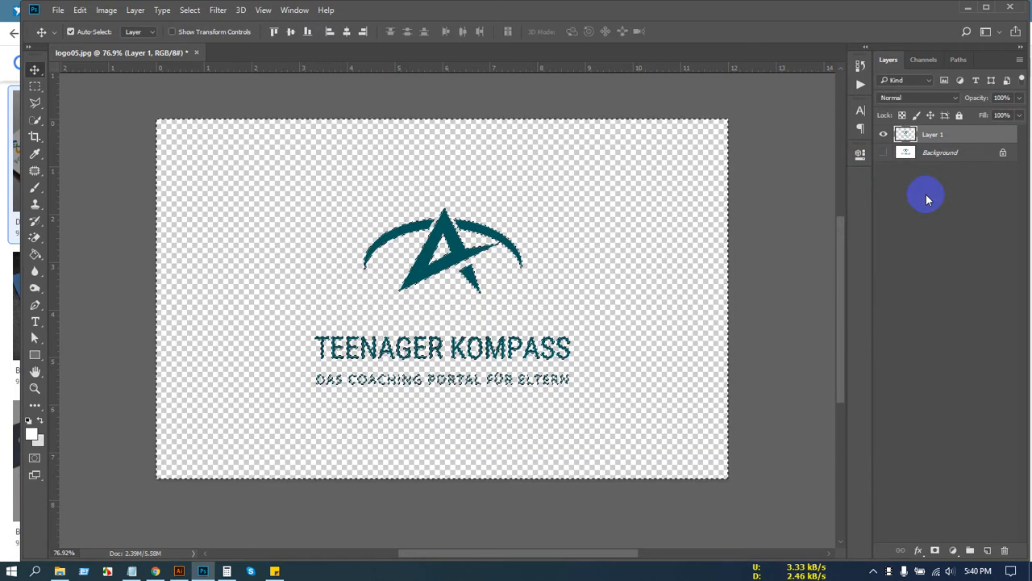
key("ctrl+d")
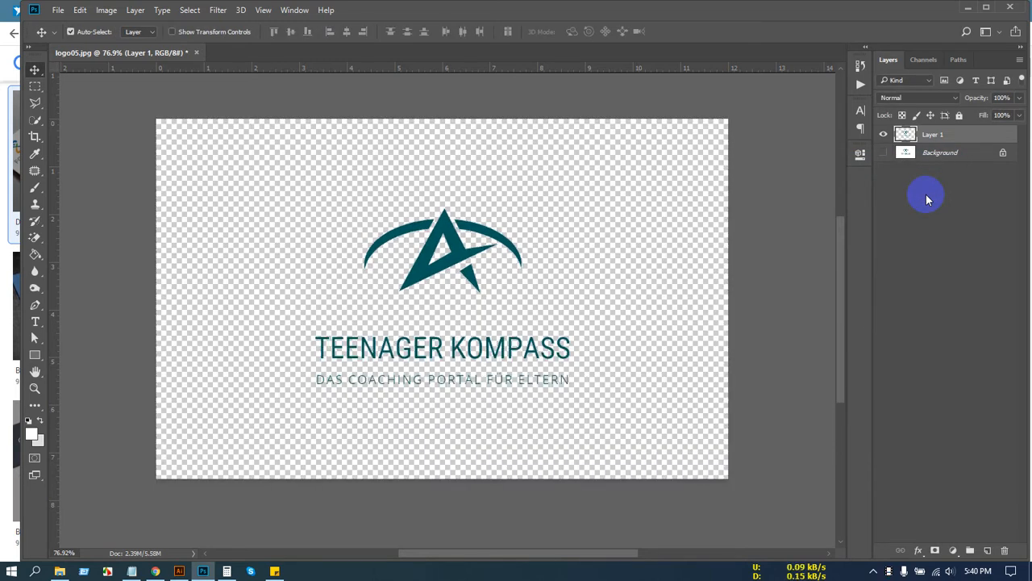
Step: Trim the canvas based on transparent pixels on all four sides, applying the trim twice
left_click(33, 71)
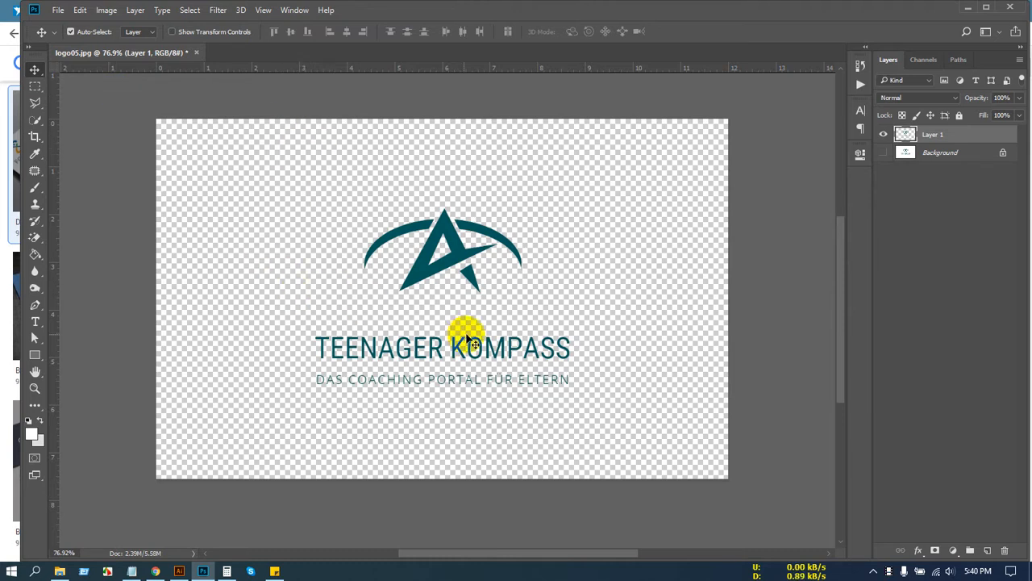
scroll(469, 339, "up", 5)
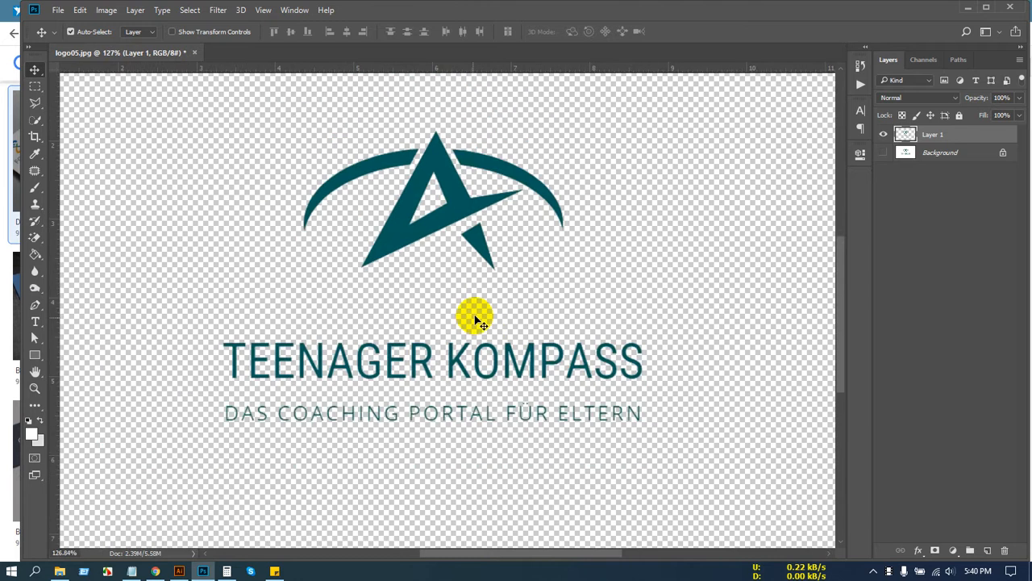
scroll(474, 321, "down", 3)
left_click(106, 10)
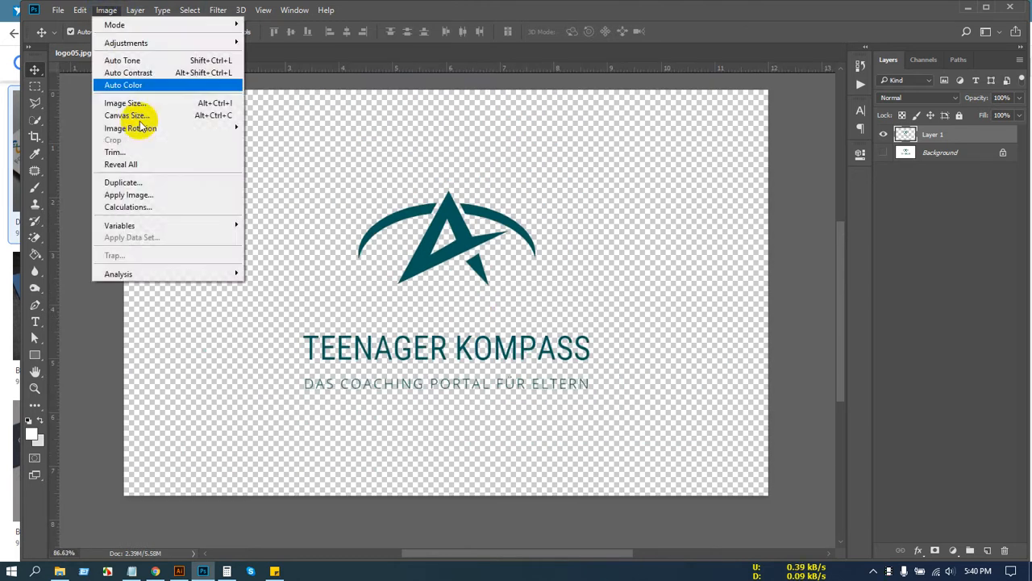
left_click(117, 151)
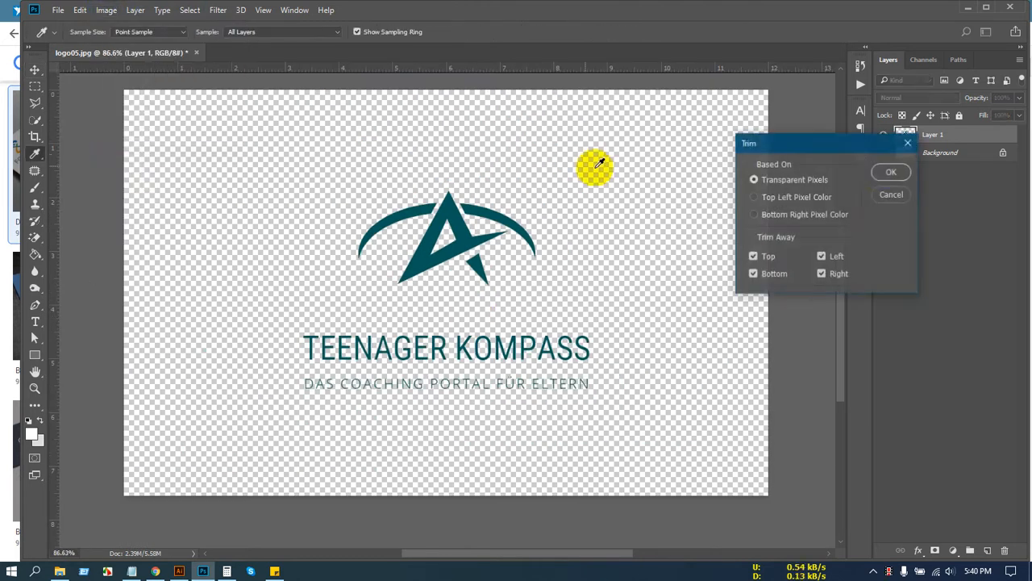
left_click(888, 173)
left_click(106, 10)
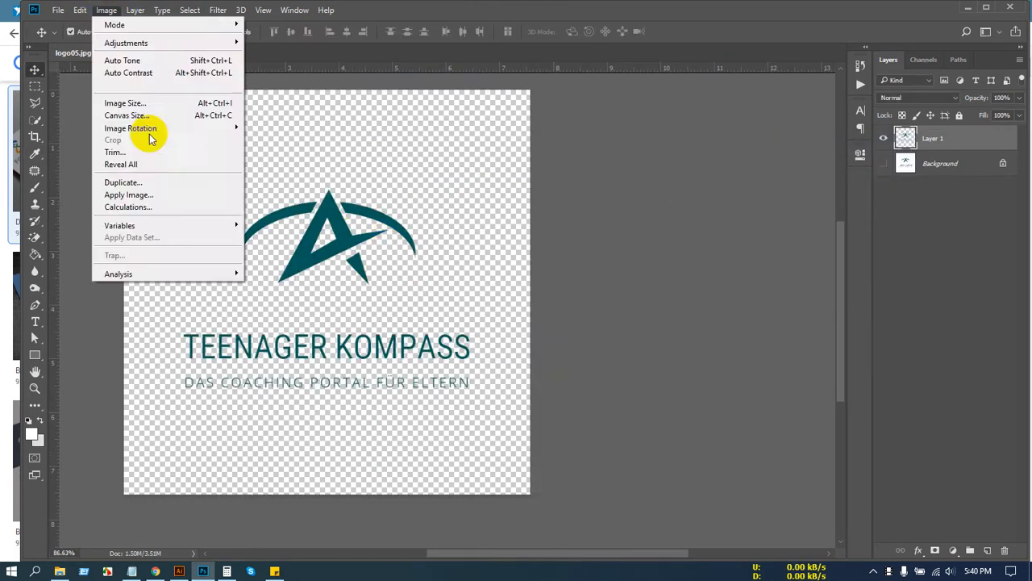
left_click(123, 153)
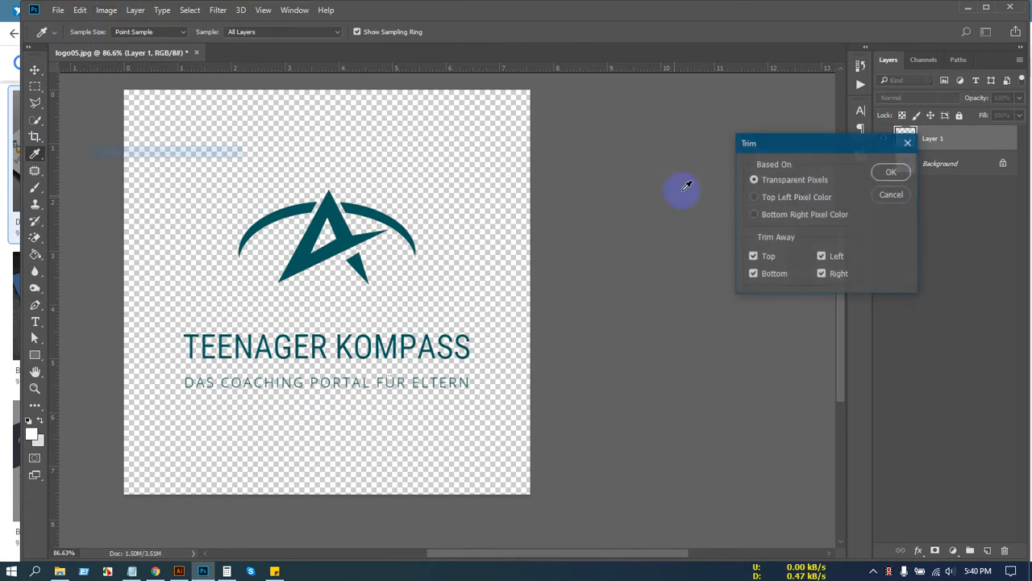
left_click(892, 171)
Step: Show the Background layer again and close logo05.jpg without saving the changes
left_click(883, 163)
left_click(34, 71)
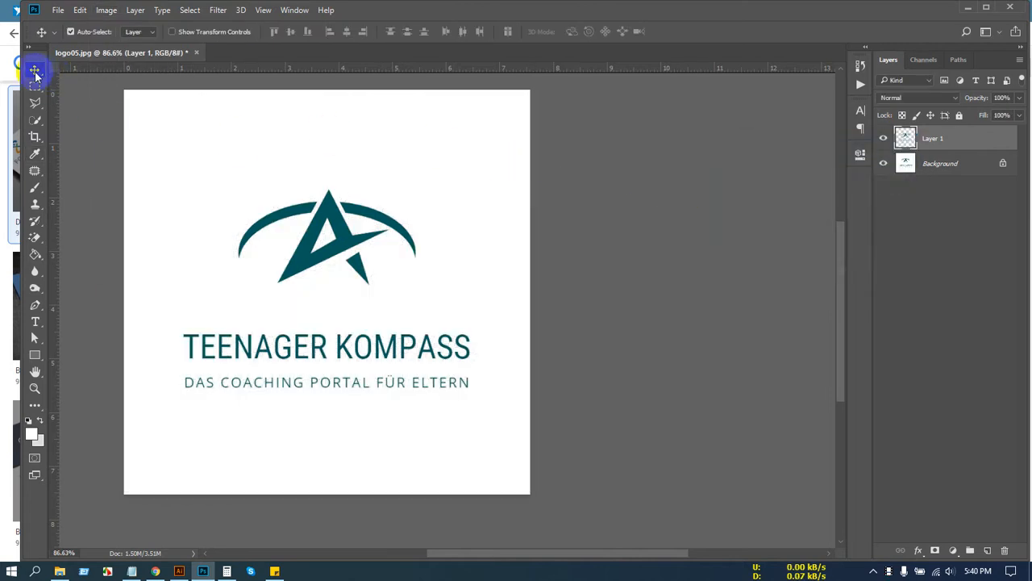
left_click(196, 52)
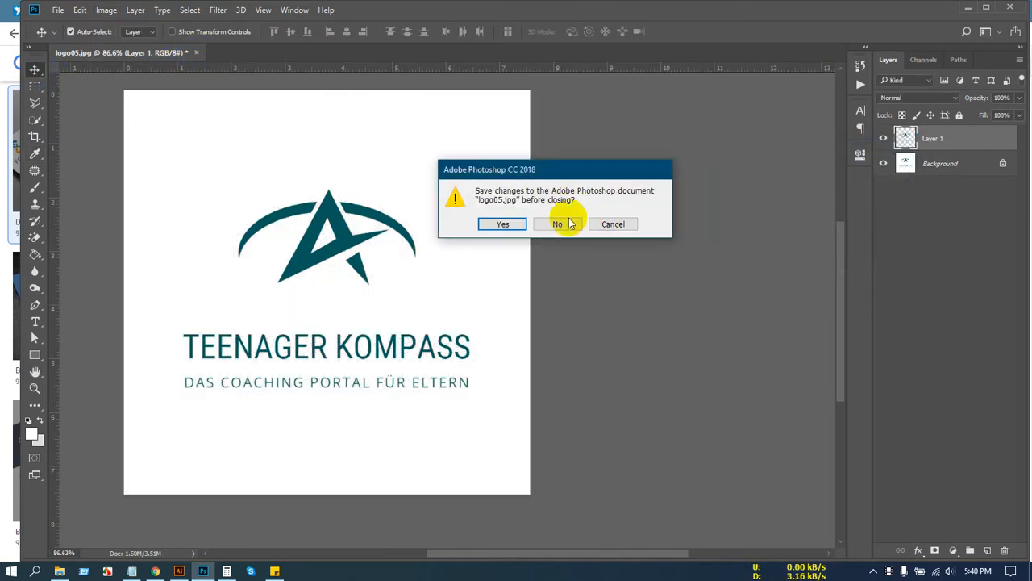
left_click(569, 224)
Step: Open the logo02 image from the Downloads folder
key("ctrl+o")
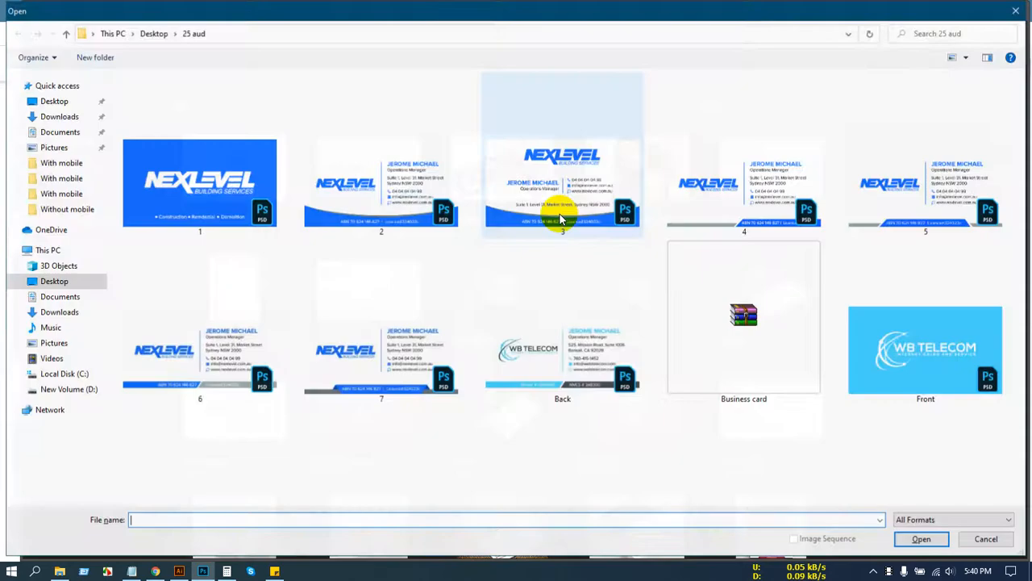
left_click(64, 116)
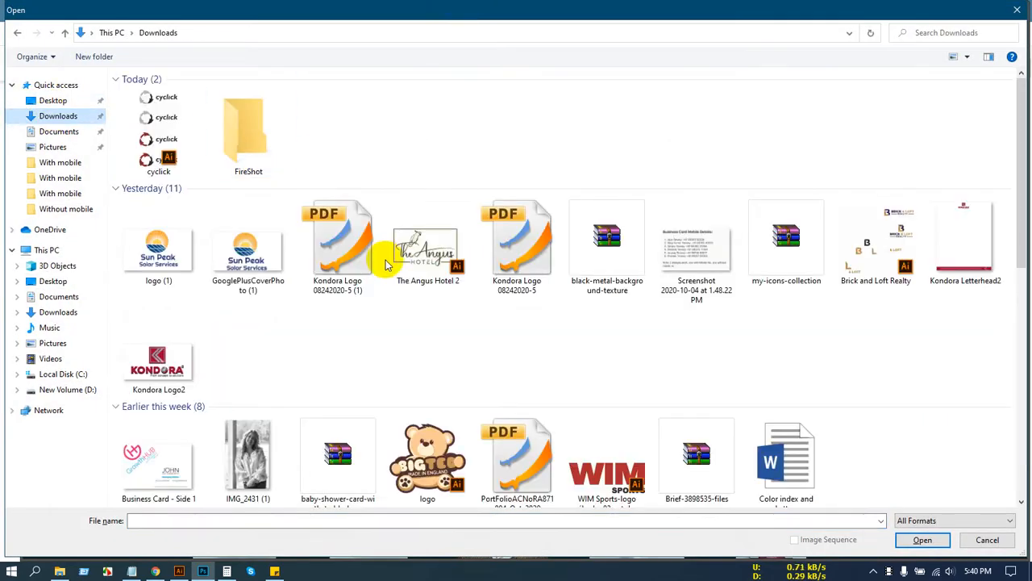
scroll(560, 320, "down", 10)
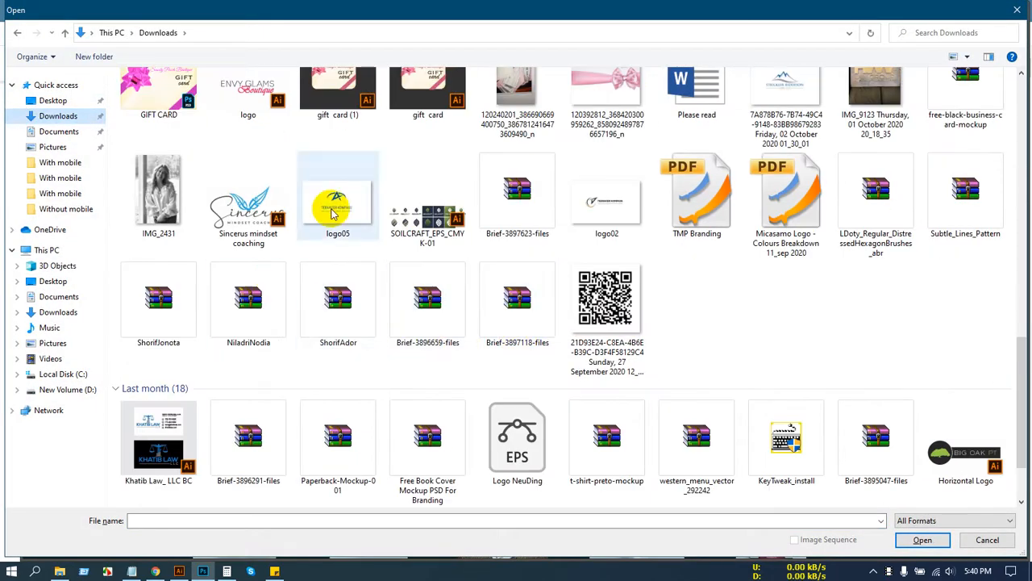
left_click(604, 203)
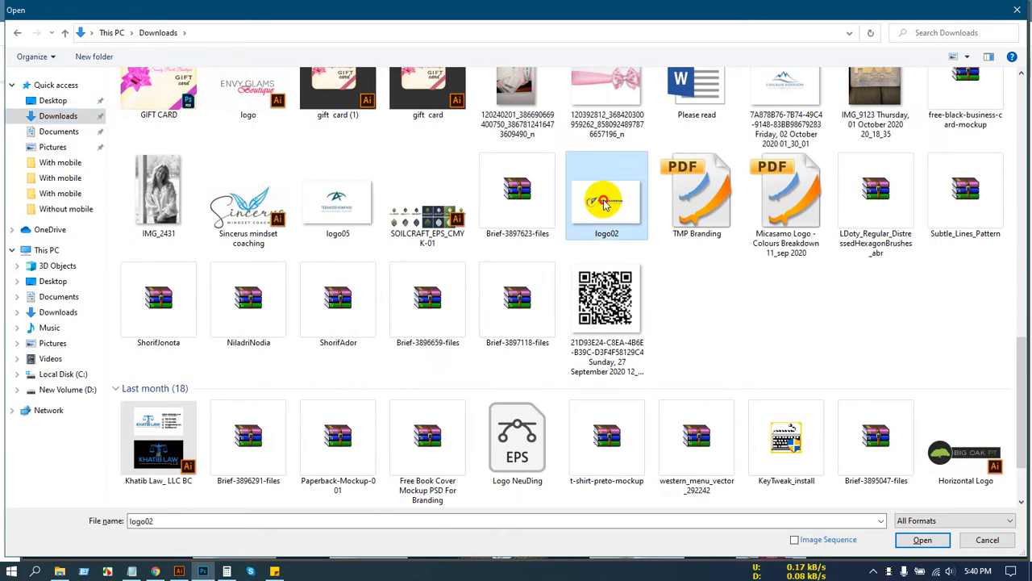
double_click(604, 202)
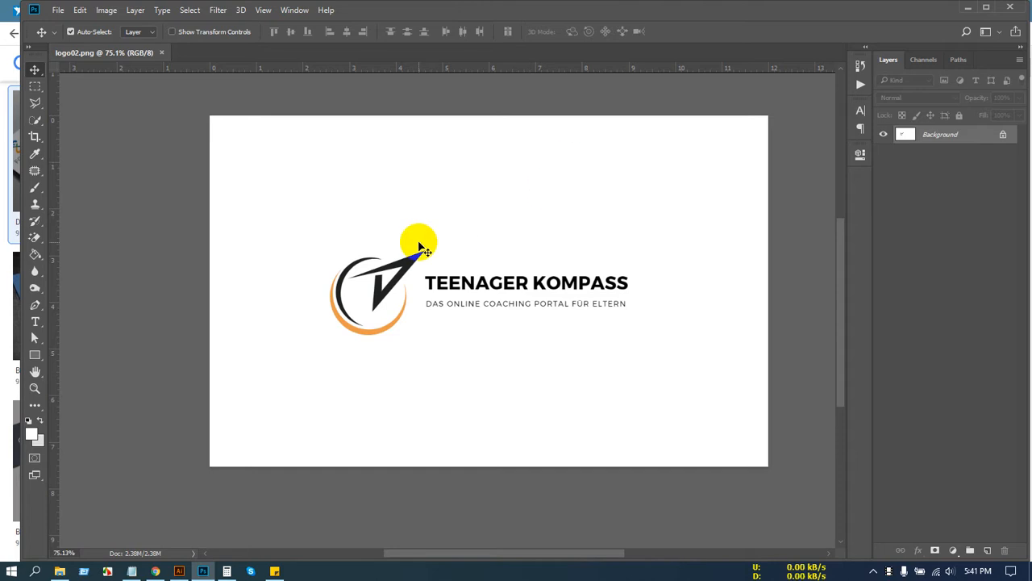
scroll(479, 304, "up", 2)
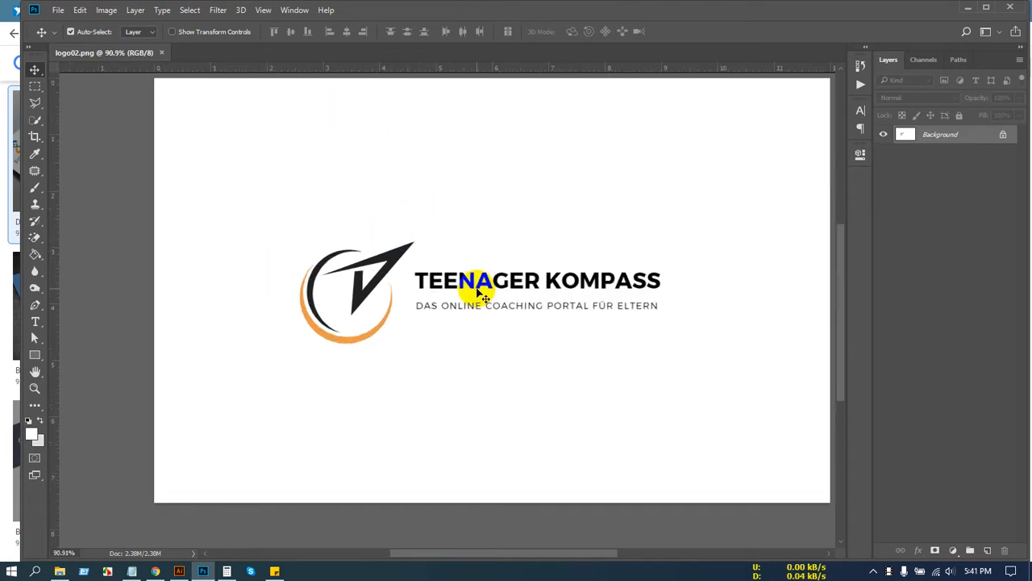
scroll(479, 294, "down", 3)
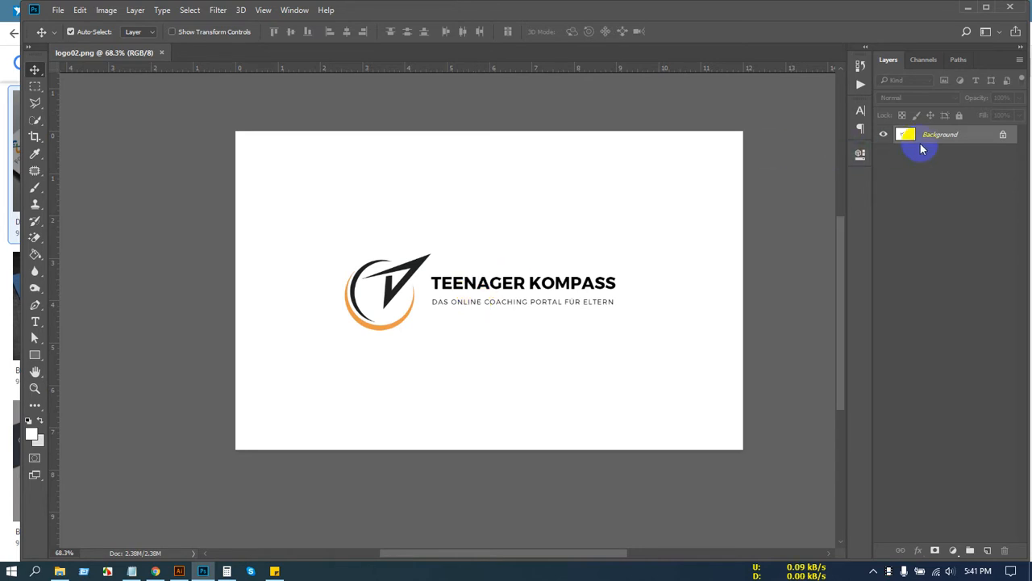
Step: Duplicate the Background layer of logo02.png, hide the original, and leave no layer selected
key("ctrl+j")
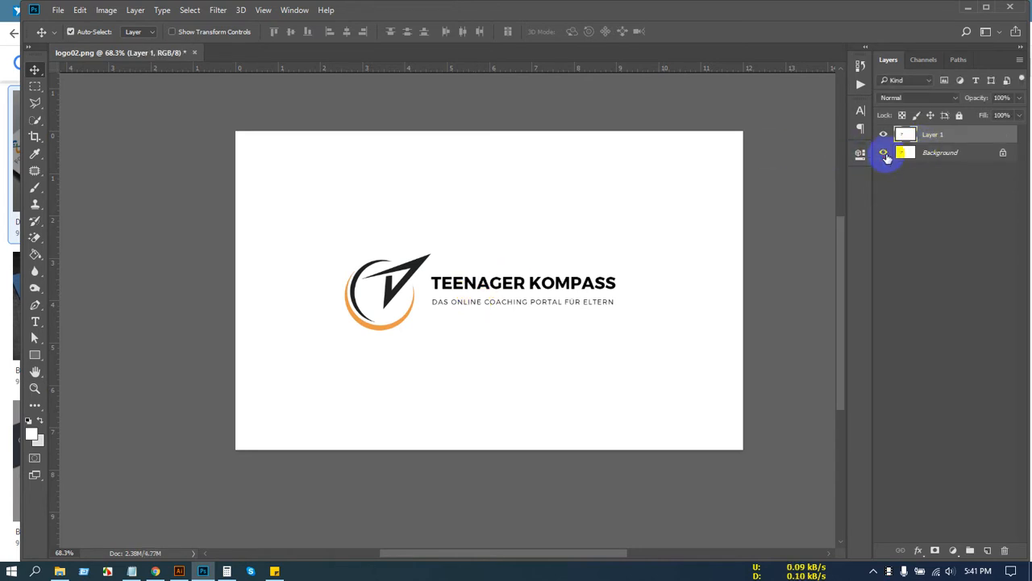
left_click(883, 154)
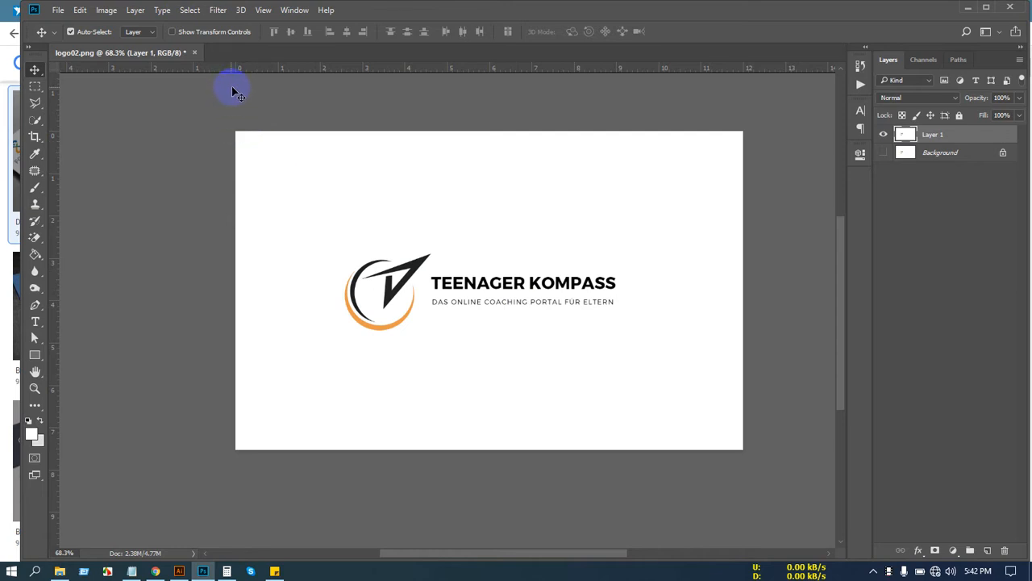
left_click_drag(431, 159, 431, 236)
left_click(246, 422)
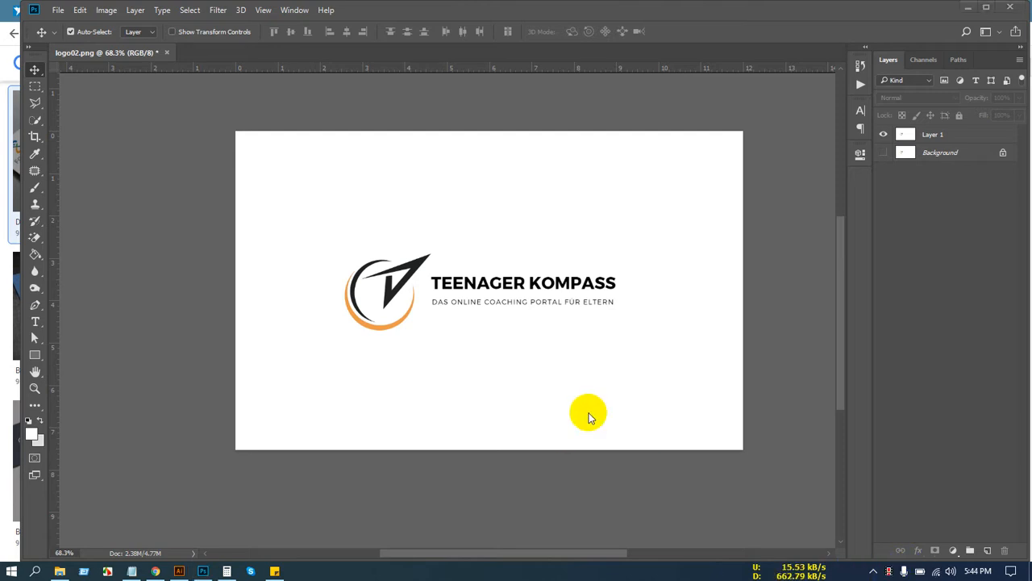
left_click(155, 571)
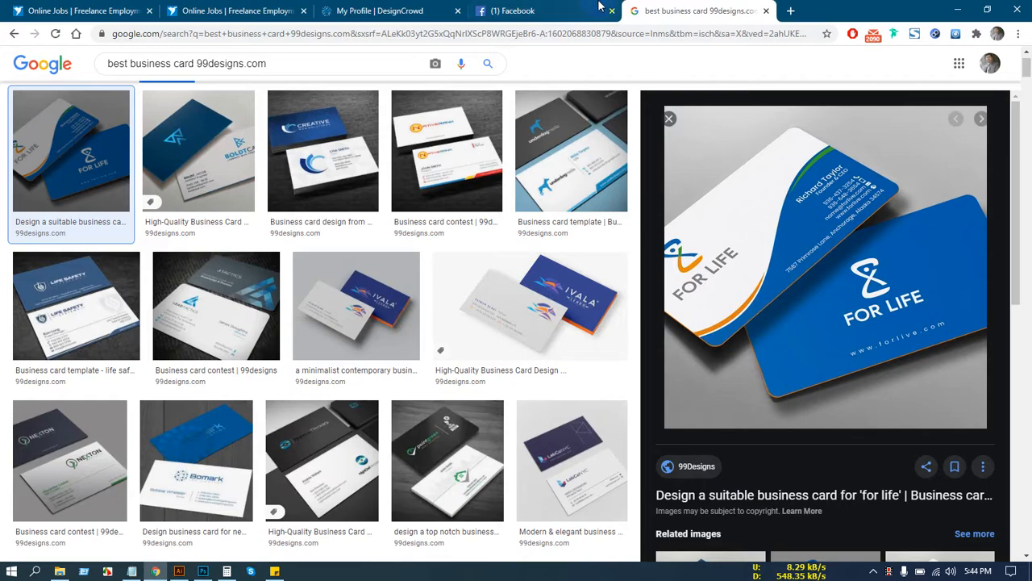
scroll(563, 286, "up", 1)
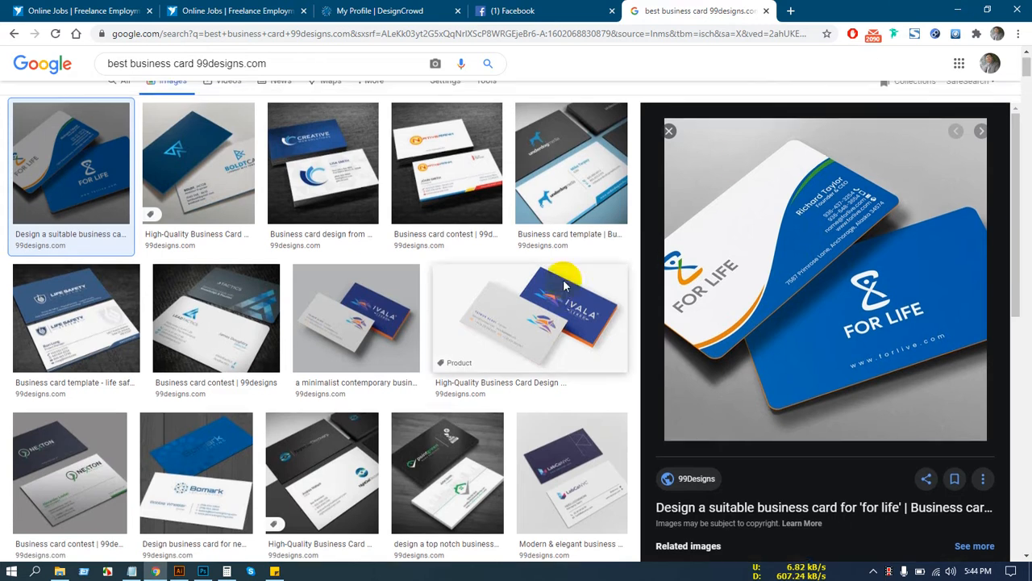
left_click(792, 12)
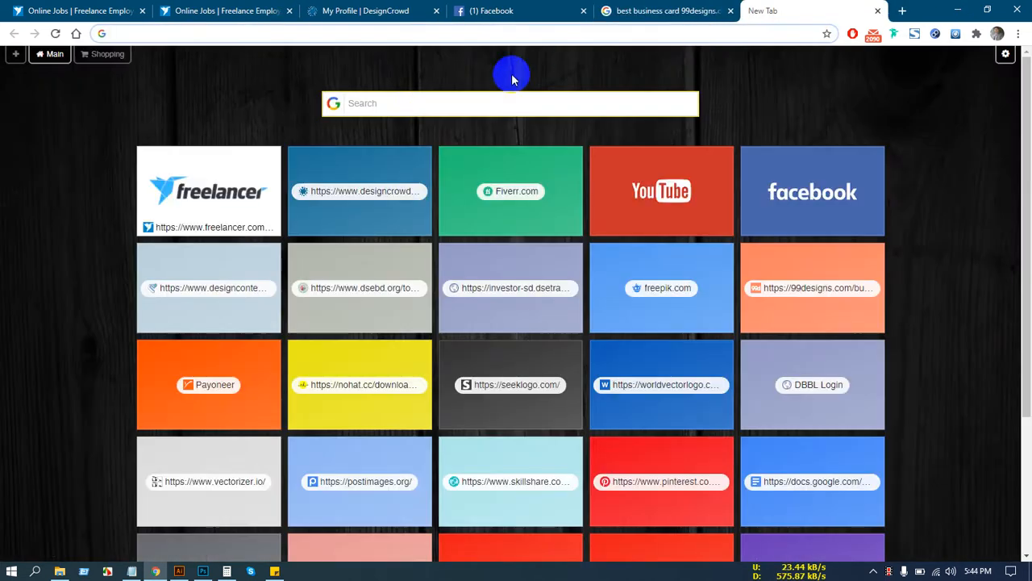
left_click(429, 100)
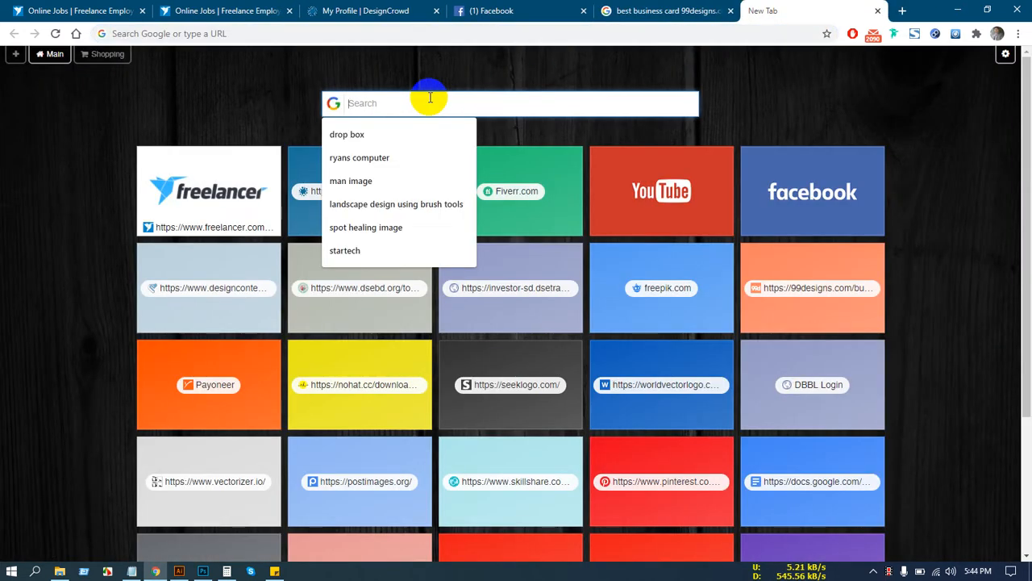
type("www")
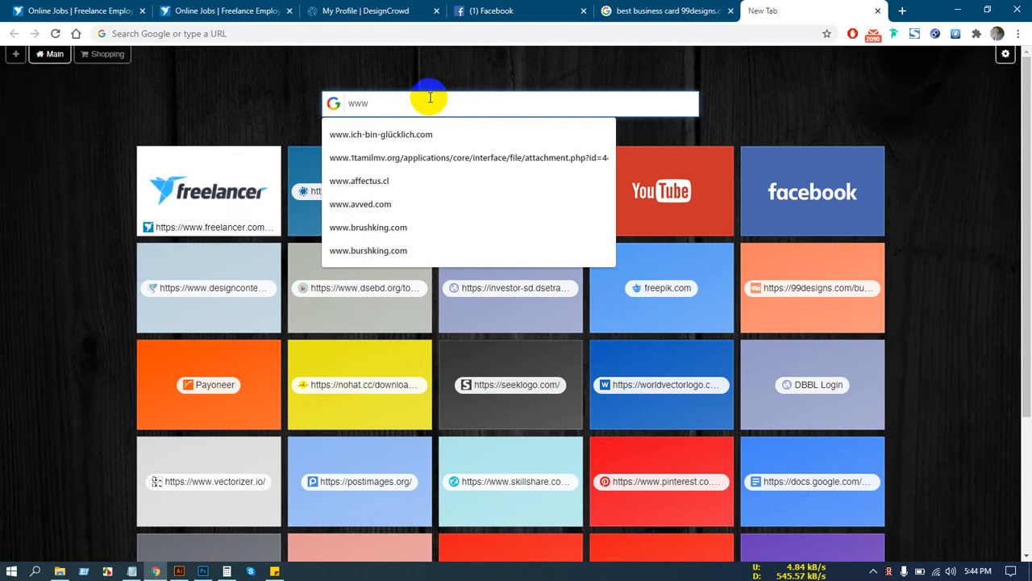
type(".")
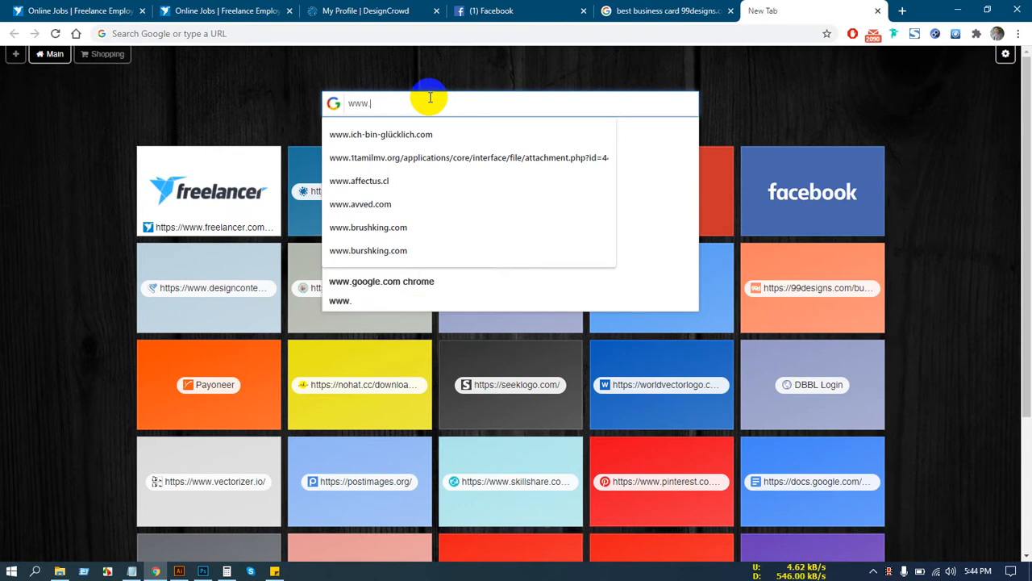
type("gra")
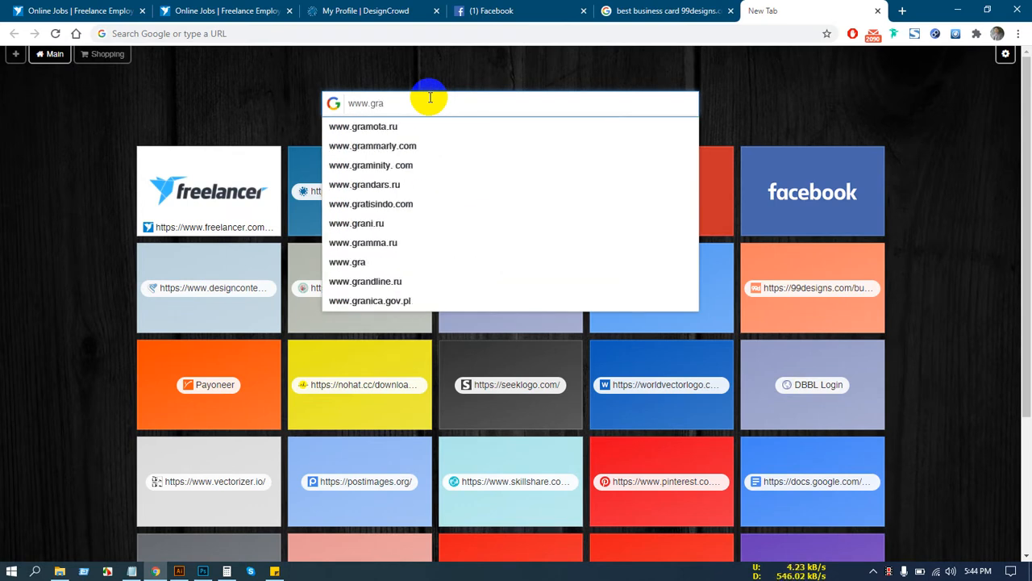
type("phic")
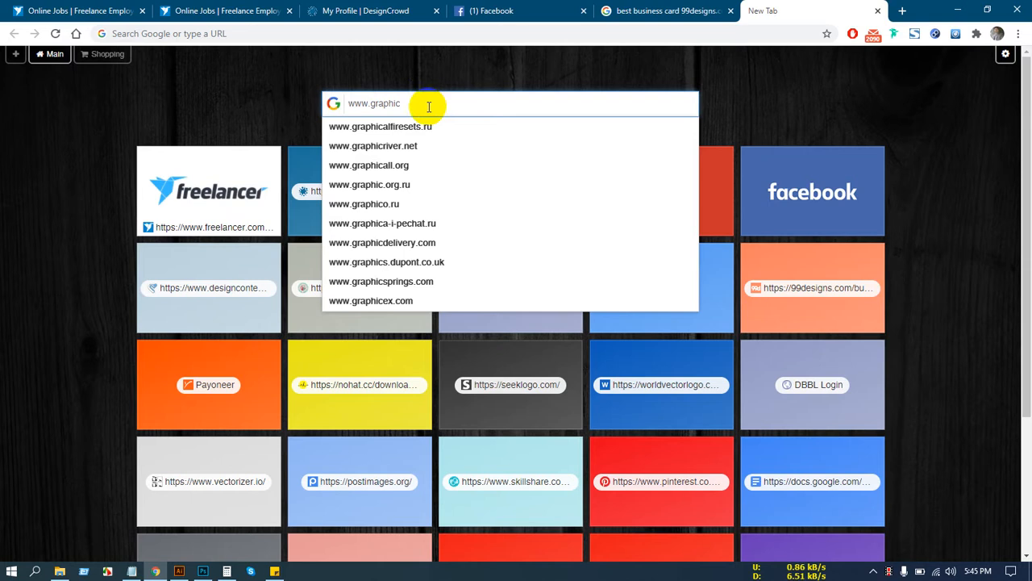
type("riv")
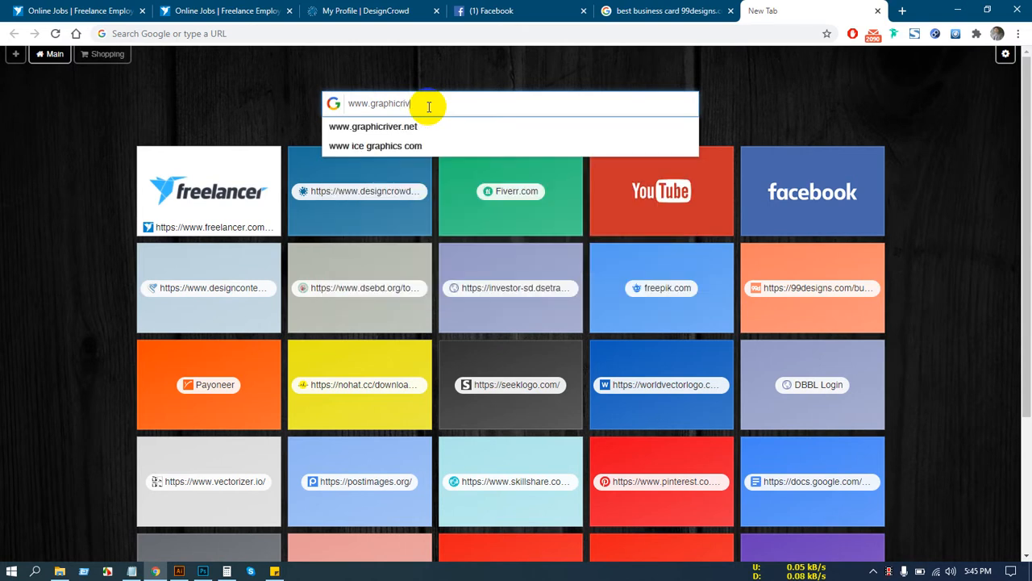
type("er.net")
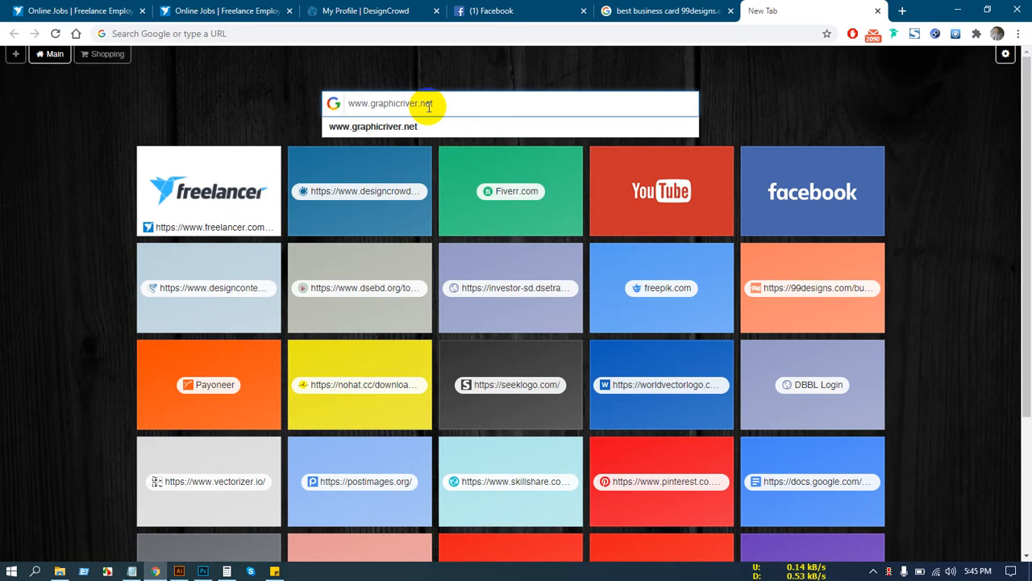
key("Return")
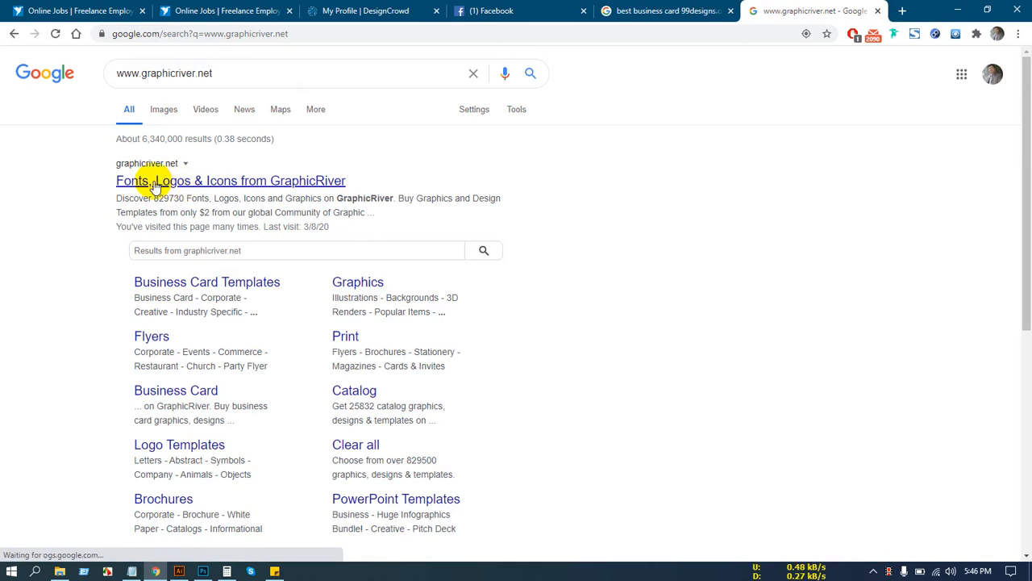
left_click(170, 181)
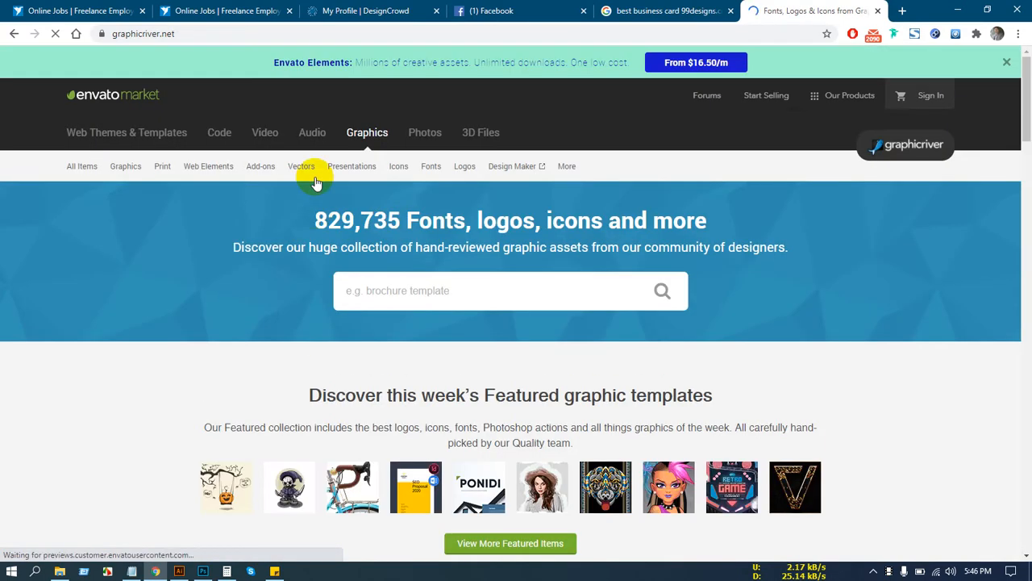
Step: Look through the GraphicRiver home page, from the featured templates and recent releases down to the quick links
mouse_move(314, 183)
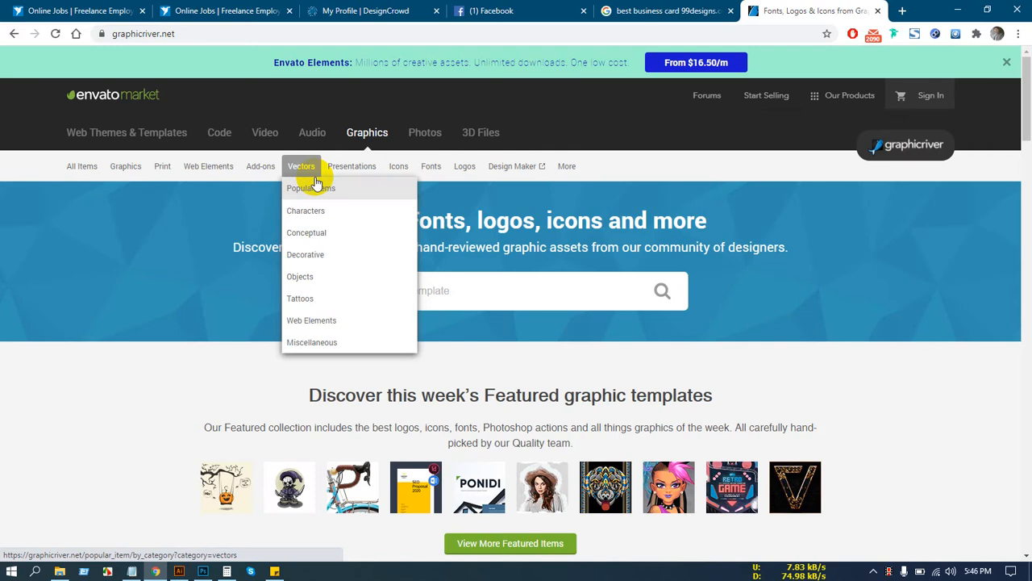
left_click(477, 288)
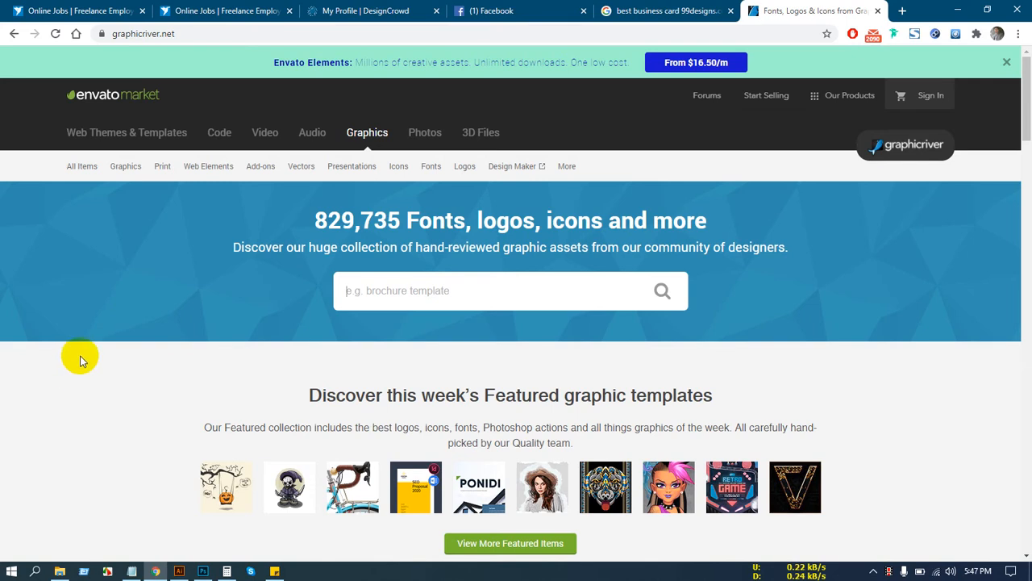
scroll(348, 274, "down", 2)
scroll(113, 278, "down", 12)
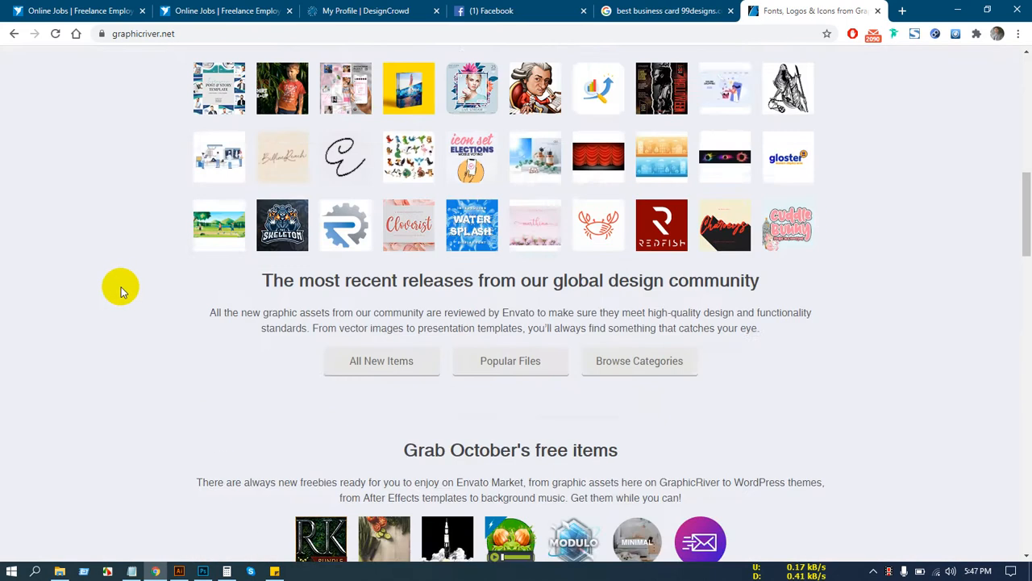
scroll(125, 291, "up", 15)
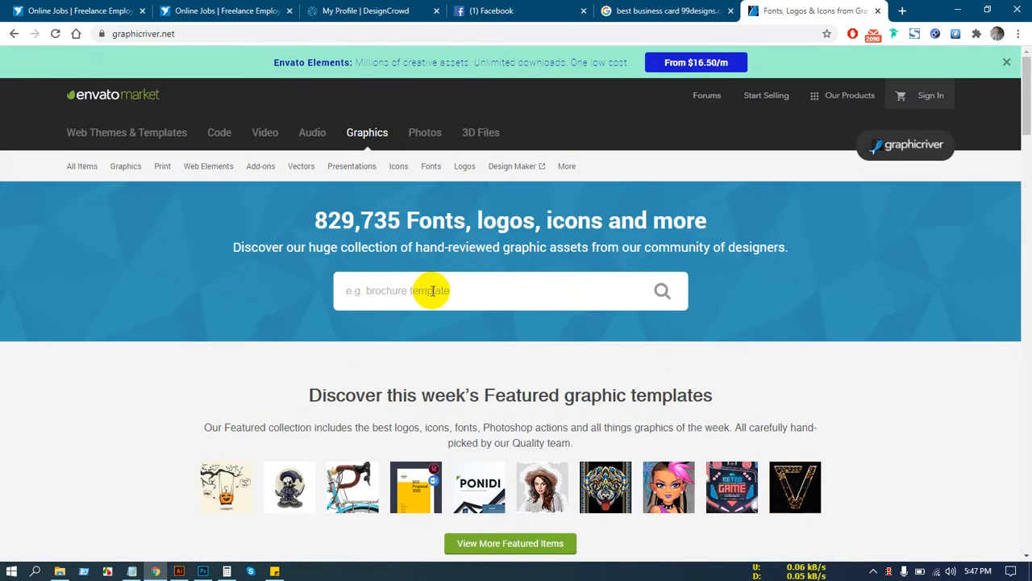
left_click(433, 291)
scroll(242, 302, "down", 6)
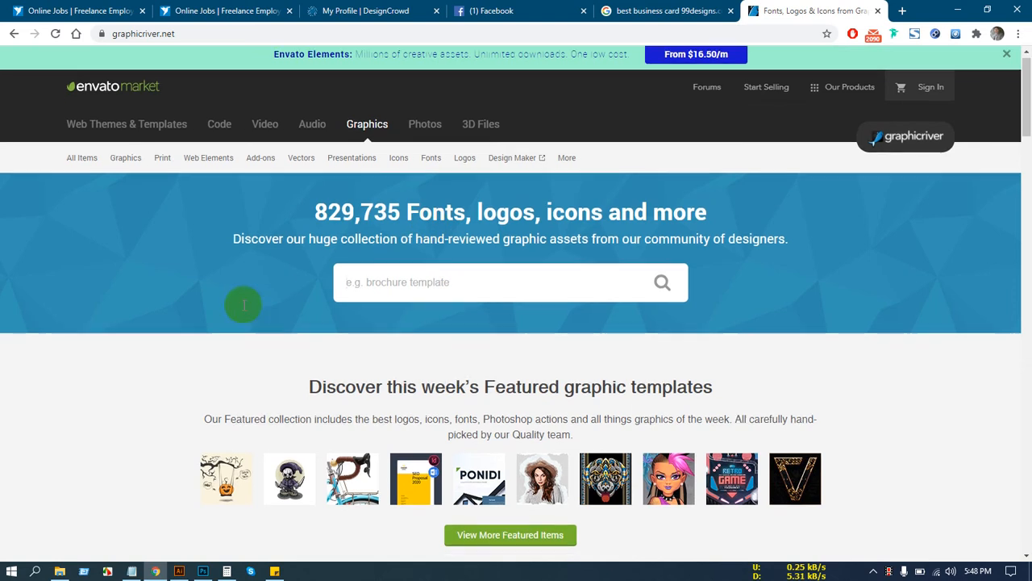
scroll(174, 300, "down", 20)
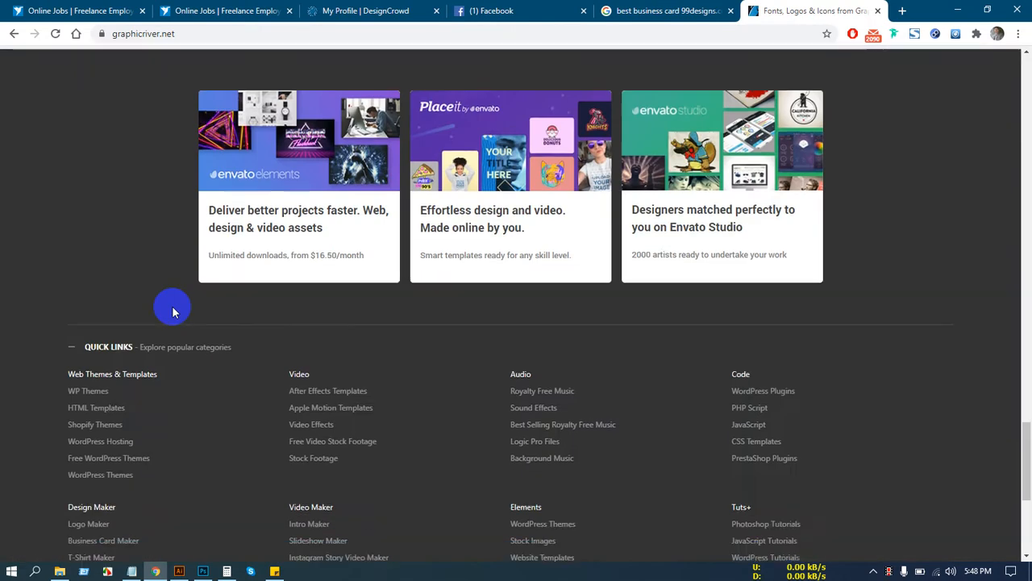
scroll(173, 310, "up", 15)
scroll(173, 306, "up", 12)
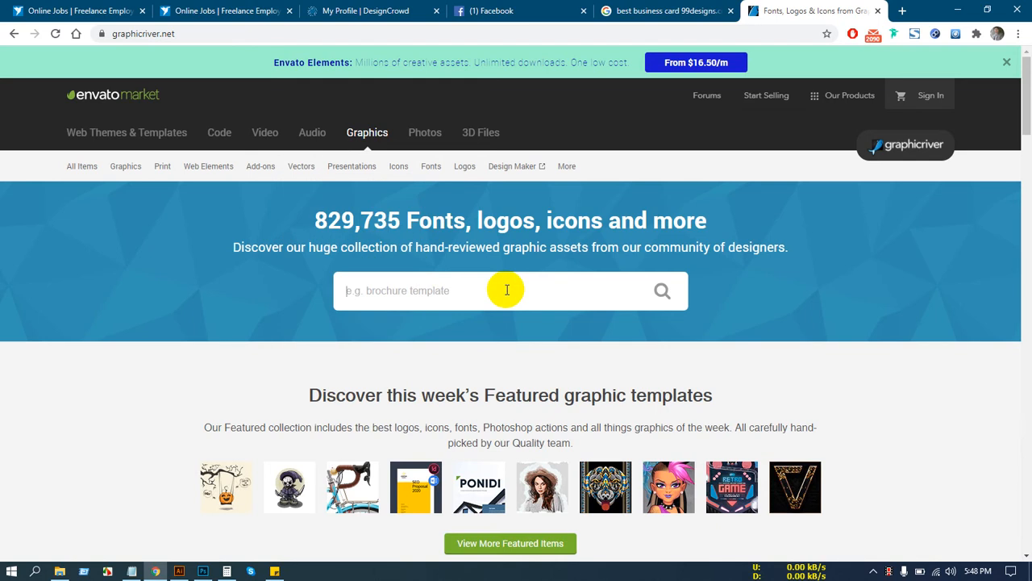
Step: Search GraphicRiver for "business card" and browse the listed business card templates
type("bus")
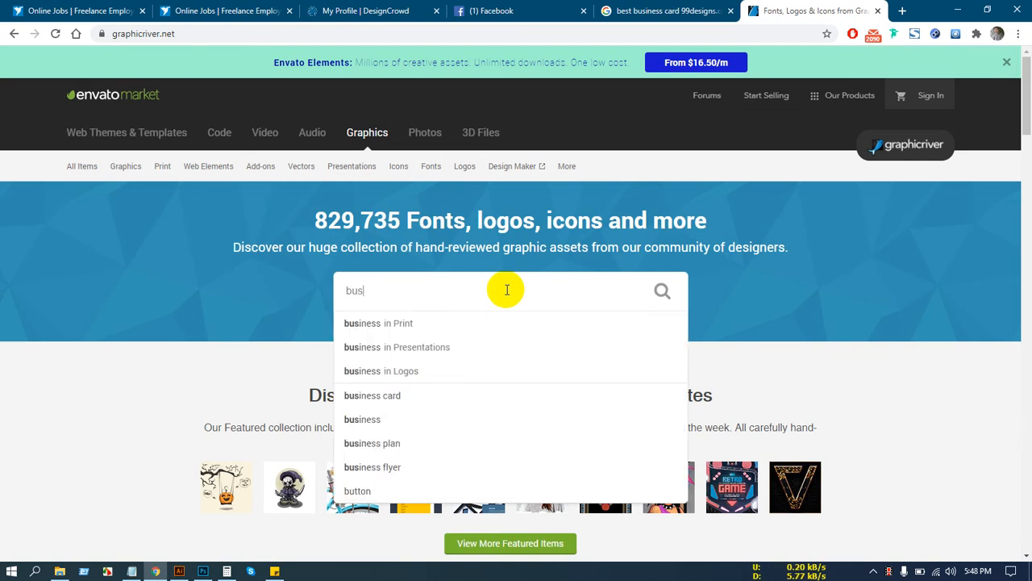
type("iness card")
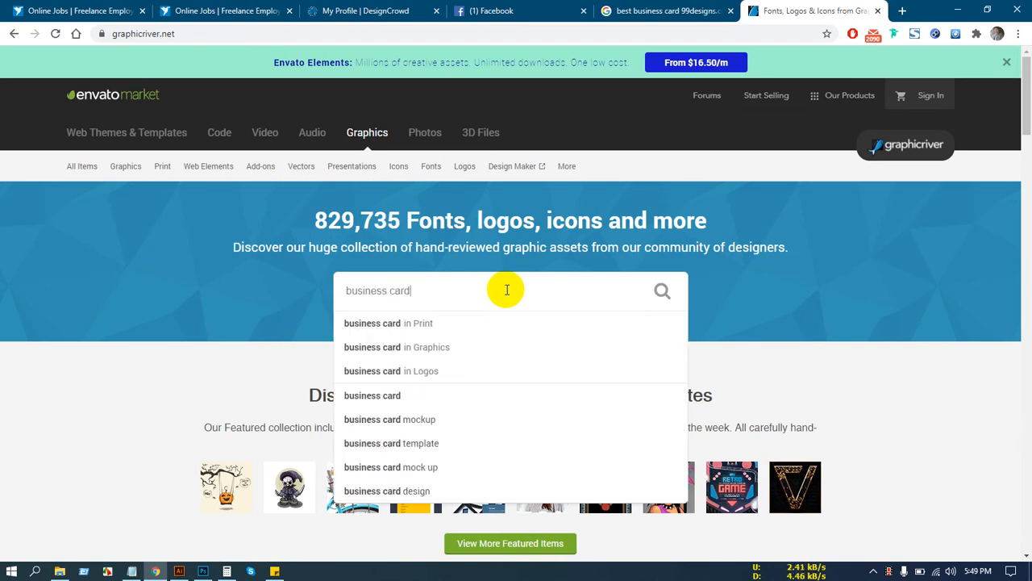
key("Return")
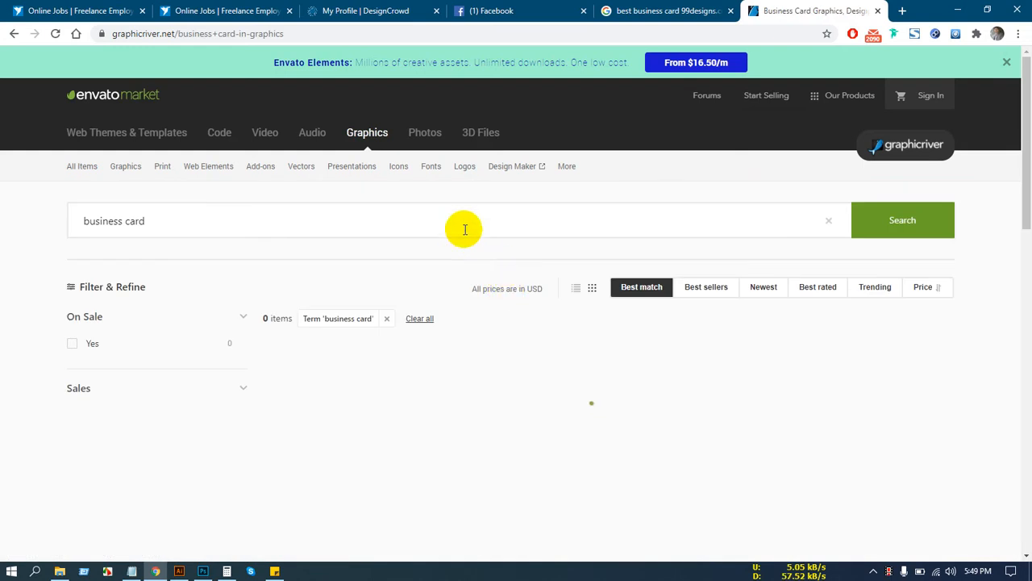
scroll(459, 234, "down", 2)
scroll(610, 270, "down", 4)
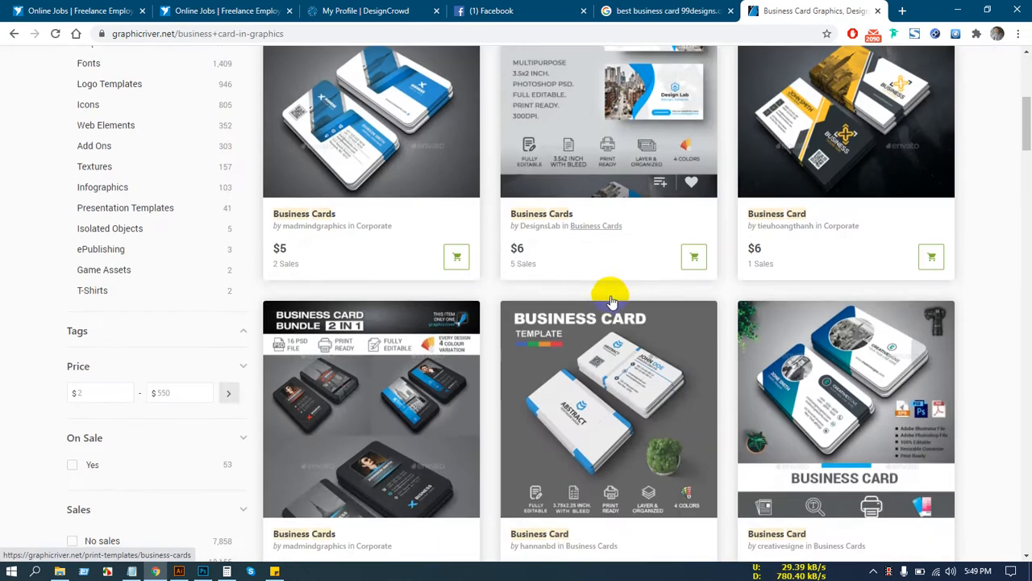
scroll(444, 344, "down", 6)
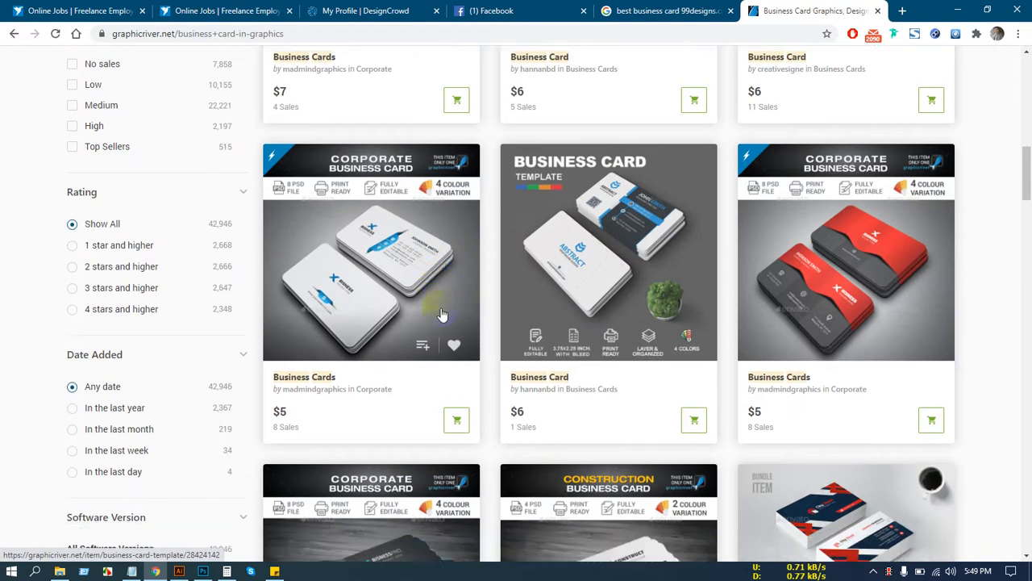
scroll(444, 312, "down", 3)
scroll(456, 311, "down", 4)
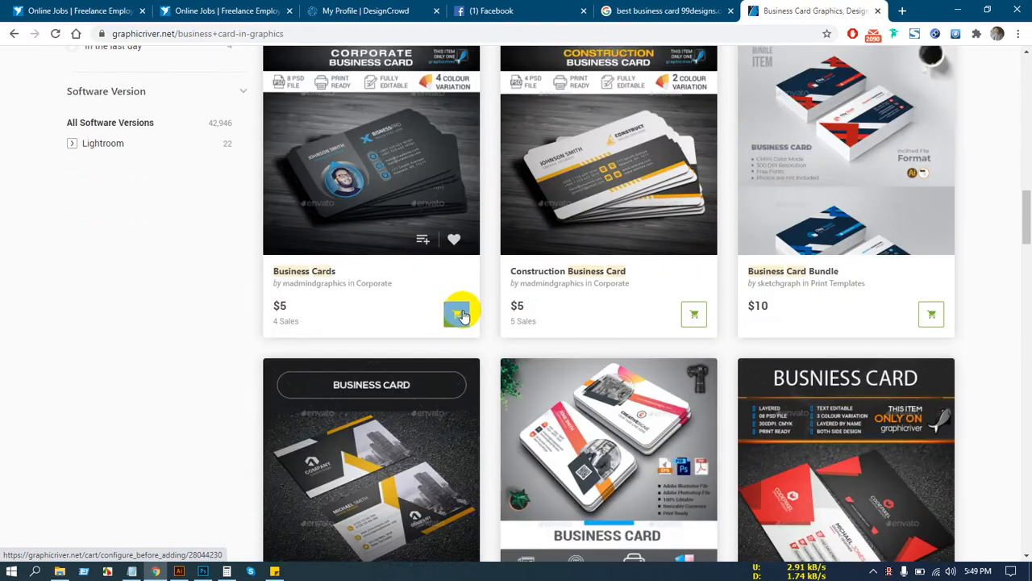
Step: Browse the remaining business card templates on the first GraphicRiver results page, through to the page numbers and related searches
scroll(468, 314, "down", 3)
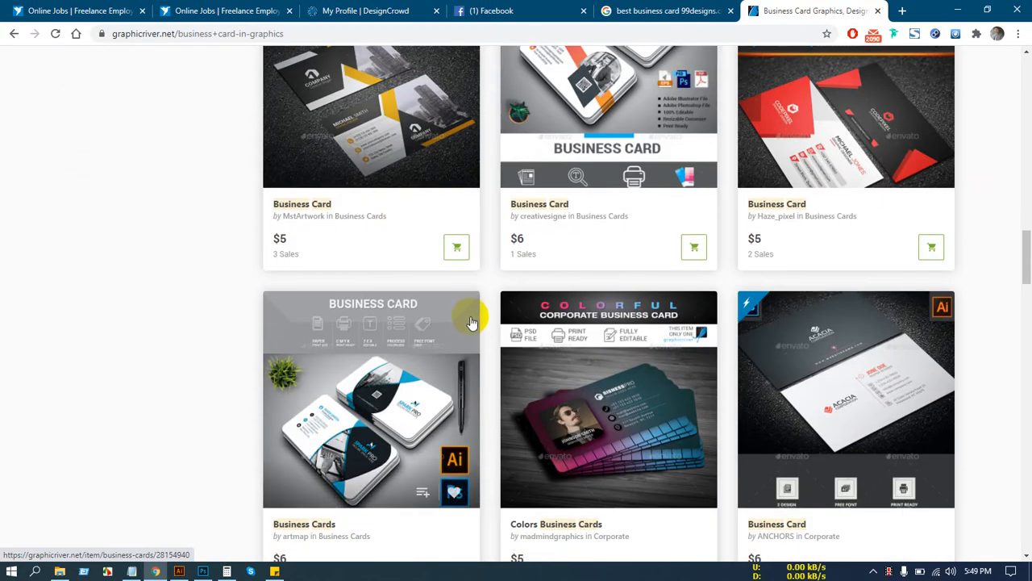
scroll(468, 321, "down", 3)
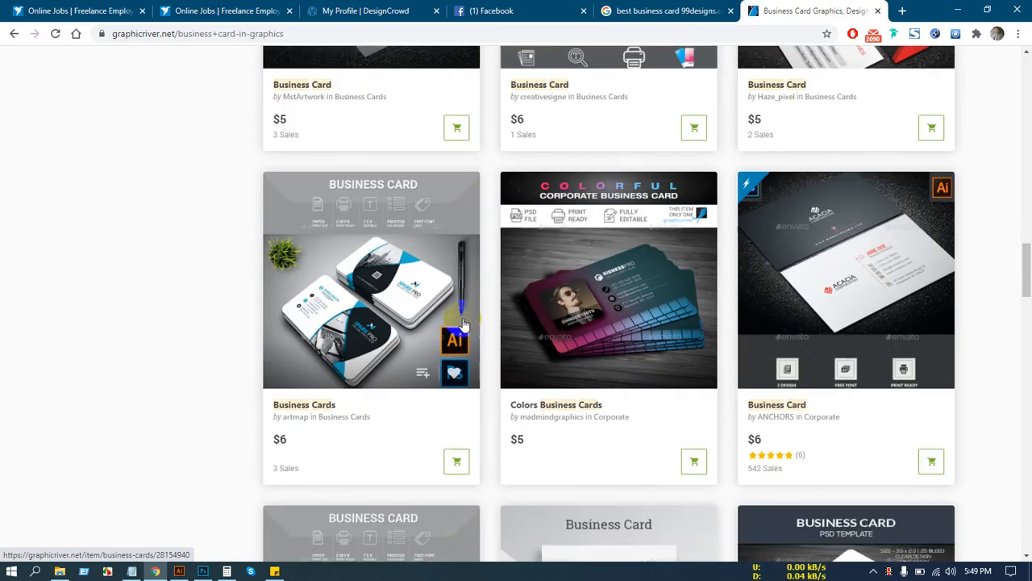
scroll(464, 323, "down", 5)
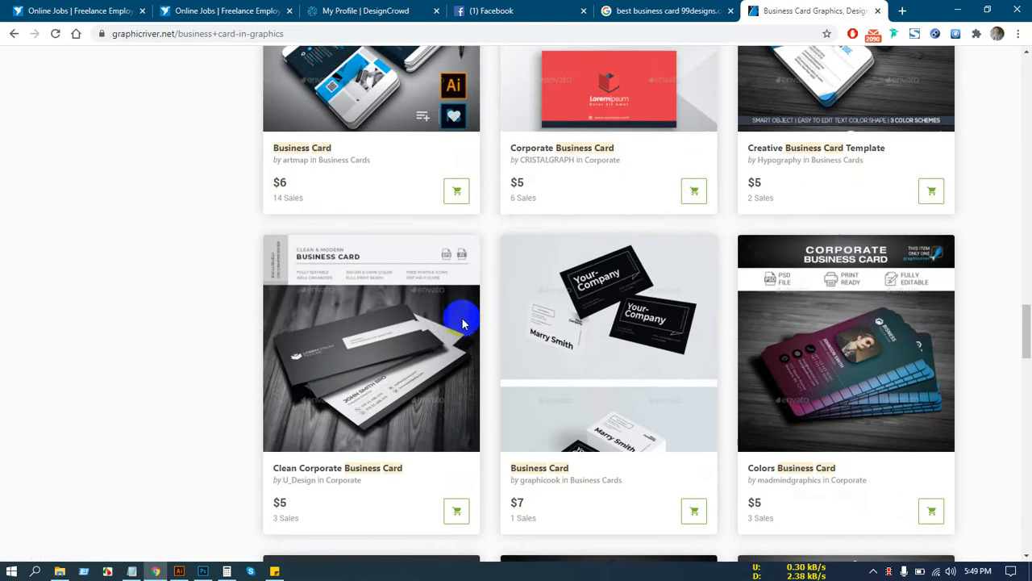
scroll(464, 324, "down", 8)
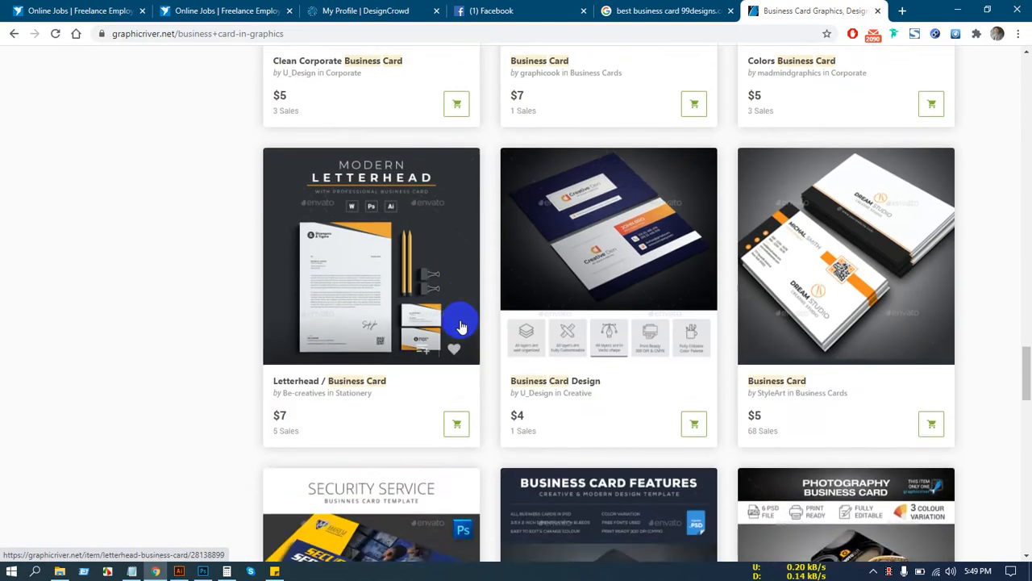
scroll(462, 325, "down", 2)
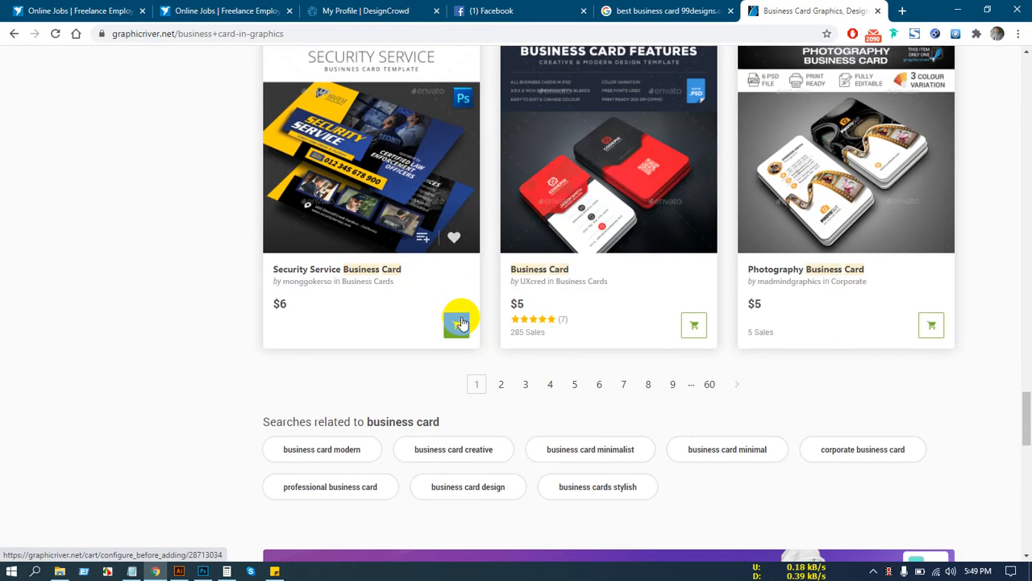
scroll(461, 322, "down", 3)
scroll(462, 323, "up", 6)
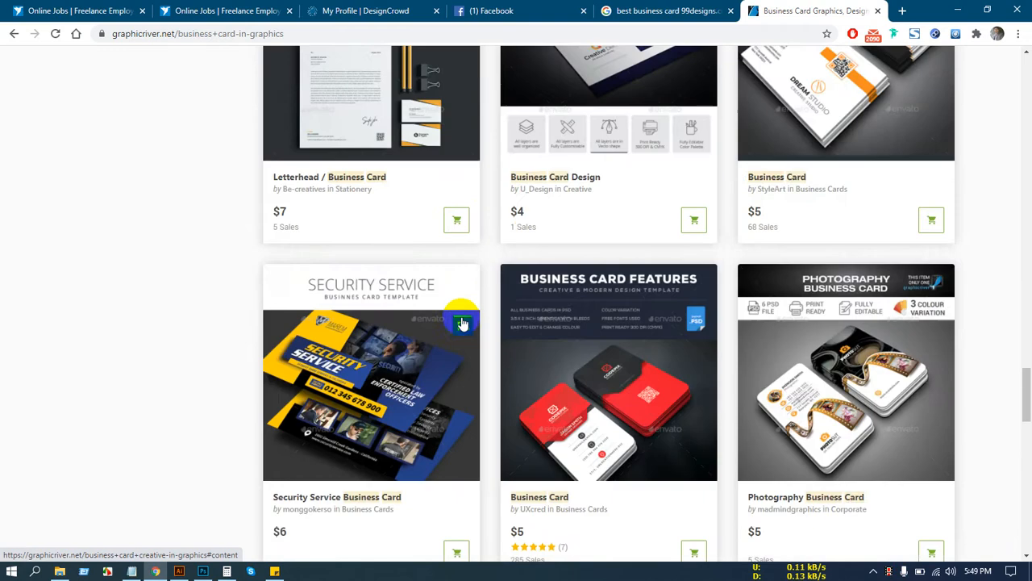
scroll(461, 322, "down", 2)
scroll(716, 482, "up", 1)
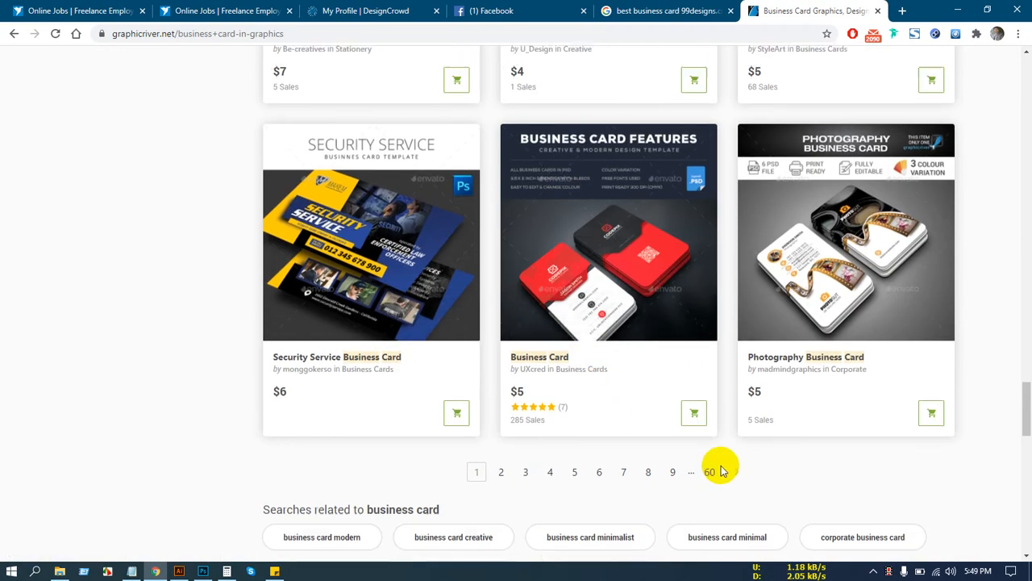
Step: Go to page 2 of the business card results and open the blue and black Business Card template by curvedesign
left_click(502, 516)
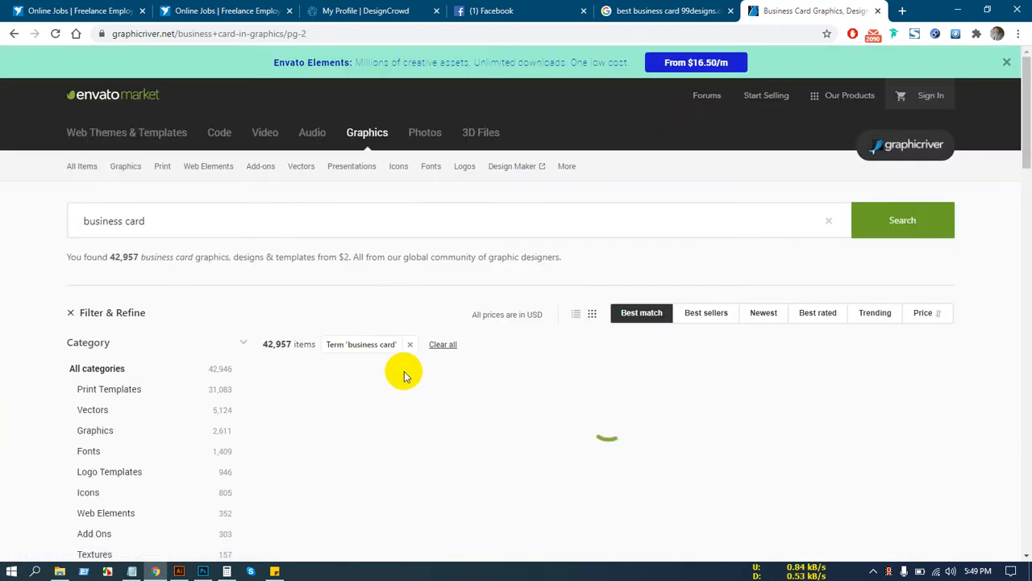
scroll(403, 387, "down", 3)
scroll(411, 388, "down", 3)
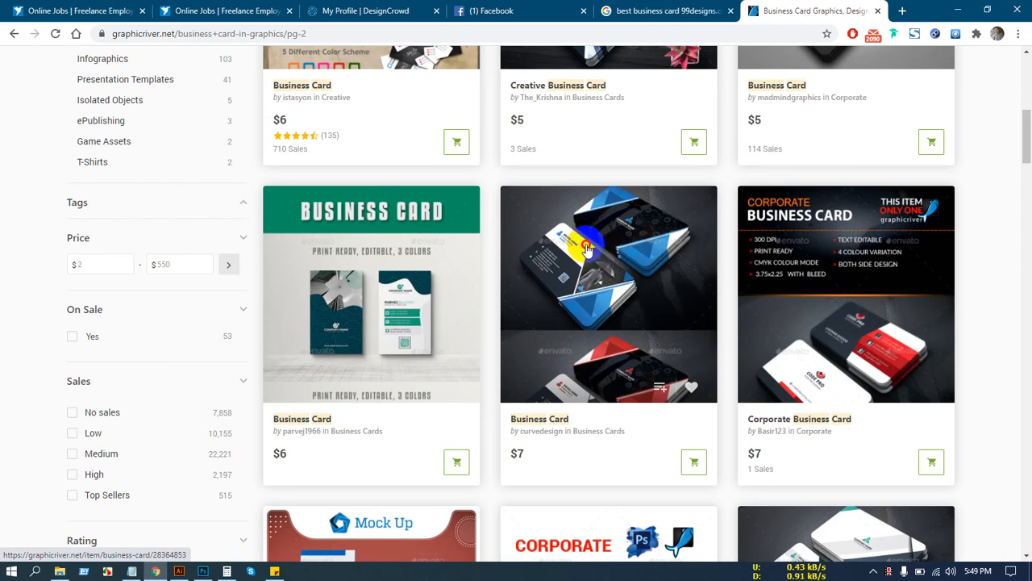
left_click(617, 240)
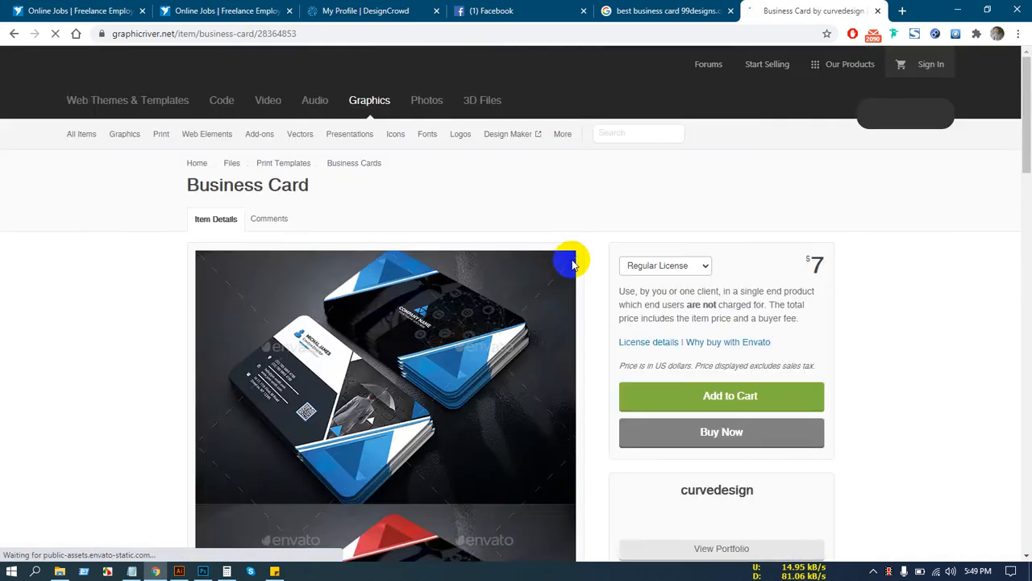
Step: Examine the template's blue, red and teal card previews along with its license, file format and print dimension details
scroll(177, 368, "down", 2)
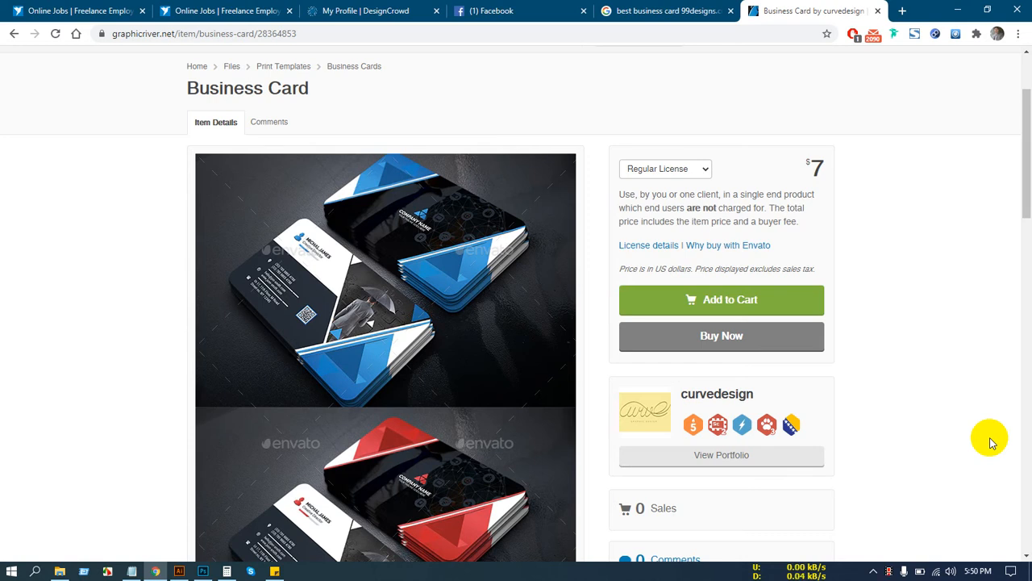
scroll(403, 363, "down", 2)
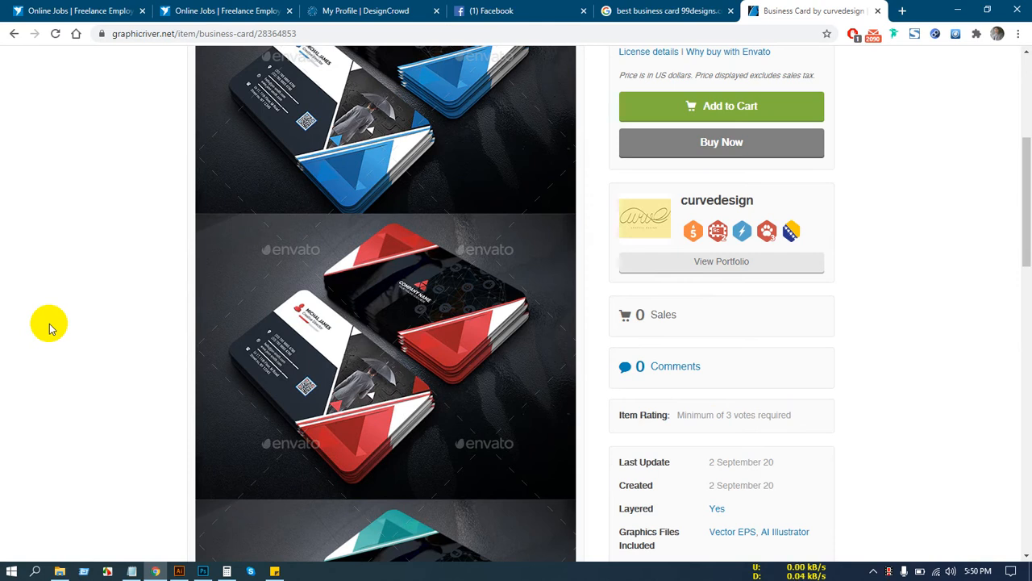
scroll(48, 327, "down", 3)
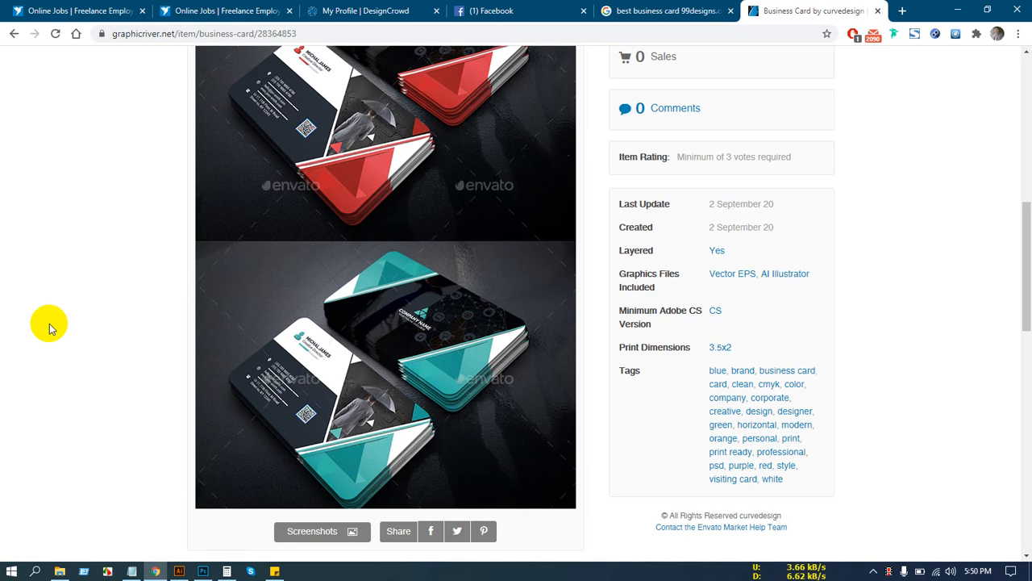
scroll(48, 327, "down", 5)
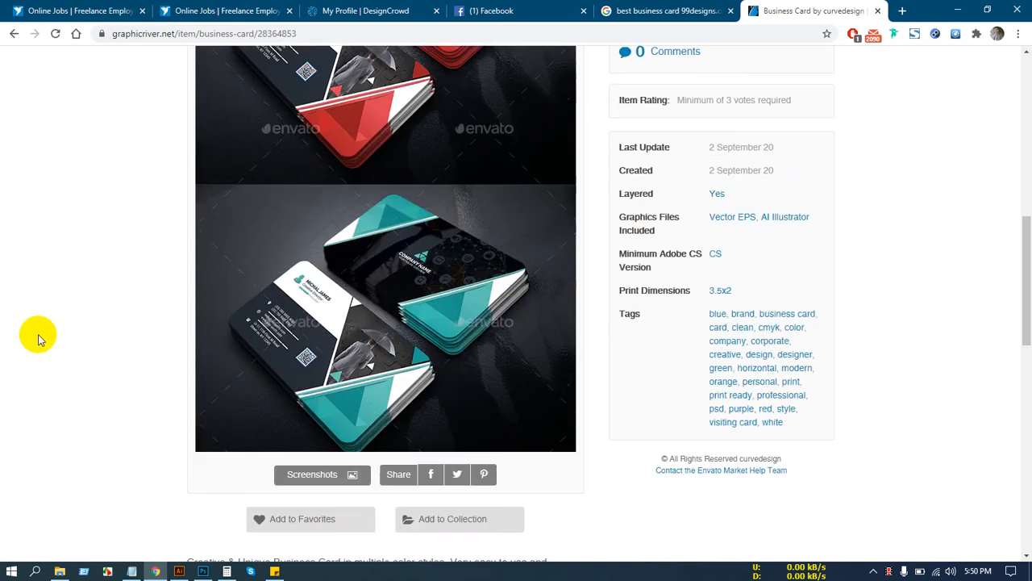
scroll(77, 357, "up", 10)
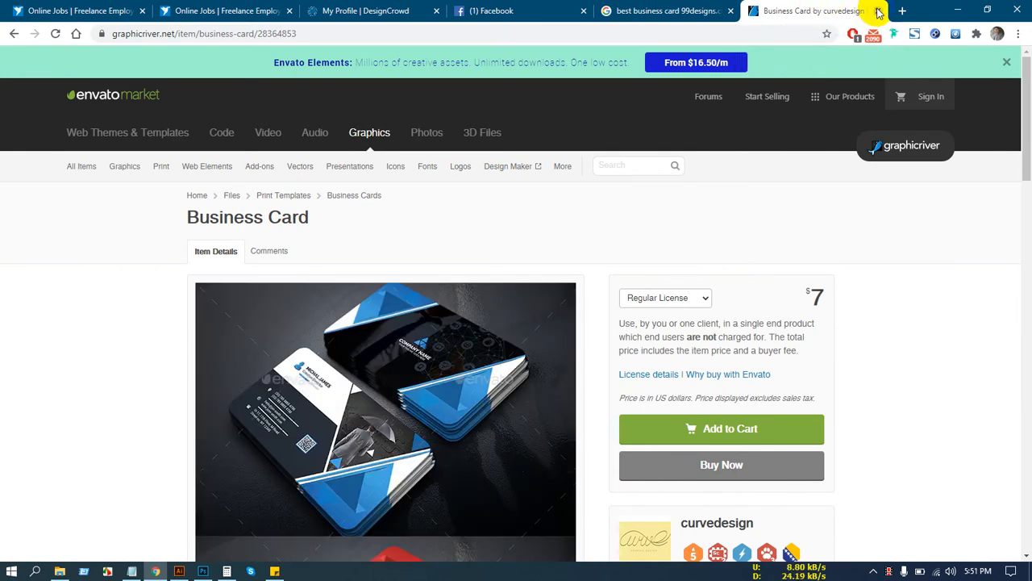
Step: Dismiss the Envato Elements banner and read the template's description, features, font links and the author's other items
left_click(1007, 65)
scroll(196, 316, "down", 15)
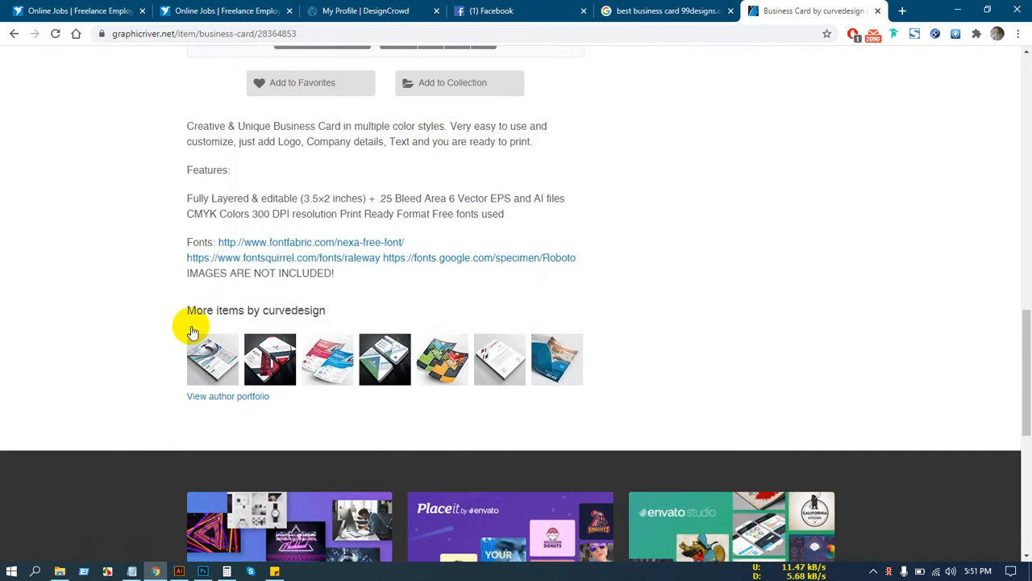
scroll(193, 332, "down", 4)
Step: Glance at the Google Images business card results, go back to page 2 of the GraphicRiver results, and look over its templates
left_click(677, 11)
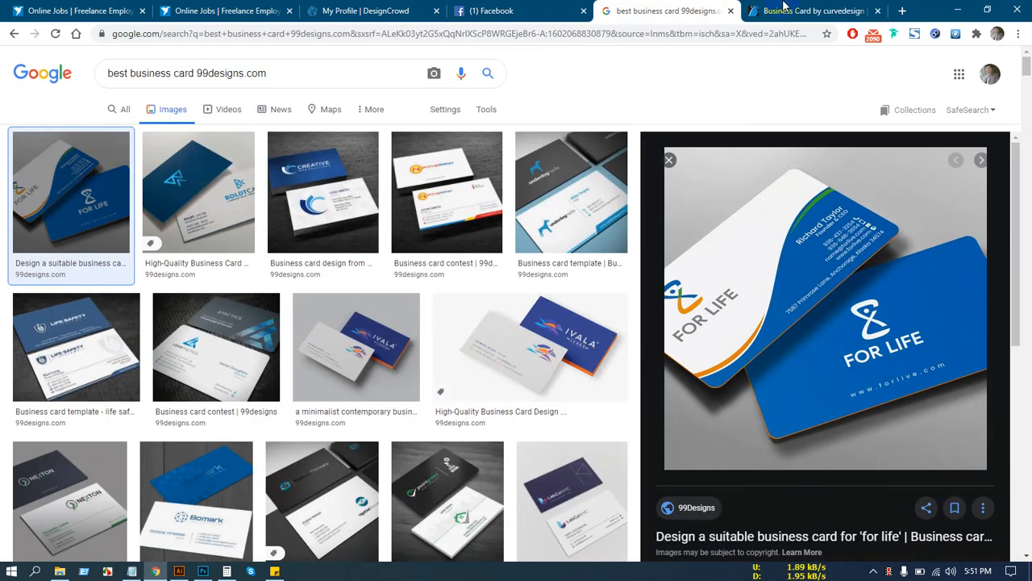
left_click(784, 6)
left_click(14, 34)
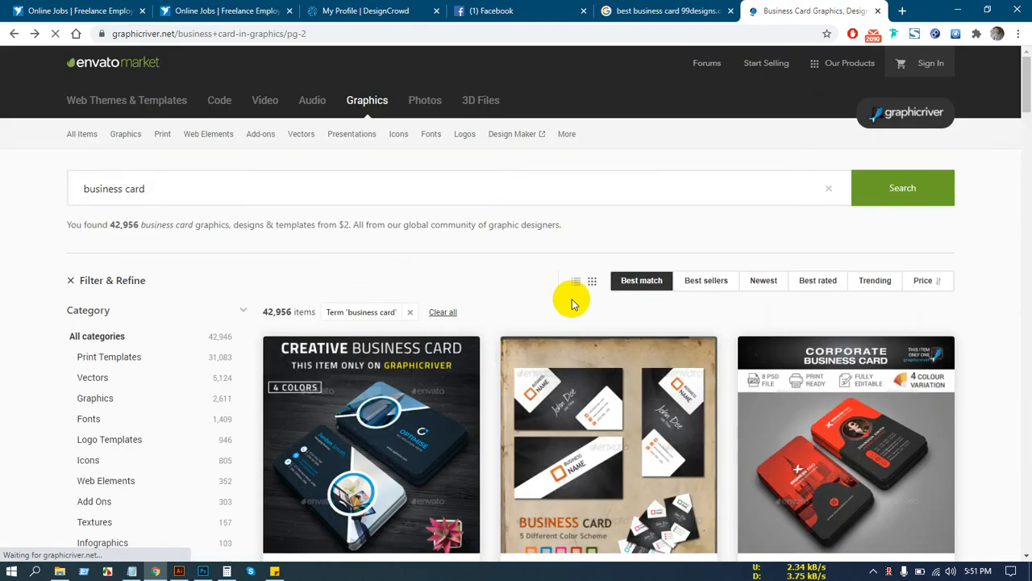
scroll(572, 303, "down", 4)
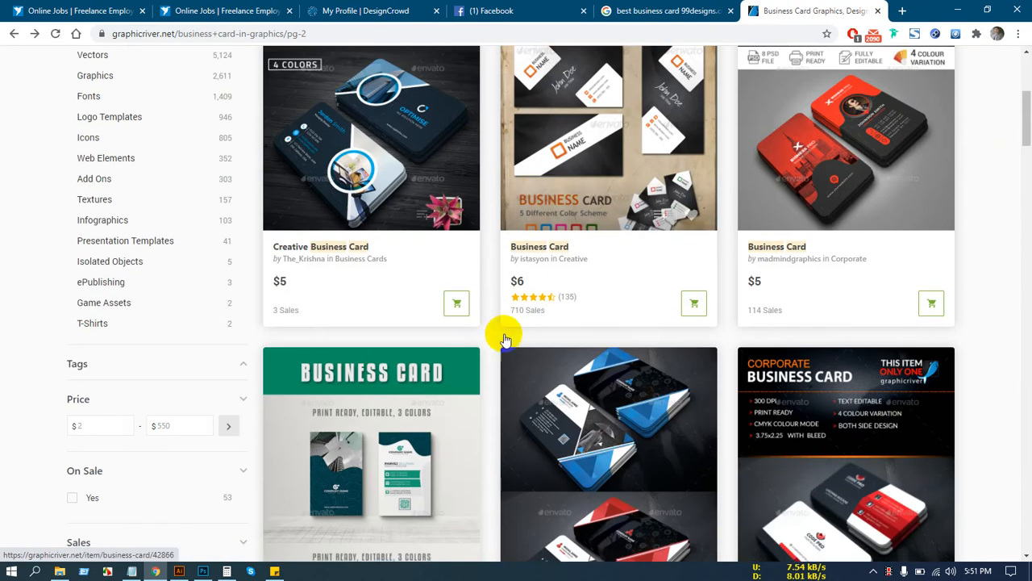
scroll(504, 339, "down", 2)
scroll(507, 339, "up", 6)
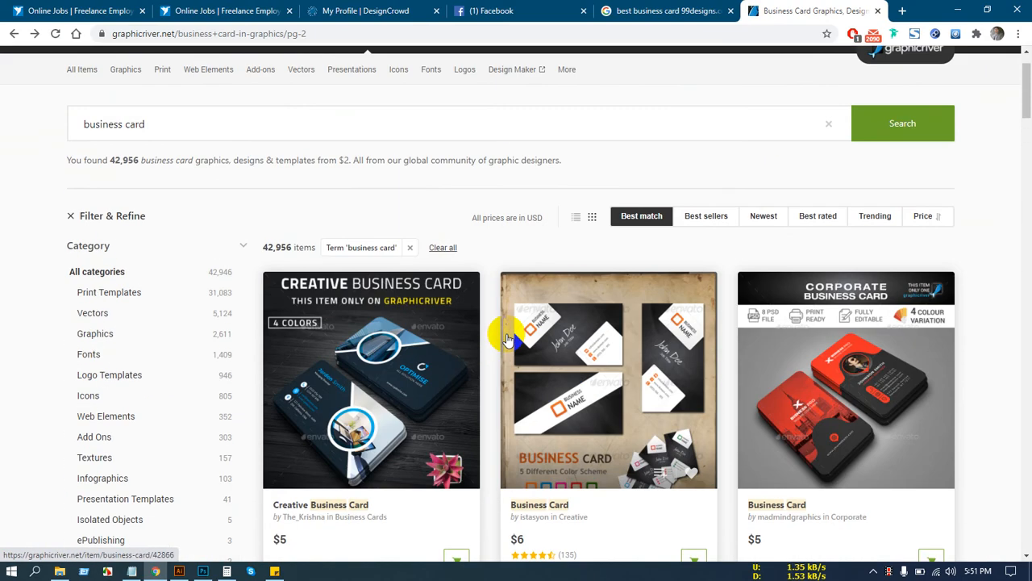
scroll(507, 339, "down", 4)
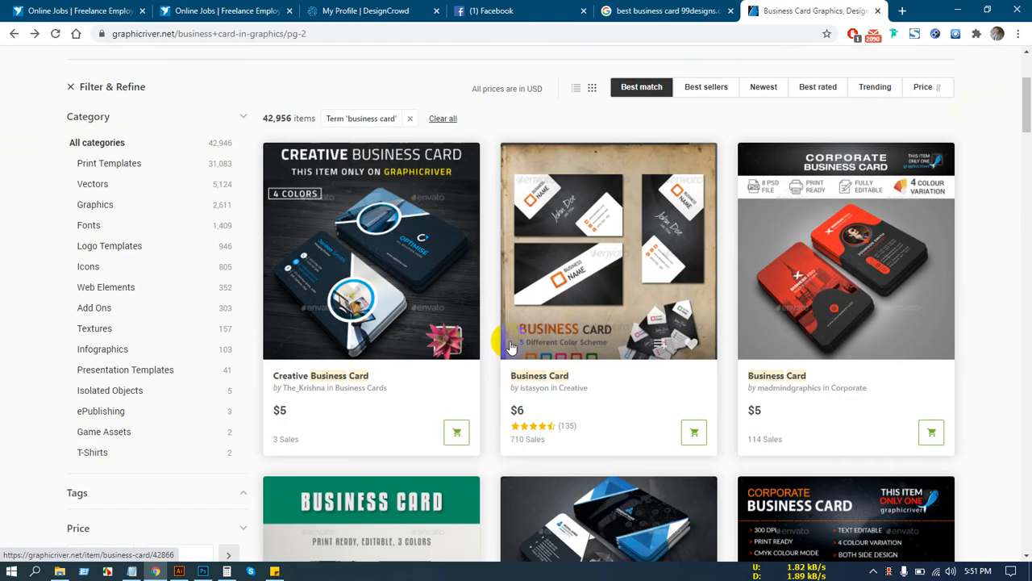
Step: Open the green "Print ready, editable, 3 colors" Business Card template and read its details and fonts used
left_click(373, 400)
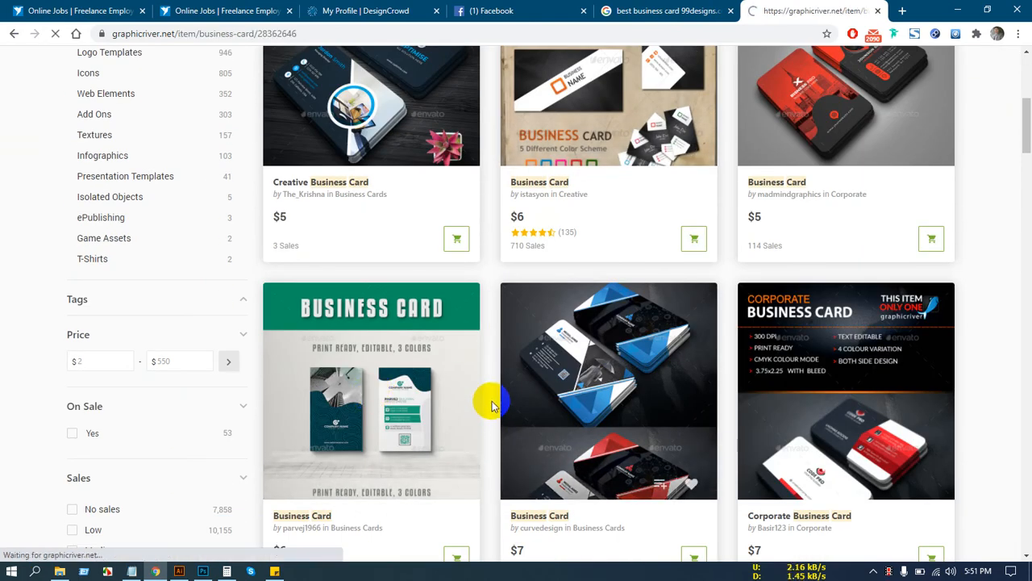
scroll(523, 331, "down", 3)
scroll(523, 330, "down", 10)
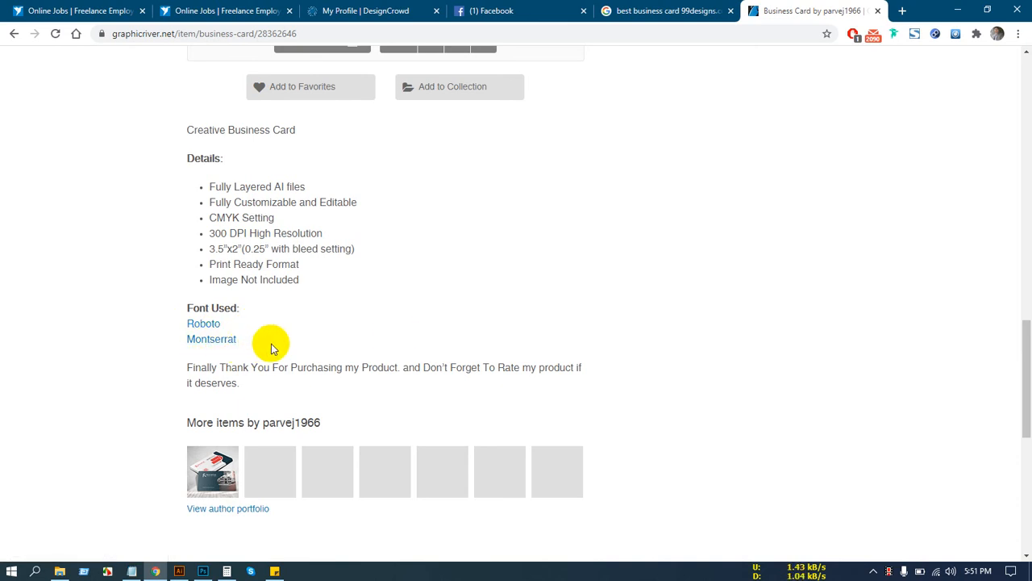
Step: Review the vertical card template's color variation previews and recheck its size, bleed, resolution and print format details
scroll(516, 341, "up", 6)
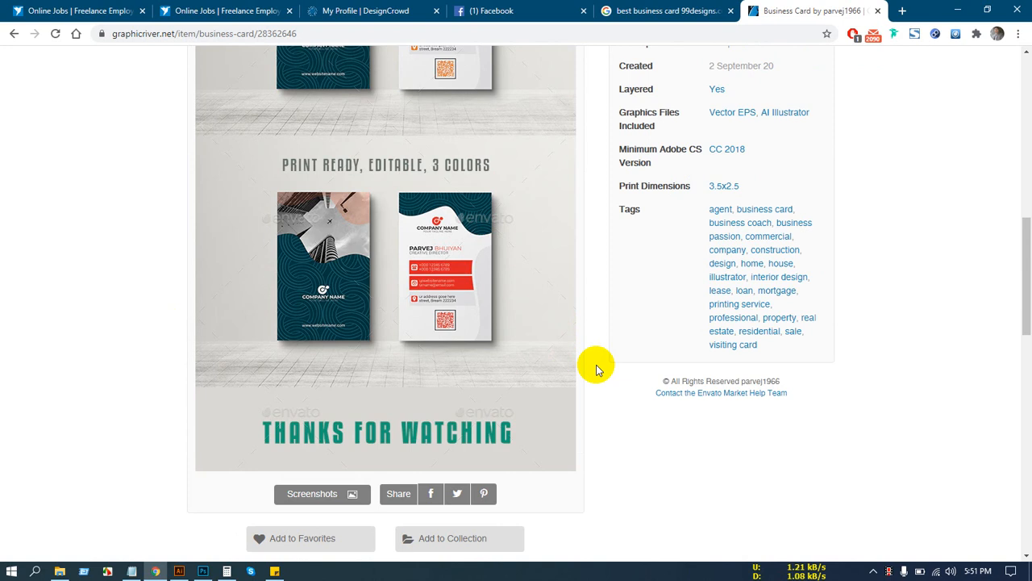
left_click(431, 299)
scroll(419, 219, "up", 4)
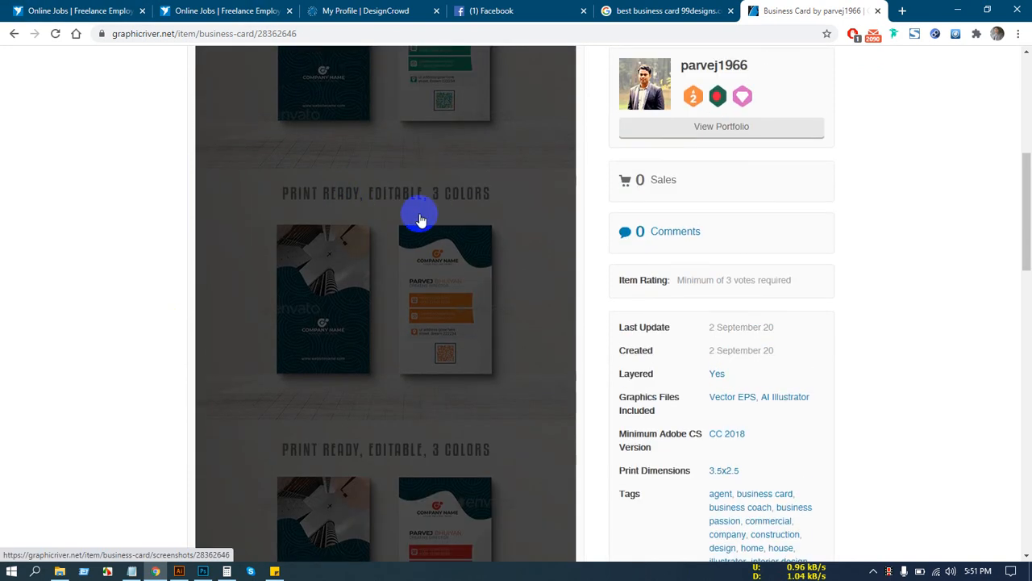
scroll(410, 269, "down", 8)
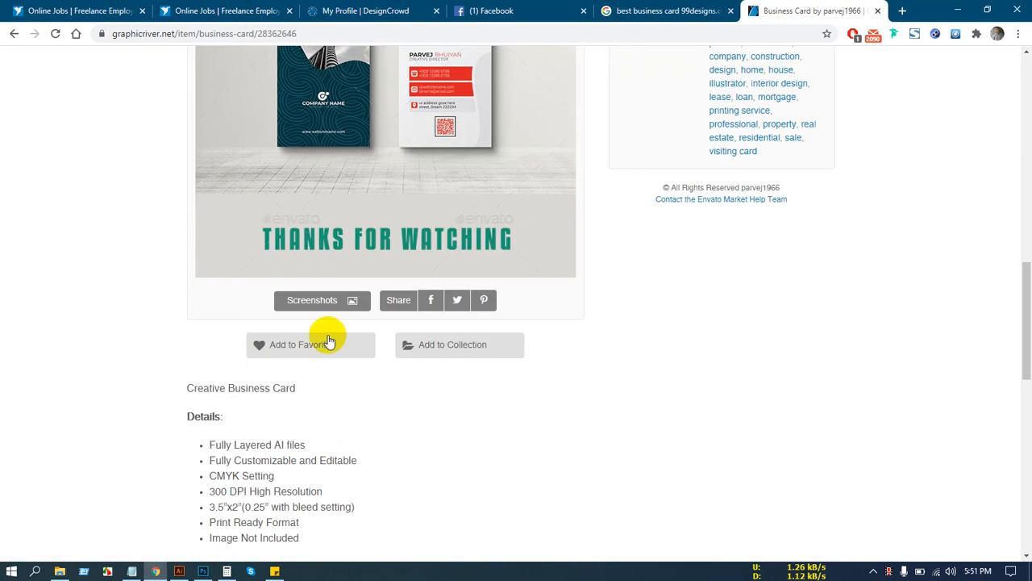
scroll(338, 218, "down", 3)
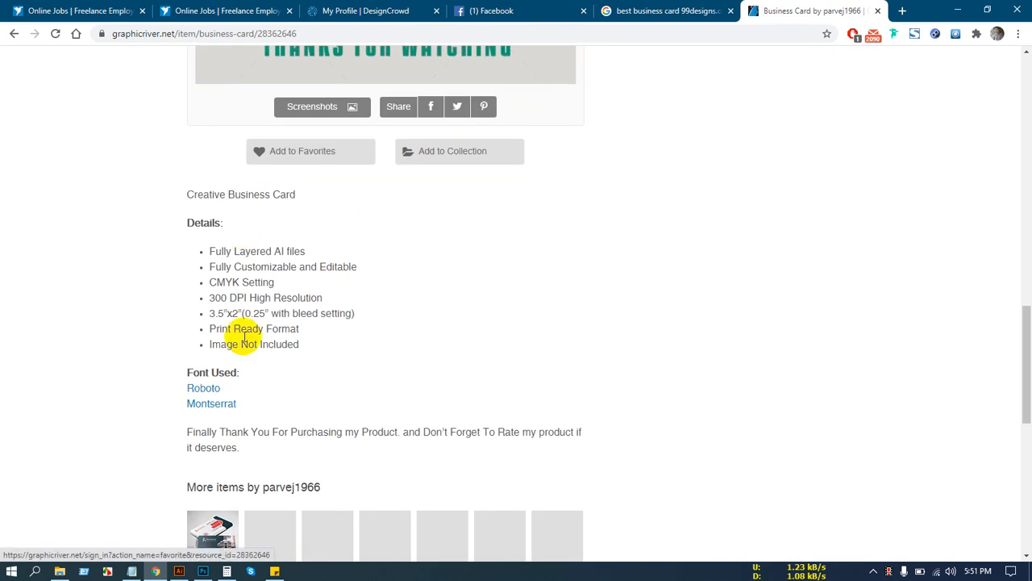